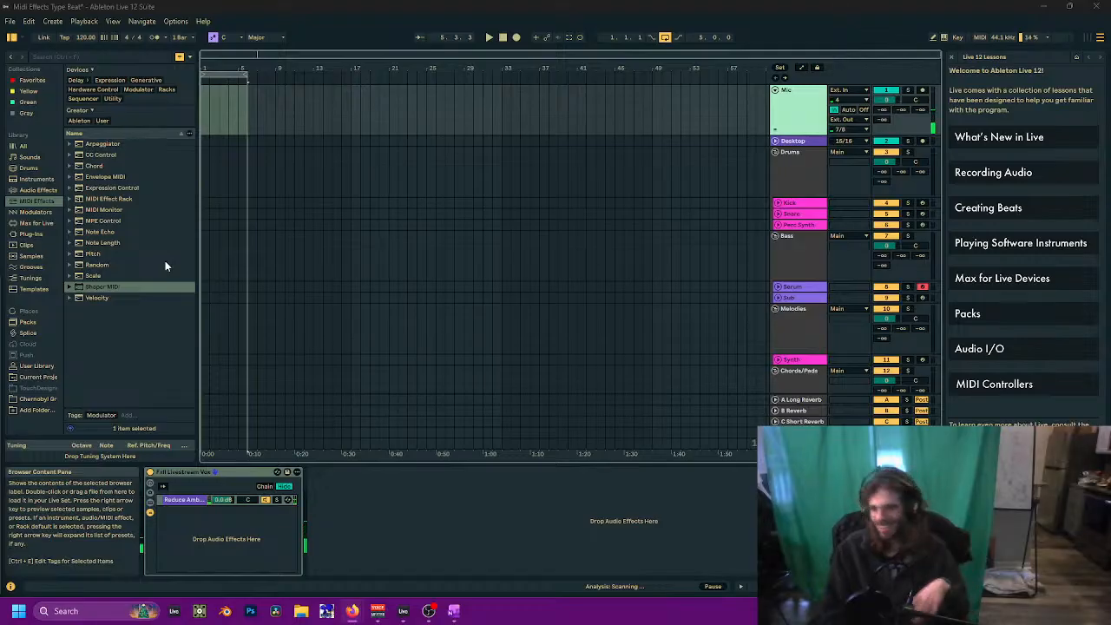
Step: Turn off the arrangement loop
scroll(266, 231, down, 2)
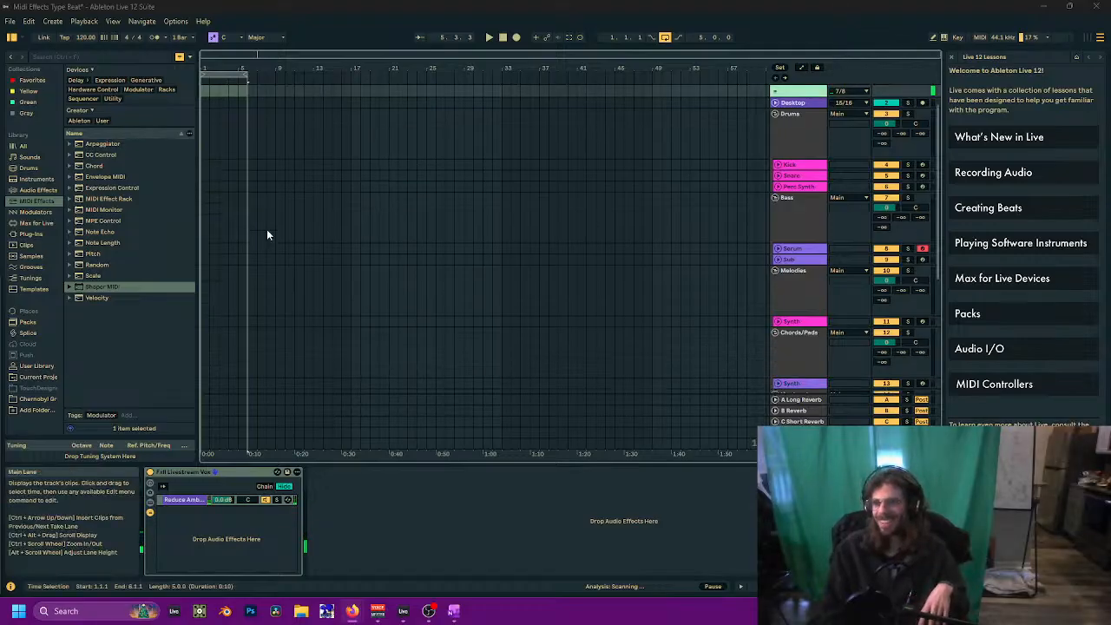
click(666, 39)
scroll(356, 346, down, 2)
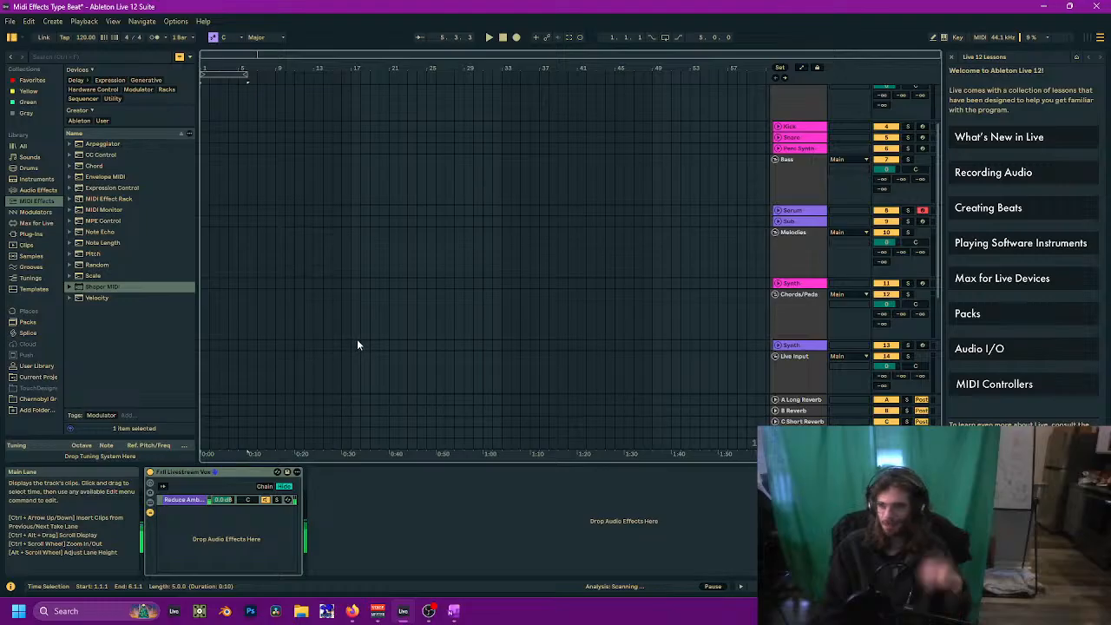
click(778, 211)
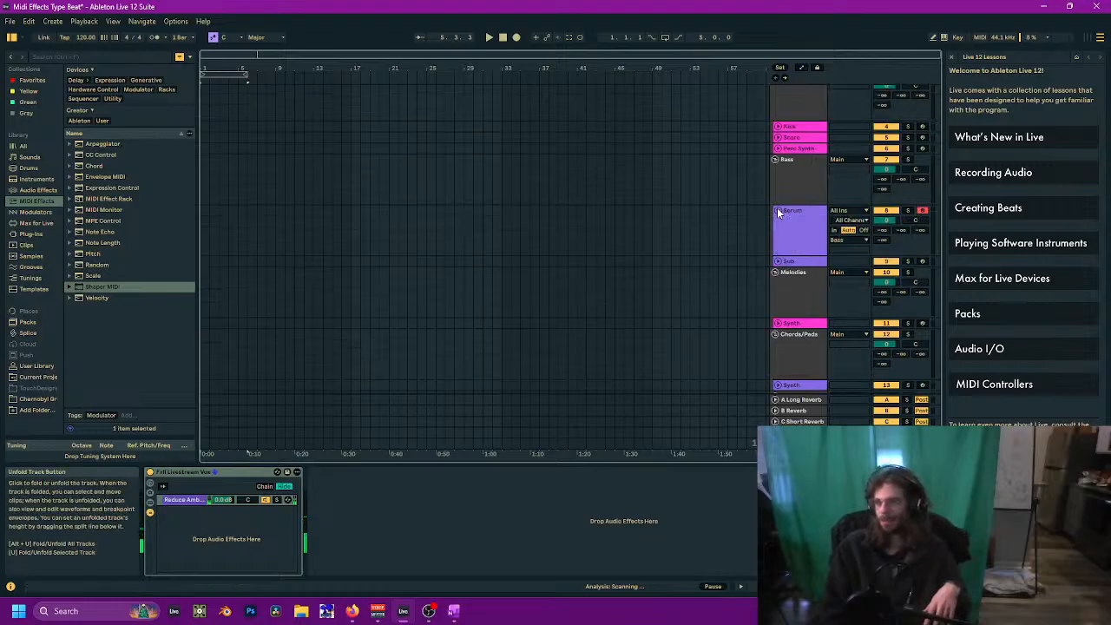
click(778, 211)
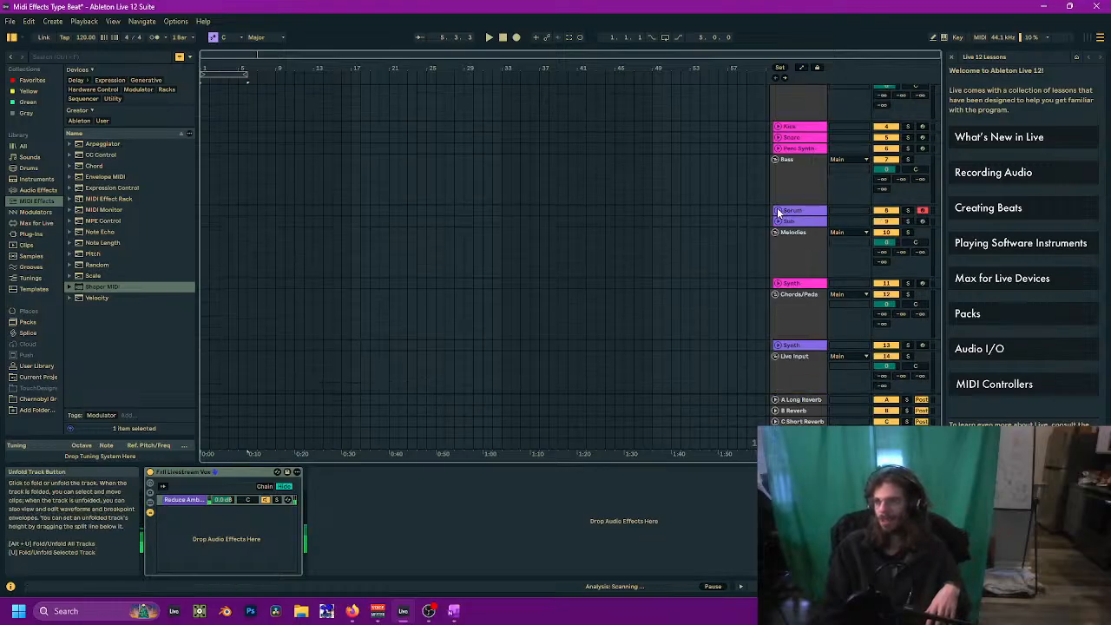
Step: Add an Arpeggiator before Drift on the Melodies group's Synth track and arm the track for recording
double_click(790, 287)
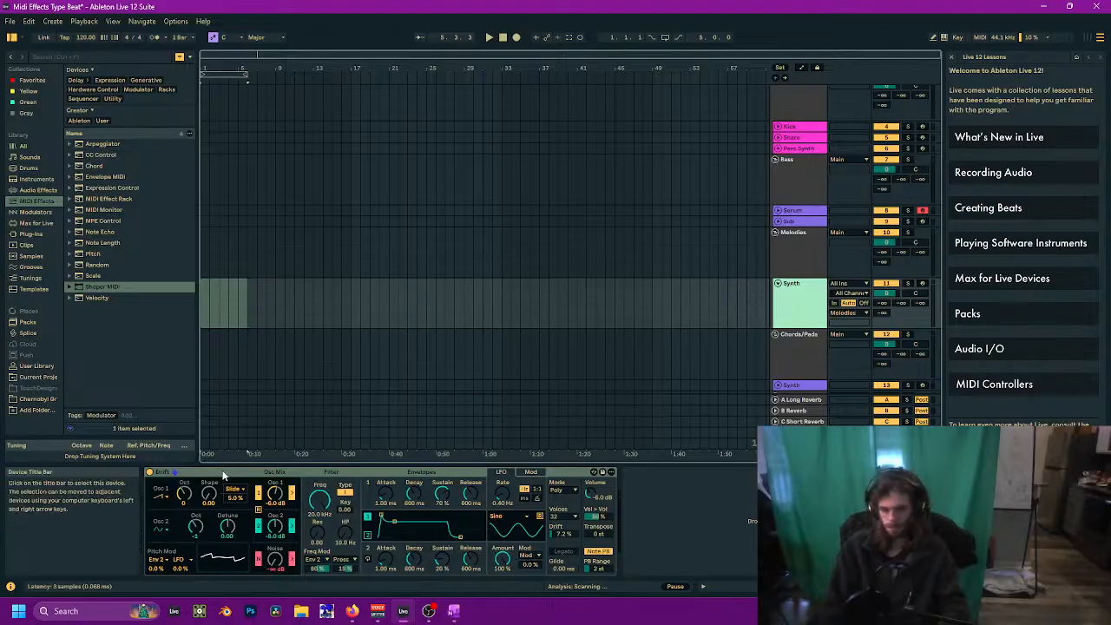
click(96, 144)
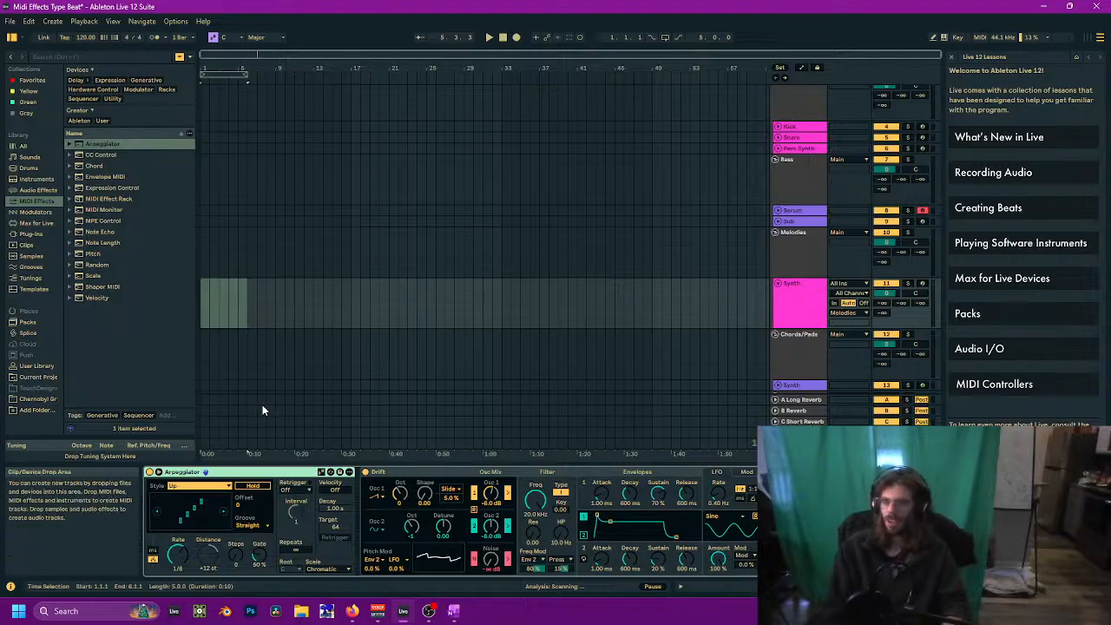
click(922, 284)
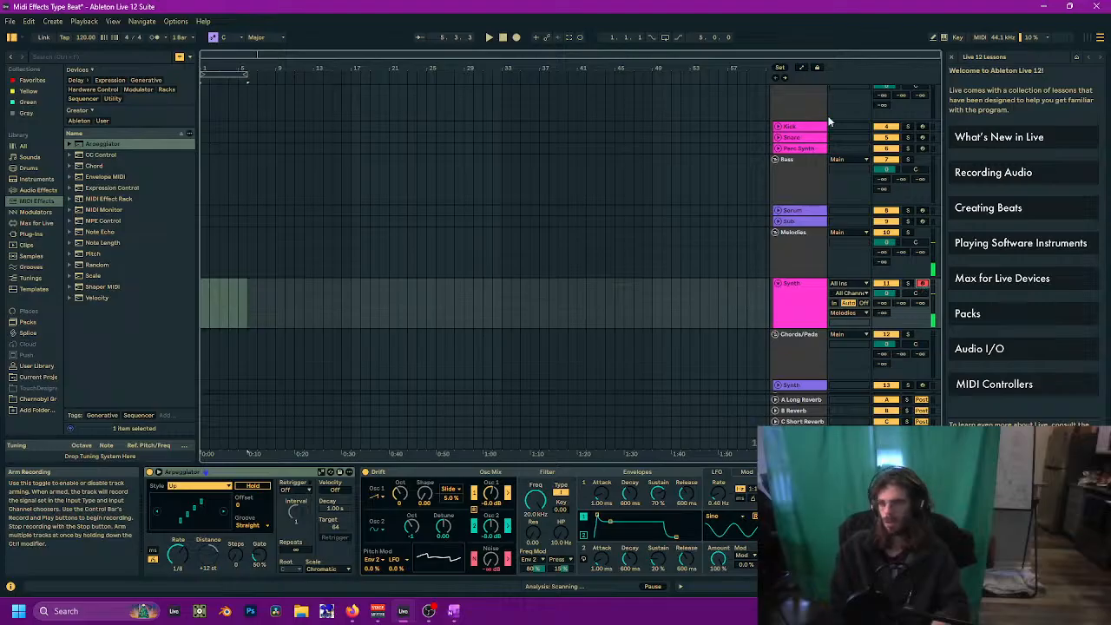
Step: Try the Arpeggiator's UpDown style and return the style to Up
click(200, 485)
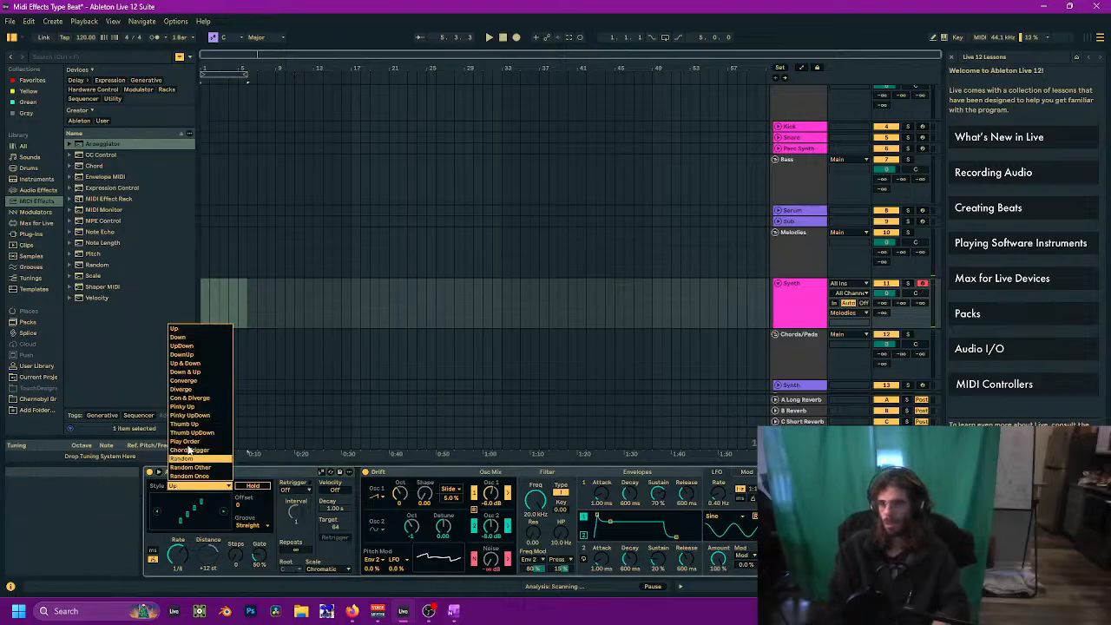
click(186, 346)
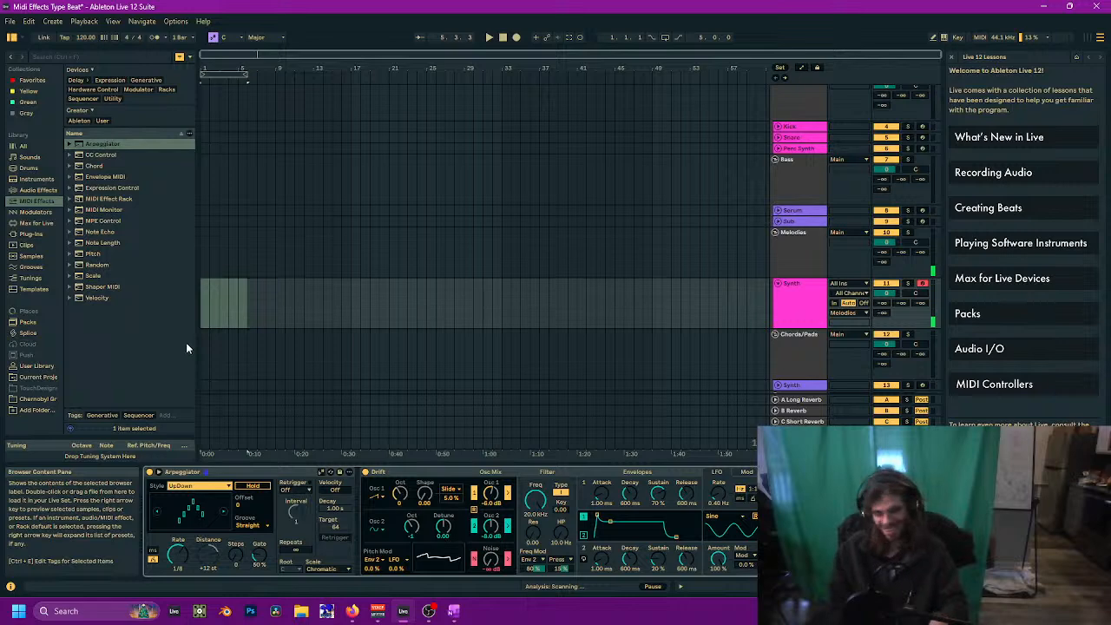
click(197, 484)
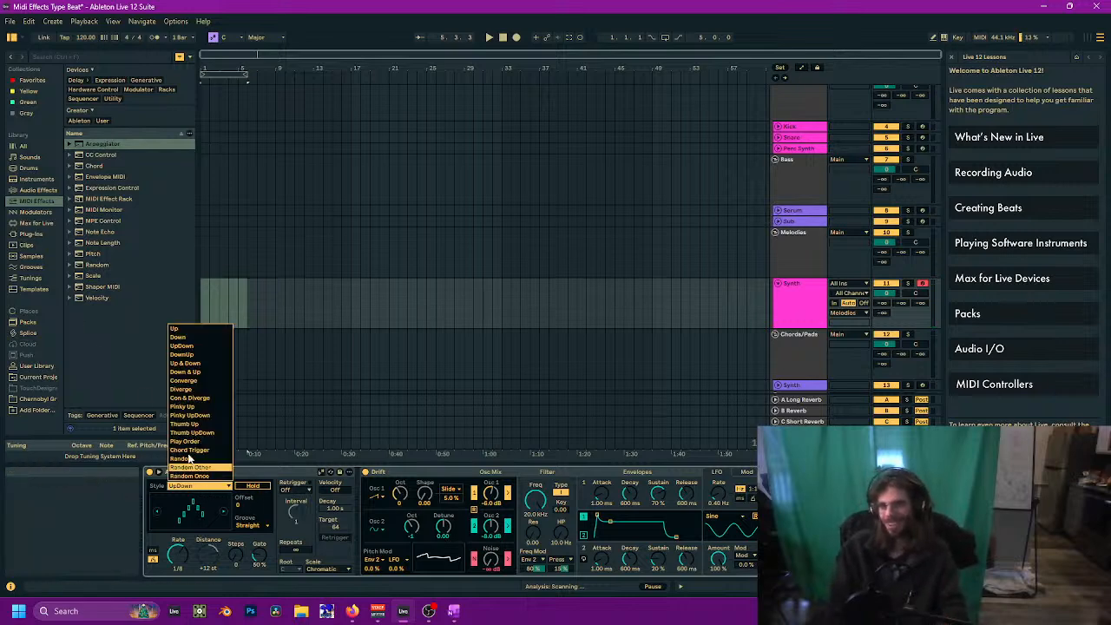
click(184, 331)
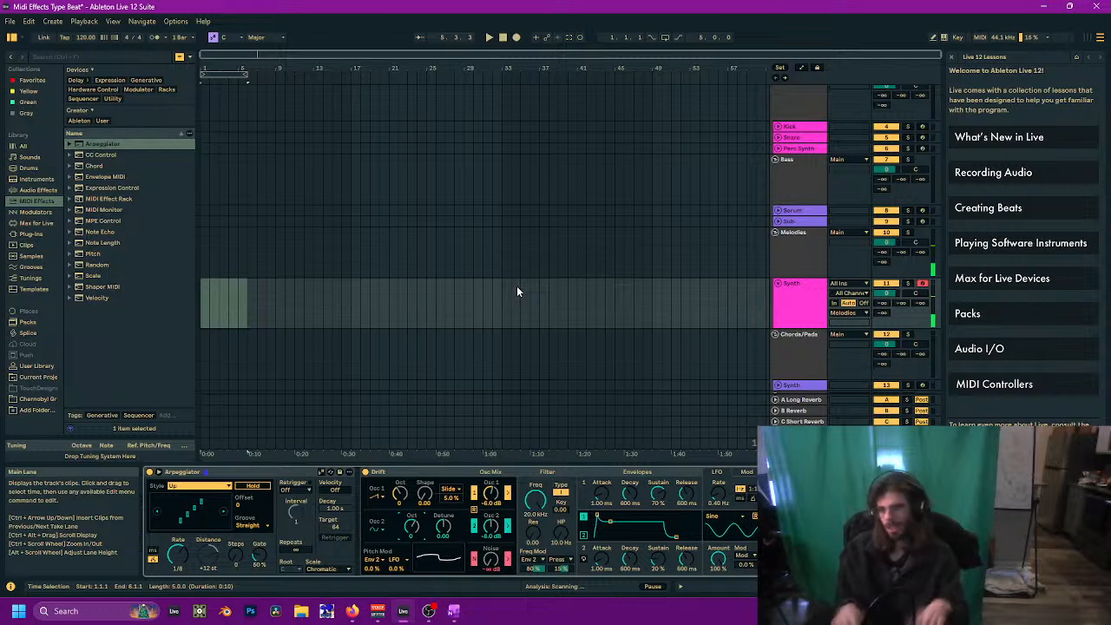
Step: Set the set's scale root to F#/Gb and select the Melodies group's Synth track again
click(227, 37)
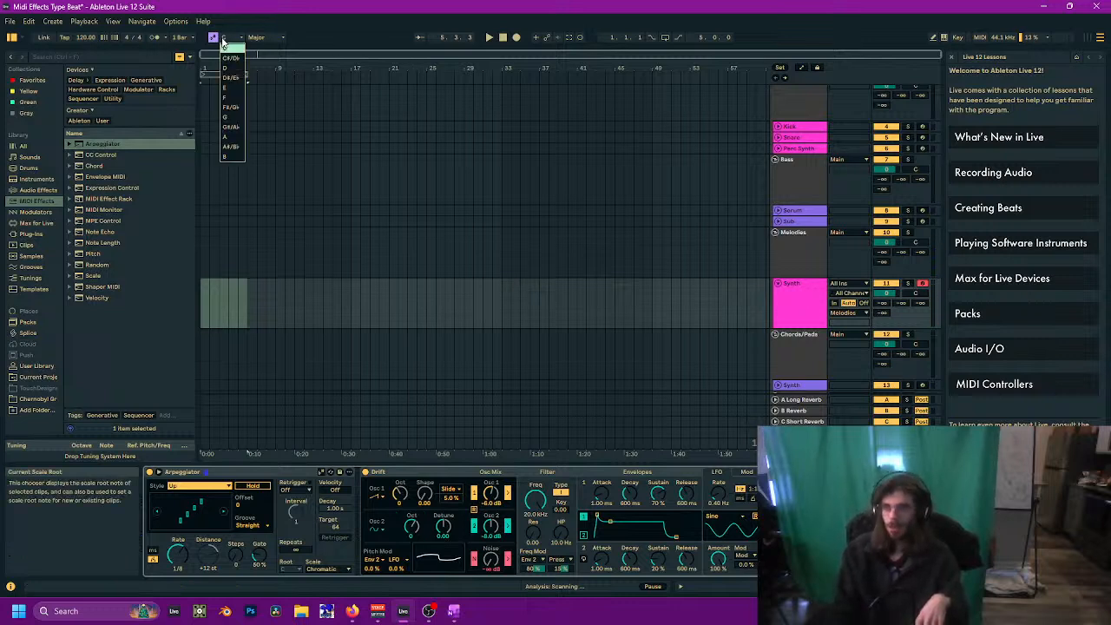
click(242, 107)
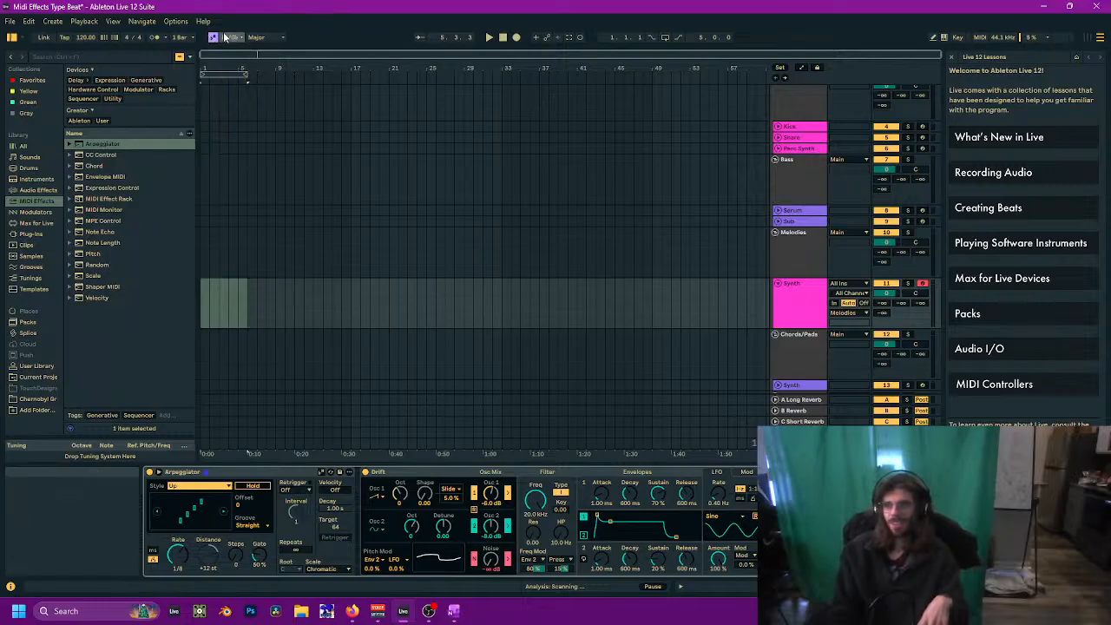
click(796, 444)
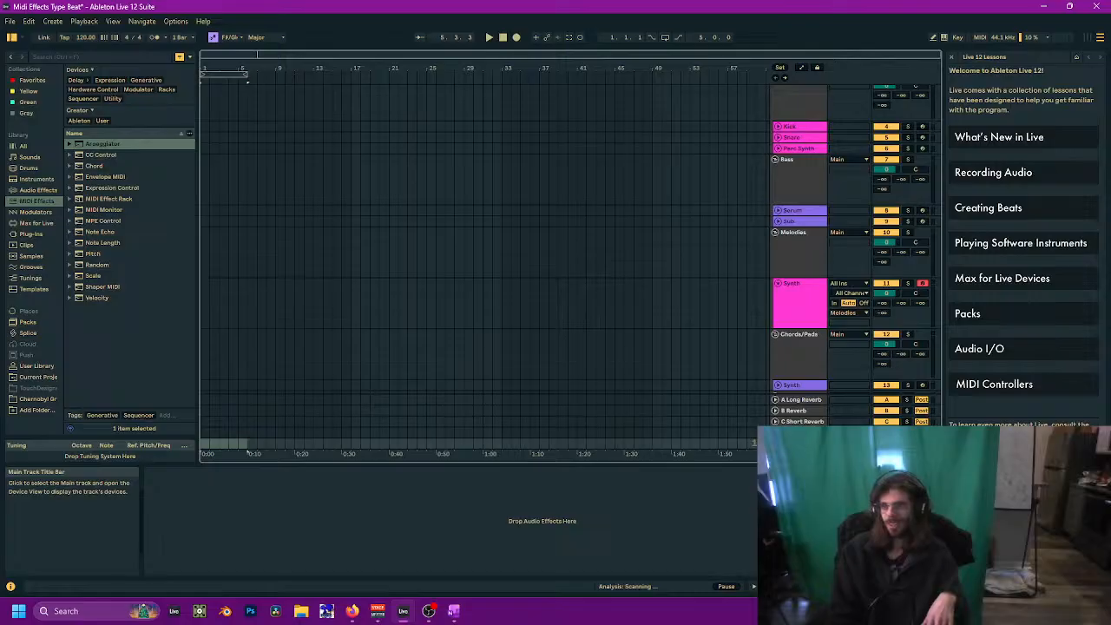
click(807, 294)
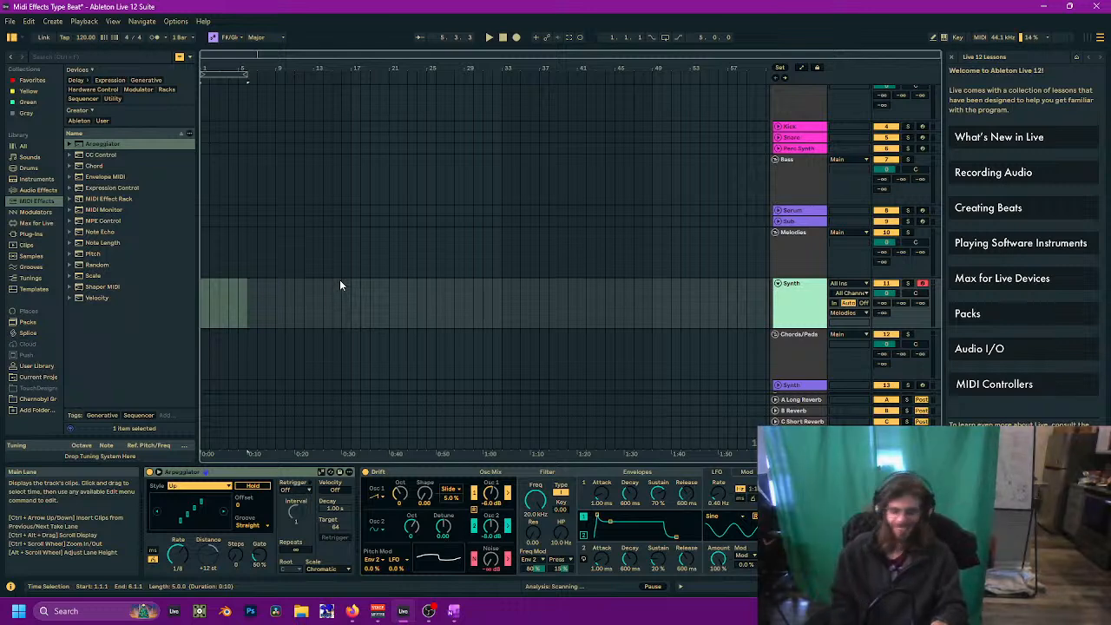
Step: Set the project tempo to 145 BPM and turn on the metronome
click(78, 38)
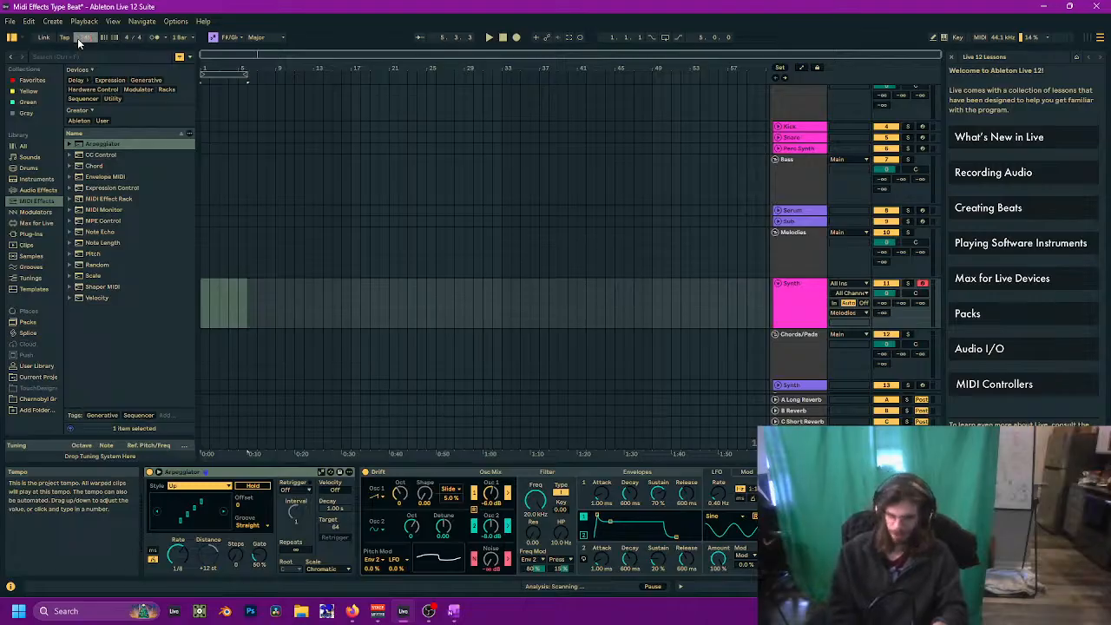
text(144)
key(Return)
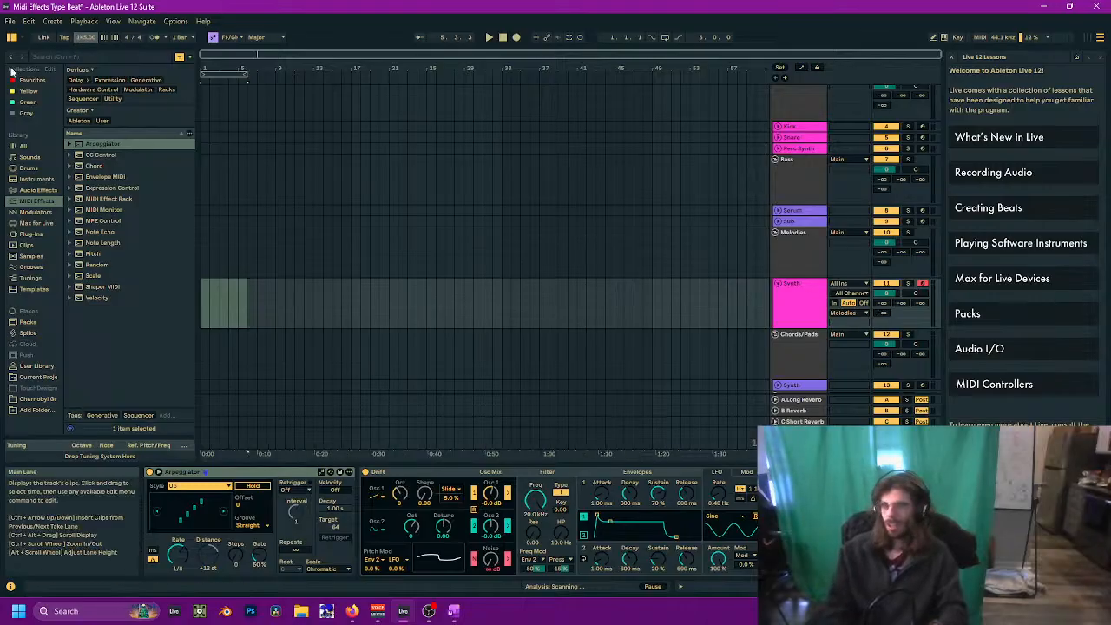
click(153, 37)
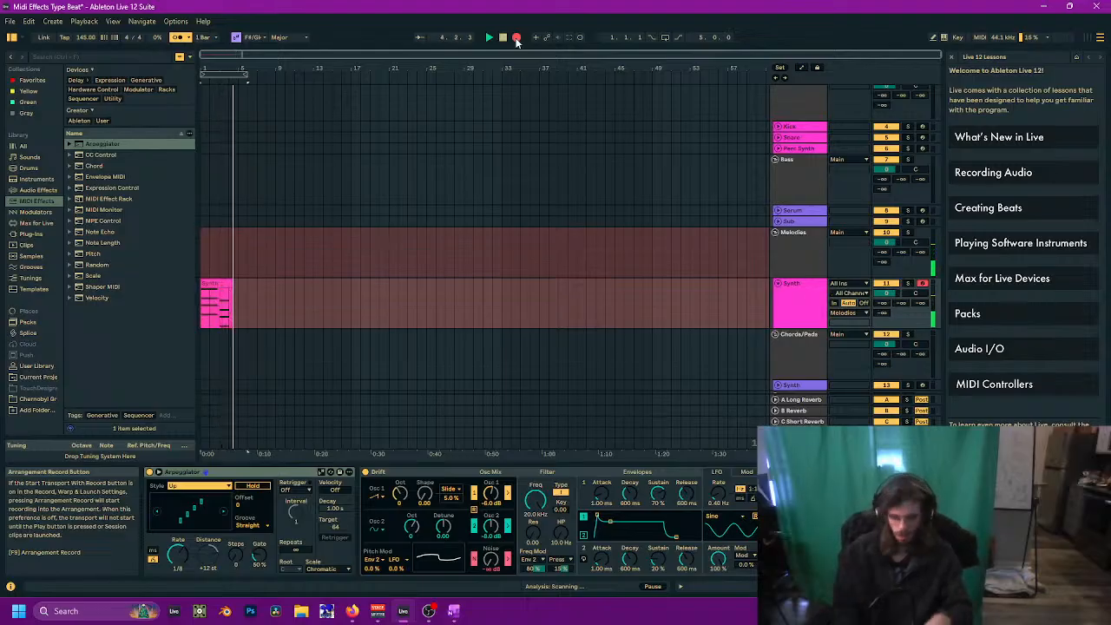
Step: Stop the first take, record a new chord progression on the Synth track, and trim its clip to end at 9.1.1
click(516, 38)
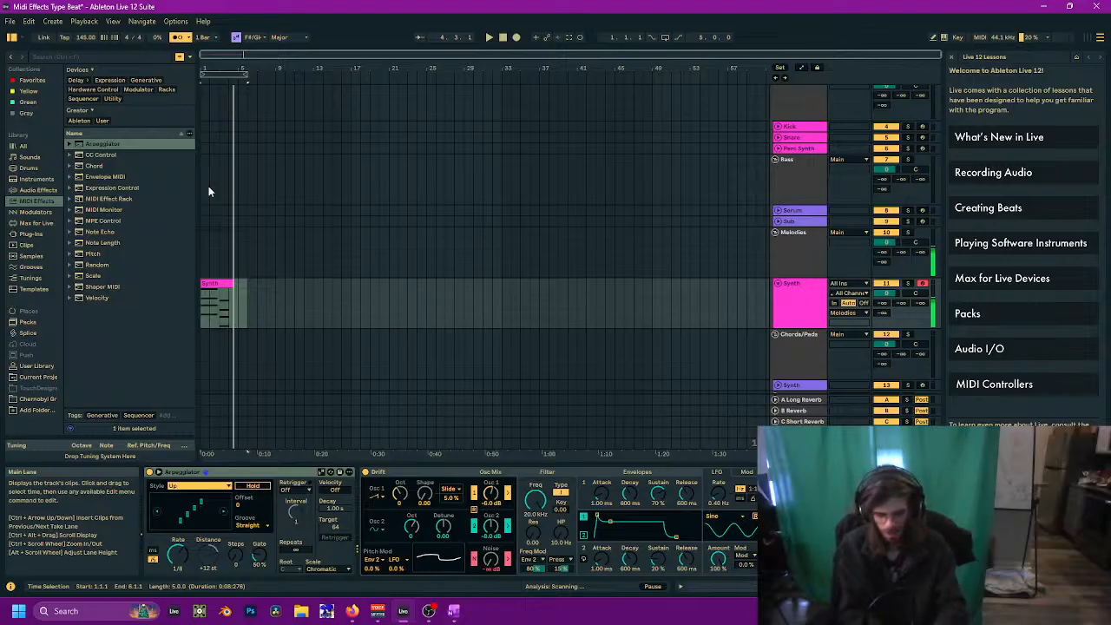
click(503, 38)
click(517, 37)
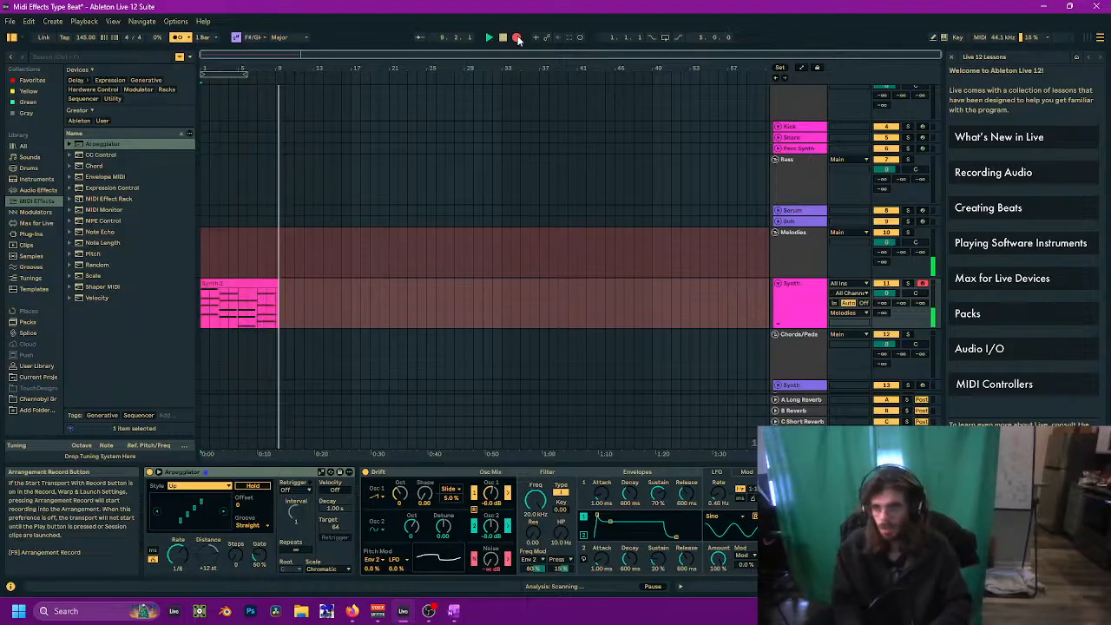
click(517, 38)
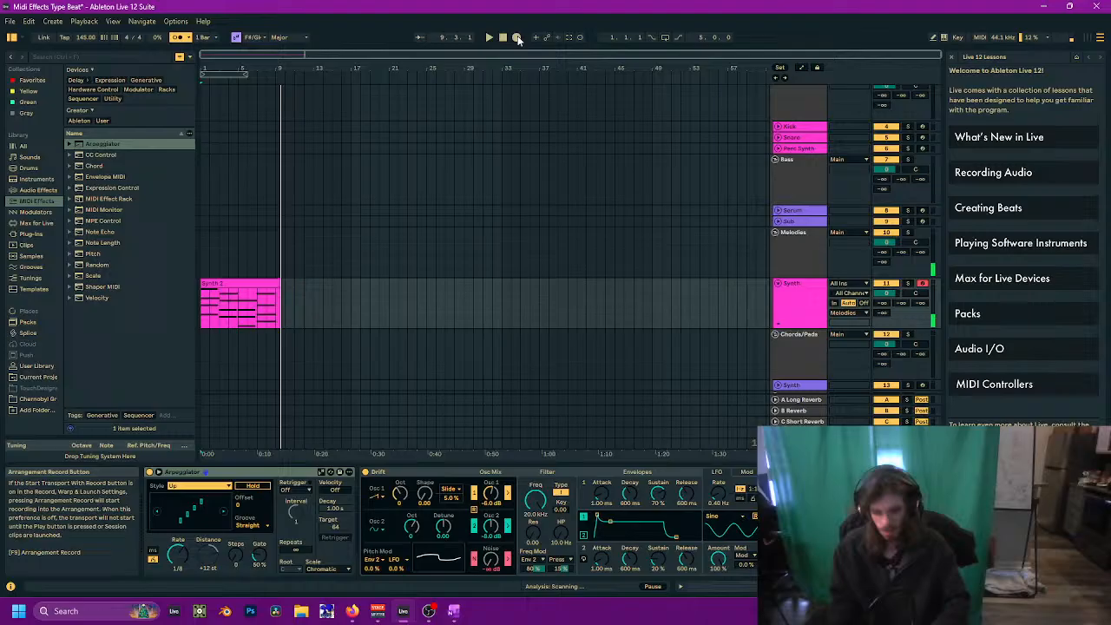
click(271, 284)
drag(272, 283, 275, 279)
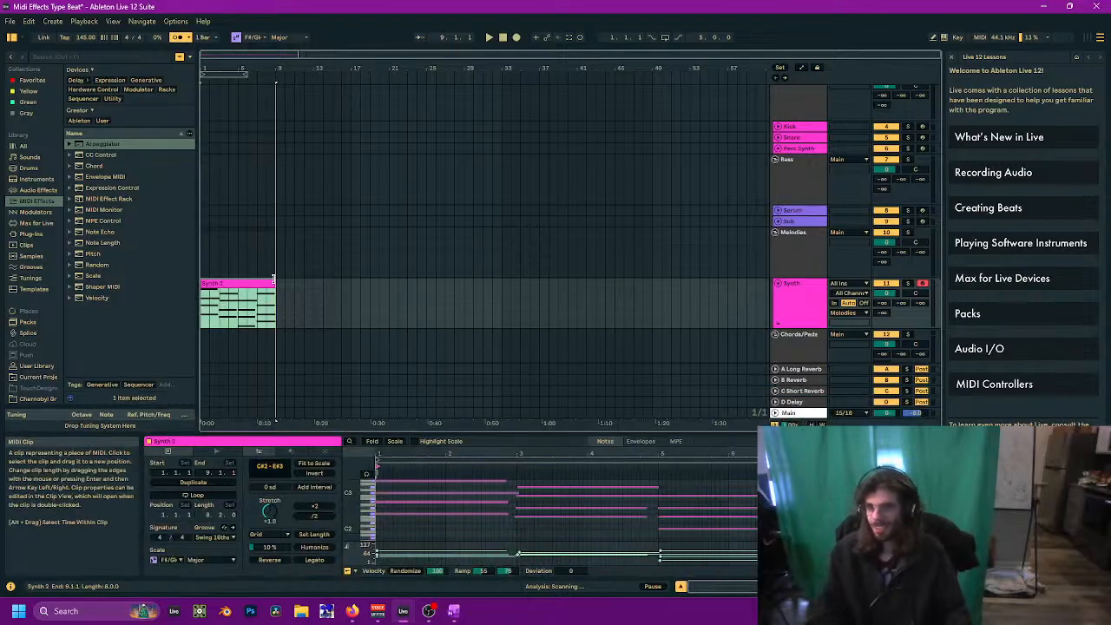
Step: Quantize the start and end of all notes in the Synth clip to a 1/4 grid
drag(509, 437, 503, 294)
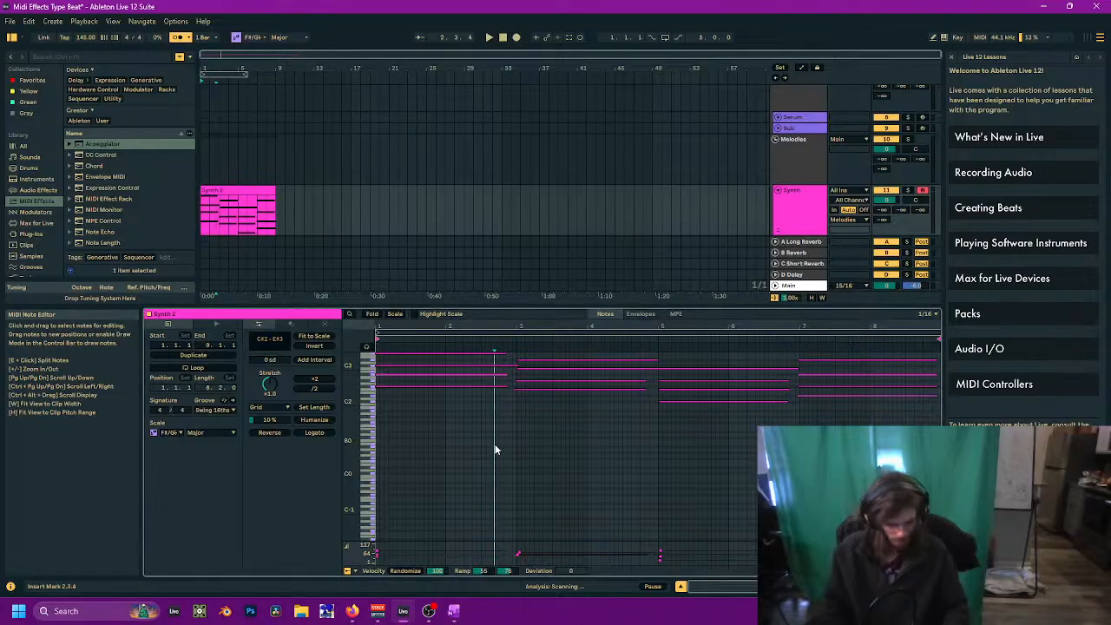
key(ctrl+a)
click(290, 325)
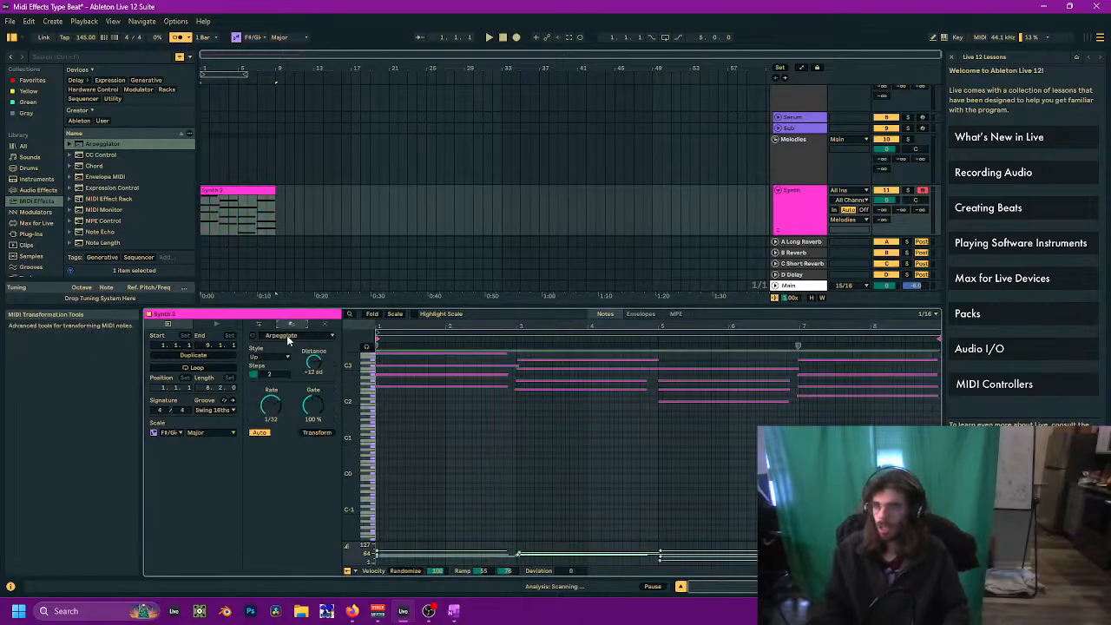
click(289, 336)
click(276, 383)
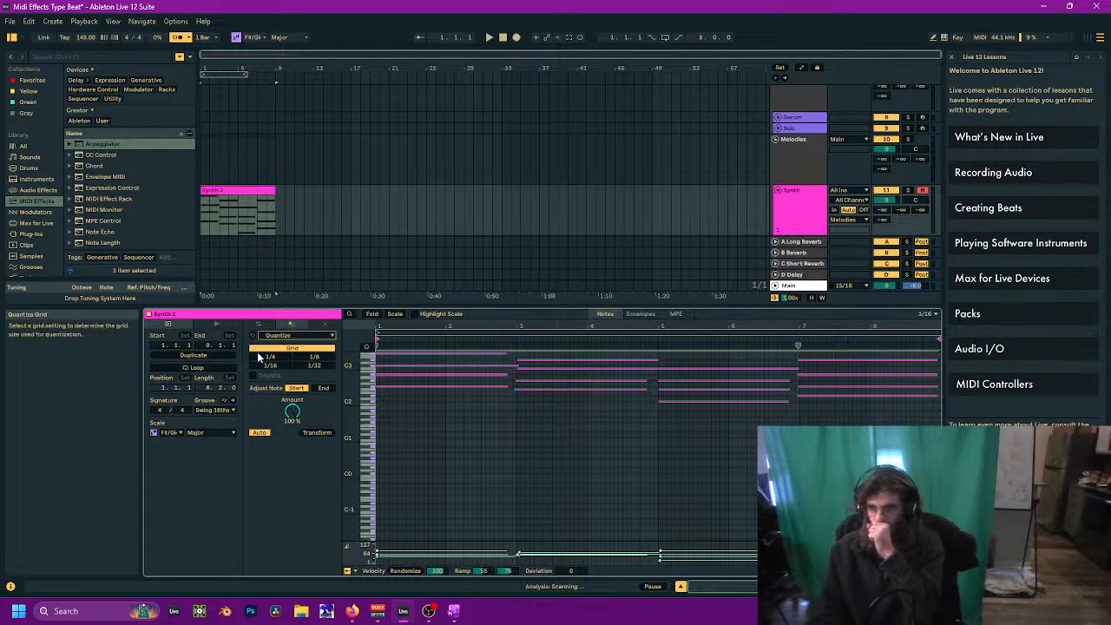
click(261, 356)
click(323, 388)
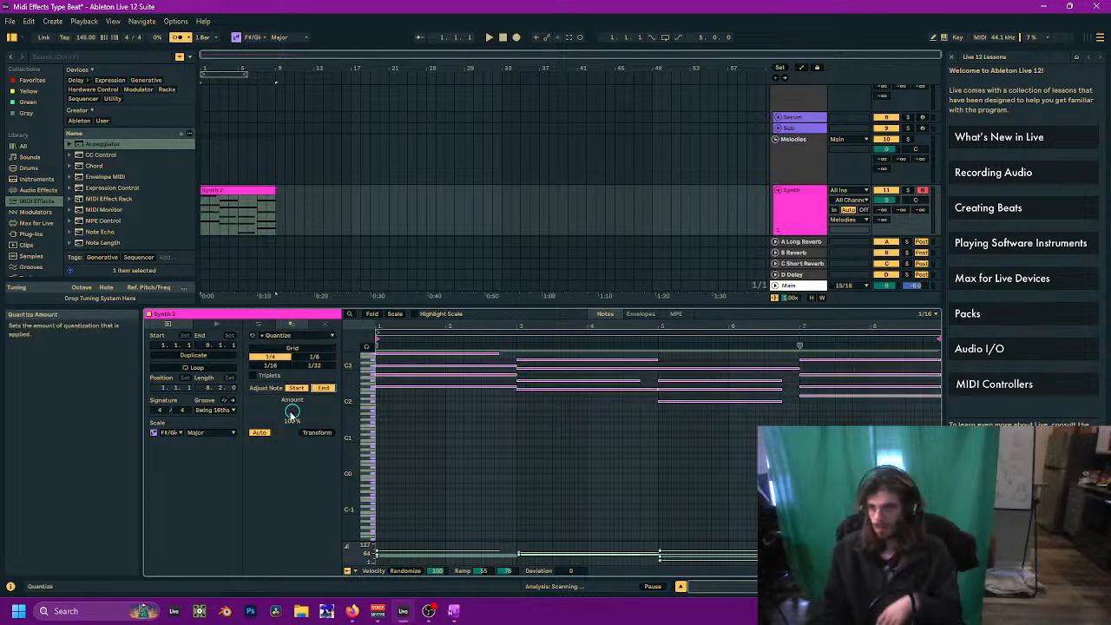
Step: Extend the first chord's highest note to bar 3 and shorten it back to 2.4.1
click(500, 476)
drag(499, 353, 518, 354)
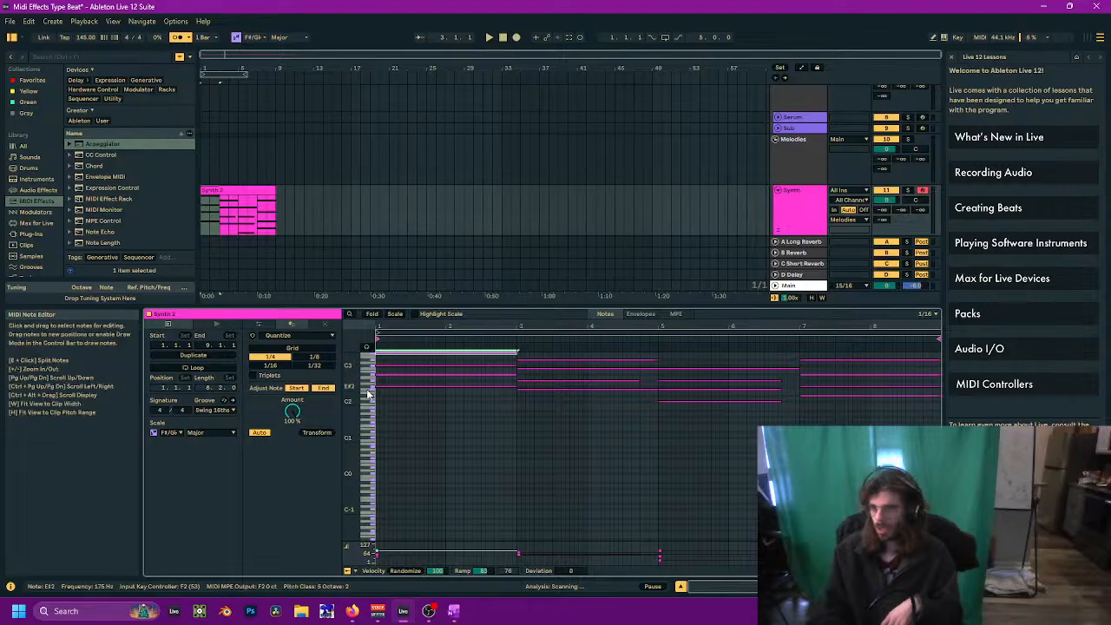
drag(351, 380, 363, 412)
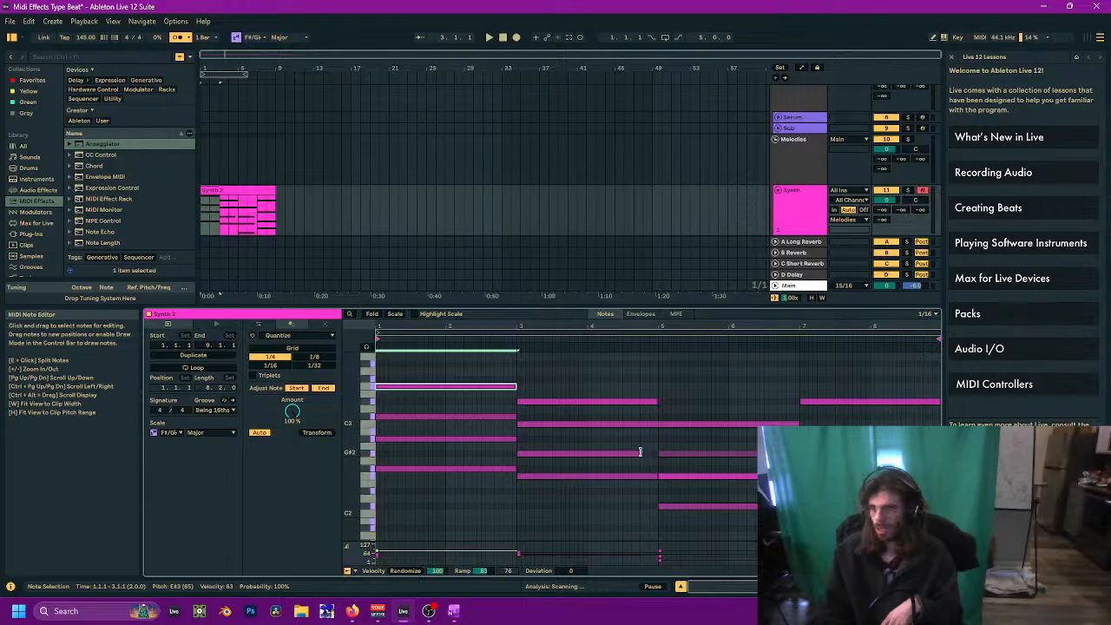
key(shift+Left)
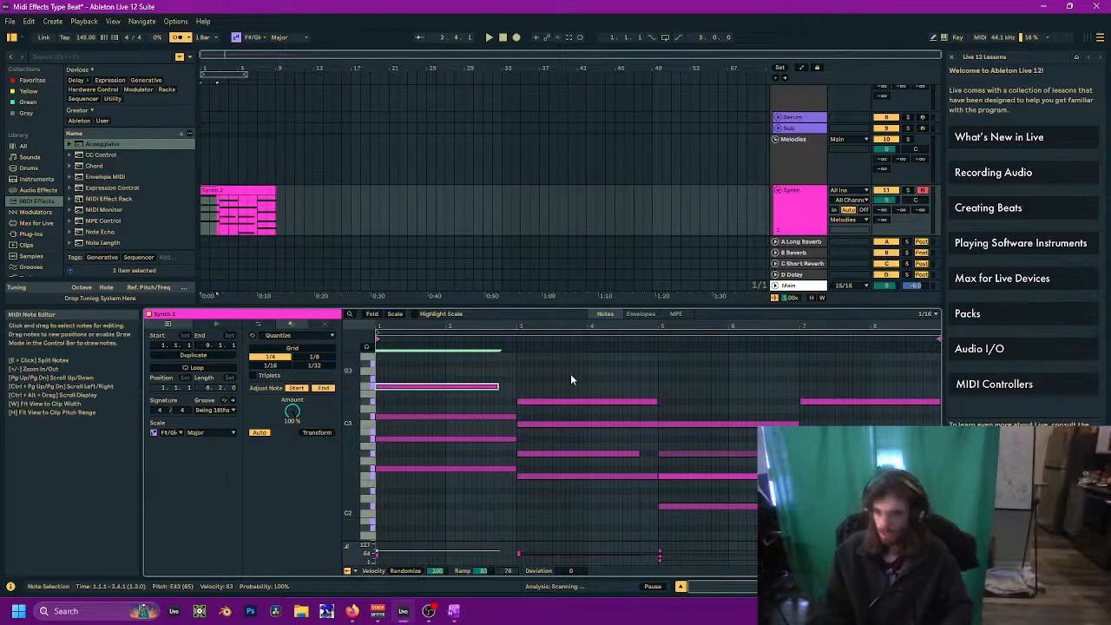
Step: Play the Synth clip looped over its full eight bars with the metronome off
key(space)
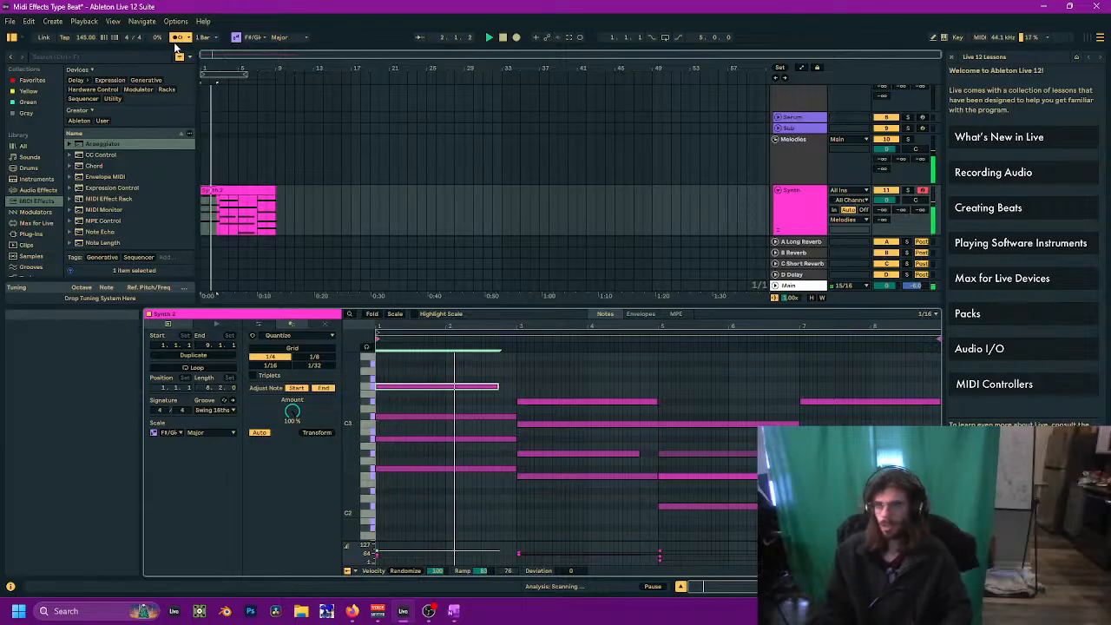
click(258, 189)
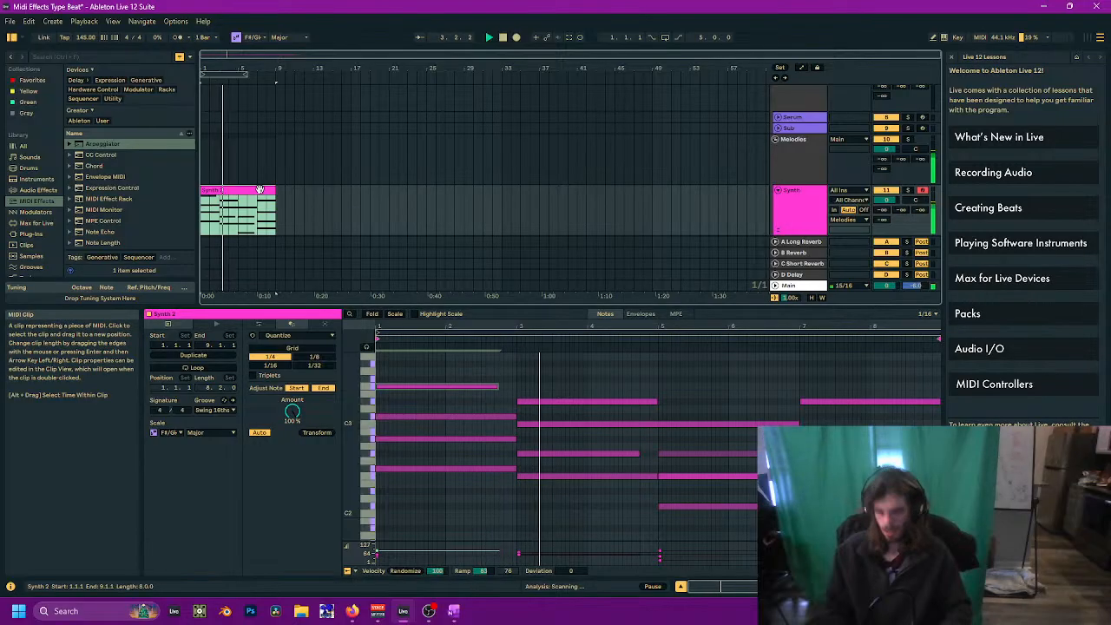
key(ctrl+l)
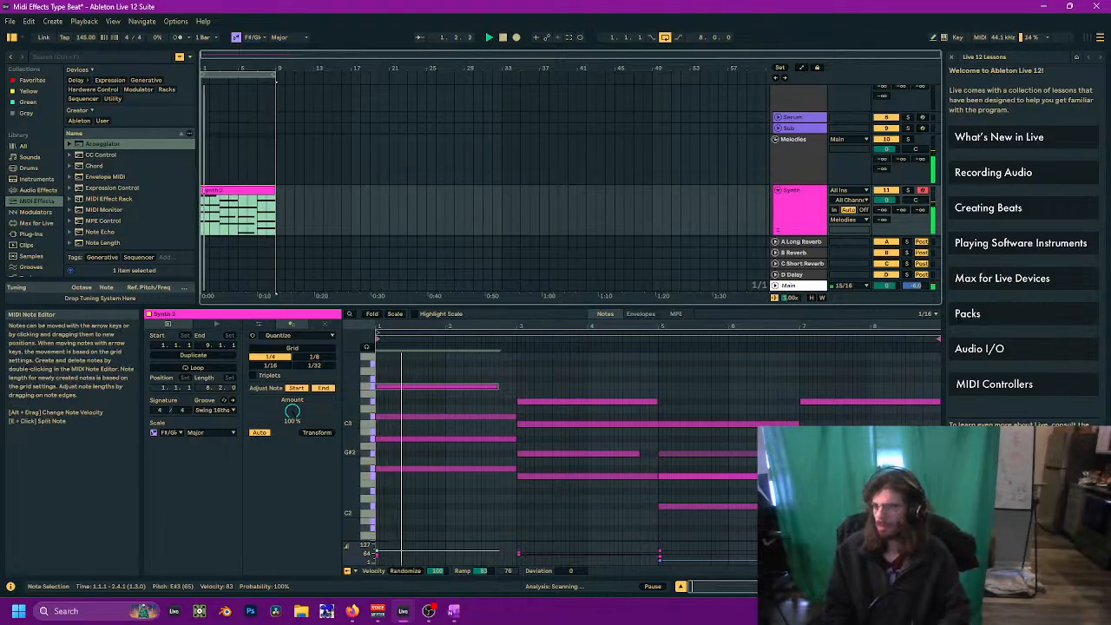
Step: Extend the third chord's G#2 and C#2 notes to 7.1.1 and adjust the end of the last chord's A#2 note
drag(798, 453, 795, 452)
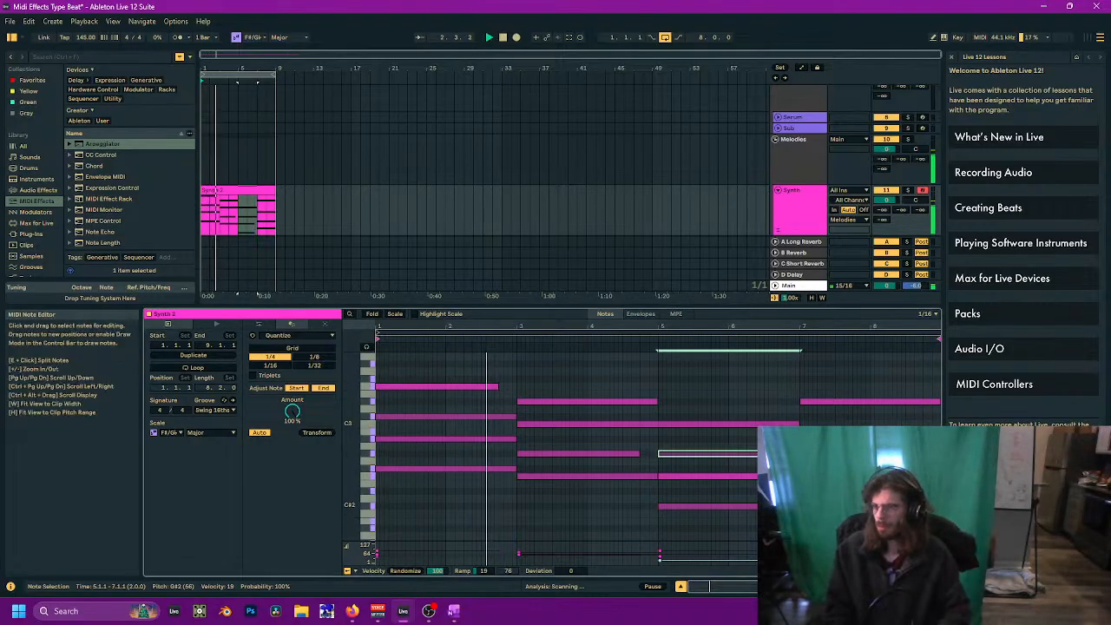
drag(799, 506, 800, 506)
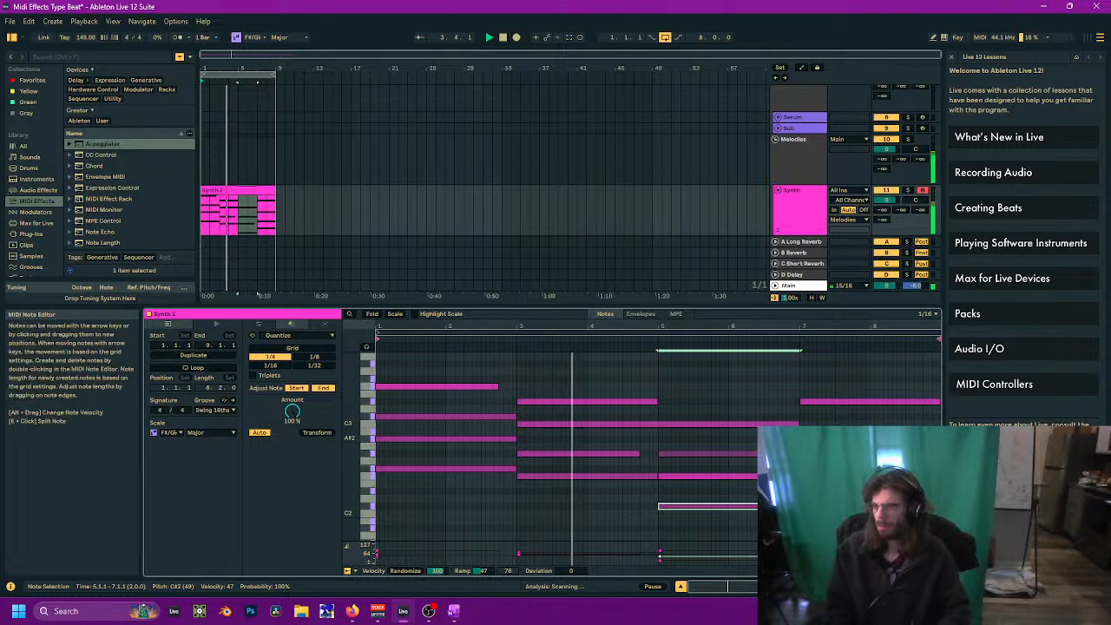
drag(922, 439, 923, 438)
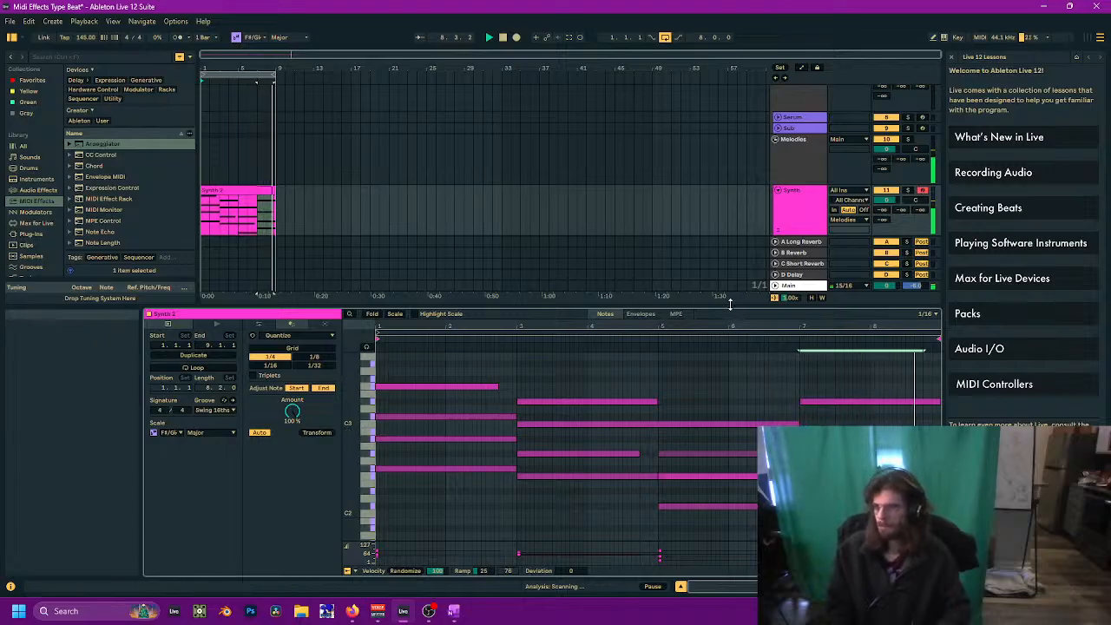
Step: Show the Synth track's device chain with its clip and the Arpeggiator selected
click(798, 207)
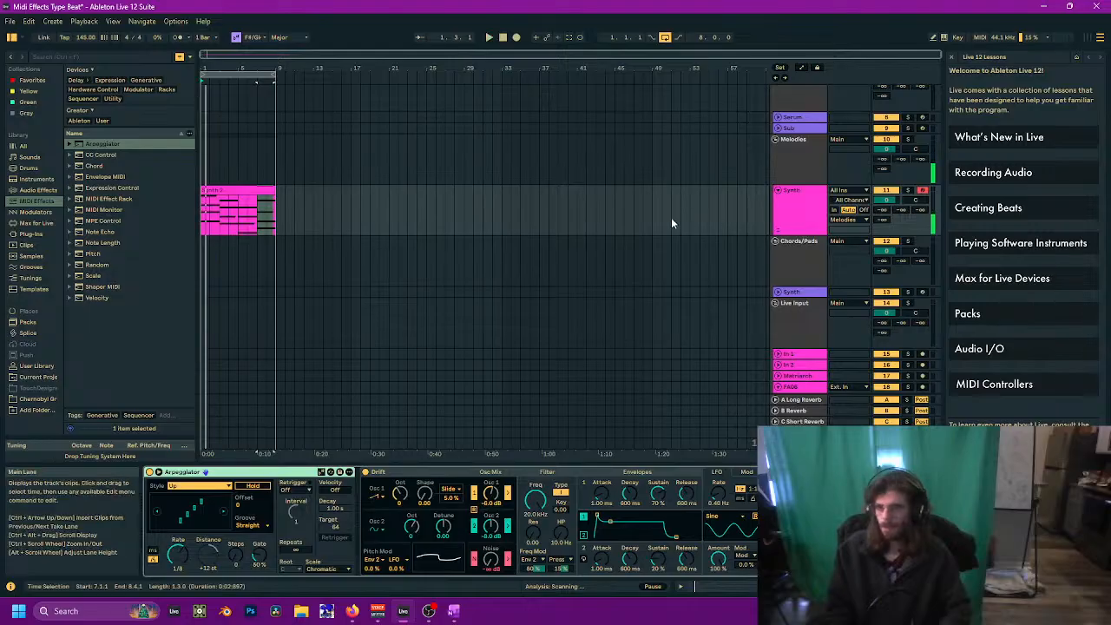
click(236, 184)
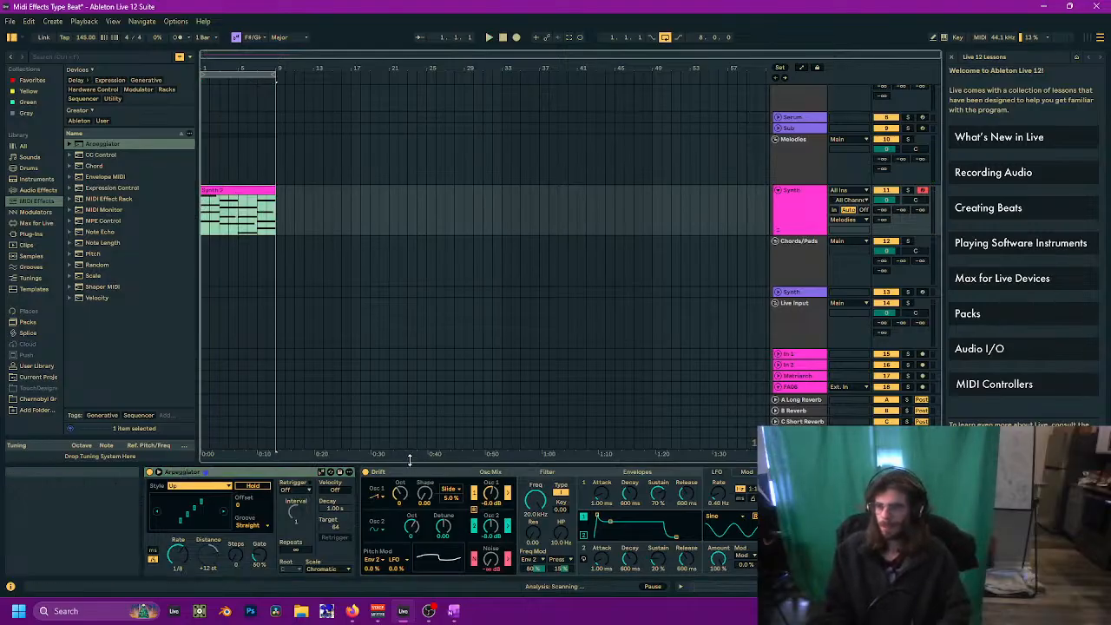
click(250, 476)
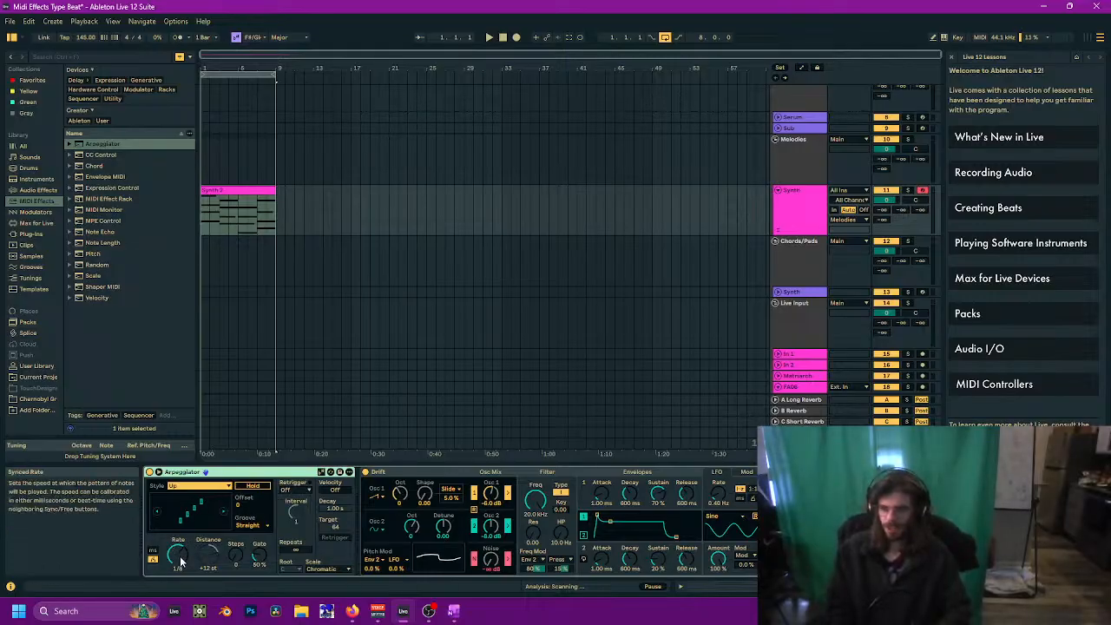
Step: Try the Arpeggiator's rate at 1/6 against the metronome during playback, and set the rate back to 1/8
key(space)
mouse_move(180, 559)
mouse_down()
mouse_move(180, 569)
mouse_move(181, 551)
mouse_up()
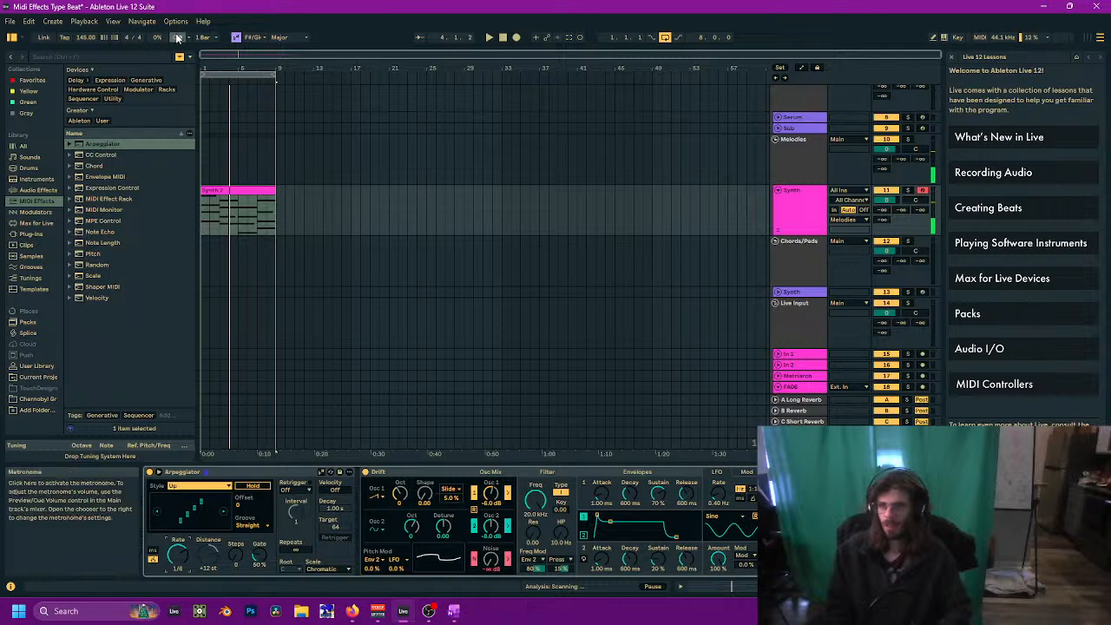
click(178, 37)
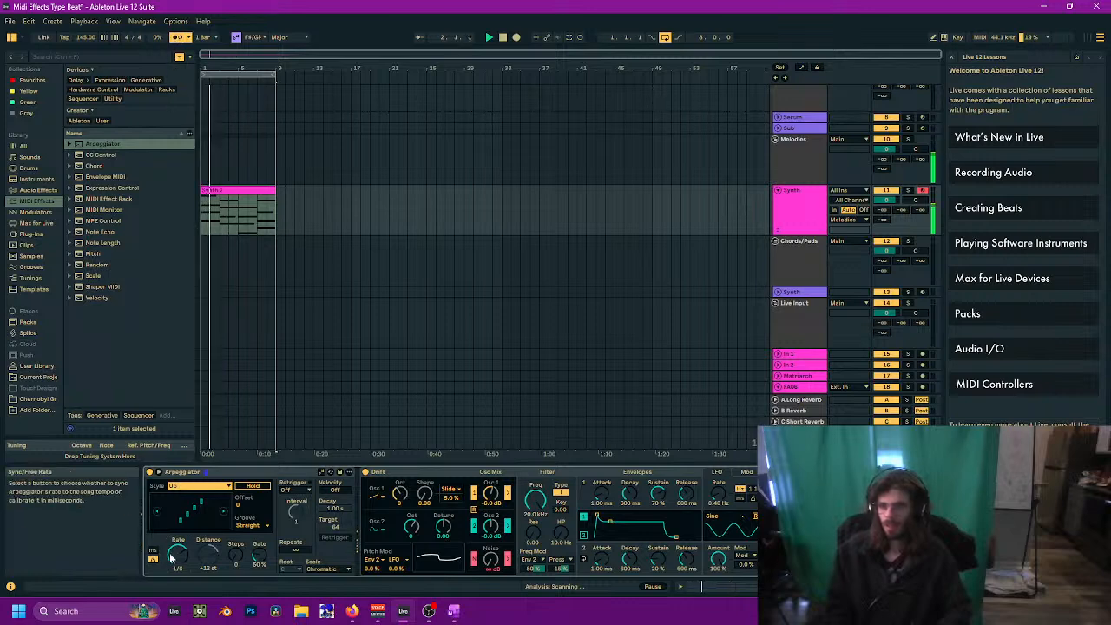
drag(176, 557, 176, 564)
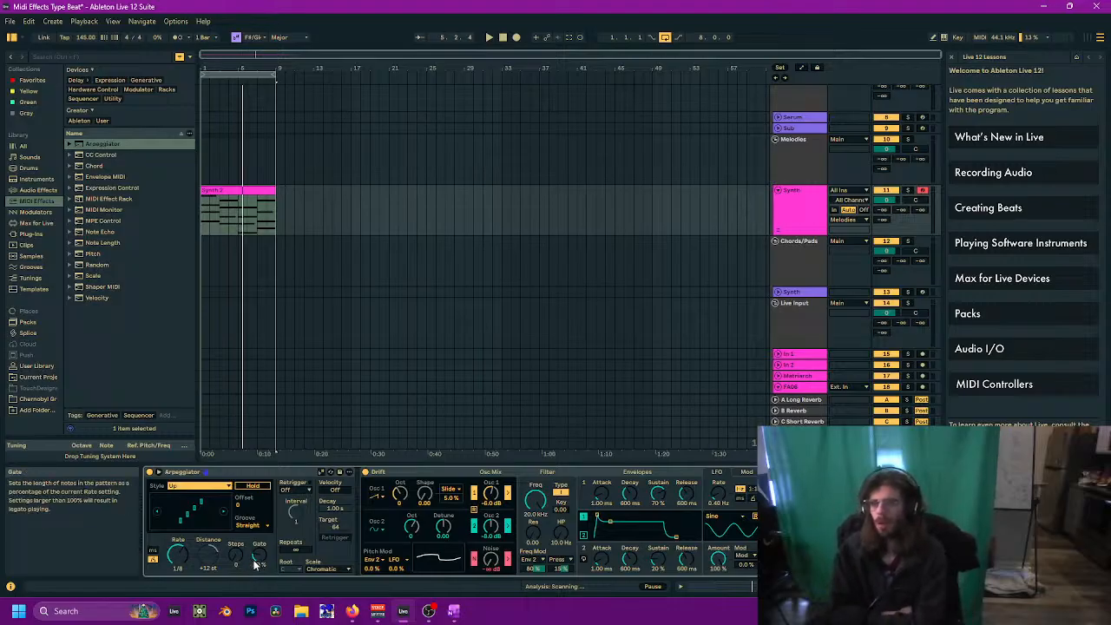
Step: Set the Arpeggiator's groove to Swing 16, rate to 1/16 and steps to 2, and play the clip
click(248, 526)
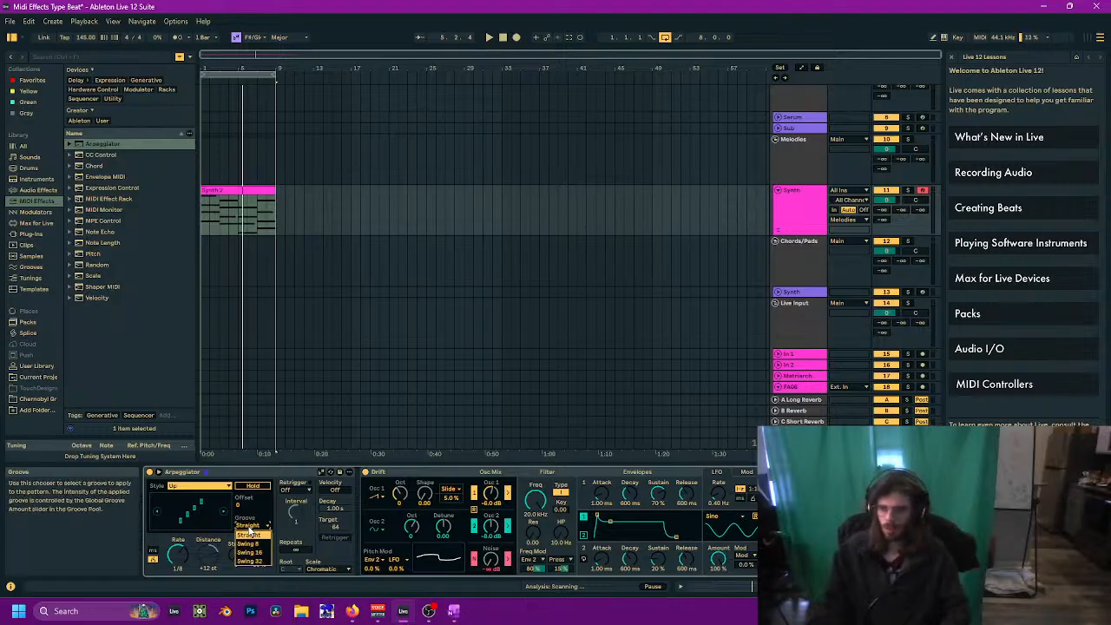
click(249, 552)
key(space)
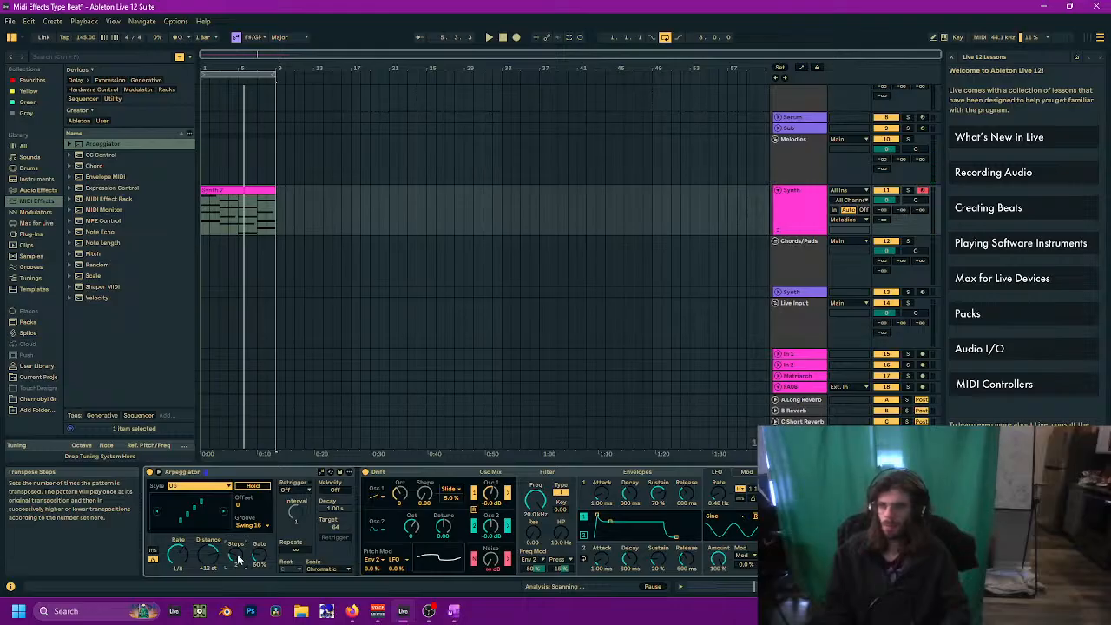
key(space)
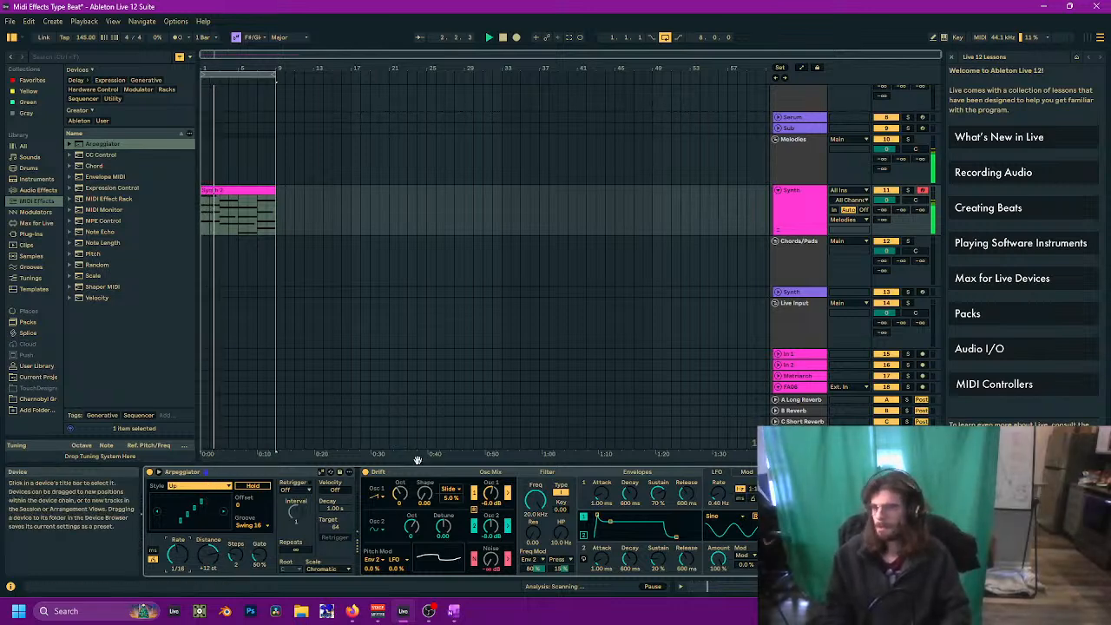
click(286, 475)
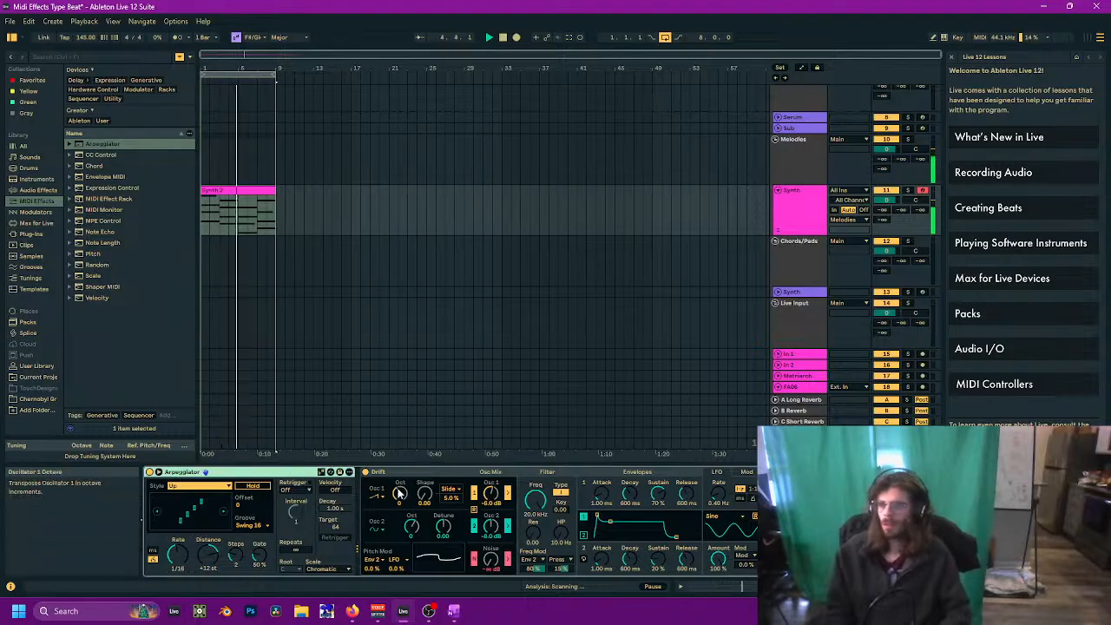
Step: Try a different waveform and shape setting for Drift's Oscillator 1 during playback
mouse_move(424, 494)
mouse_down()
mouse_move(424, 462)
mouse_move(424, 493)
mouse_up()
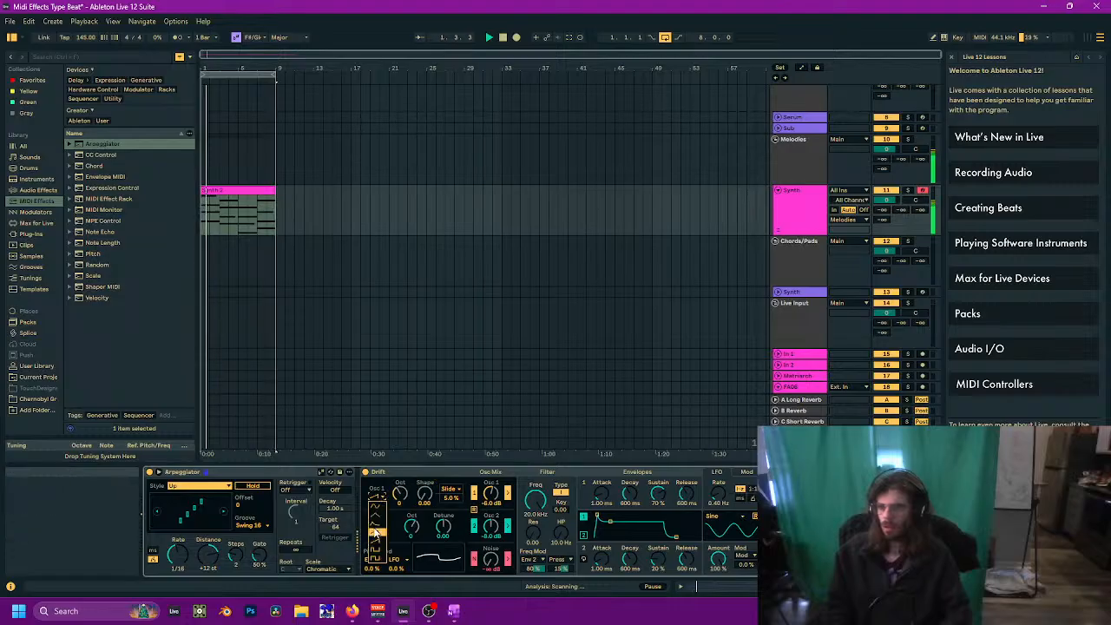
mouse_move(424, 493)
mouse_down()
mouse_move(425, 450)
mouse_move(424, 493)
mouse_up()
key(space)
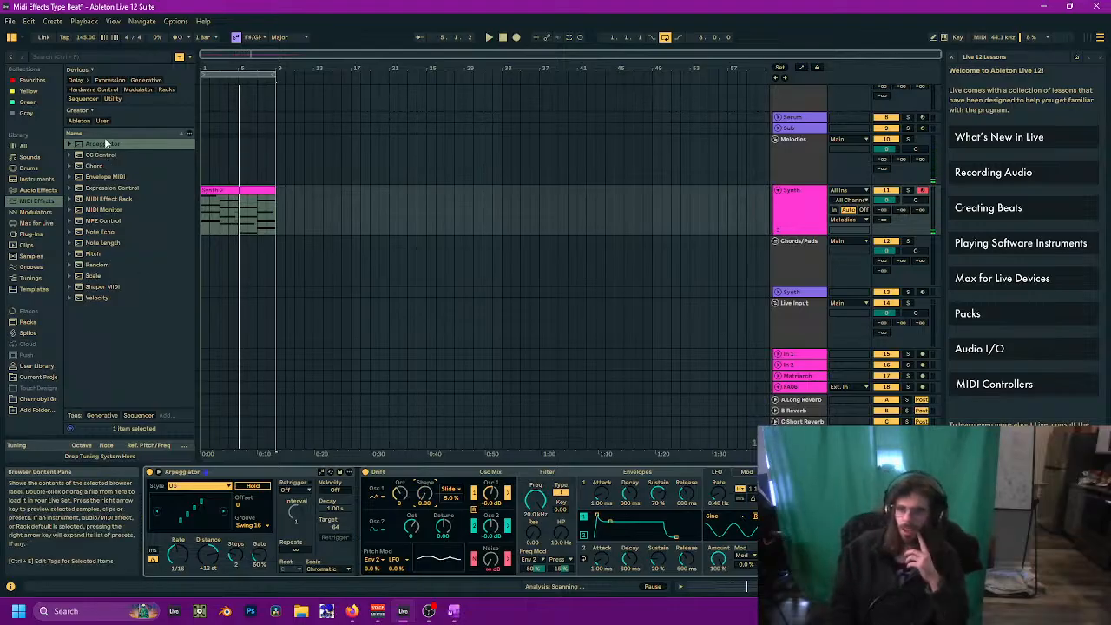
Step: Insert a CC Control effect between the Arpeggiator and Drift, and delete it again
drag(101, 155, 368, 488)
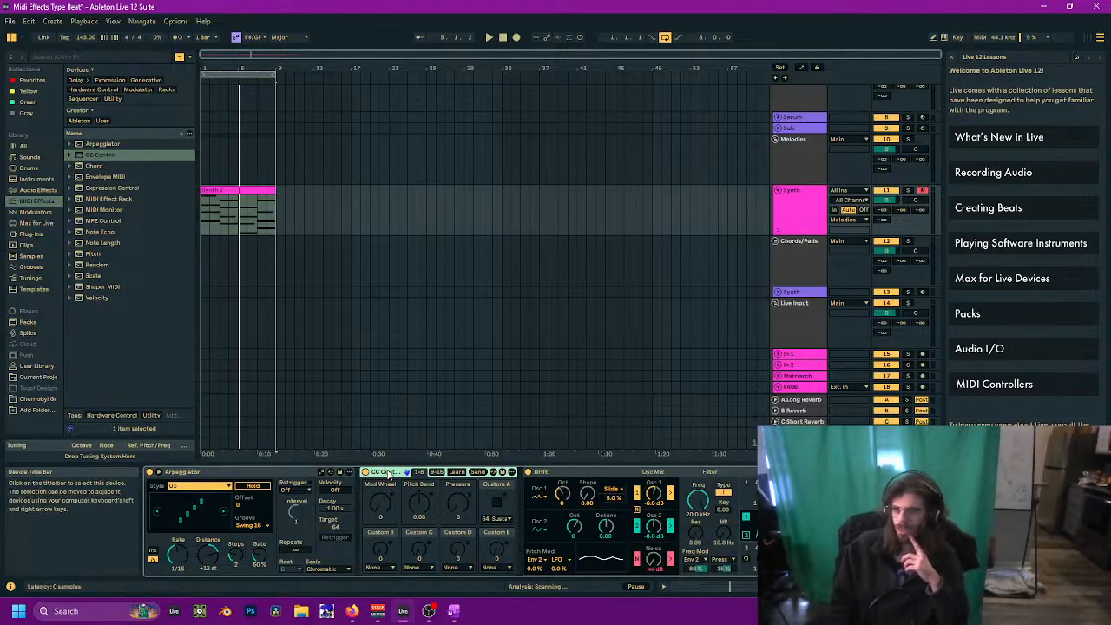
click(386, 473)
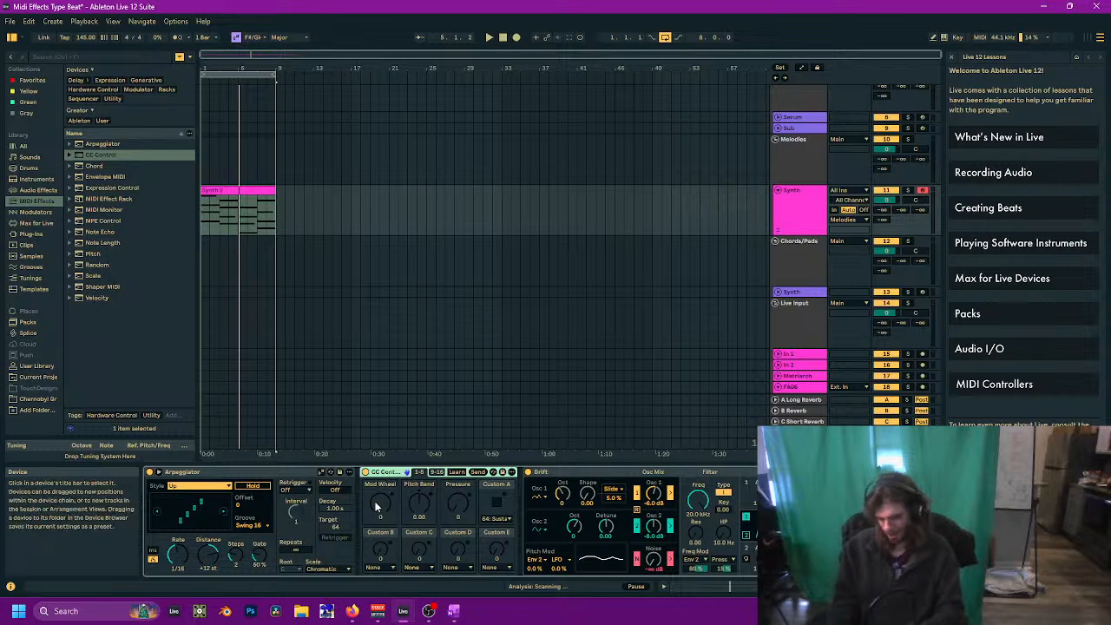
key(Delete)
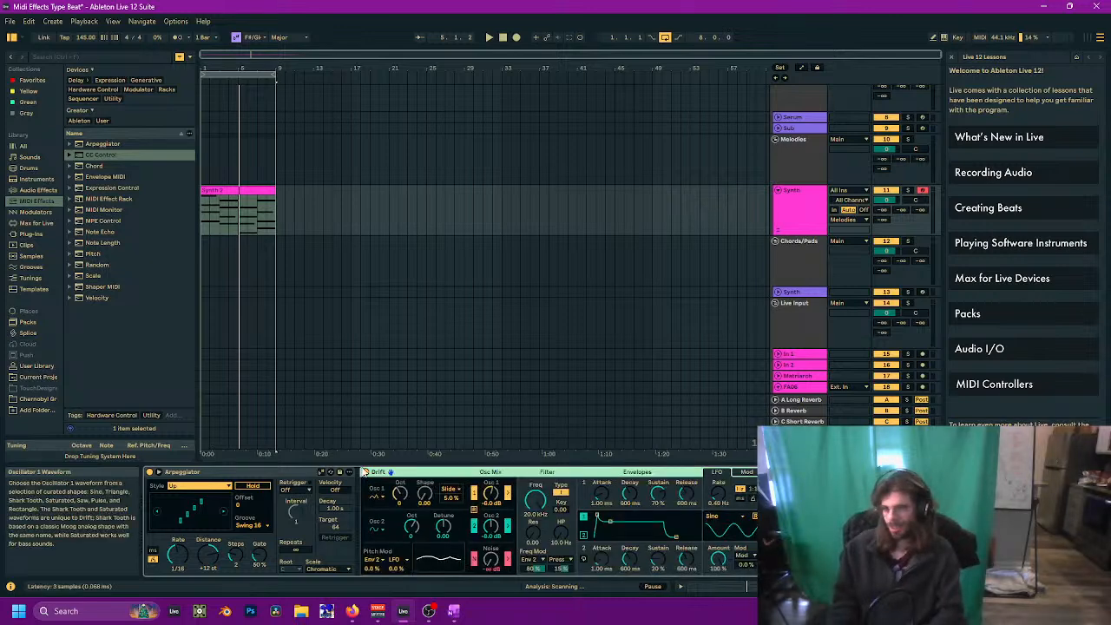
Step: Insert a Chord effect after the Arpeggiator with Shift 1 at +12 st and 50 % velocity, and play the result
click(92, 166)
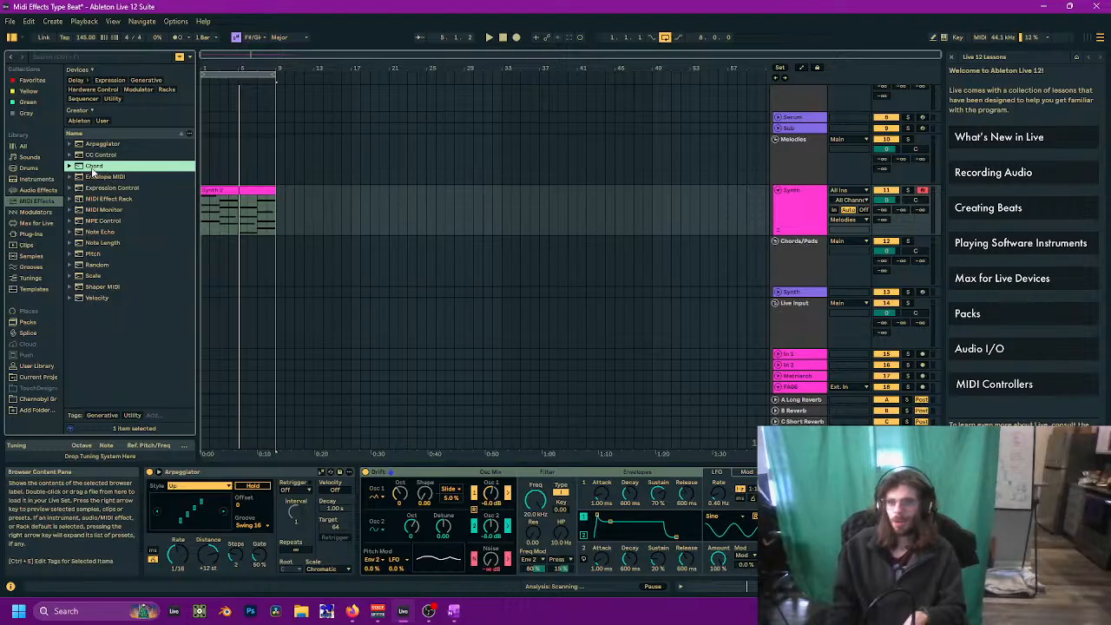
drag(373, 498, 377, 503)
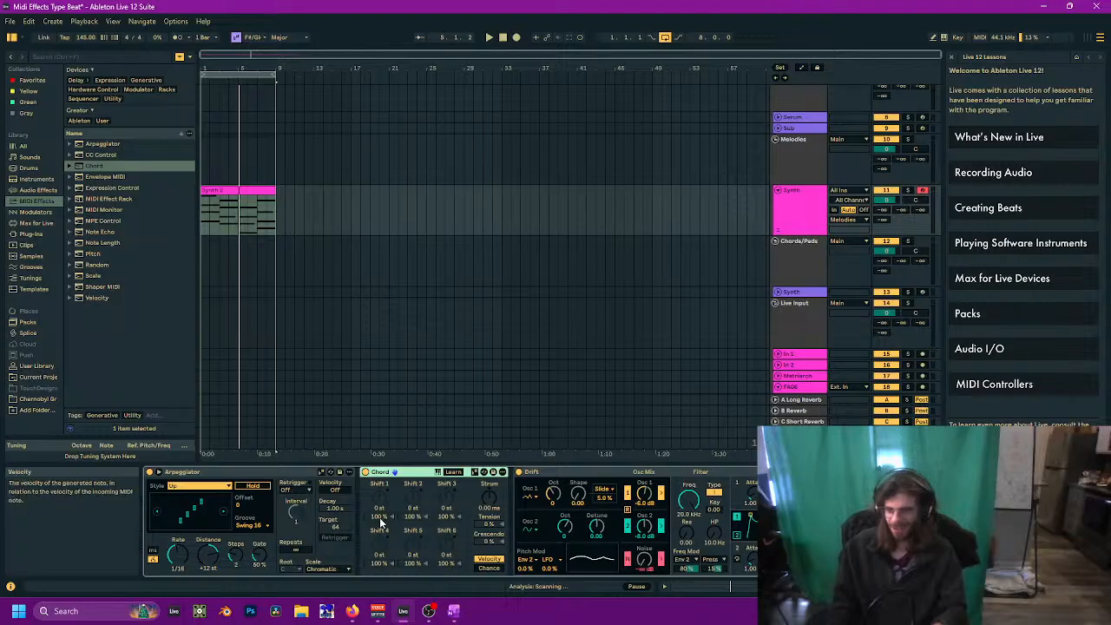
drag(376, 509, 375, 493)
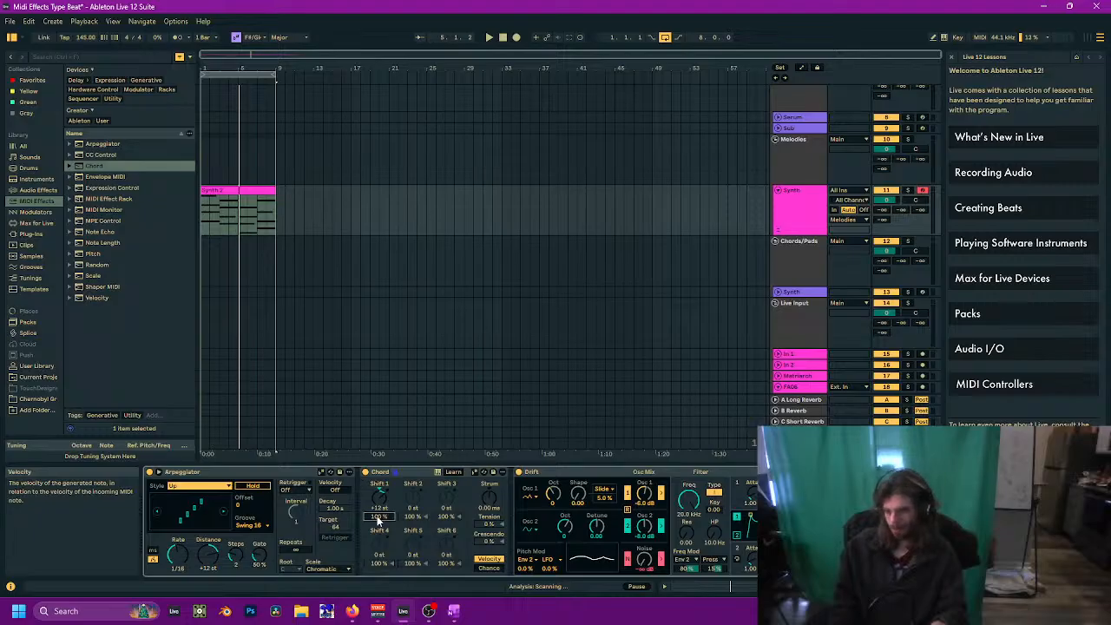
key(space)
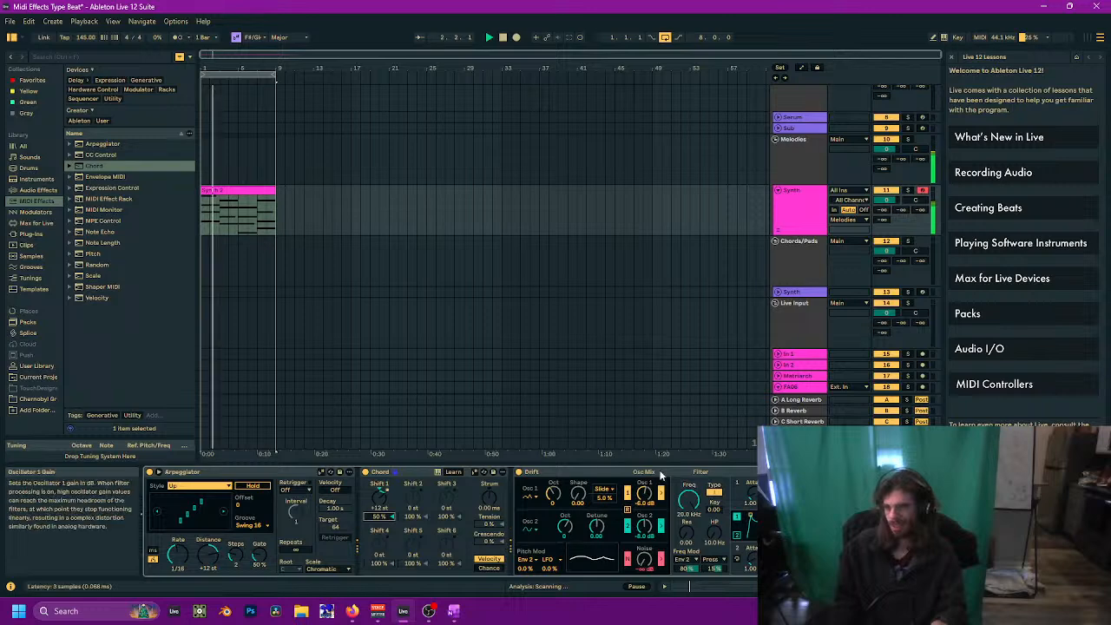
Step: Replace Drift on the Synth track with Serum 2, and move its plug-in window clear of the browser
scroll(506, 543, right, 3)
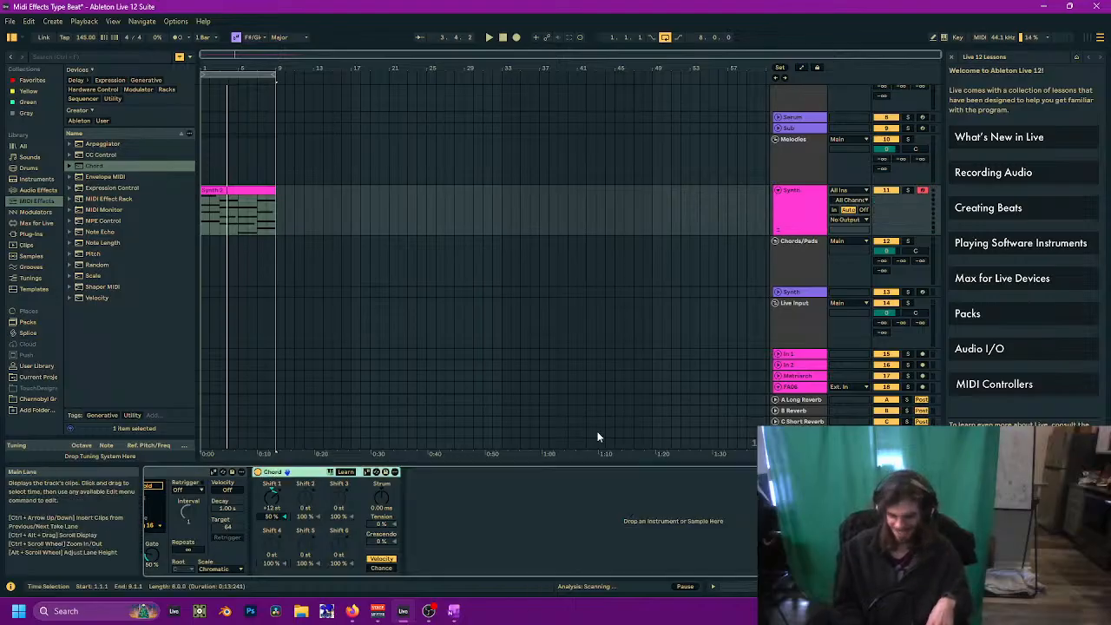
key(Delete)
key(ctrl+f)
text(serum)
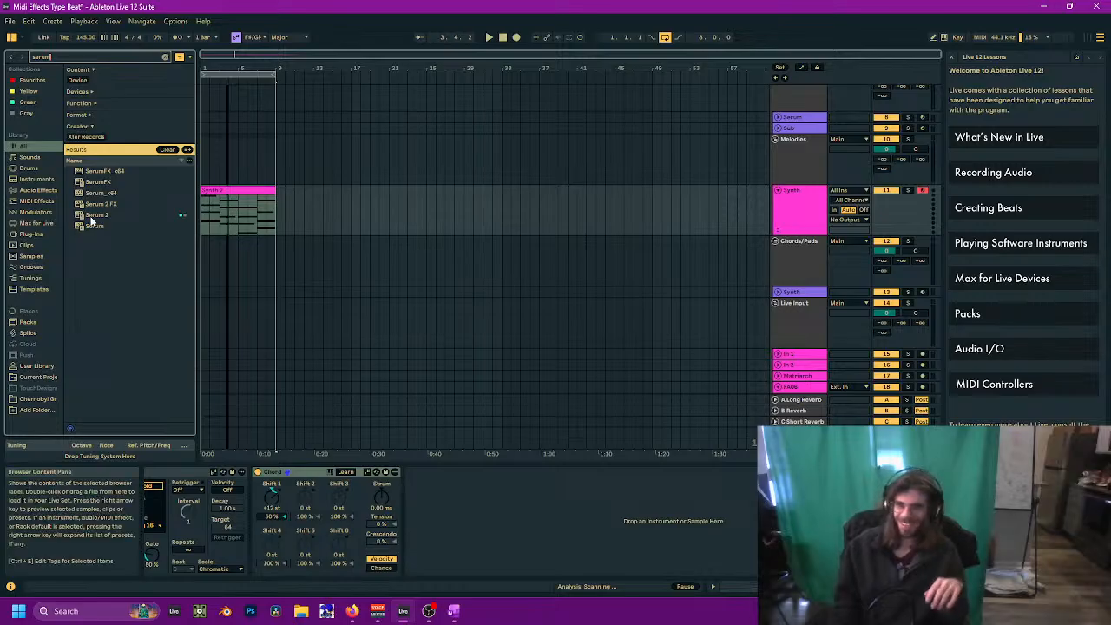
drag(91, 217, 466, 512)
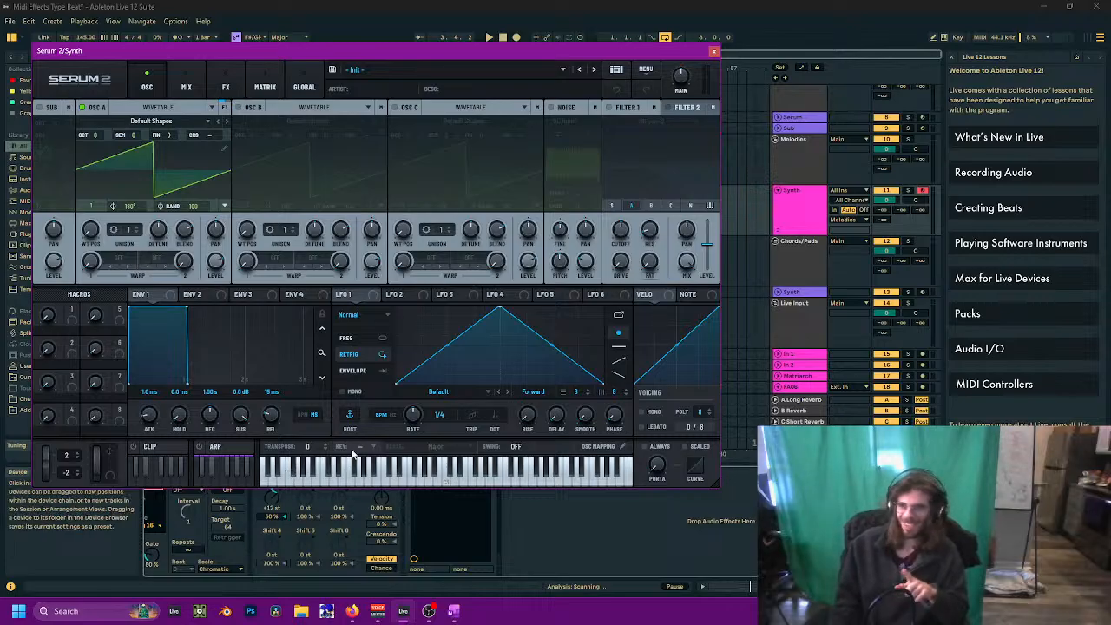
drag(451, 53, 762, 21)
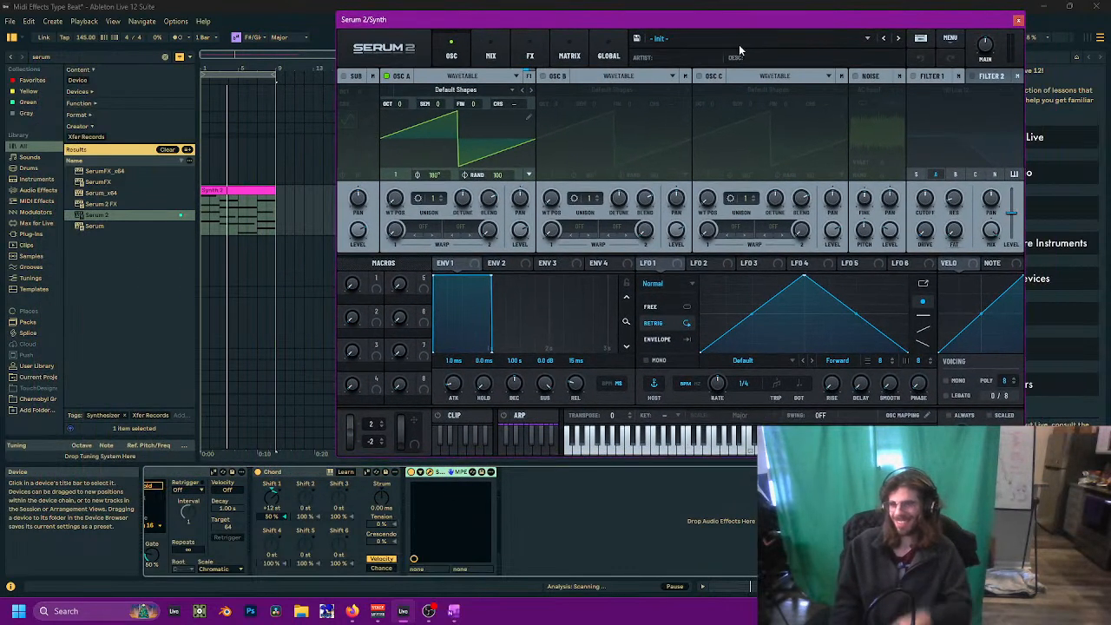
Step: Play the clip with Chord bypassed, enable Filter 1 (MG Low 12) in Serum 2 and adjust its cutoff
click(257, 472)
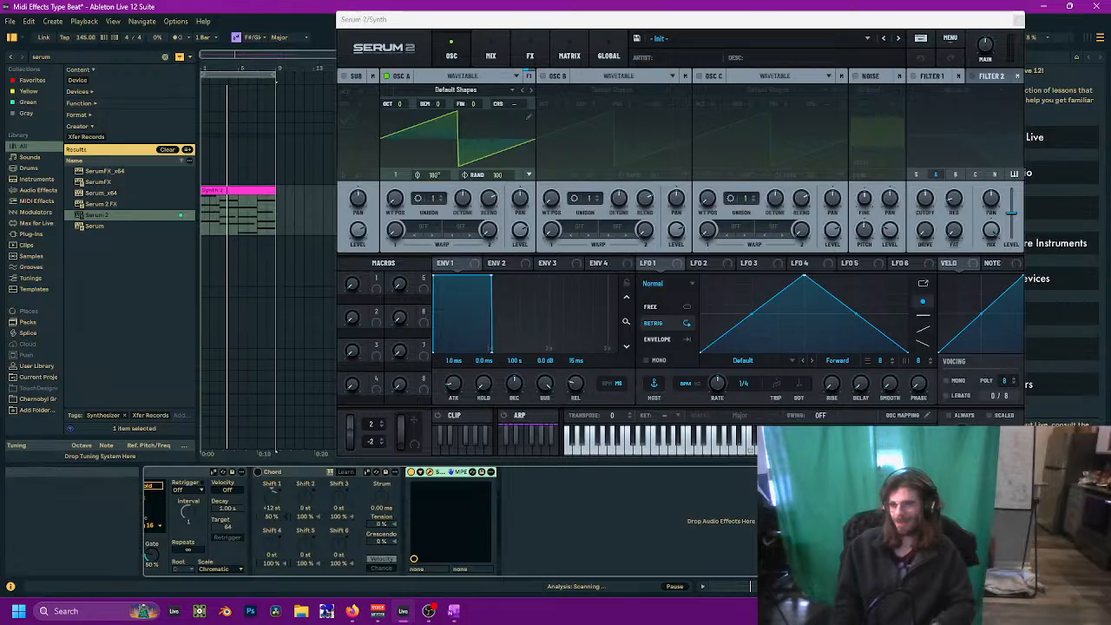
key(space)
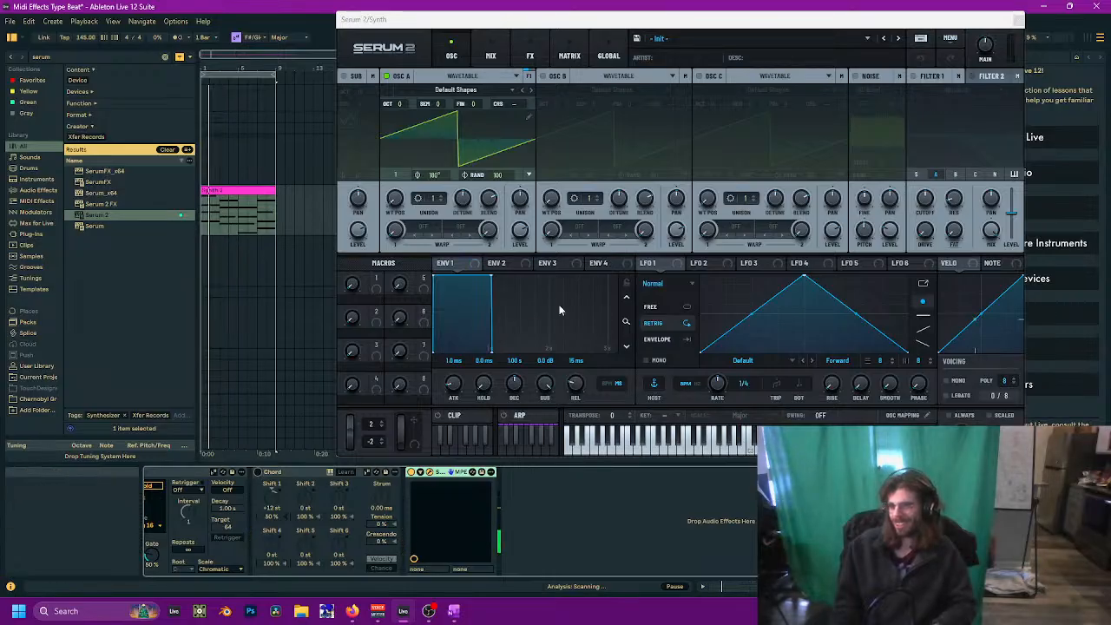
click(913, 76)
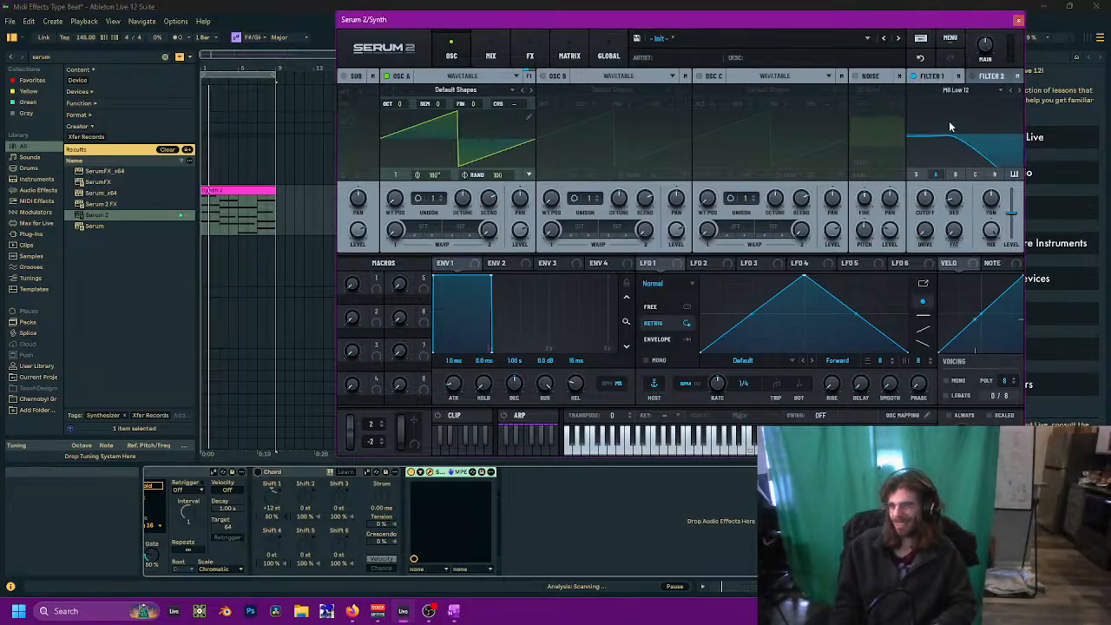
drag(925, 195, 925, 199)
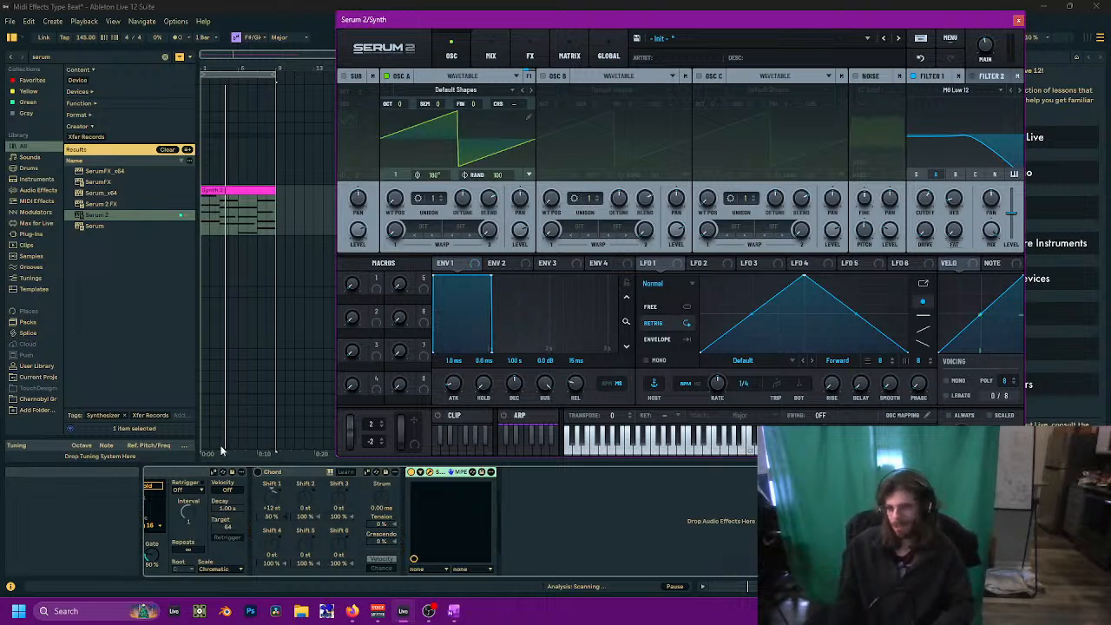
Step: Re-enable Chord, try lower Shift 1 velocities during playback, and switch Chord to Chance mode with Shift 1 at 50 %
click(260, 475)
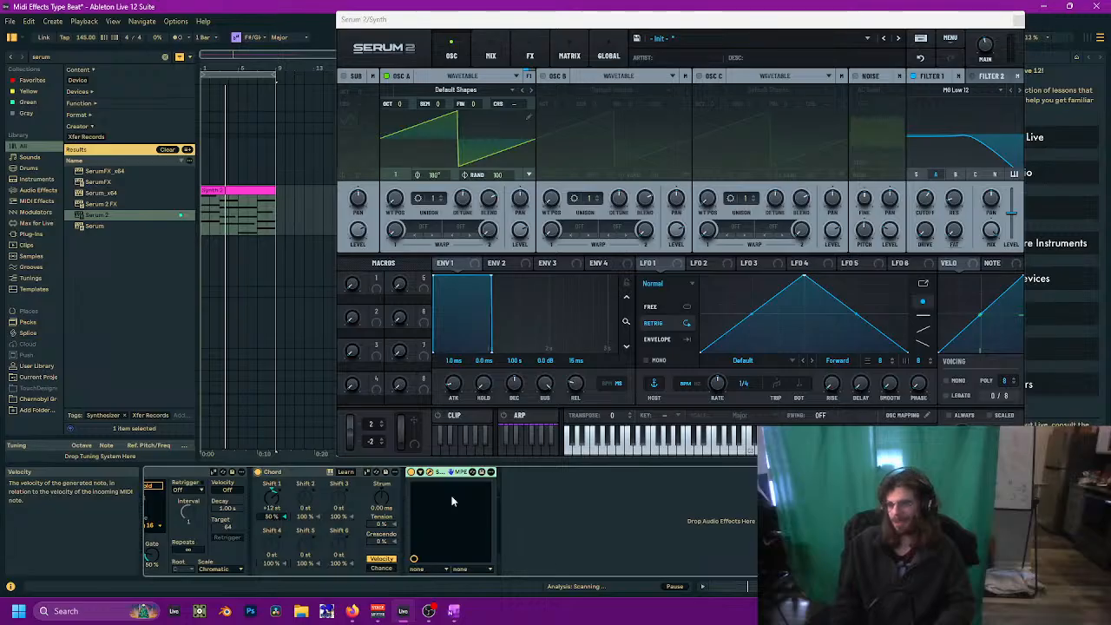
key(space)
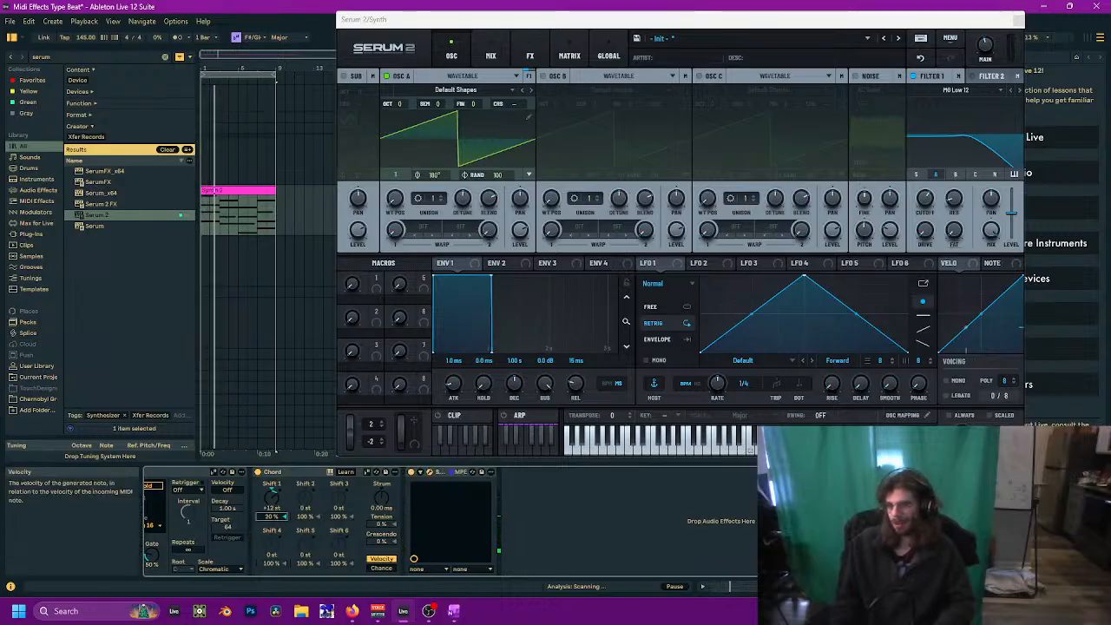
drag(272, 517, 273, 531)
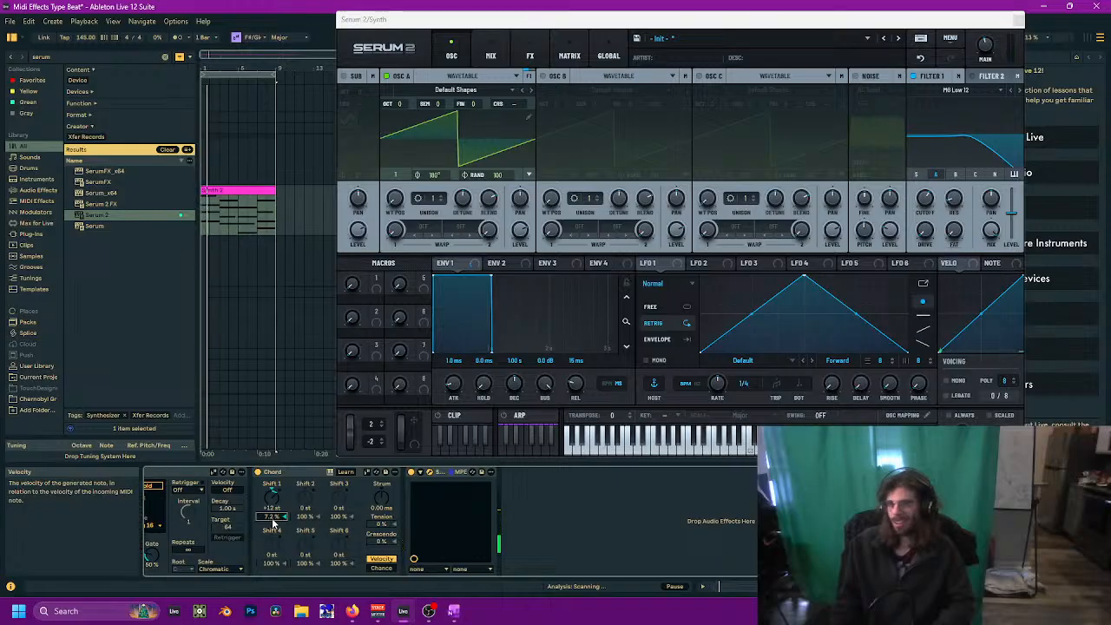
click(381, 567)
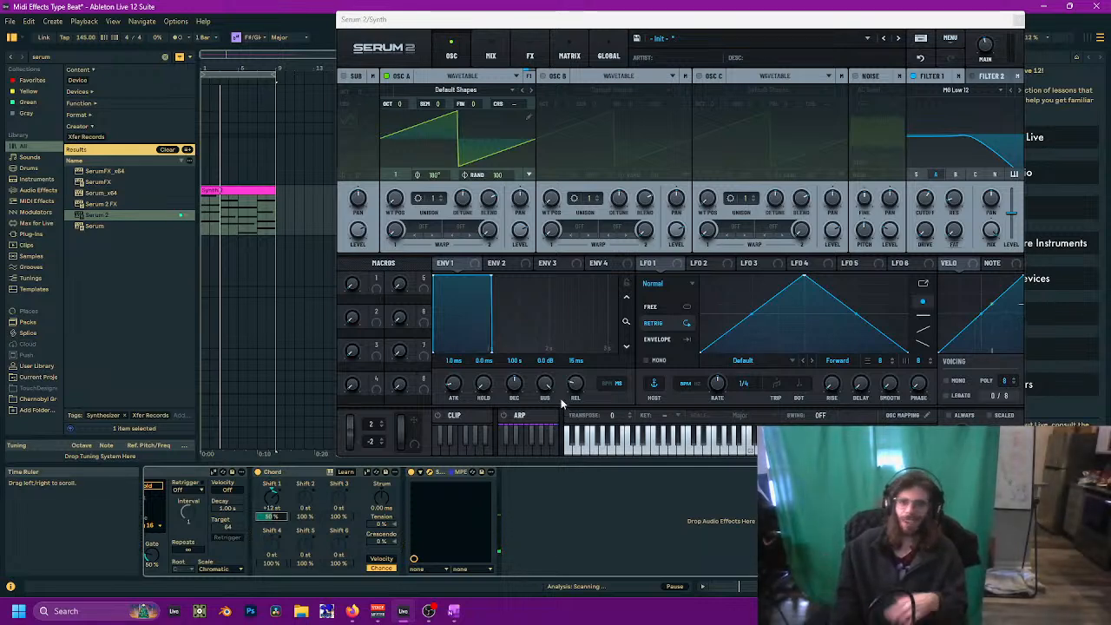
Step: Set Chord's Shift 2 to +11 st with a 17 % chance, and play the clip
click(206, 473)
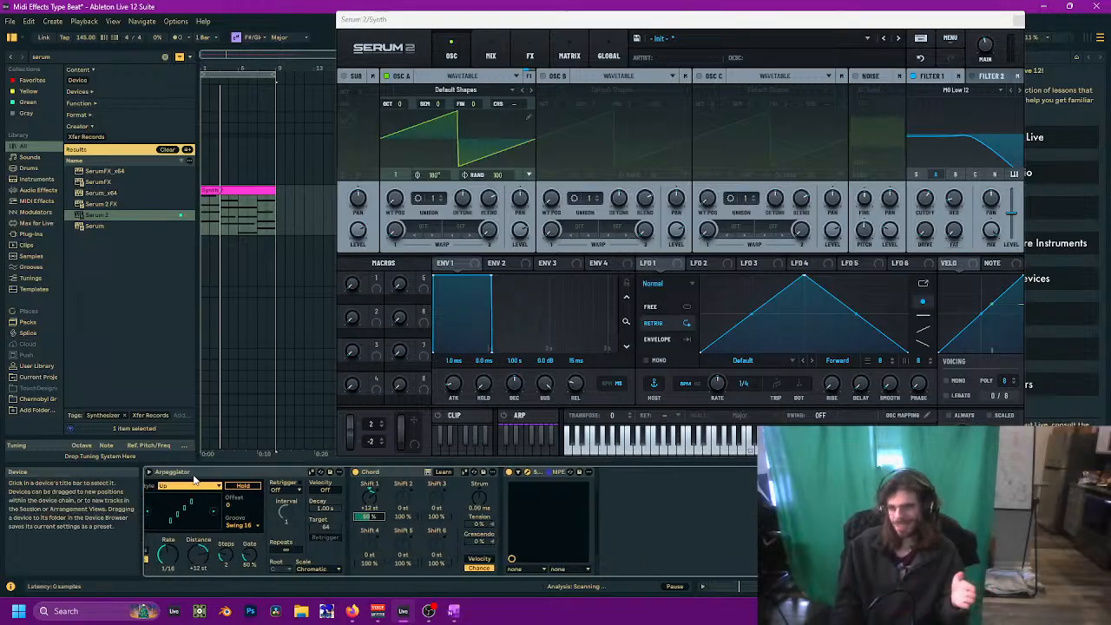
click(207, 474)
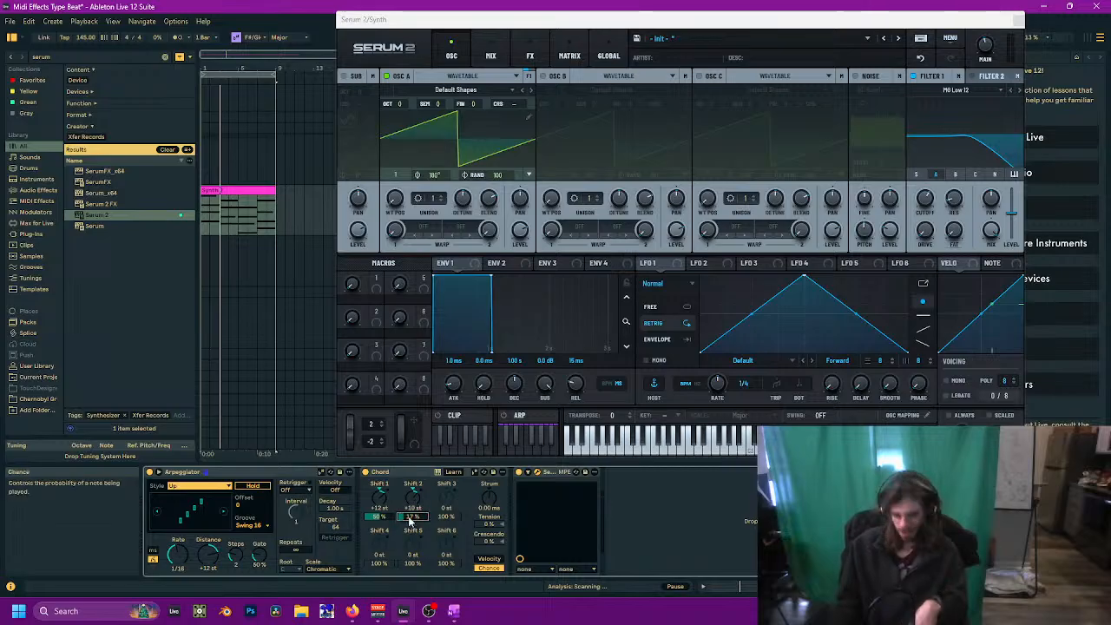
key(space)
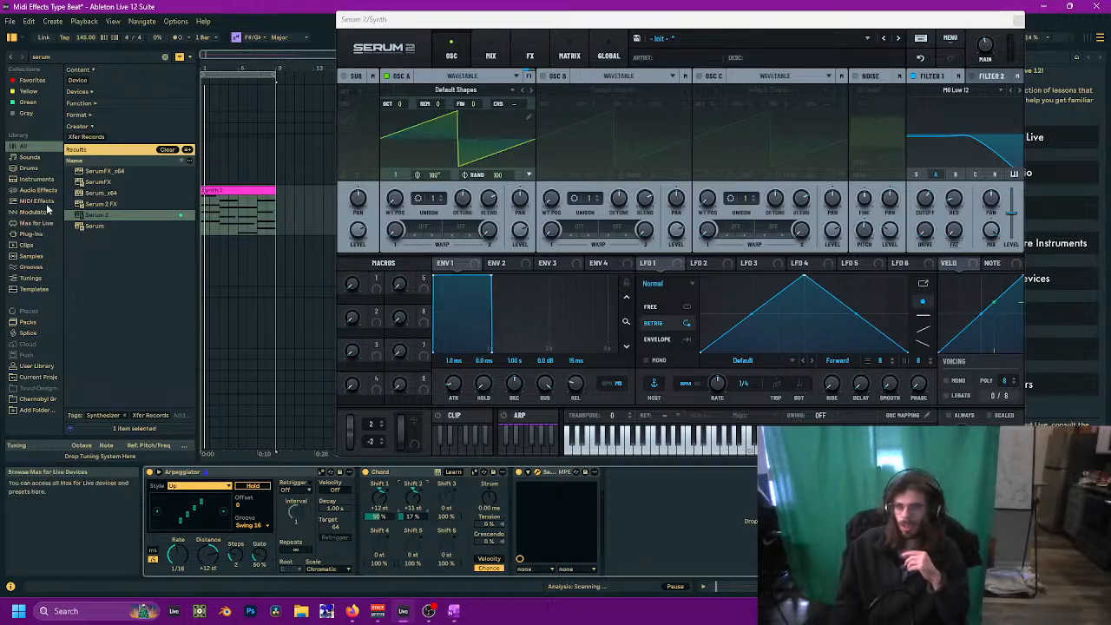
Step: Clear the browser search and insert the Scale MIDI effect between Chord and Serum 2 on the Synth track
click(166, 57)
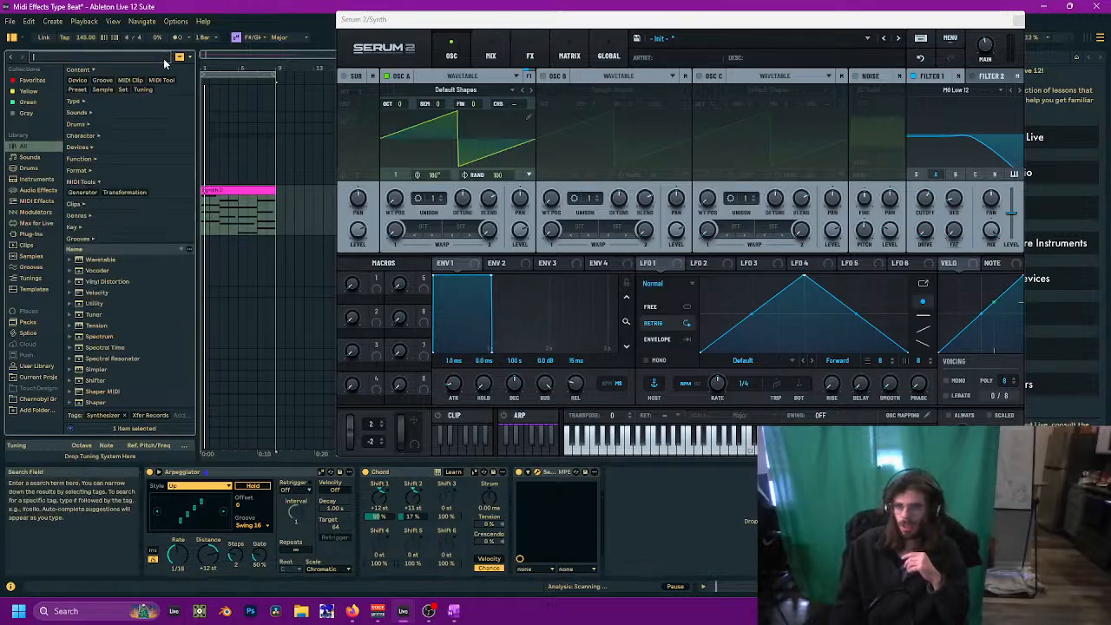
click(43, 203)
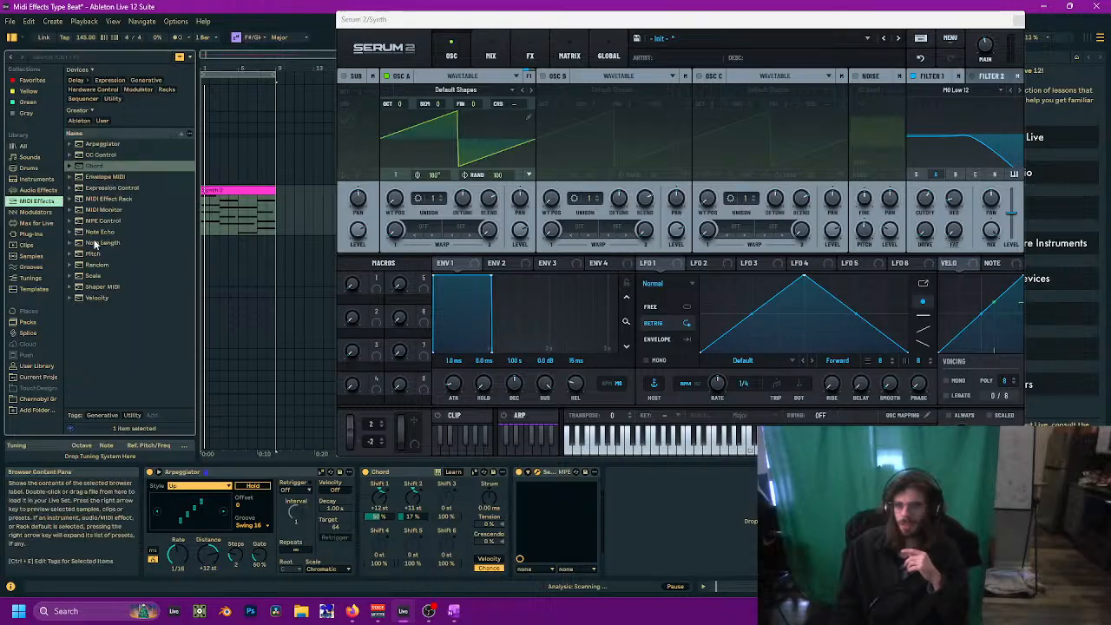
click(93, 256)
click(89, 275)
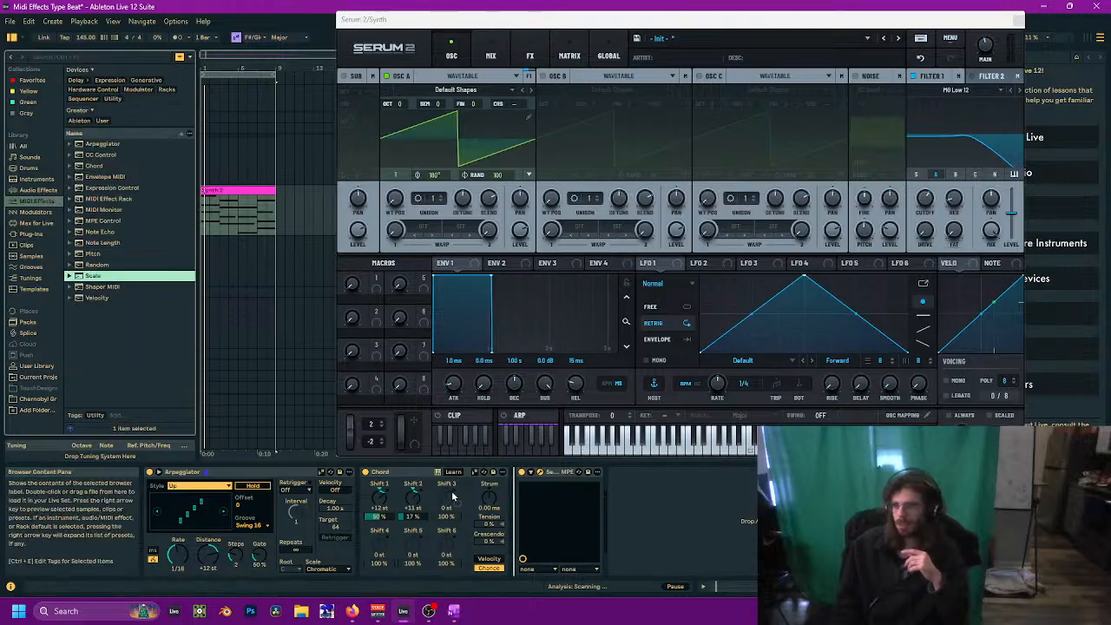
drag(468, 486, 514, 489)
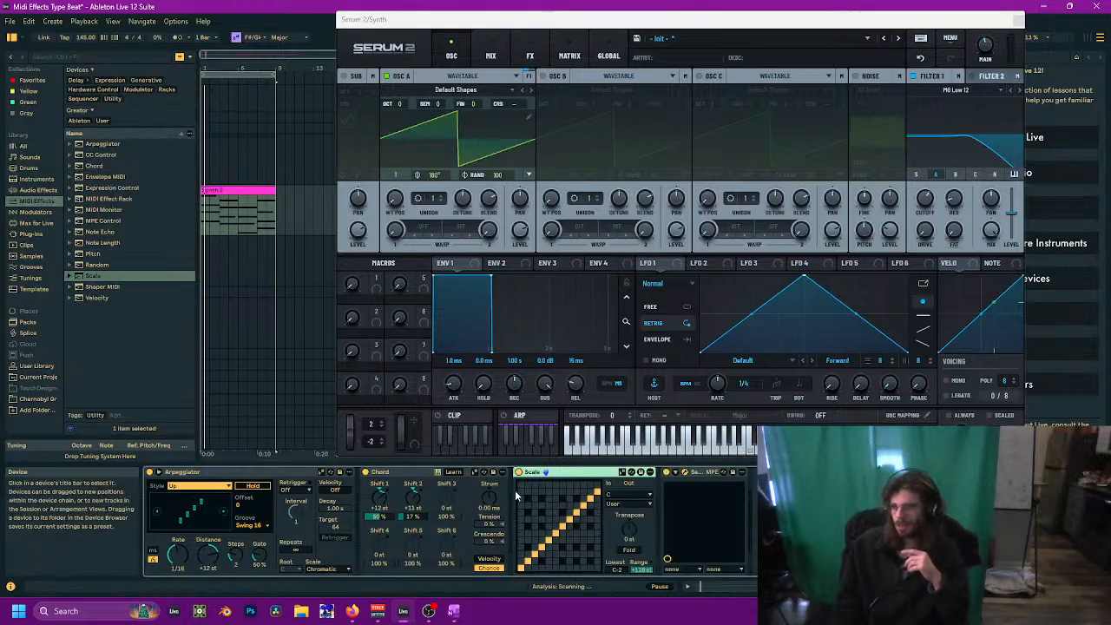
Step: Set the Scale effect's base note to F# and its scale to Major
click(628, 496)
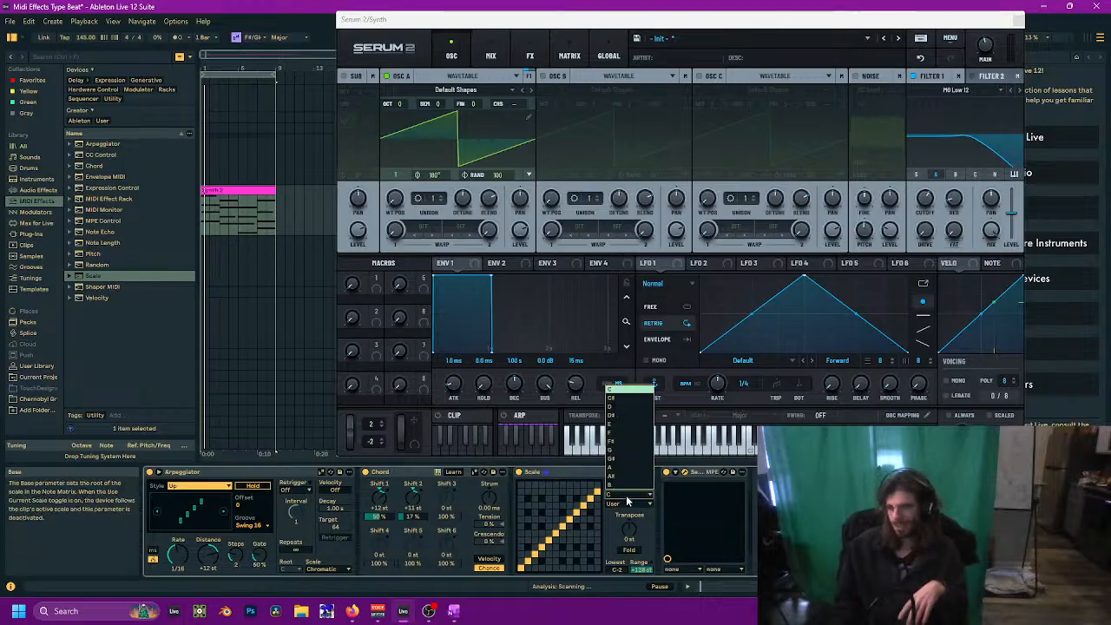
click(623, 444)
click(629, 503)
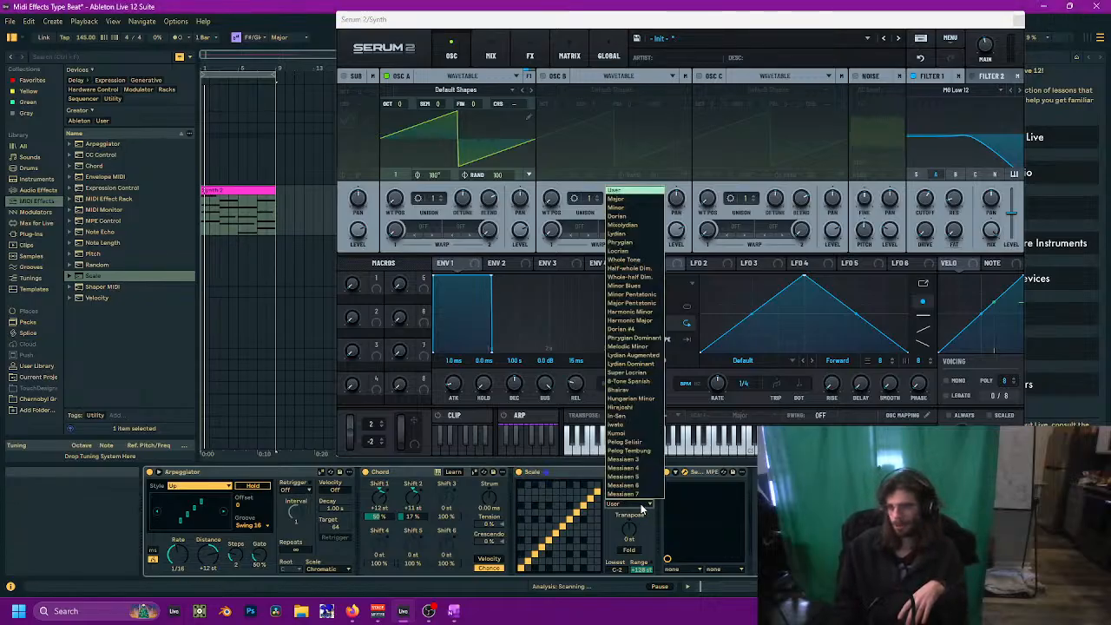
click(628, 201)
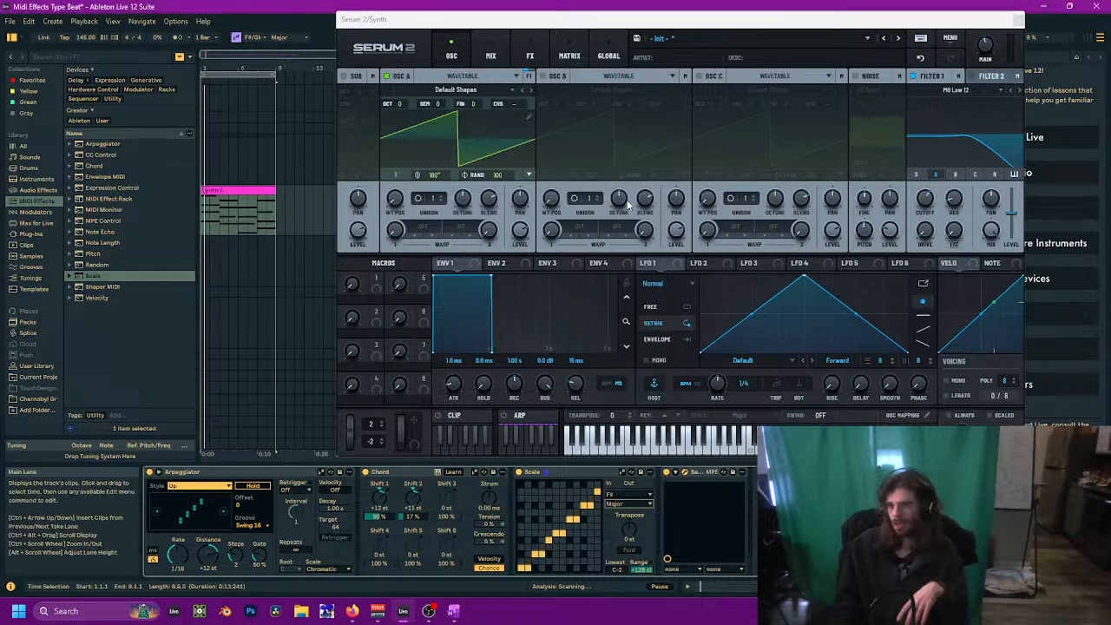
Step: Set Chord's Shift 2 chance to 10 % and Shift 3 to +10 st with a 10 % chance, and play the clip
click(411, 517)
text(10)
key(Return)
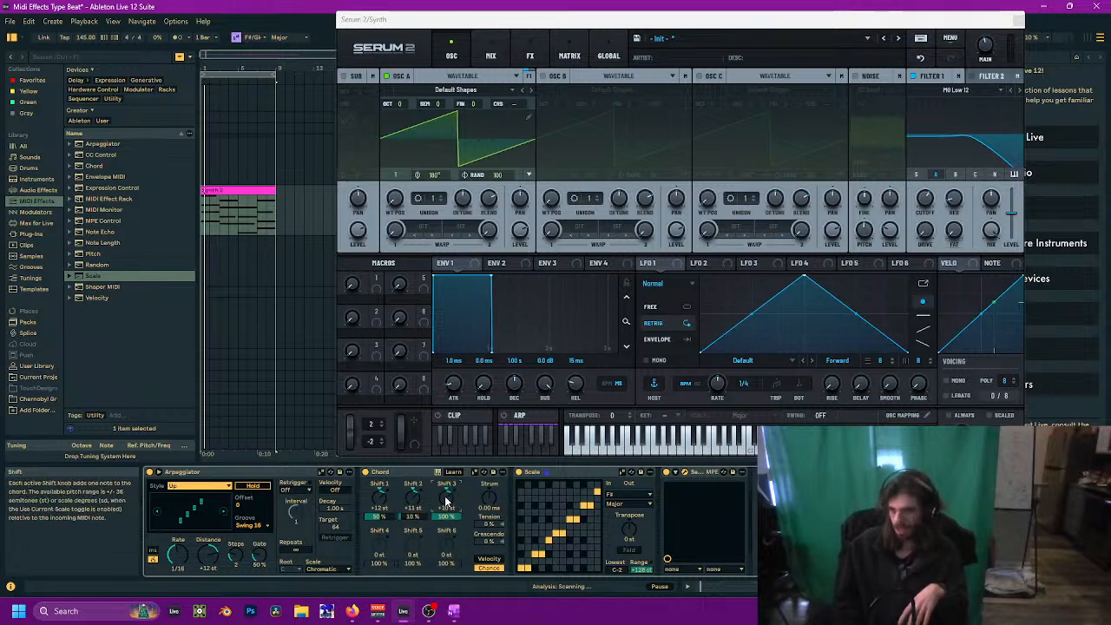
drag(446, 502, 446, 485)
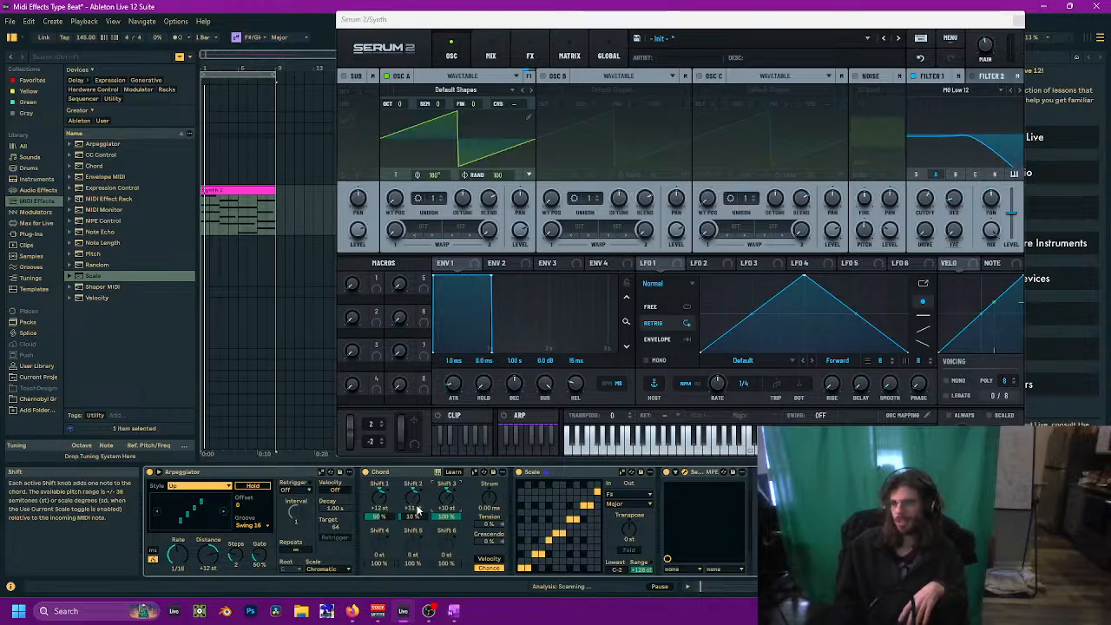
text(10)
key(Return)
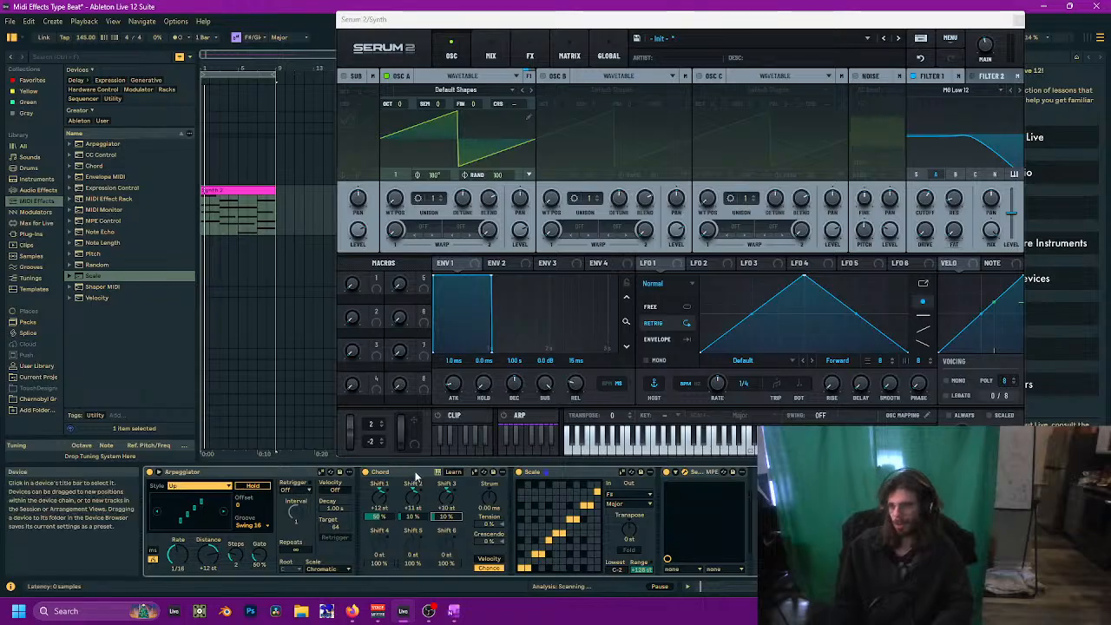
key(space)
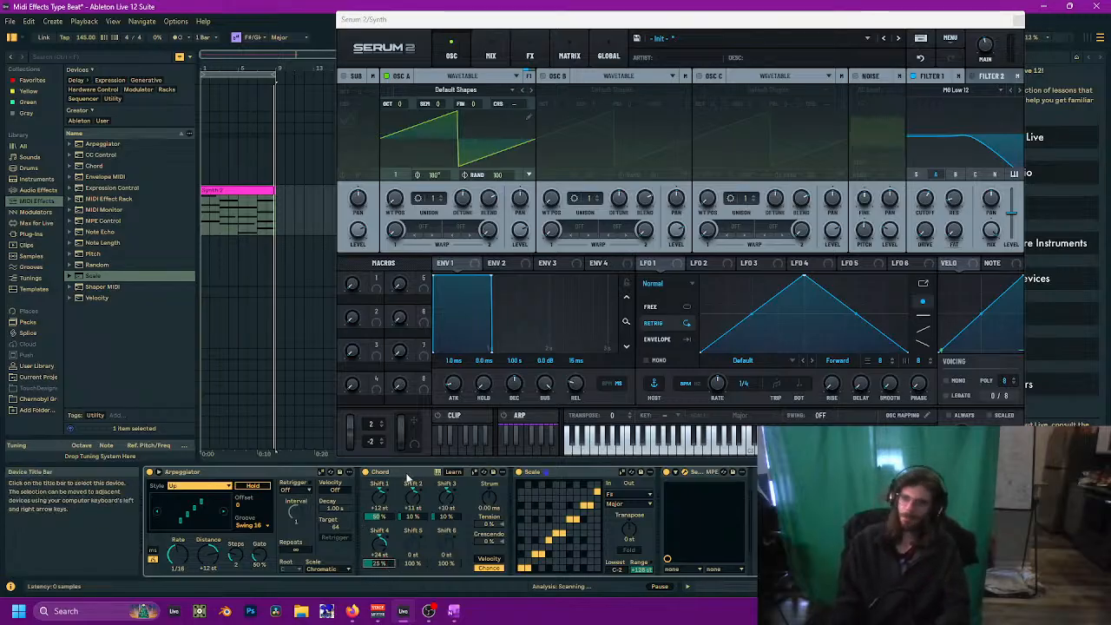
key(space)
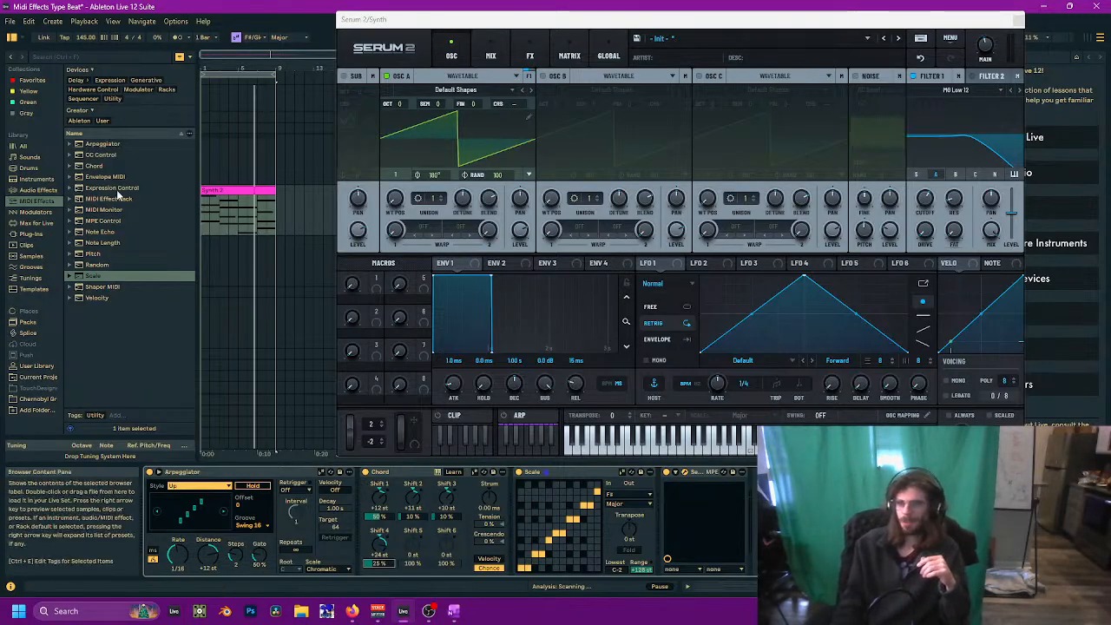
Step: Try a Velocity effect between Scale and Serum 2, testing Drive, Gate mode and Random at 49, and delete it
click(100, 299)
drag(651, 519, 649, 513)
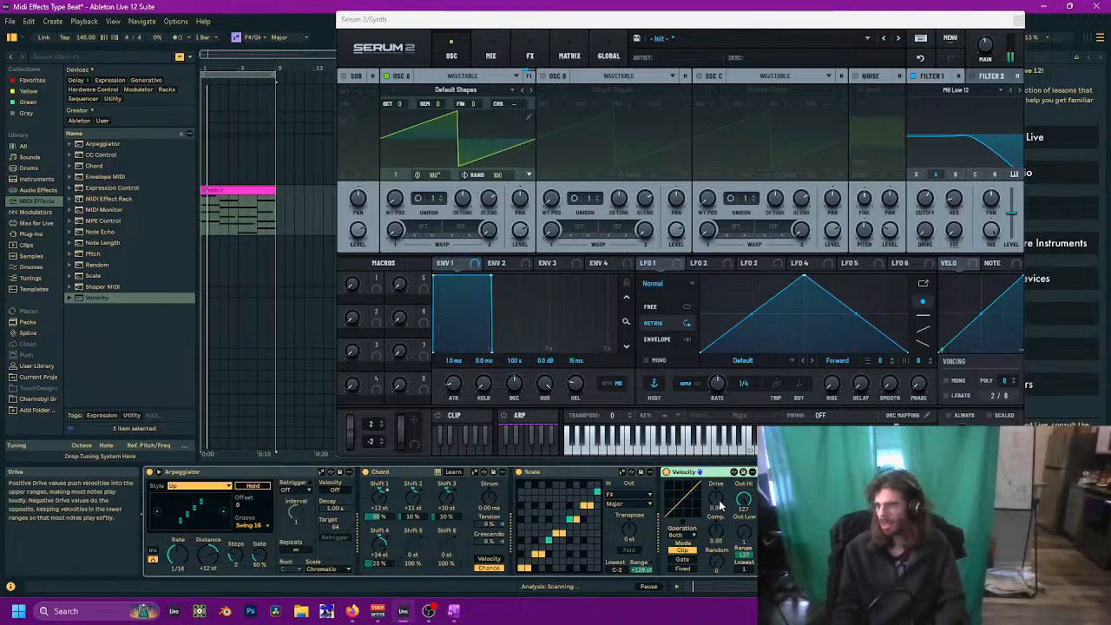
drag(716, 503, 717, 482)
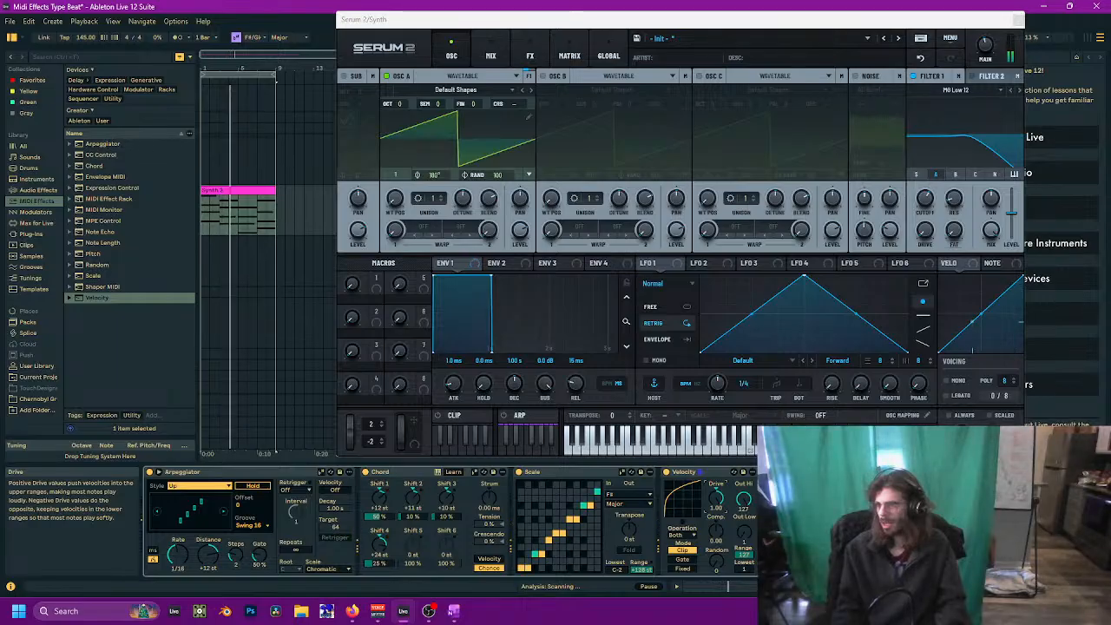
double_click(717, 501)
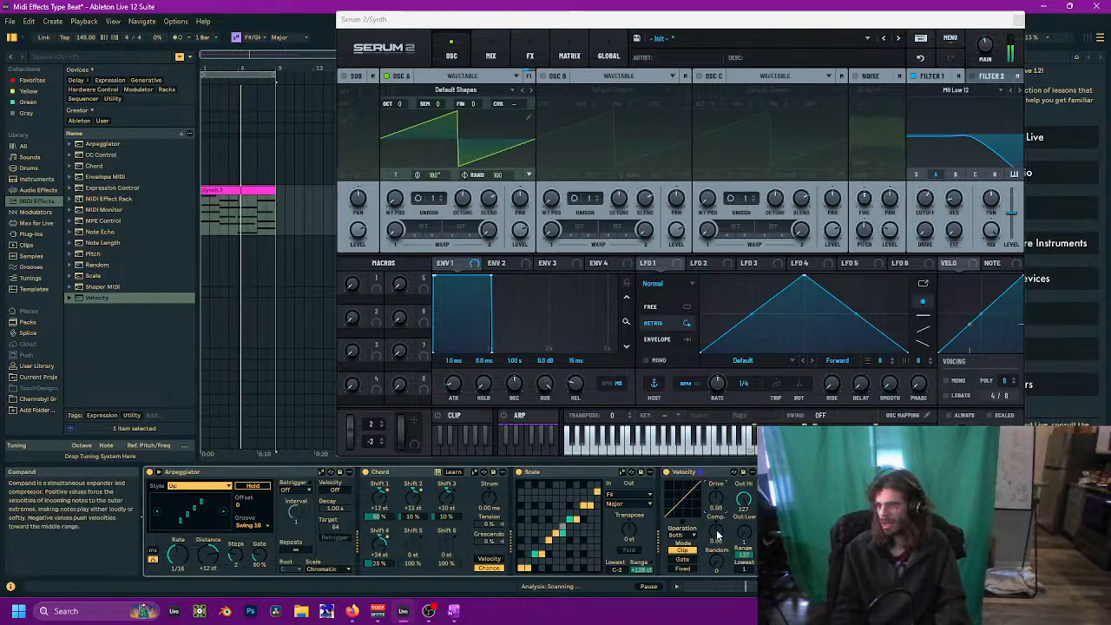
click(690, 560)
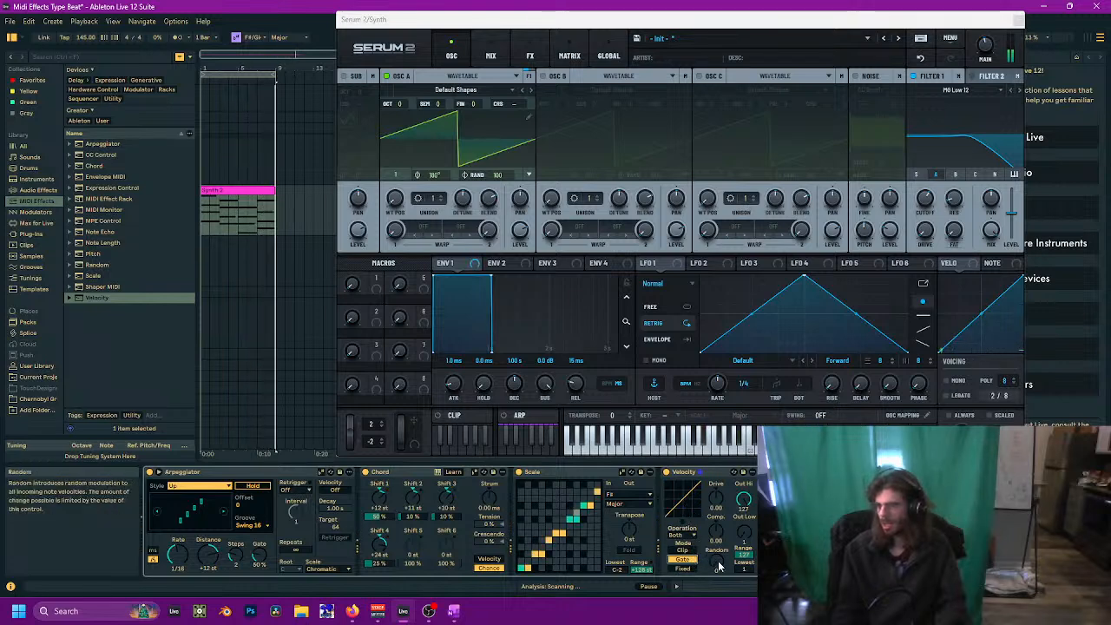
drag(716, 555, 716, 520)
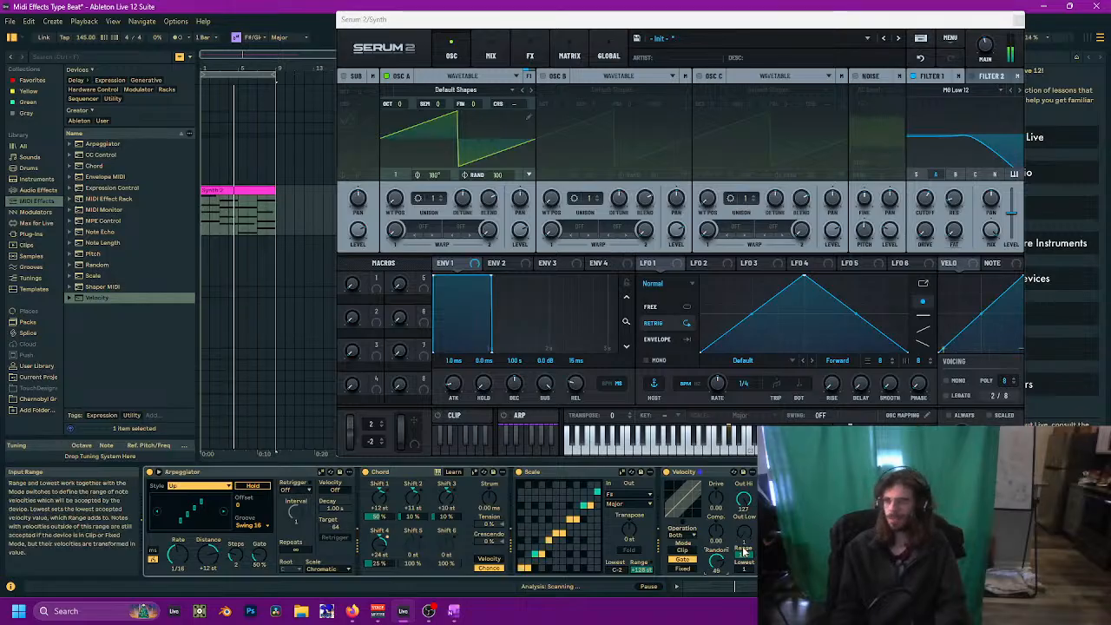
drag(746, 528, 746, 510)
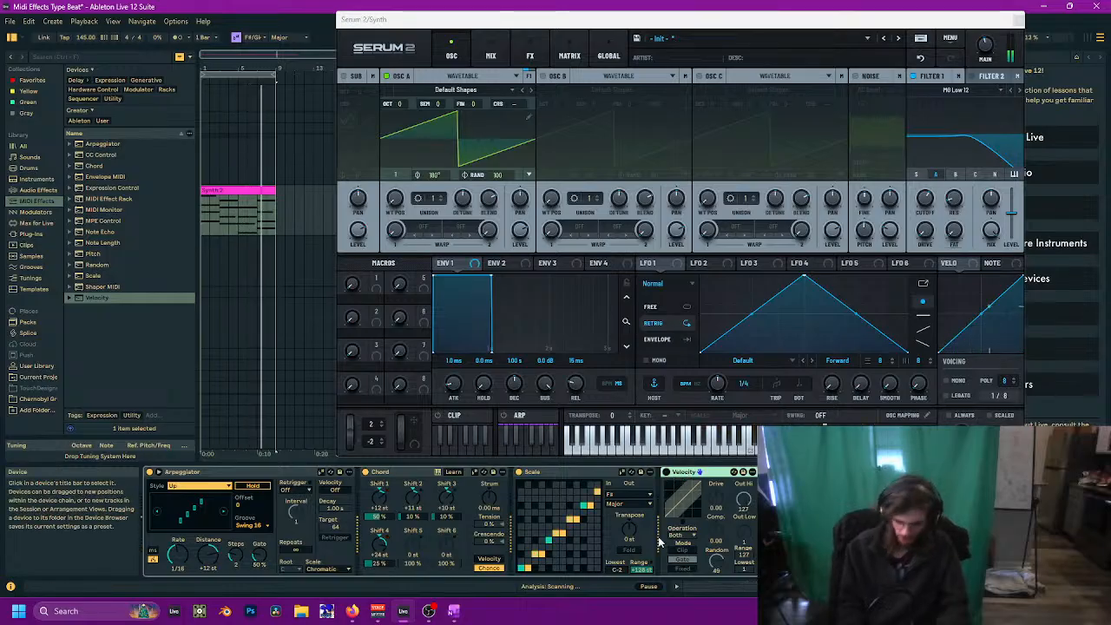
key(Delete)
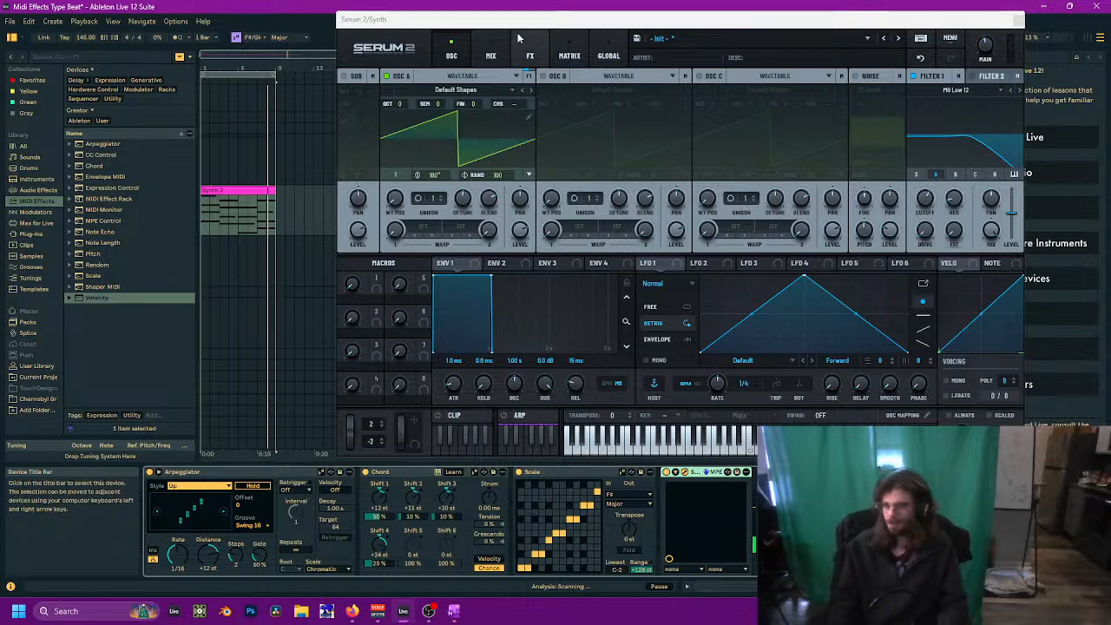
Step: Reposition the Serum 2 window, reopen it and load the user lead preset LD_Aight Pluck
drag(517, 19, 460, 31)
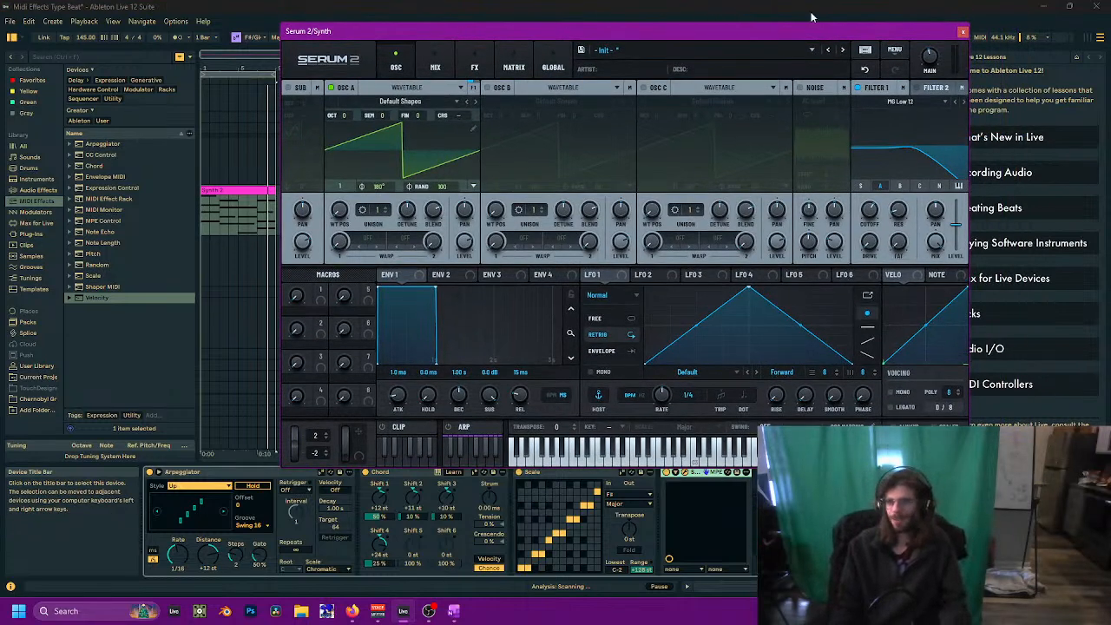
click(960, 34)
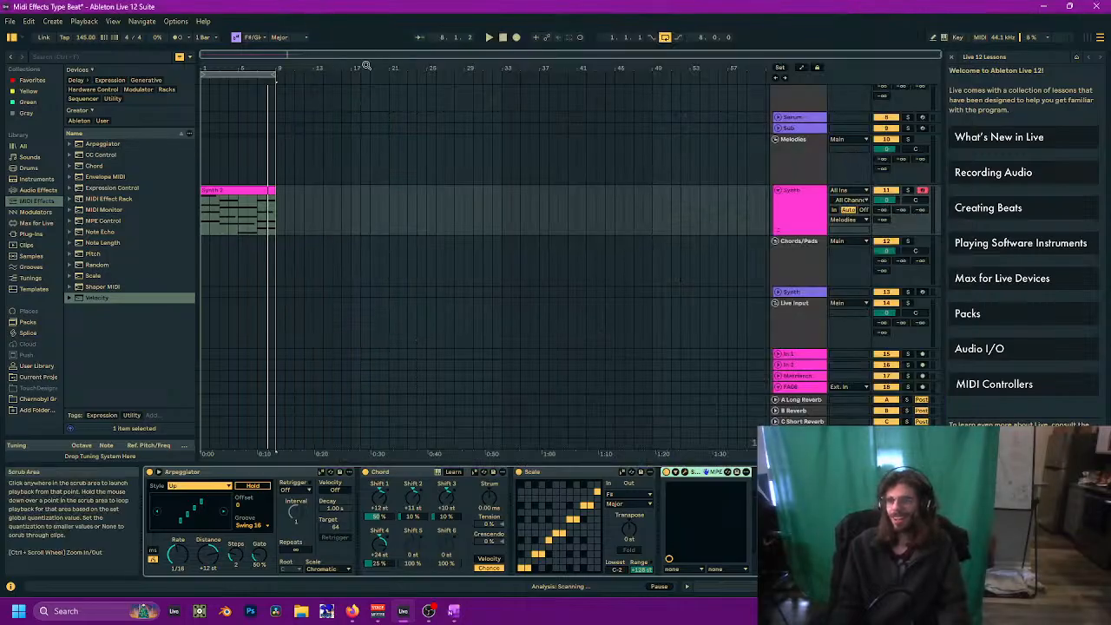
click(687, 472)
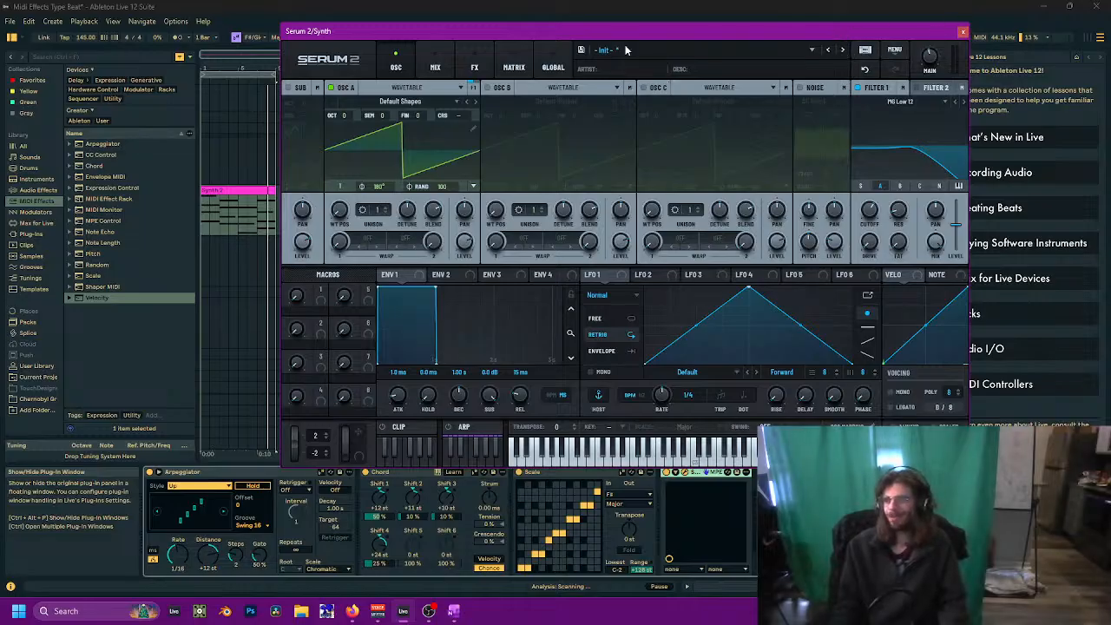
click(810, 49)
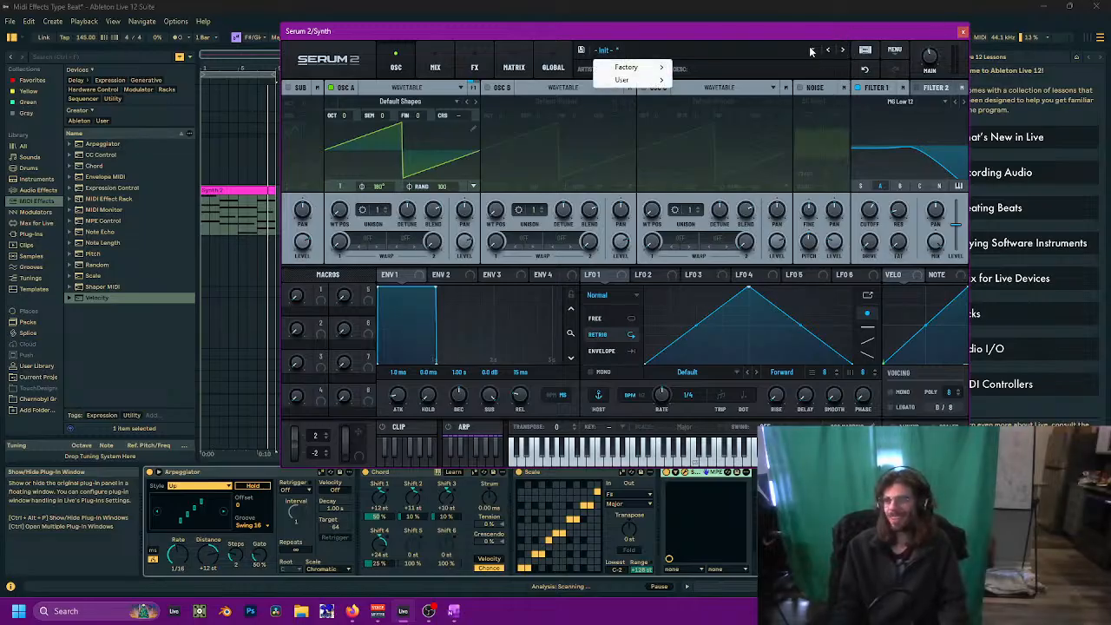
mouse_move(622, 80)
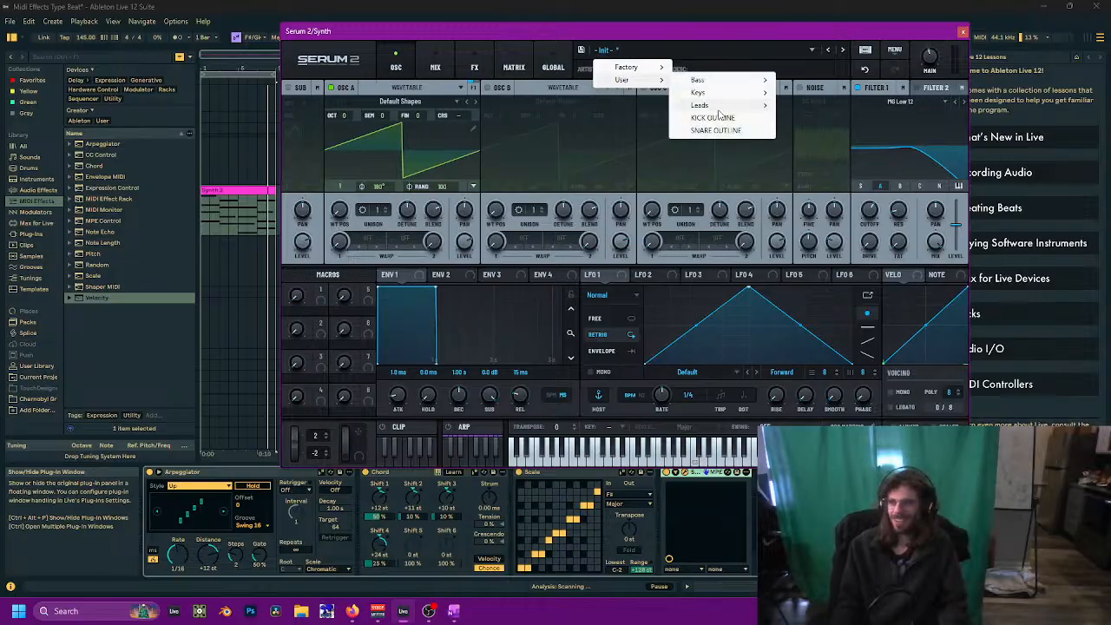
mouse_move(718, 106)
click(817, 105)
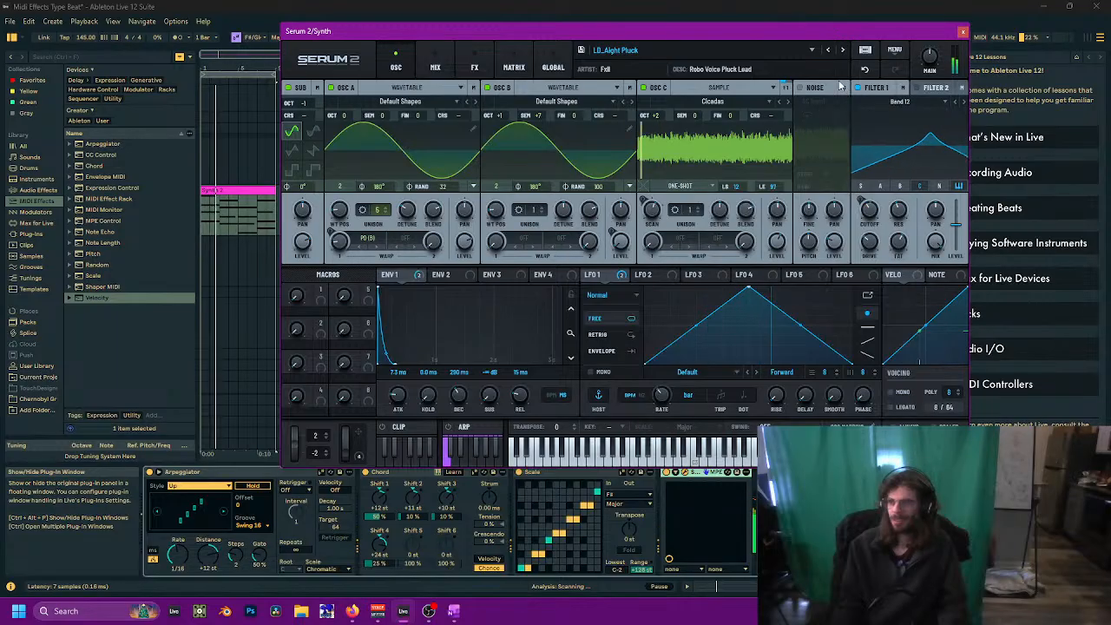
Step: Audition the following Serum 2 presets during playback, from LD_Basics Squared through LD_TI 80 Nothing to KICK OUTLINE
click(842, 52)
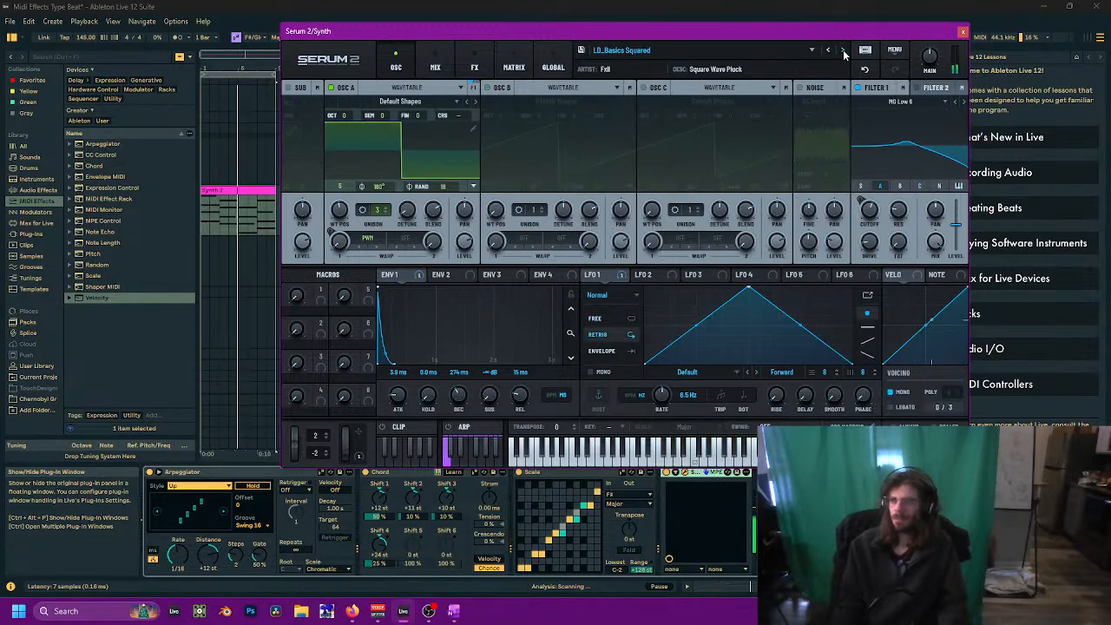
click(843, 51)
click(843, 51)
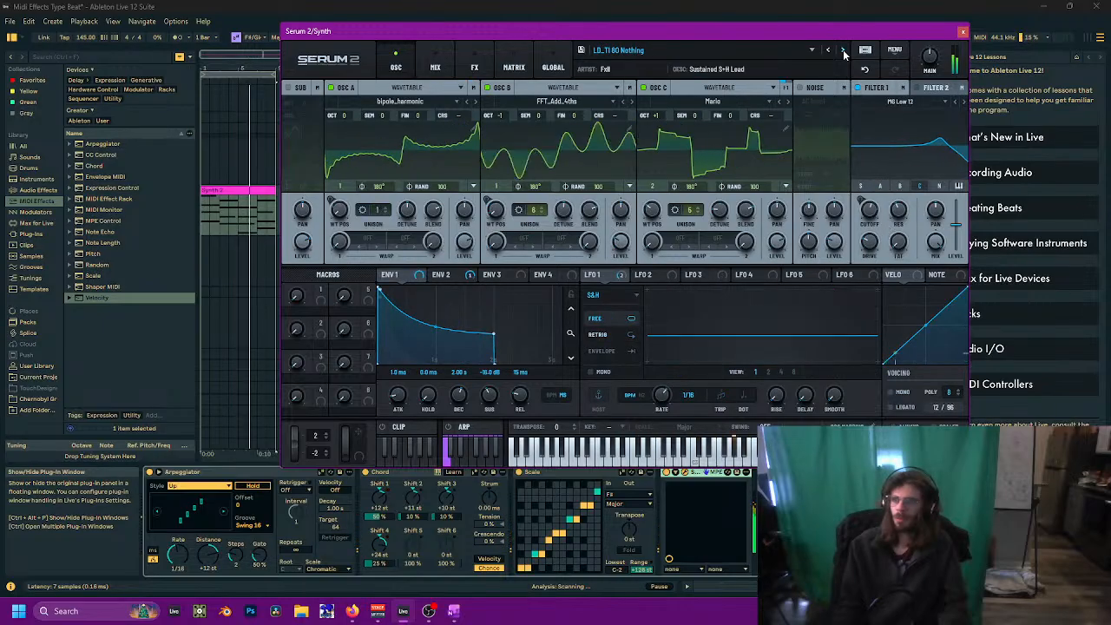
click(842, 51)
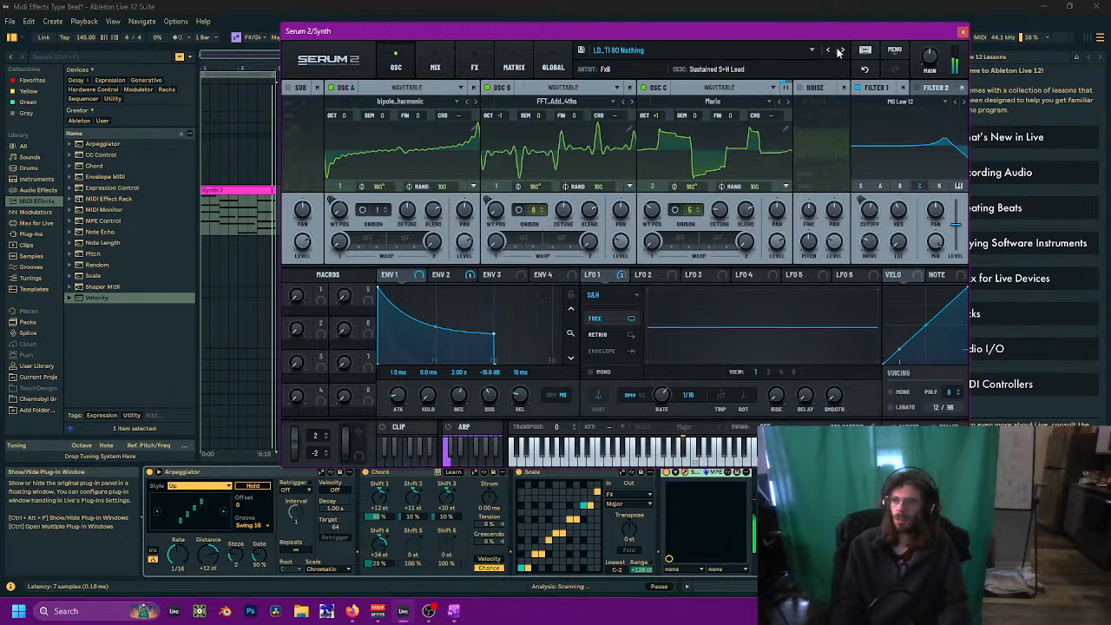
click(840, 52)
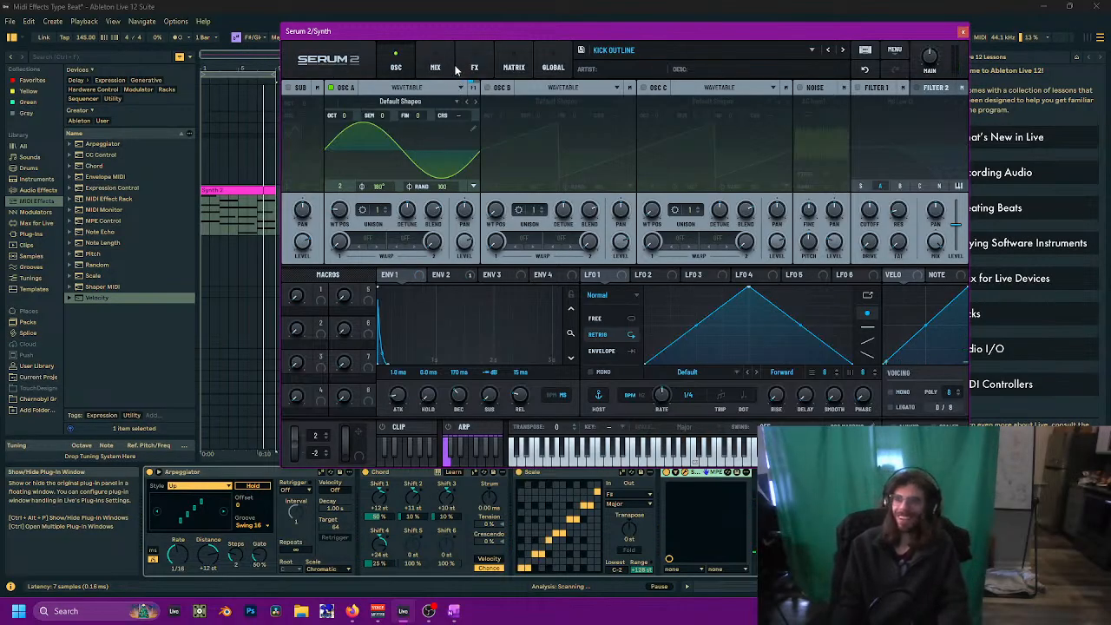
Step: Try the user keys preset "A lot with a little" in Serum 2
click(810, 50)
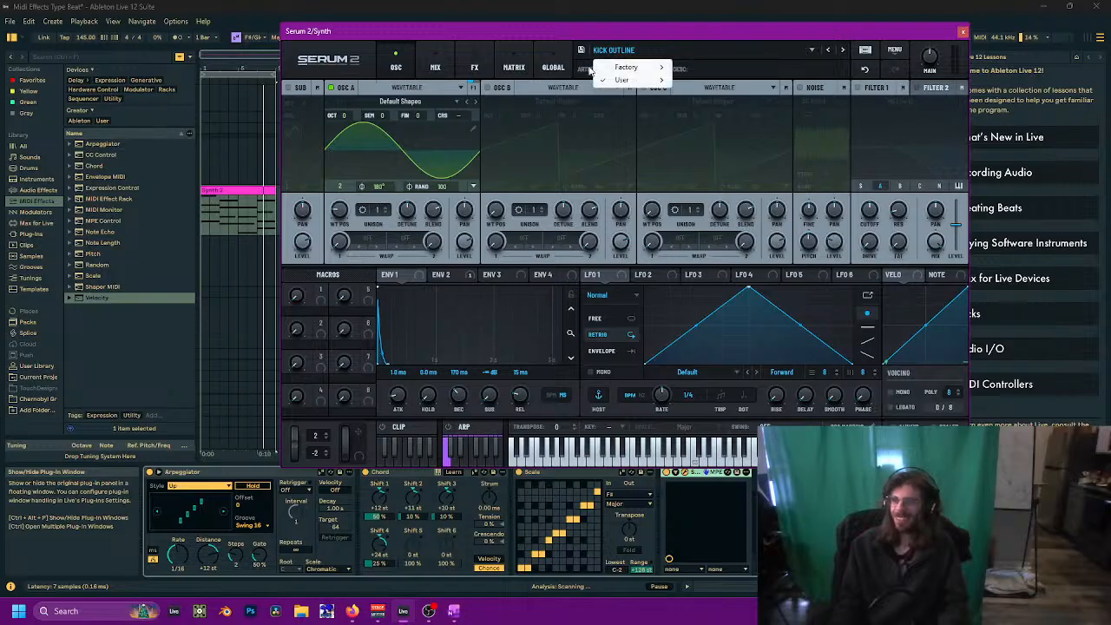
mouse_move(614, 82)
mouse_move(699, 98)
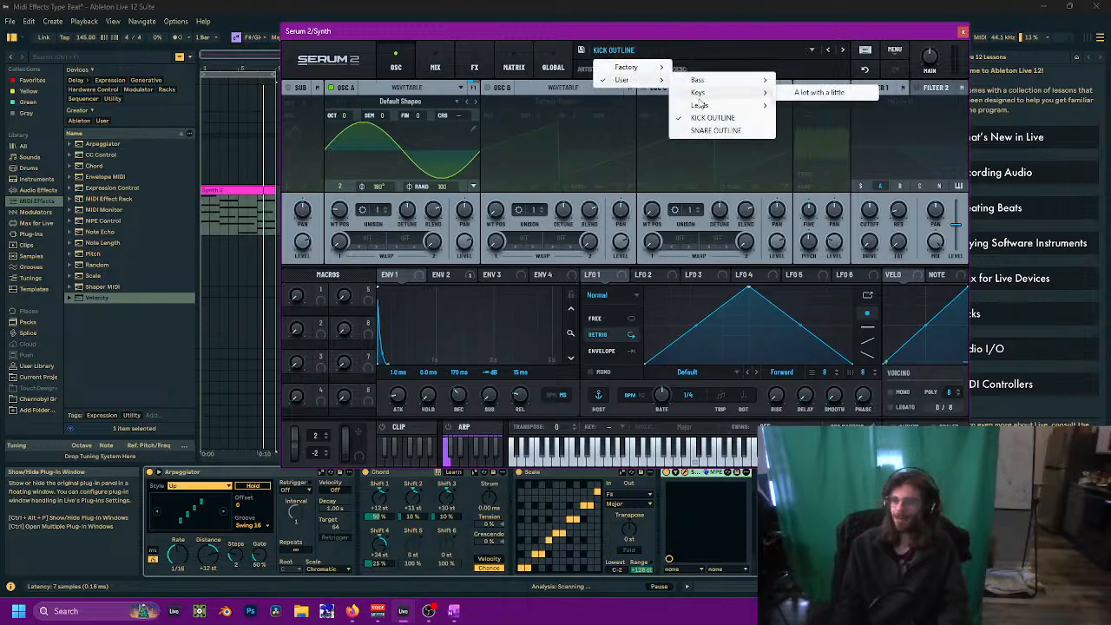
click(815, 91)
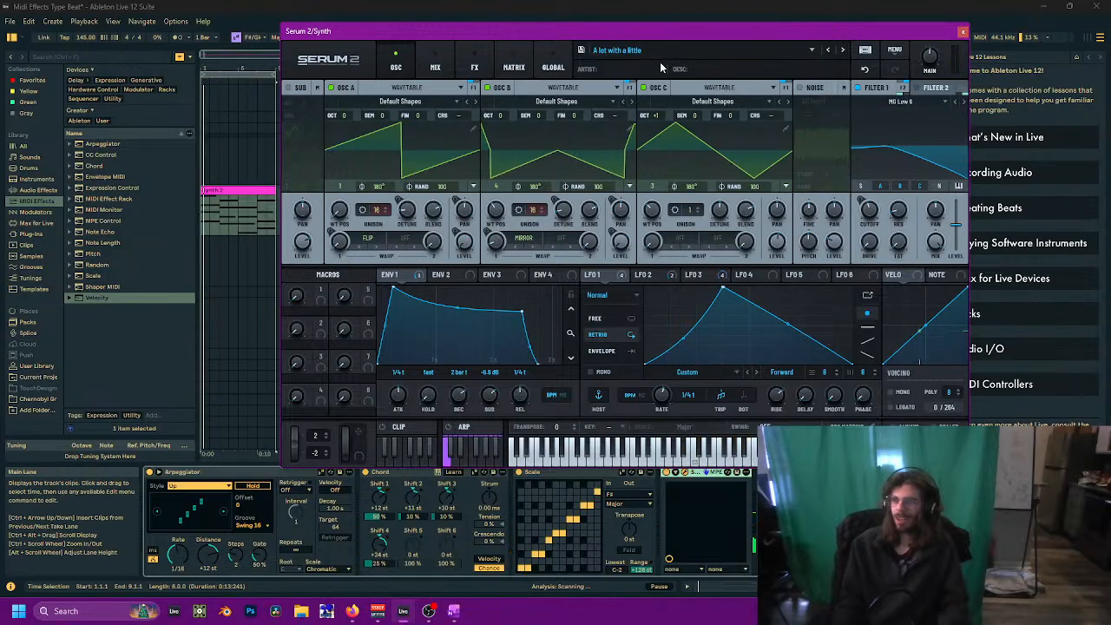
Step: Load the user lead preset LD_Aight Pluck in Serum 2 and close the plug-in window
click(813, 49)
mouse_move(622, 84)
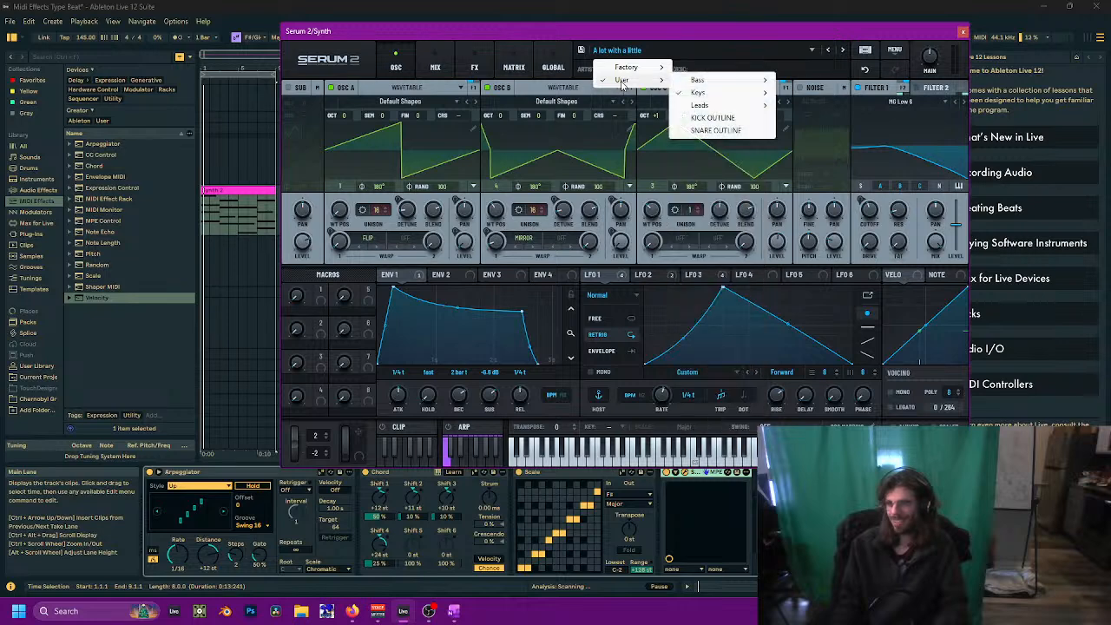
mouse_move(729, 105)
click(797, 104)
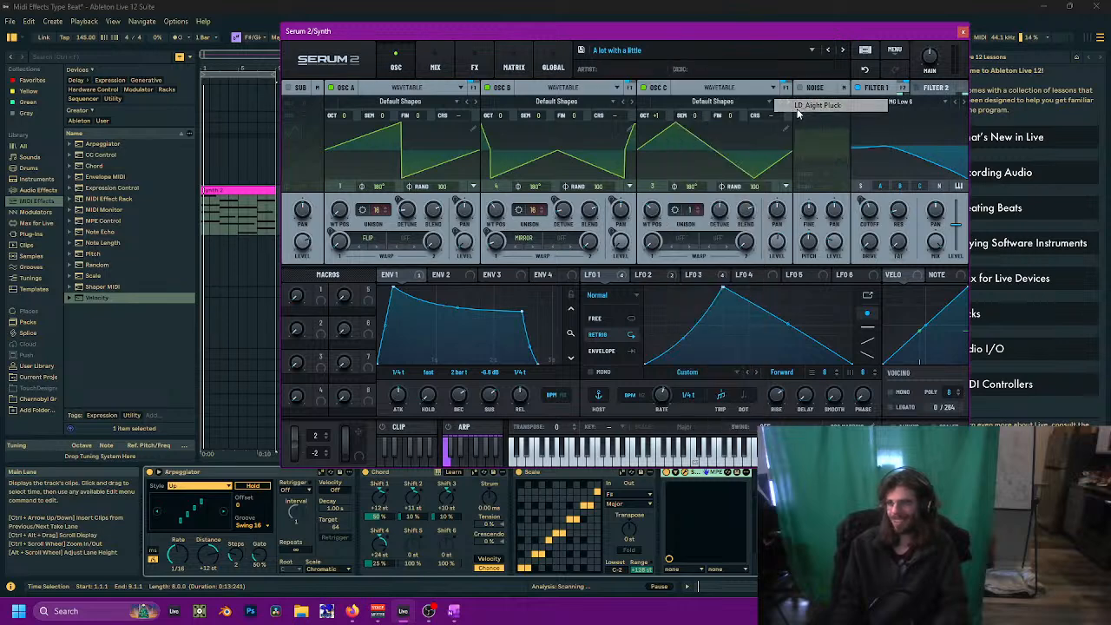
click(961, 31)
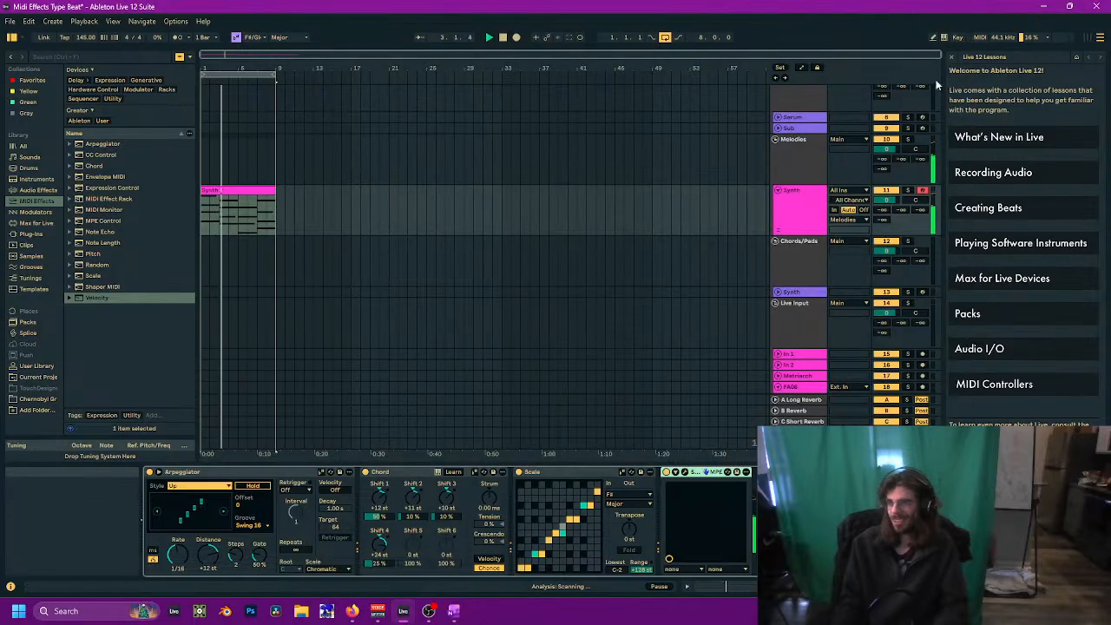
Step: Lower the Synth track's volume to -11.9 dB during playback
drag(887, 200, 887, 218)
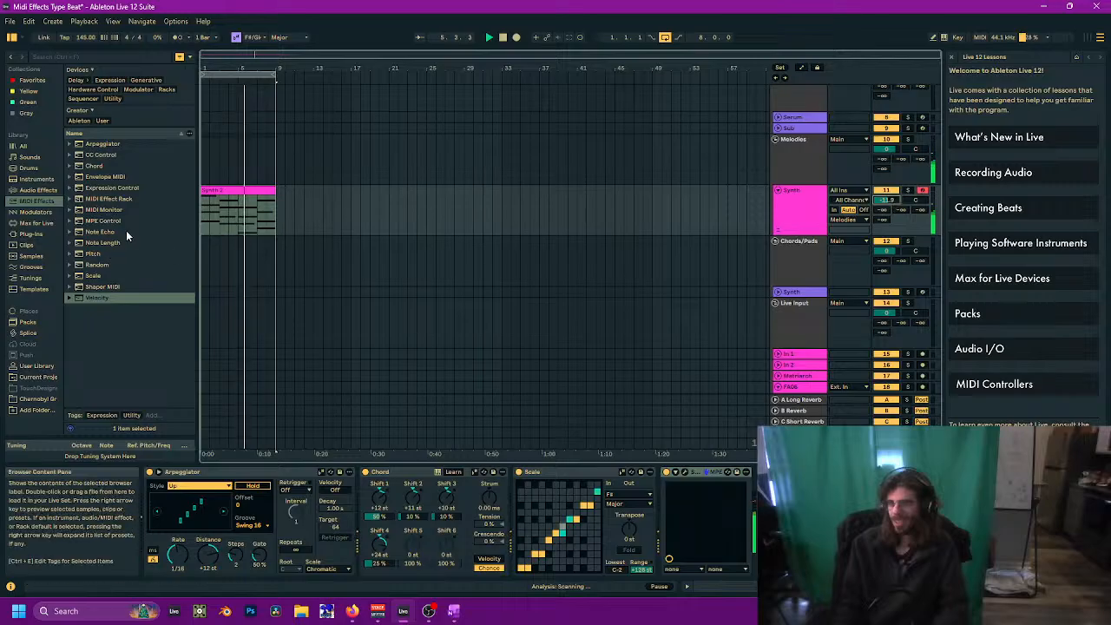
click(238, 191)
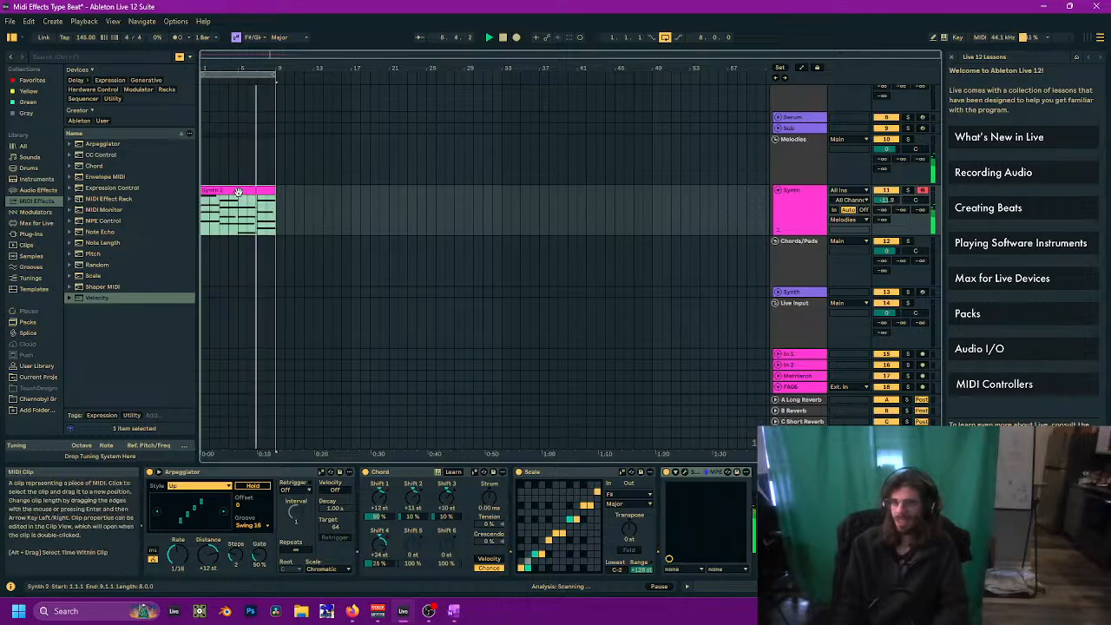
click(156, 232)
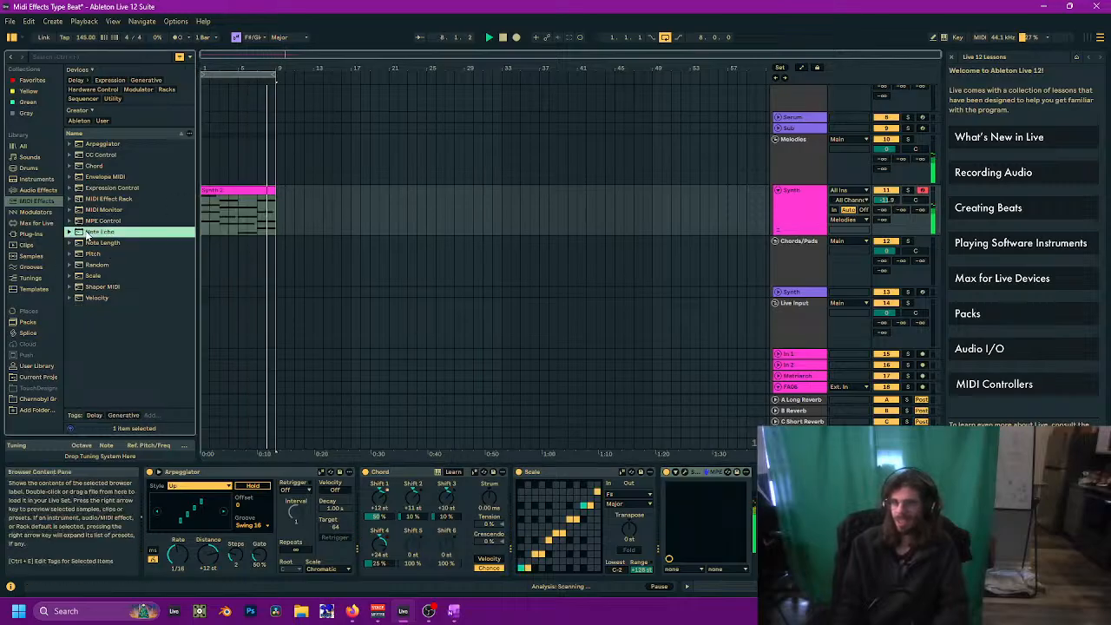
click(236, 212)
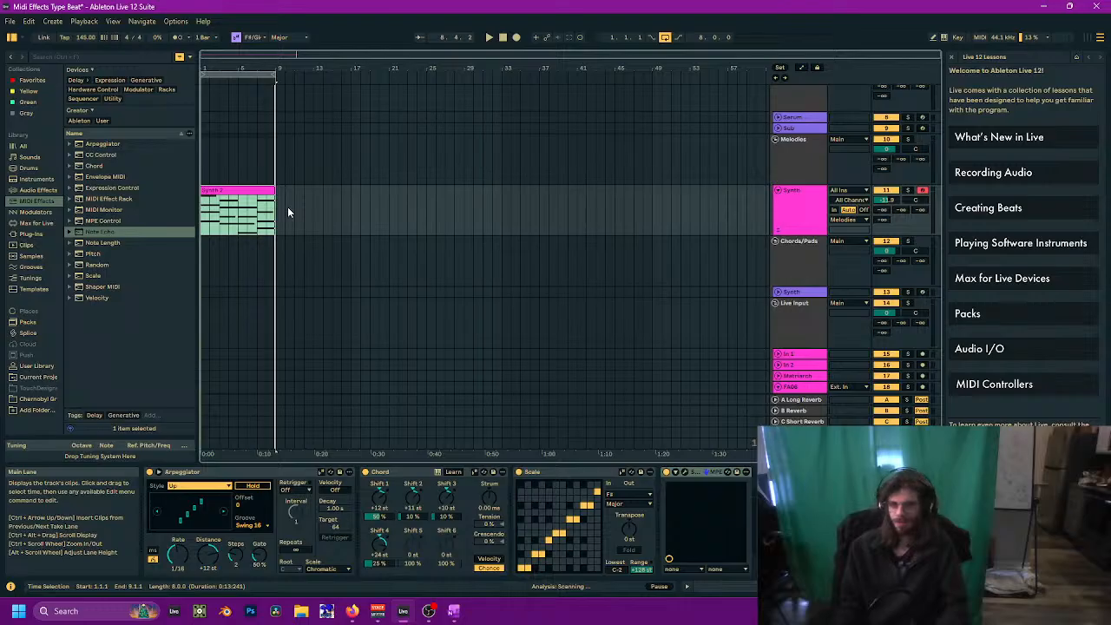
key(ctrl+d)
key(ctrl+d)
key(ctrl+d)
key(ctrl+d)
key(ctrl+d)
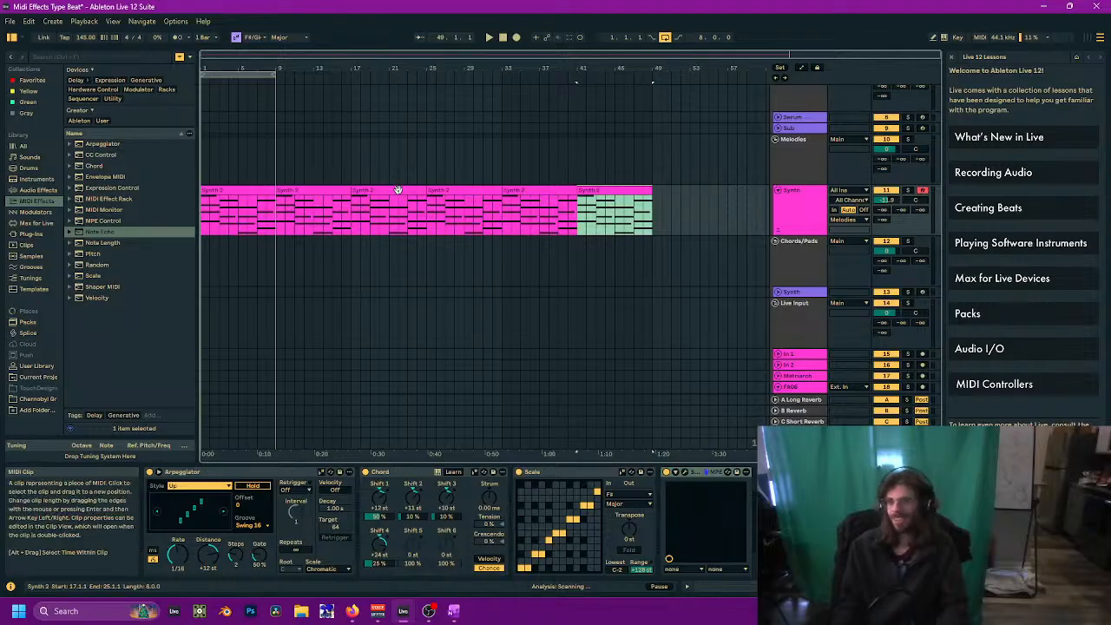
shift+click(327, 189)
key(Delete)
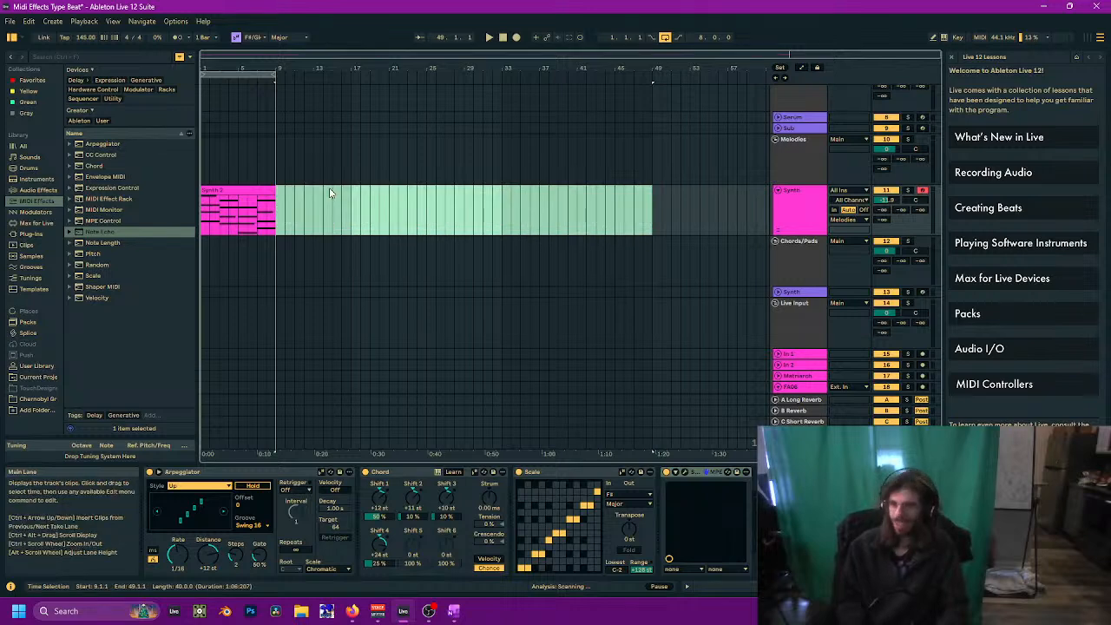
Step: Turn on the metronome and record a second chord part on the Synth track from bar 9 to just past bar 17
click(278, 217)
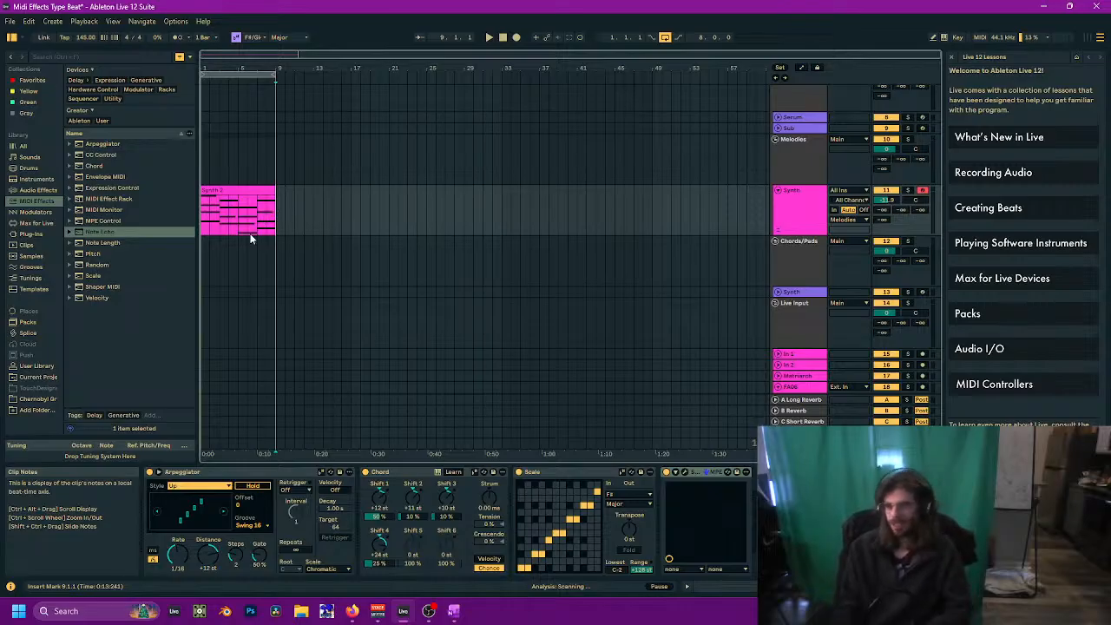
key(space)
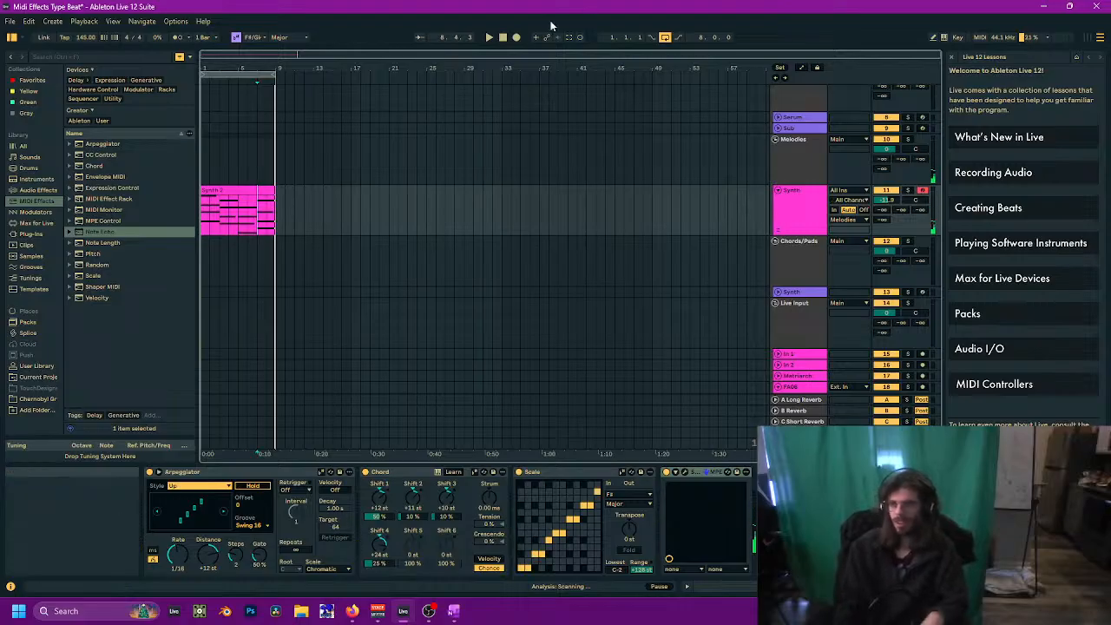
click(178, 38)
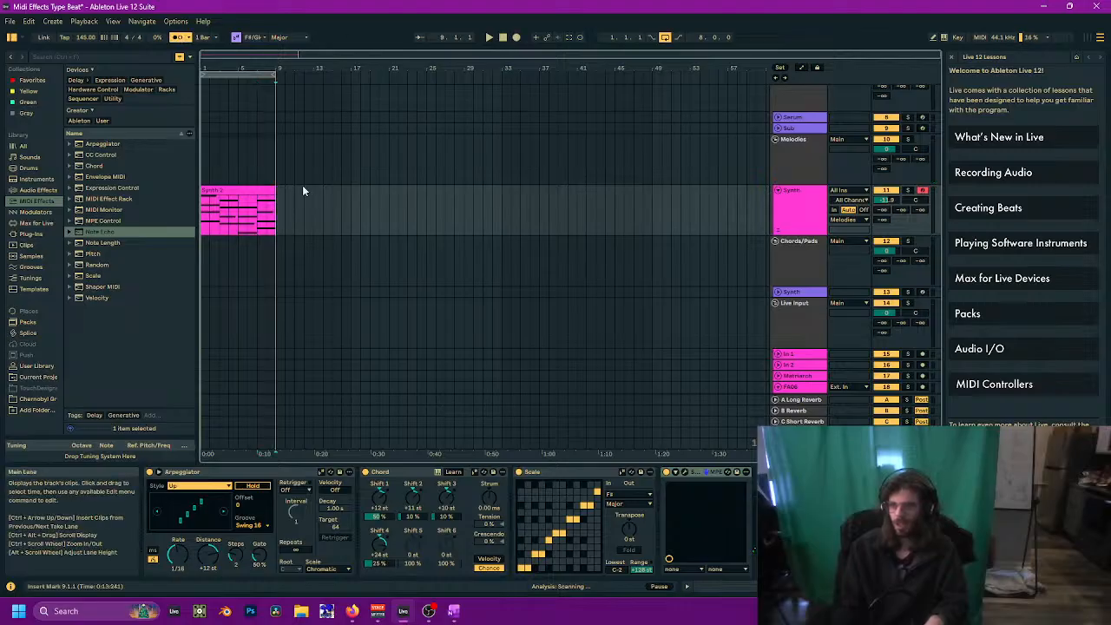
click(516, 39)
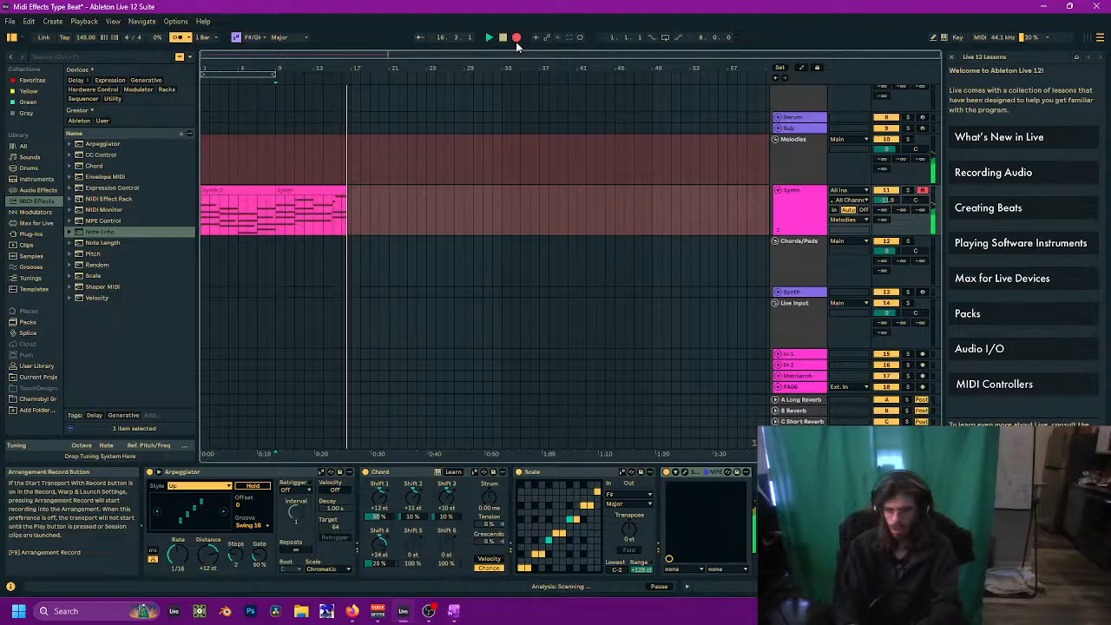
key(space)
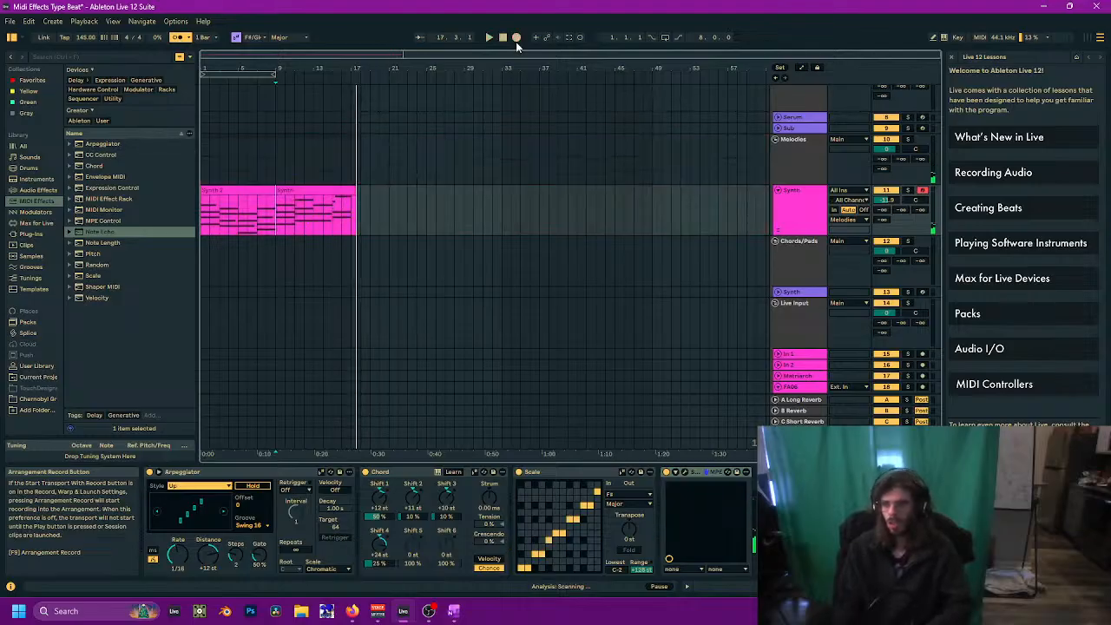
Step: Trim the new Synth clip at bar 17 and quantize all of its notes to the 1/4 grid
click(350, 211)
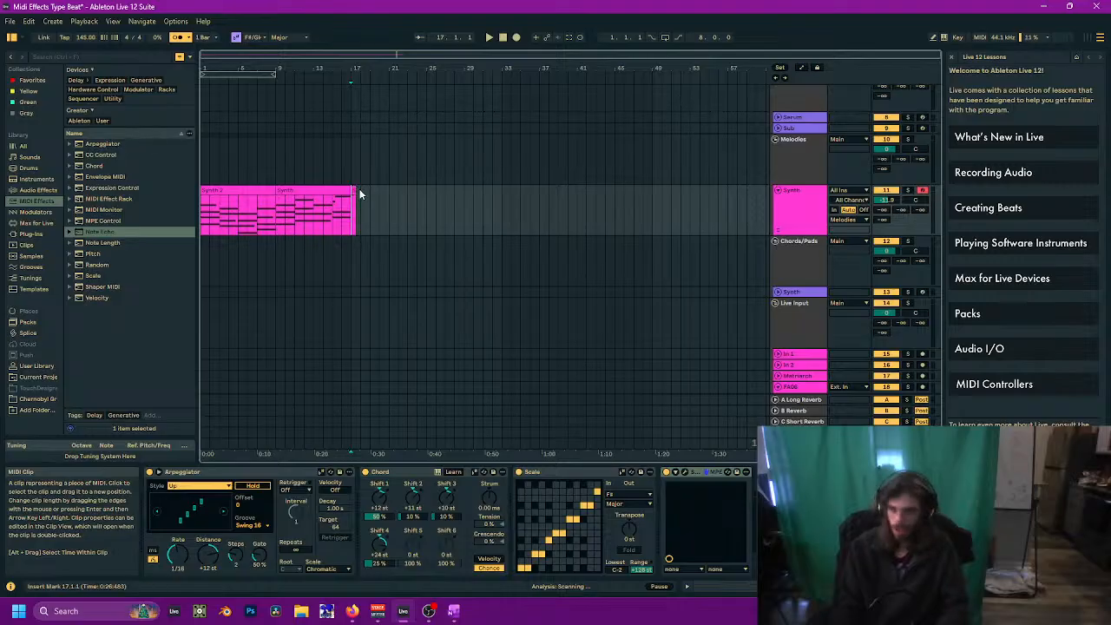
key(Delete)
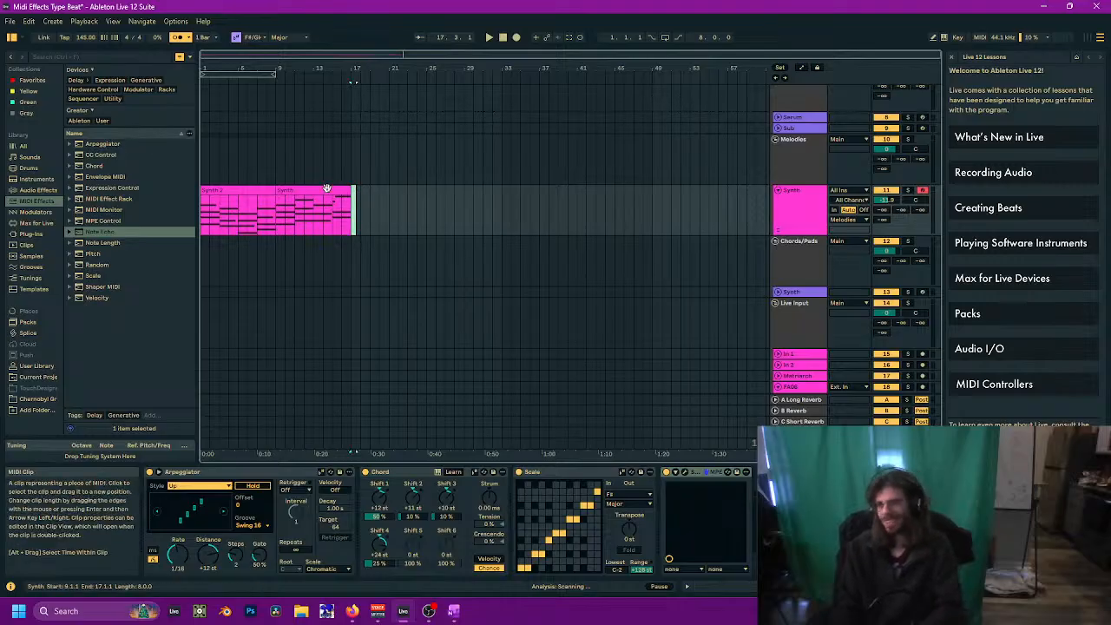
click(326, 188)
double_click(318, 189)
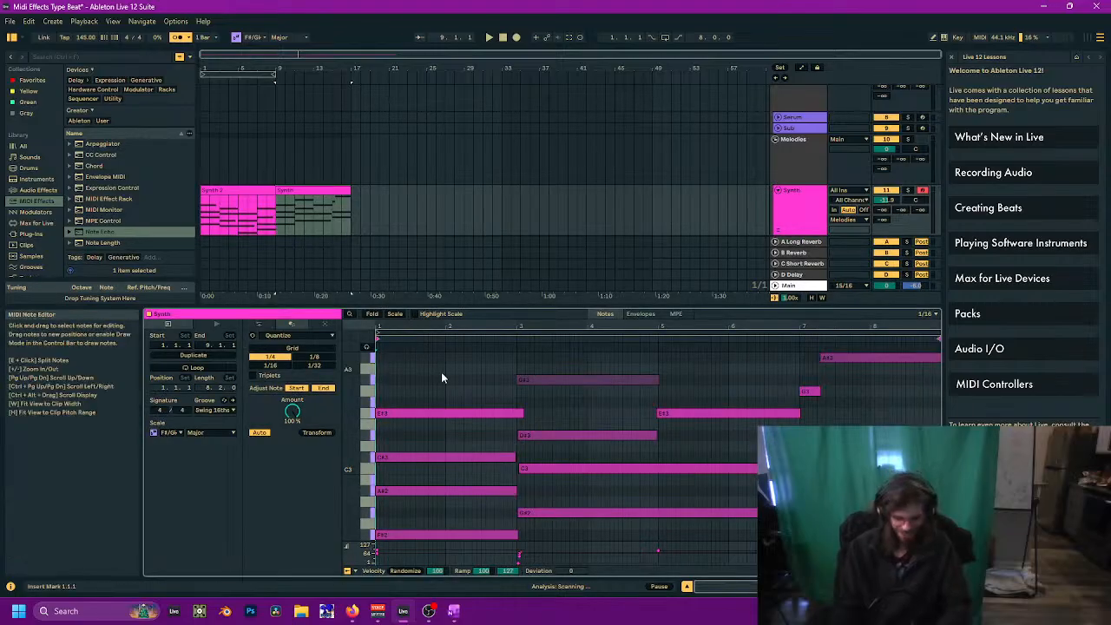
key(ctrl+a)
key(ctrl+u)
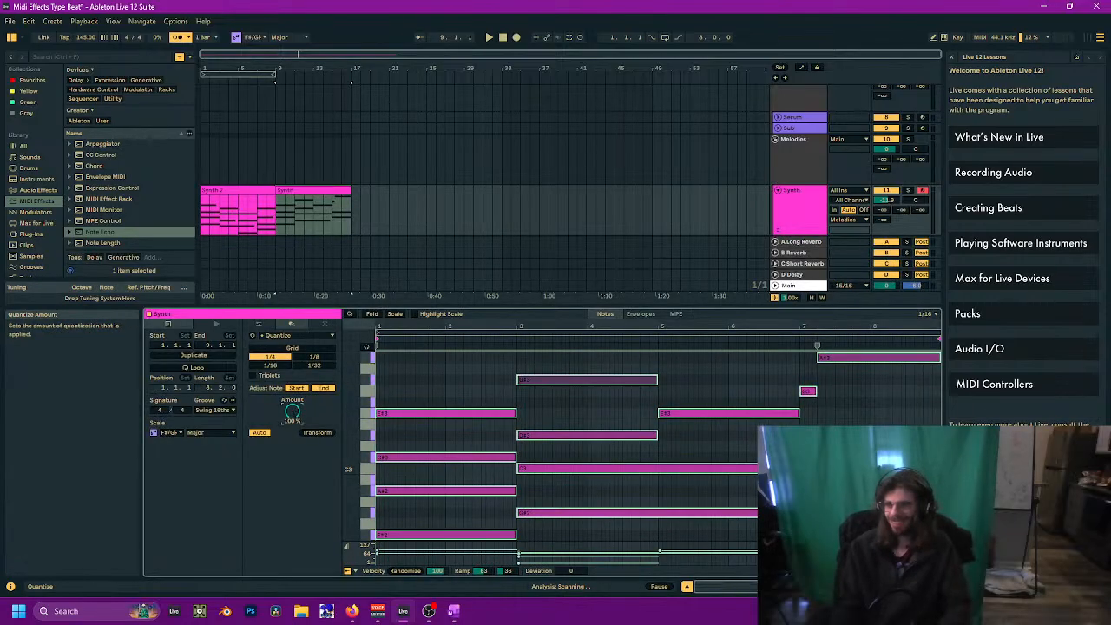
click(587, 405)
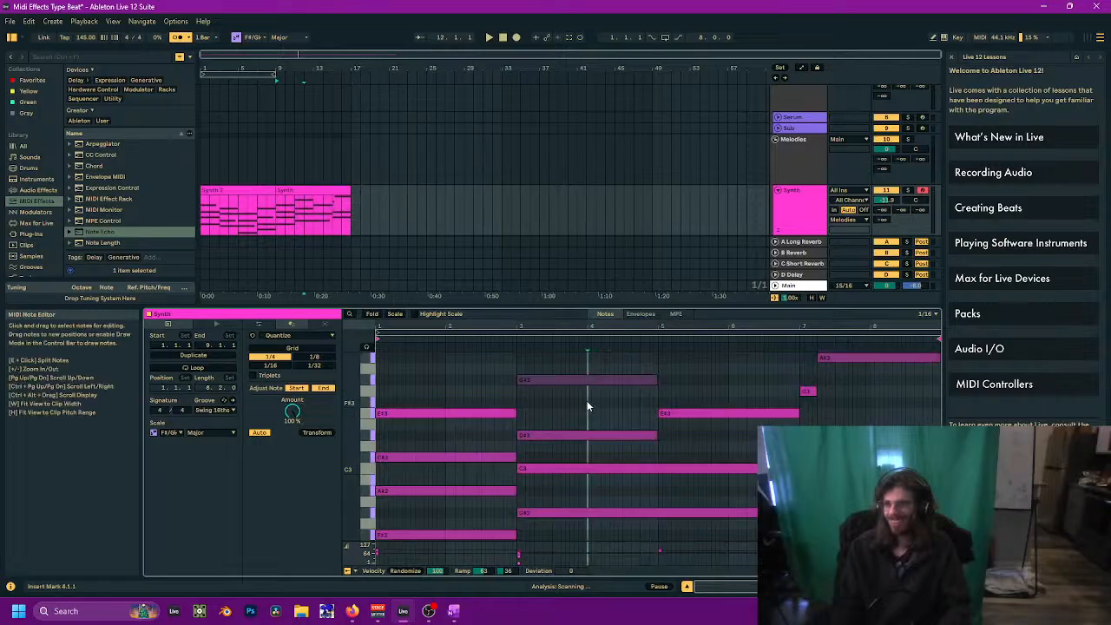
Step: Lower the short note at the start of the new clip's bar 7 to F#3 and play the clip from bar 9
click(807, 391)
key(Down)
mouse_move(644, 390)
mouse_down()
mouse_move(642, 431)
mouse_move(623, 392)
mouse_up()
mouse_move(752, 499)
mouse_down()
mouse_move(753, 460)
mouse_move(737, 505)
mouse_up()
key(space)
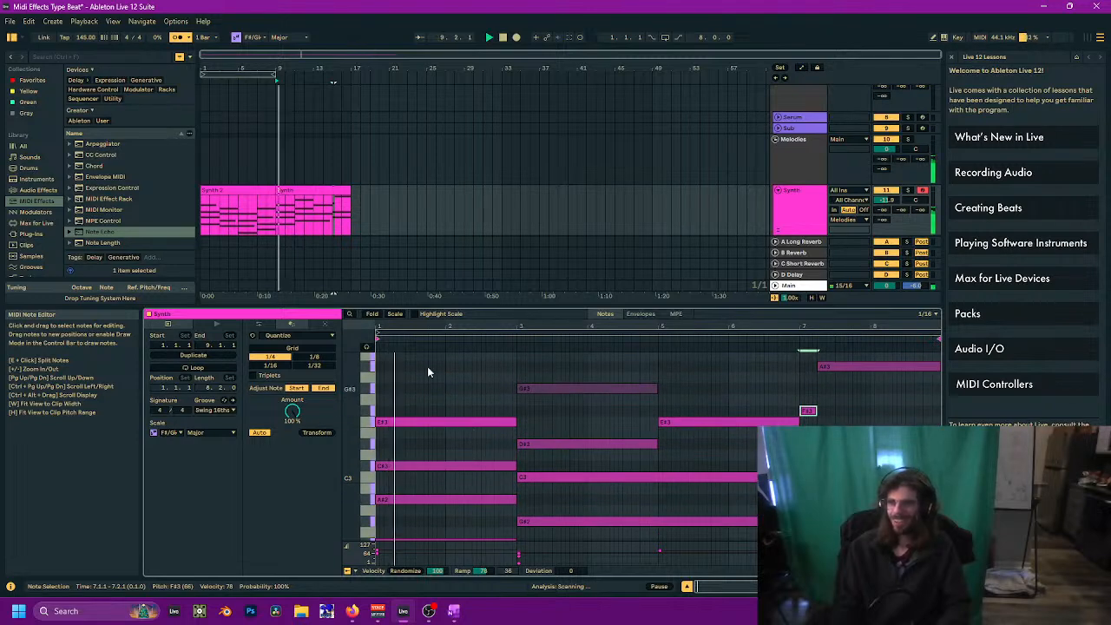
click(299, 189)
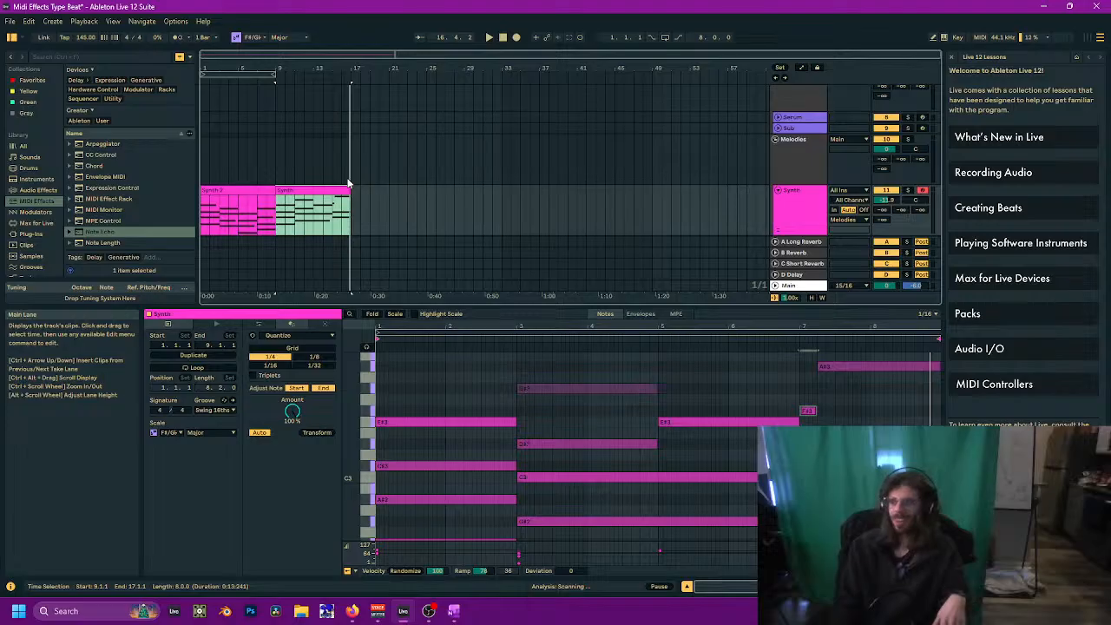
click(341, 189)
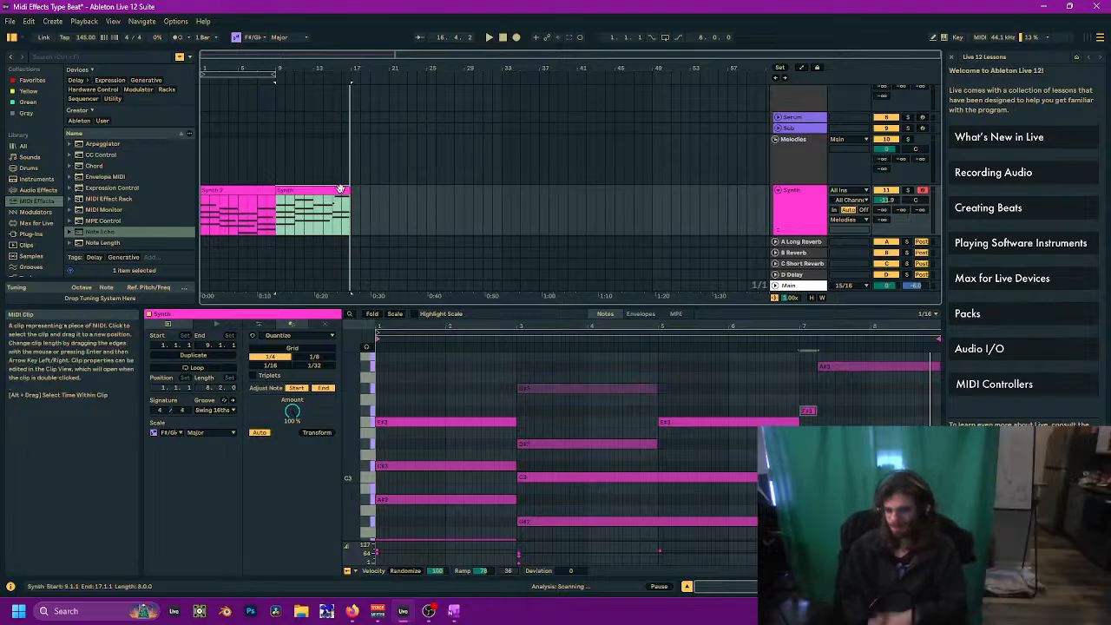
Step: Loop the first Synth clip from bar 1 to bar 9 and shrink the note editor to enlarge the arrangement
click(239, 192)
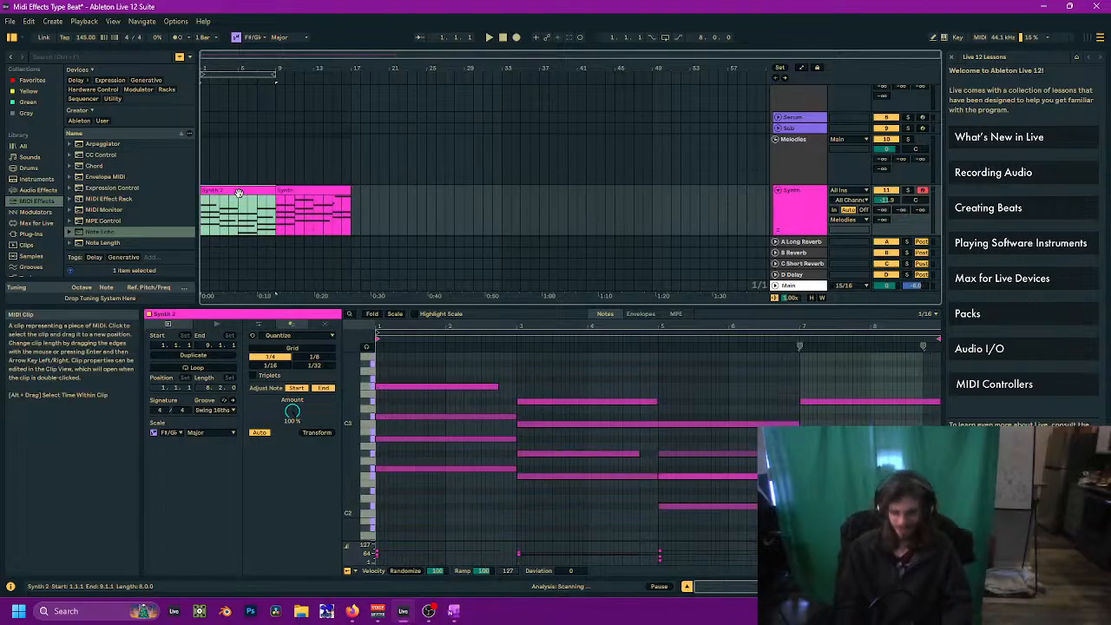
key(ctrl+l)
scroll(239, 192, down, 1)
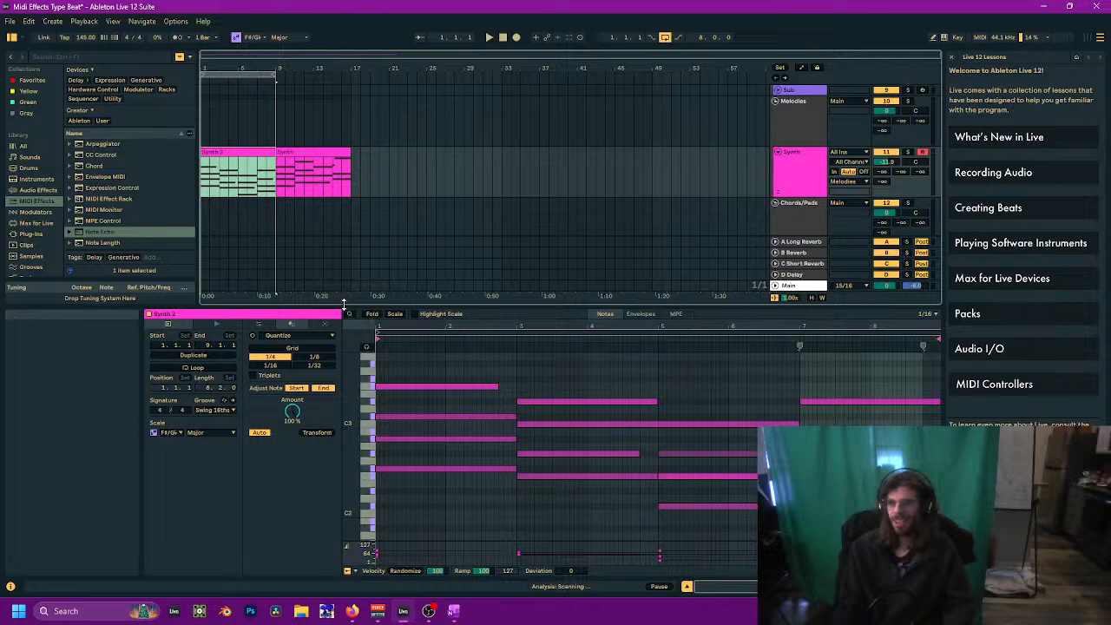
drag(344, 303, 343, 440)
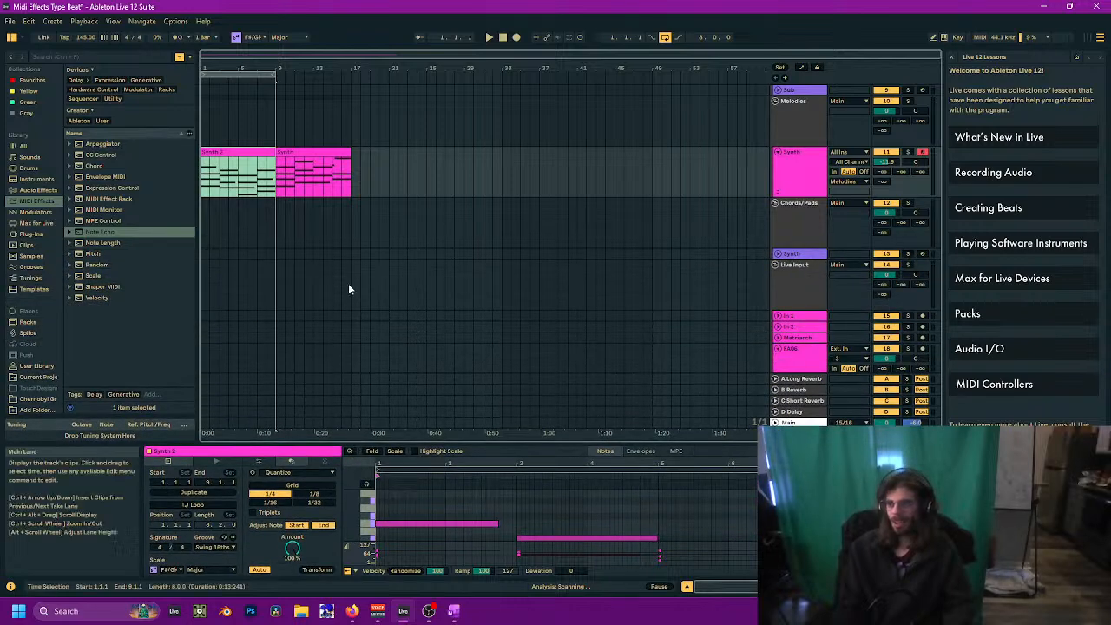
scroll(348, 288, up, 1)
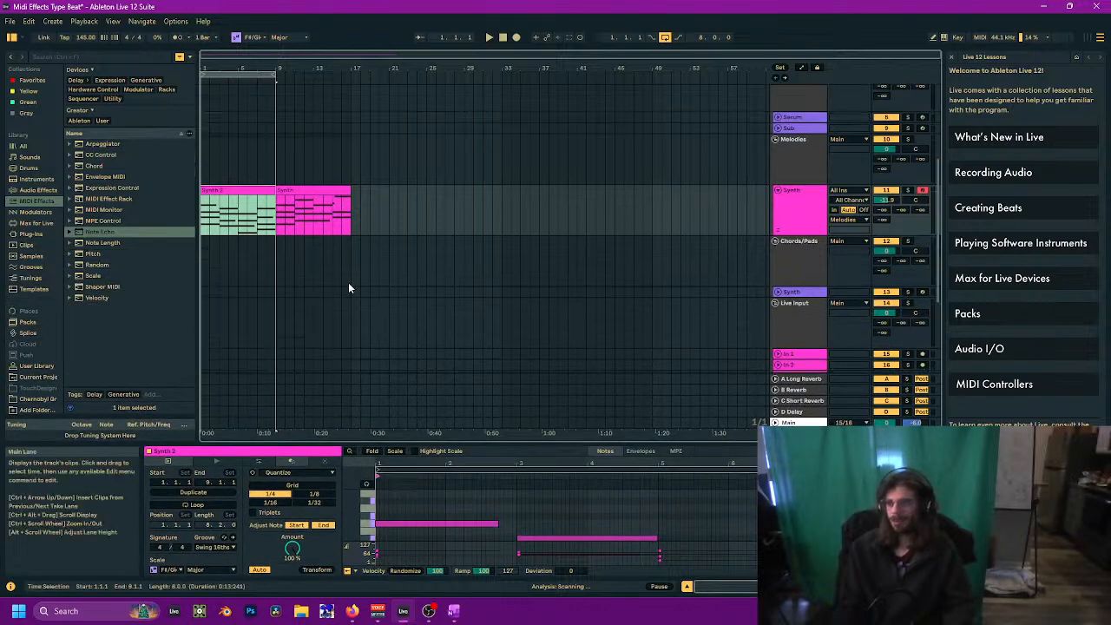
Step: Load the Tension instrument onto the Serum track of the Bass group
click(803, 115)
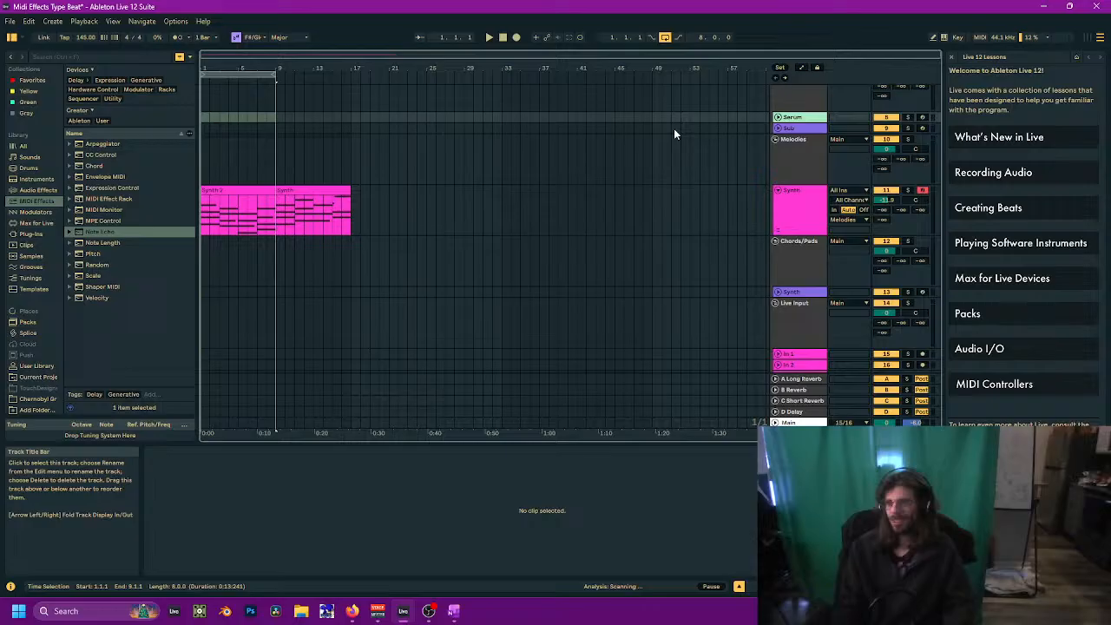
click(52, 179)
scroll(104, 266, down, 2)
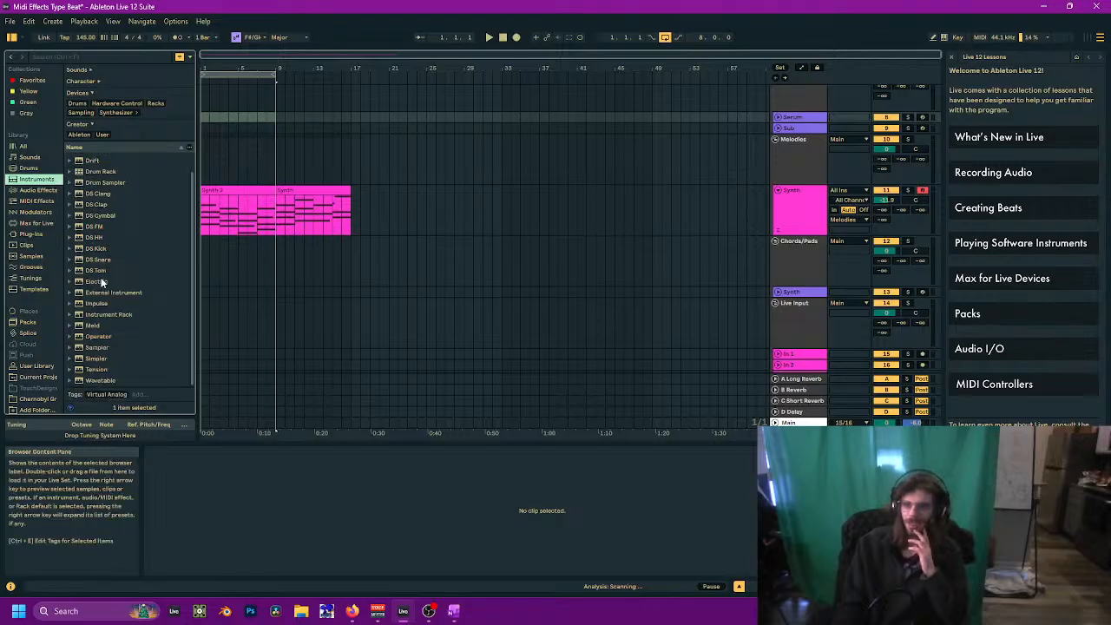
drag(91, 369, 98, 366)
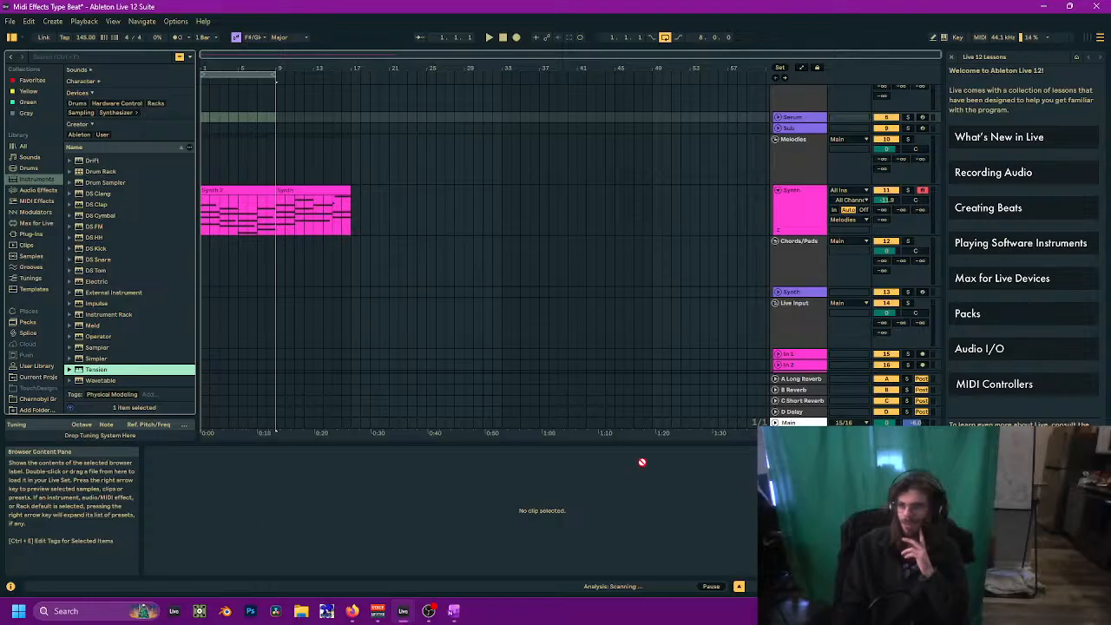
drag(642, 461, 803, 118)
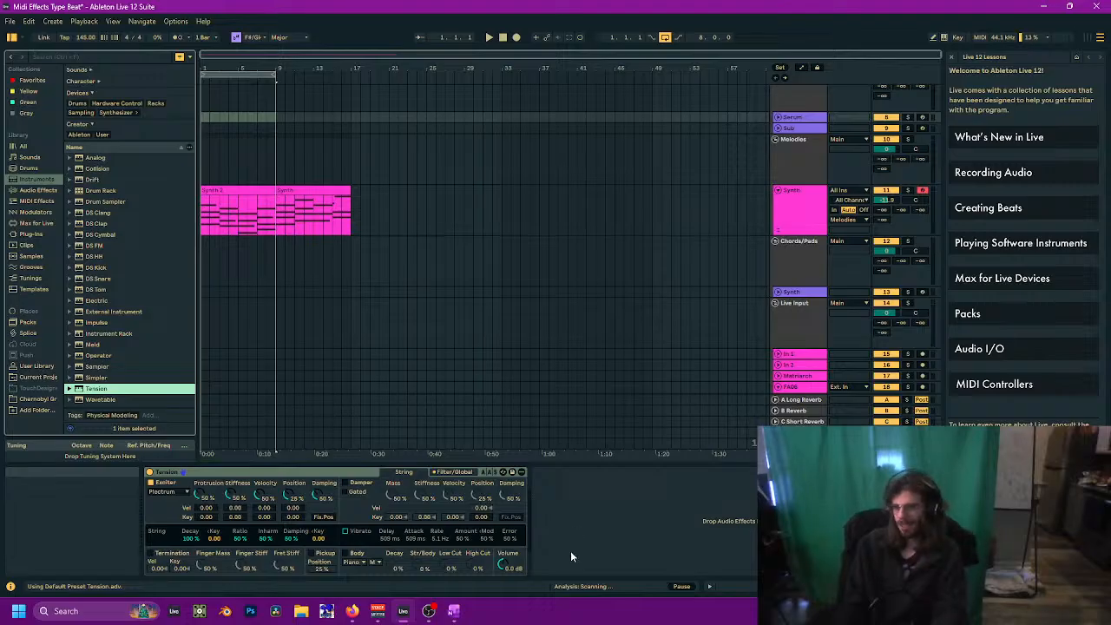
Step: Arm the Serum track and try the Tension sound along with the looped Synth clip
click(161, 492)
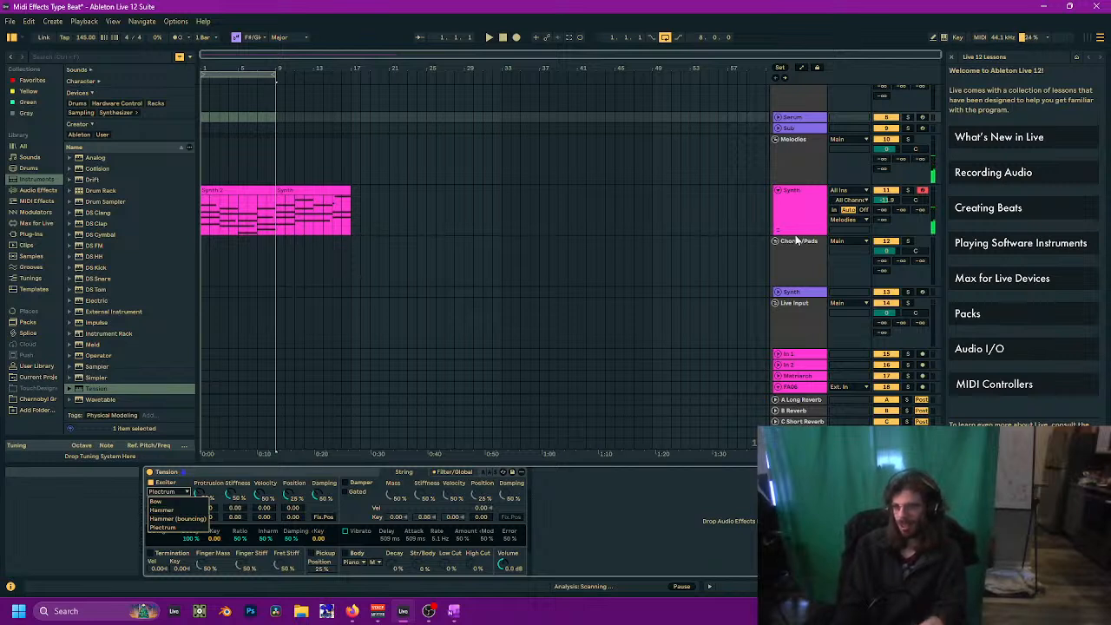
click(922, 117)
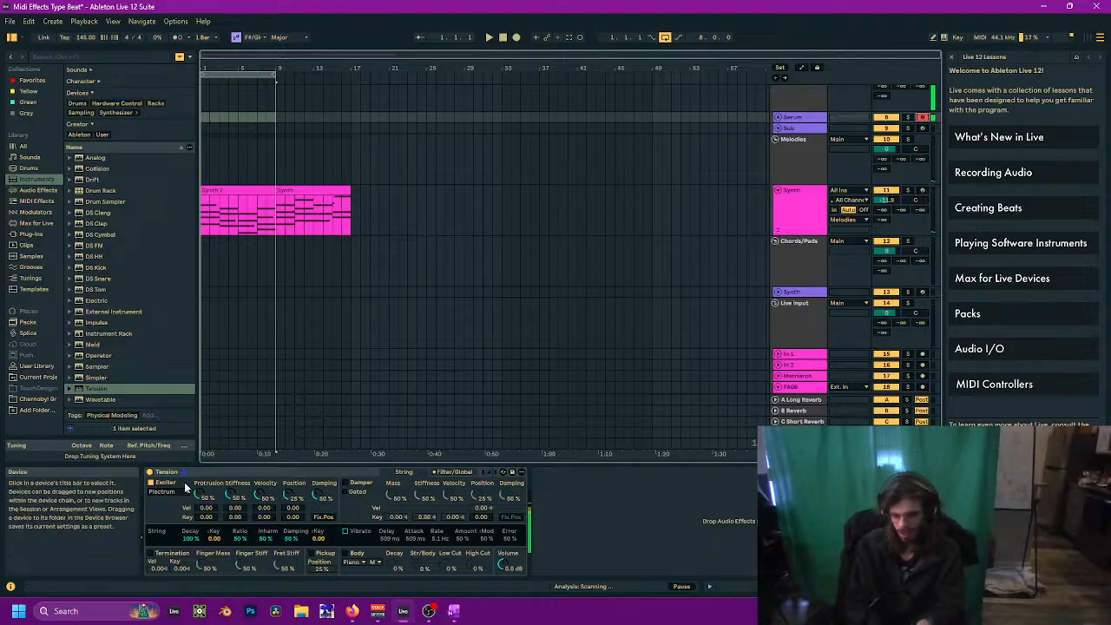
key(space)
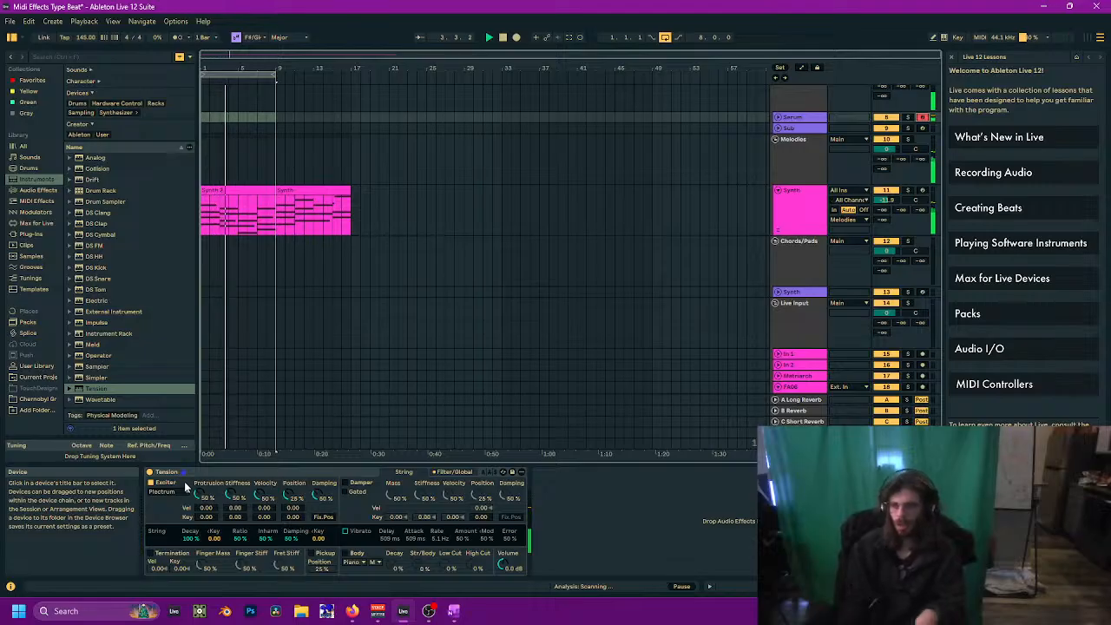
scroll(543, 314, up, 3)
scroll(542, 314, up, 2)
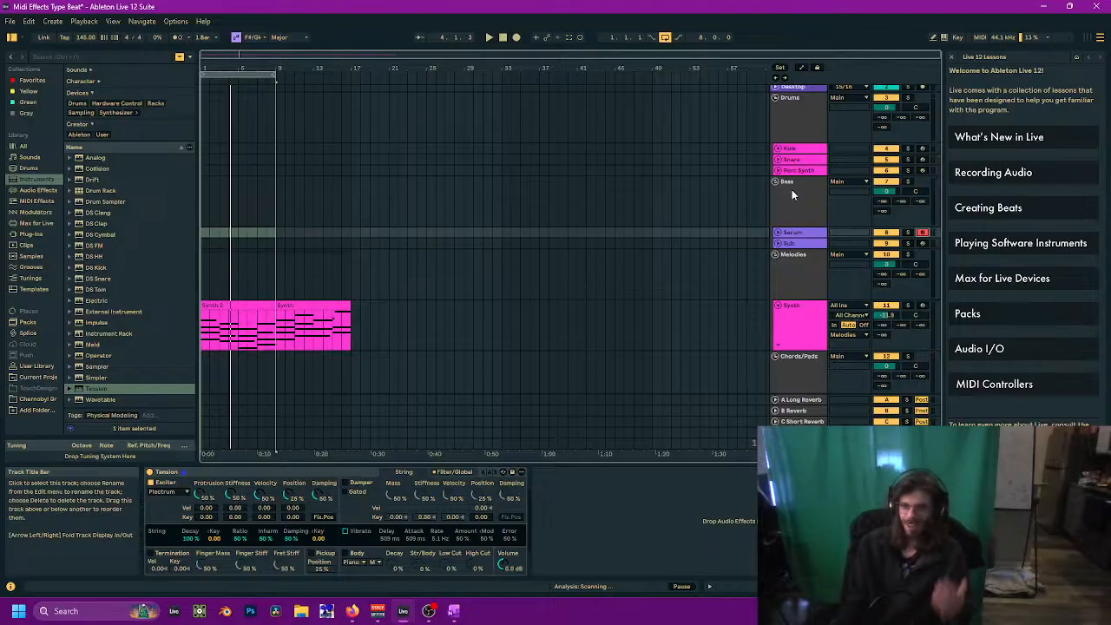
Step: Set Tension's exciter type to Bow and its Force to 42%
click(164, 491)
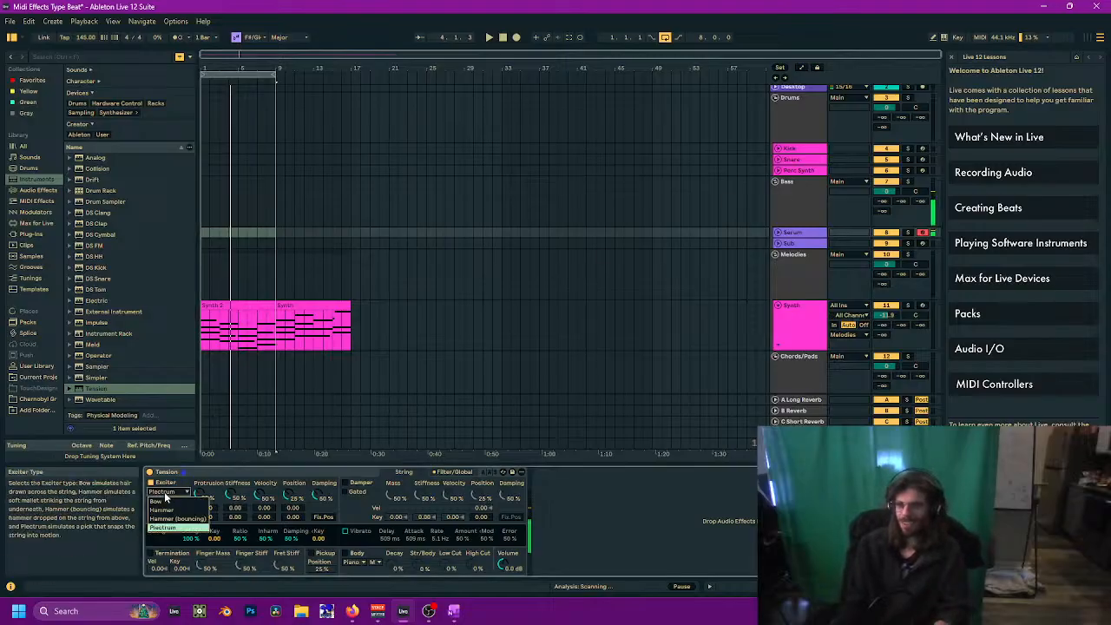
click(164, 498)
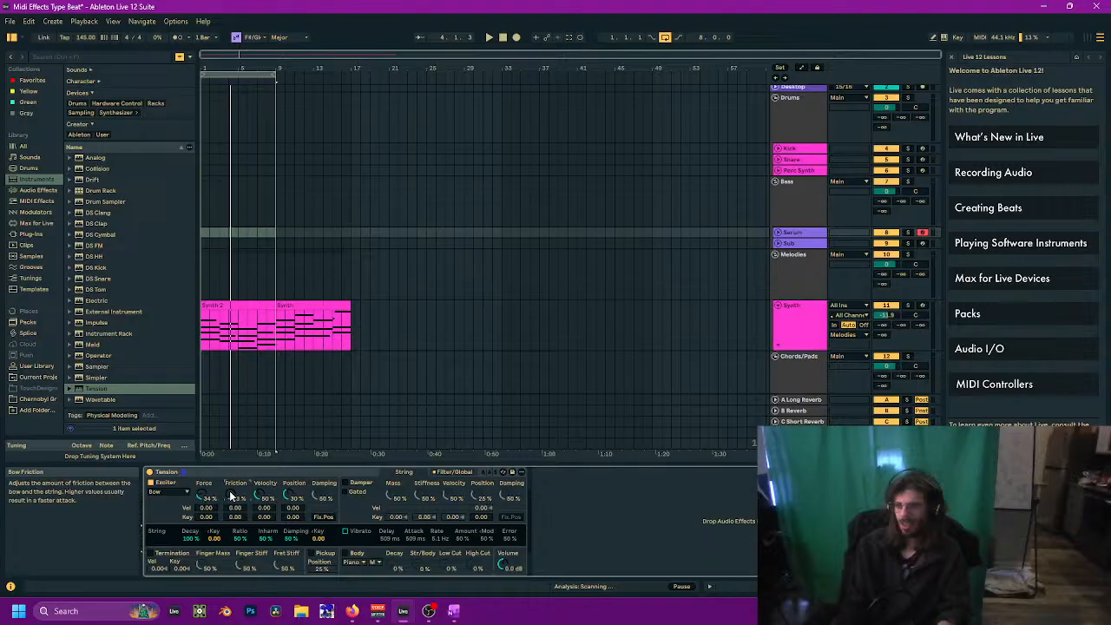
click(790, 231)
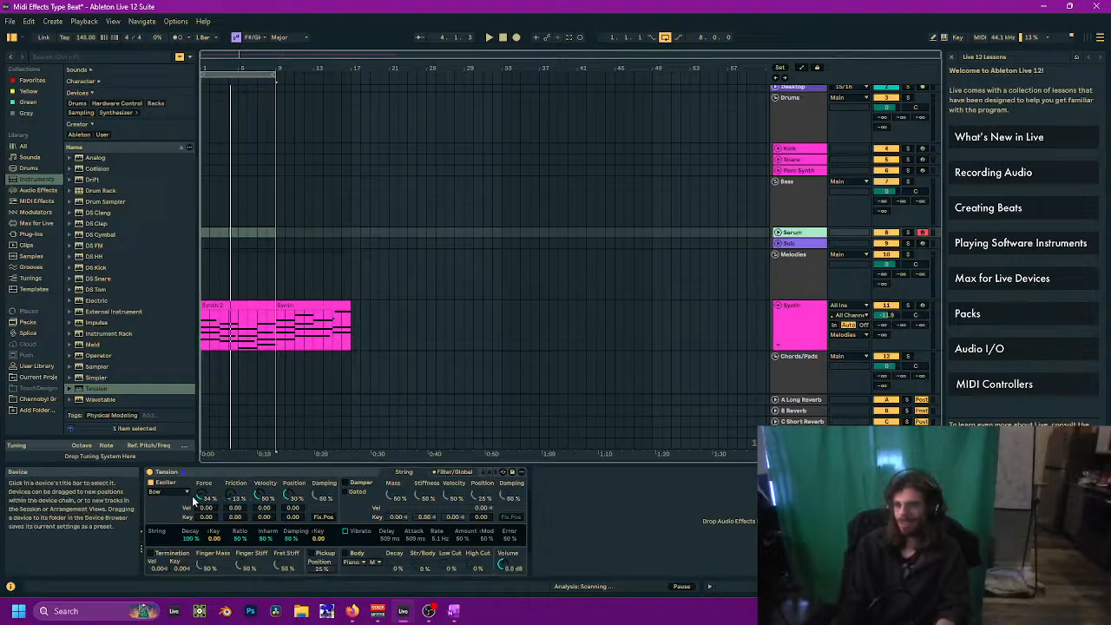
drag(201, 499, 201, 472)
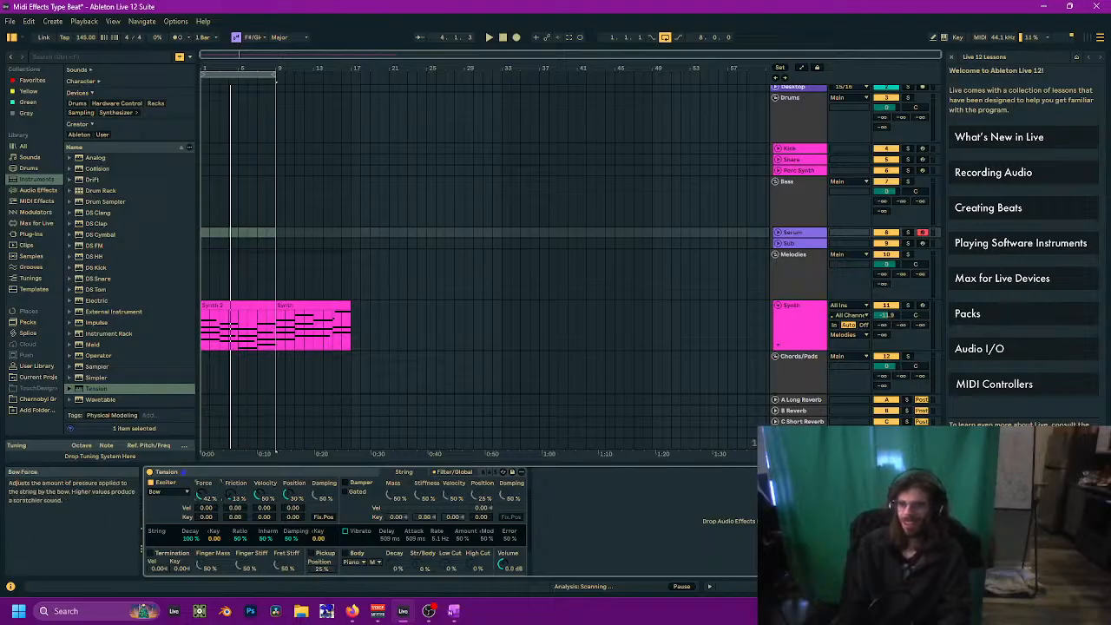
Step: Raise Tension's bow Force slightly, replace the instrument with Meld on the Serum track, and play it with the loop
drag(202, 495, 202, 491)
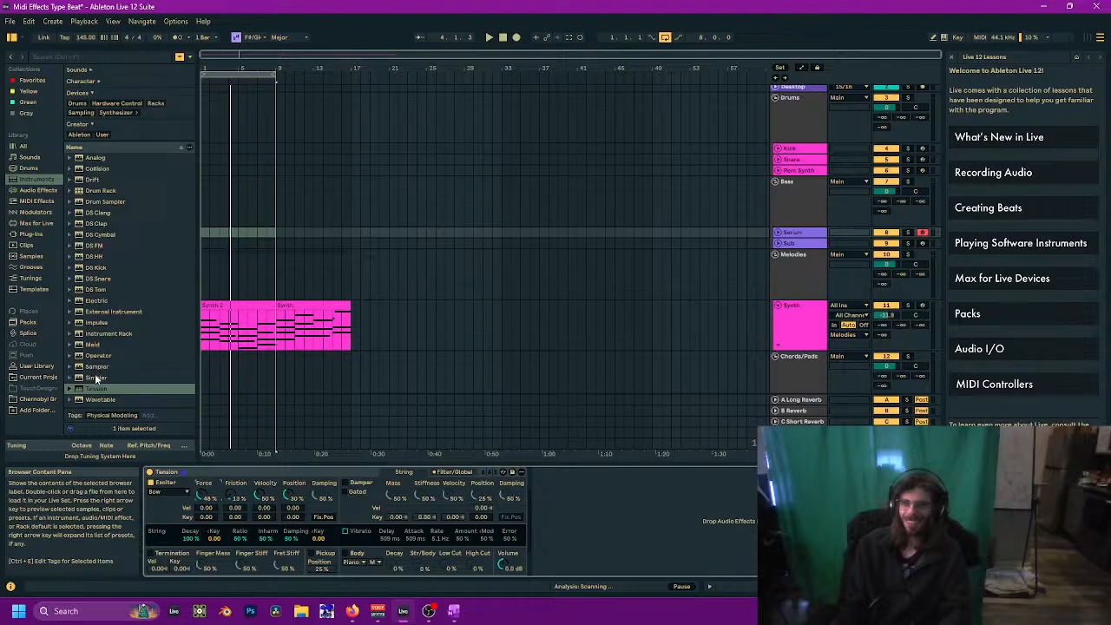
double_click(91, 345)
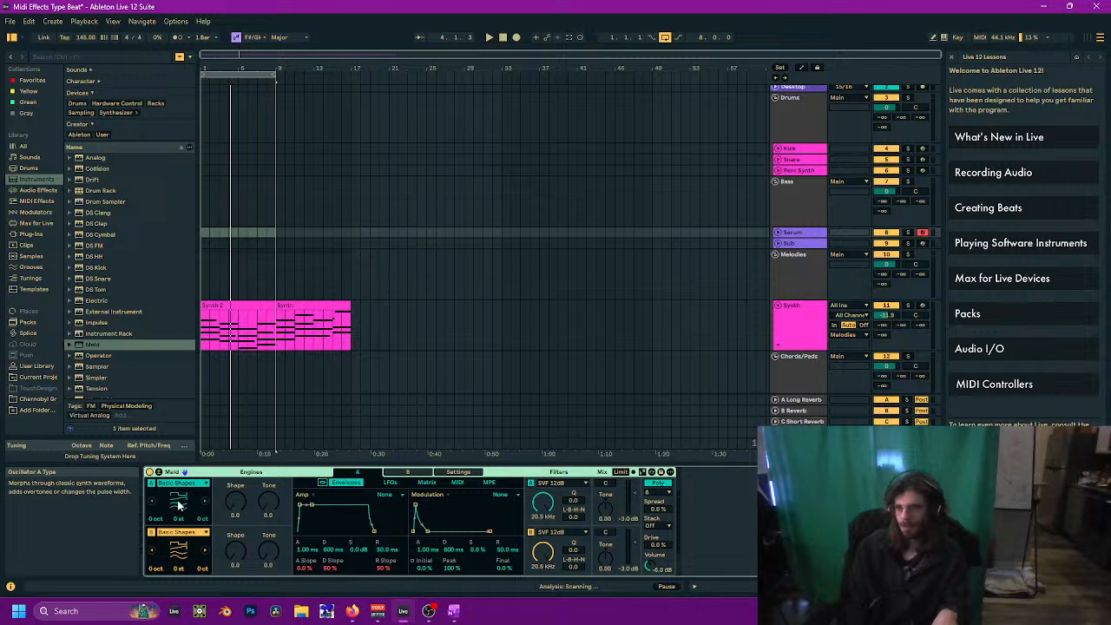
key(space)
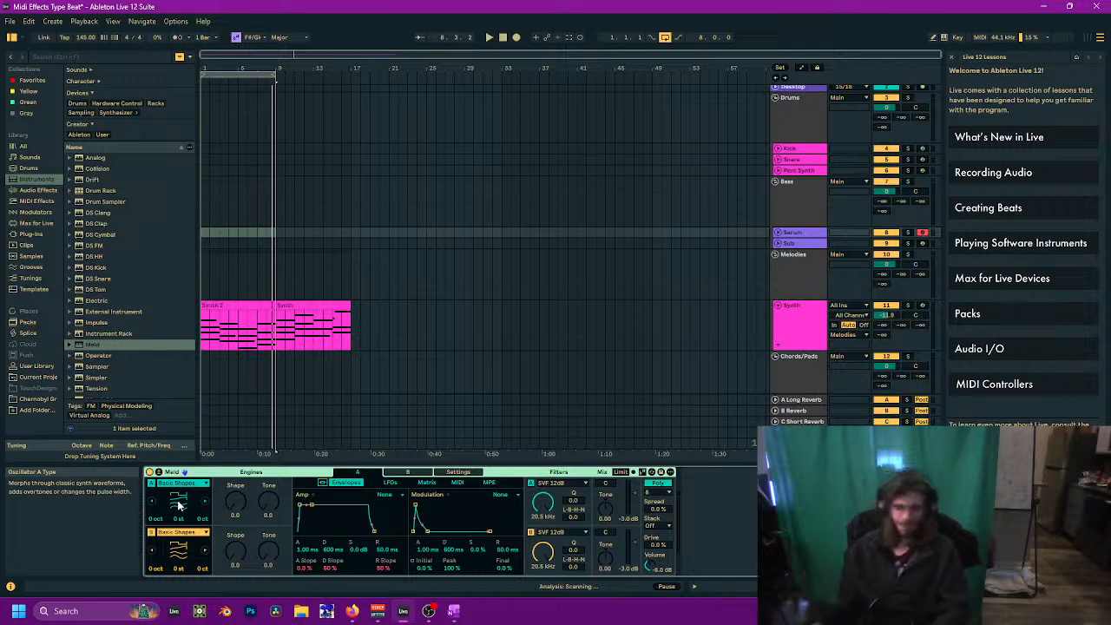
Step: Turn on the metronome, rehearse a Meld bass part over the looped Synth clip, and disarm the Serum track
click(798, 221)
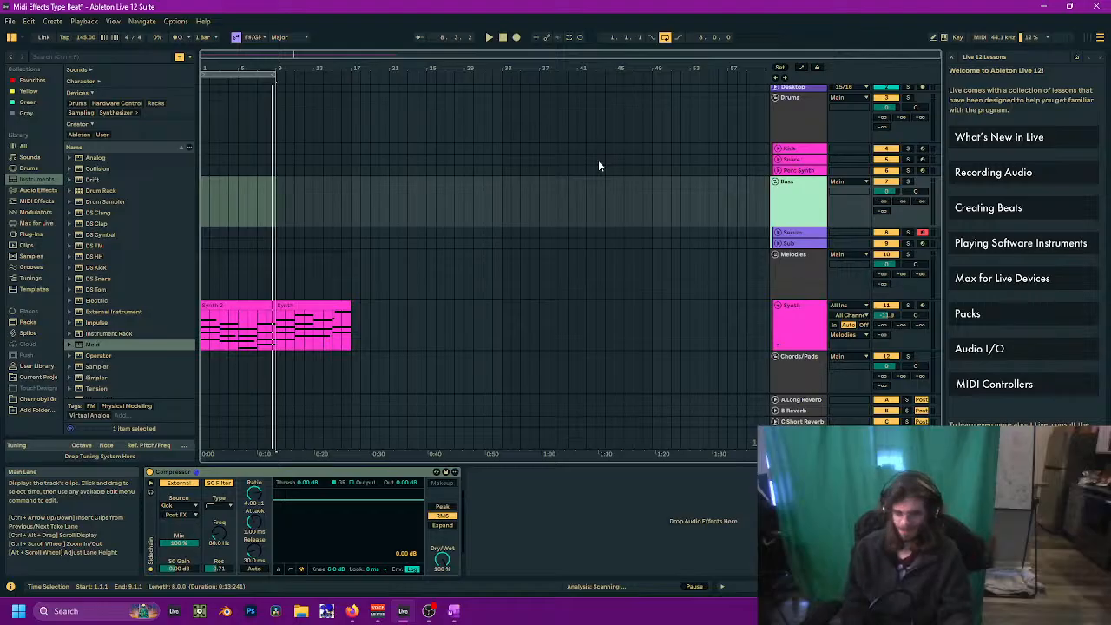
key(space)
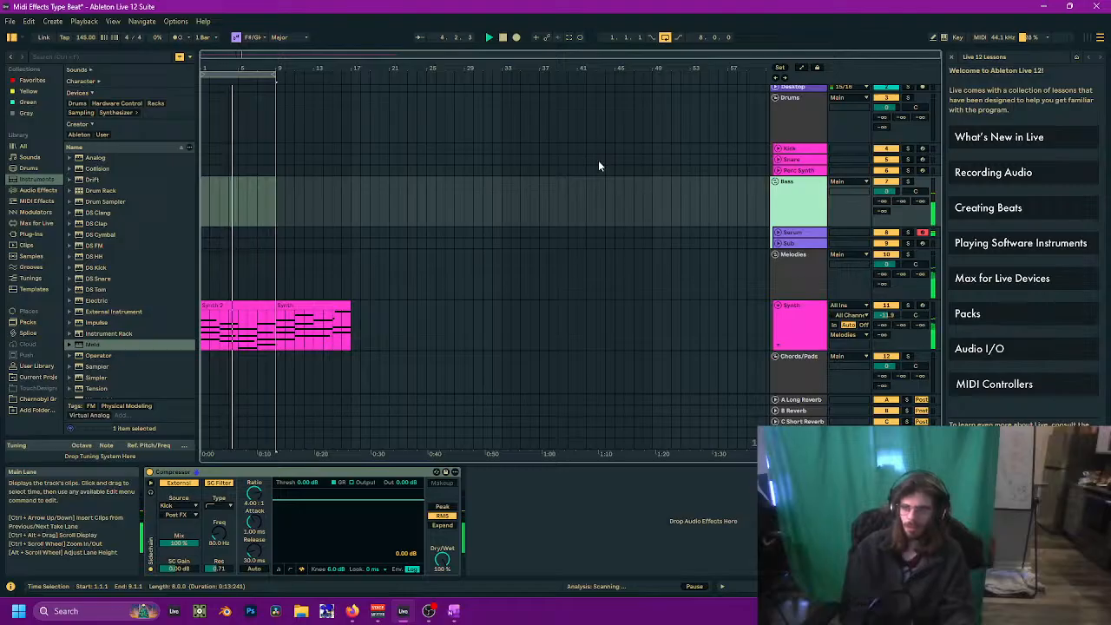
click(180, 37)
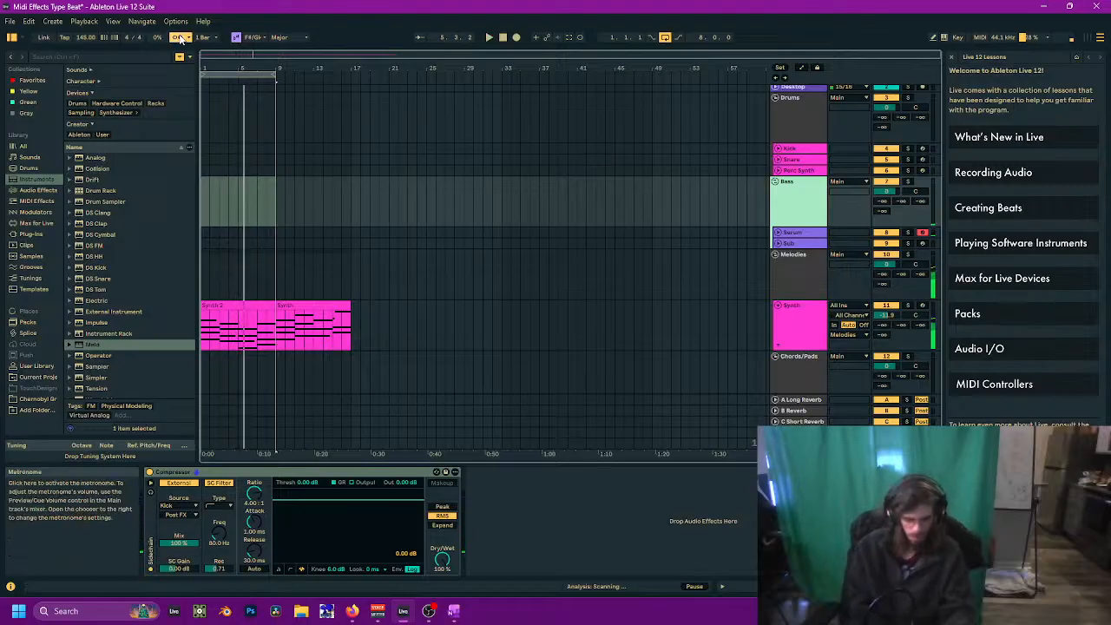
key(space)
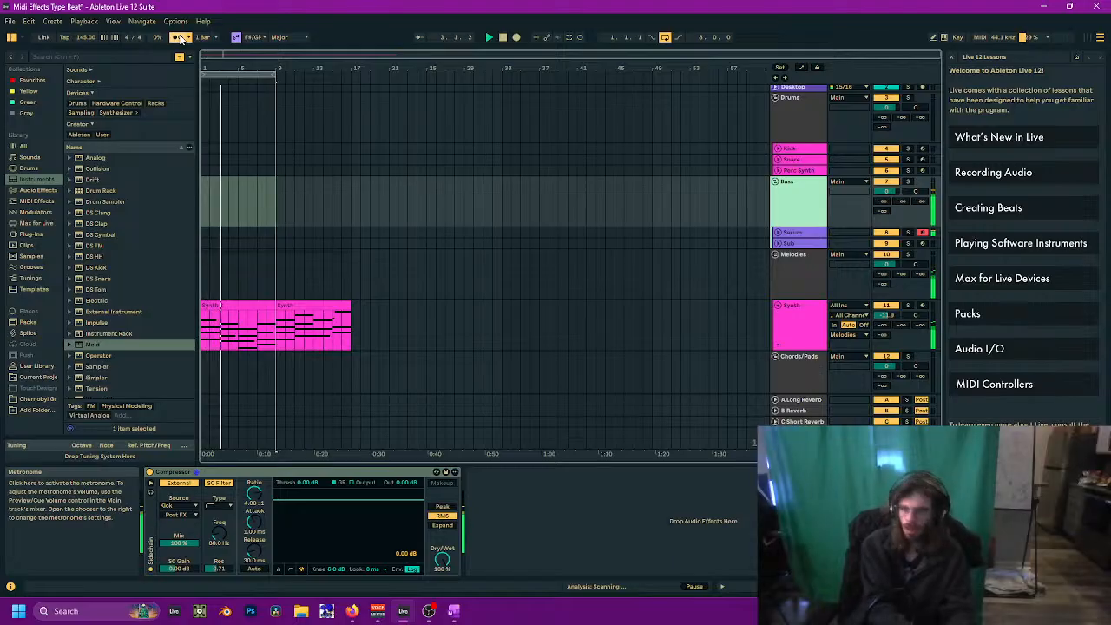
key(space)
key(space)
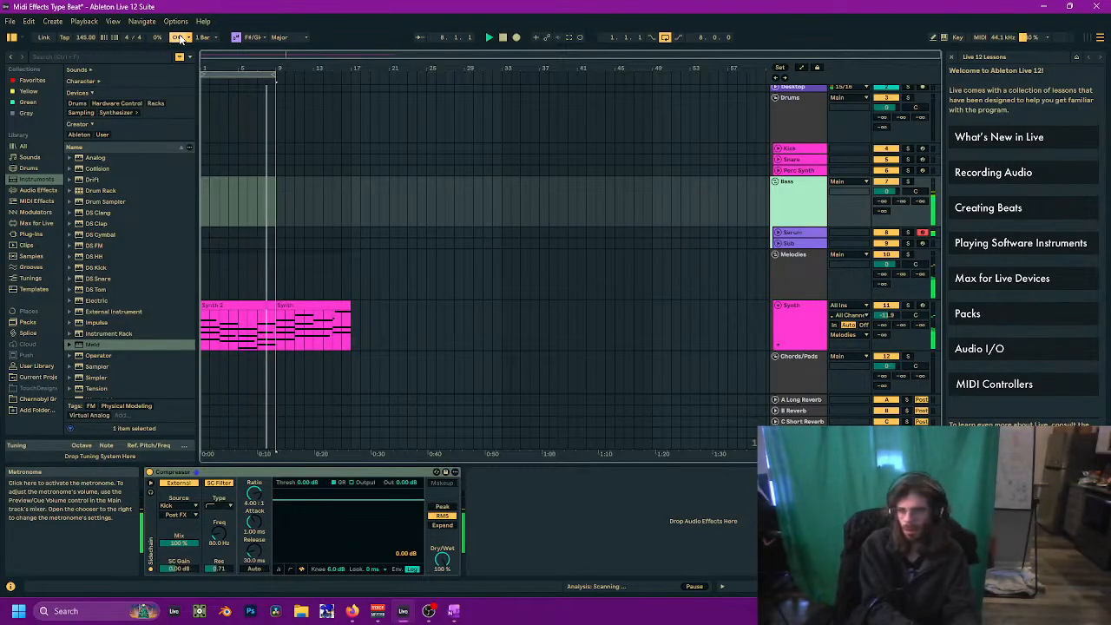
key(space)
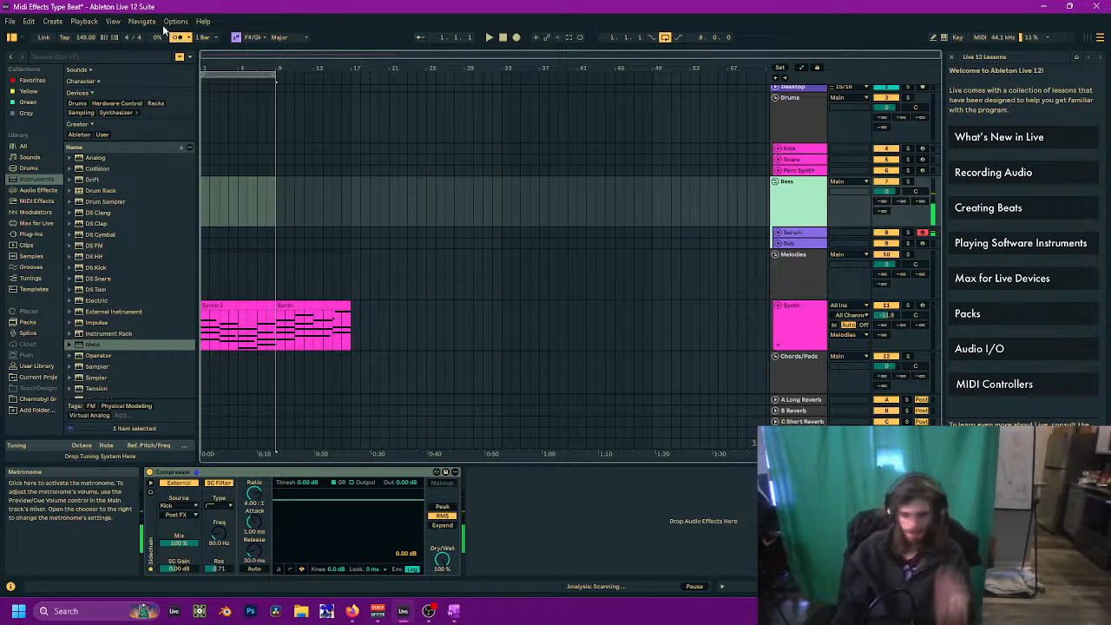
click(921, 234)
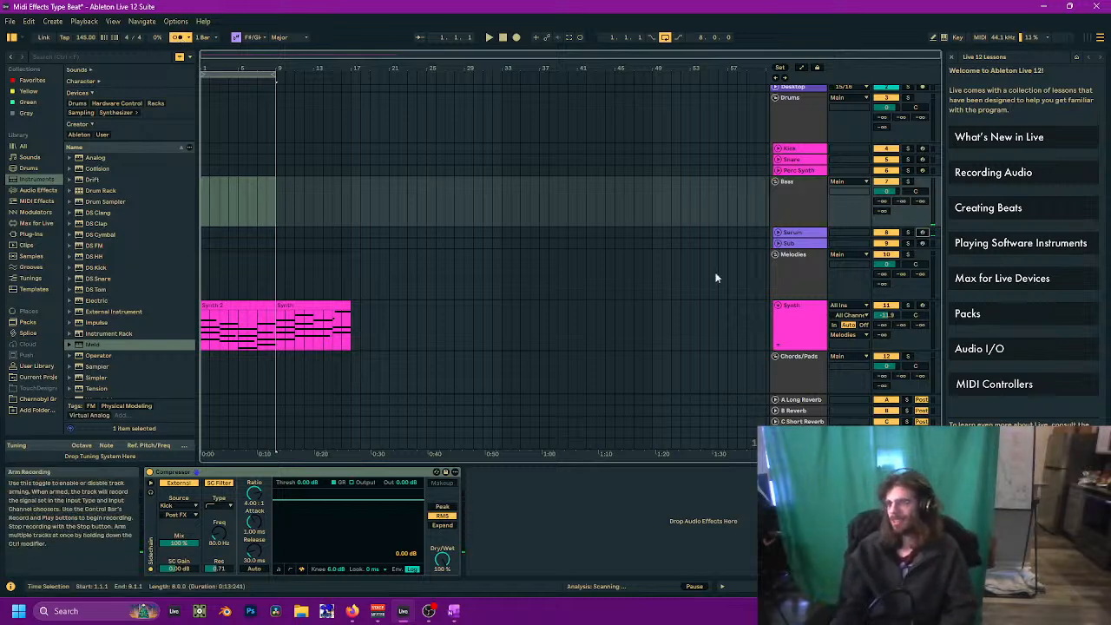
Step: Turn off the metronome, rearm the Serum track, and set Meld's oscillator A Shape to 38.1 during loop playback
scroll(383, 310, down, 2)
scroll(386, 306, up, 4)
scroll(387, 311, down, 2)
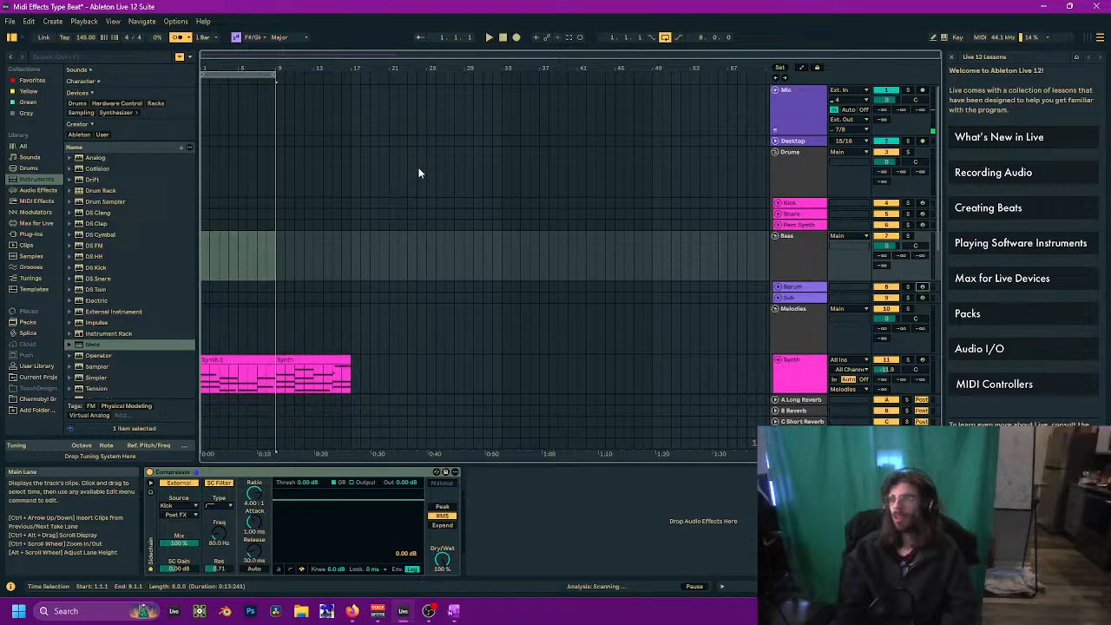
scroll(418, 173, down, 1)
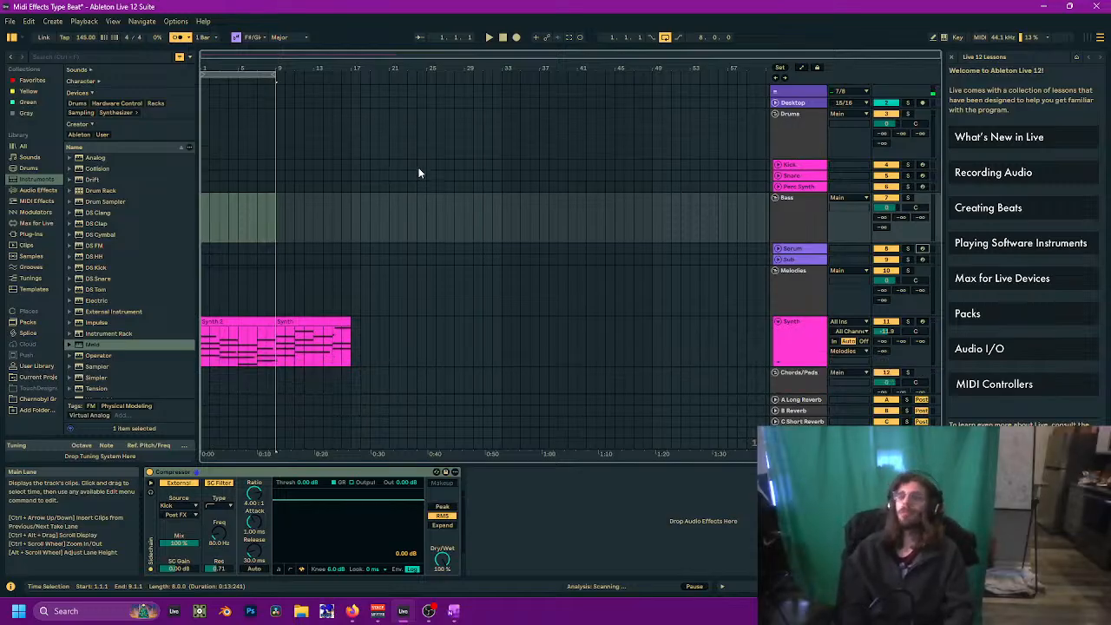
click(176, 37)
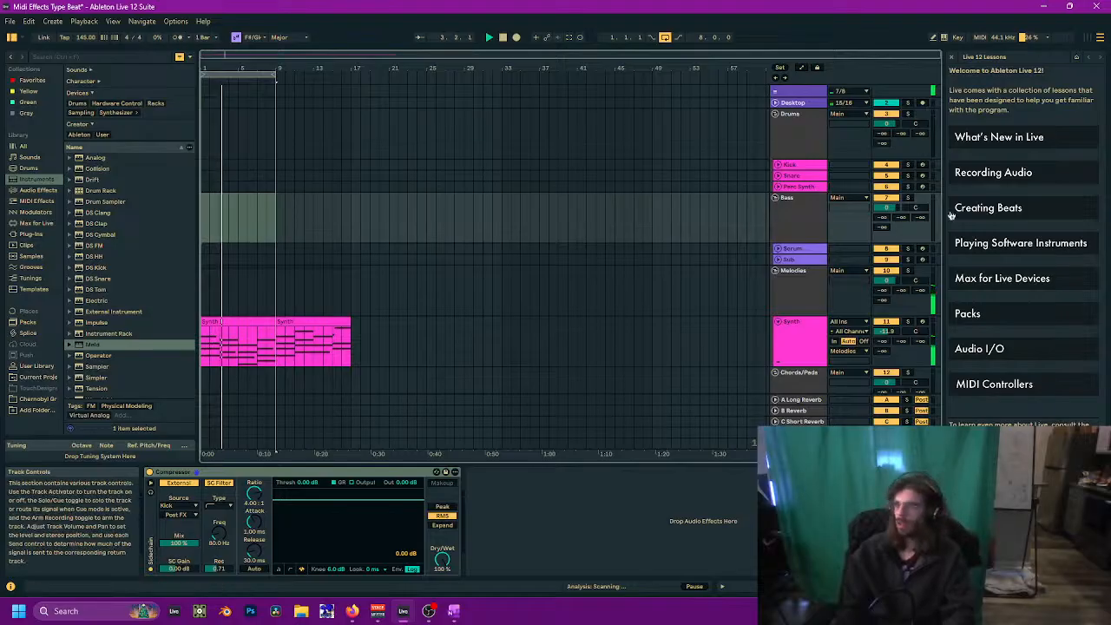
click(921, 249)
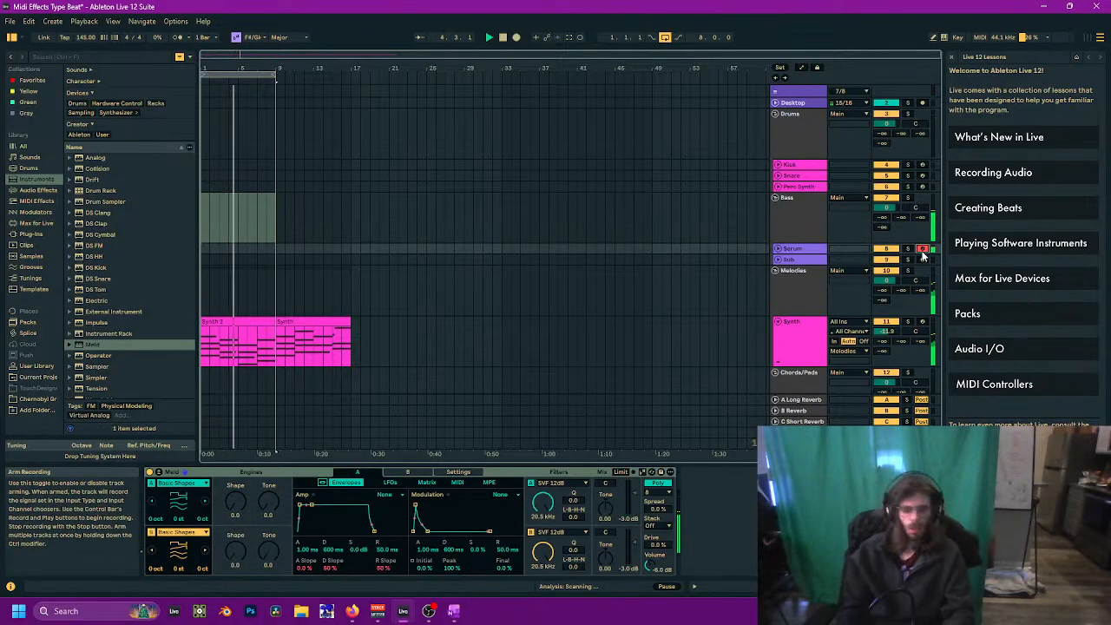
drag(235, 503, 235, 474)
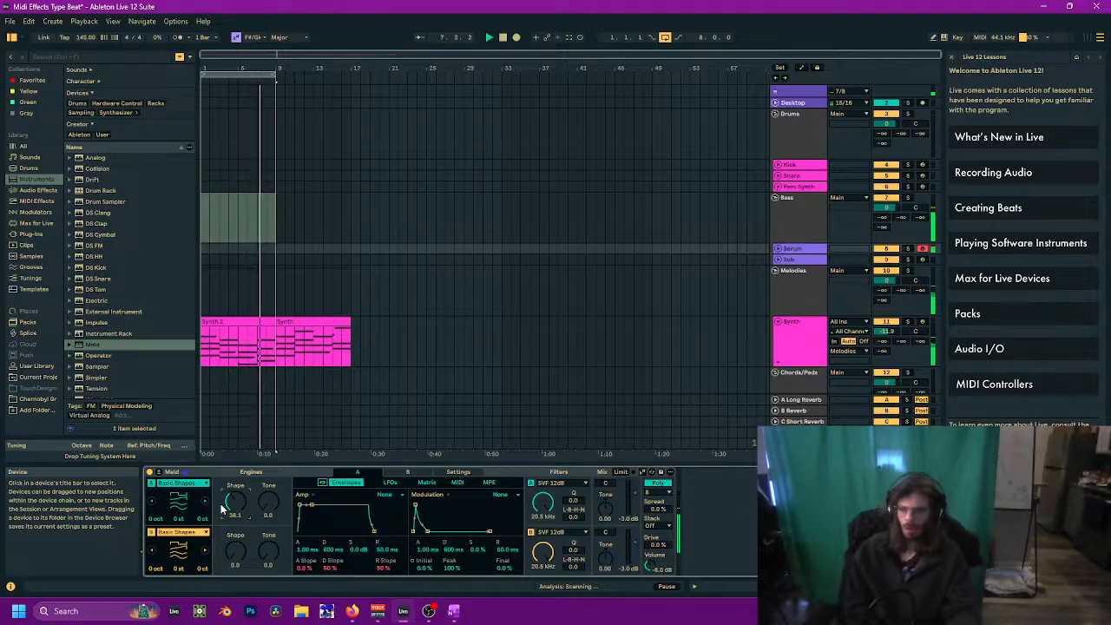
key(space)
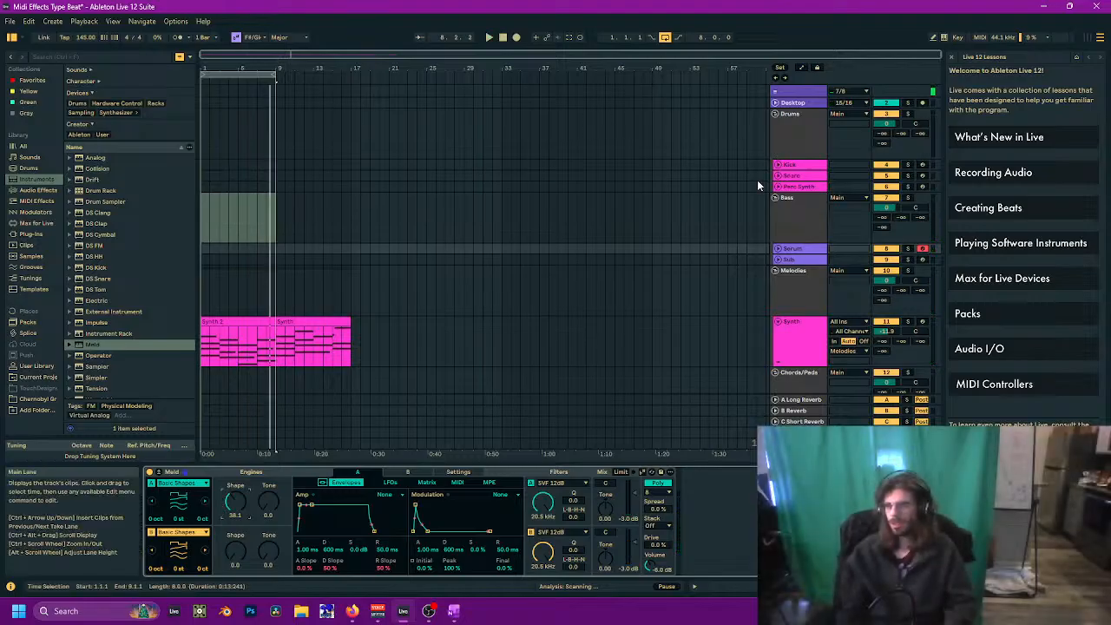
Step: Unfold the Kick, Snare and Perc Synth tracks and insert an empty MIDI clip on each from bar 1 to bar 9
click(787, 168)
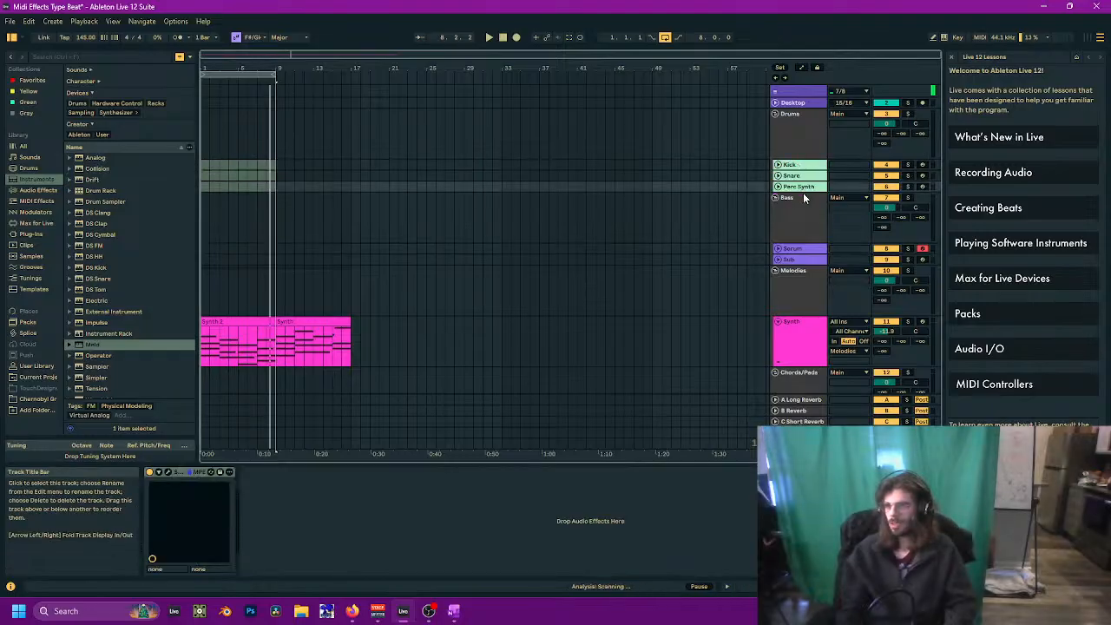
drag(805, 195, 802, 214)
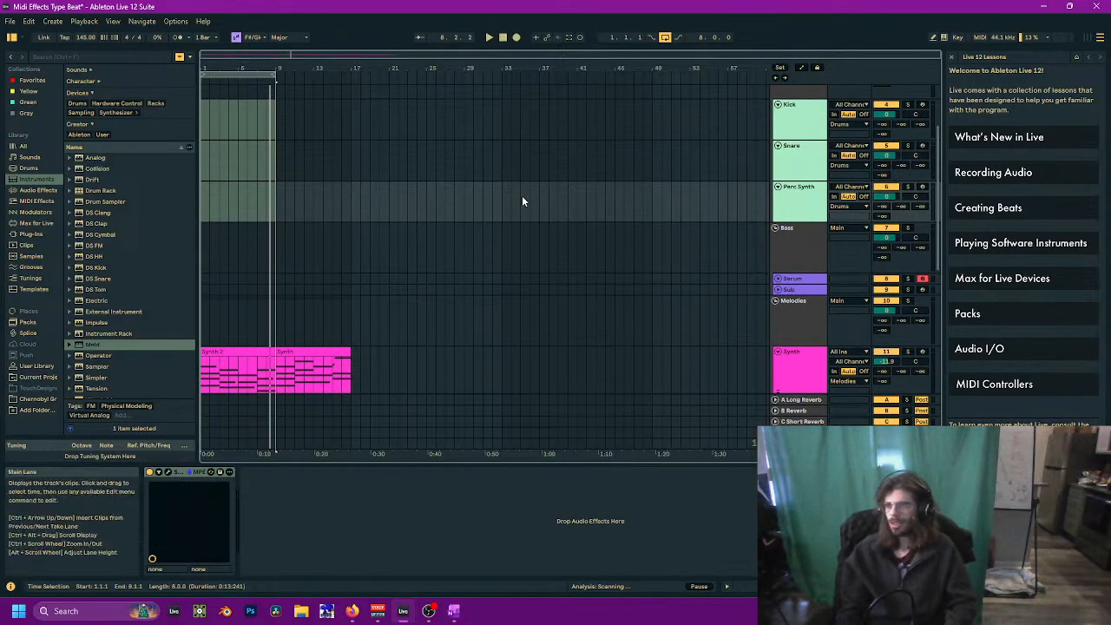
scroll(522, 198, up, 1)
scroll(230, 164, down, 1)
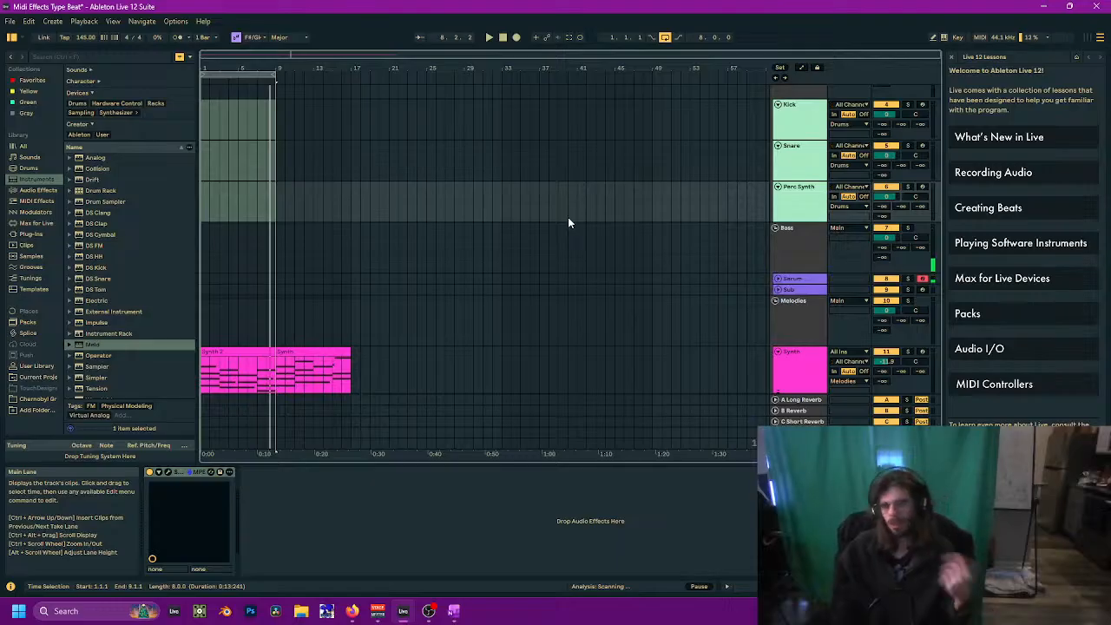
scroll(623, 224, up, 1)
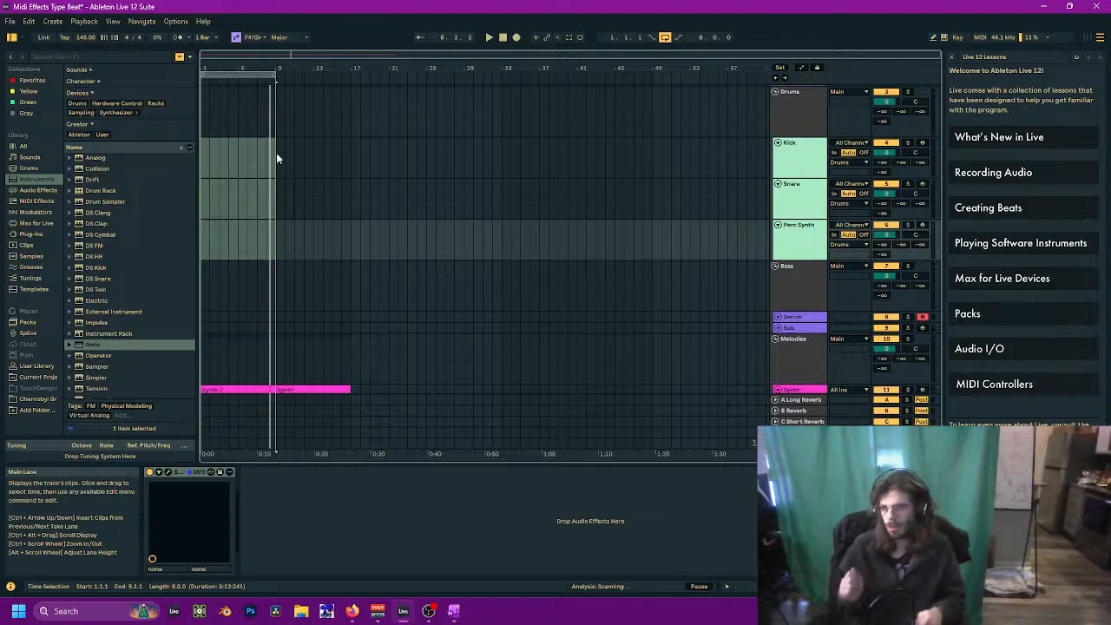
click(227, 178)
key(Caps_Lock)
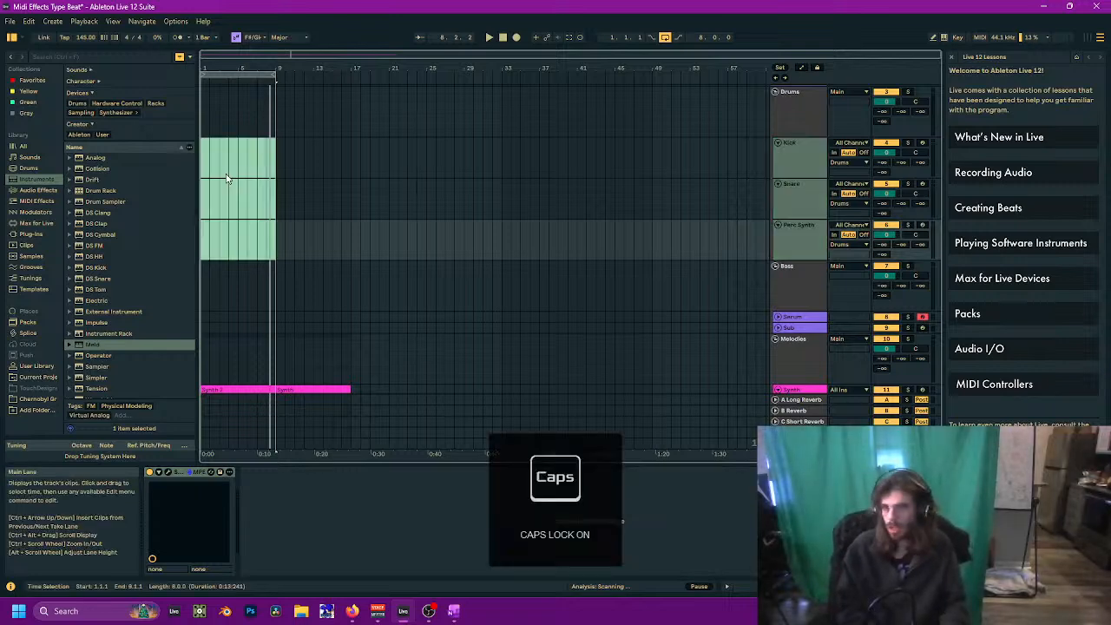
key(ctrl+shift+m)
key(Caps_Lock)
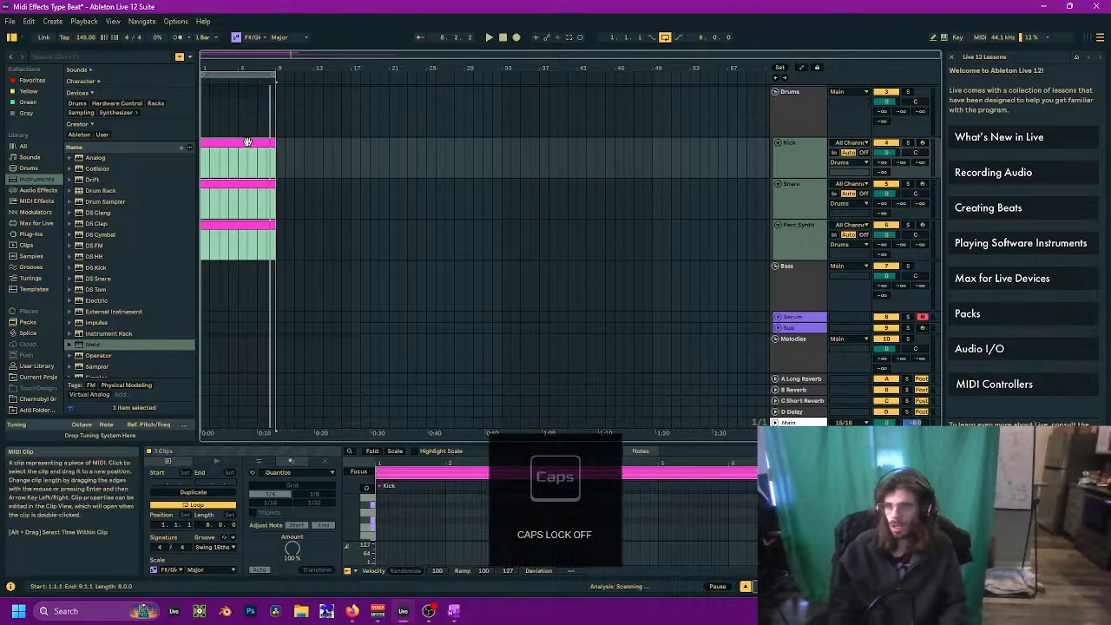
Step: Open the Kick clip in an enlarged note editor, zoomed in on bar 1, with a fixed 1/8 grid
click(247, 157)
drag(476, 444, 476, 305)
scroll(375, 438, down, 5)
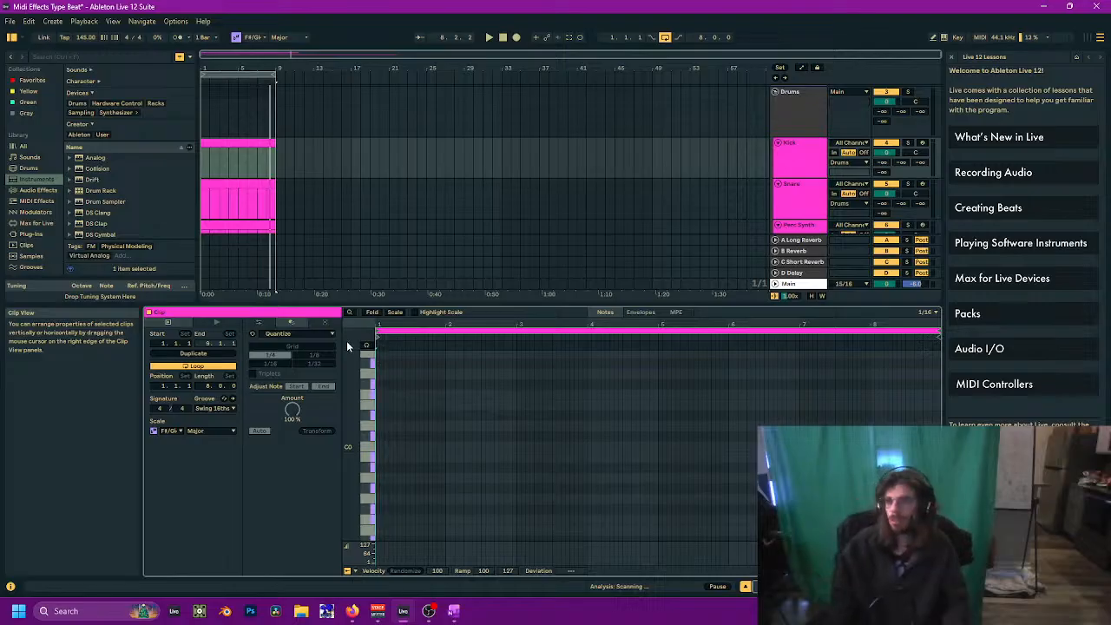
scroll(406, 378, up, 1)
drag(408, 325, 439, 344)
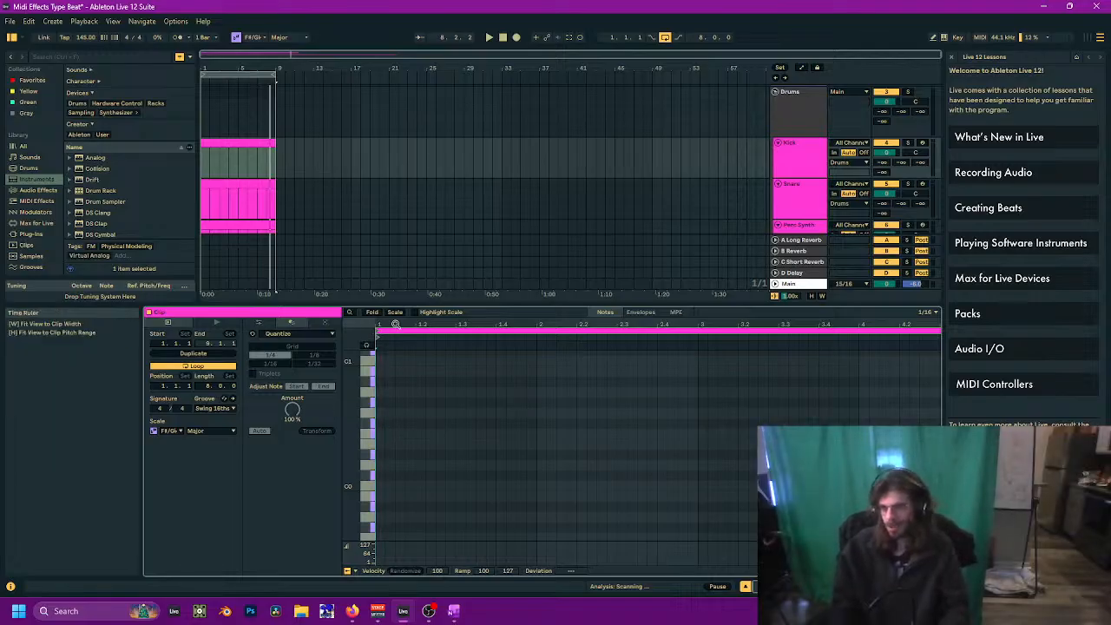
drag(396, 324, 416, 325)
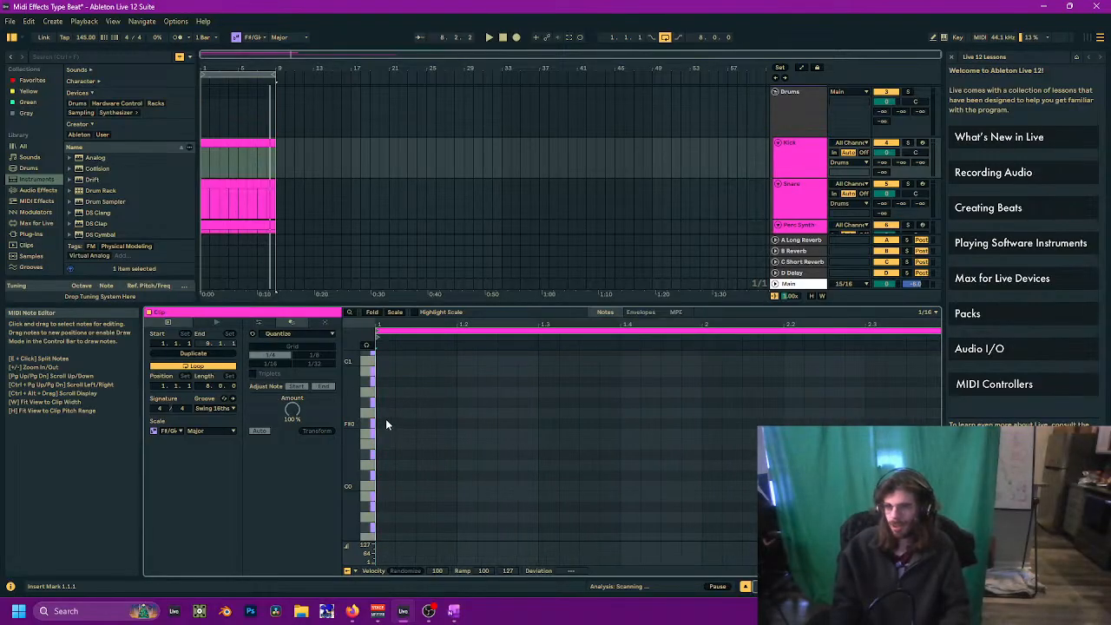
right_click(416, 406)
click(463, 333)
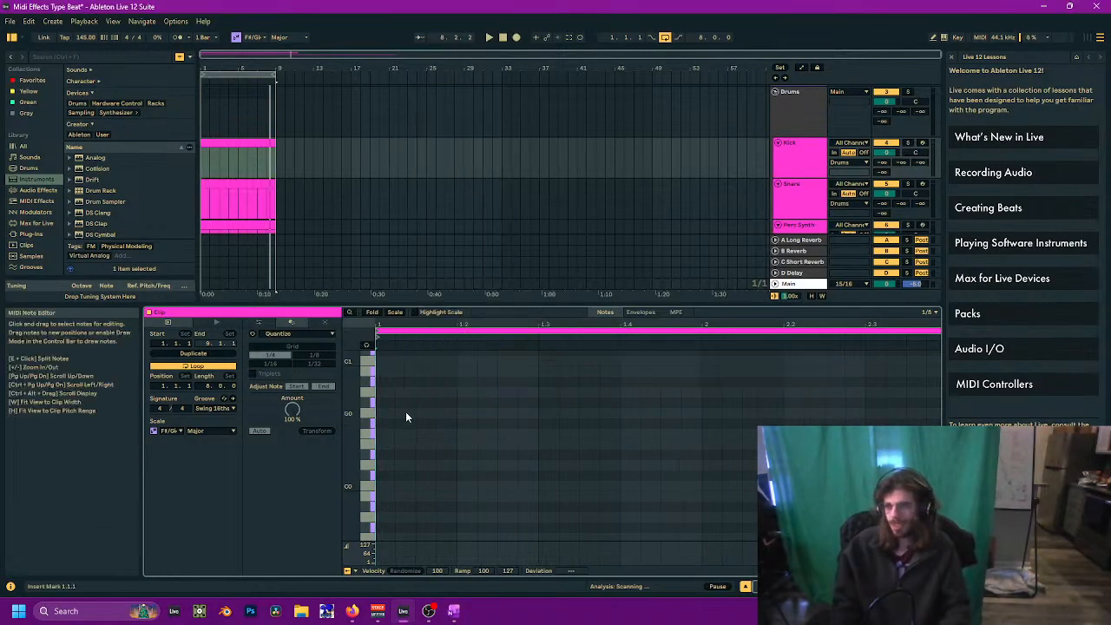
Step: Add eighth-note F#0 kick hits at 1.1.1 and 1.2.3 in the Kick clip and play them back
double_click(397, 423)
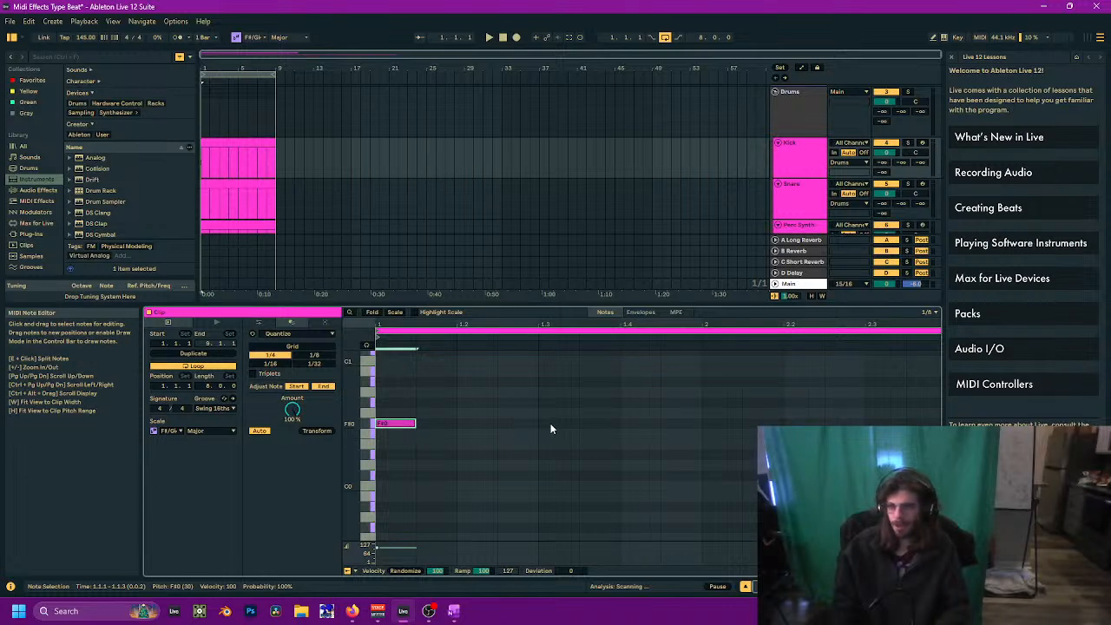
key(space)
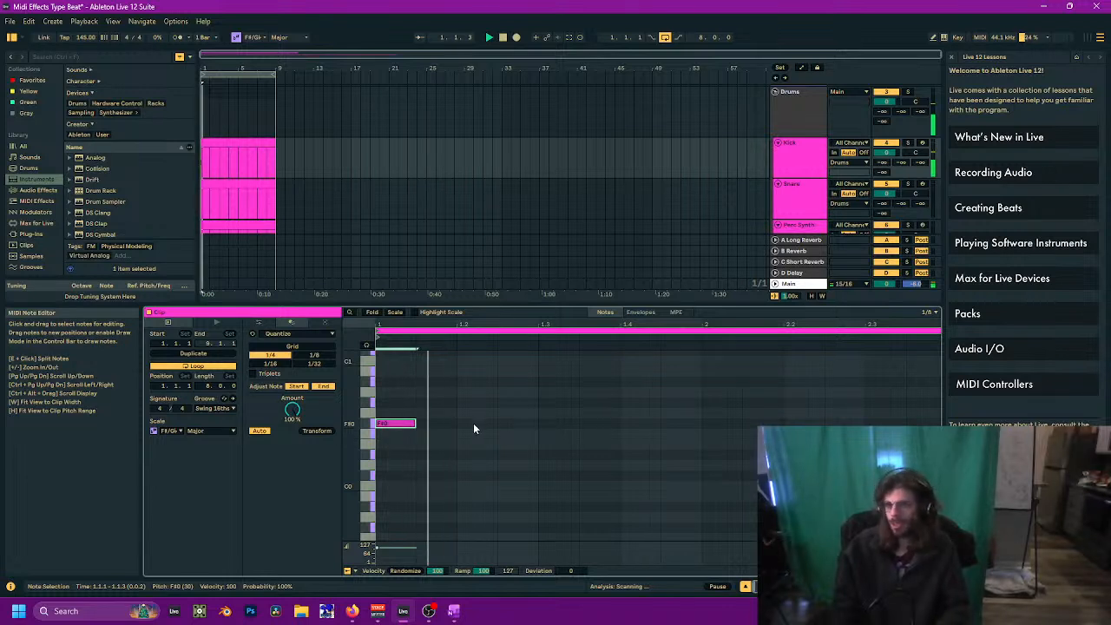
double_click(512, 424)
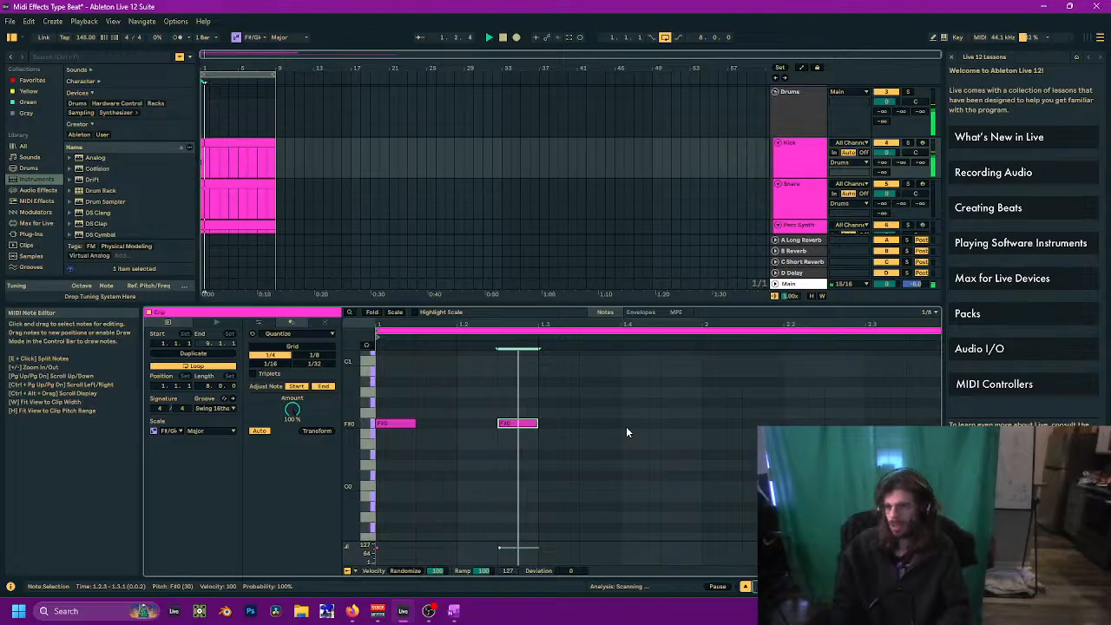
key(space)
Step: Open the Snare clip, remove a trial sixteenth-note C#4, and set the fixed note grid to 1/8
click(262, 186)
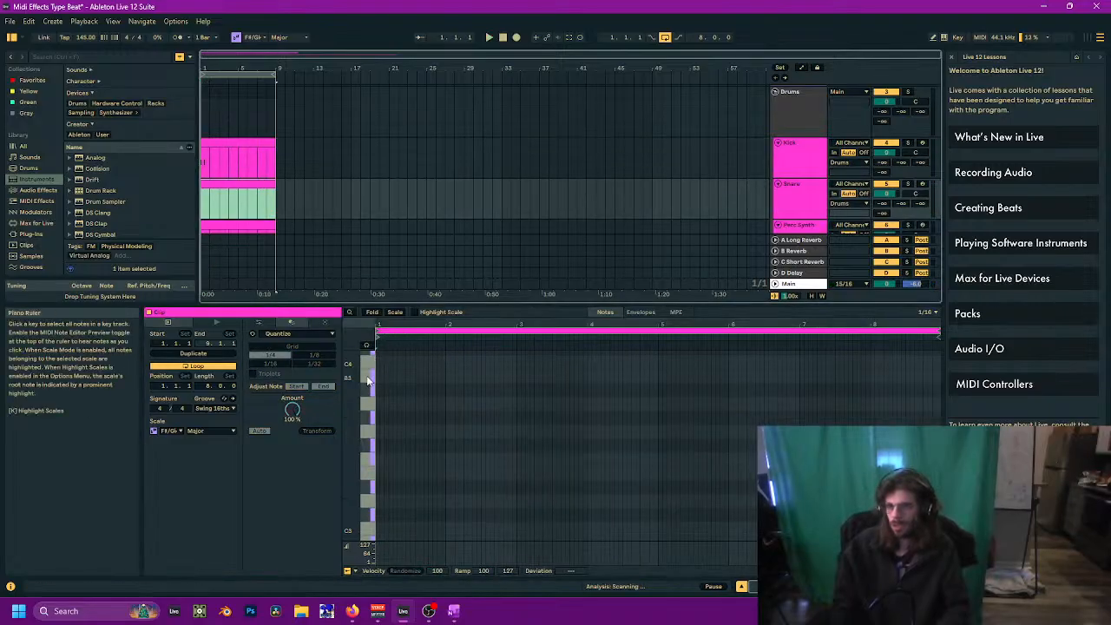
drag(384, 325, 384, 382)
scroll(484, 412, up, 3)
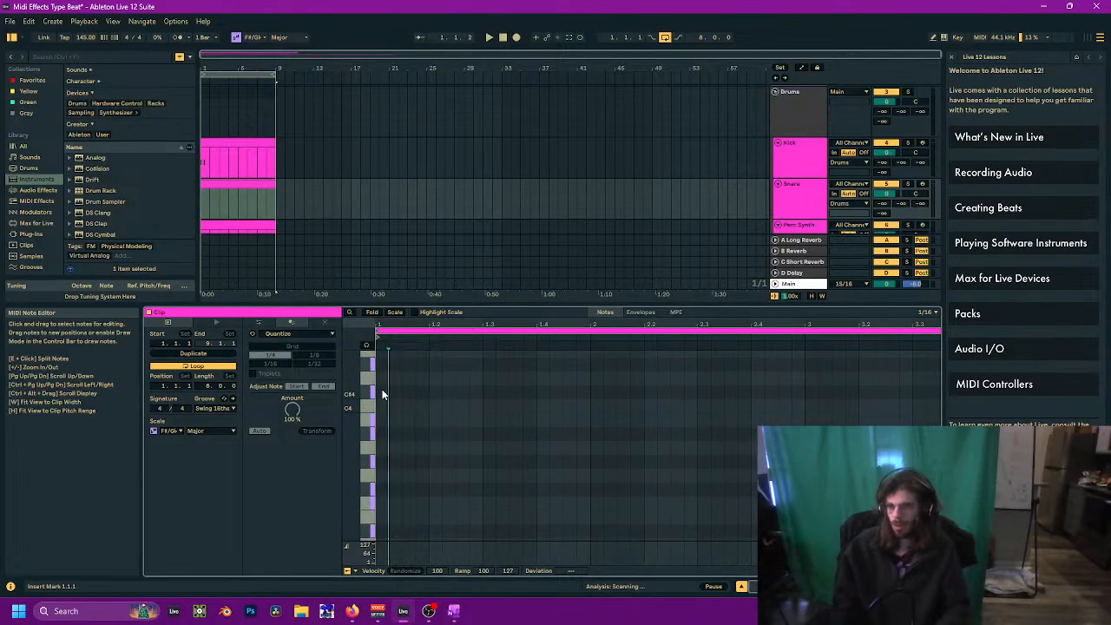
double_click(380, 392)
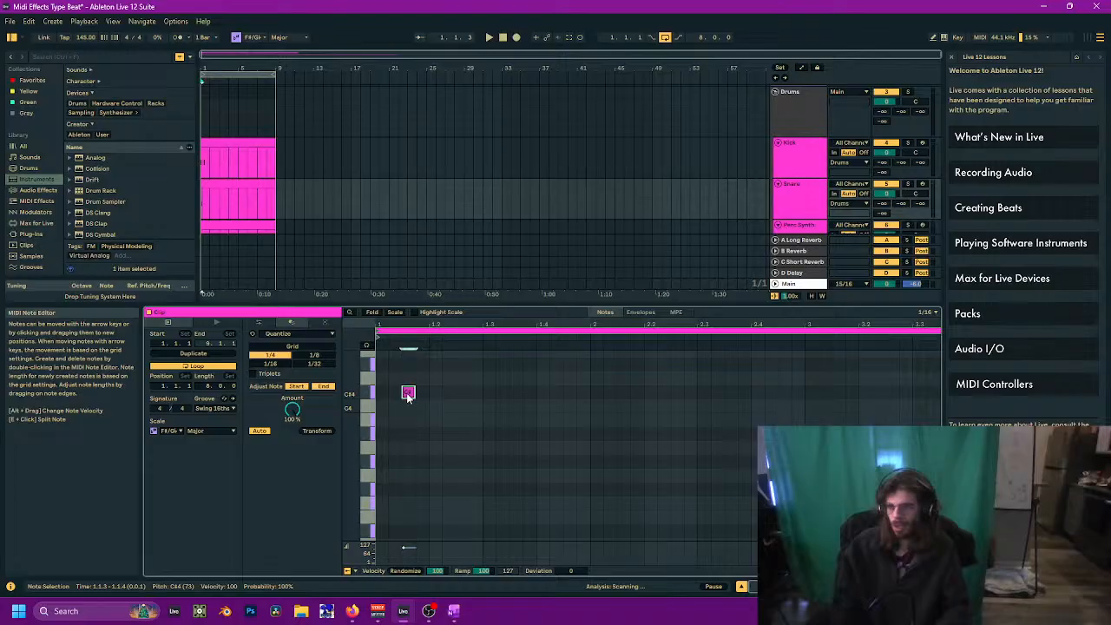
double_click(407, 394)
right_click(407, 394)
click(455, 318)
right_click(472, 412)
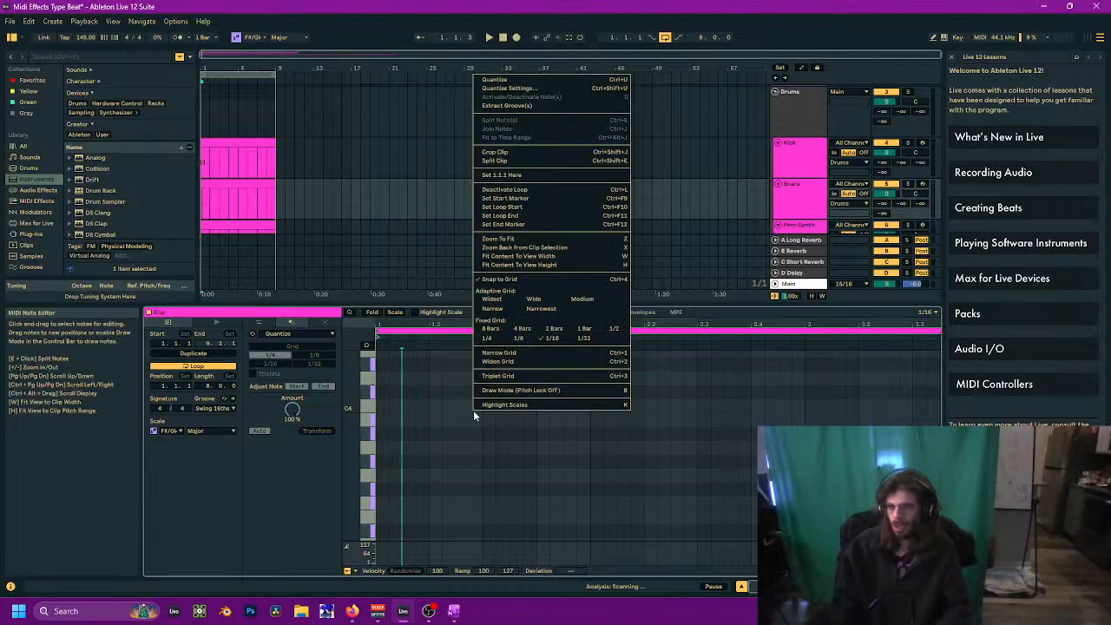
click(497, 361)
Step: Add an eighth-note C#4 snare hit at 1.1.3 in the Snare clip, play it back, and set the fixed note grid to 1/16
double_click(412, 393)
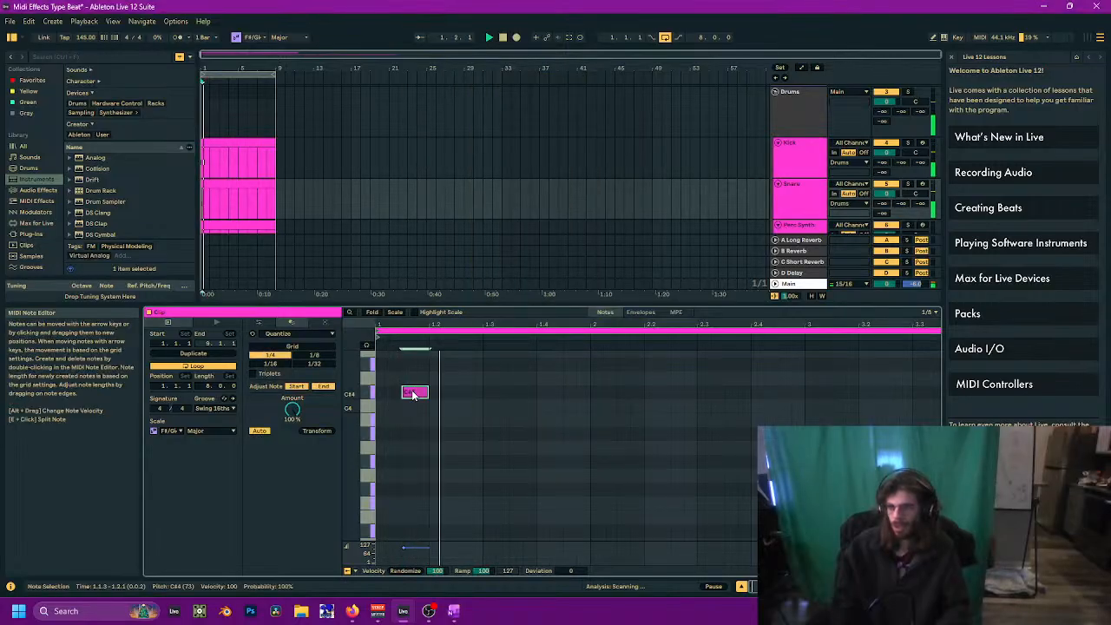
mouse_move(414, 394)
mouse_down()
mouse_move(438, 396)
mouse_move(412, 396)
mouse_up()
key(space)
key(space)
right_click(425, 368)
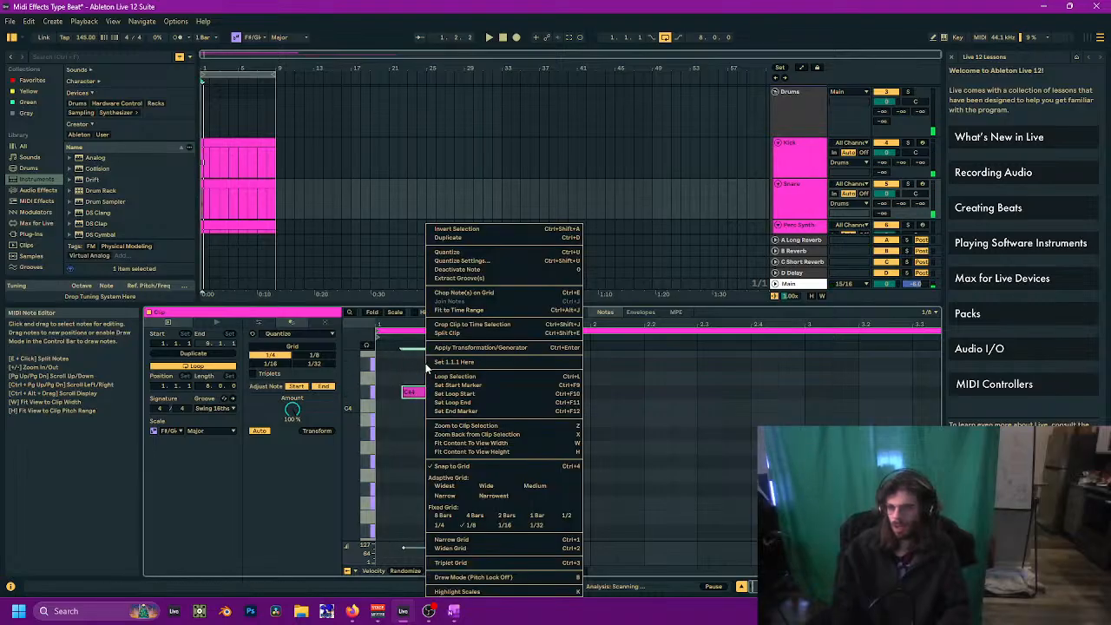
click(504, 524)
mouse_move(412, 398)
mouse_down()
mouse_move(432, 400)
mouse_move(417, 395)
mouse_up()
key(space)
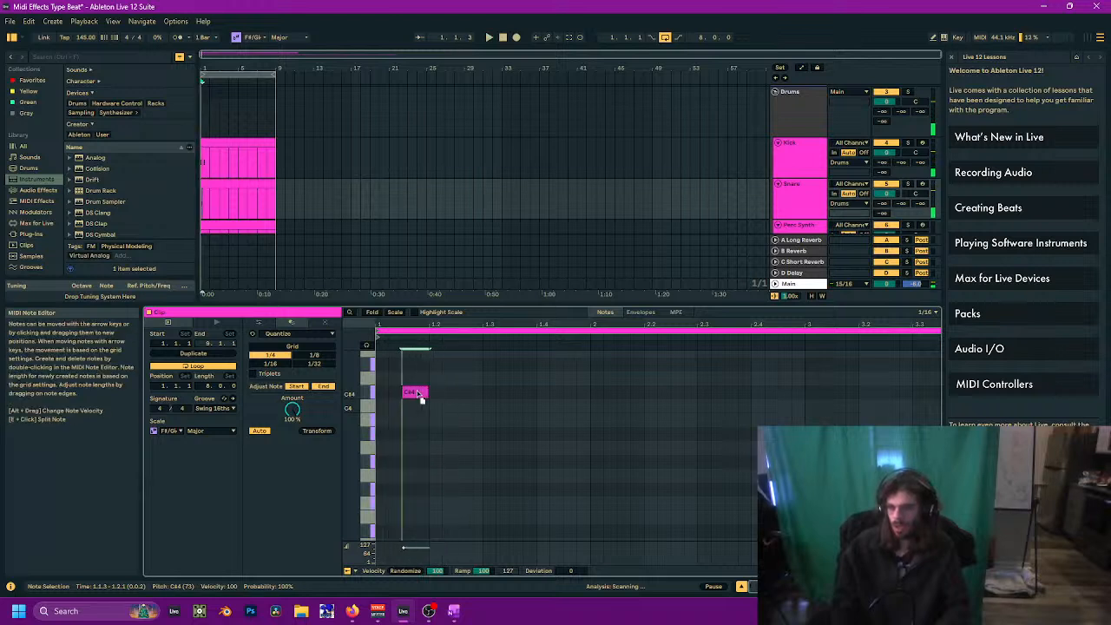
Step: Add a C#4 snare hit at 1.3.1, make both snare notes an eighth long, and return the fixed grid to 1/8
double_click(487, 392)
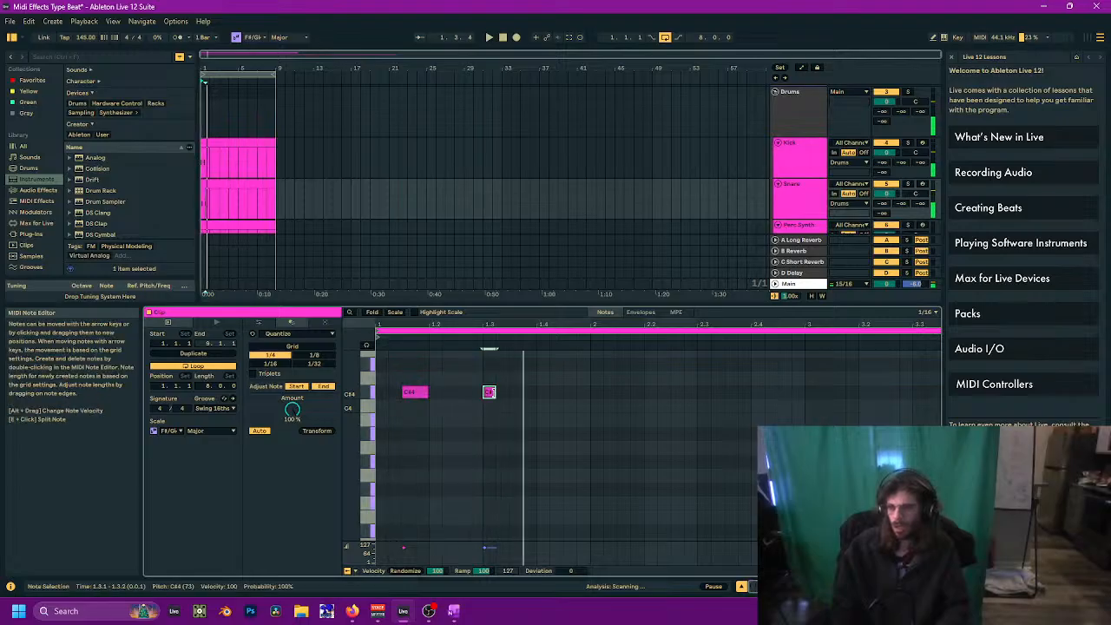
click(409, 391)
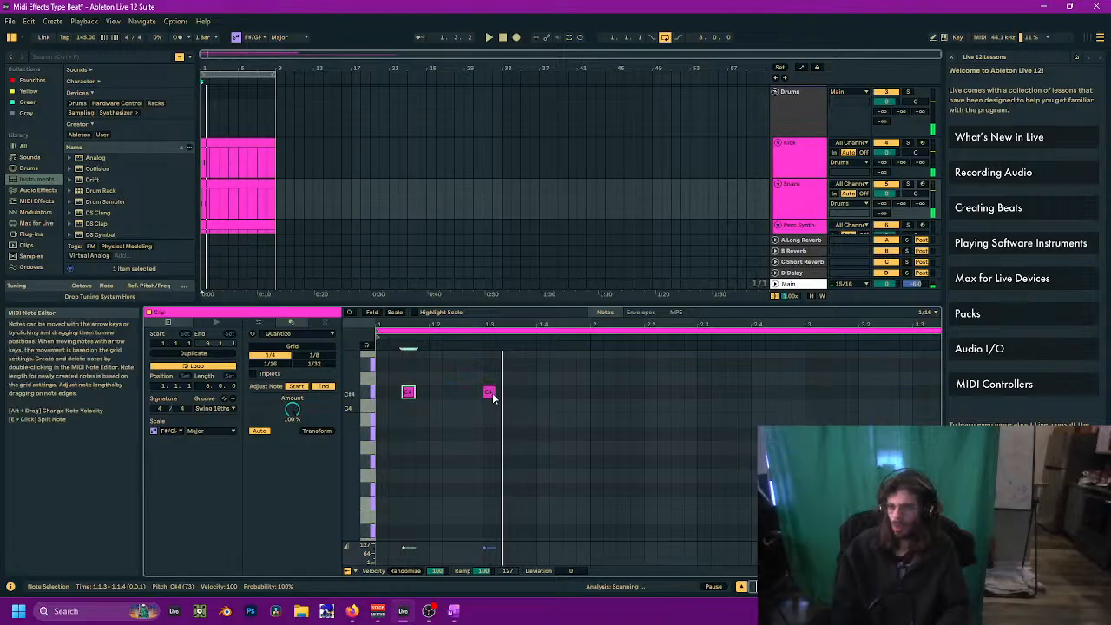
drag(494, 392, 510, 392)
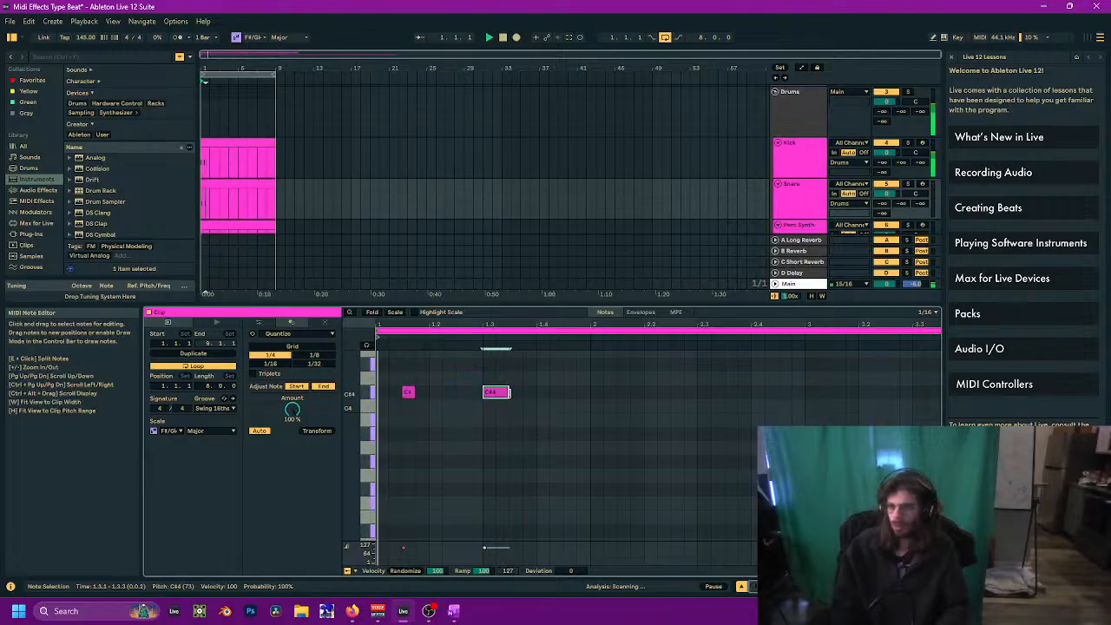
drag(411, 398, 432, 392)
key(space)
right_click(455, 392)
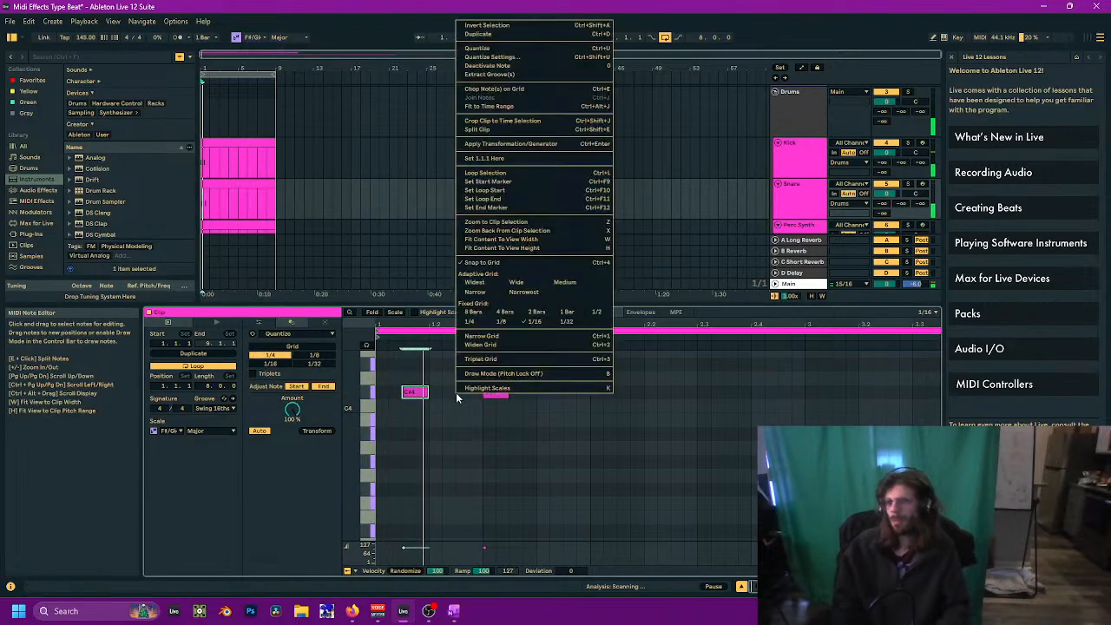
click(510, 323)
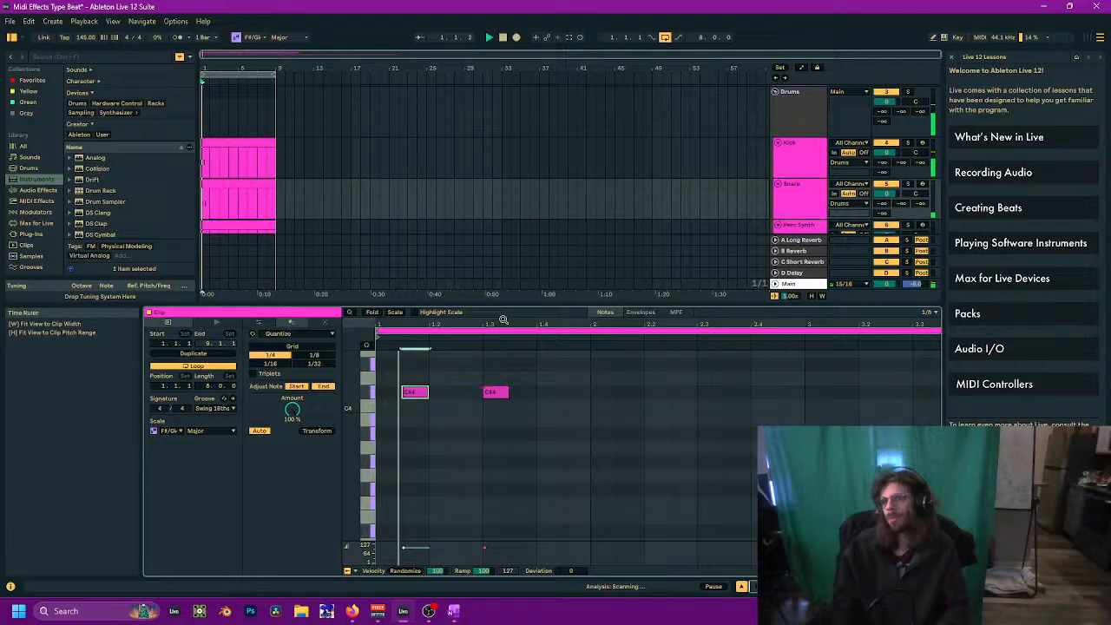
Step: Open the Kick clip, delete the F#0 hit at 1.2.3, and play the pattern back
click(246, 143)
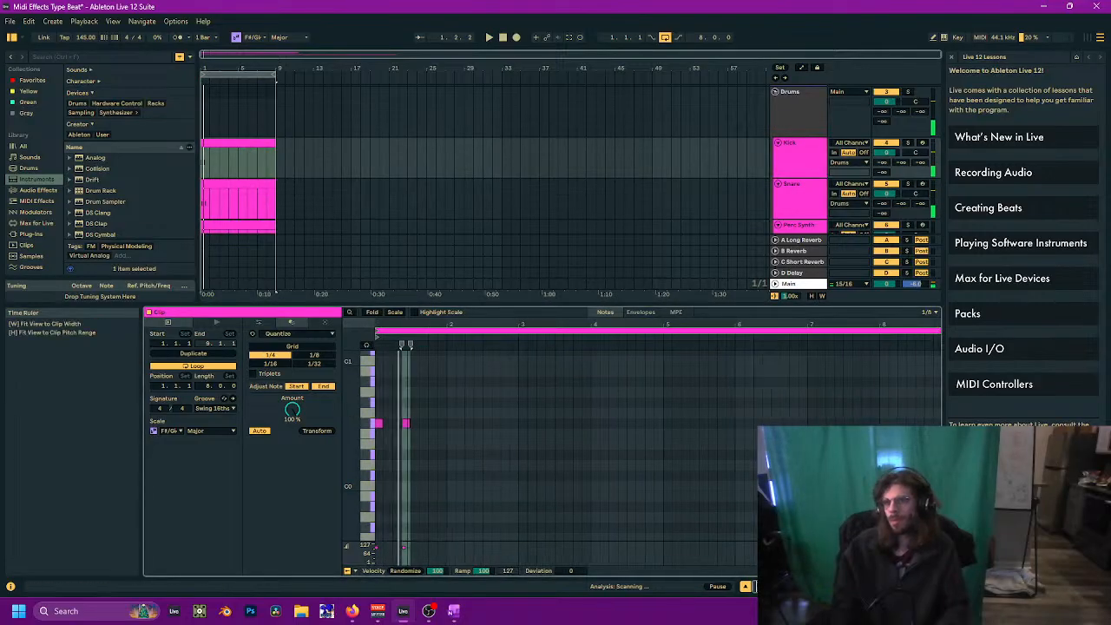
drag(403, 324, 403, 373)
drag(555, 421, 683, 427)
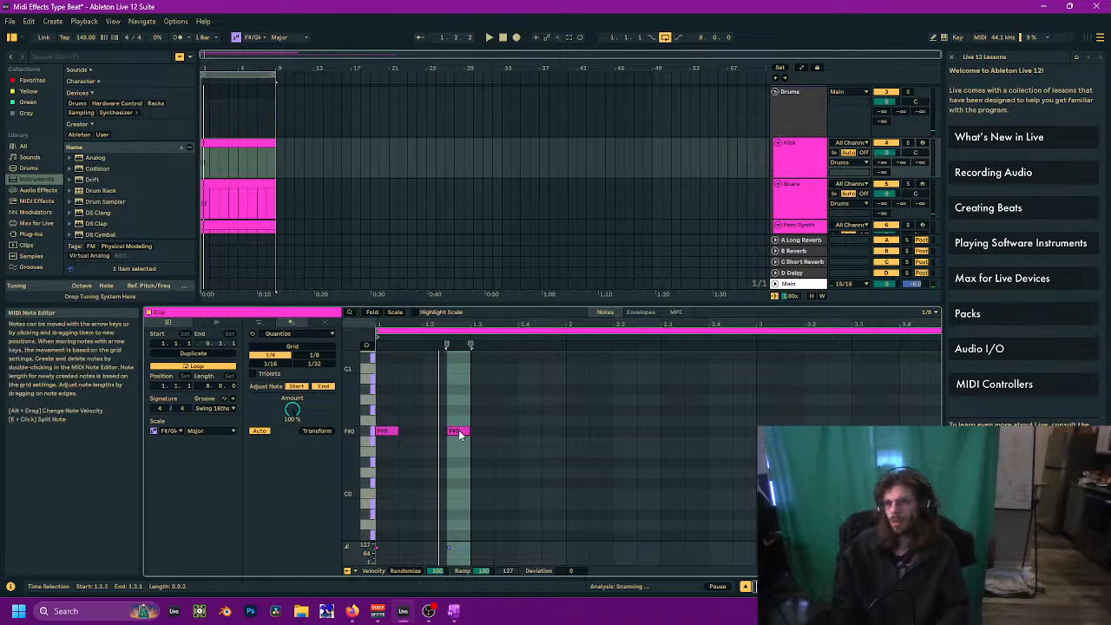
drag(459, 434, 531, 436)
key(Delete)
key(space)
key(space)
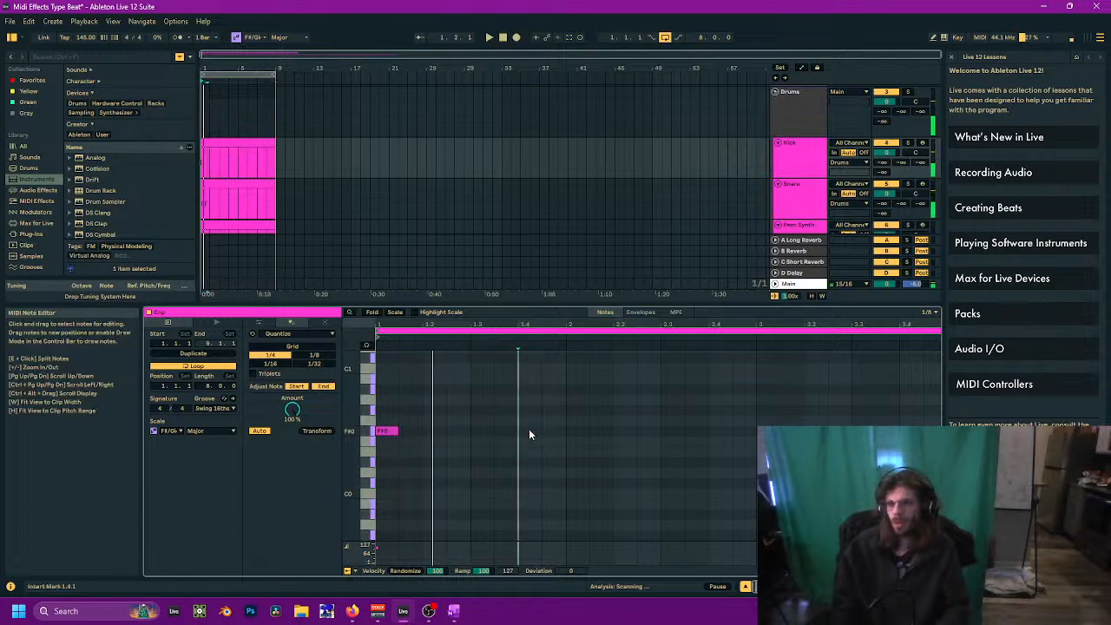
key(space)
key(space)
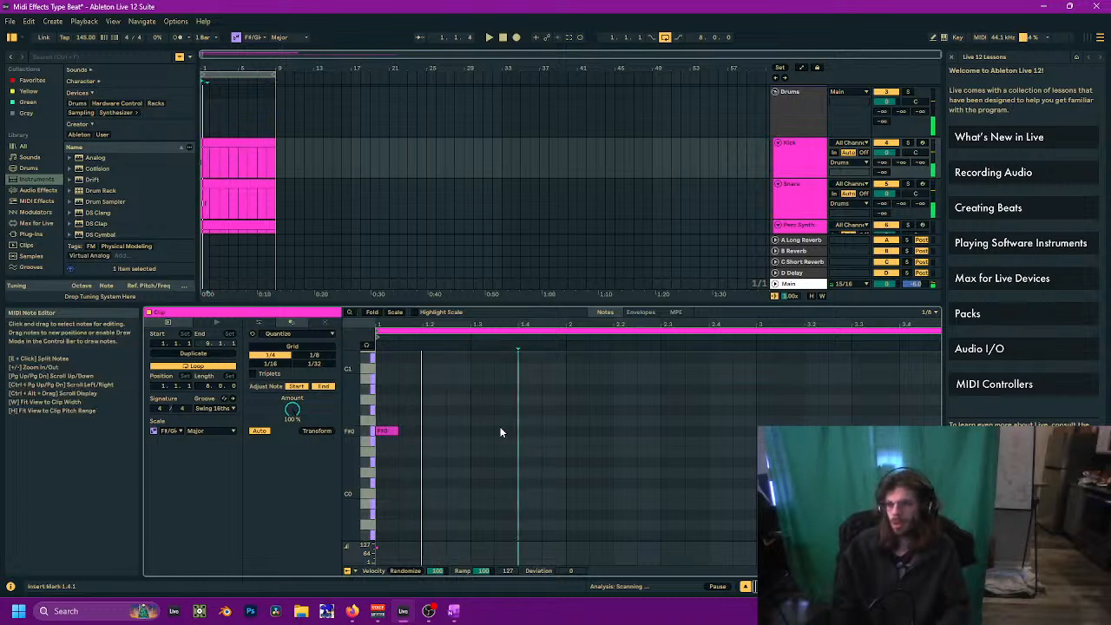
Step: In the Snare clip, delete the C#4 hit at 1.1.3 and move the remaining hit to 1.2.1, checking it by playback
click(262, 183)
double_click(387, 392)
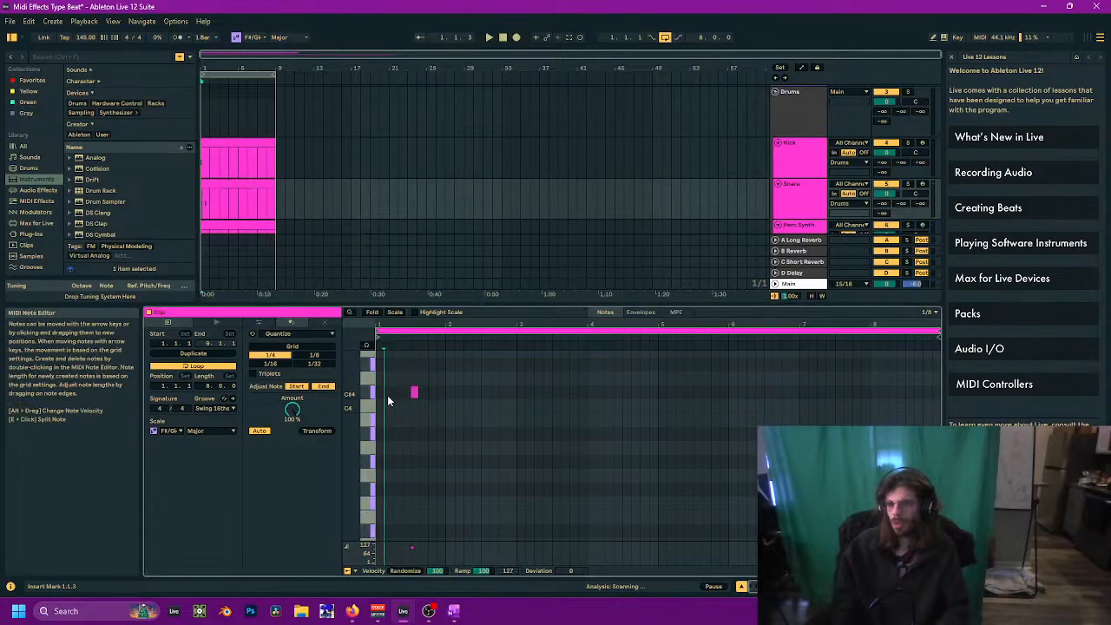
click(406, 397)
click(412, 392)
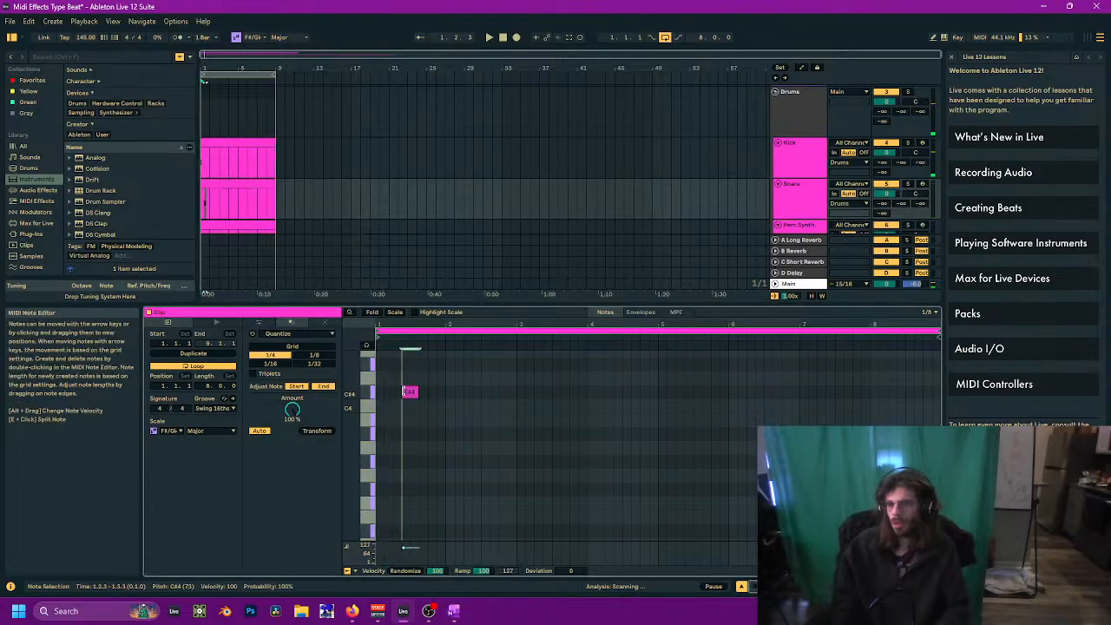
right_click(416, 392)
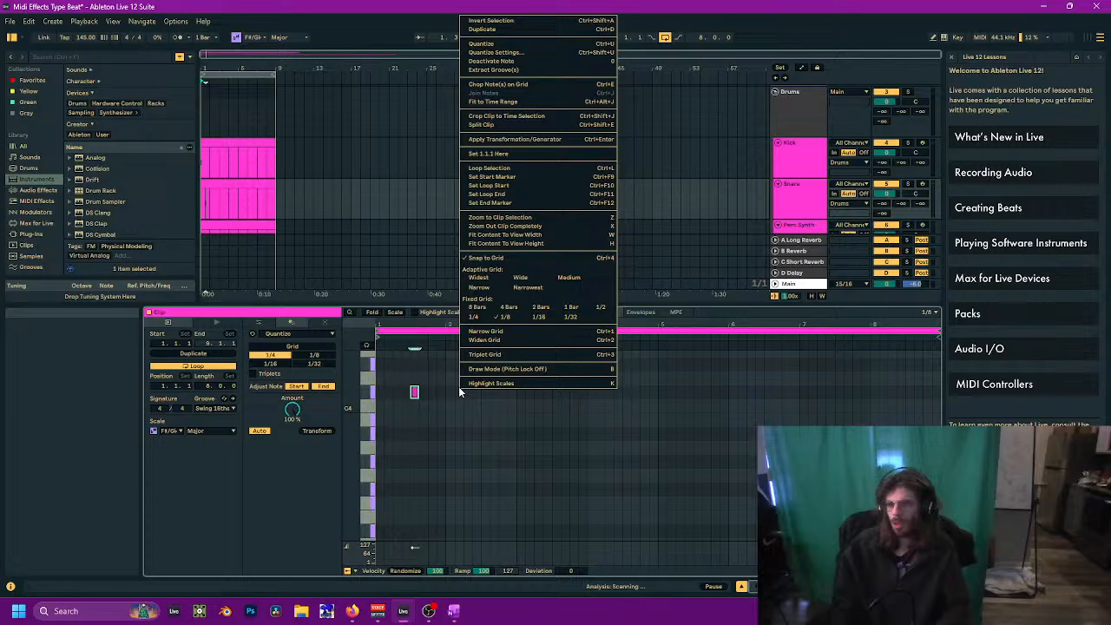
click(414, 396)
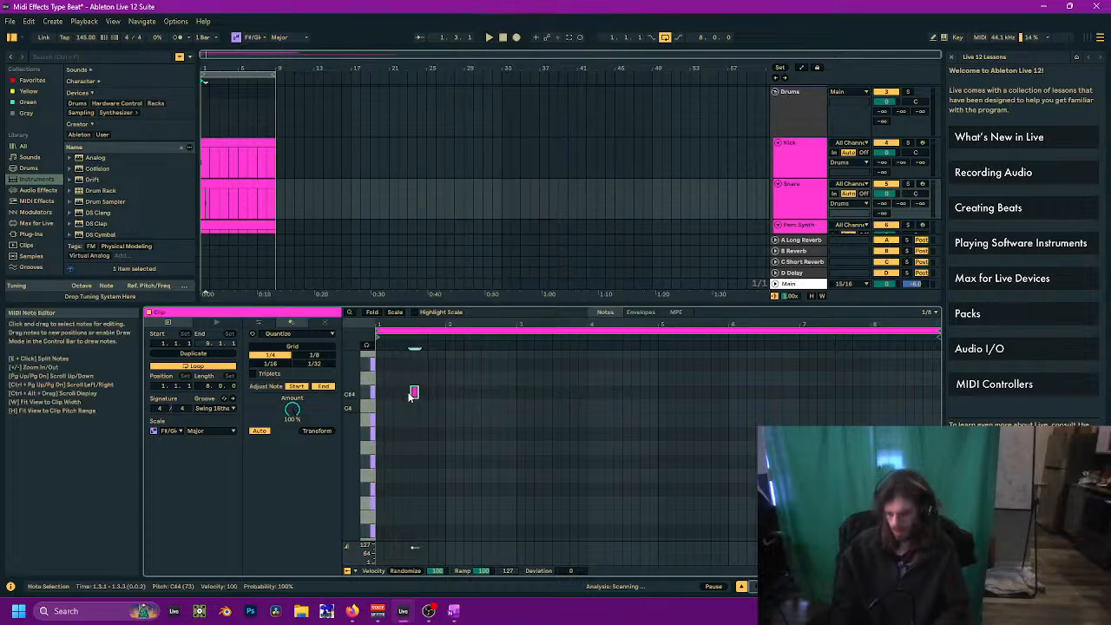
key(space)
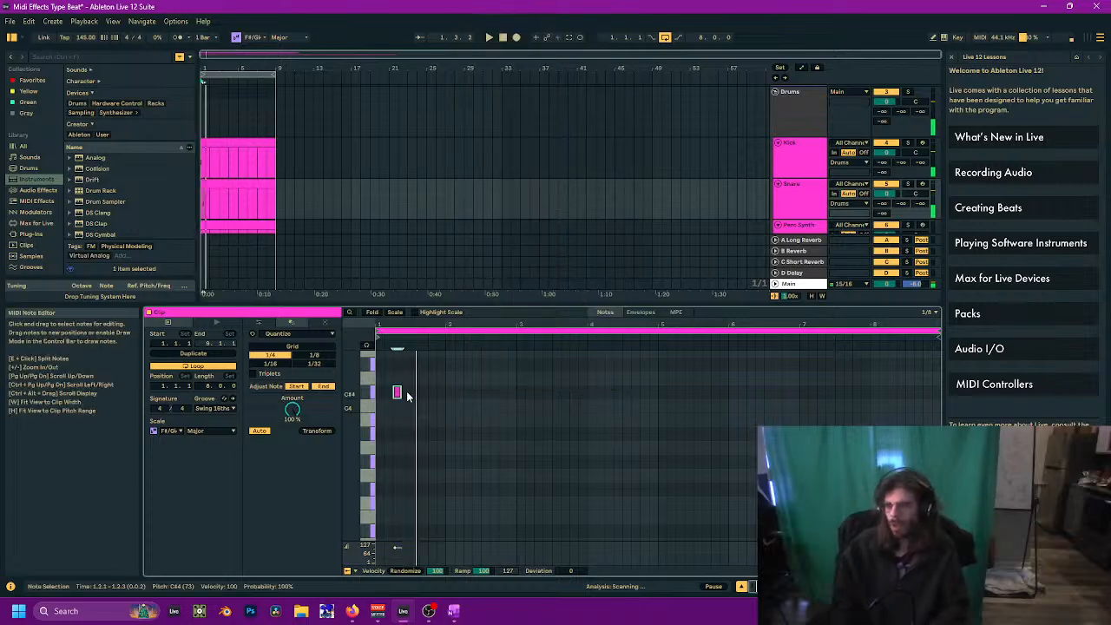
click(247, 185)
key(space)
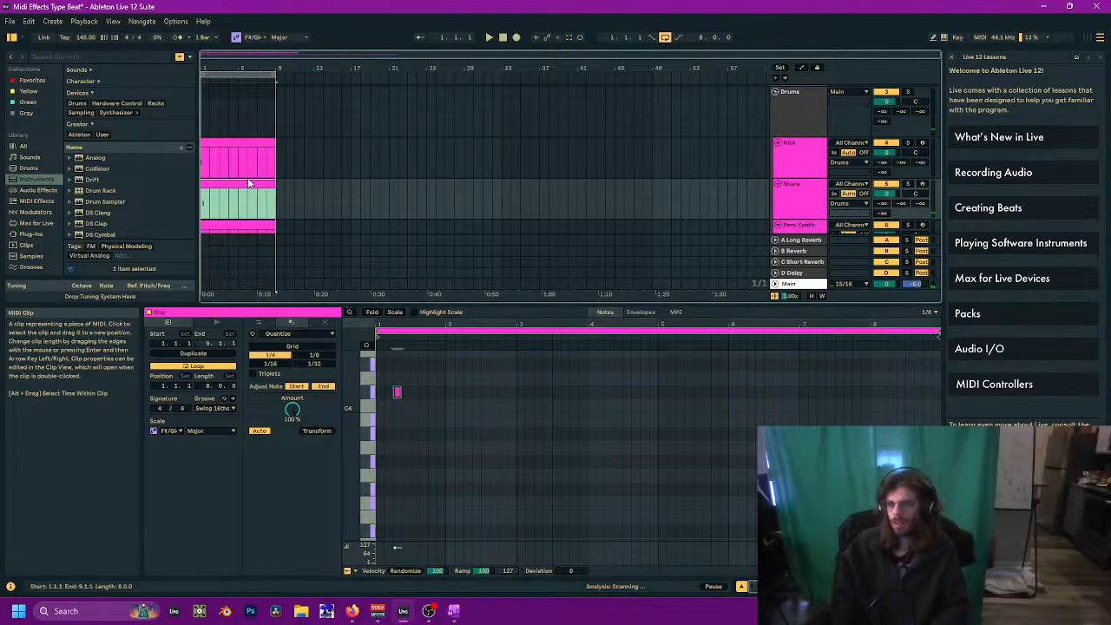
Step: Open the Kick clip and add eighth-note F#0 hits at 1.2.3 and 1.3.3
click(239, 144)
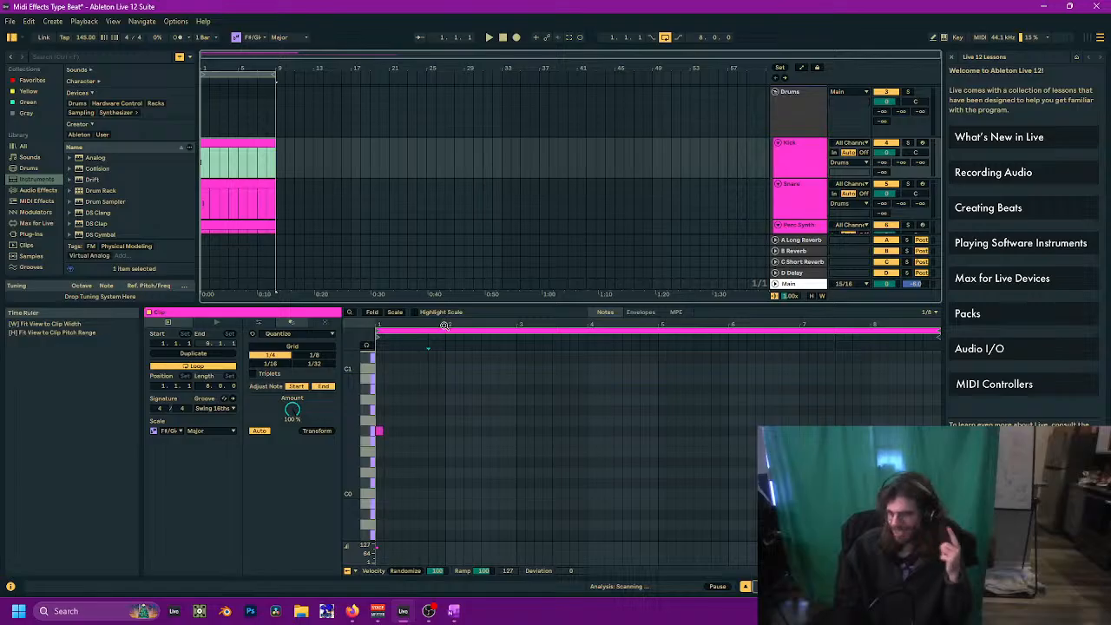
drag(444, 326, 460, 415)
key(space)
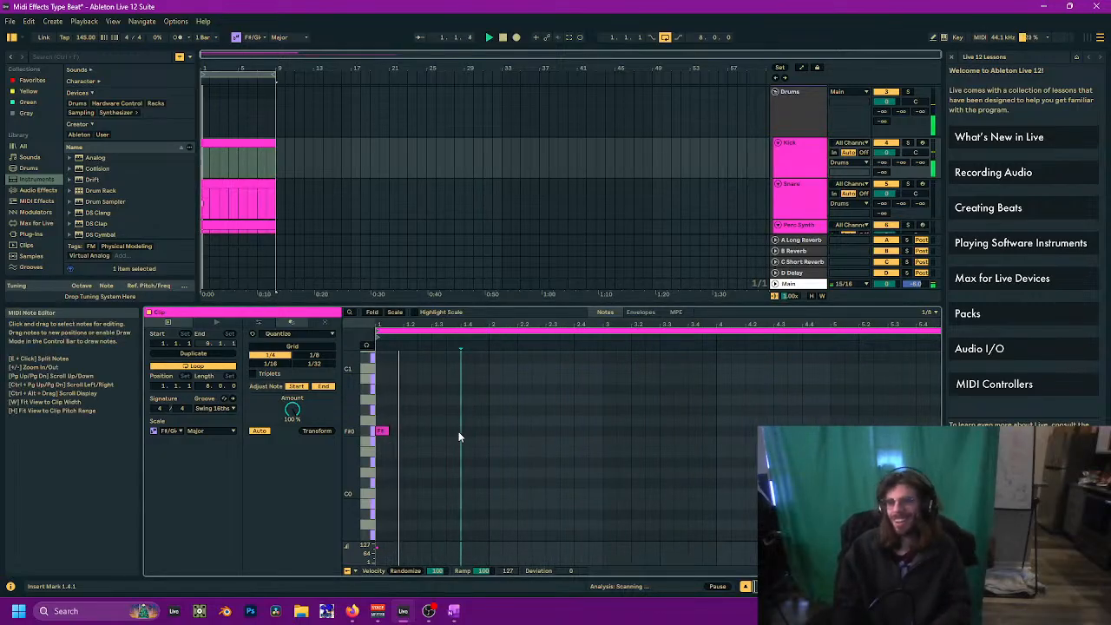
double_click(432, 430)
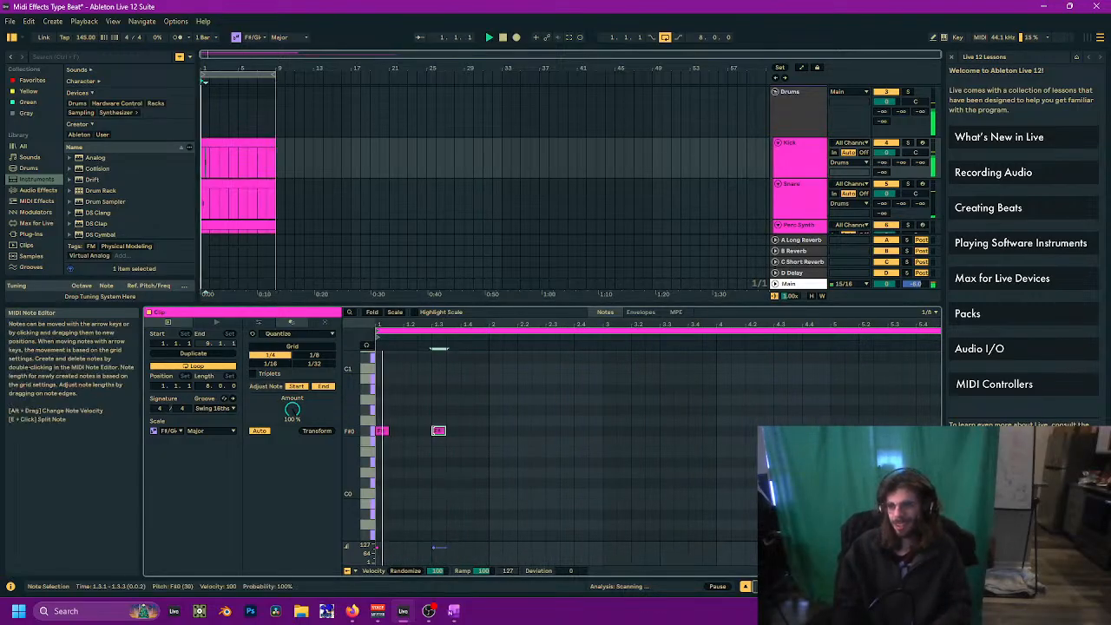
key(Left)
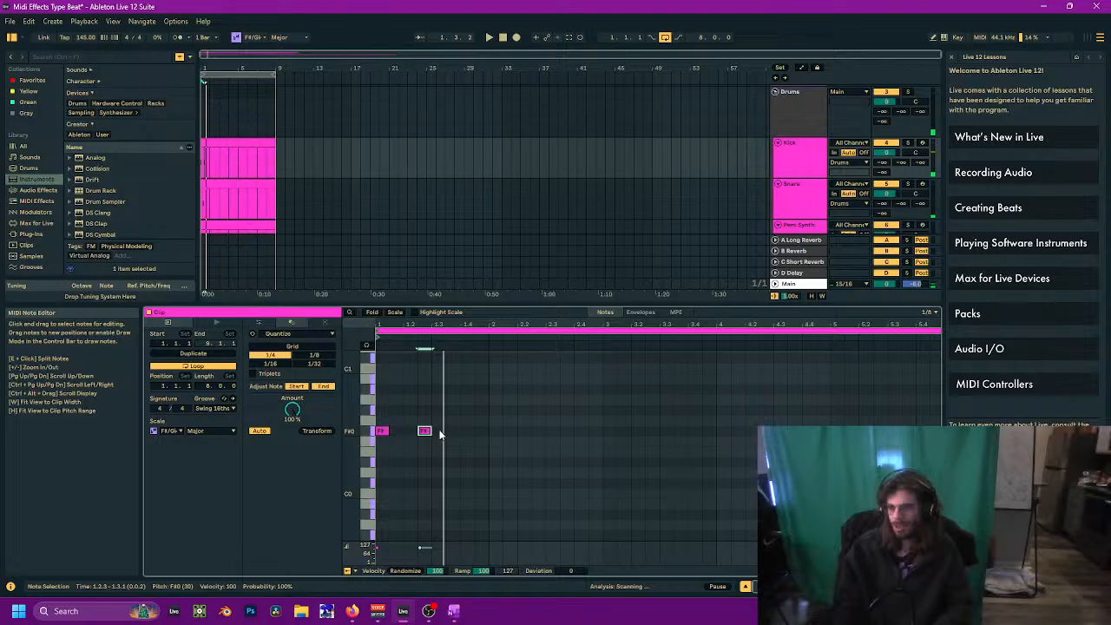
double_click(441, 431)
drag(440, 433, 454, 432)
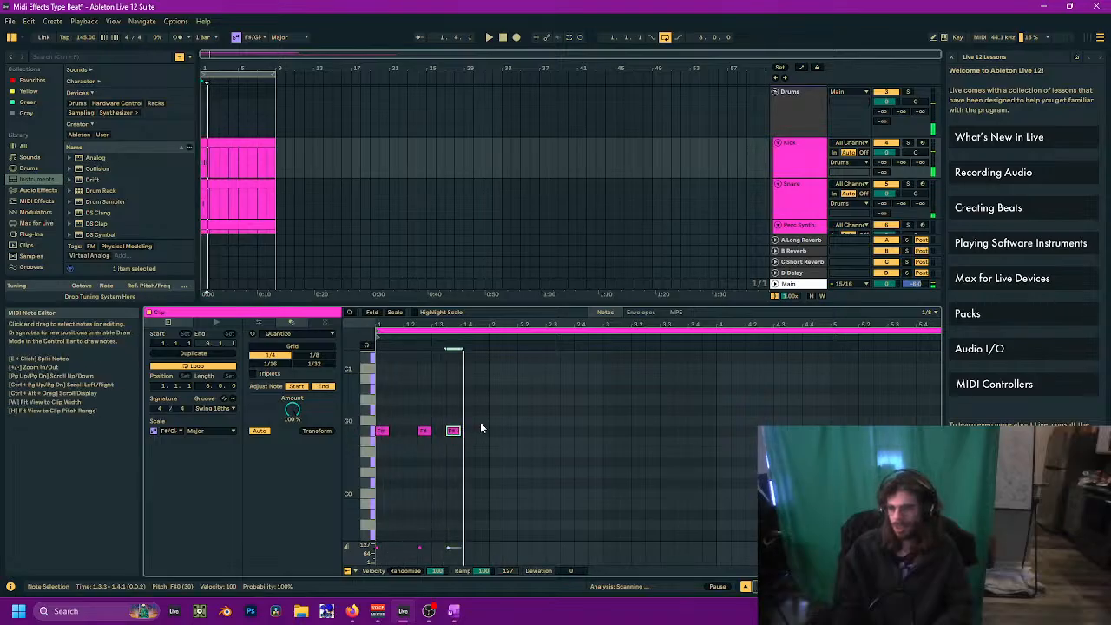
Step: Open the Snare clip and add an eighth-note C#4 hit at 1.4.1 while listening to the pattern
click(248, 183)
click(400, 375)
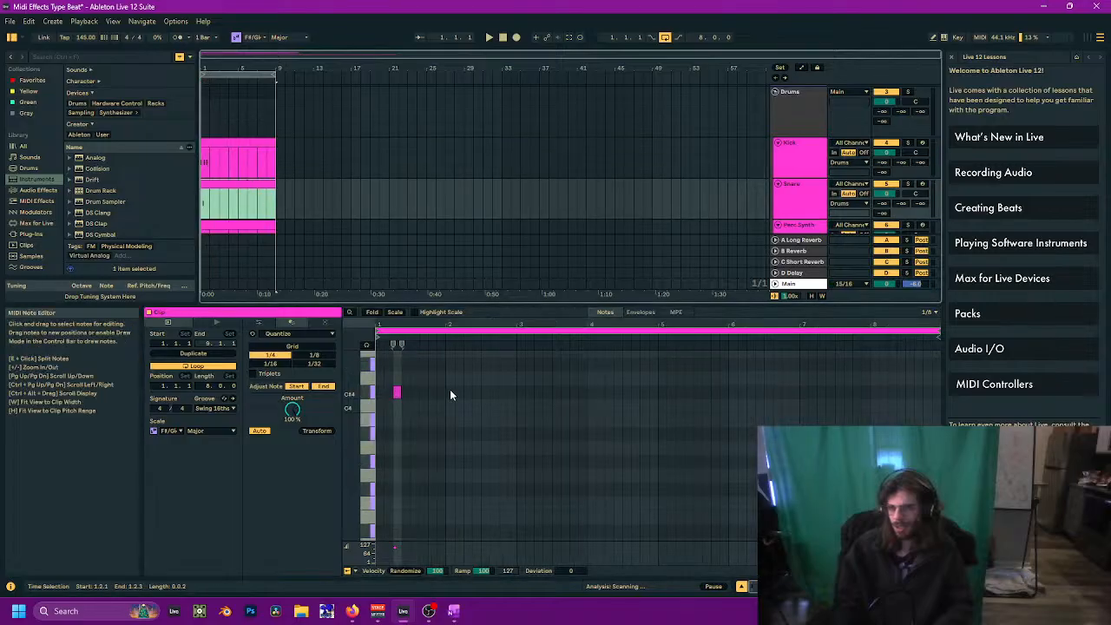
key(space)
double_click(433, 392)
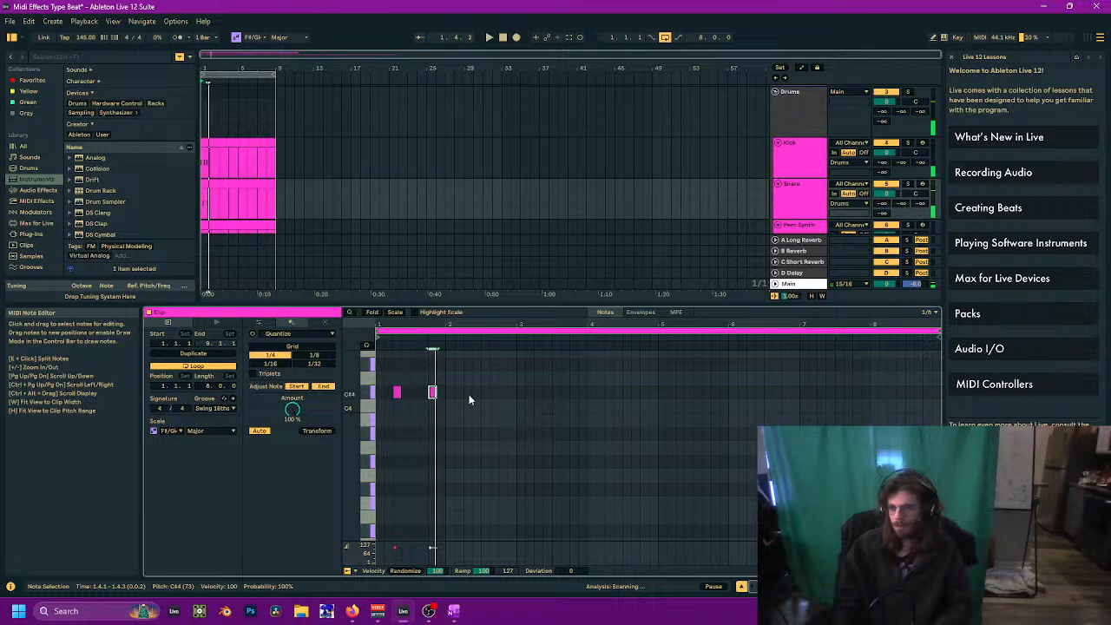
Step: Extend the Kick clip into bar 2 with eighth-note F#0 hits at 2.1.1, 2.3.1 and 2.4.1
click(230, 143)
key(space)
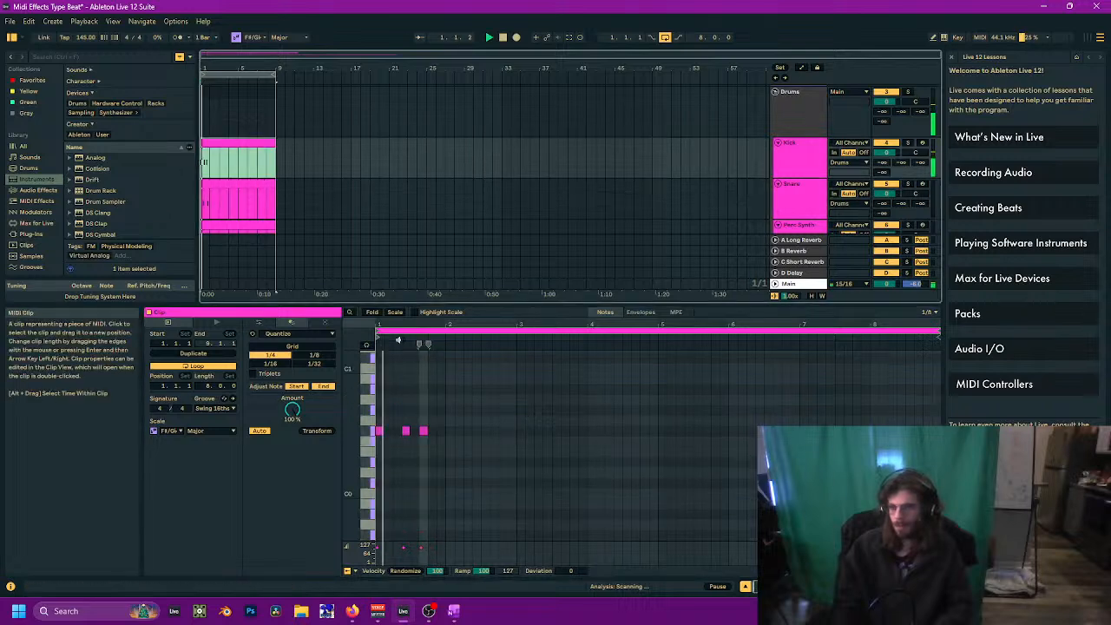
double_click(449, 430)
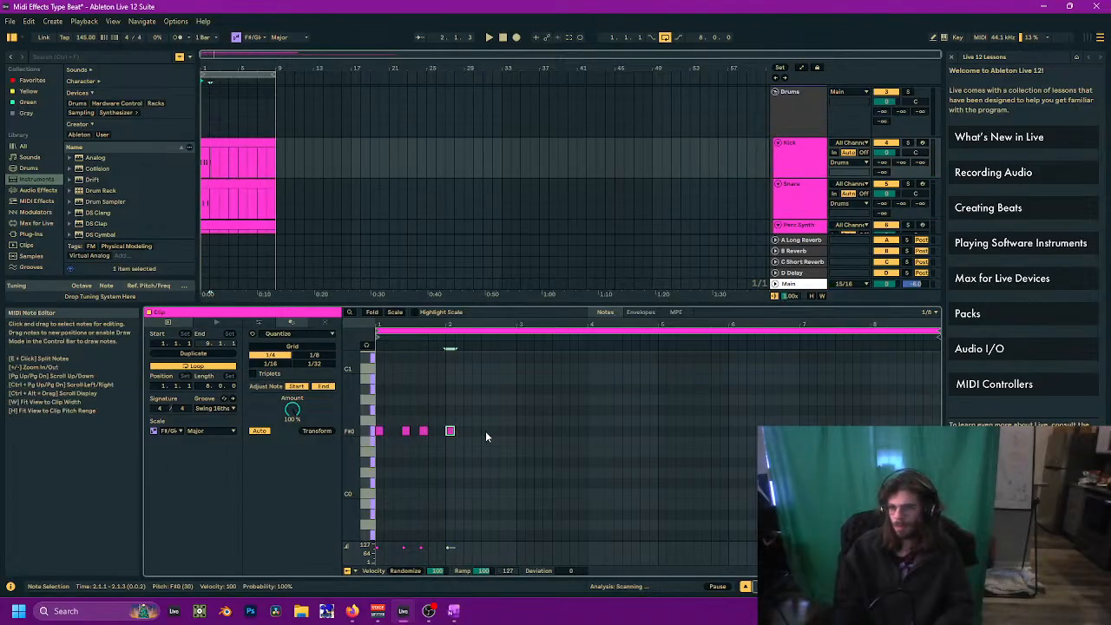
double_click(486, 431)
key(space)
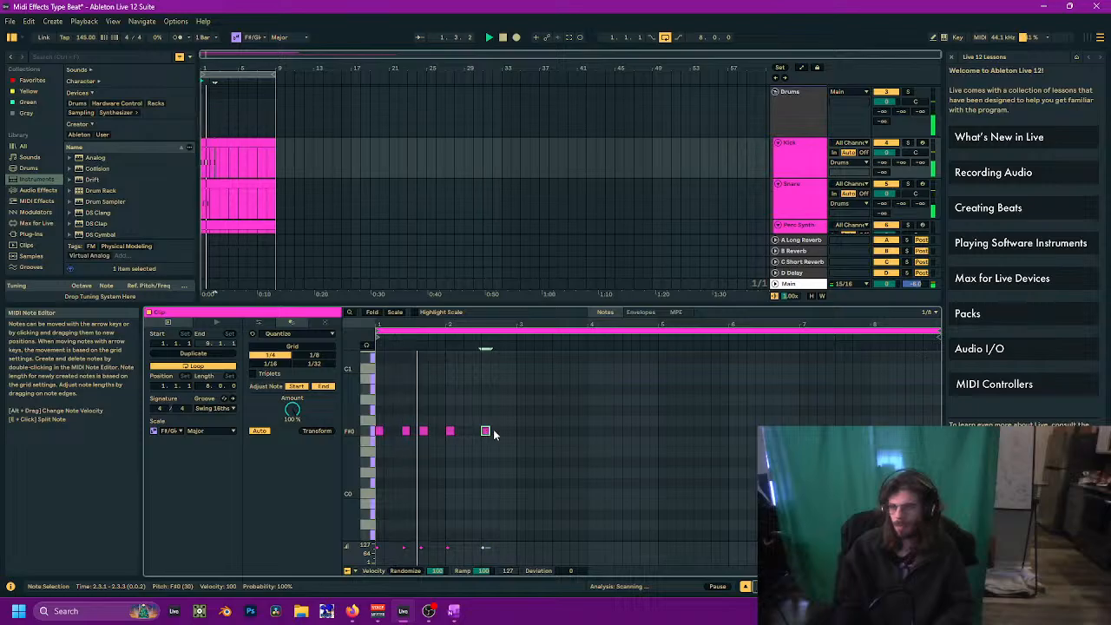
double_click(503, 430)
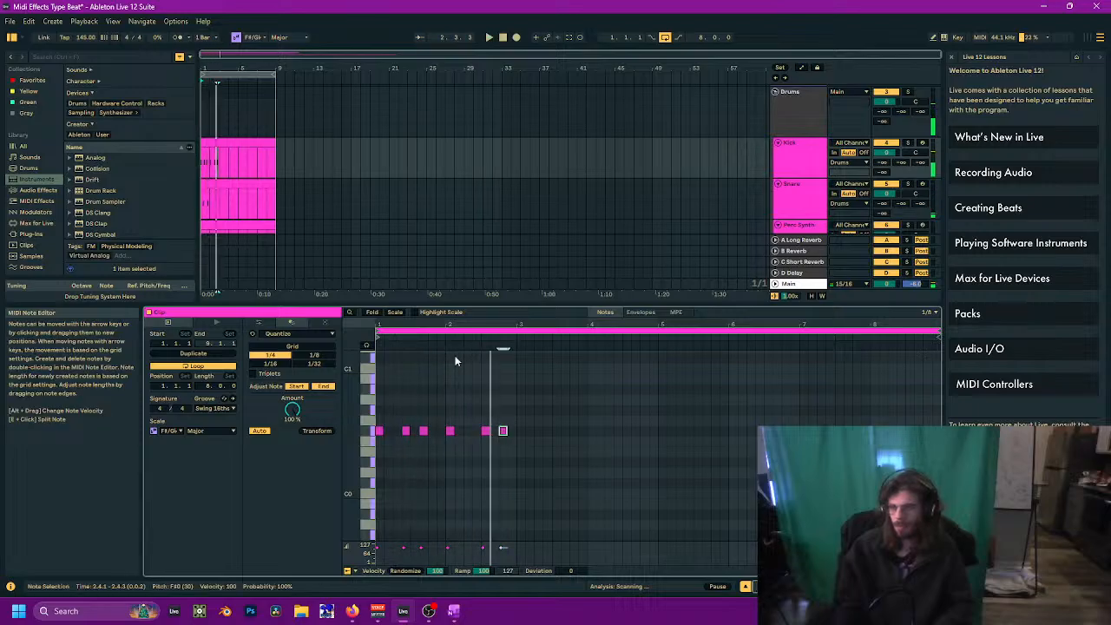
Step: Add an eighth-note C#4 hit at 2.2.1 in the Snare clip and play it back
click(246, 198)
key(space)
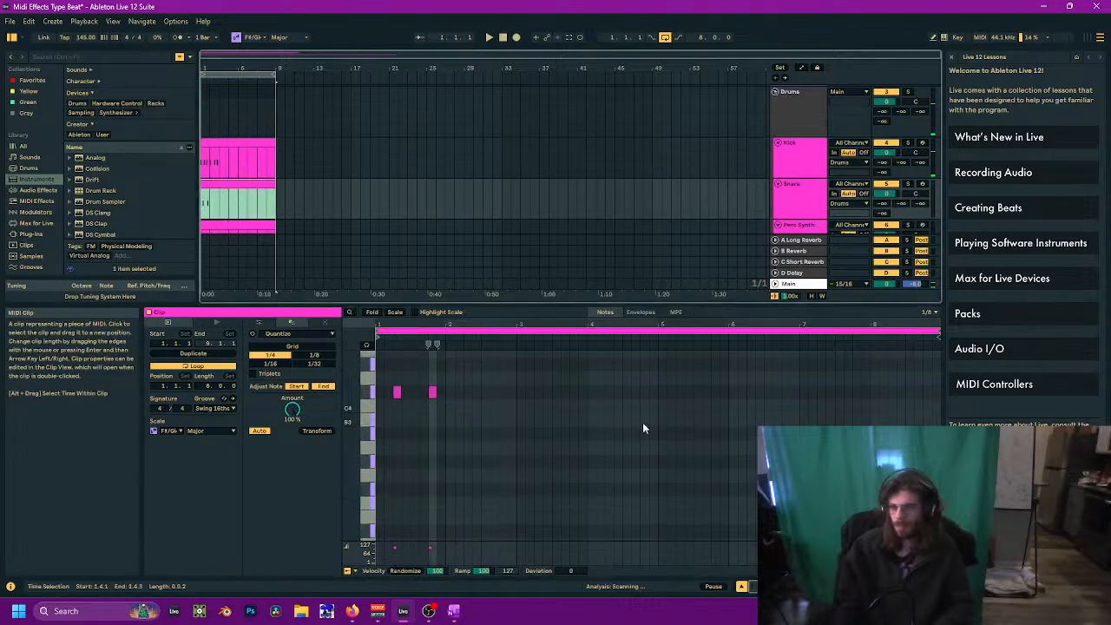
double_click(467, 394)
key(space)
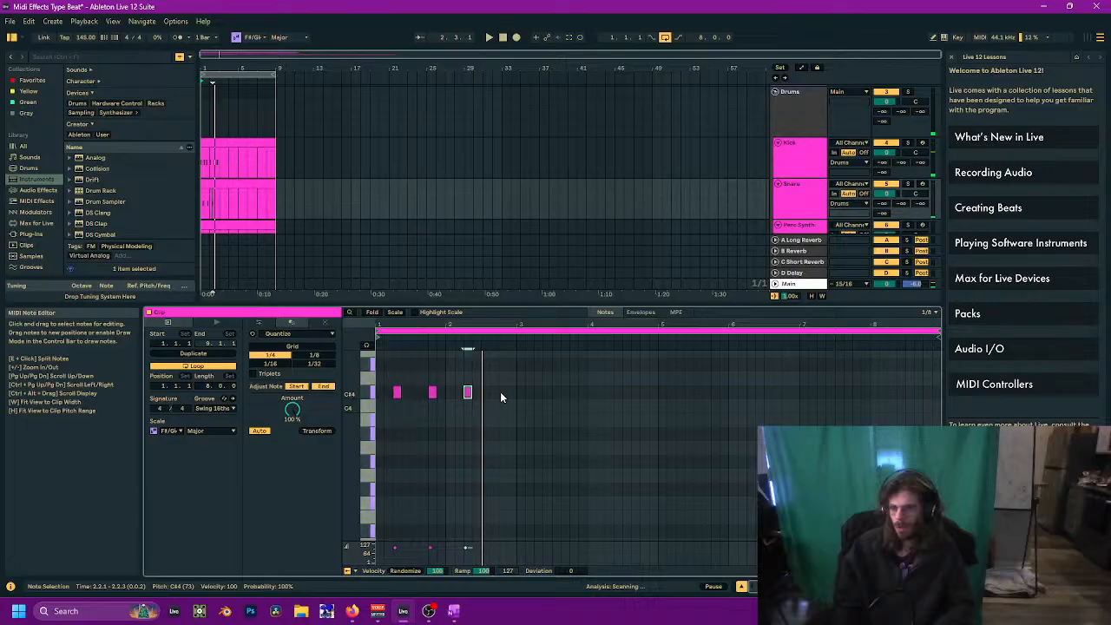
Step: Try eighth-note C#4 snare hits at 2.3.3 and 2.4.3 with playback, and remove both
key(space)
double_click(501, 392)
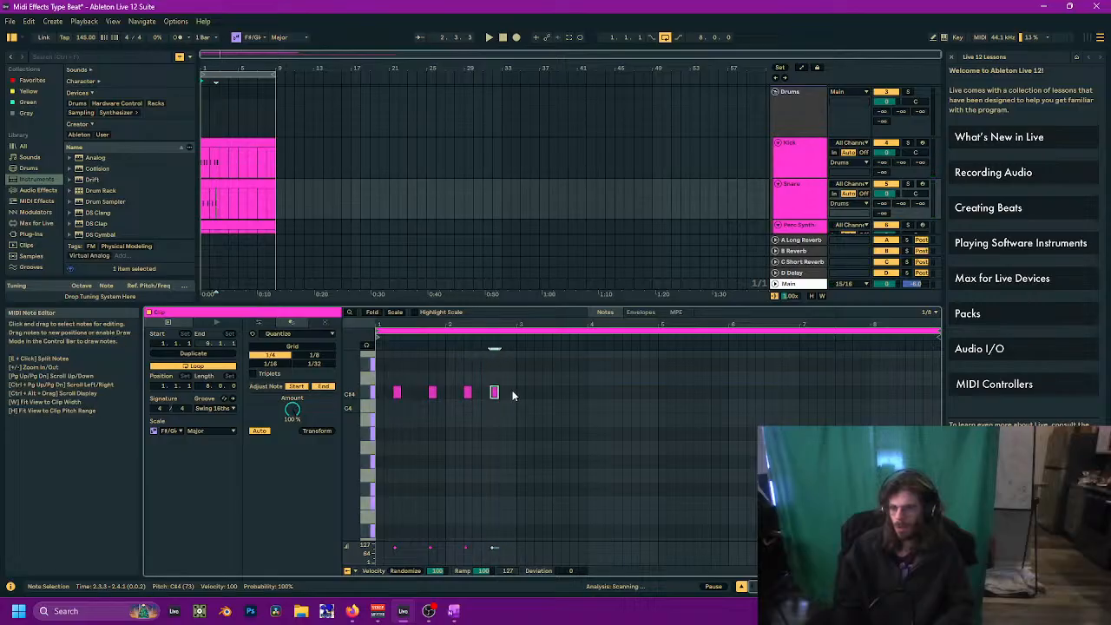
double_click(512, 392)
key(space)
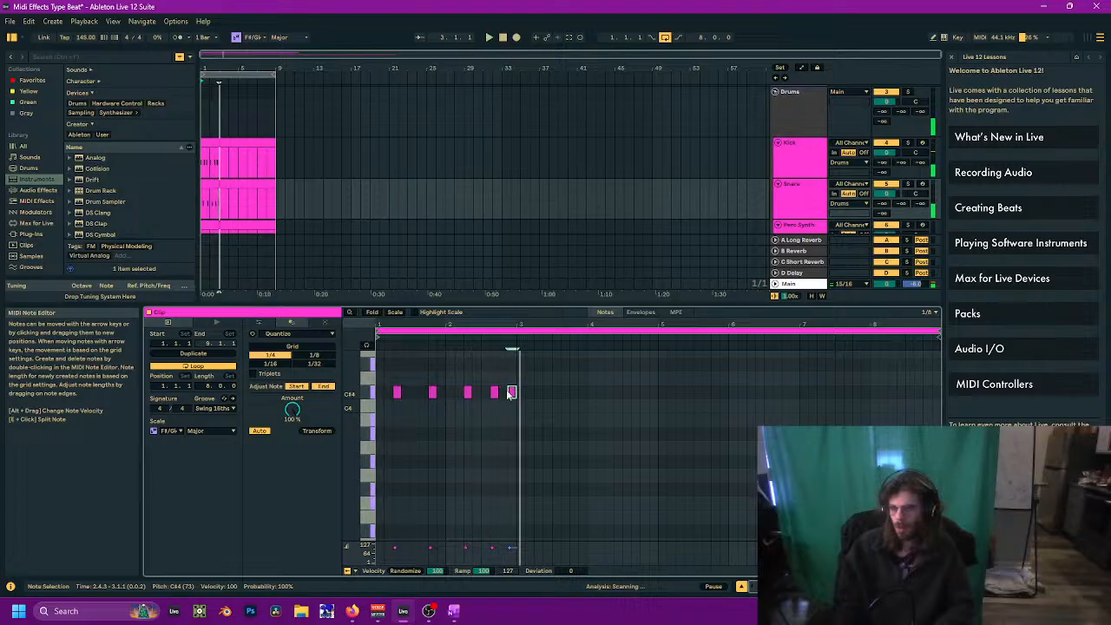
click(495, 393)
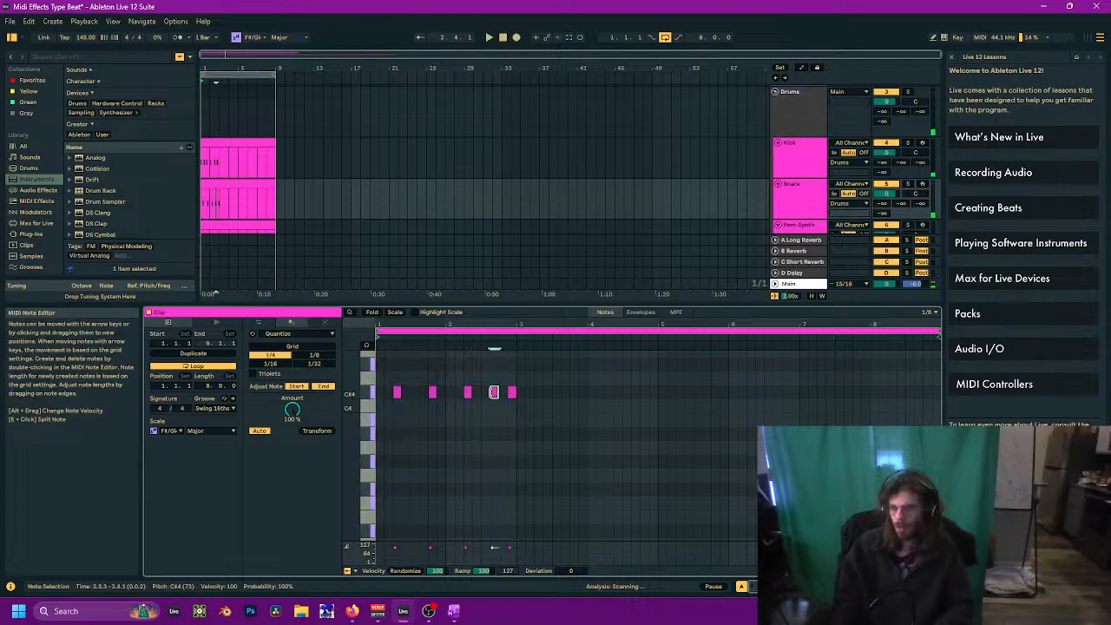
double_click(511, 393)
double_click(496, 393)
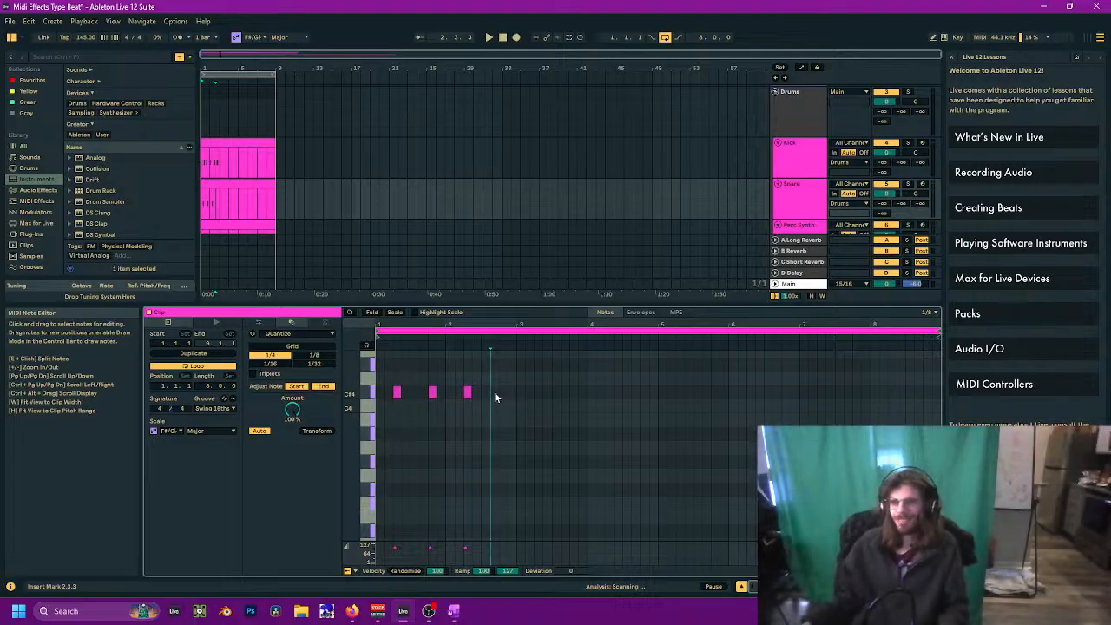
Step: Play the pattern, delete the Kick clip's F#0 hit at 2.4.1 and move its 2.3.1 hit to 2.3.3
key(space)
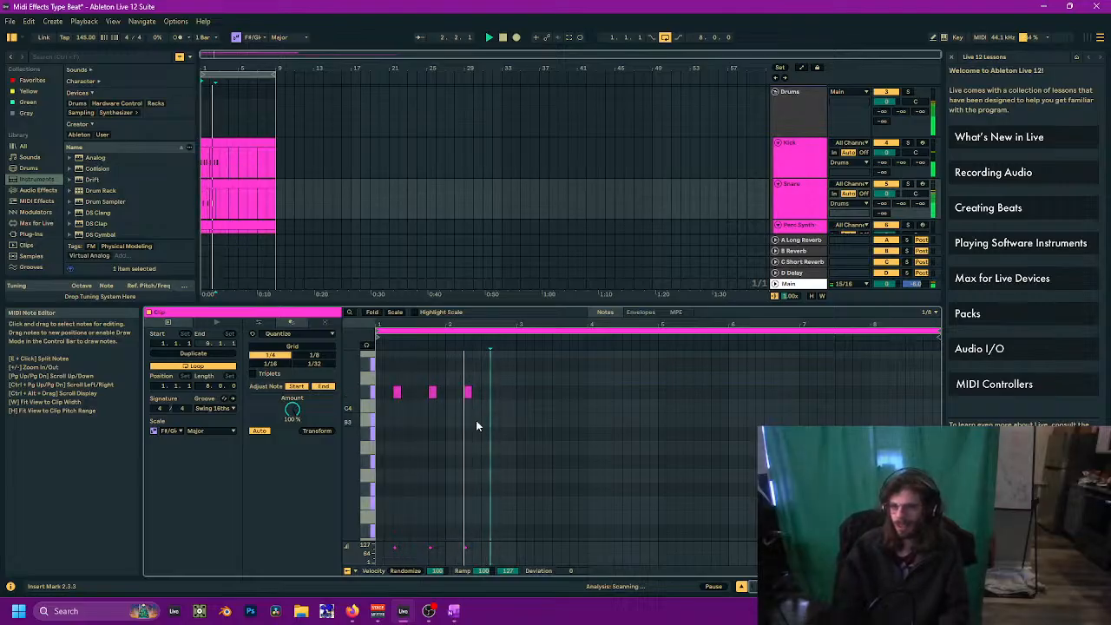
key(space)
click(240, 149)
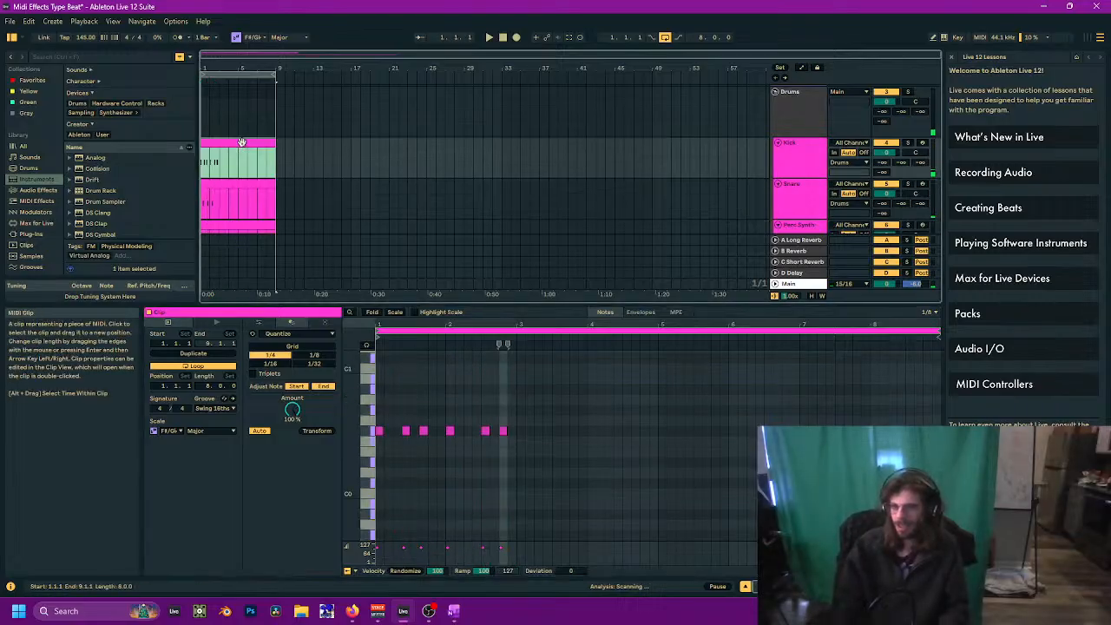
click(509, 434)
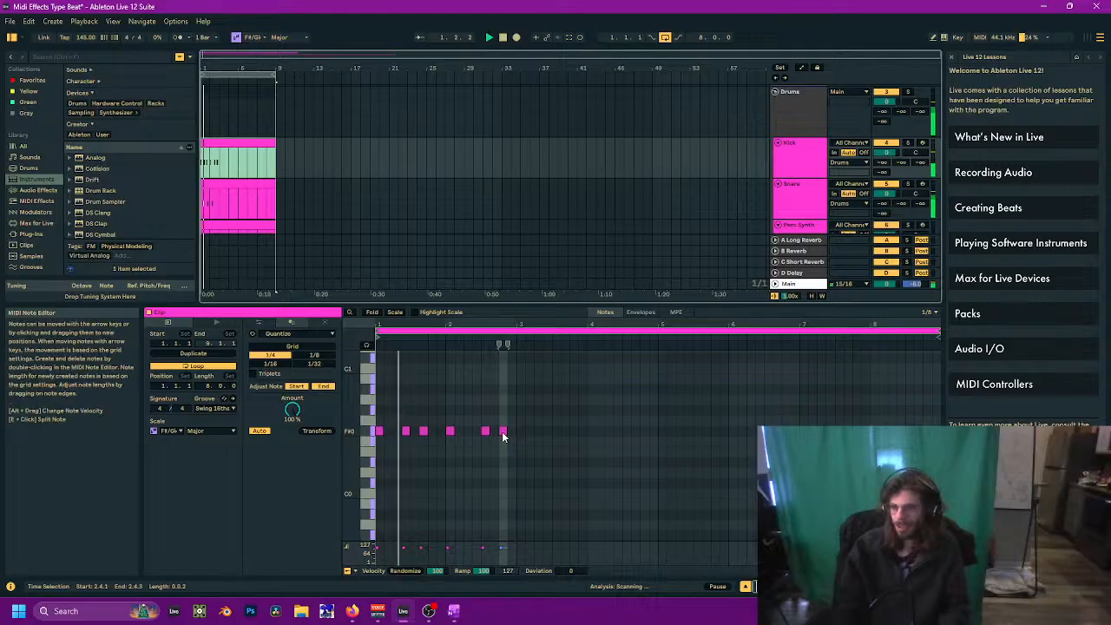
double_click(502, 431)
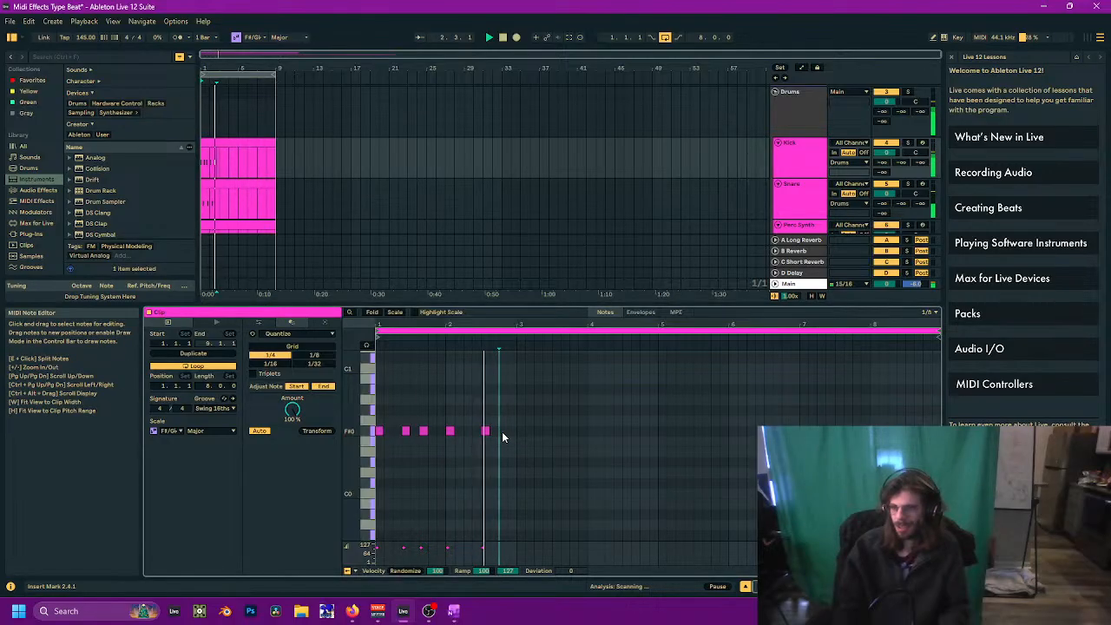
key(space)
drag(486, 431, 495, 431)
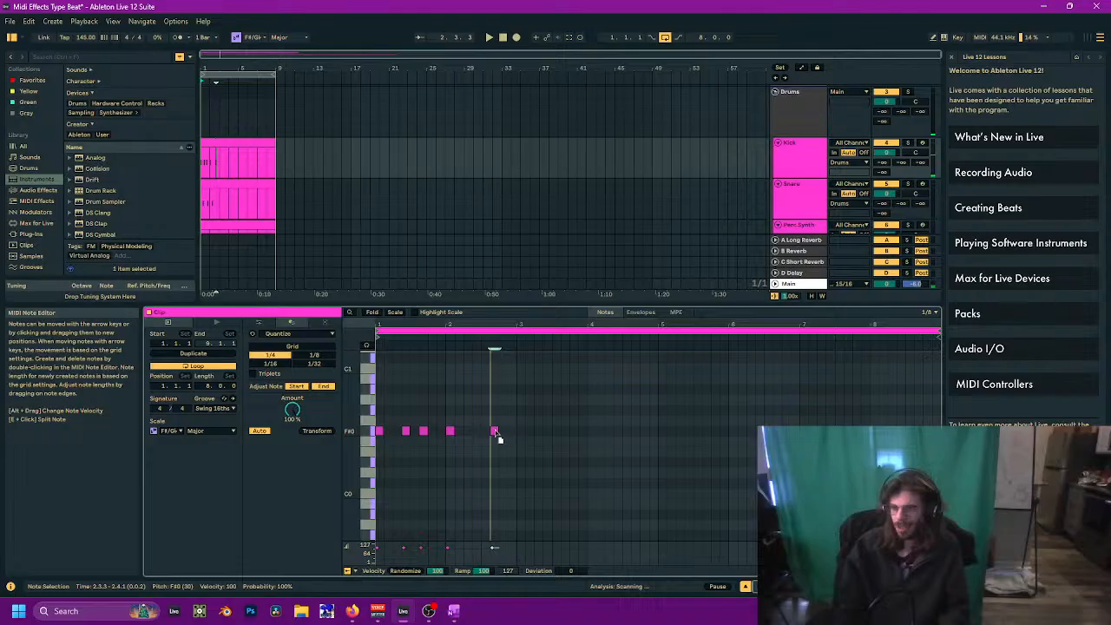
Step: Add an eighth-note C#4 hit at 2.4.1 in the Snare clip during playback
click(212, 187)
key(space)
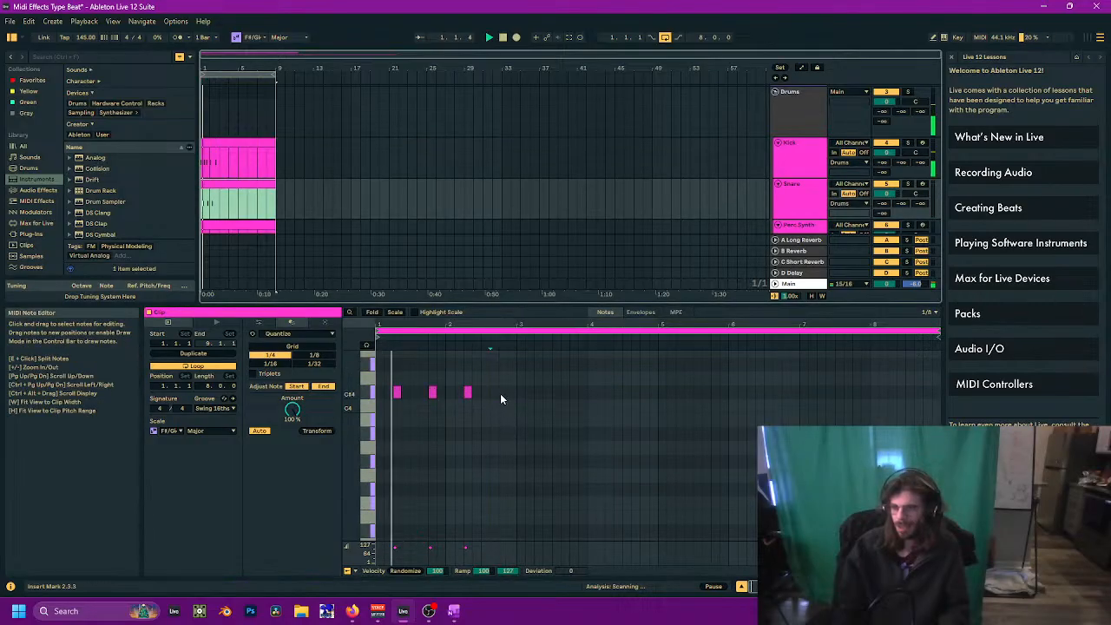
double_click(501, 392)
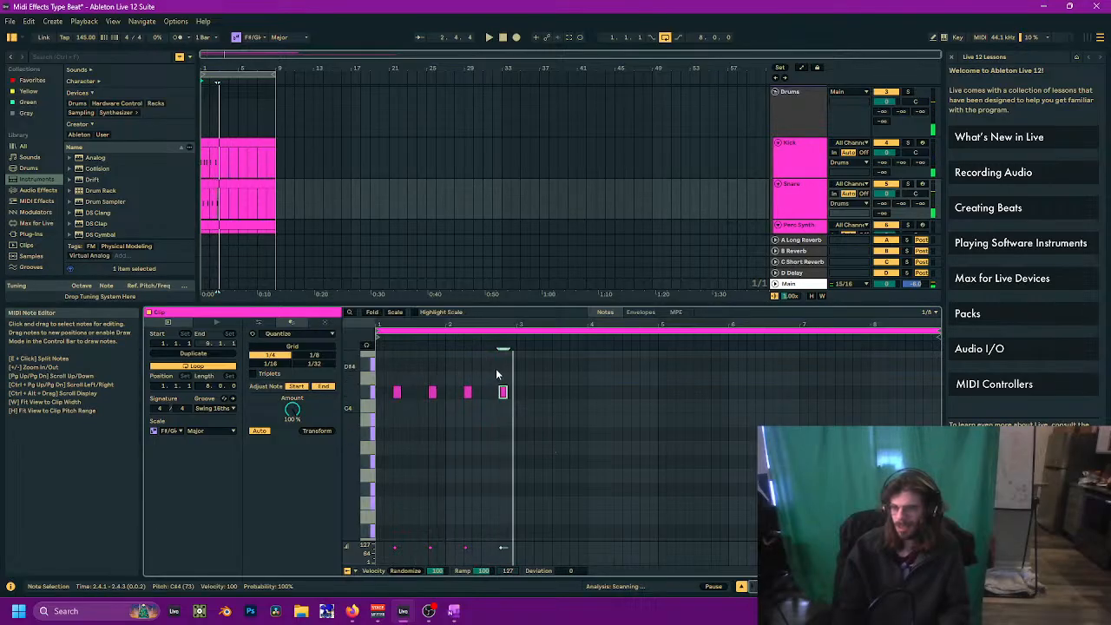
Step: Add an eighth-note F#0 hit at 2.4.3 in the Kick clip
click(235, 149)
key(space)
double_click(511, 431)
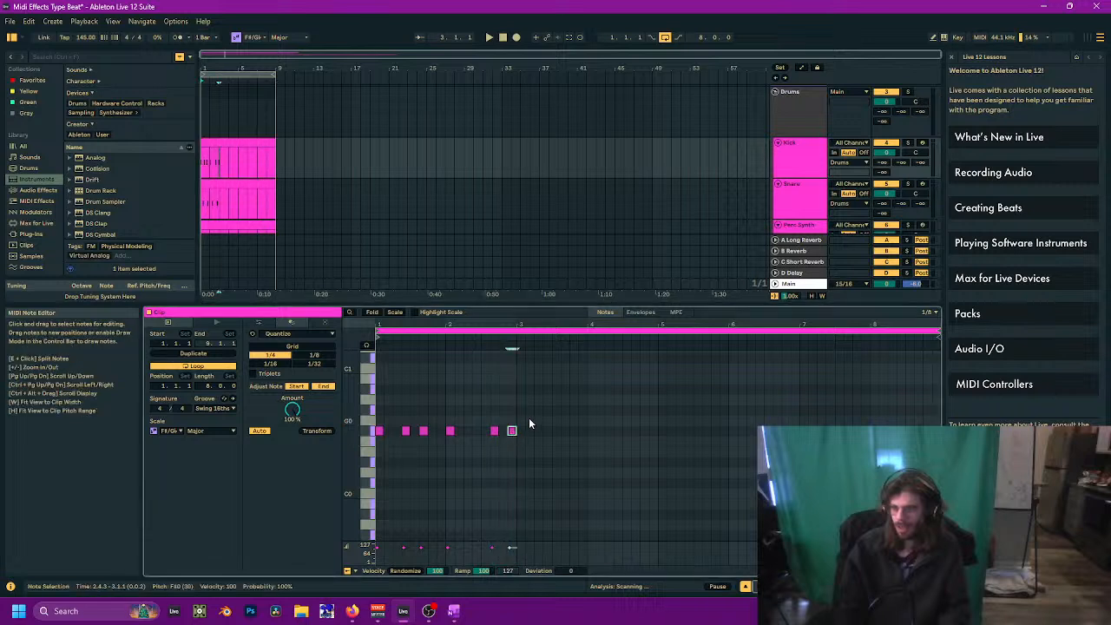
Step: Duplicate the two-bar kick pattern into bars 3 and 4 and add an eighth-note F#0 hit at 3.1.3
key(ctrl+a)
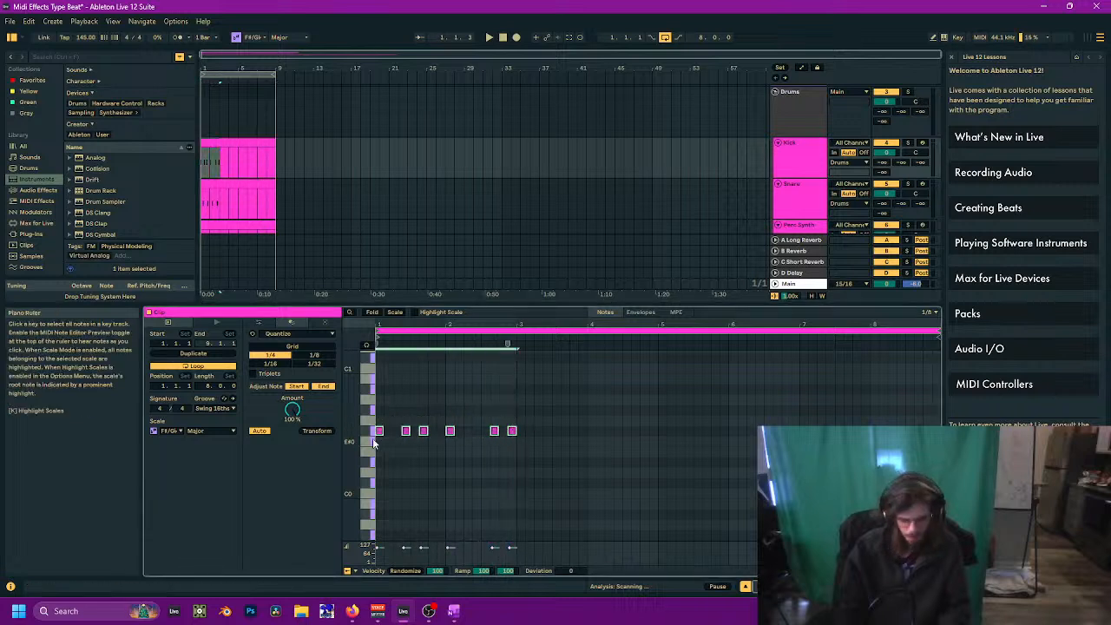
key(ctrl+d)
key(space)
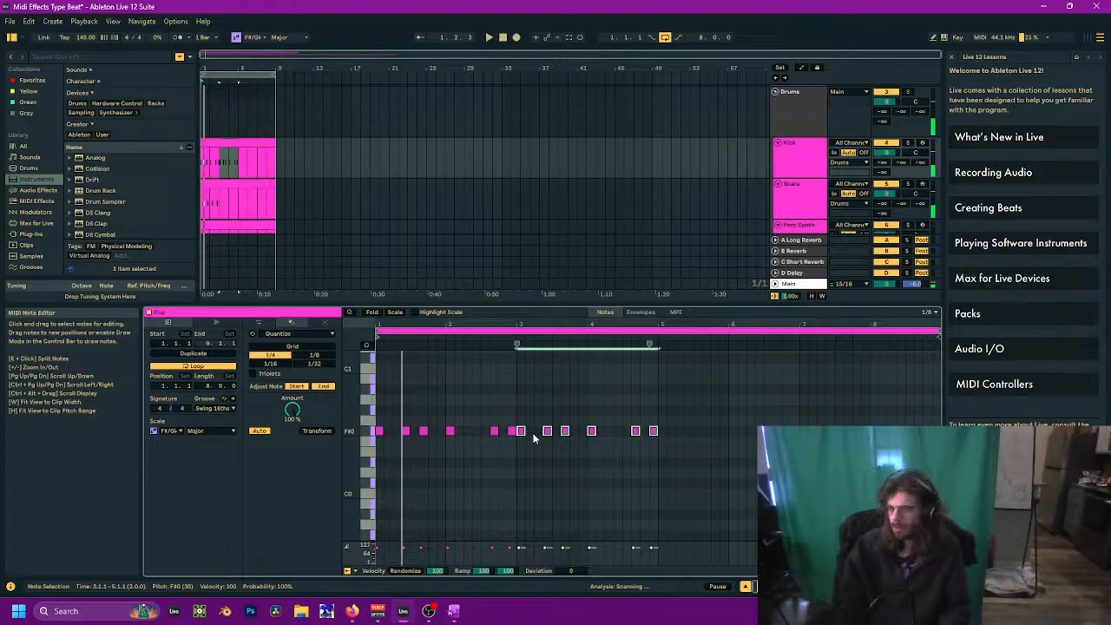
click(533, 434)
double_click(532, 431)
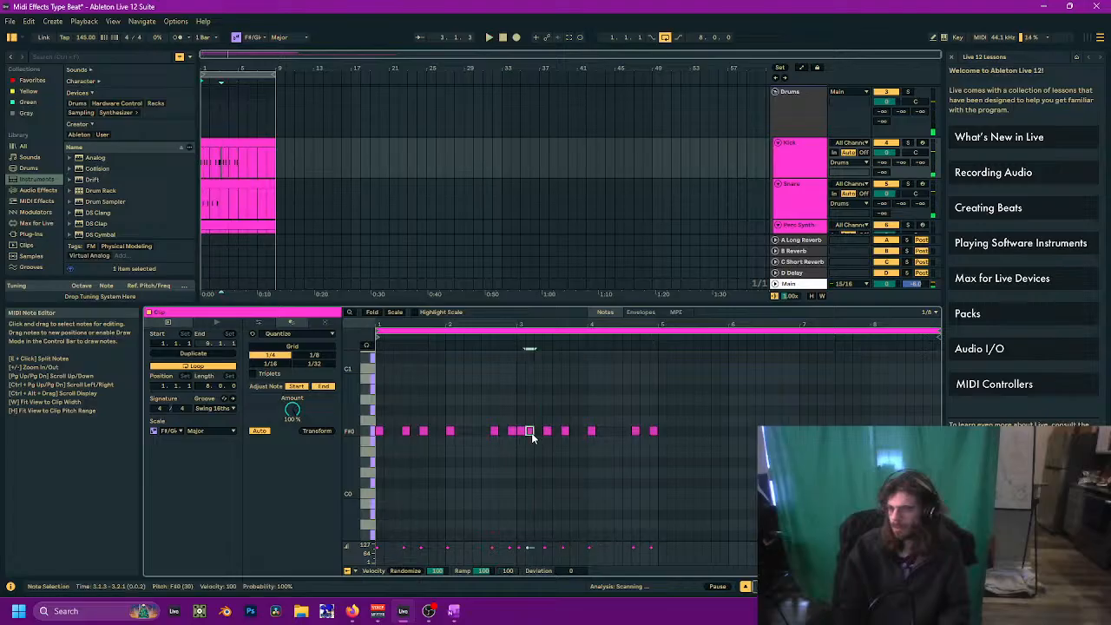
Step: Duplicate the Snare clip's two-bar pattern into bars 3 and 4 and play it back
click(244, 186)
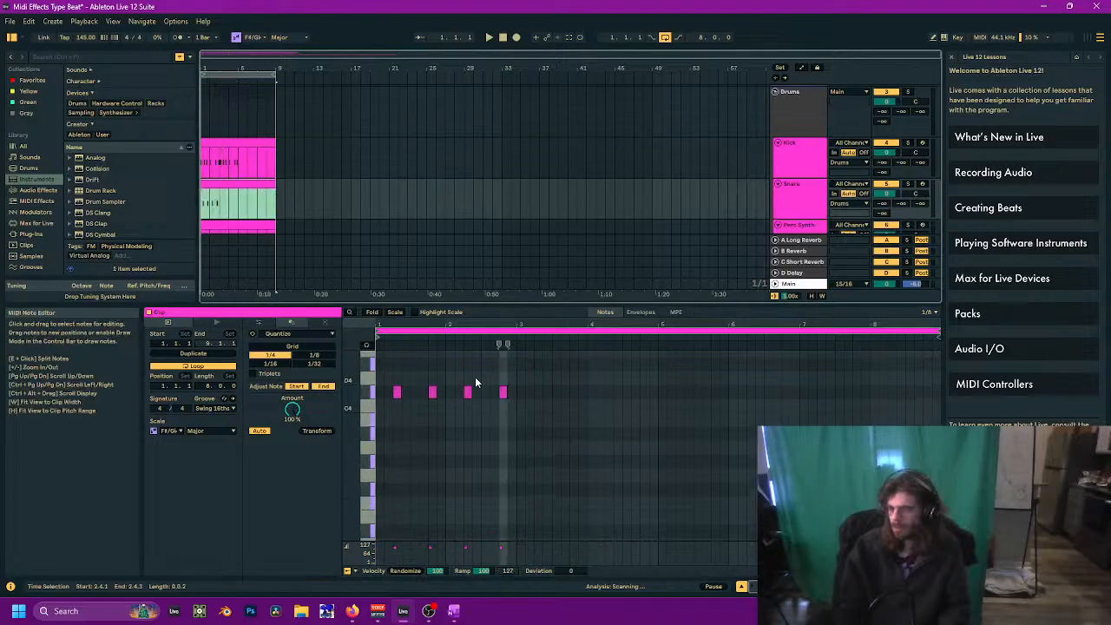
drag(511, 363, 375, 413)
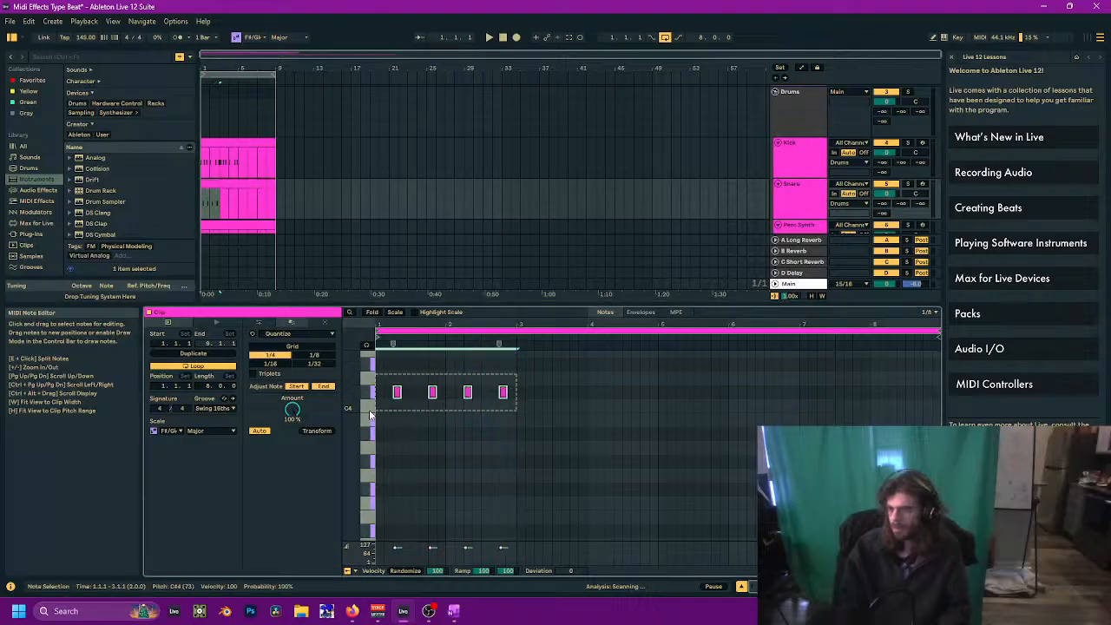
key(ctrl+d)
key(space)
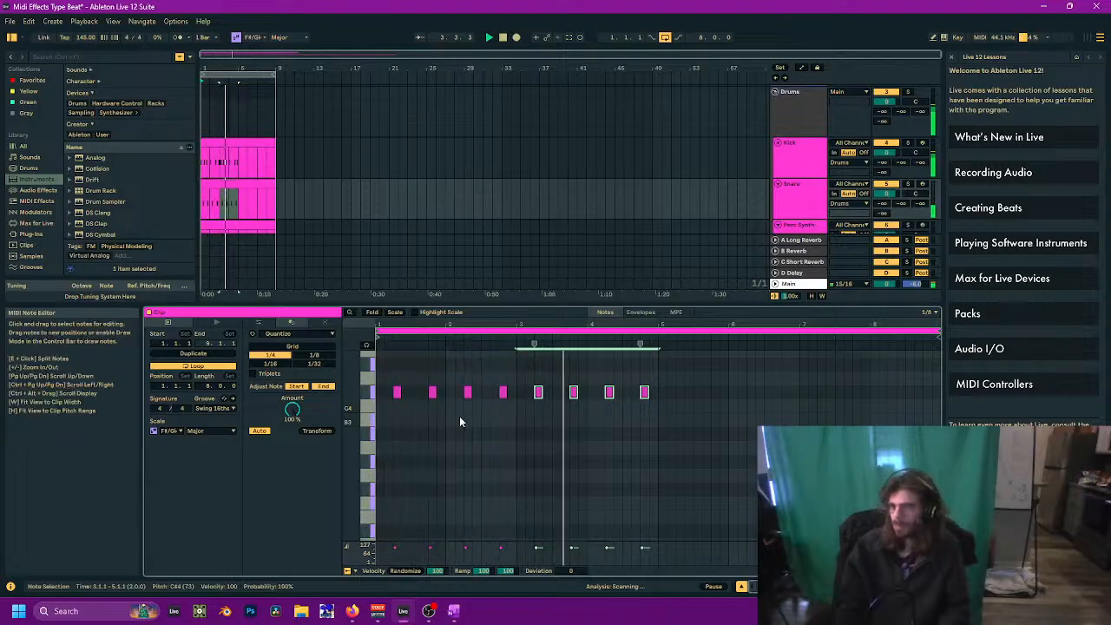
Step: Add an eighth-note C#4 snare hit at 4.4.3 and delete the Kick clip's F#0 hit at 4.4.3
click(508, 422)
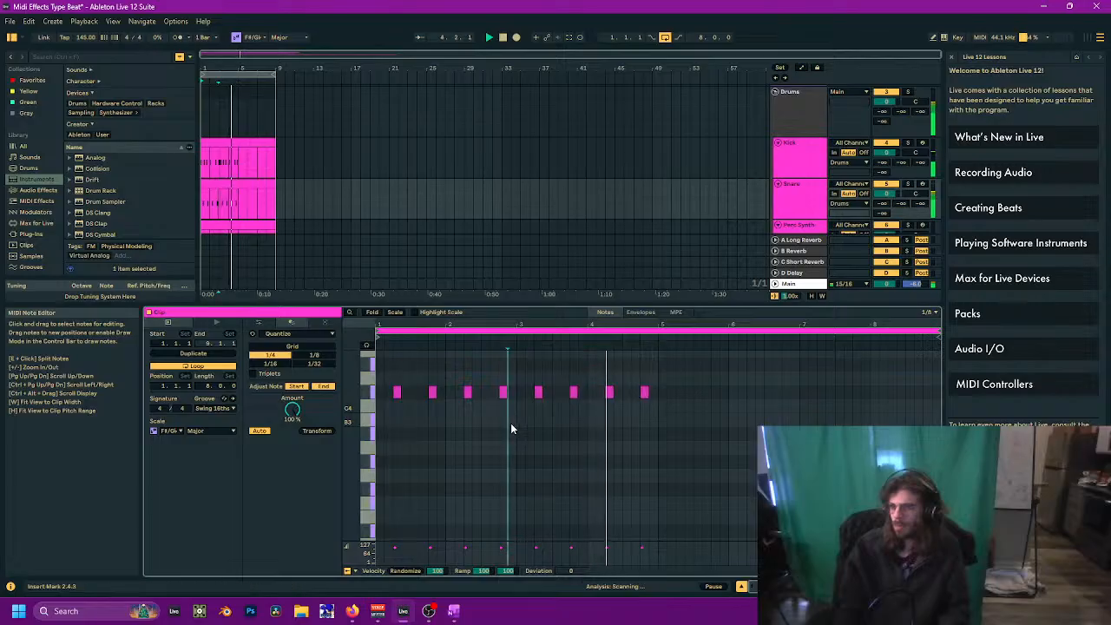
double_click(654, 392)
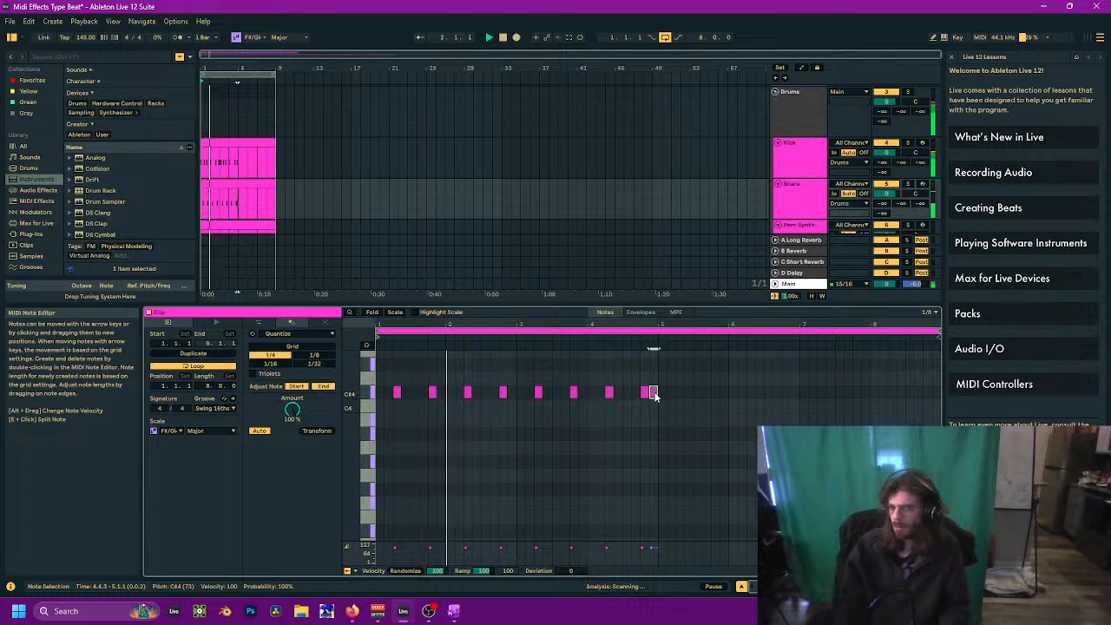
click(223, 158)
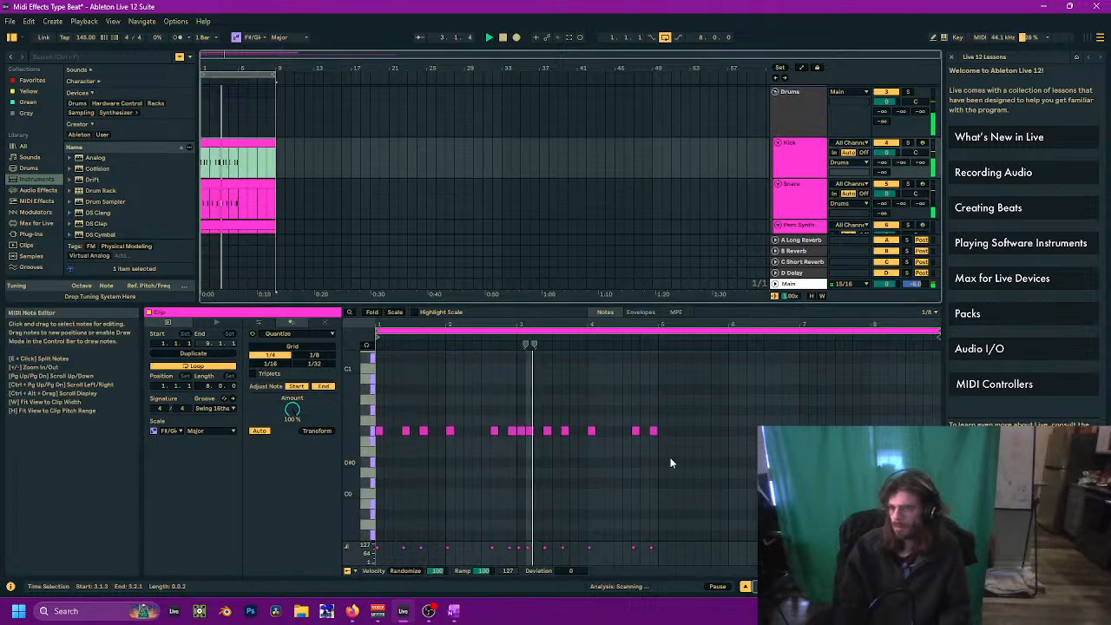
double_click(654, 432)
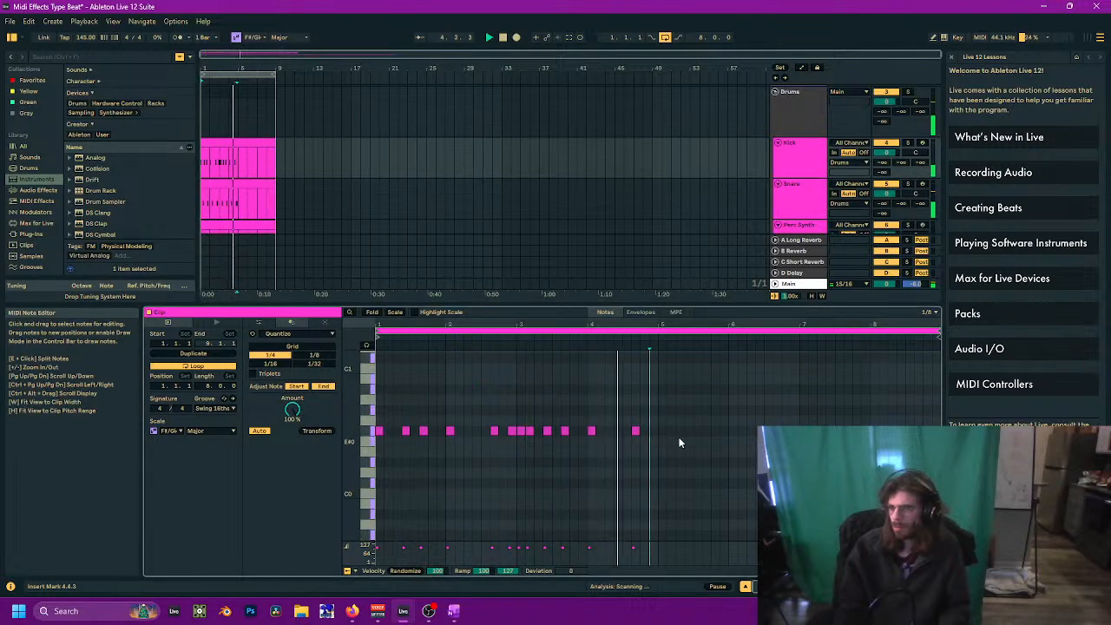
Step: Set the Snare clip's grid to 1/16 and replace the hit at 4.4.3 with sixteenth-note C#4 hits at 4.4.3 and 4.4.4
click(264, 212)
right_click(688, 381)
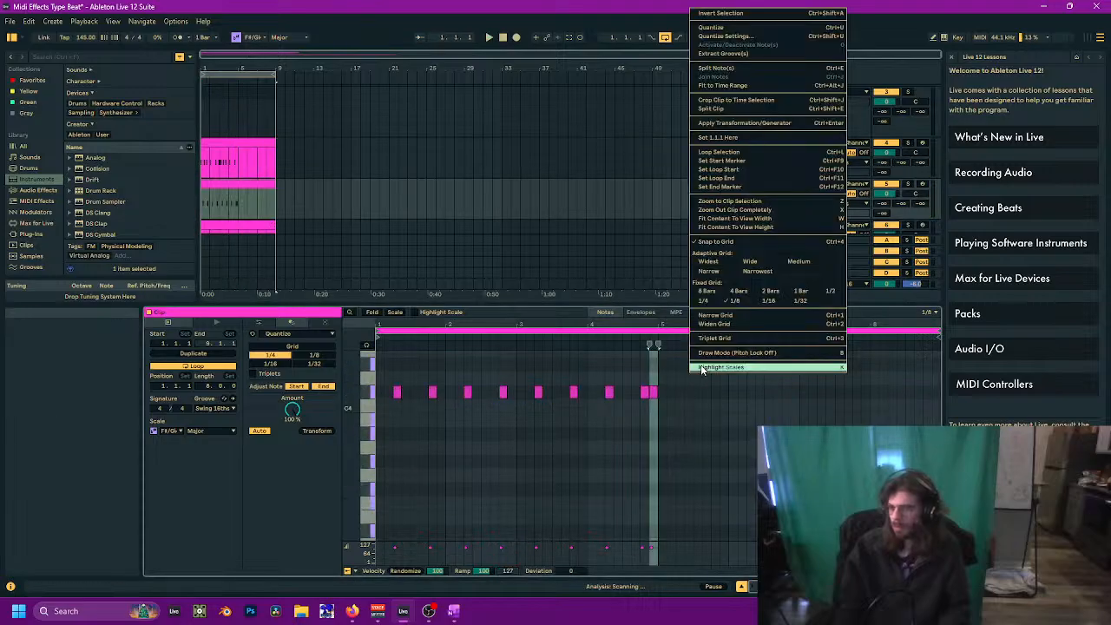
click(770, 301)
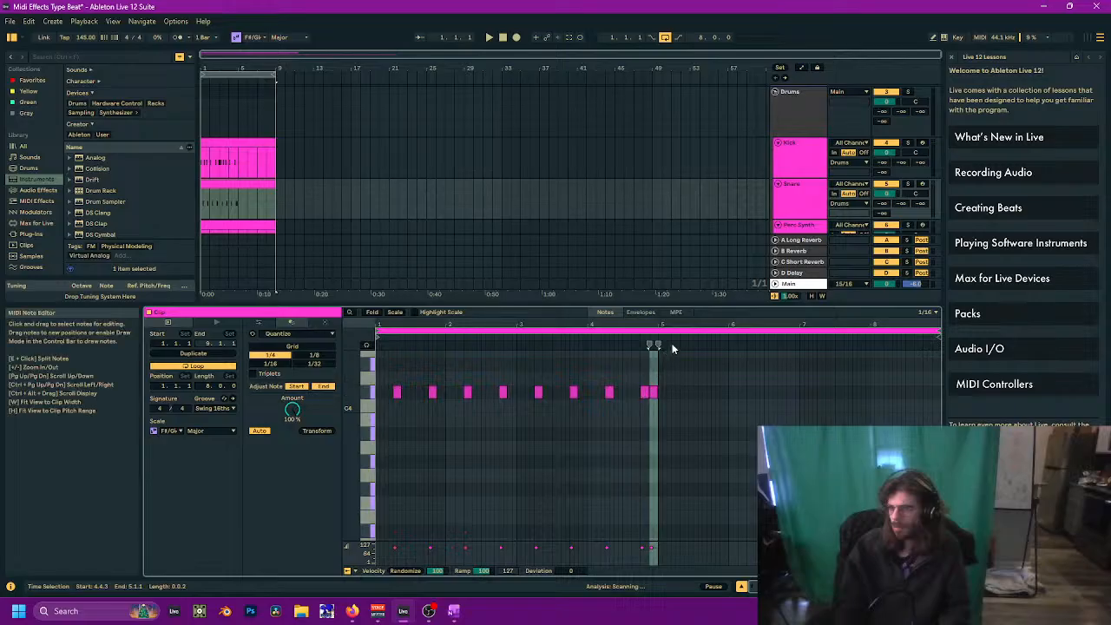
drag(580, 324, 559, 327)
double_click(566, 395)
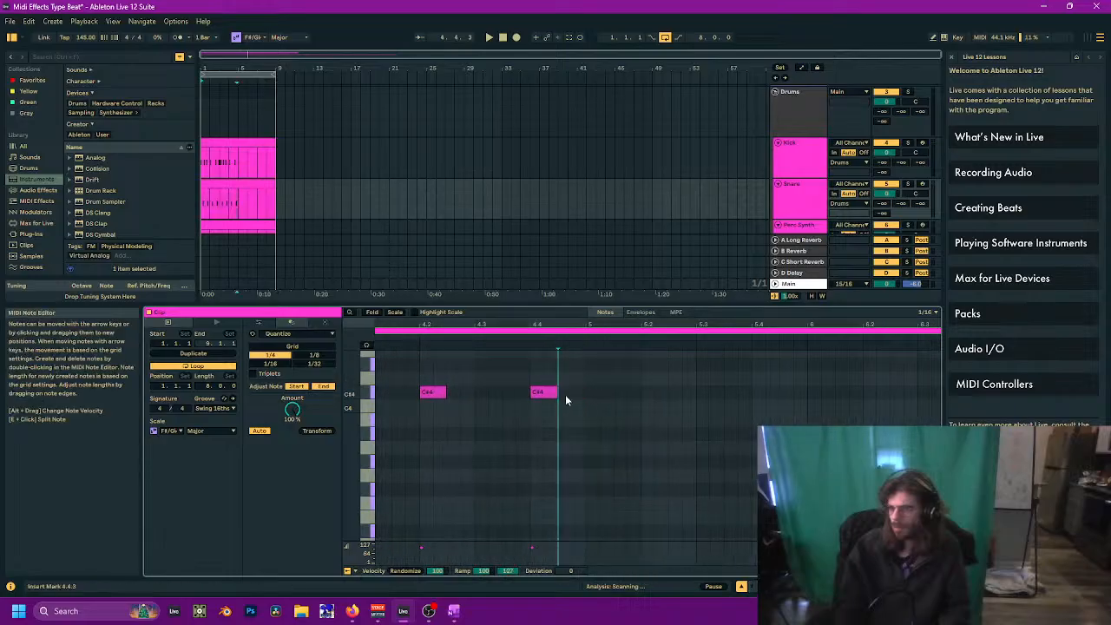
double_click(565, 395)
click(578, 396)
double_click(577, 392)
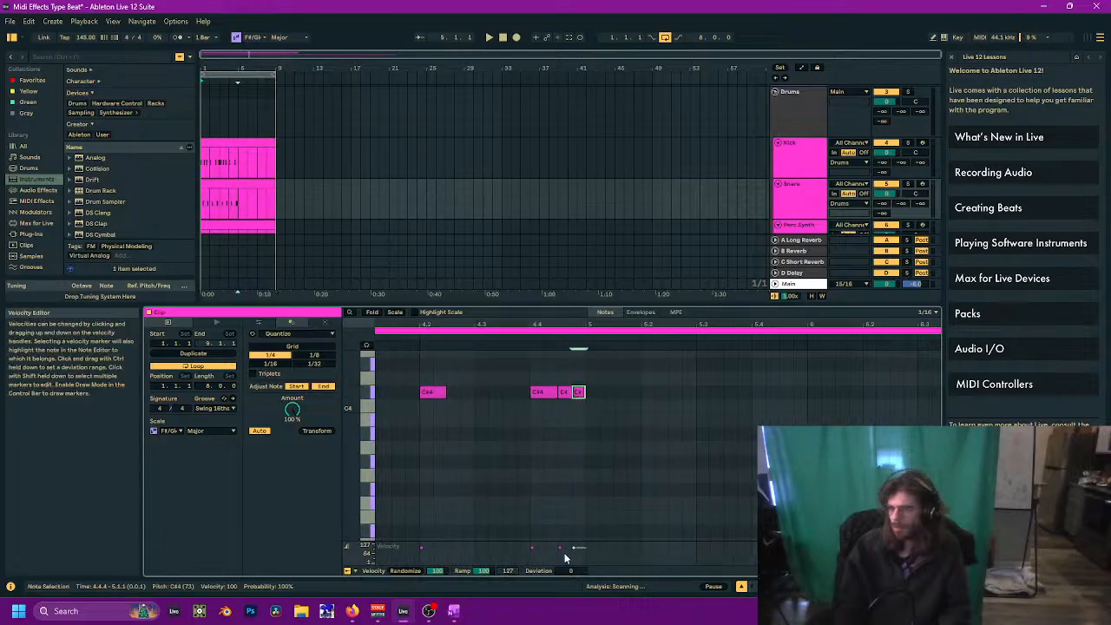
Step: Ramp the velocities of the two sixteenth-note snare hits from 57 to 81 and play the pattern
drag(483, 570, 483, 590)
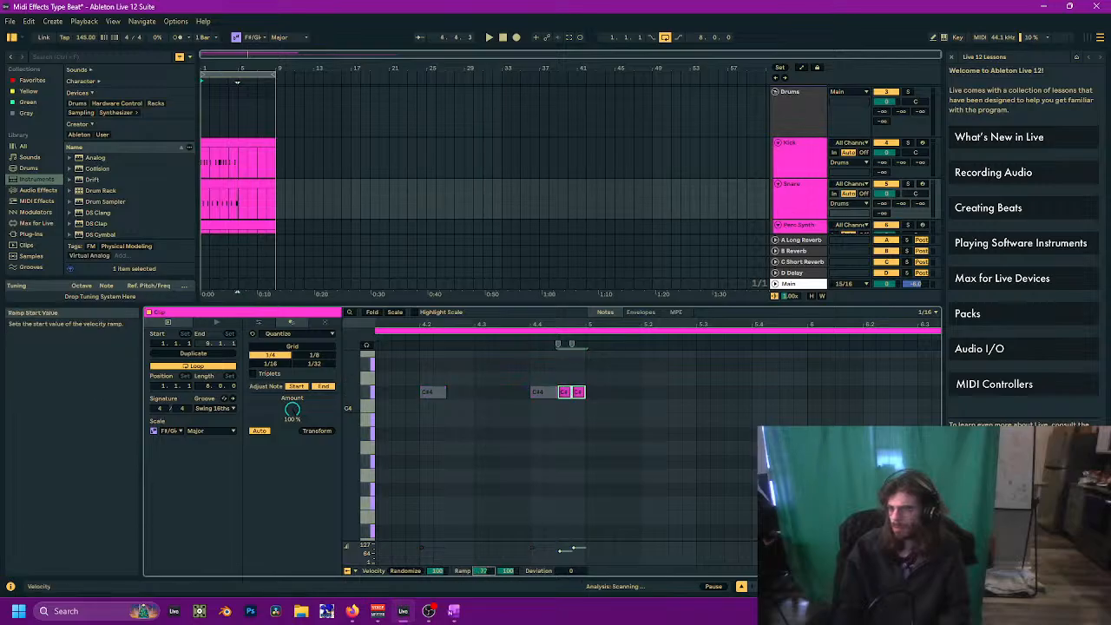
key(space)
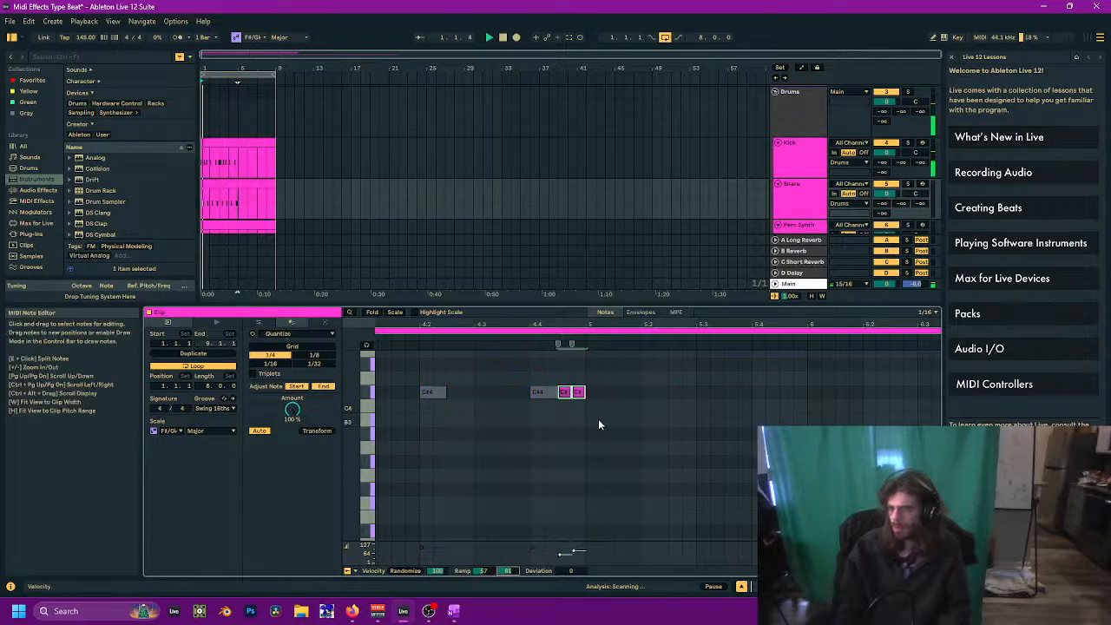
click(523, 445)
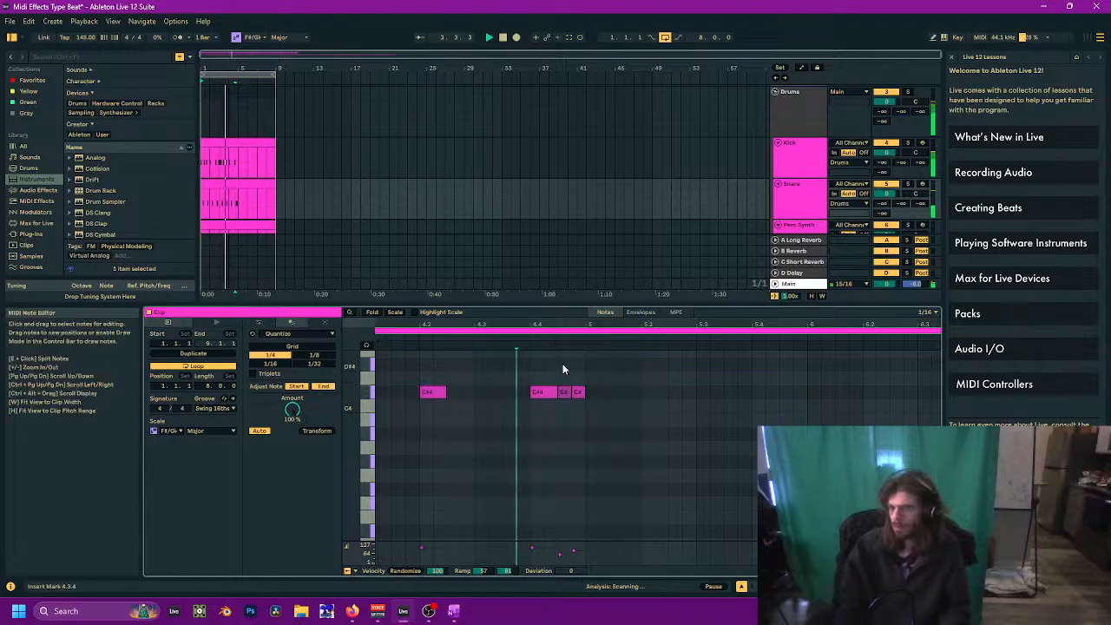
Step: Duplicate all snare notes from bars 1–4 into bars 5–8 and shift the copies so they start at 5.2.1
key(ctrl+a)
key(ctrl+d)
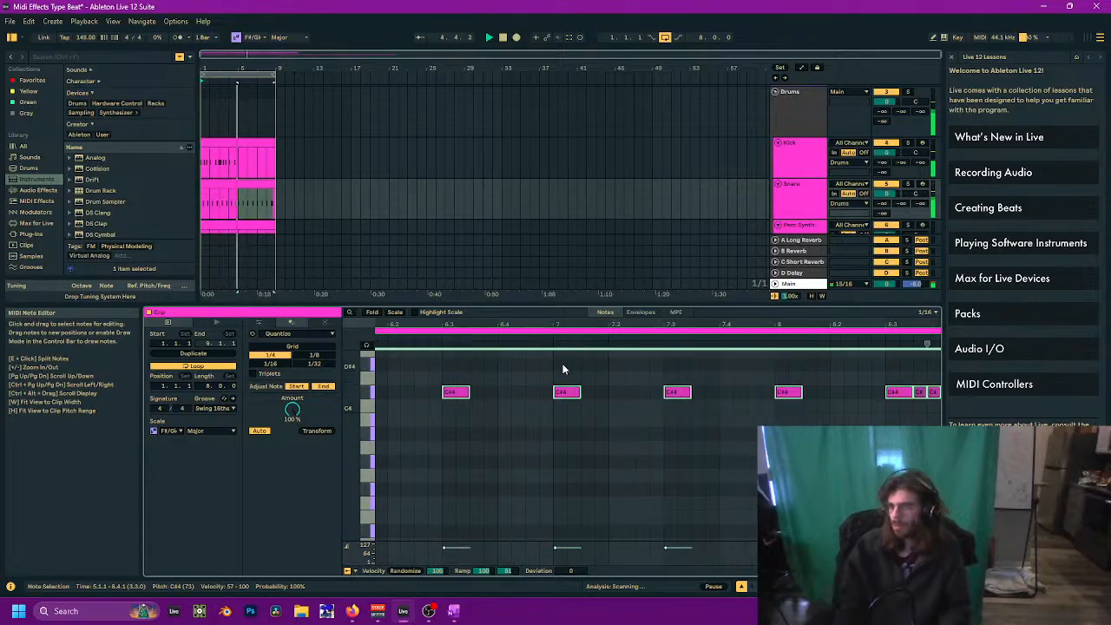
drag(531, 323, 737, 282)
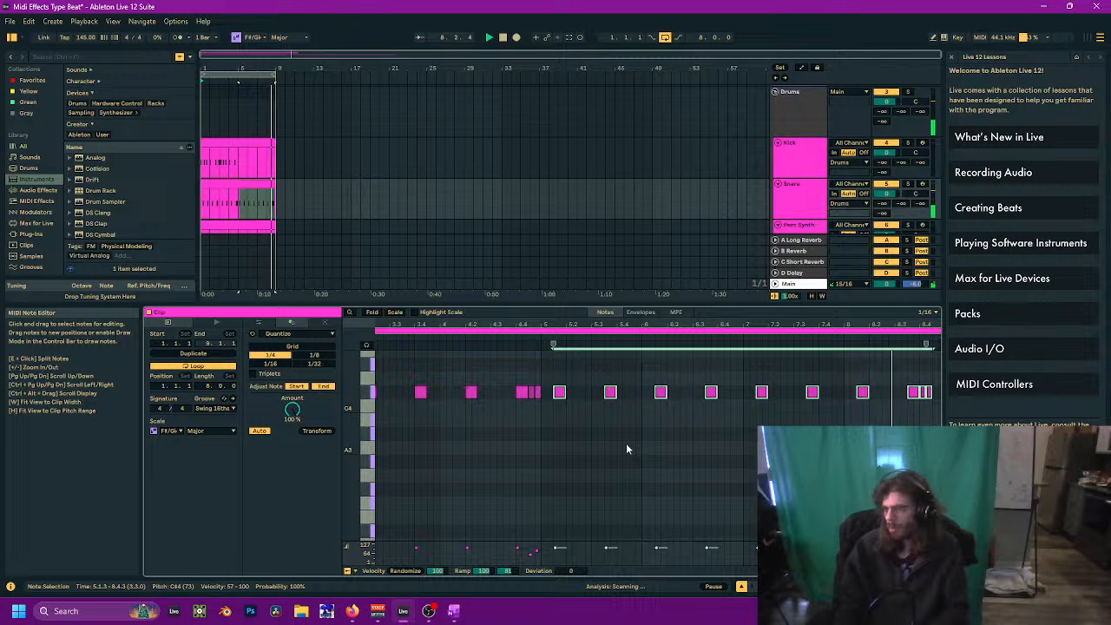
drag(625, 444, 512, 449)
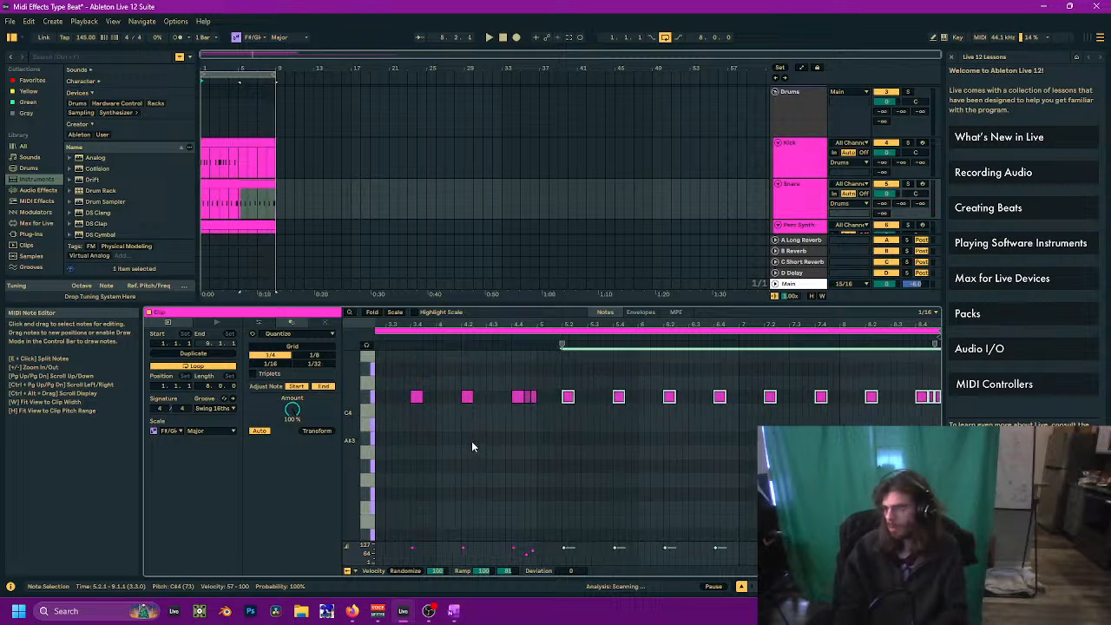
Step: Duplicate the Kick clip's four-bar pattern into bars 5–8 and play it back
click(235, 144)
drag(657, 383, 375, 477)
key(ctrl+d)
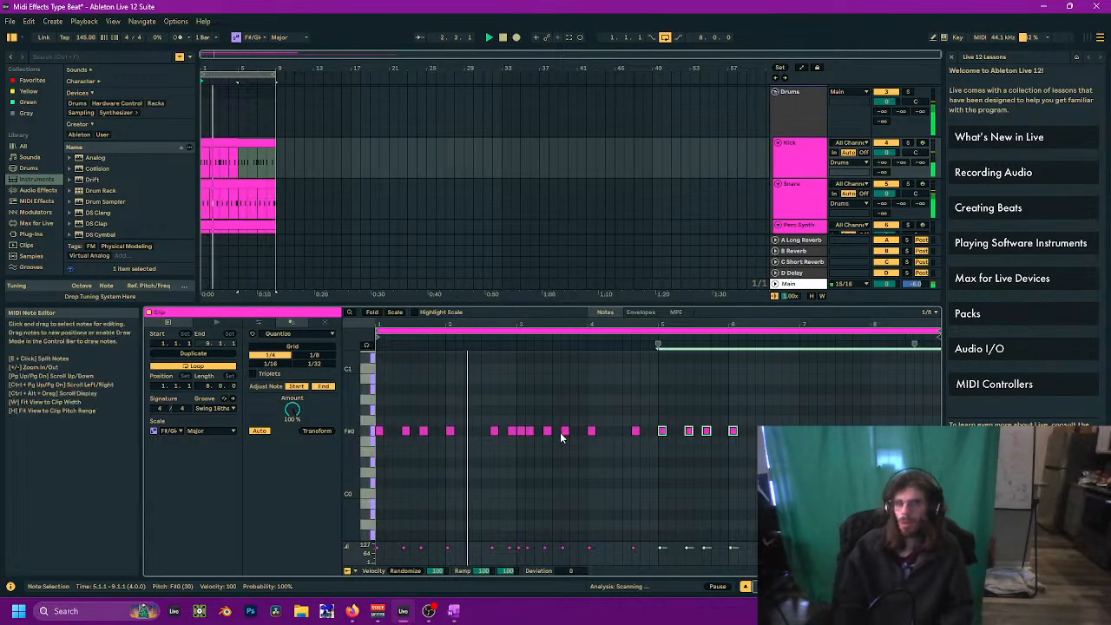
Step: Open the empty Perc Synth clip in an enlarged note editor and lower the Perc Synth track's volume to -6.2 dB
drag(441, 306, 439, 450)
scroll(386, 295, down, 3)
scroll(370, 251, up, 3)
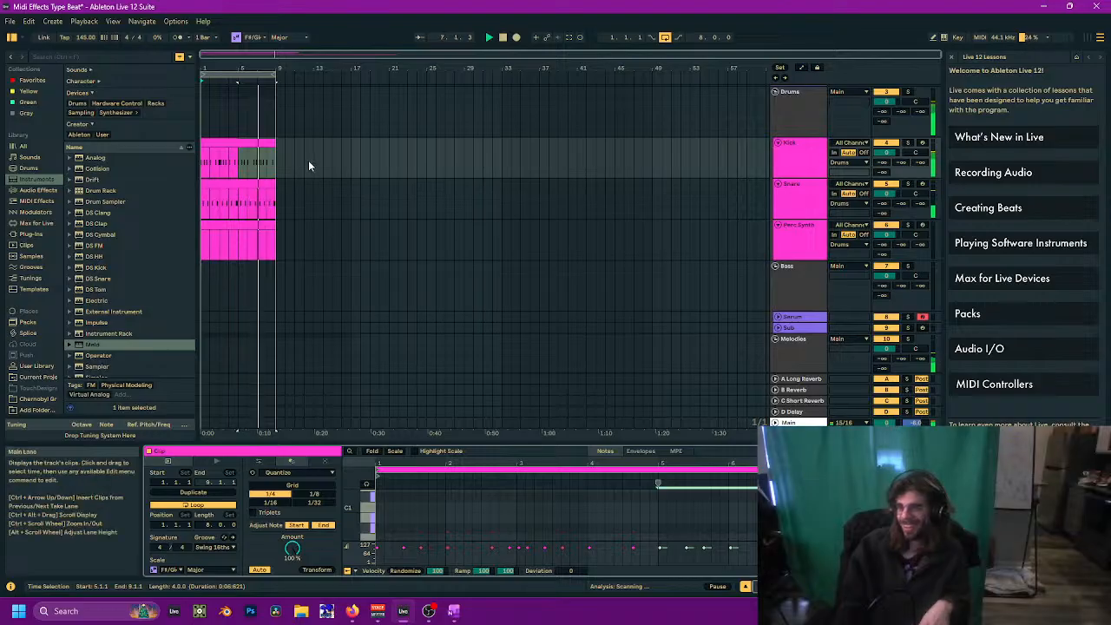
click(262, 185)
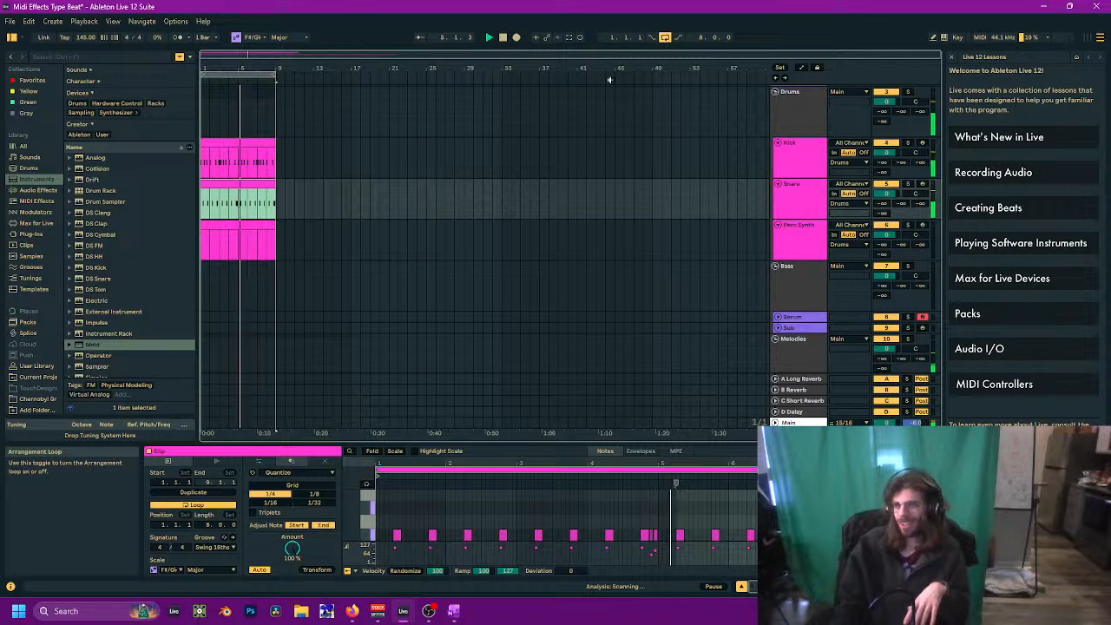
click(242, 228)
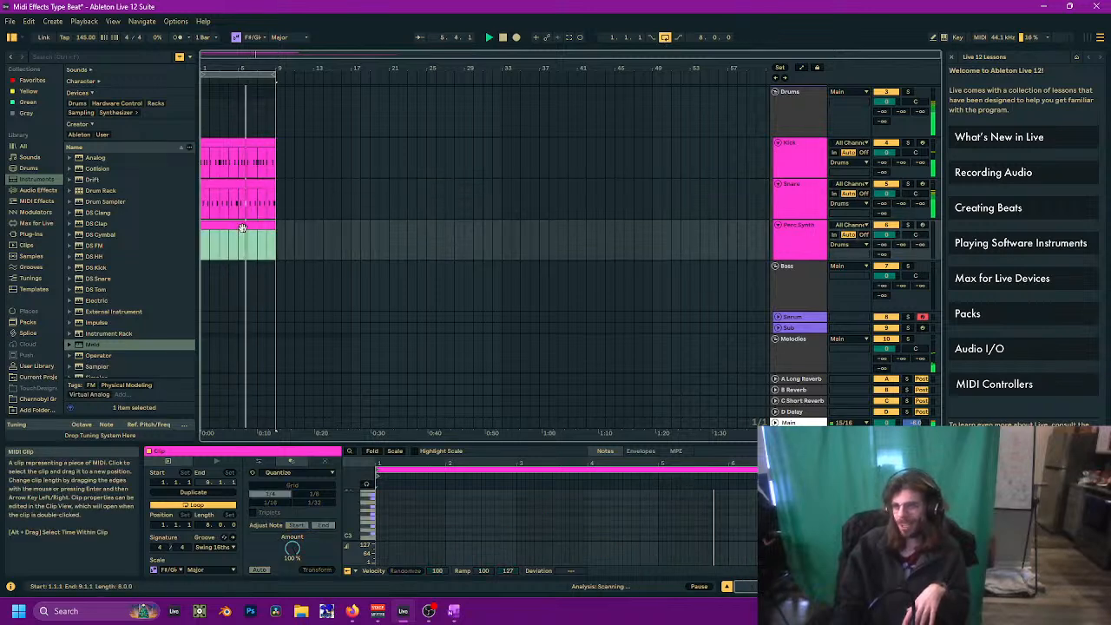
click(790, 224)
drag(471, 438, 480, 295)
drag(885, 196, 885, 205)
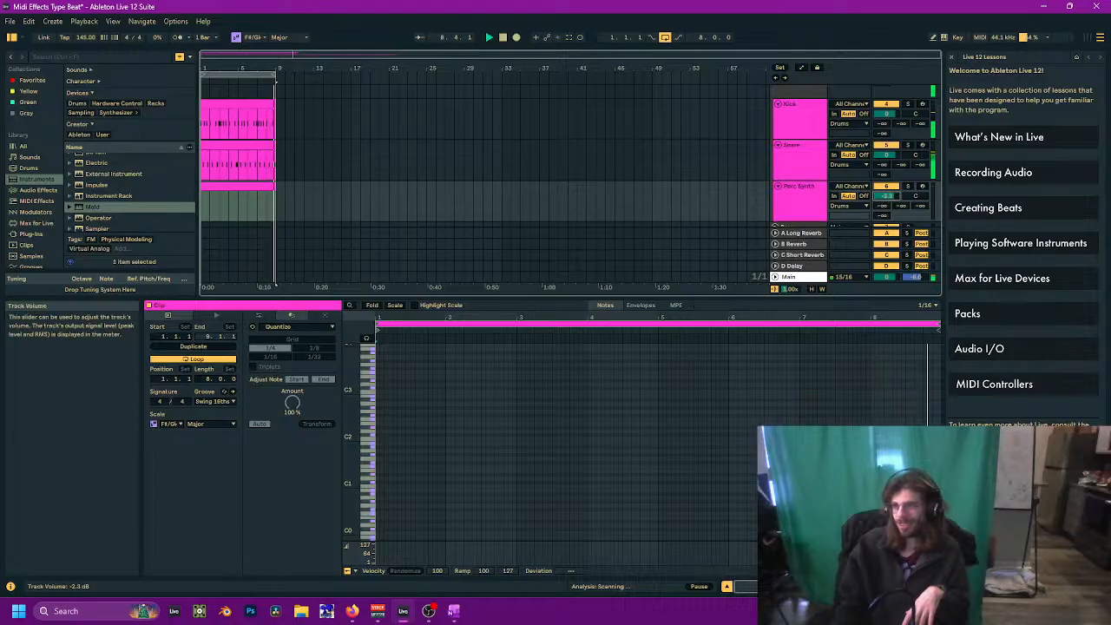
Step: Set the Perc Synth clip's note editor grid to 1/8 around the fifth octave at bar 1
drag(415, 318, 415, 397)
drag(450, 381, 545, 394)
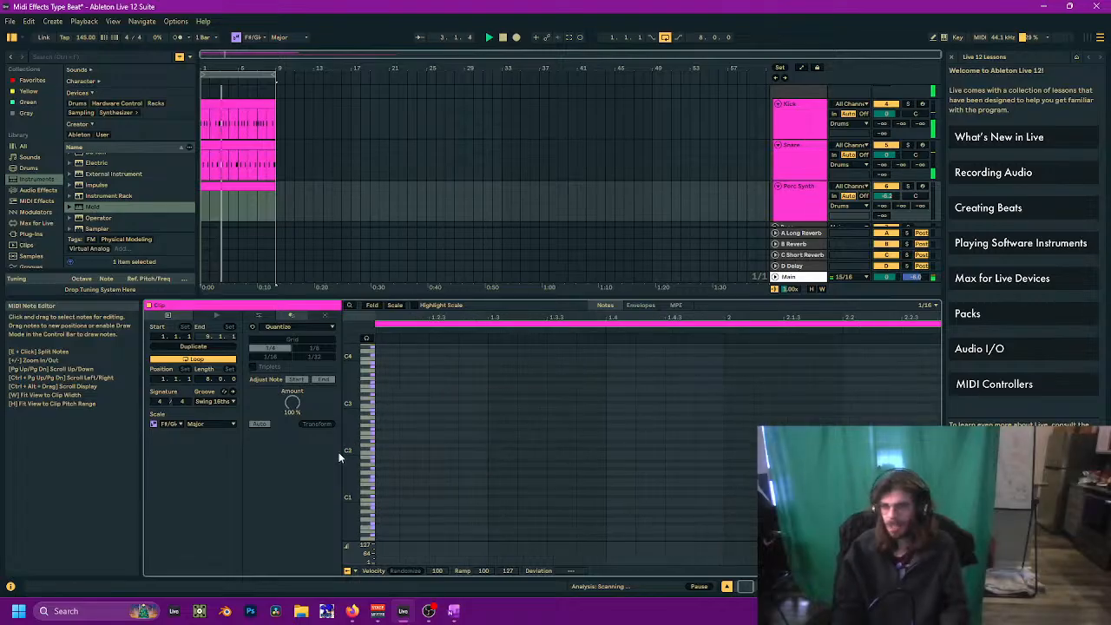
drag(351, 451, 367, 397)
scroll(413, 442, up, 4)
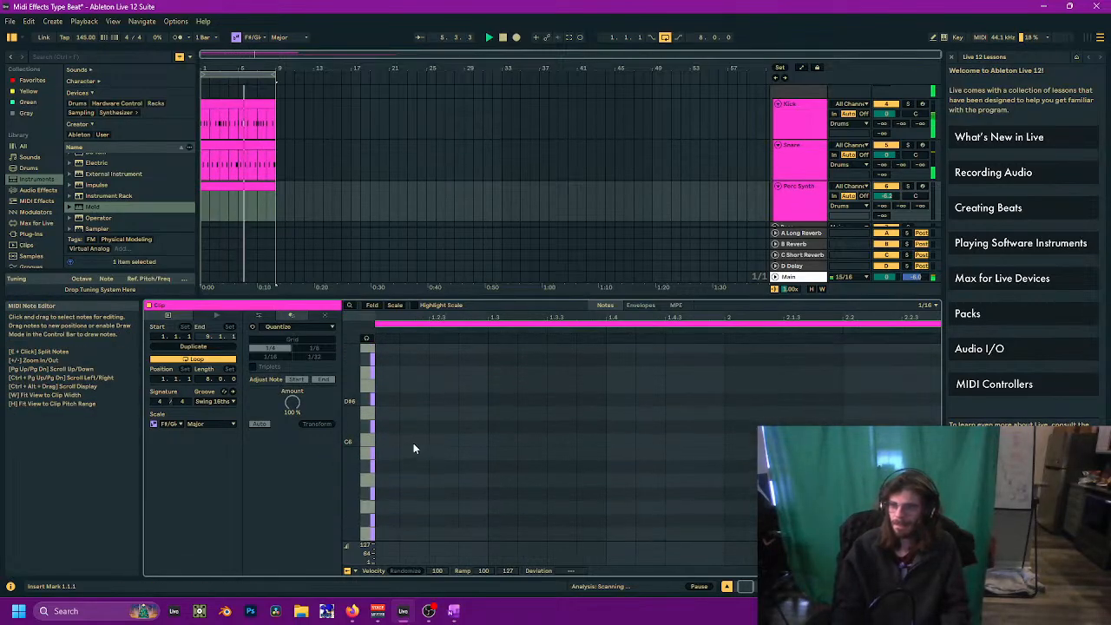
drag(413, 436, 637, 423)
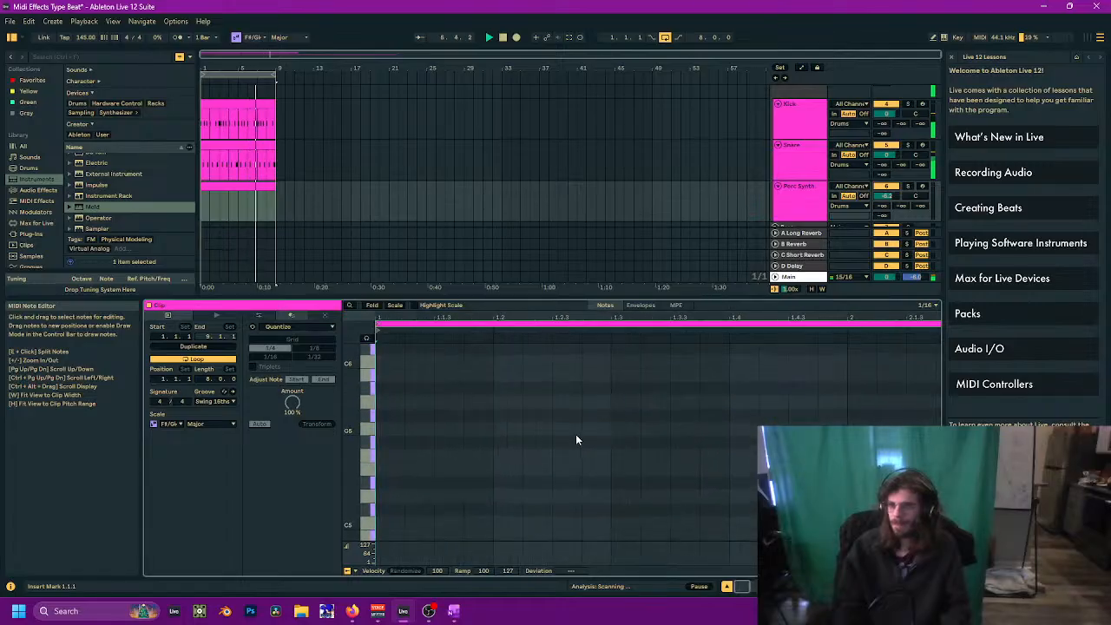
right_click(442, 415)
click(468, 367)
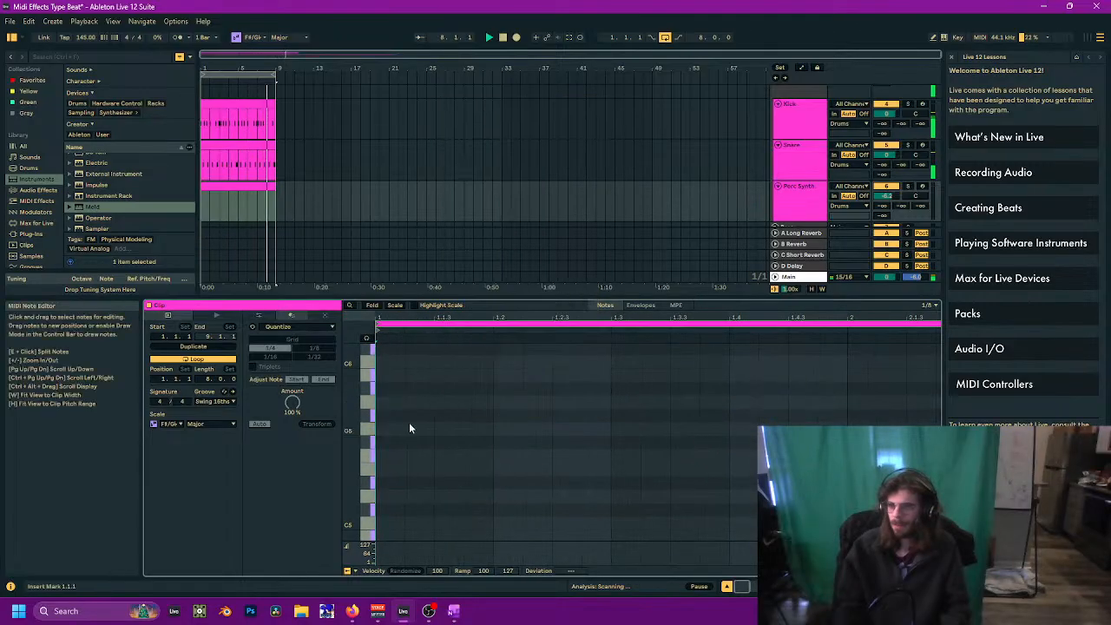
scroll(401, 414, down, 2)
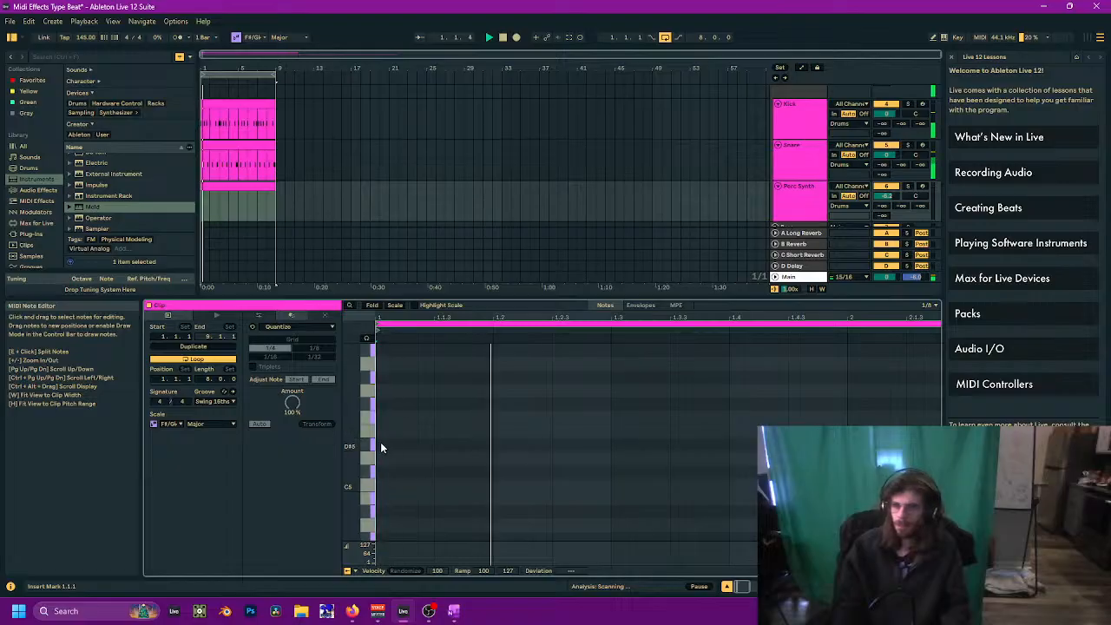
Step: Fill all eight bars of the Perc Synth clip with repeated A#5 eighth notes, and delete them all
scroll(394, 368, up, 1)
double_click(394, 392)
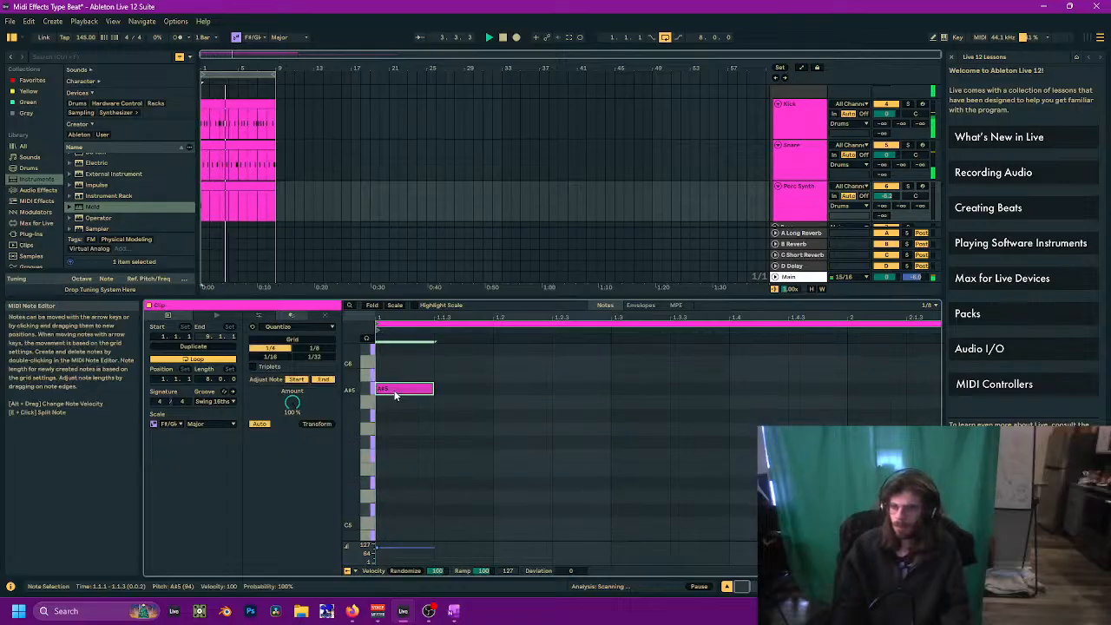
key(ctrl+d)
key(ctrl+d)
key(ctrl+d)
key(ctrl+d)
key(ctrl+d)
key(ctrl+d)
key(ctrl+d)
key(ctrl+d)
key(ctrl+d)
drag(401, 317, 401, 260)
key(ctrl+d)
key(ctrl+d)
key(ctrl+d)
key(ctrl+d)
key(ctrl+d)
key(ctrl+d)
key(ctrl+d)
key(ctrl+d)
key(ctrl+d)
key(ctrl+d)
key(ctrl+d)
key(ctrl+d)
key(ctrl+d)
key(ctrl+d)
key(ctrl+d)
key(ctrl+d)
key(ctrl+d)
key(ctrl+d)
key(ctrl+d)
key(ctrl+d)
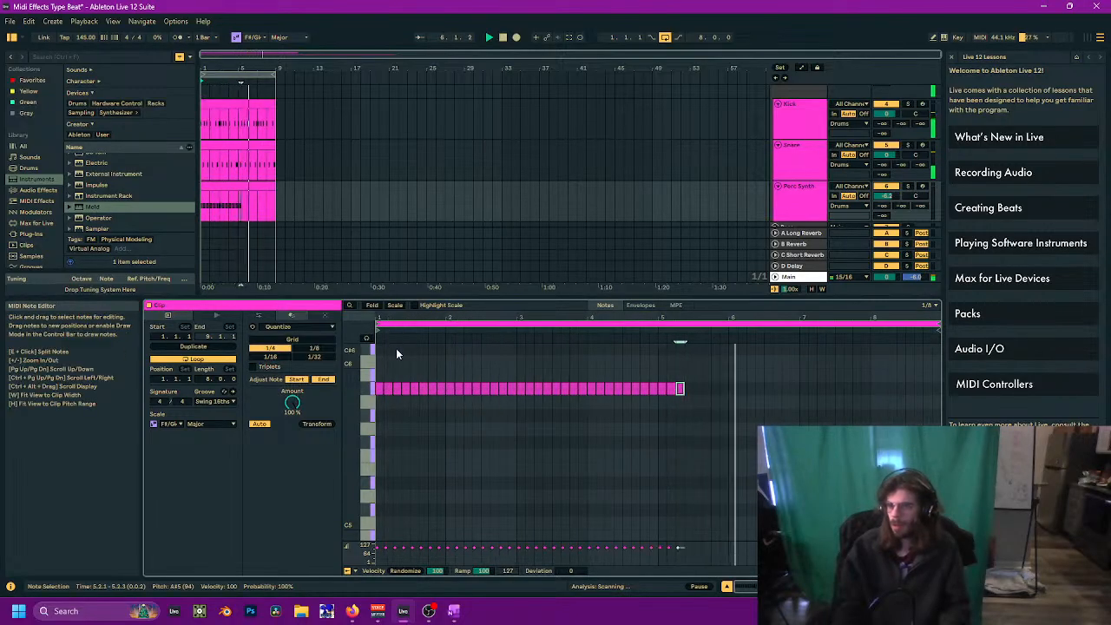
key(ctrl+d)
key(ctrl+d)
key(ctrl+d)
key(ctrl+d)
key(ctrl+d)
key(ctrl+d)
key(ctrl+d)
key(ctrl+d)
key(ctrl+d)
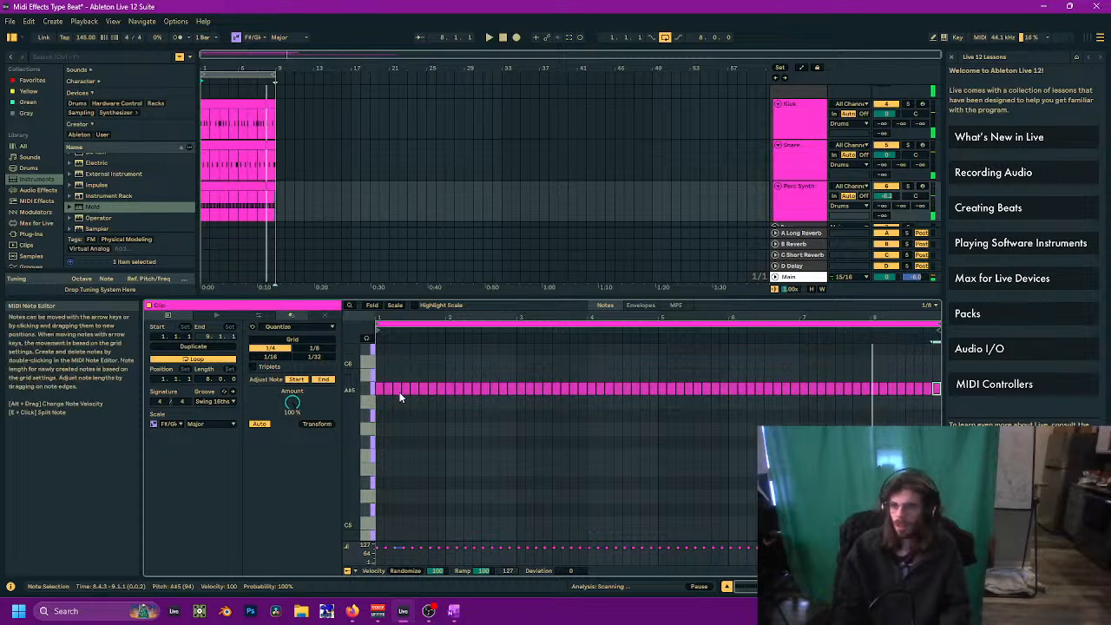
key(ctrl+a)
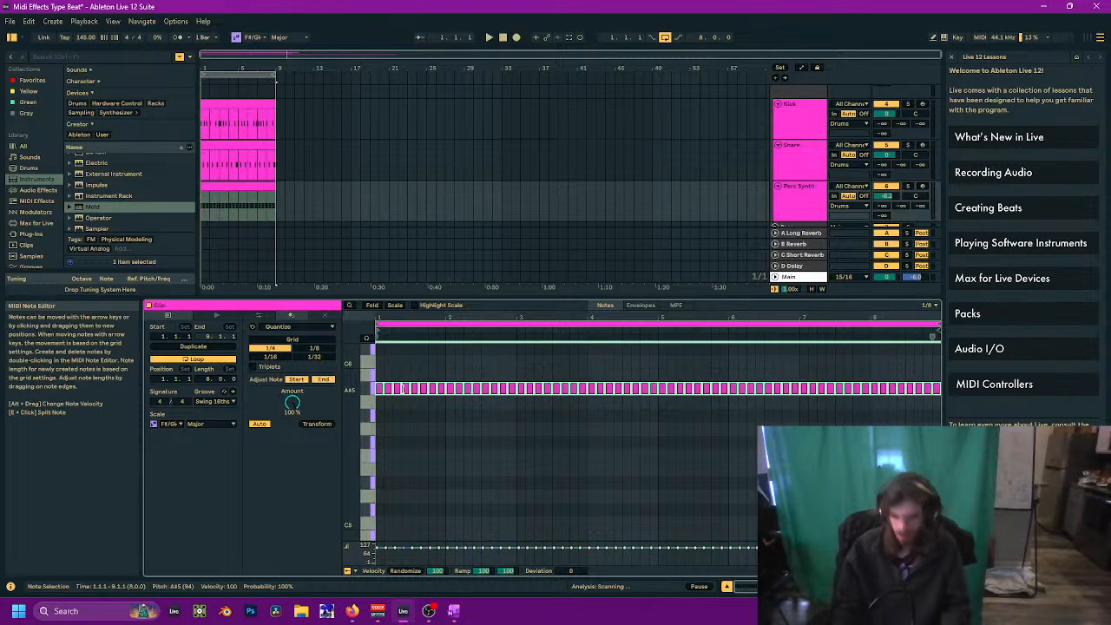
key(Delete)
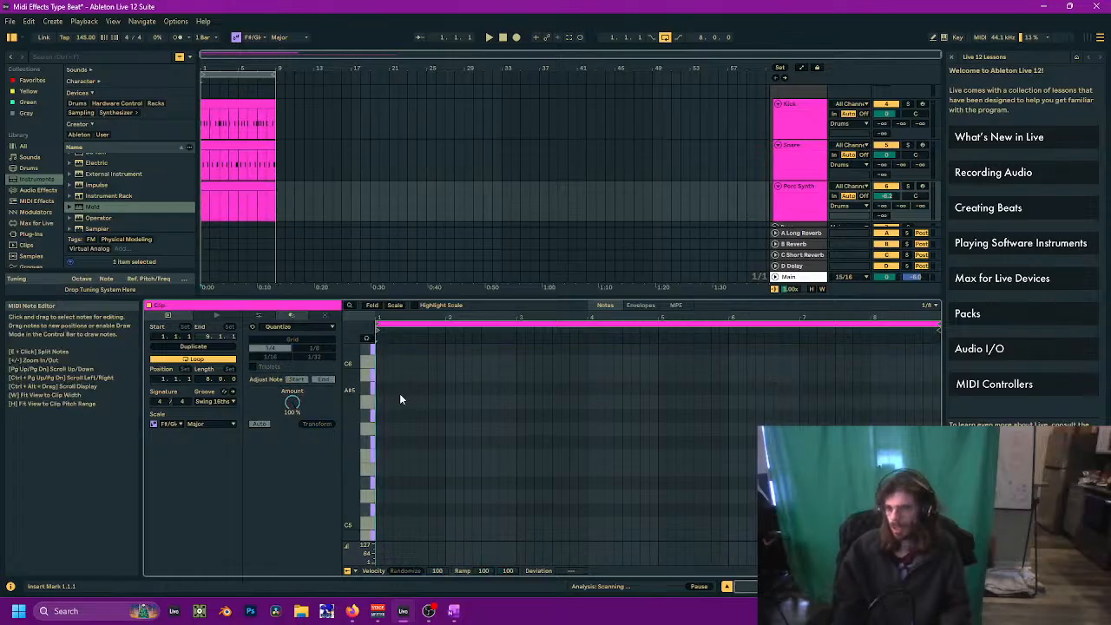
Step: Enter eight A#5 eighth notes across bar 1 of the Perc Synth clip, varying their velocities between about 58 and 118
double_click(380, 392)
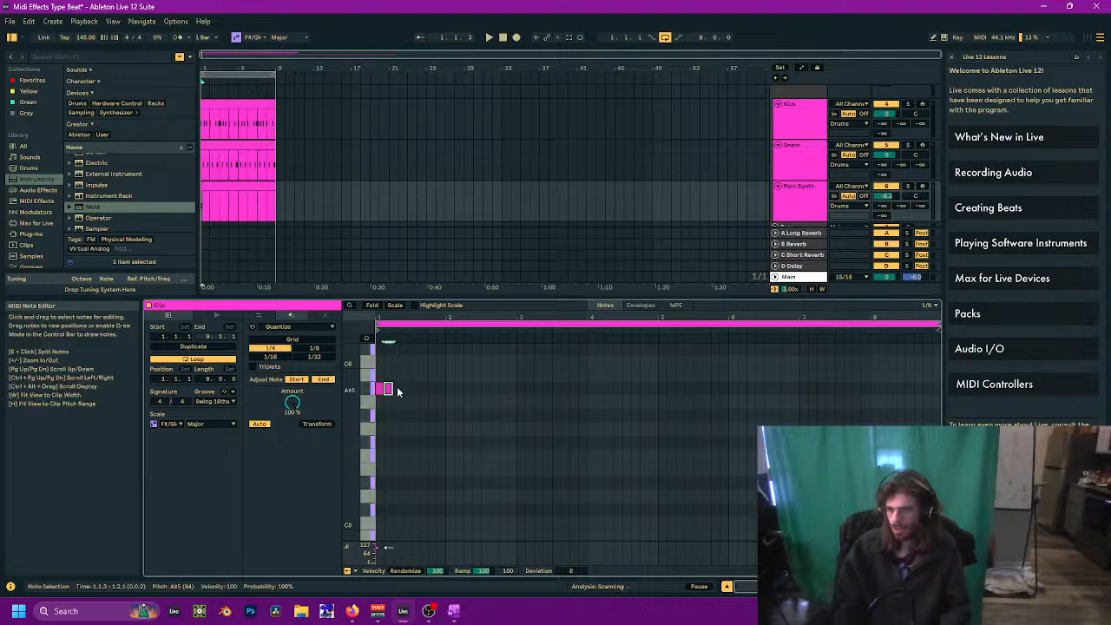
double_click(397, 389)
double_click(404, 388)
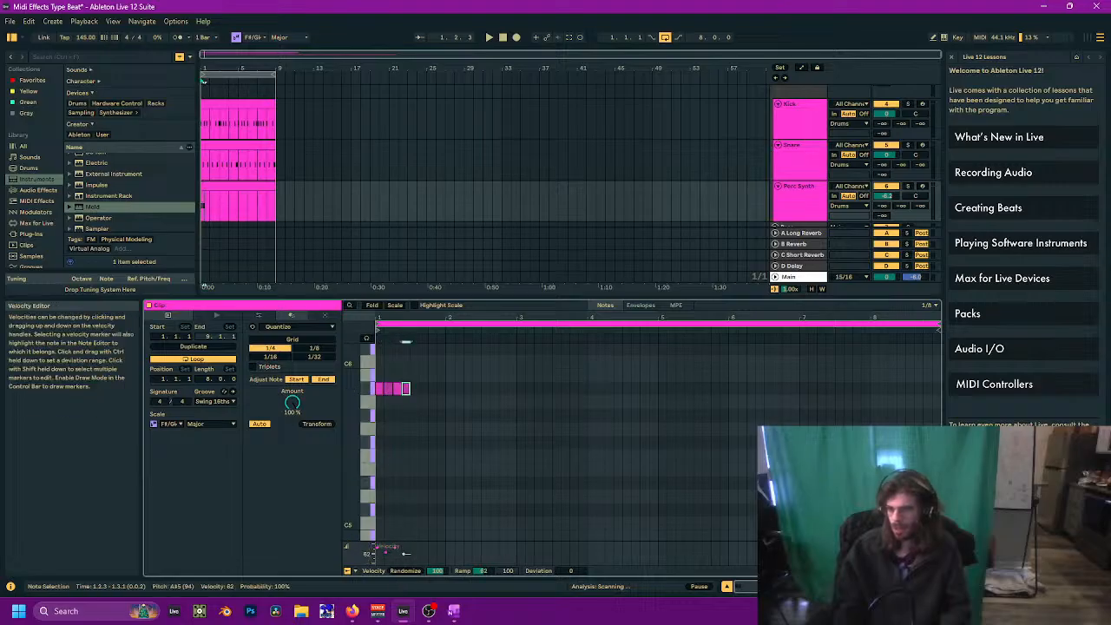
drag(403, 554, 403, 555)
double_click(416, 389)
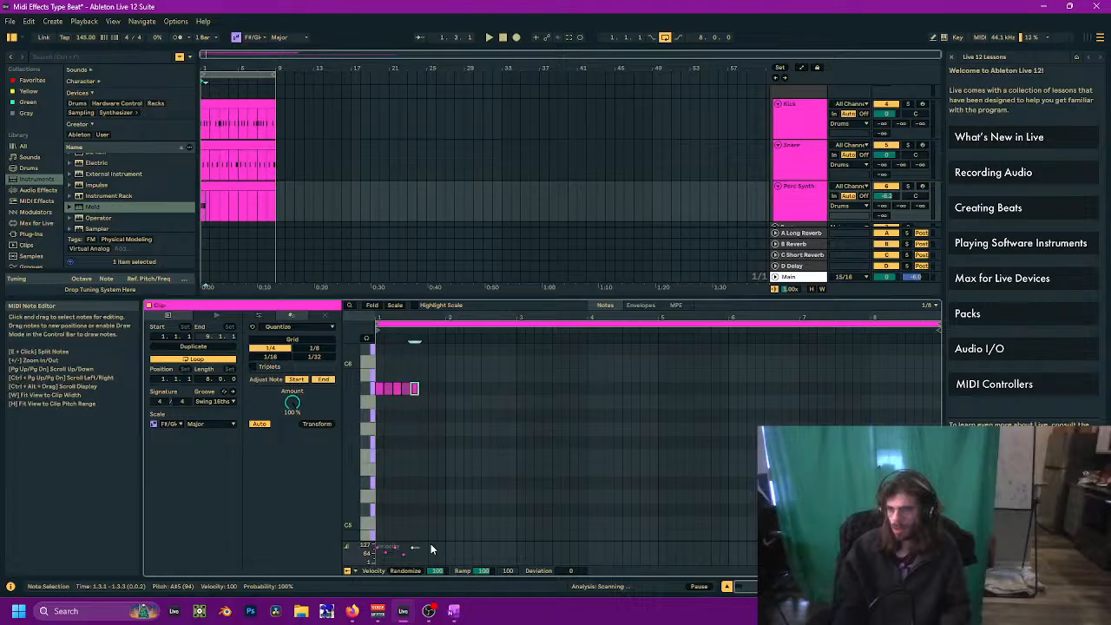
double_click(423, 389)
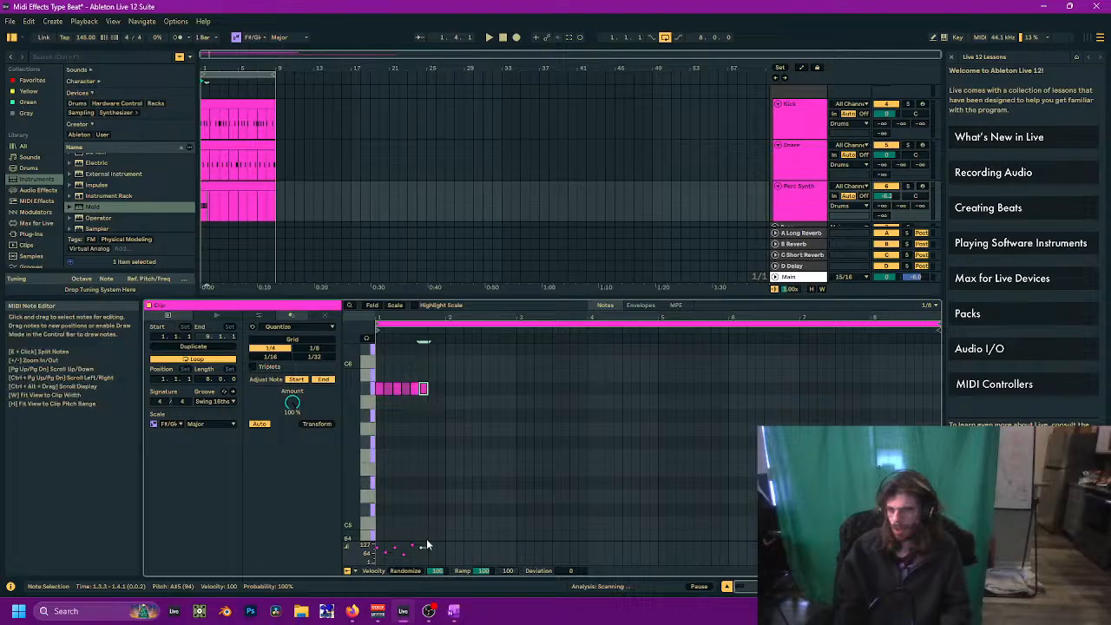
drag(426, 540, 423, 551)
double_click(441, 388)
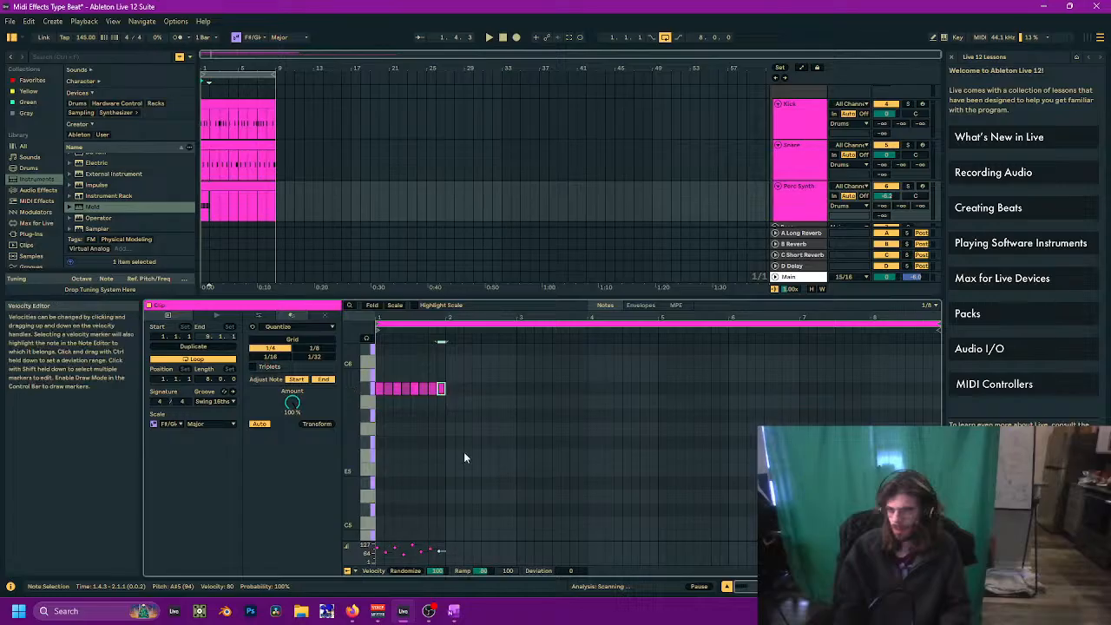
Step: Duplicate bar 1's A#5 hits through bar 8 of the Perc Synth clip and play the beat
key(ctrl+a)
key(ctrl+d)
key(ctrl+d)
key(ctrl+d)
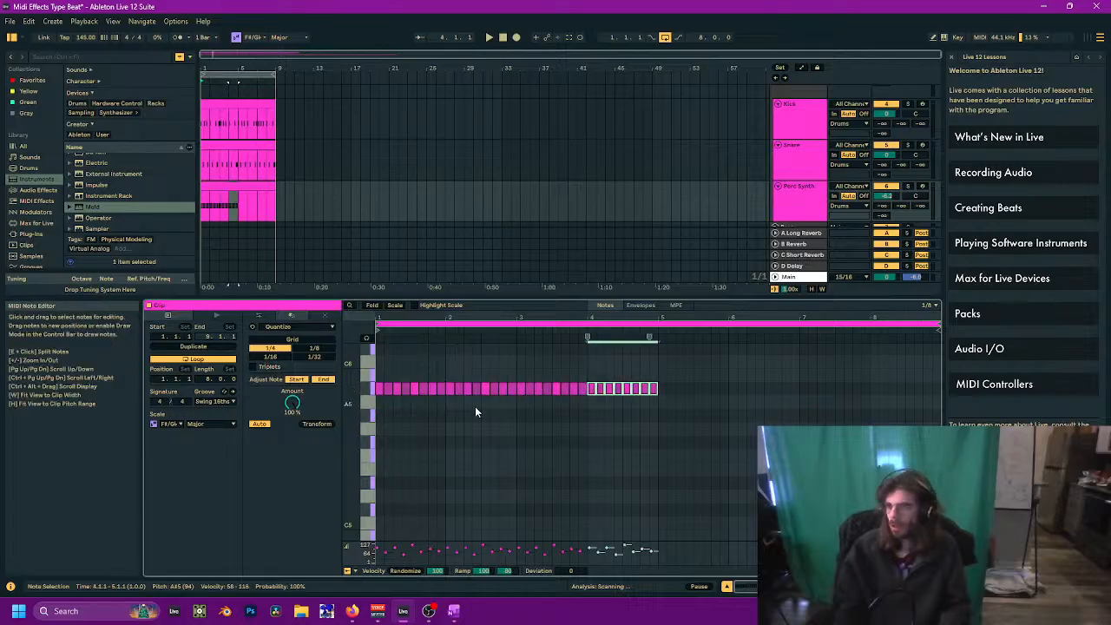
key(ctrl+d)
key(ctrl+d)
key(ctrl+d)
key(ctrl+d)
key(space)
Step: In the Perc Synth track's Serum 2 matrix, assign velocity as aux source of the LFO 1 to Noise Level modulation
click(797, 202)
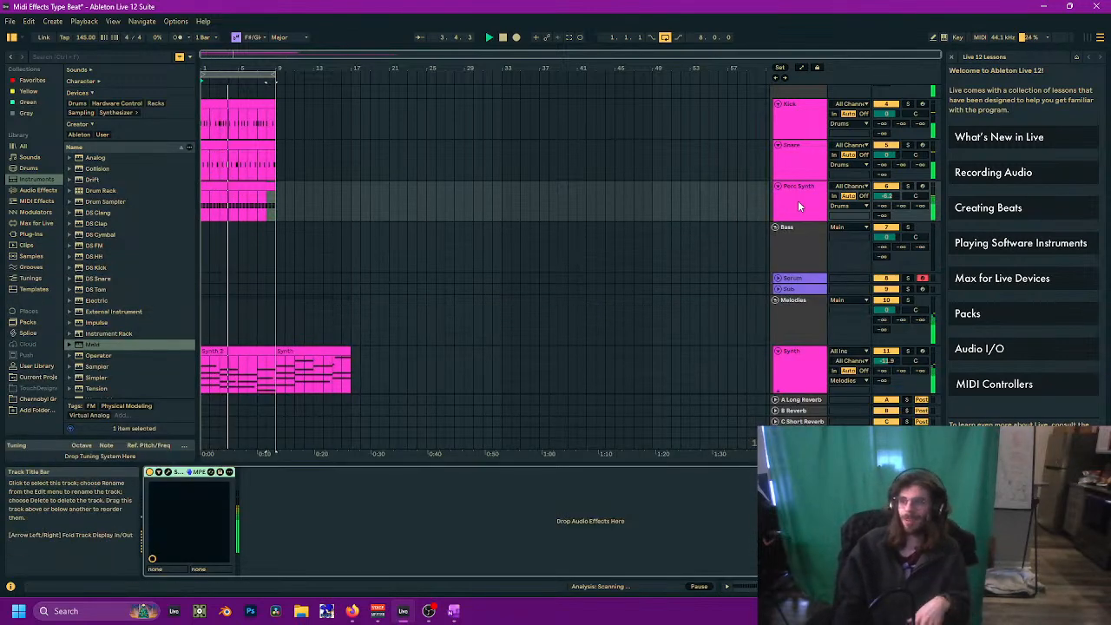
click(169, 473)
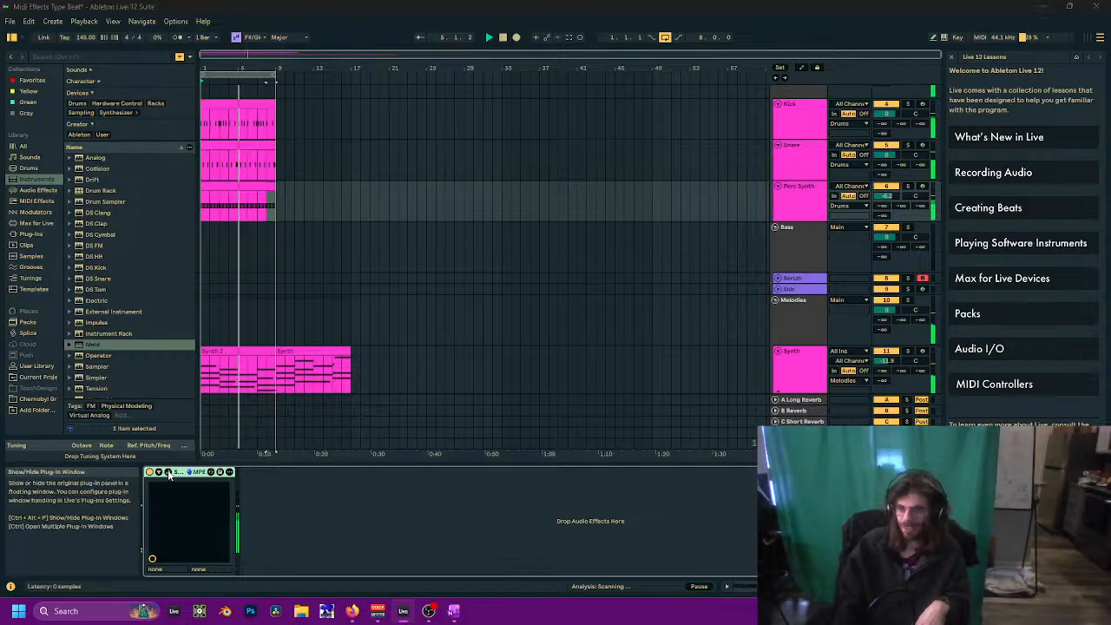
click(289, 127)
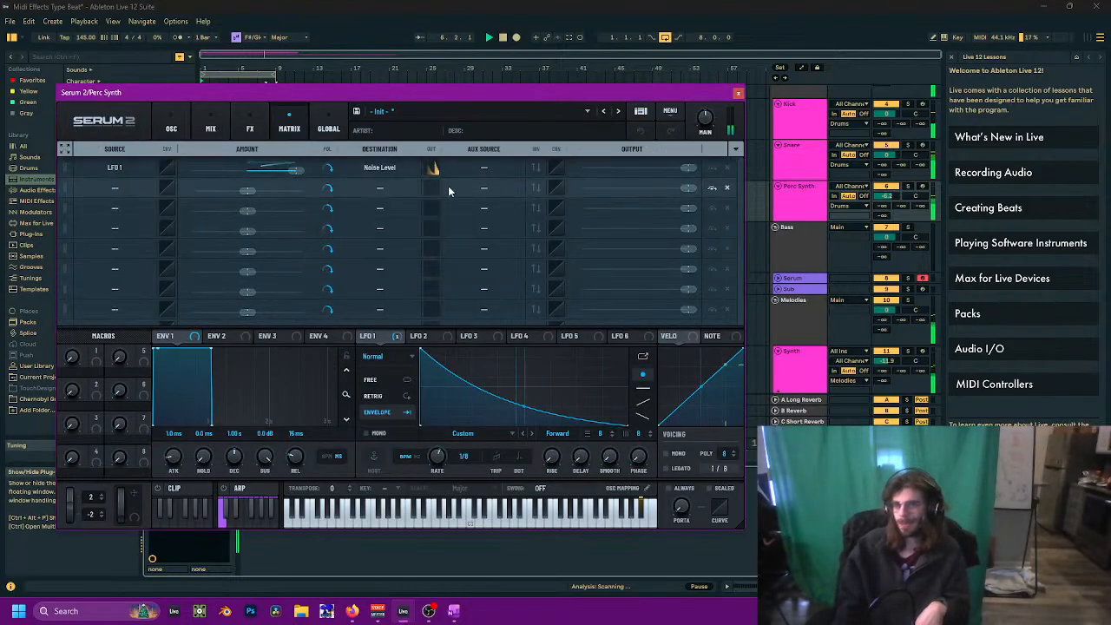
drag(685, 337, 463, 168)
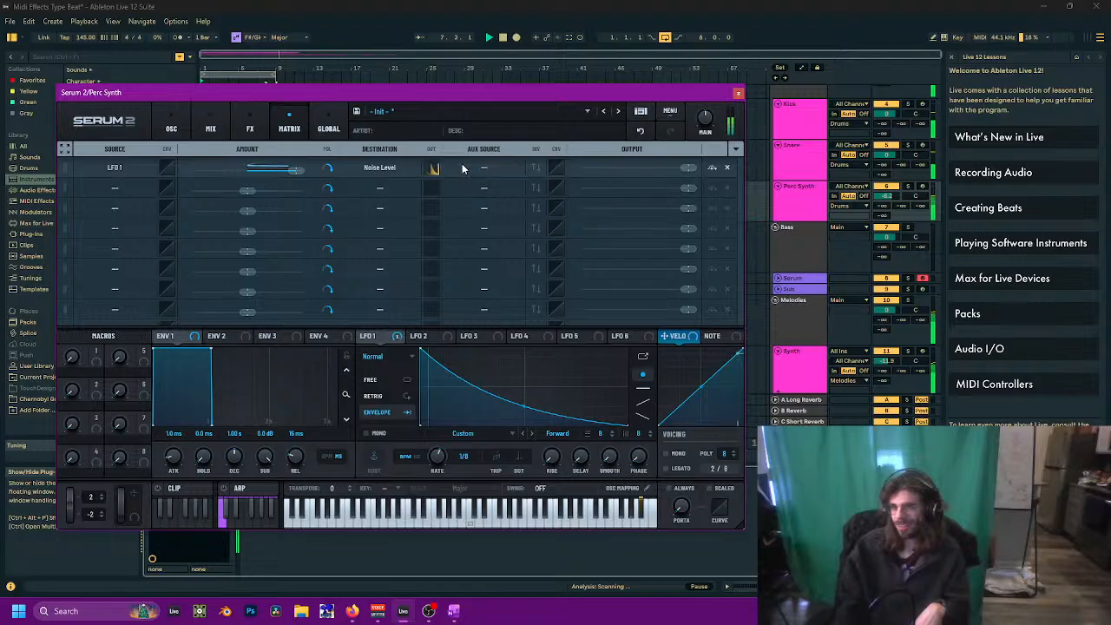
click(738, 92)
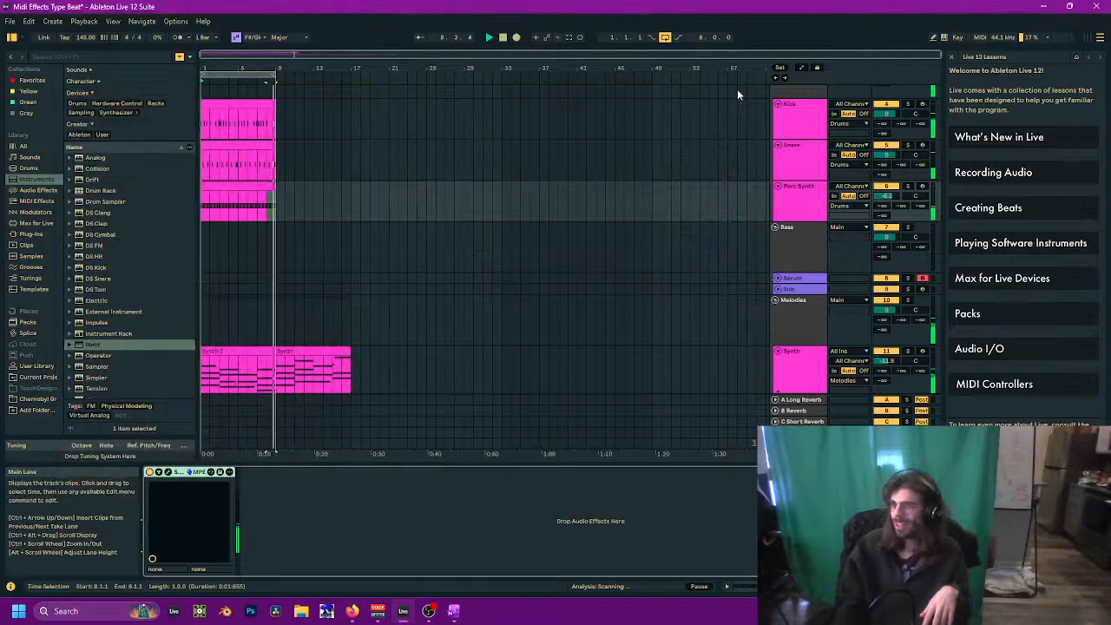
Step: In the Snare's Serum 2 matrix, assign velocity as aux source for both the A Level and Noise Level modulations
click(792, 161)
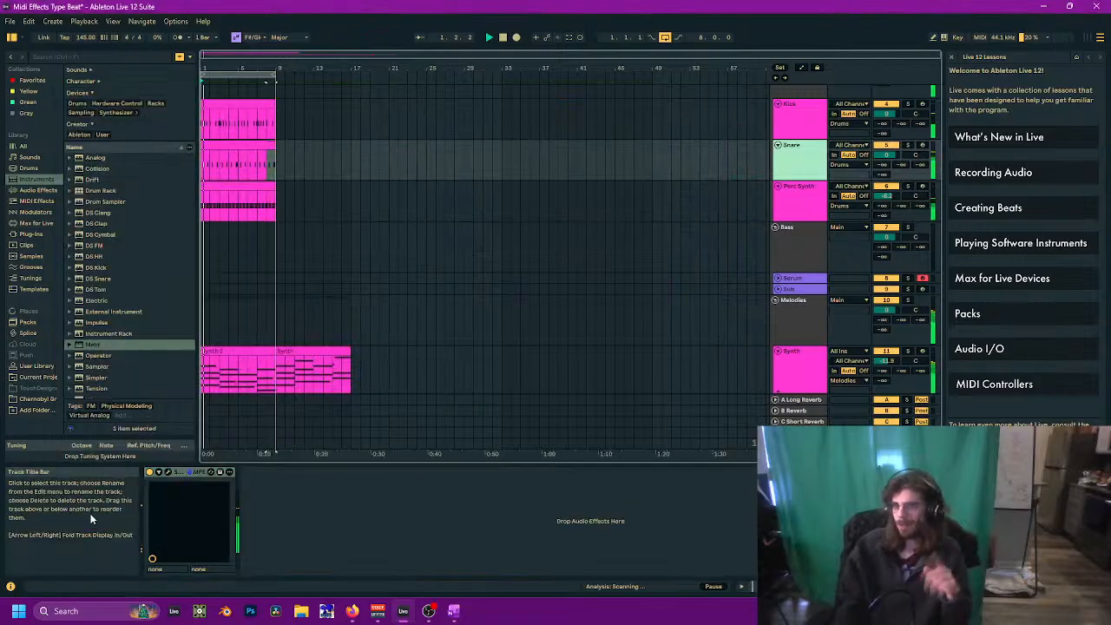
click(169, 472)
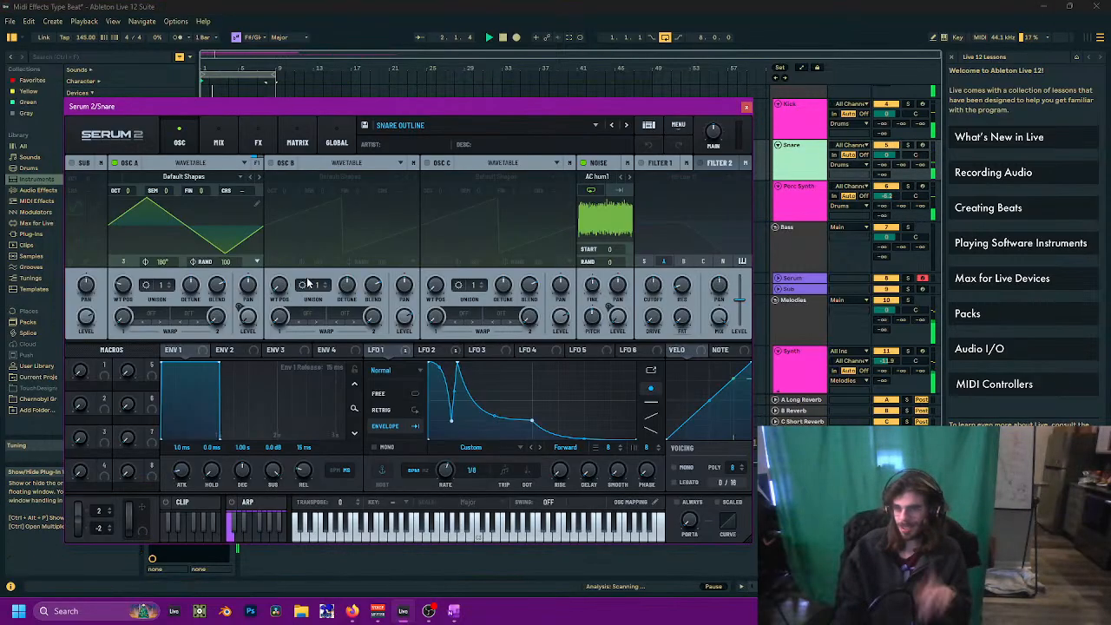
click(296, 122)
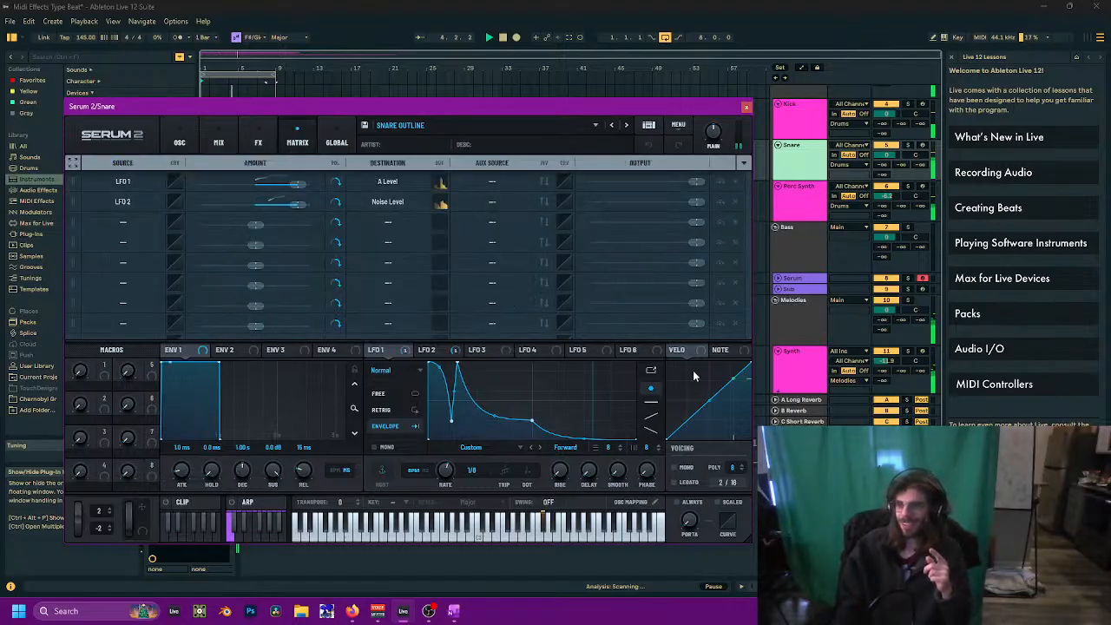
drag(679, 350, 491, 182)
drag(678, 350, 491, 202)
click(744, 111)
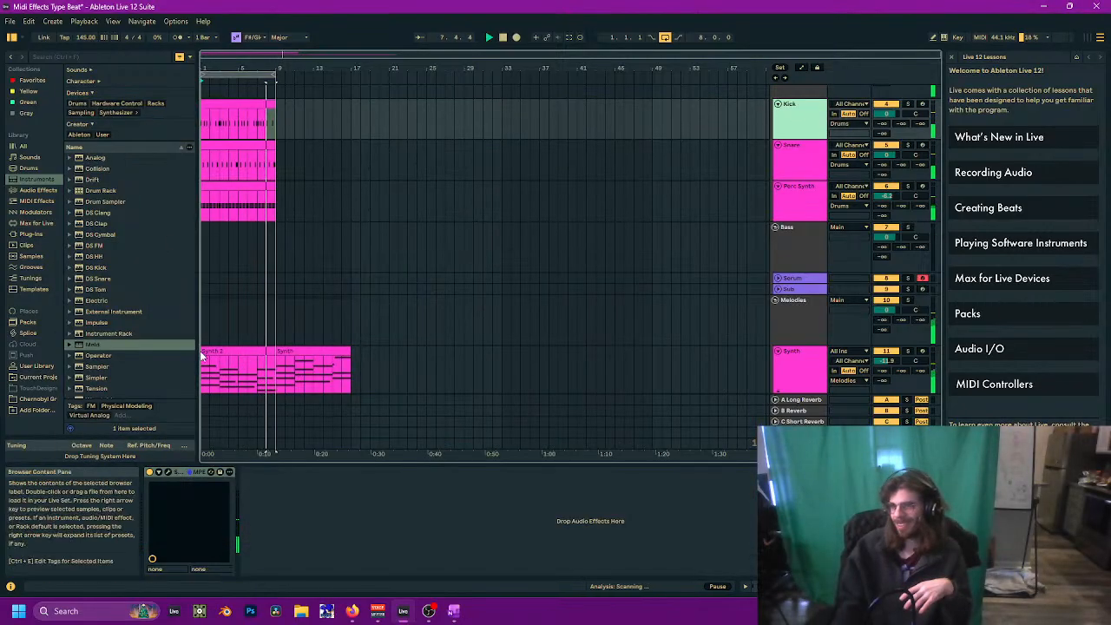
Step: In the Kick's Serum 2, assign velocity modulation to the levels of oscillators A, B and C
click(168, 471)
click(294, 132)
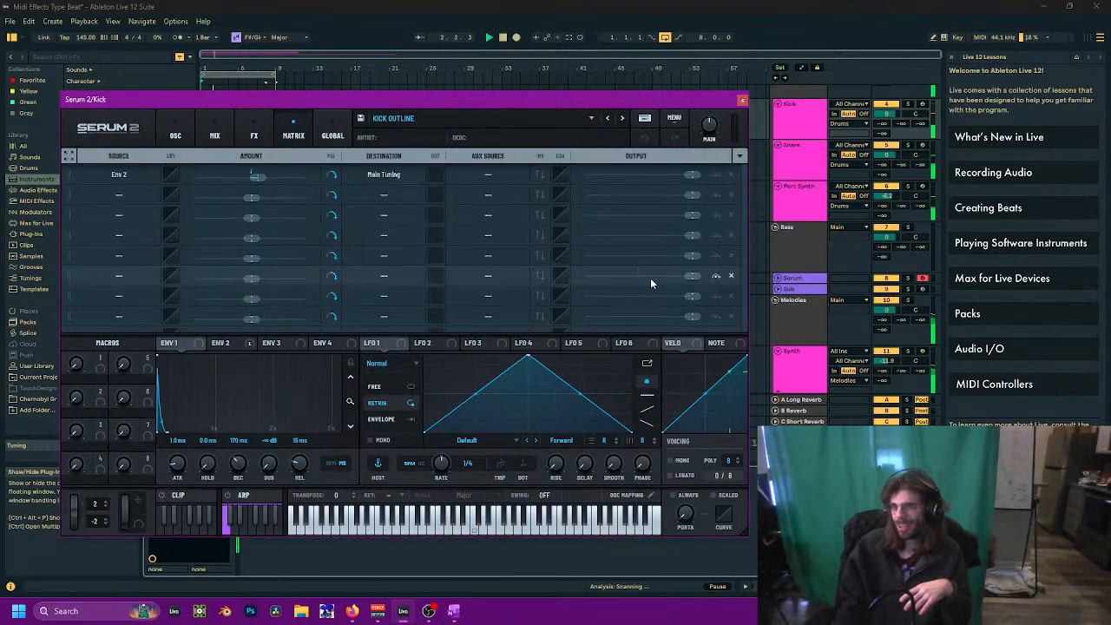
click(742, 100)
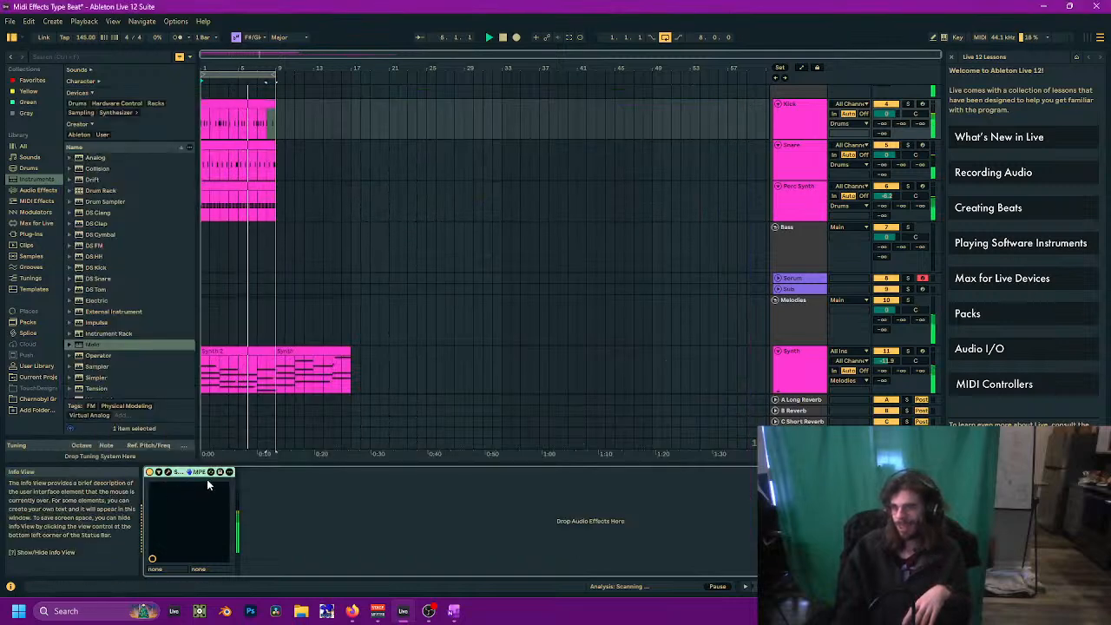
click(168, 473)
click(175, 136)
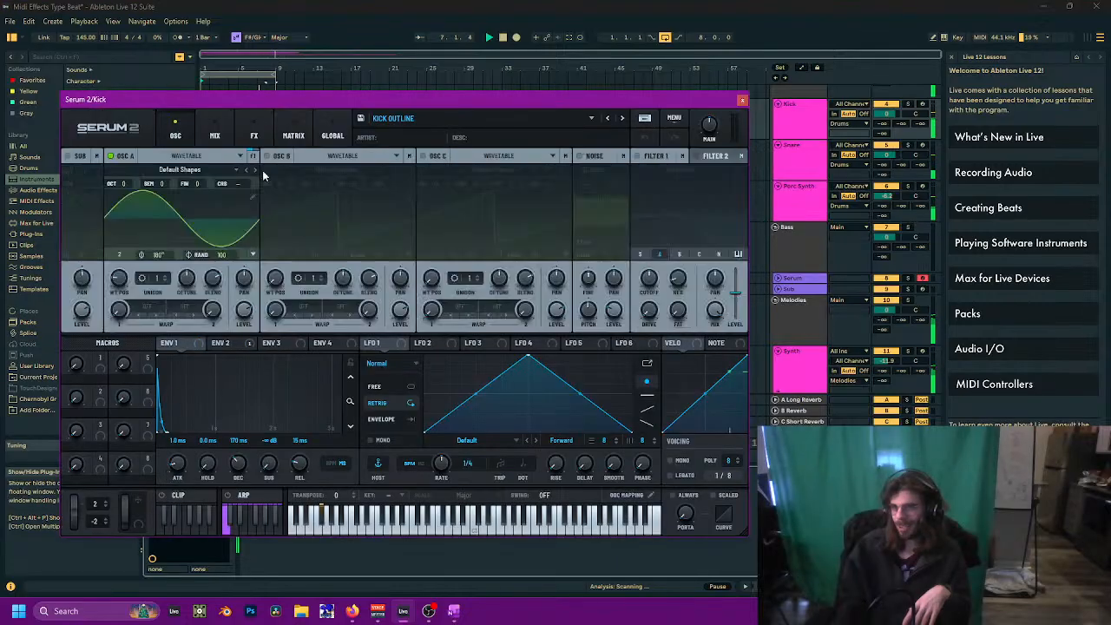
drag(699, 346, 240, 288)
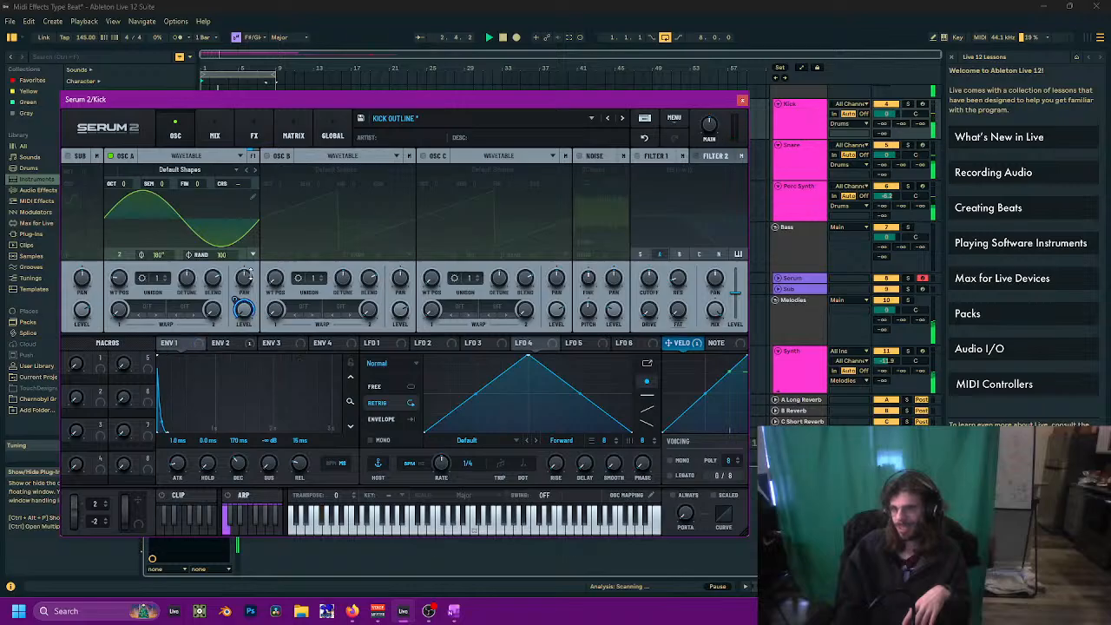
drag(702, 347, 399, 310)
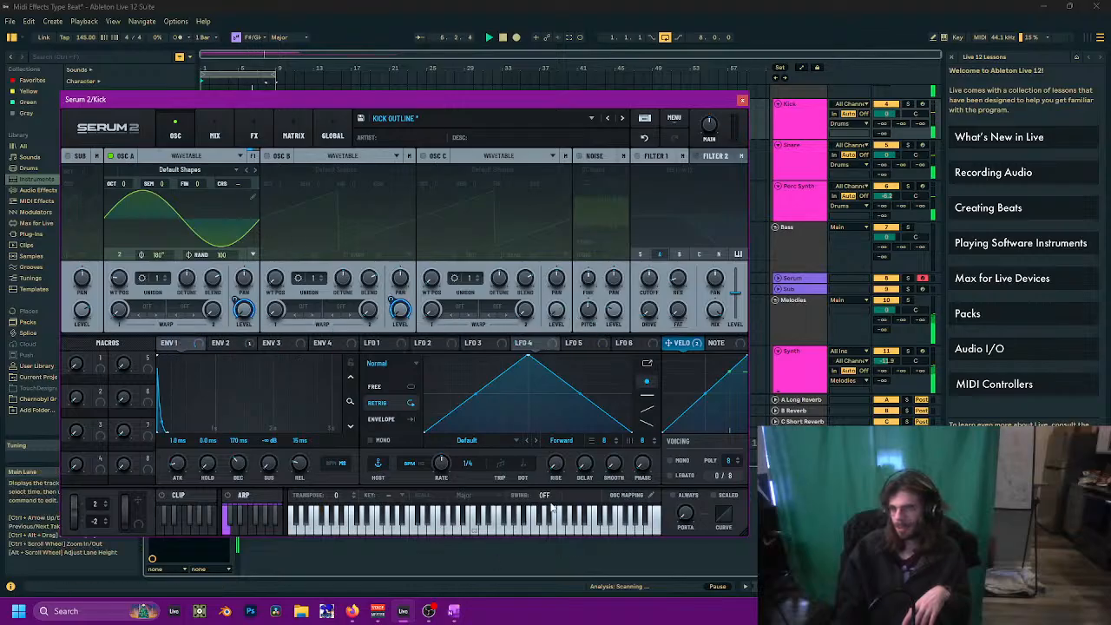
drag(699, 347, 548, 319)
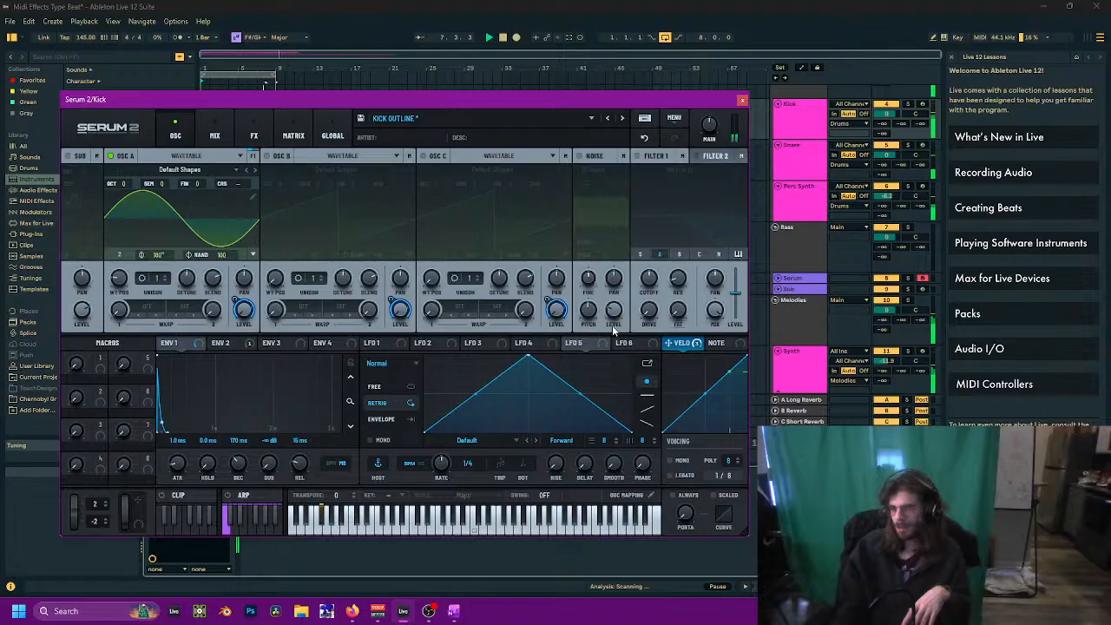
Step: Undo the mistaken Note modulation on the Kick's noise level, assign velocity to that level instead, and close Serum 2
drag(715, 343, 605, 302)
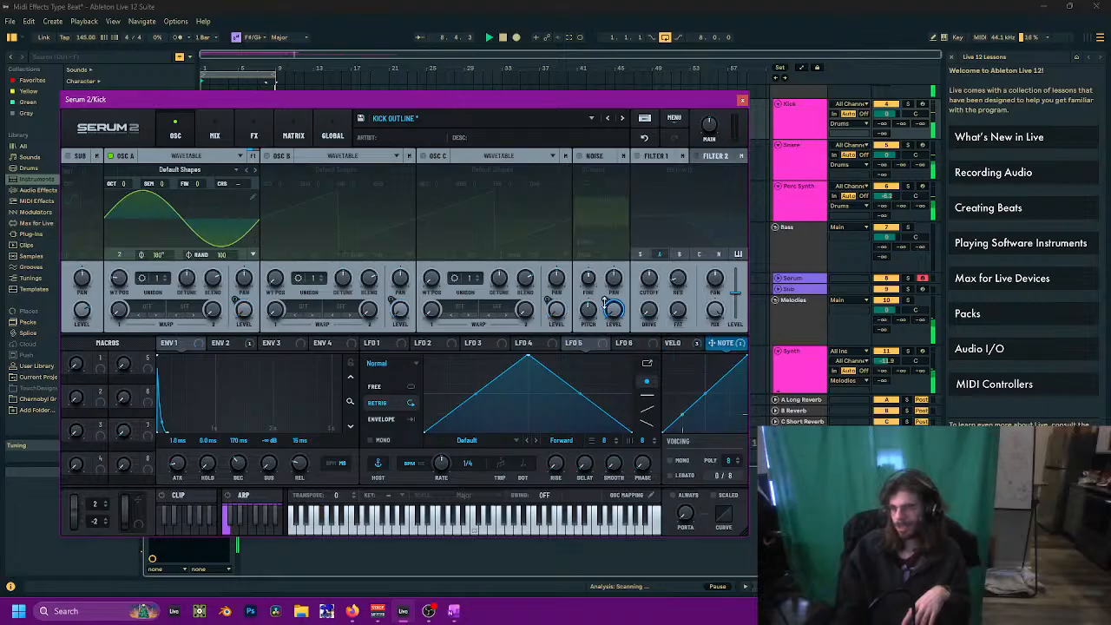
right_click(613, 314)
key(ctrl+z)
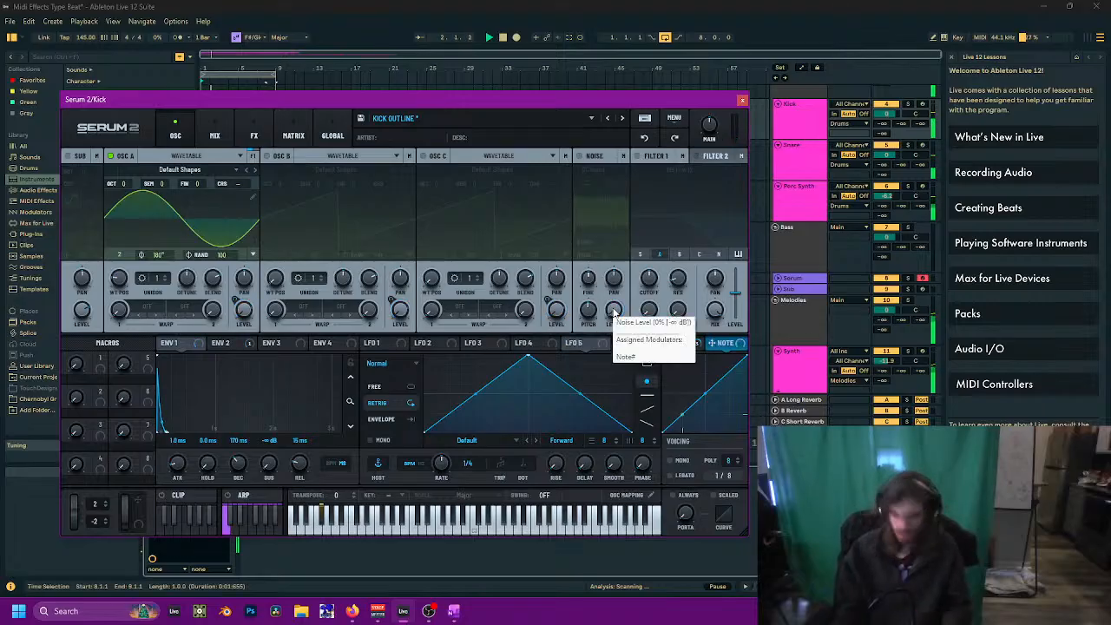
drag(631, 328, 614, 310)
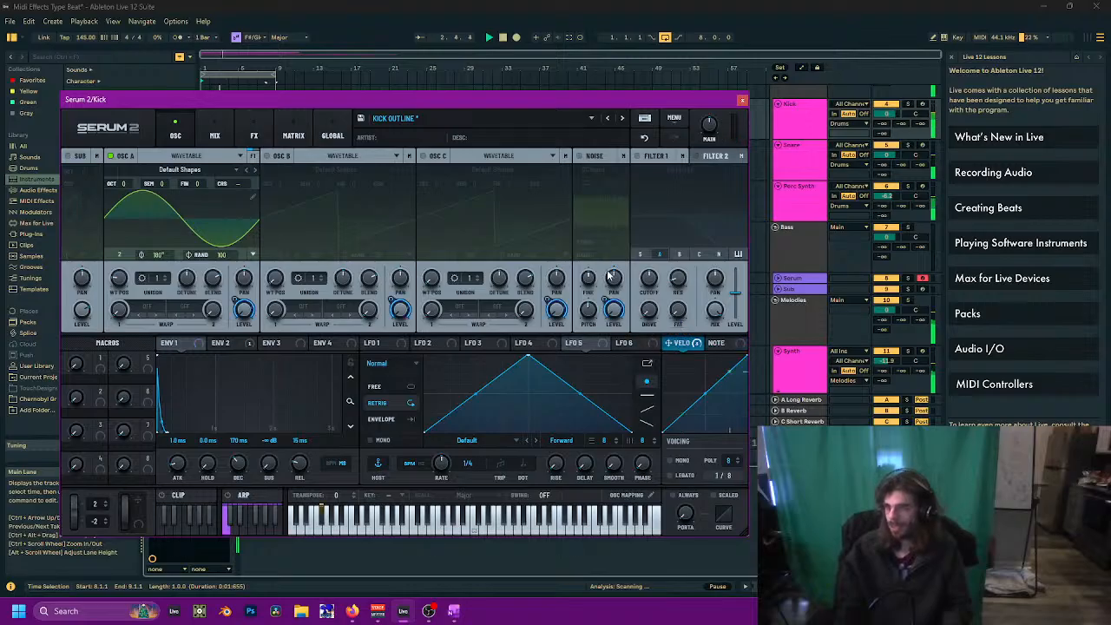
click(742, 102)
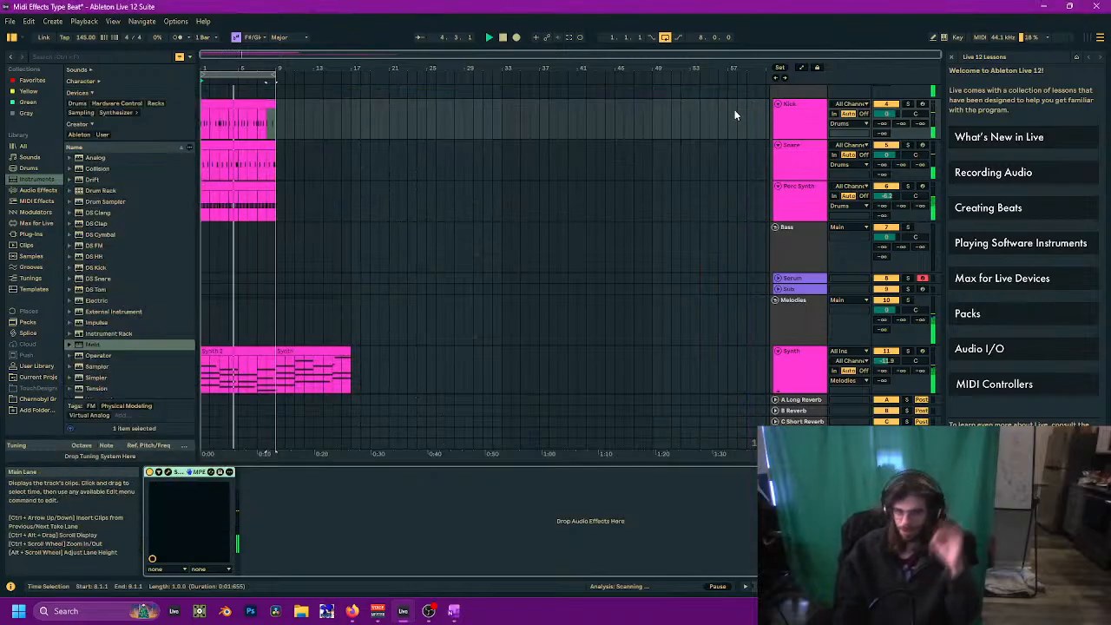
Step: Select the Perc Synth track and stop playback
click(786, 211)
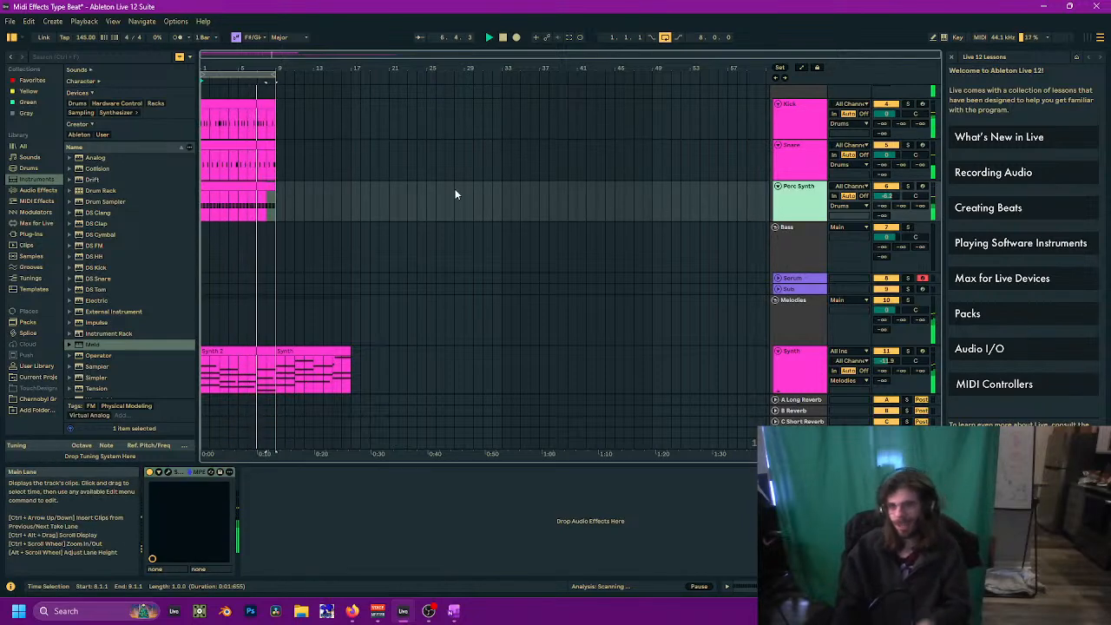
scroll(572, 206, down, 1)
scroll(514, 222, up, 1)
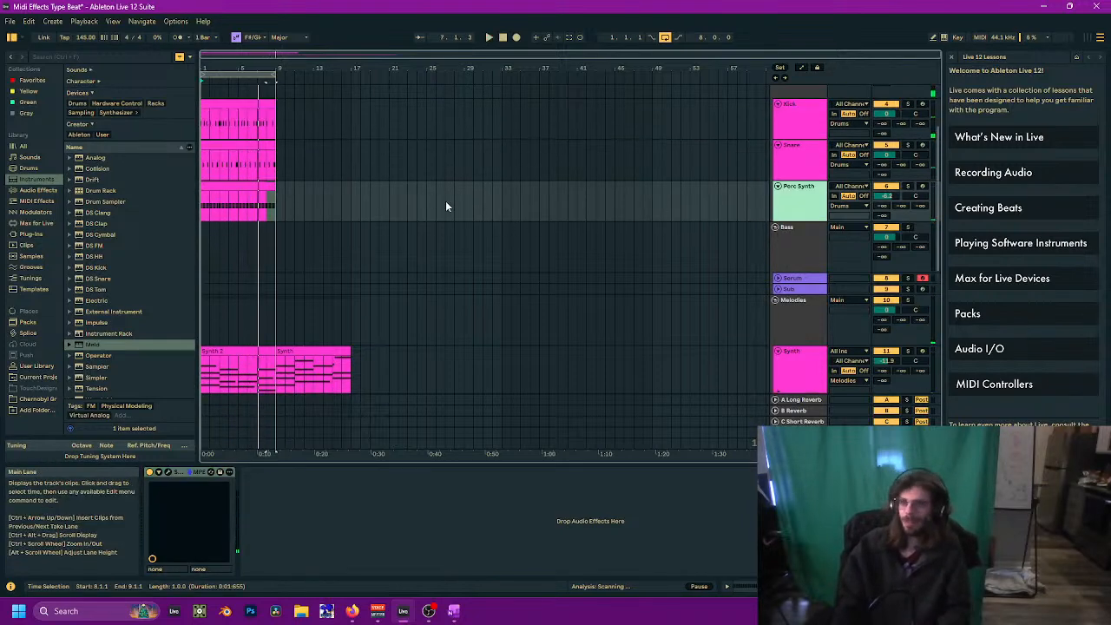
Step: Open the Serum 2 synth on the Kick track and move its window up so the whole interface is accessible
click(791, 120)
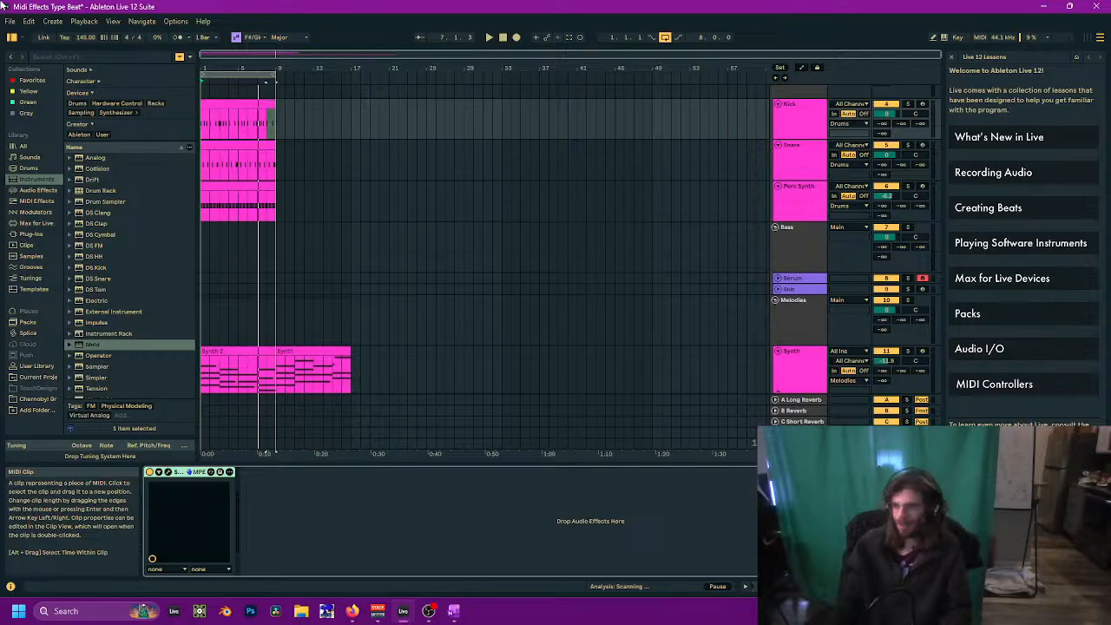
click(808, 371)
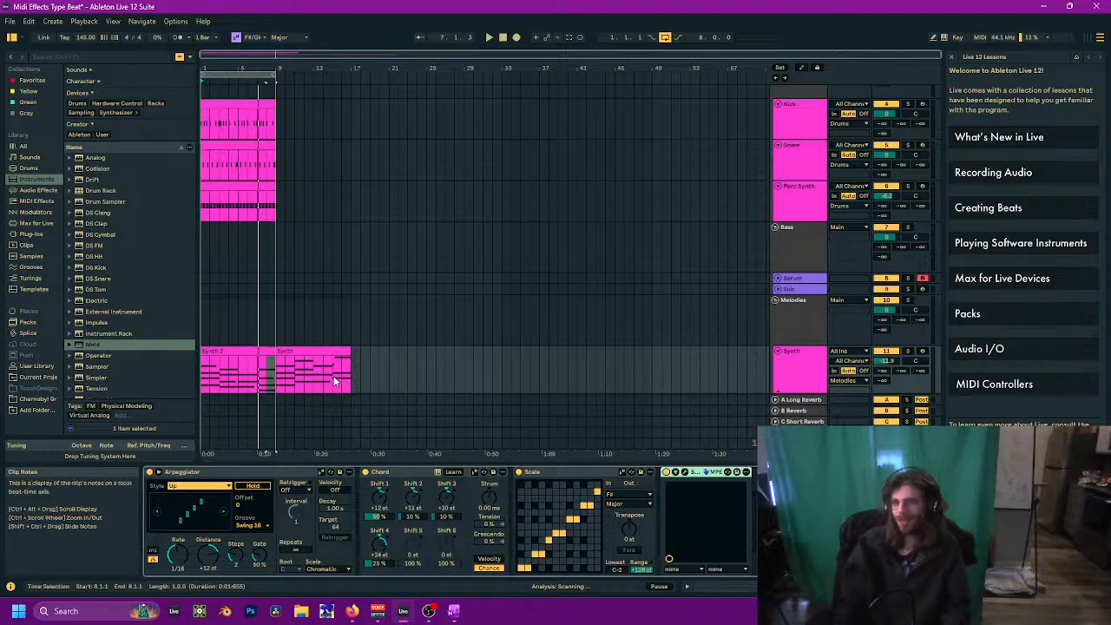
click(791, 129)
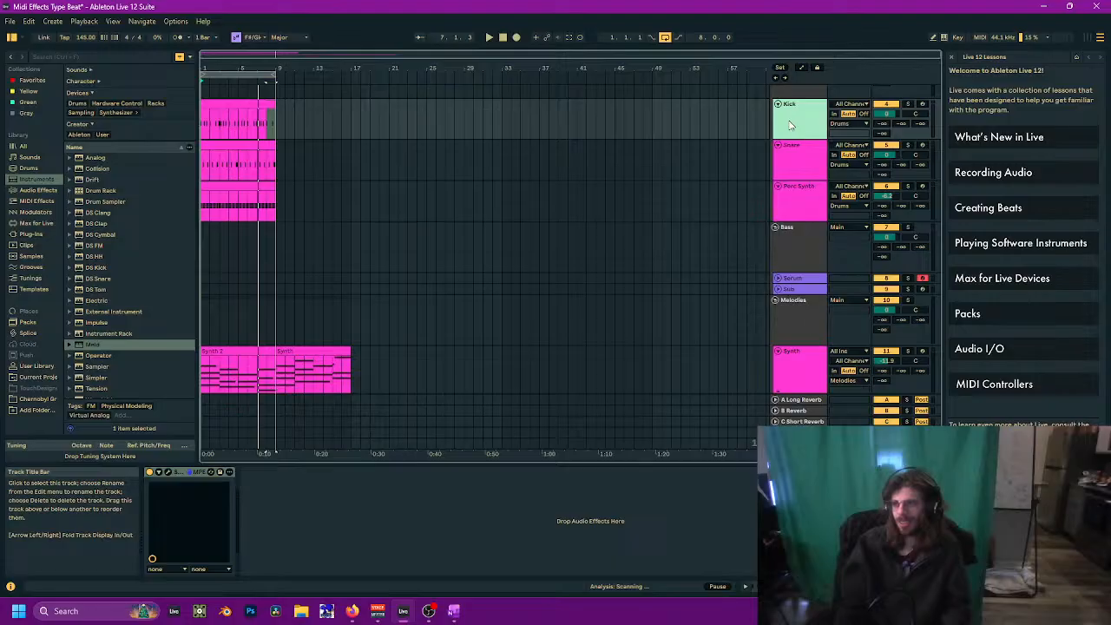
click(167, 475)
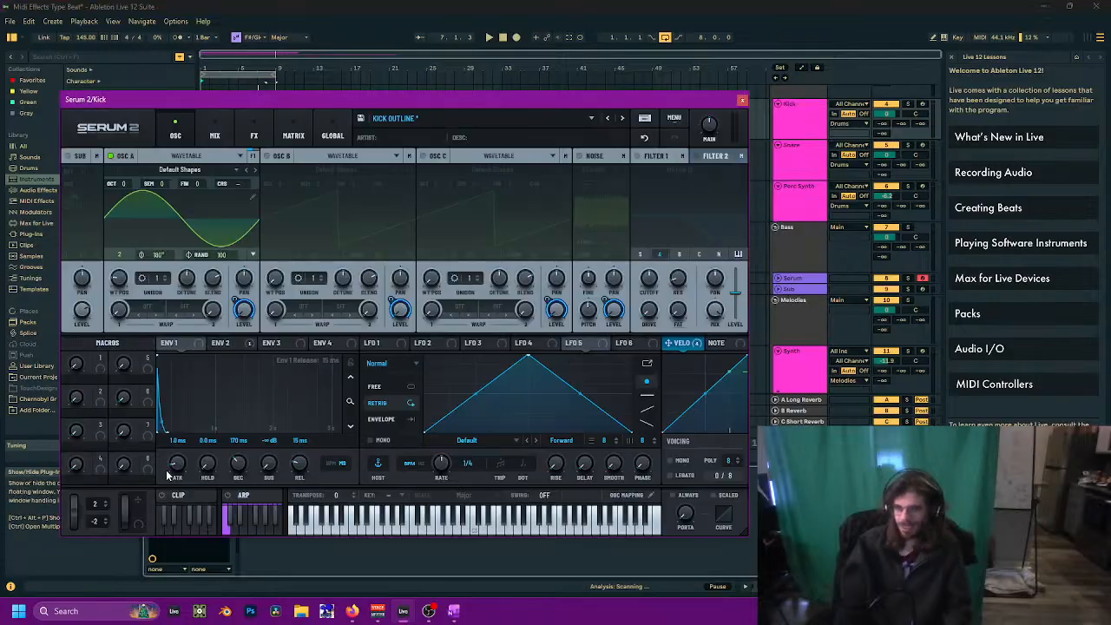
drag(228, 92, 240, 66)
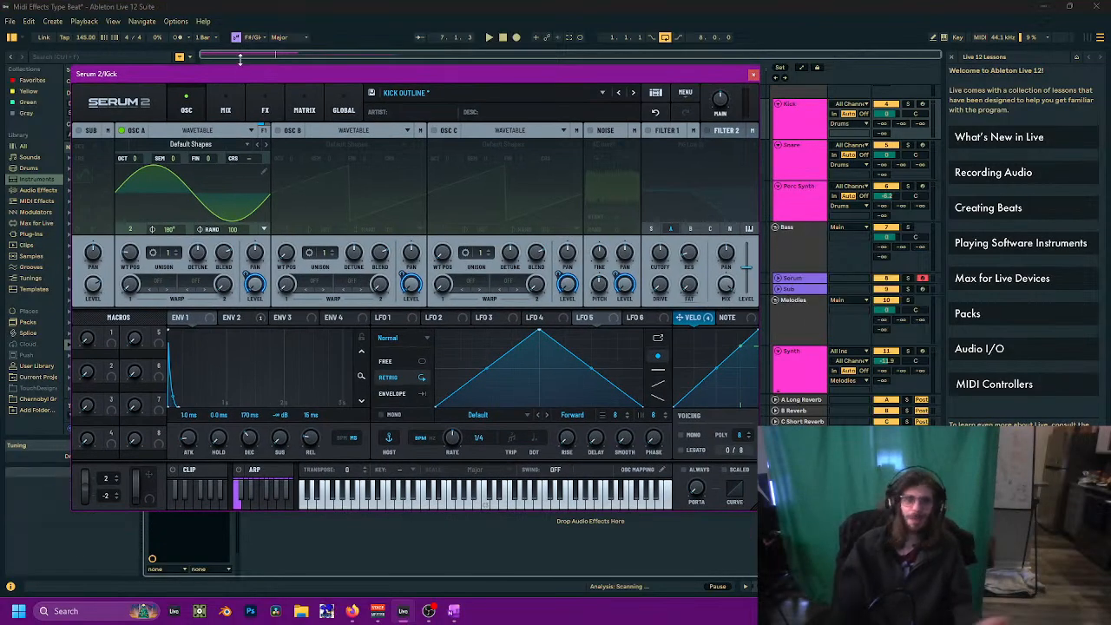
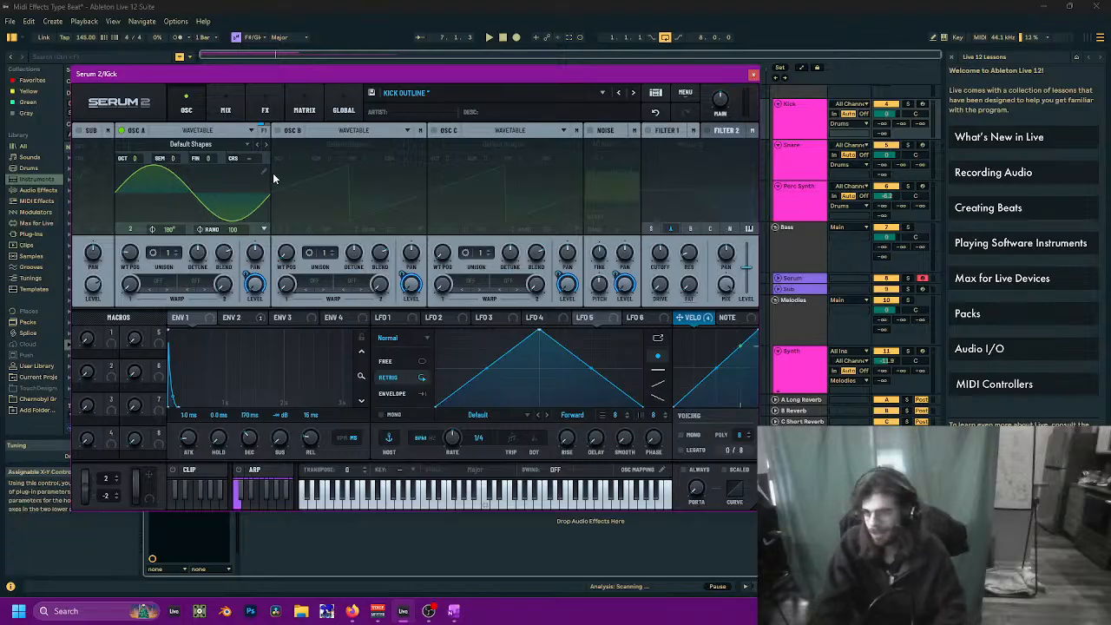
Step: Load the Harmonic Morph wavetable in oscillator A, lower its wavetable position to 1, and modulate that position with Env 1
click(193, 144)
mouse_move(180, 172)
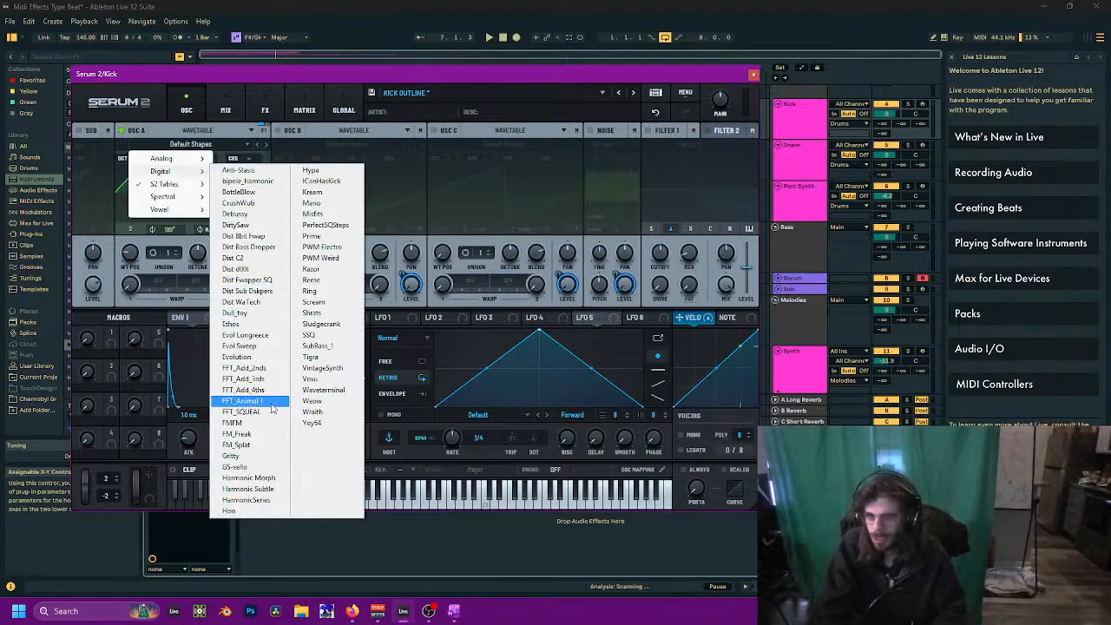
click(248, 478)
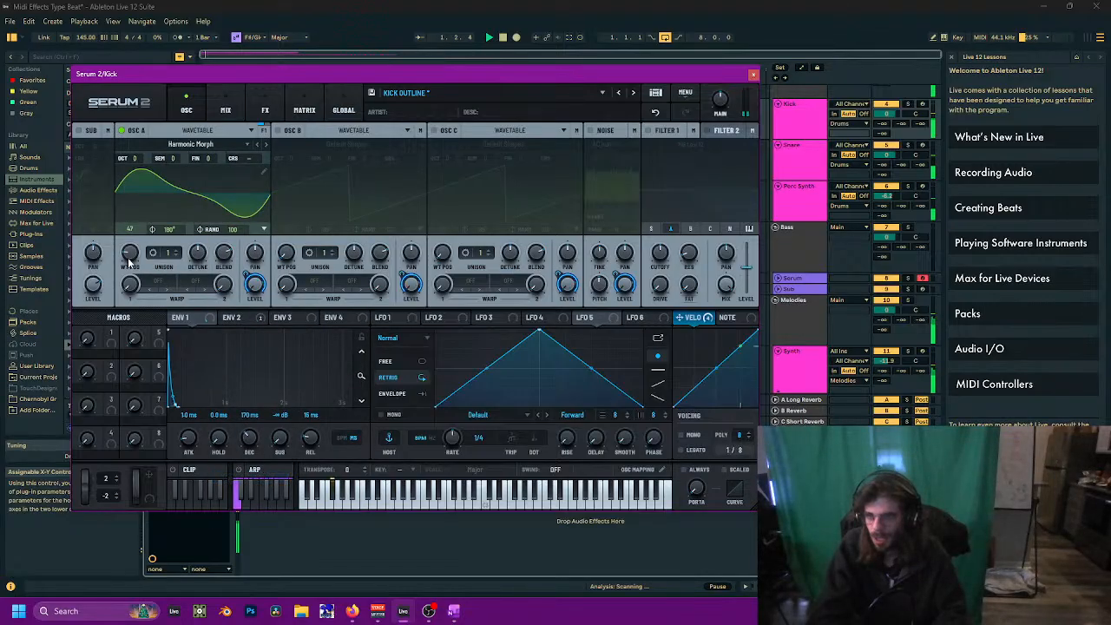
mouse_move(130, 260)
mouse_down()
mouse_move(141, 255)
mouse_move(209, 301)
mouse_move(123, 255)
mouse_up()
click(208, 319)
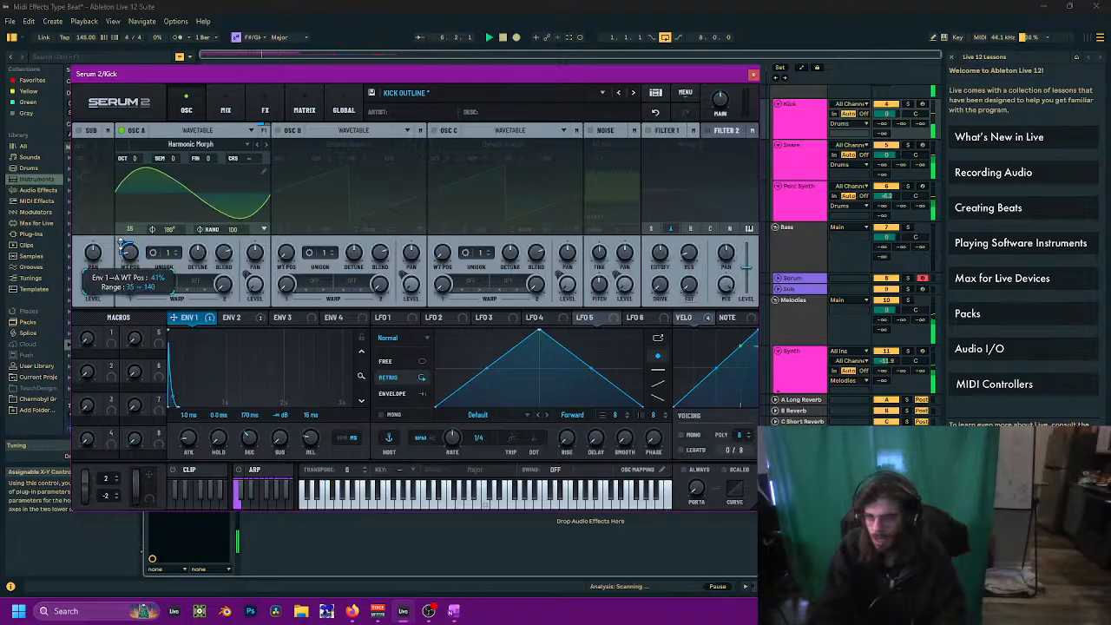
mouse_move(129, 253)
mouse_down()
mouse_move(128, 284)
mouse_move(120, 241)
mouse_up()
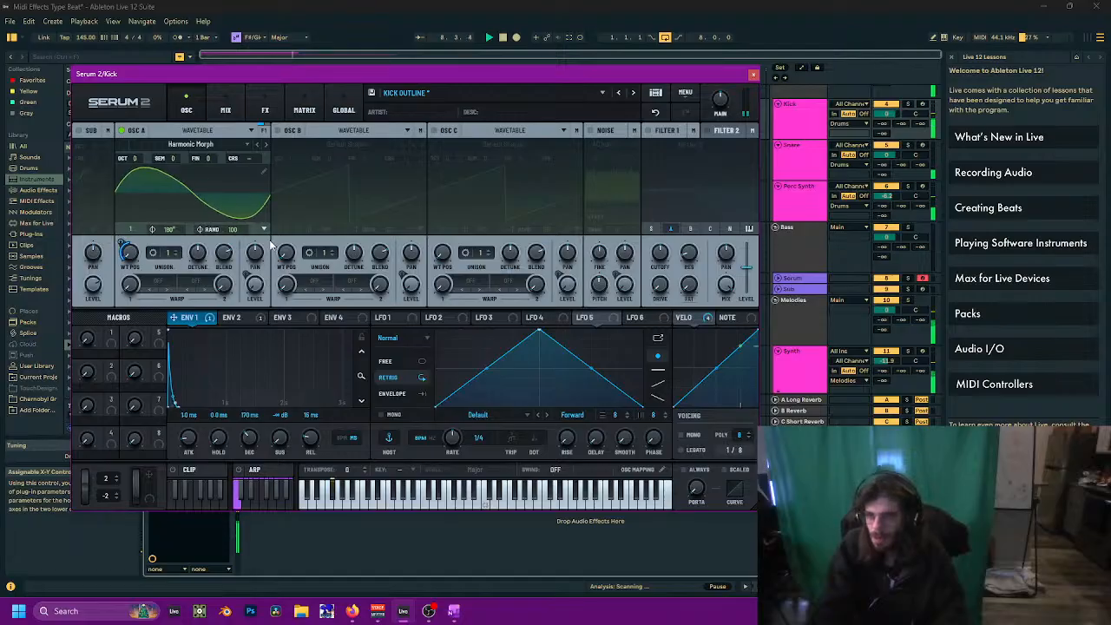
Step: Enable oscillator B with the Default Shapes wavetable and adjust the velocity modulation on its level
click(275, 130)
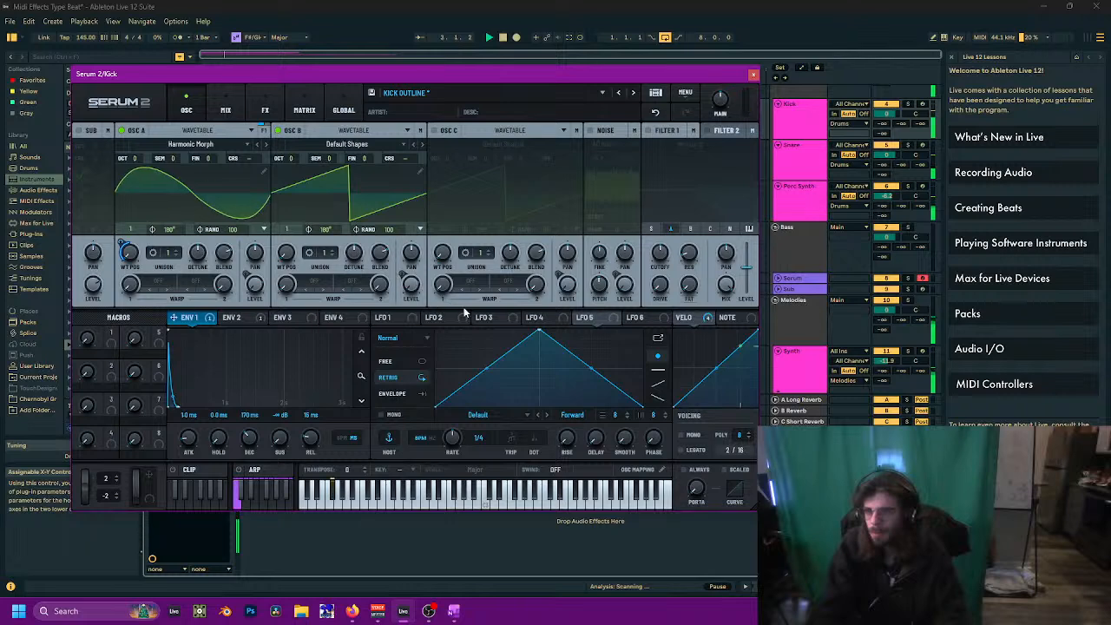
click(686, 316)
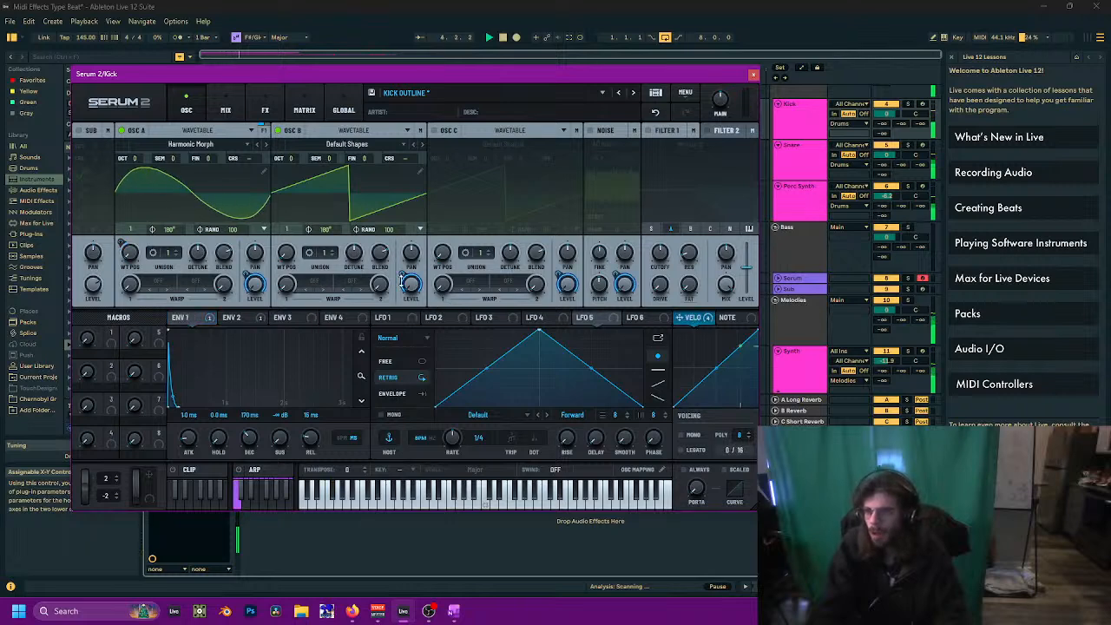
drag(401, 279, 398, 307)
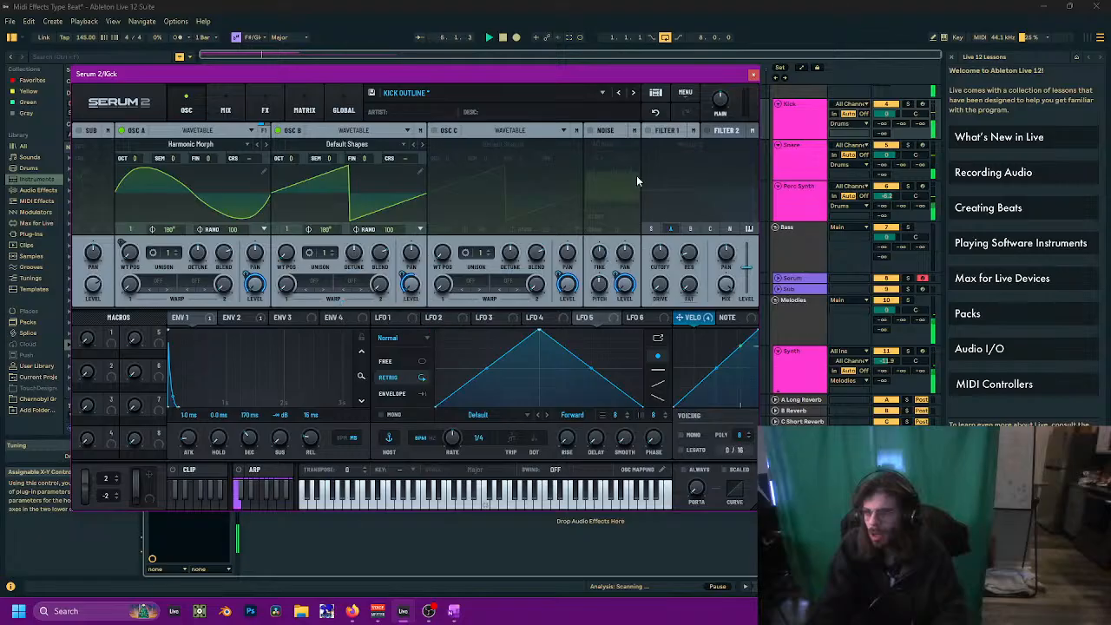
Step: Route only oscillator B through Filter 1 (MG Low 12), raise the resonance, and modulate the cutoff with Env 1 by about 29%
click(648, 130)
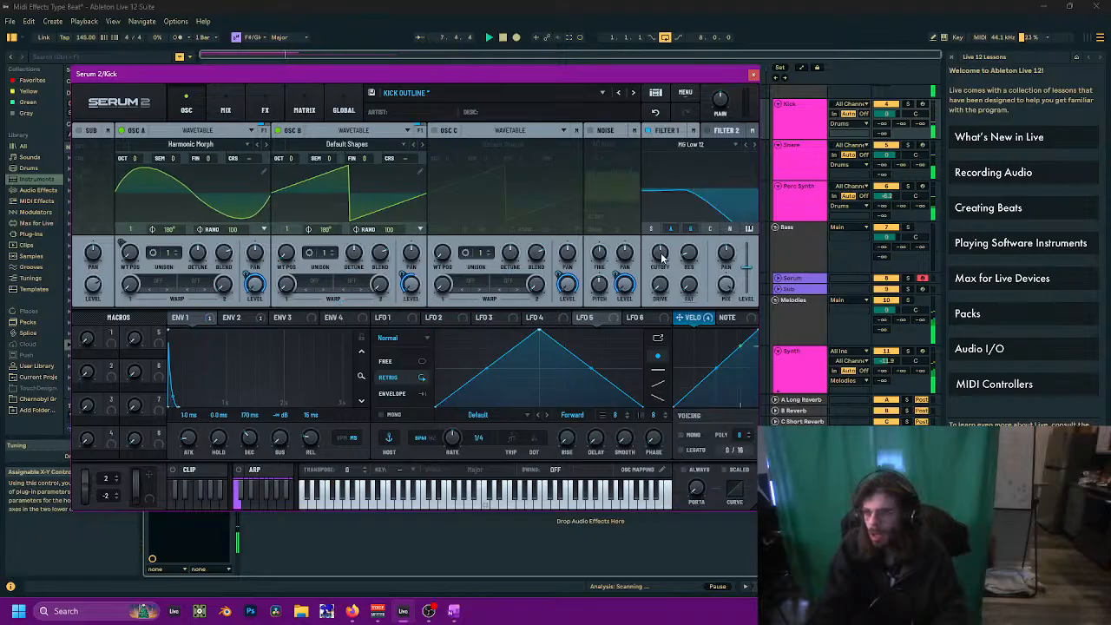
drag(690, 256, 664, 258)
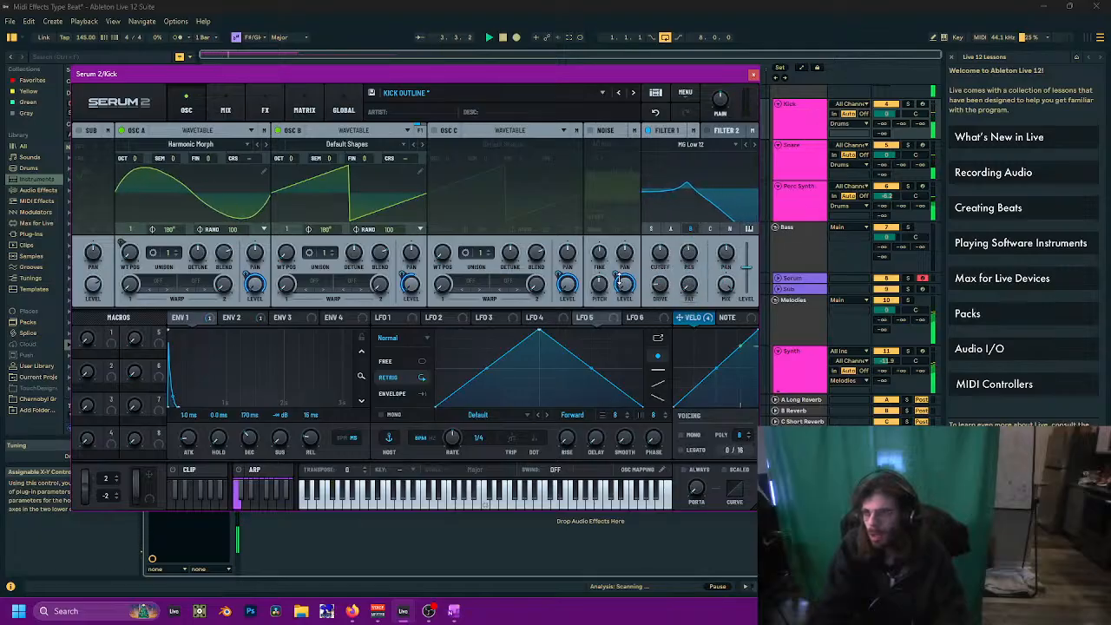
drag(180, 318, 657, 274)
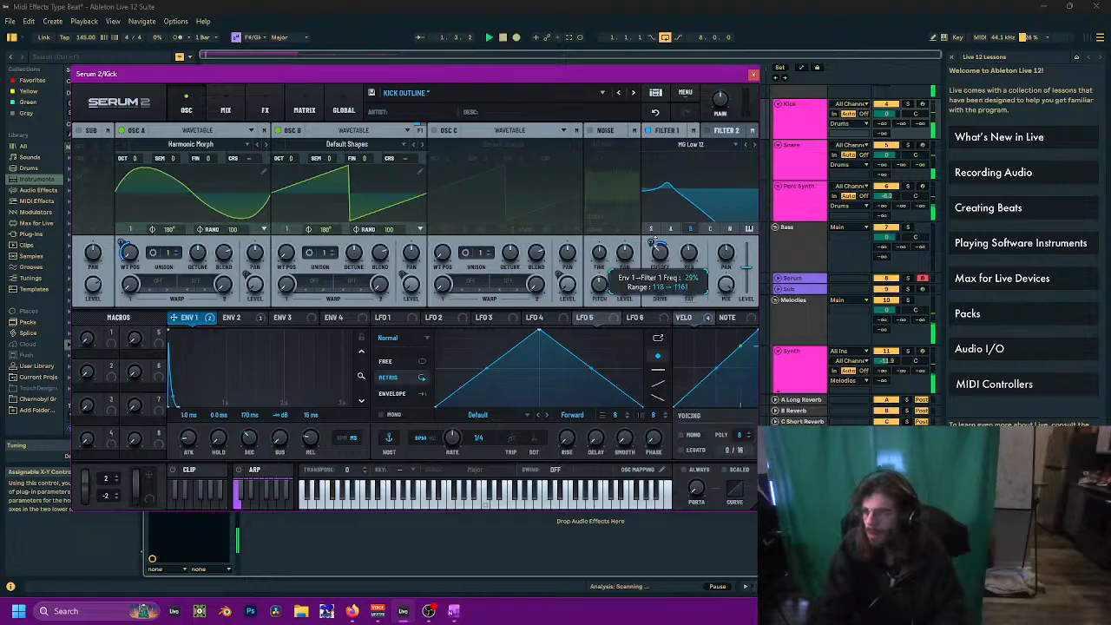
Step: Add a Distortion effect to the kick's main FX chain, set its mode to Downsample and place its filter before the distortion
click(265, 109)
click(110, 151)
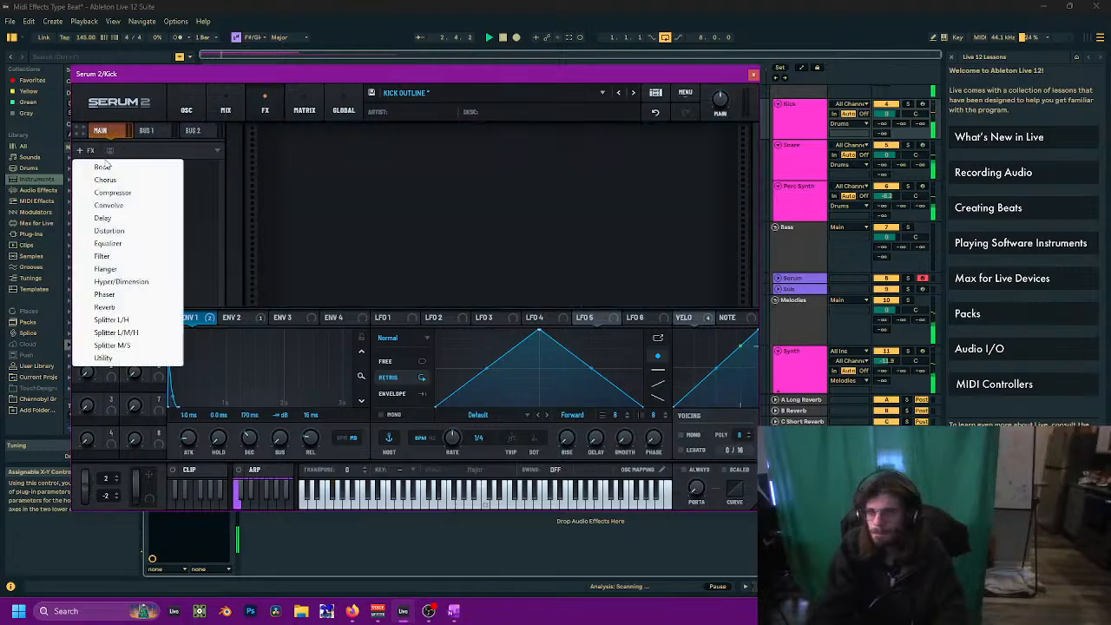
click(108, 230)
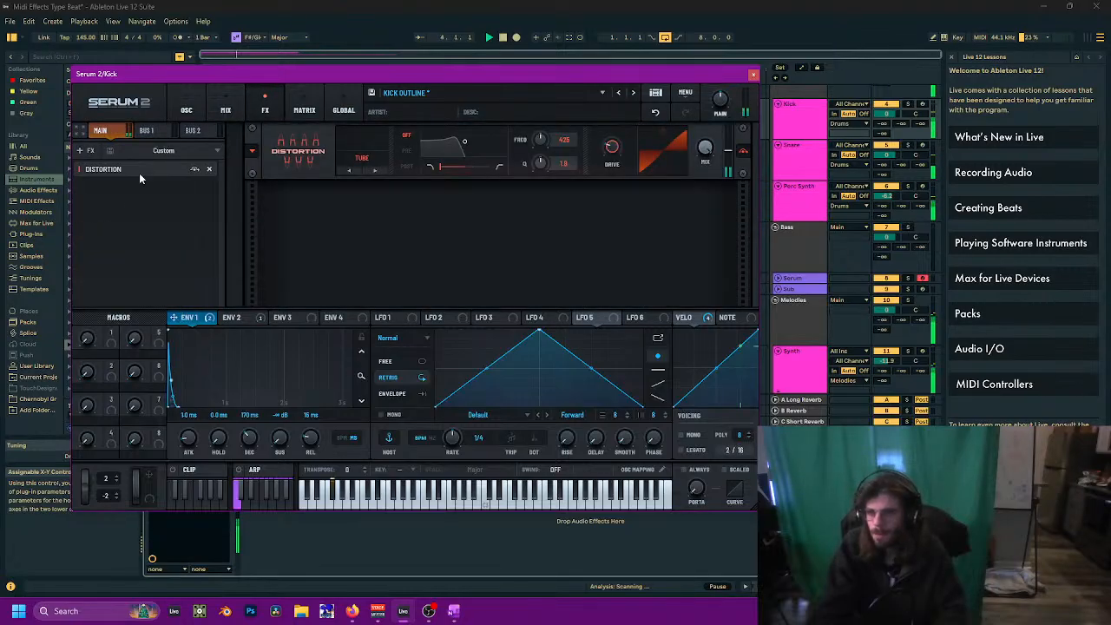
click(371, 171)
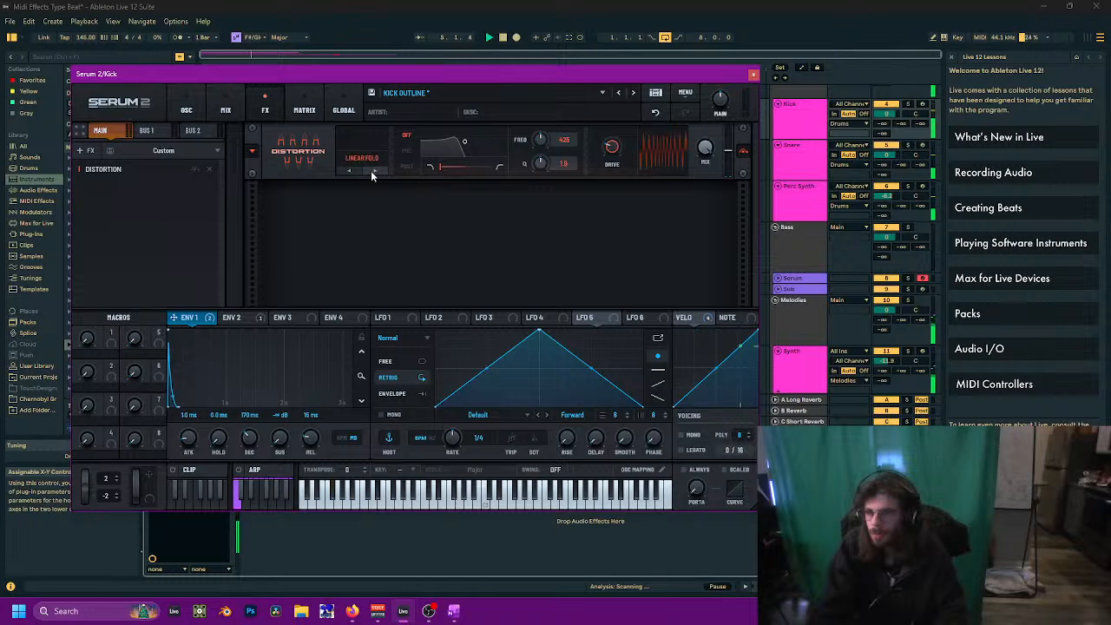
click(371, 172)
click(372, 172)
click(371, 172)
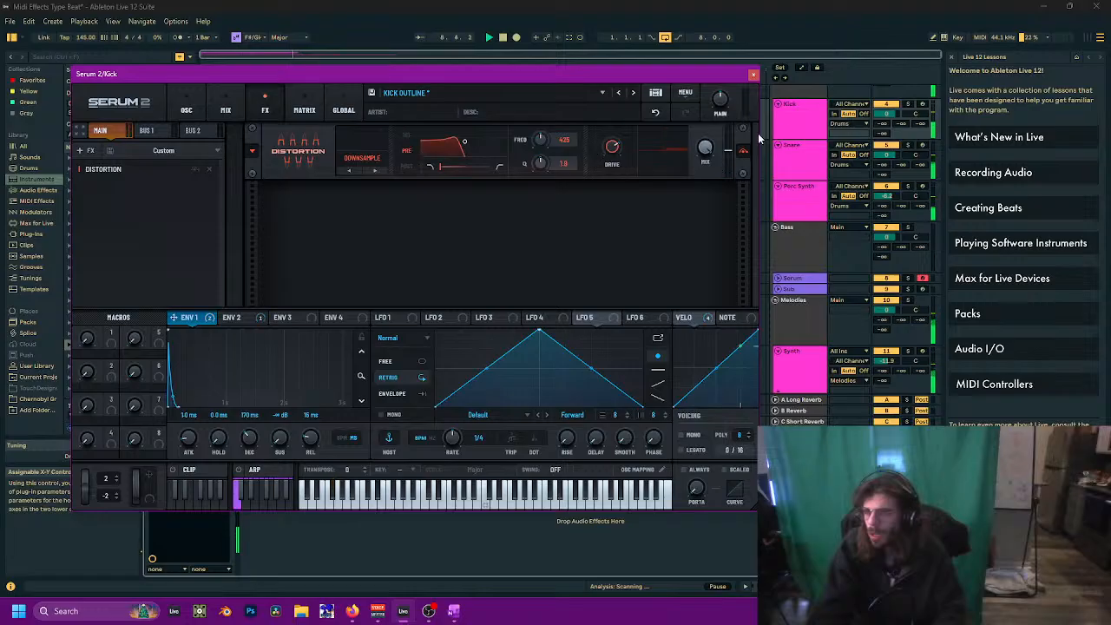
Step: With the Kick track temporarily soloed, lower the distortion mix to about 30% and set its filter to about 100 Hz with Q 3.5
click(907, 104)
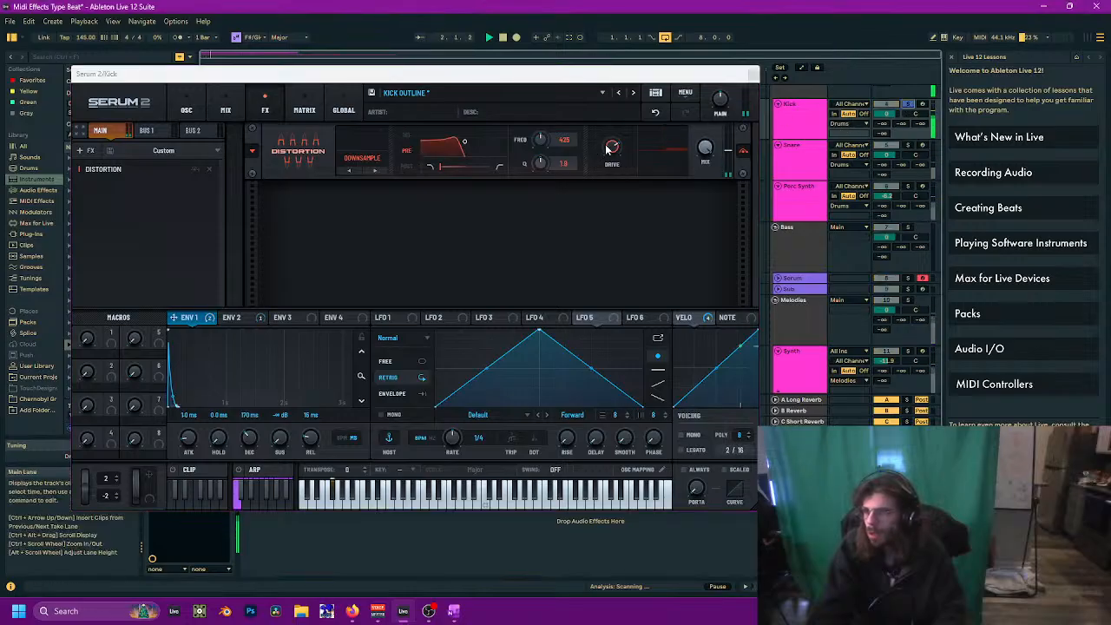
click(694, 154)
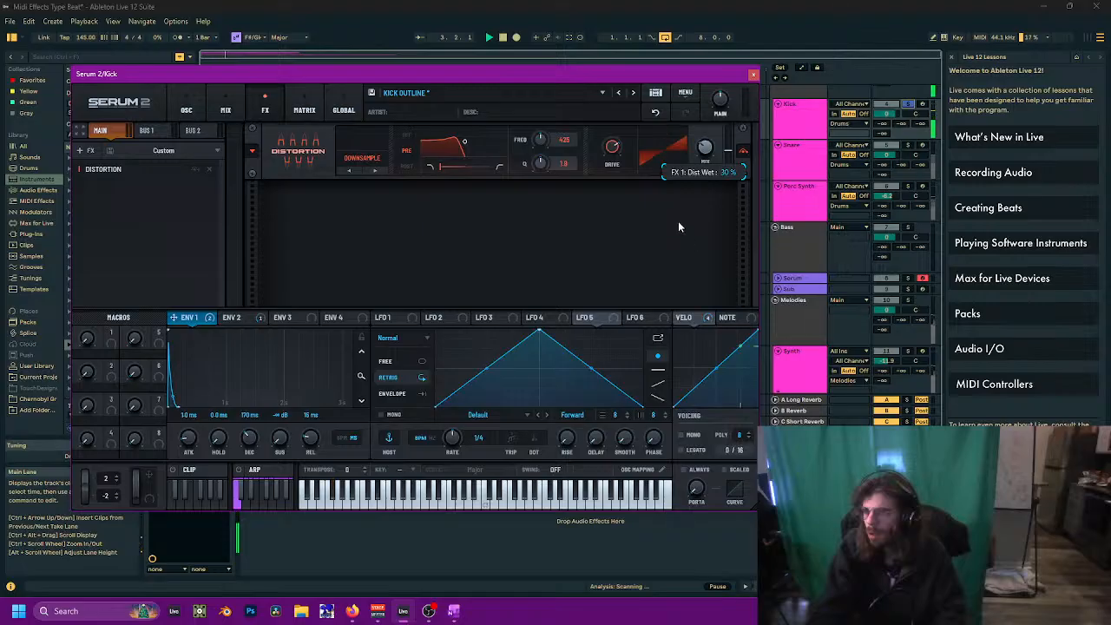
mouse_move(540, 164)
mouse_down()
mouse_move(547, 143)
mouse_move(545, 163)
mouse_up()
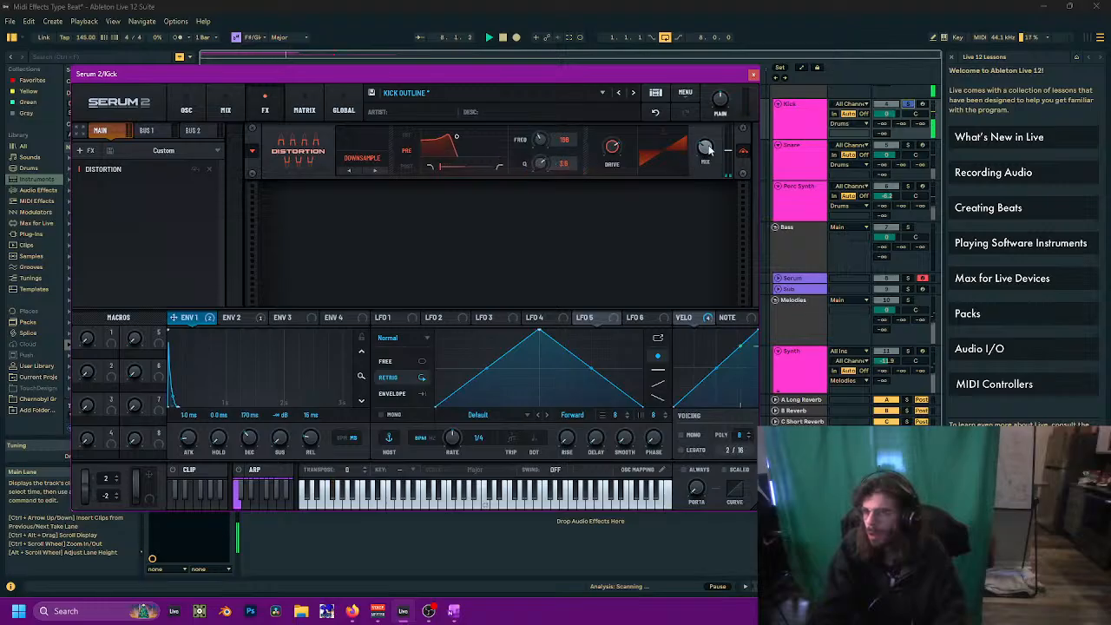
click(908, 104)
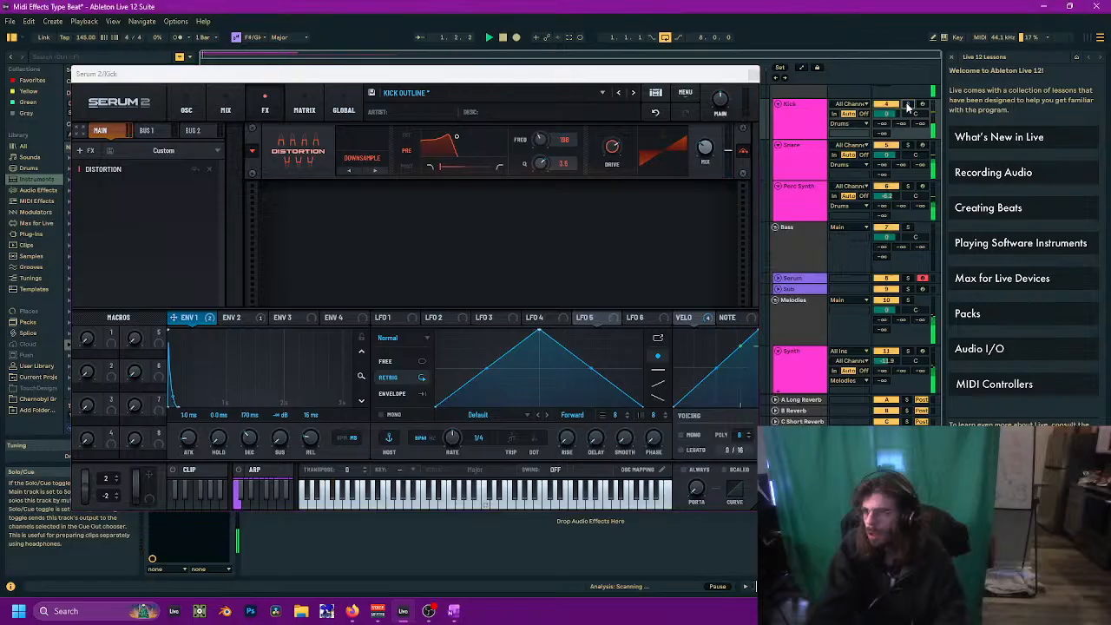
Step: Add a Compressor in Multiband mode after the distortion, raise its gain to 10 dB and reduce its mix
click(87, 150)
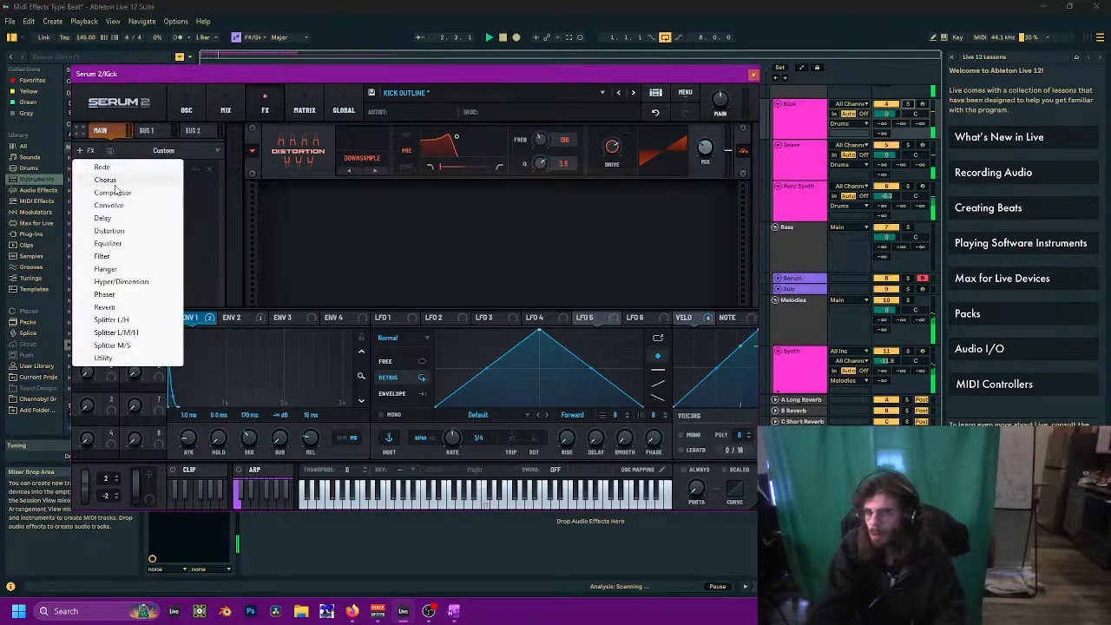
click(115, 190)
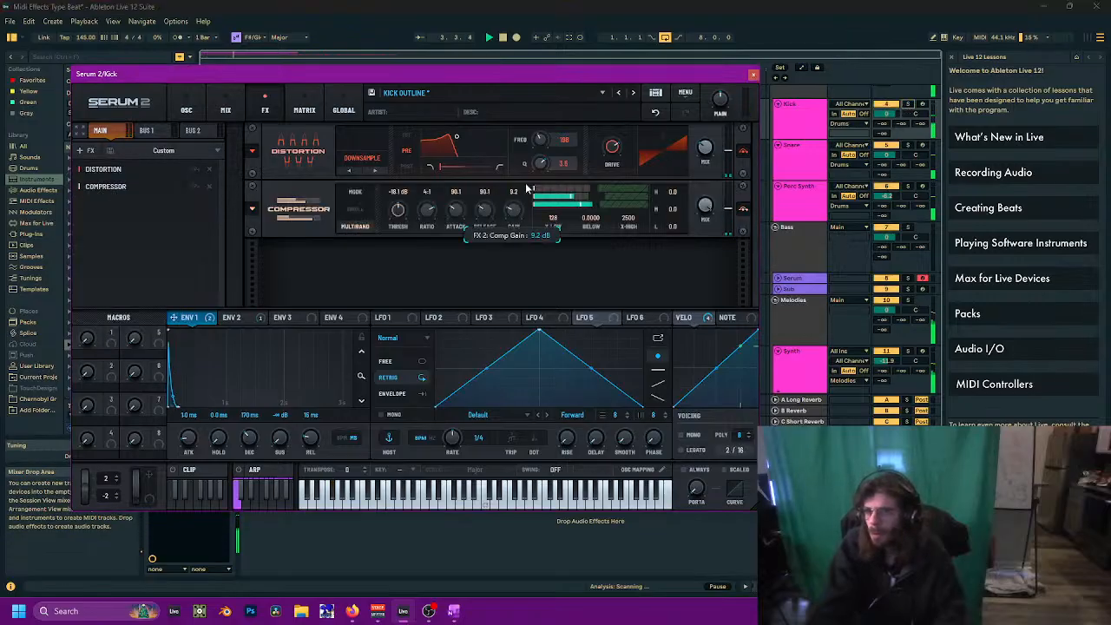
drag(526, 185, 527, 179)
drag(706, 205, 704, 310)
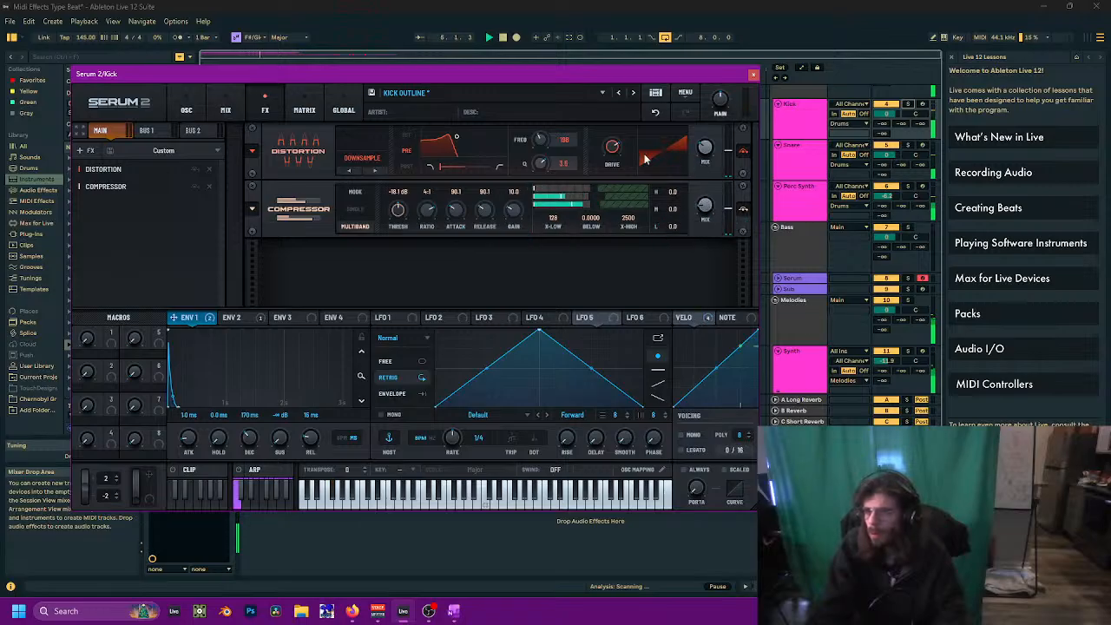
Step: Set the distortion's pre-filter to 100% high-pass and fine-tune its frequency and drive, soloing the Kick track while adjusting
drag(538, 141, 538, 119)
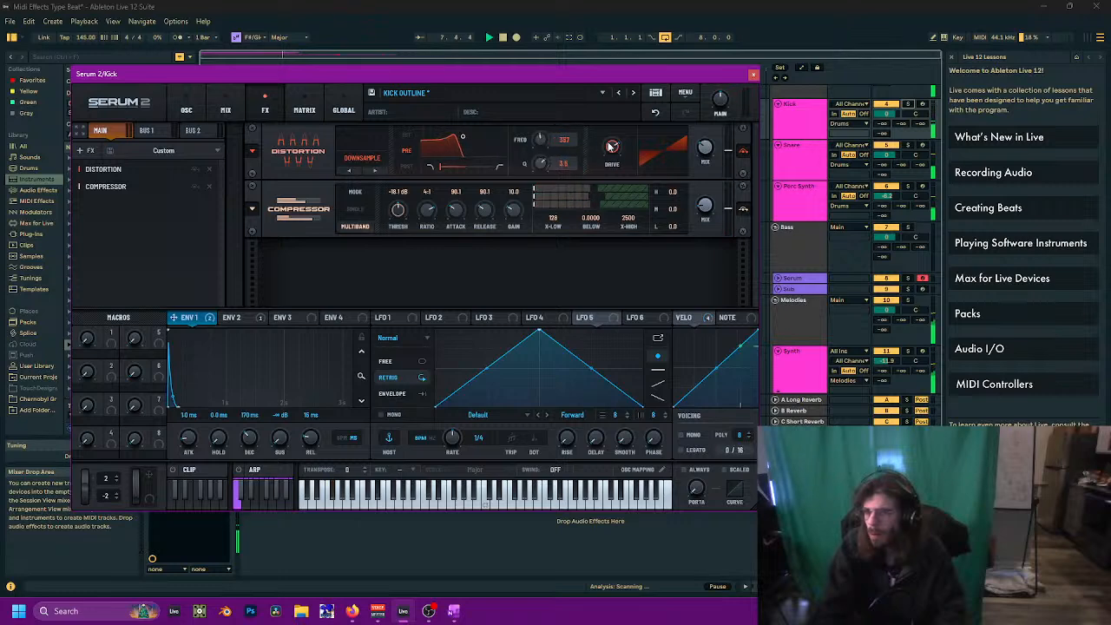
click(907, 104)
drag(621, 156, 618, 172)
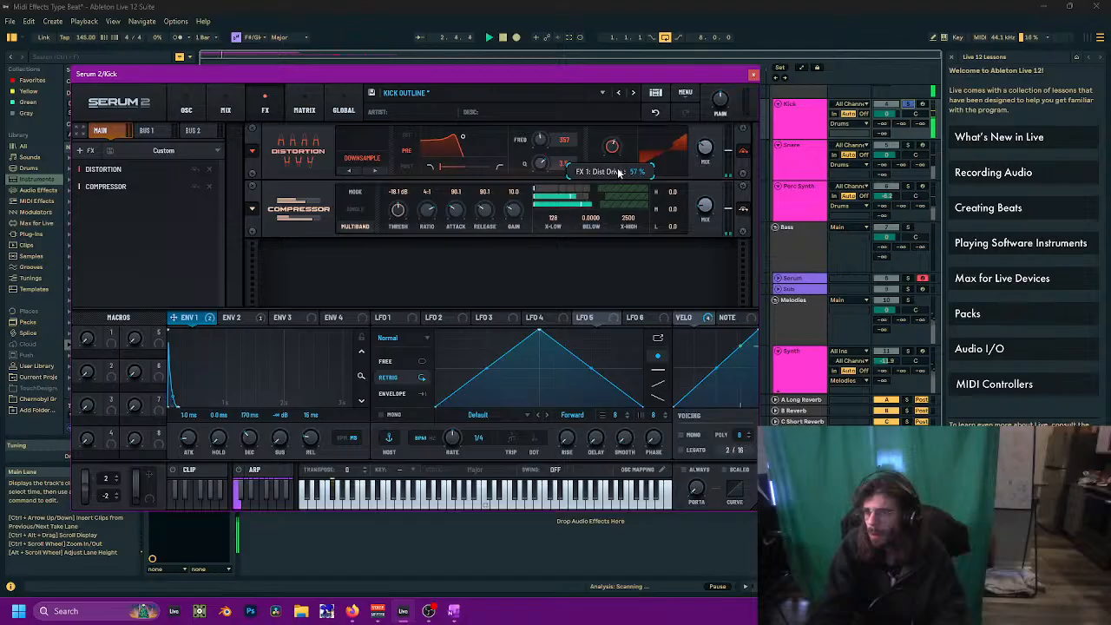
drag(543, 147, 556, 132)
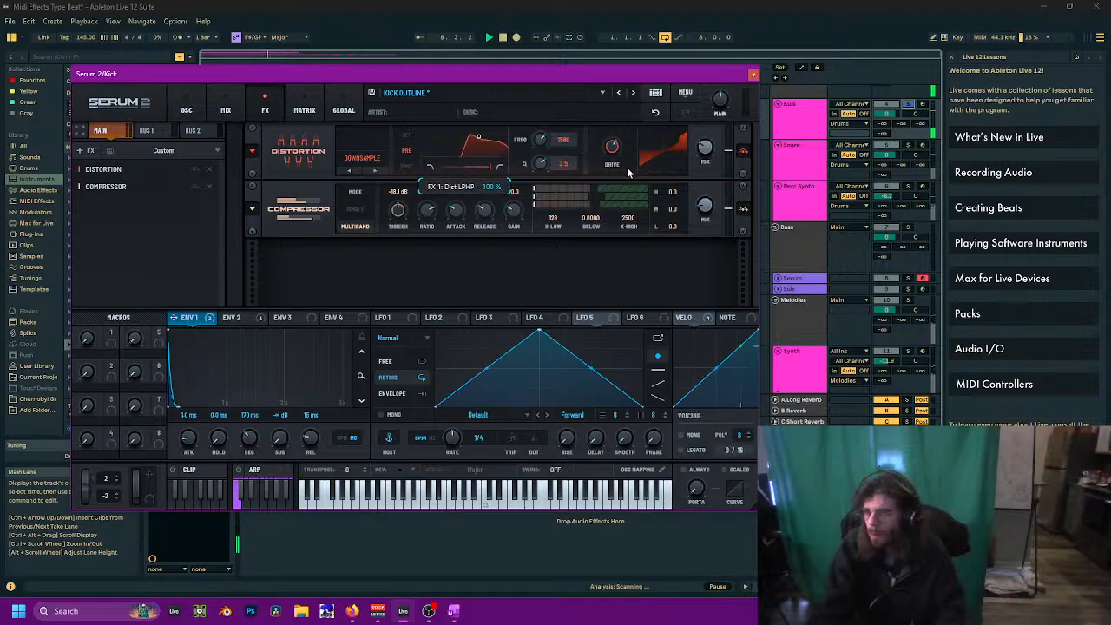
mouse_move(549, 142)
mouse_down()
mouse_move(548, 164)
mouse_move(540, 142)
mouse_up()
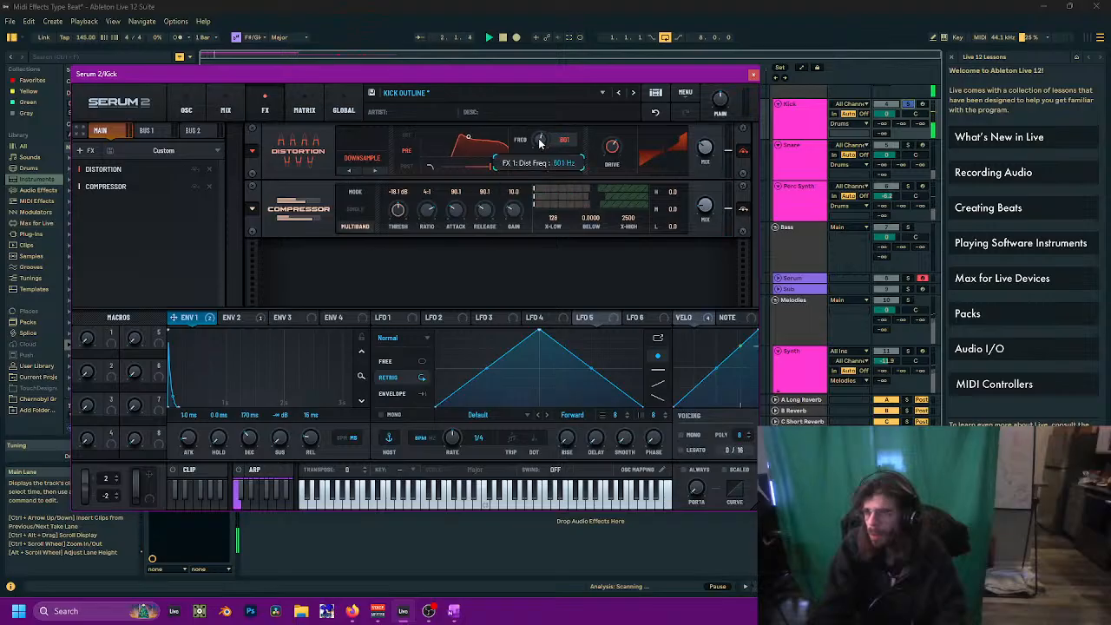
drag(617, 149, 610, 170)
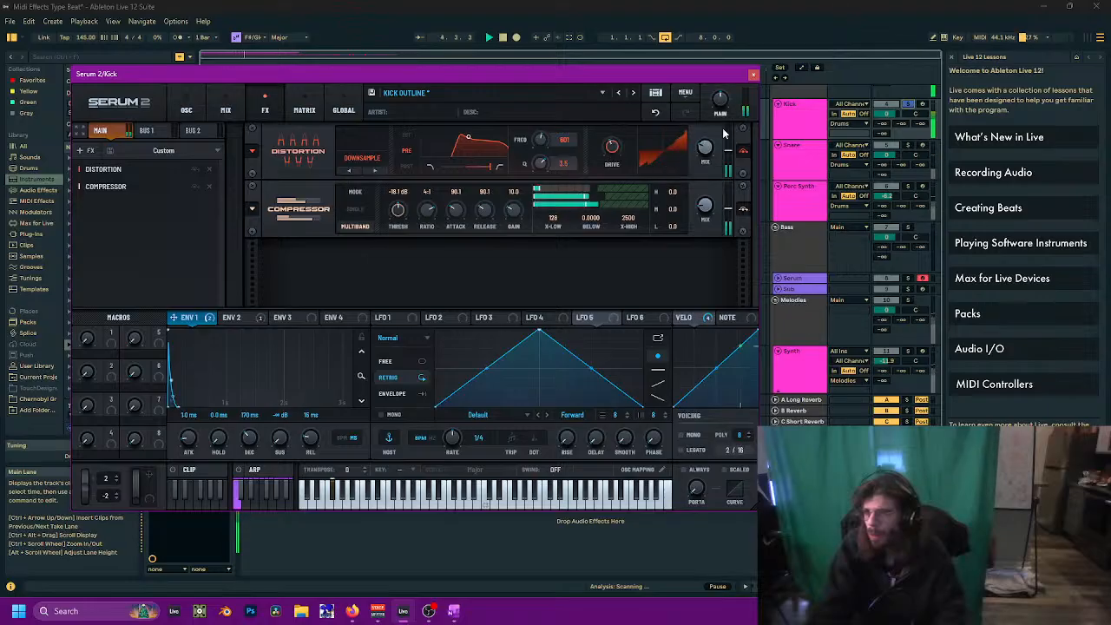
click(901, 118)
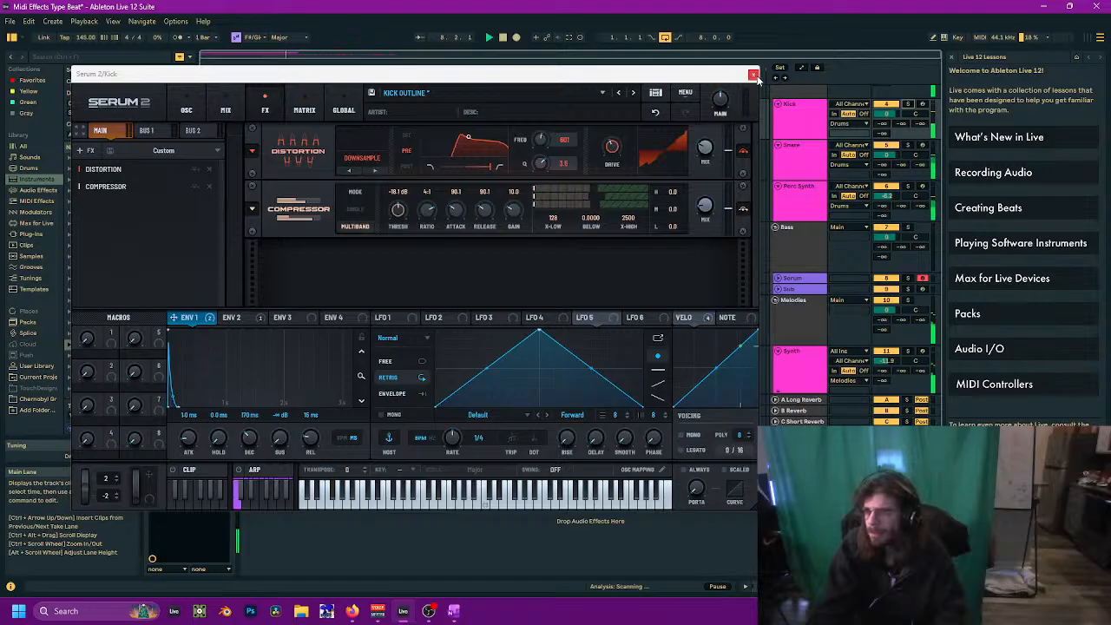
Step: Close the Kick track's Serum 2 window and open the Serum 2 instance on the Snare track
click(752, 74)
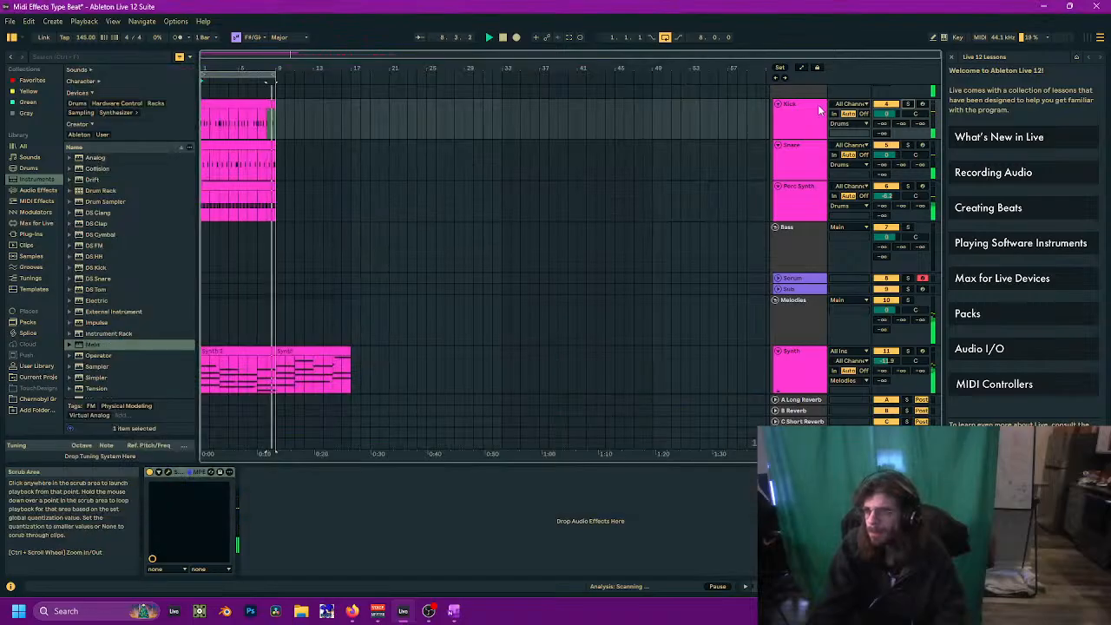
click(171, 472)
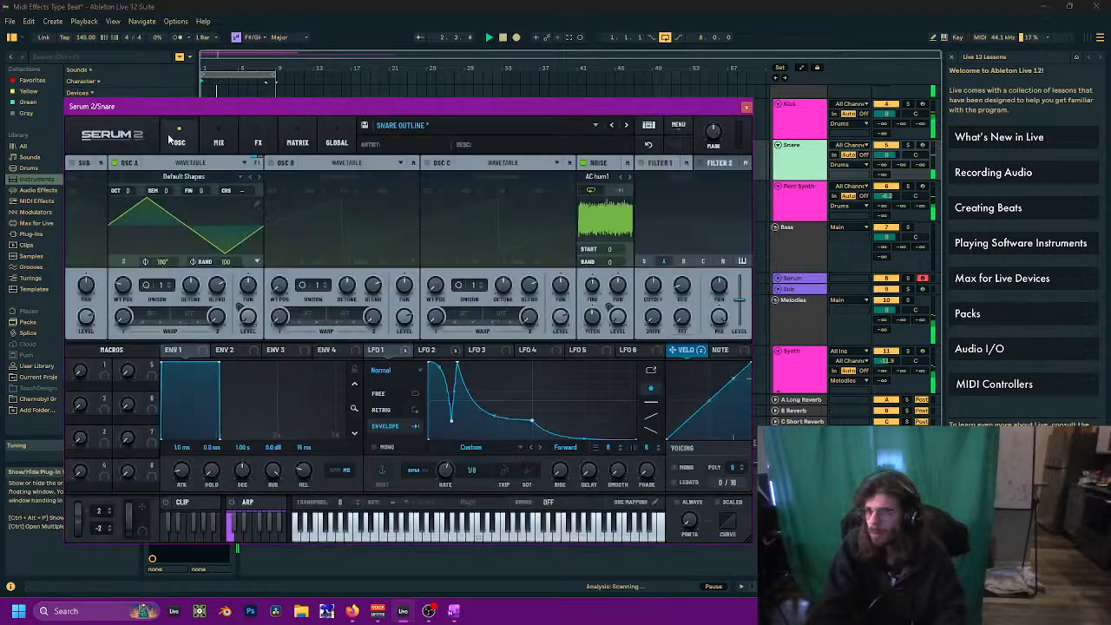
Step: Load the Mario wavetable into oscillator A at wavetable position 2, with 2 unison voices and detune at about 0.08
click(183, 177)
mouse_move(172, 204)
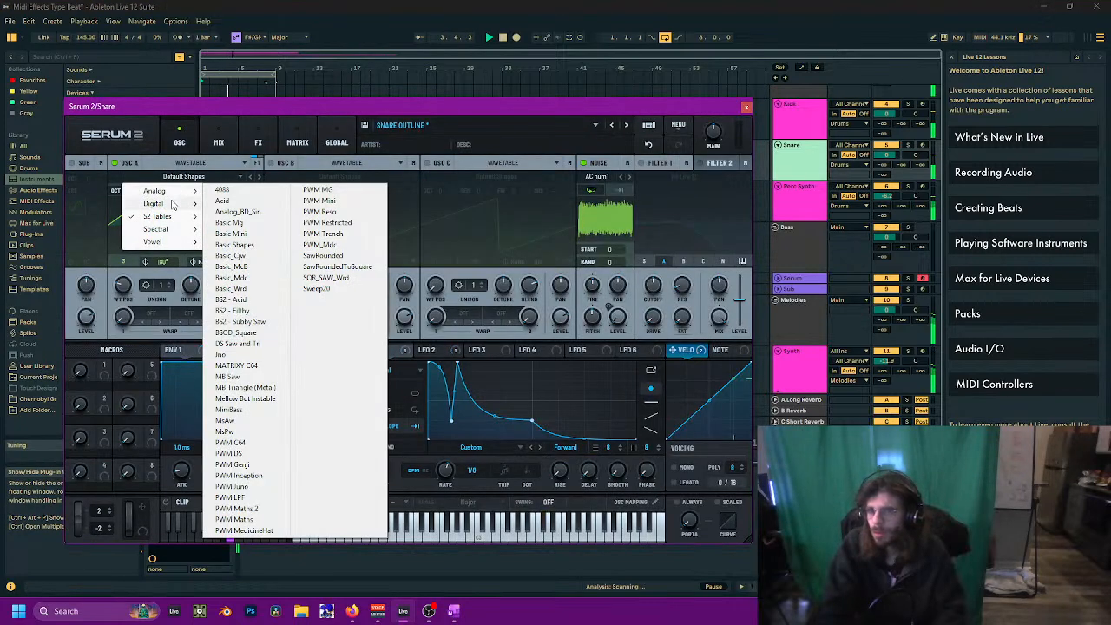
click(321, 237)
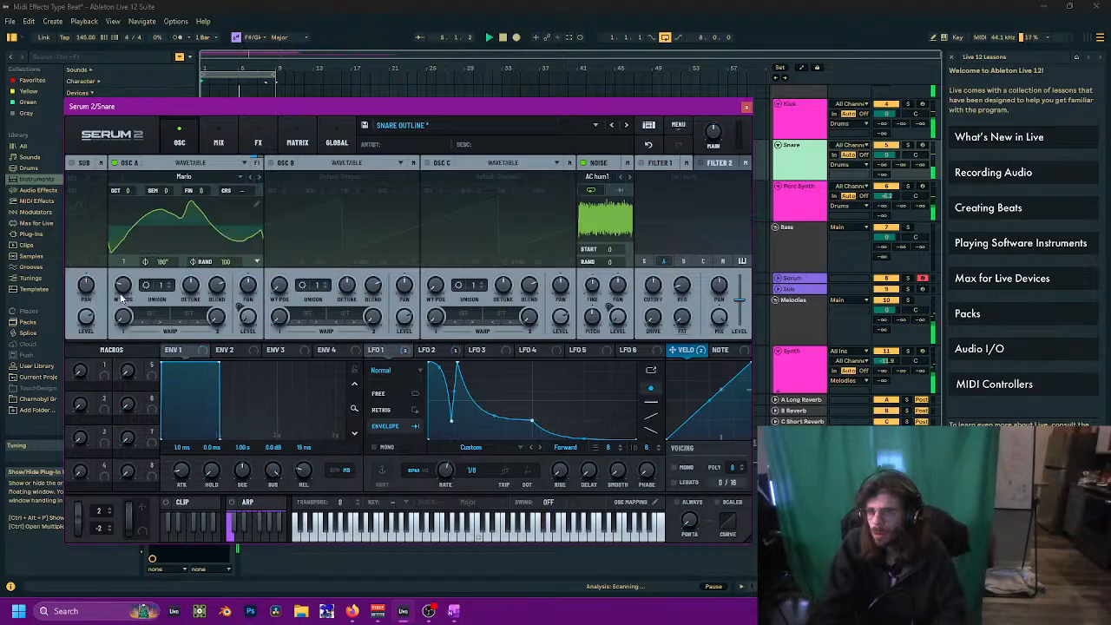
drag(121, 296, 132, 276)
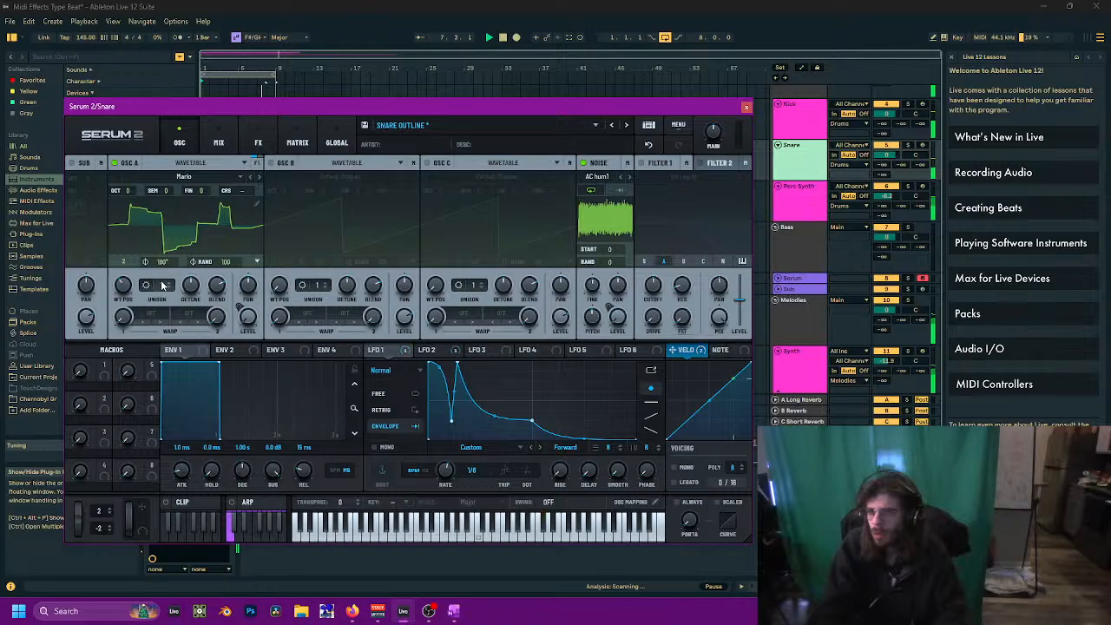
drag(162, 285, 221, 428)
drag(186, 290, 193, 346)
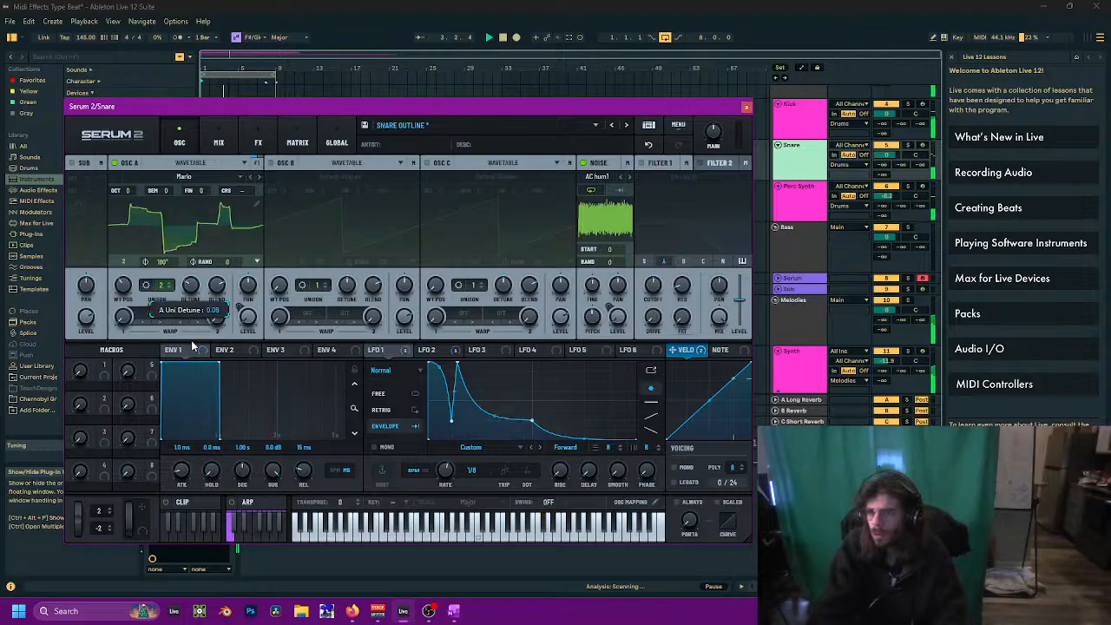
Step: Enable oscillator B, modulate its level with LFO 1 and assign velocity to that modulation in the matrix
click(271, 164)
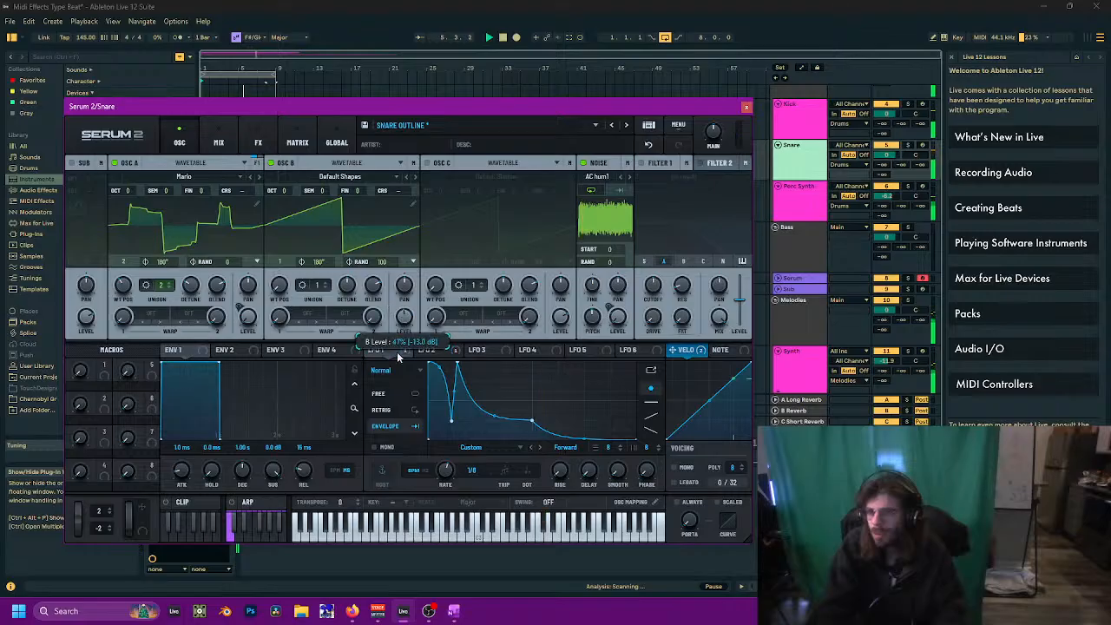
drag(407, 354, 402, 317)
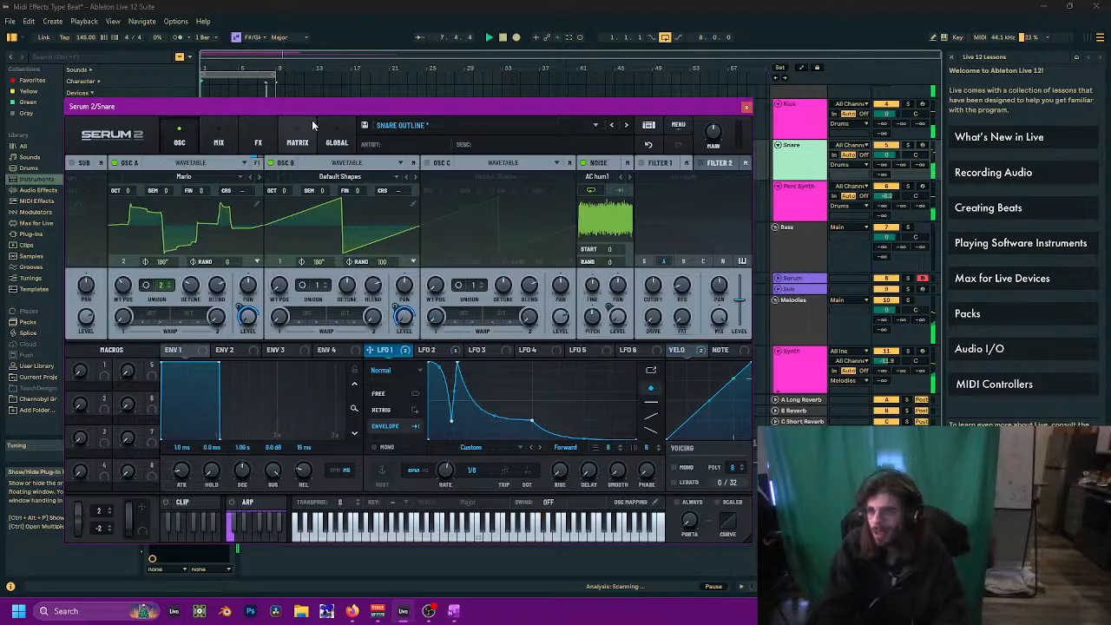
click(298, 140)
drag(688, 351, 484, 224)
click(187, 138)
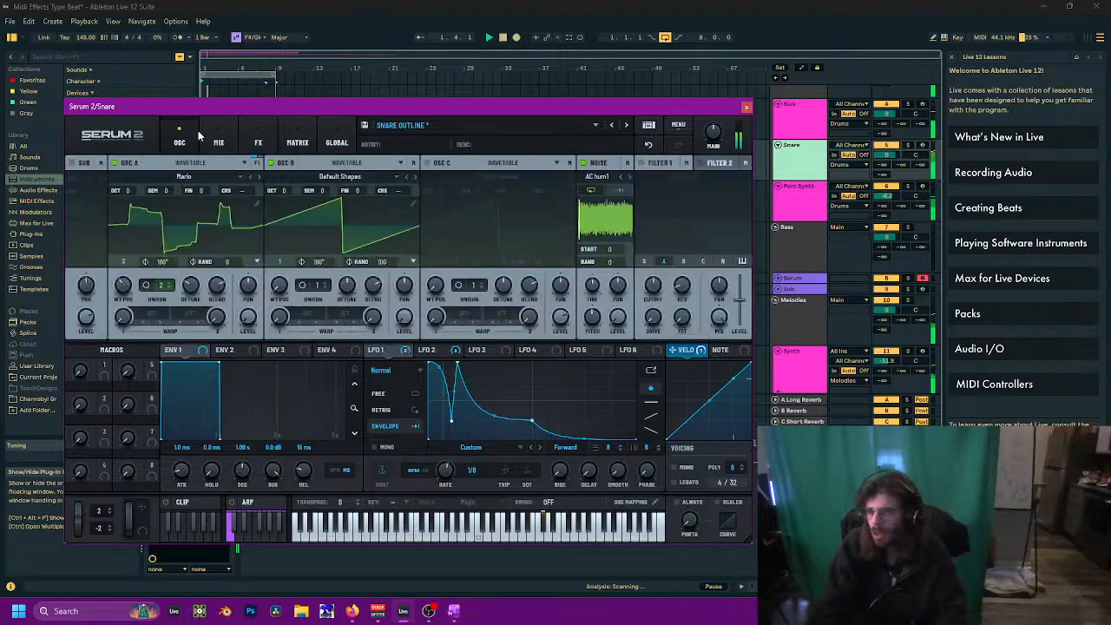
Step: Load the Retro_Speaking wavetable from the Vowel category into oscillator B
click(338, 176)
mouse_move(331, 247)
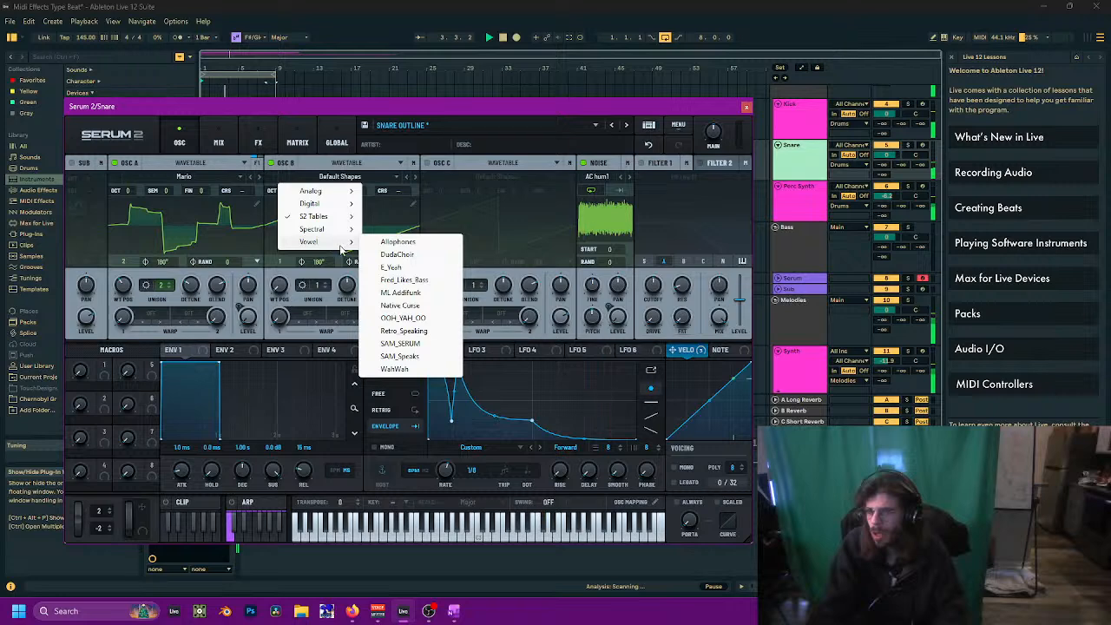
click(404, 331)
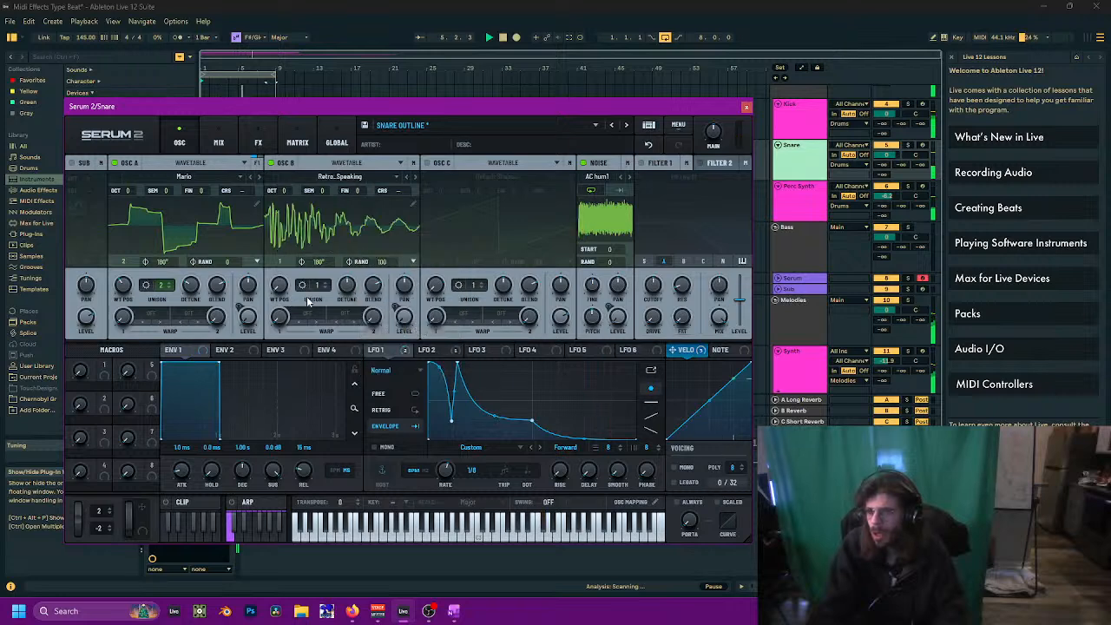
Step: Modulate oscillator B's wavetable position with a curved descending LFO 3 in Envelope mode, and set the oscillator's octave to -1
click(478, 352)
drag(531, 364, 384, 332)
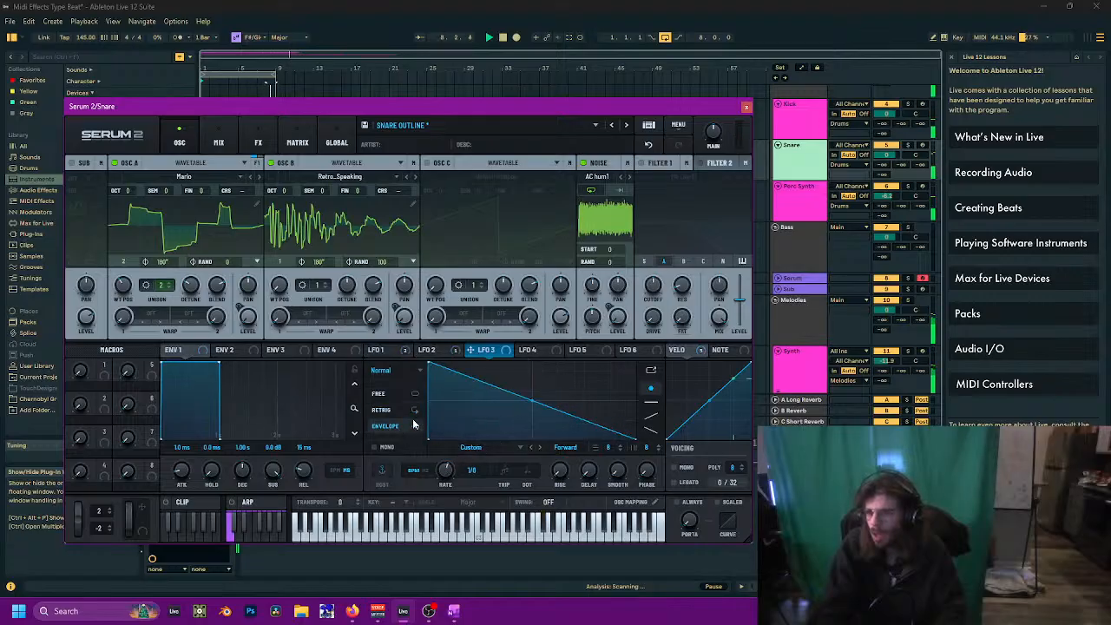
drag(471, 350, 278, 287)
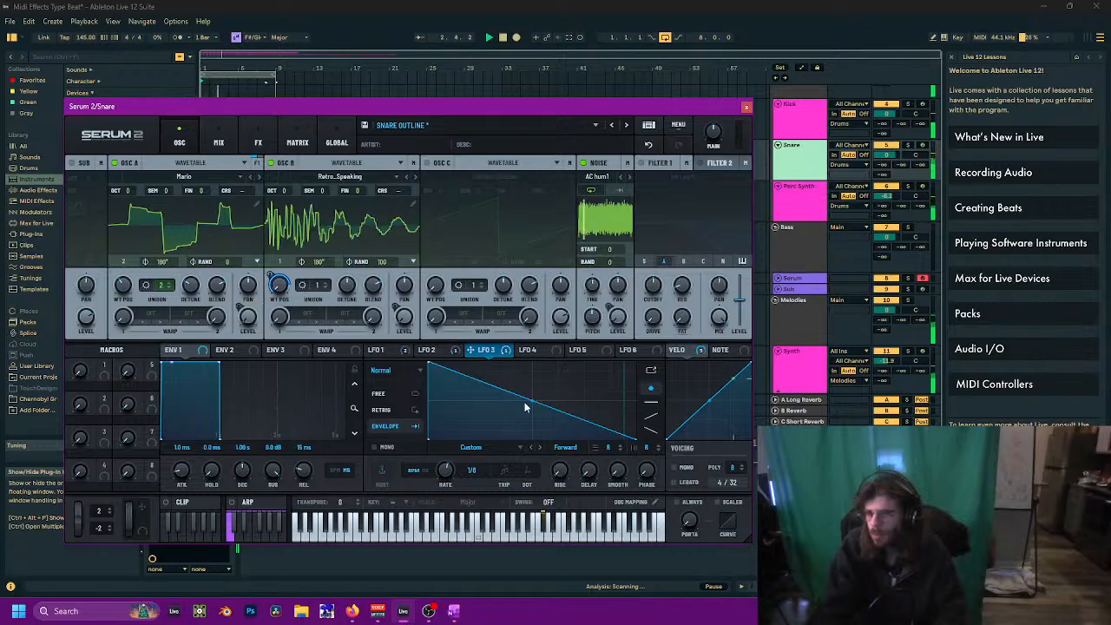
drag(532, 404, 532, 413)
drag(288, 190, 290, 197)
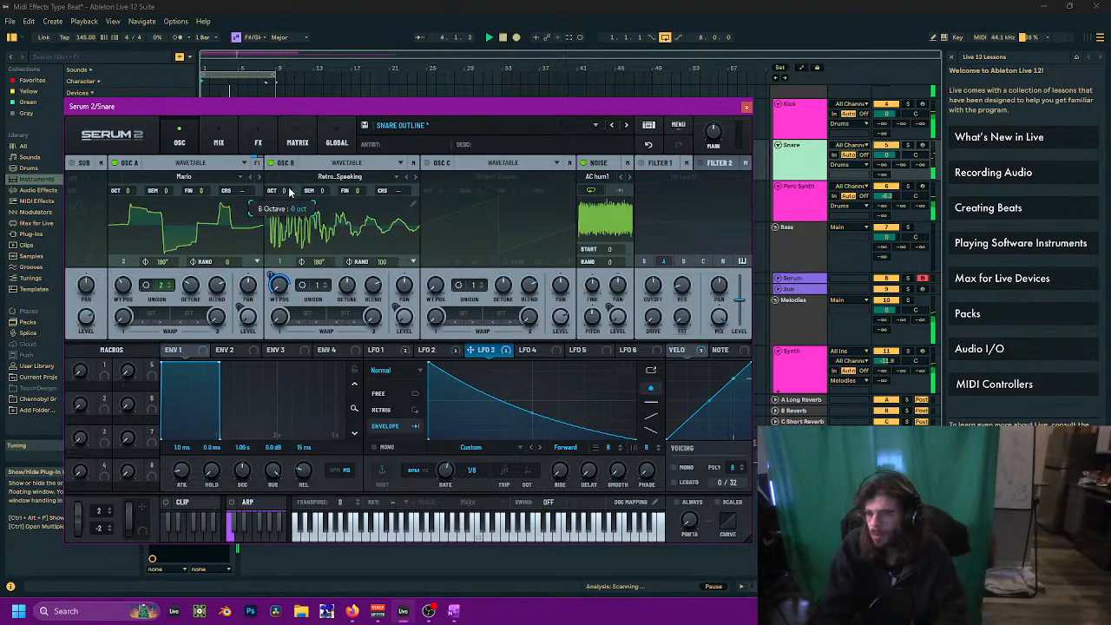
Step: Enable Filter 1, route oscillator B and the noise oscillator through it, and load the ARP pink noise sample
click(649, 164)
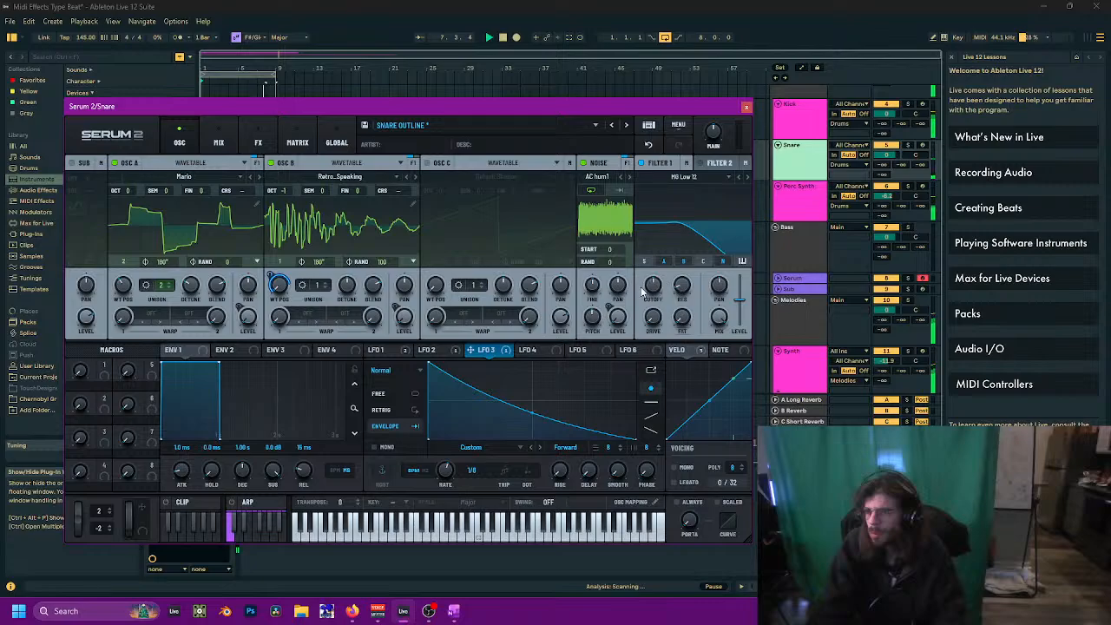
click(598, 176)
mouse_move(692, 205)
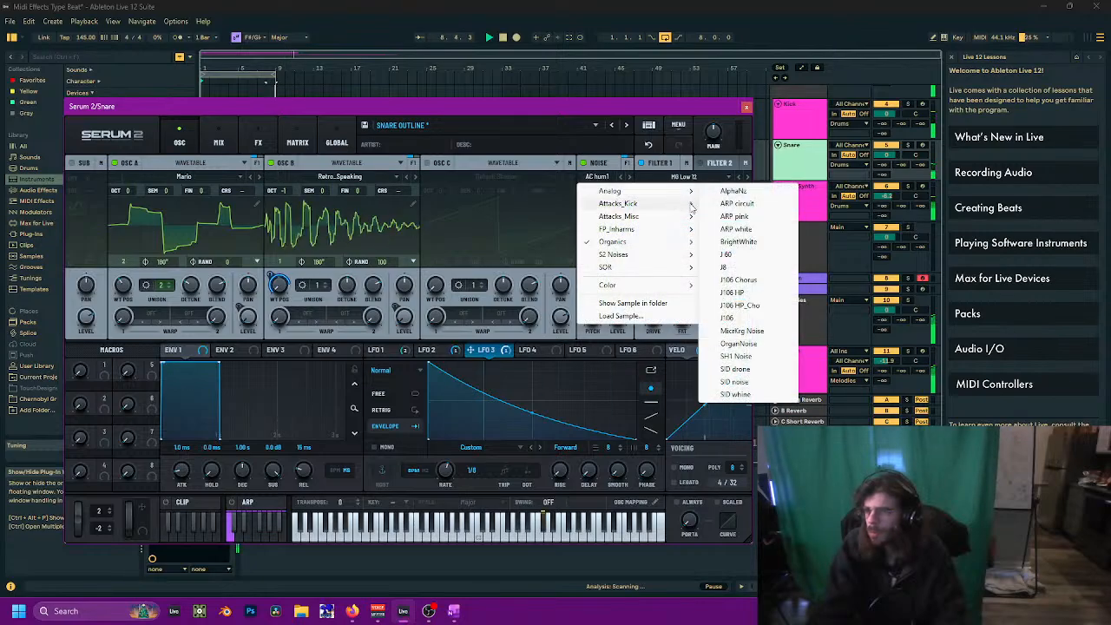
click(734, 216)
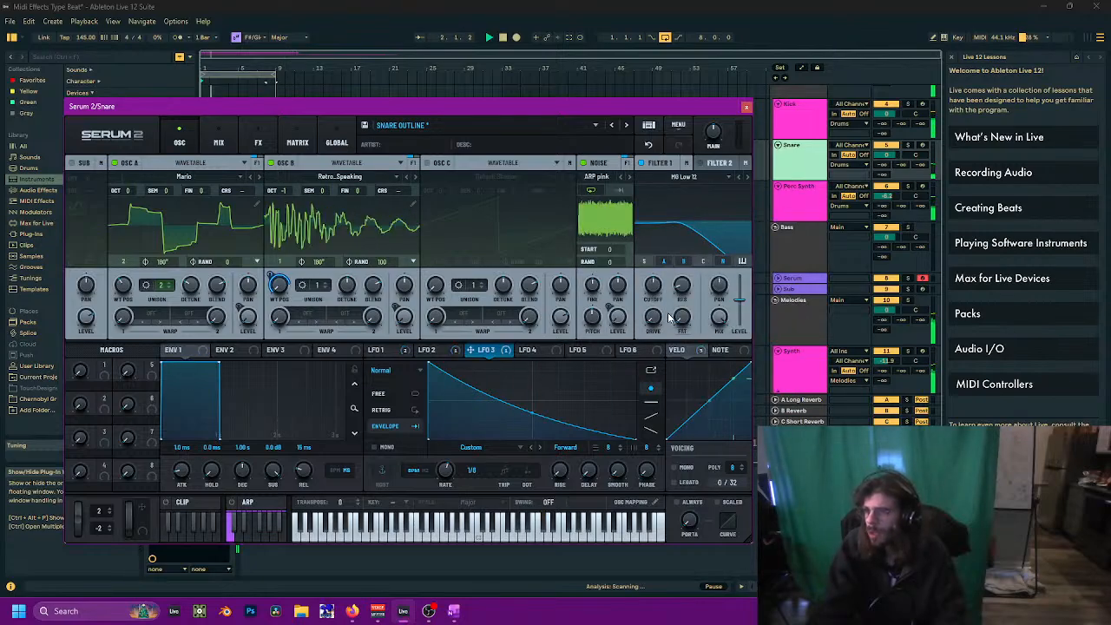
Step: Modulate Filter 1's cutoff with LFO 3, adjust its drive and set its resonance to about 13%
drag(668, 318, 688, 266)
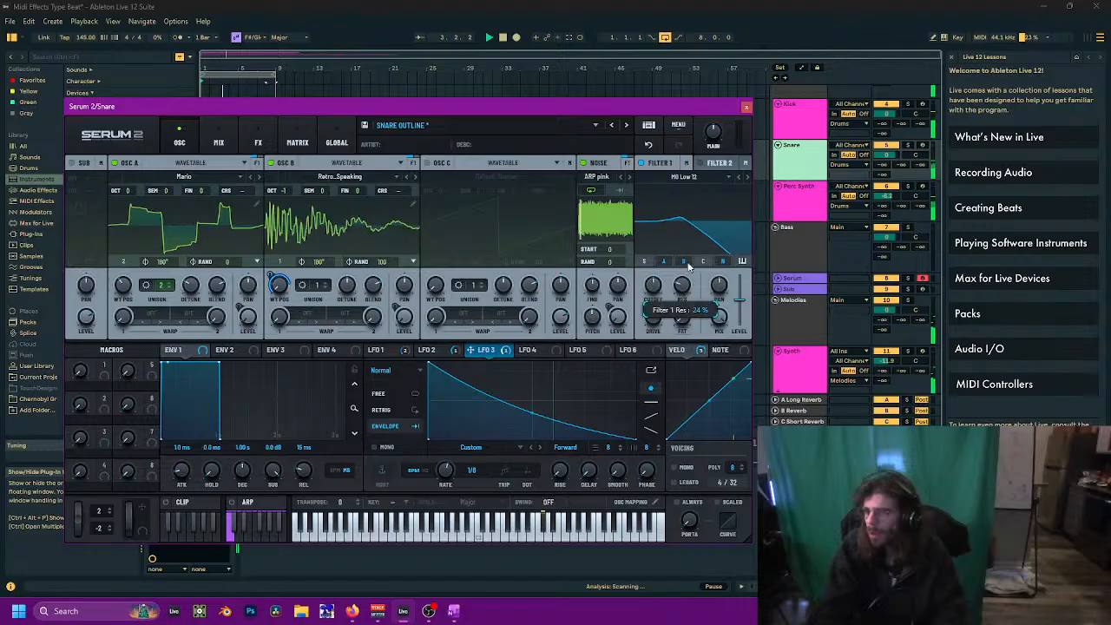
drag(657, 319, 668, 270)
drag(504, 353, 648, 276)
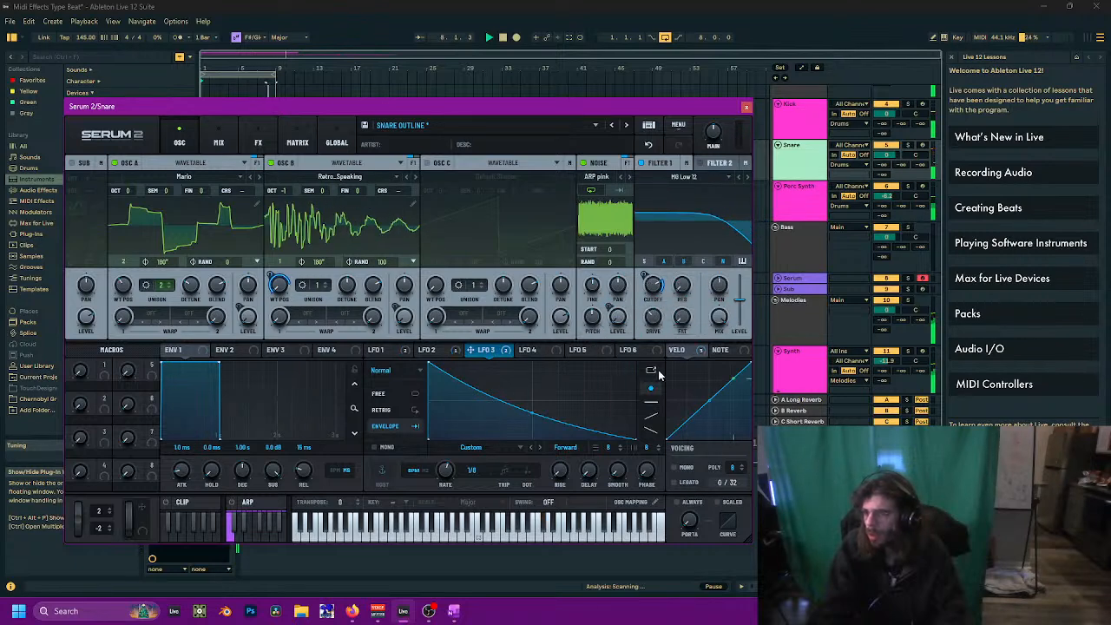
drag(653, 323, 650, 336)
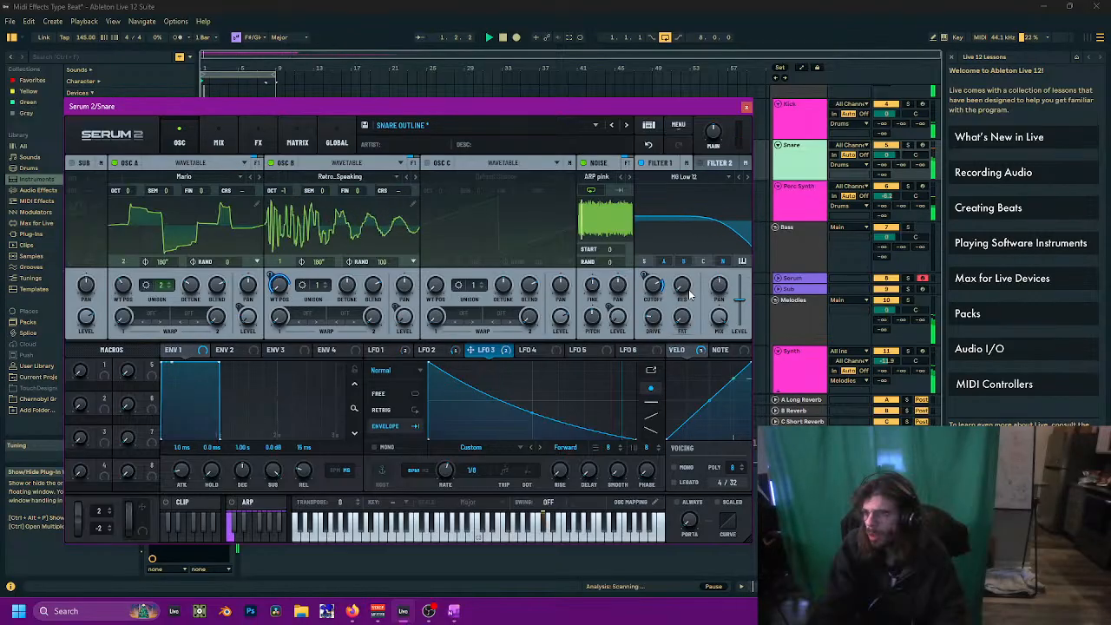
drag(685, 288, 687, 272)
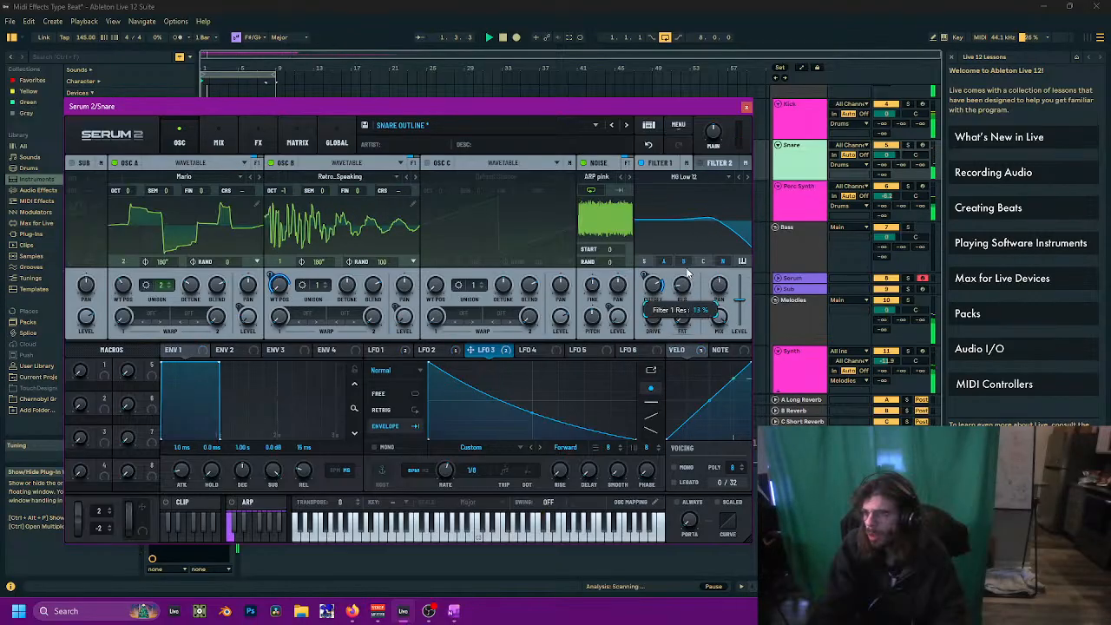
Step: Enable Filter 2 and route Filter 1's output into it, leaving Filter 2 routed to Main
click(686, 163)
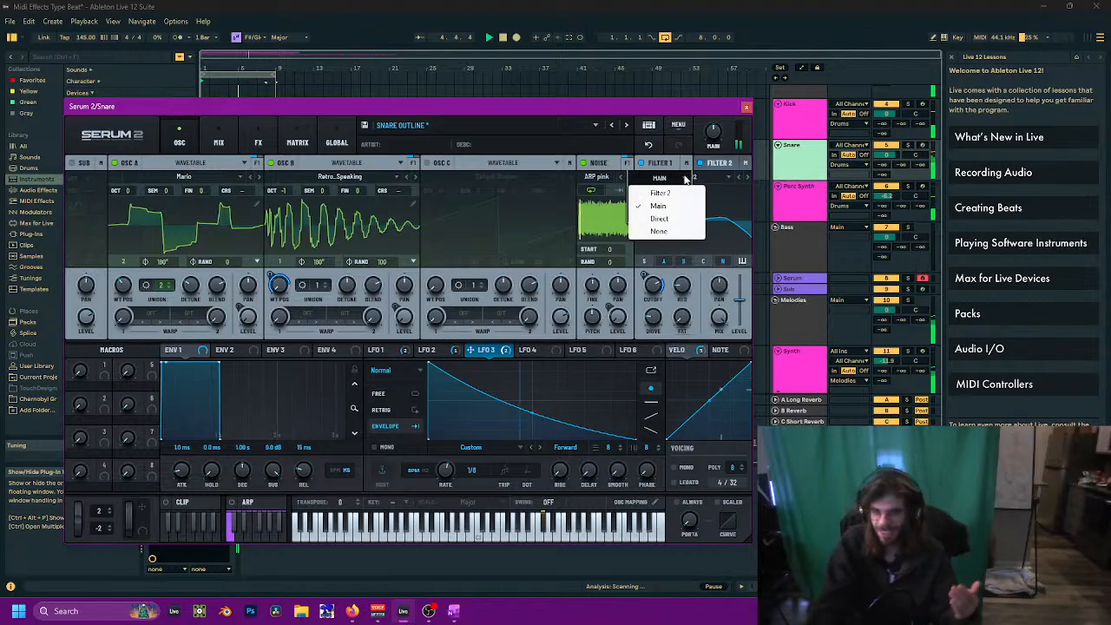
click(668, 193)
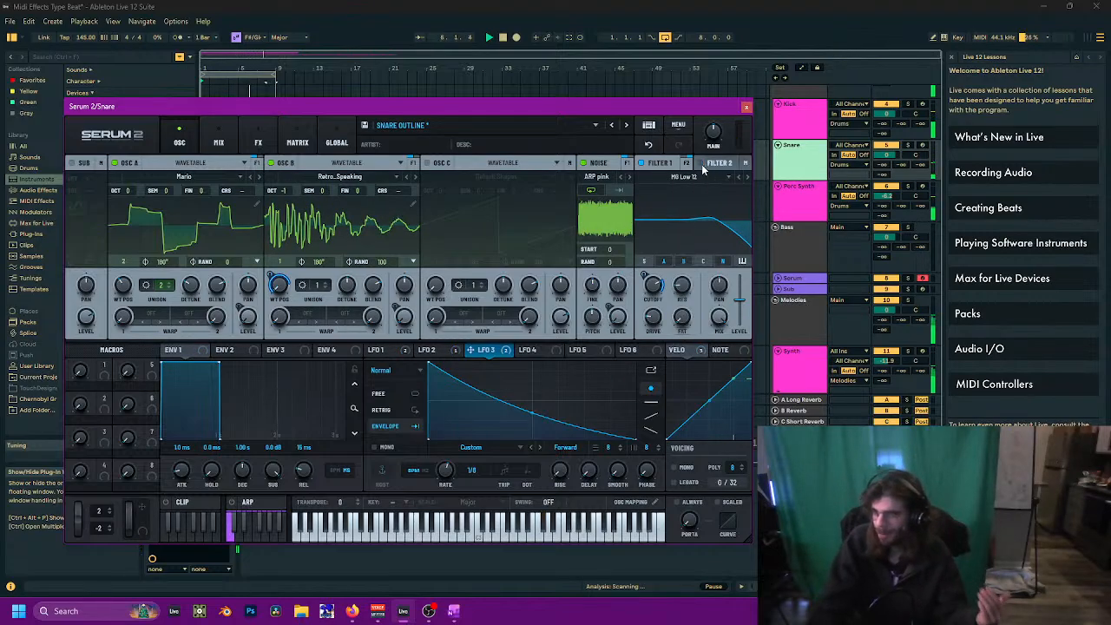
click(743, 169)
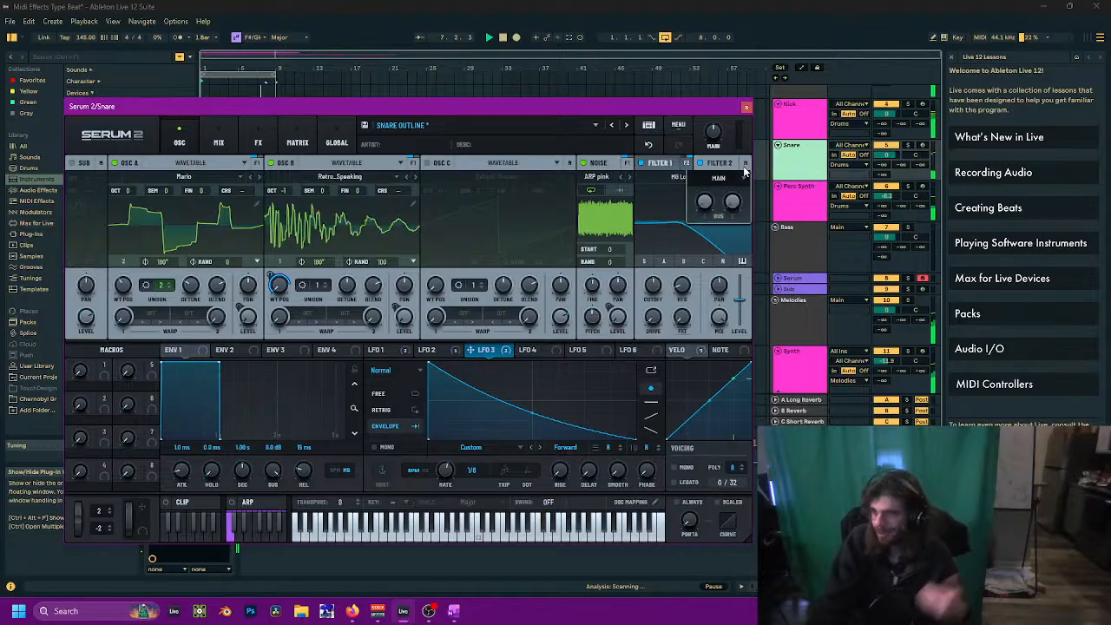
click(720, 178)
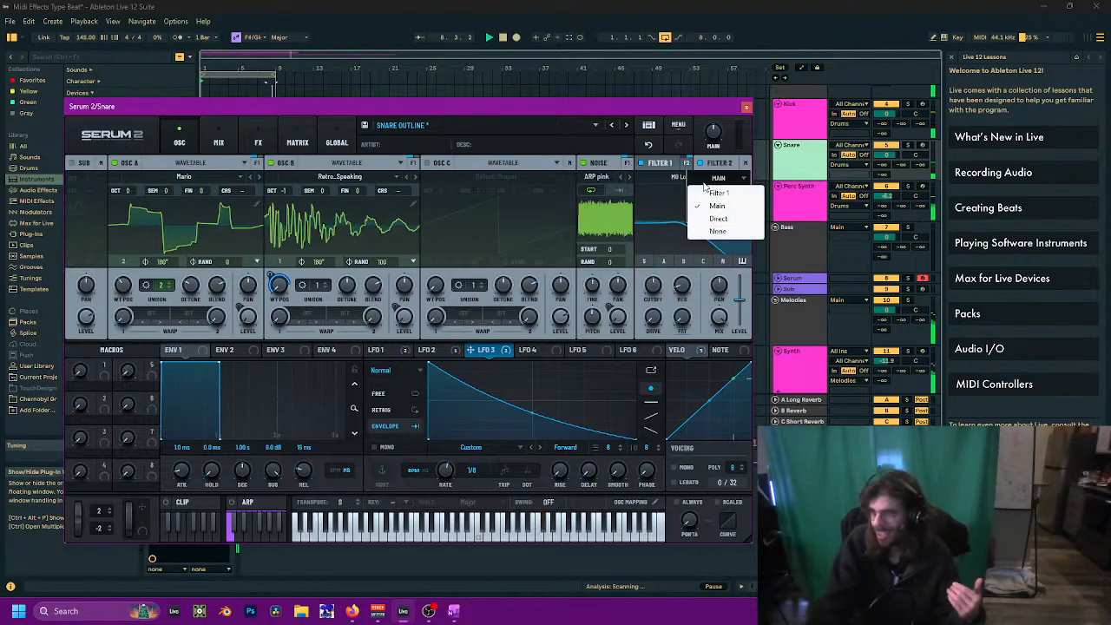
click(678, 211)
Step: Set Filter 2's type to High 24, then adjust and modulate its cutoff frequency
click(683, 177)
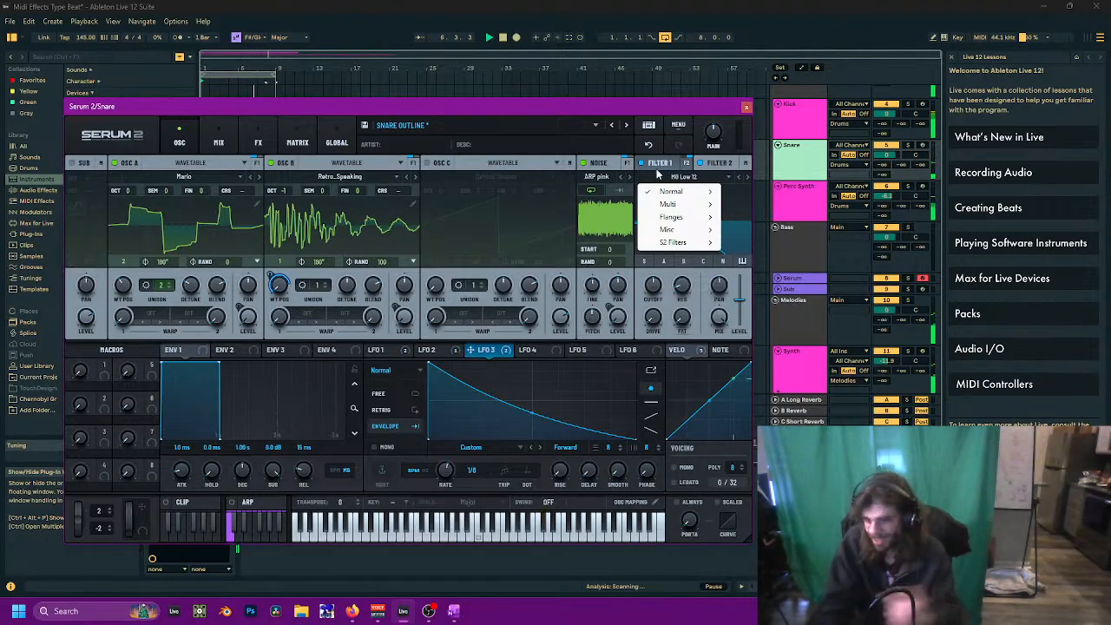
mouse_move(665, 195)
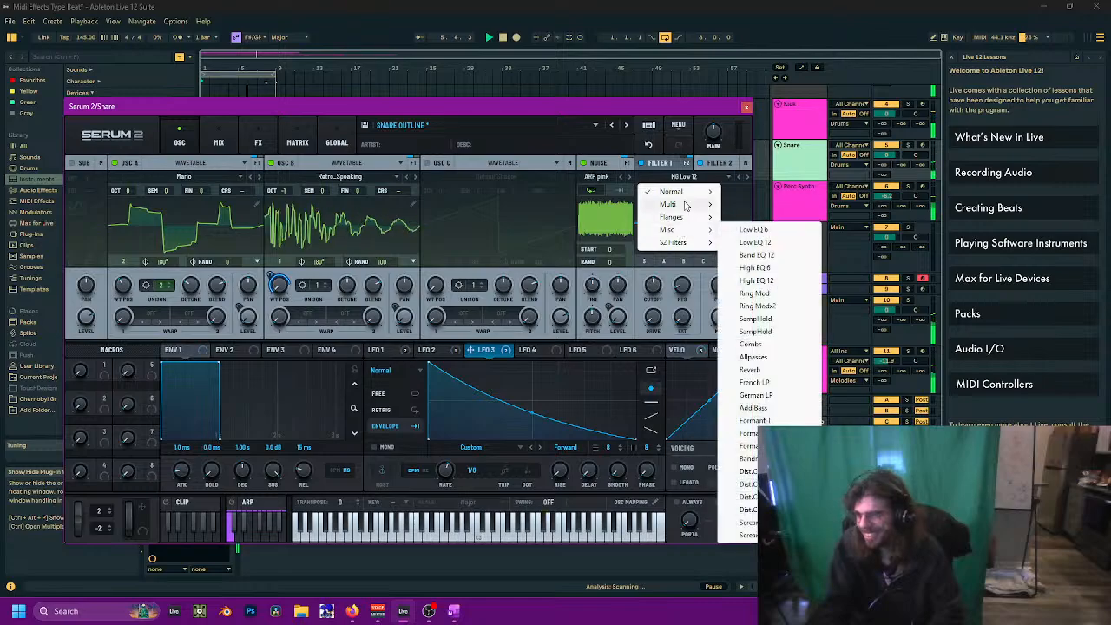
mouse_move(693, 196)
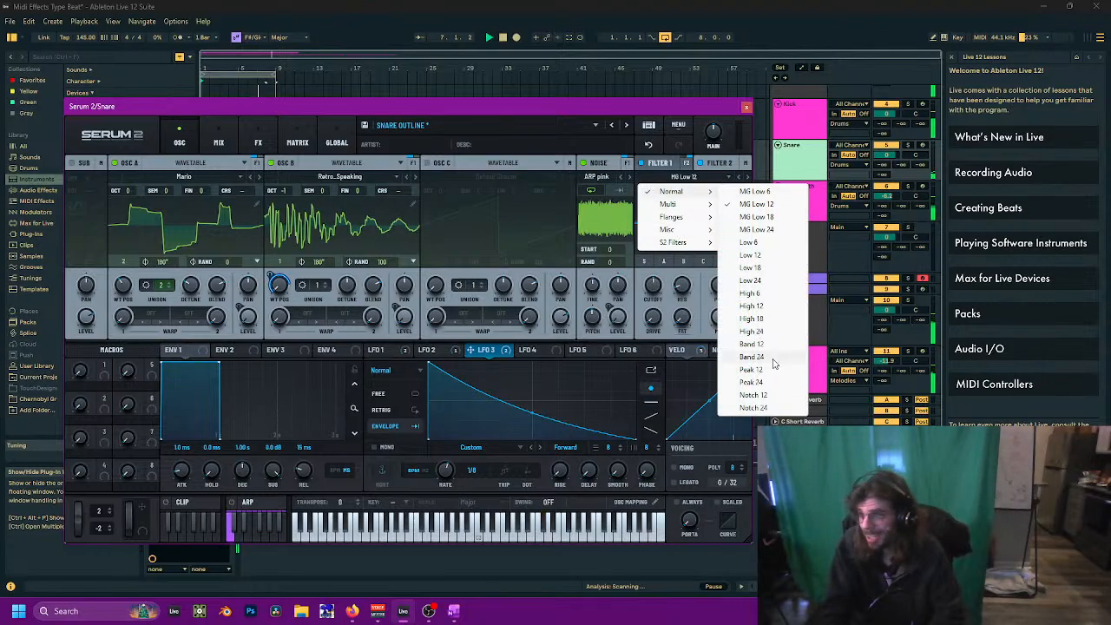
click(761, 334)
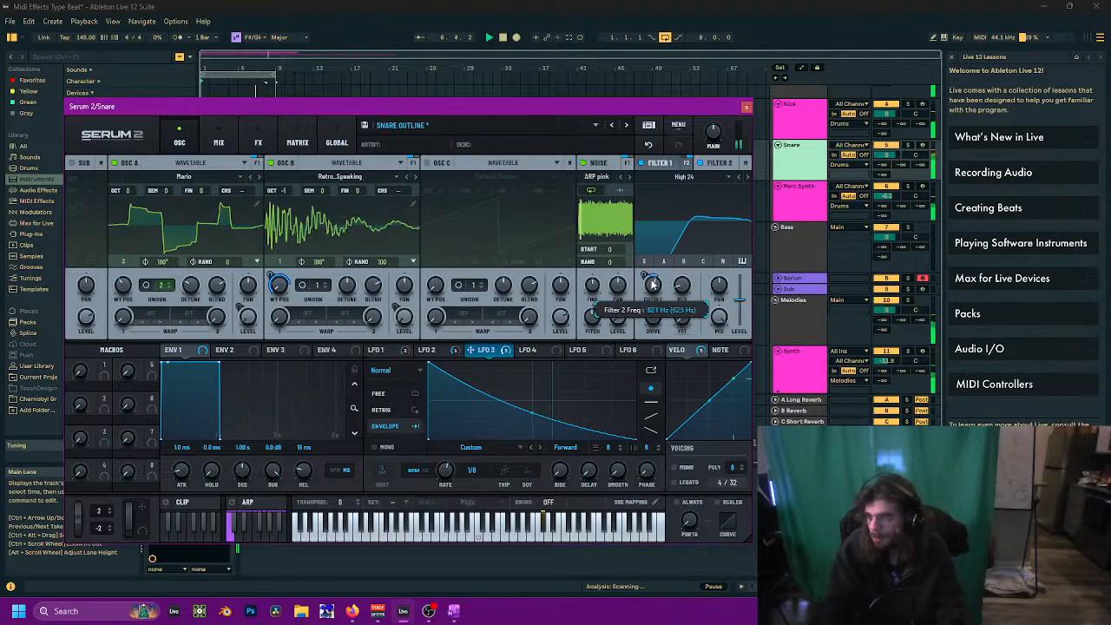
mouse_move(646, 276)
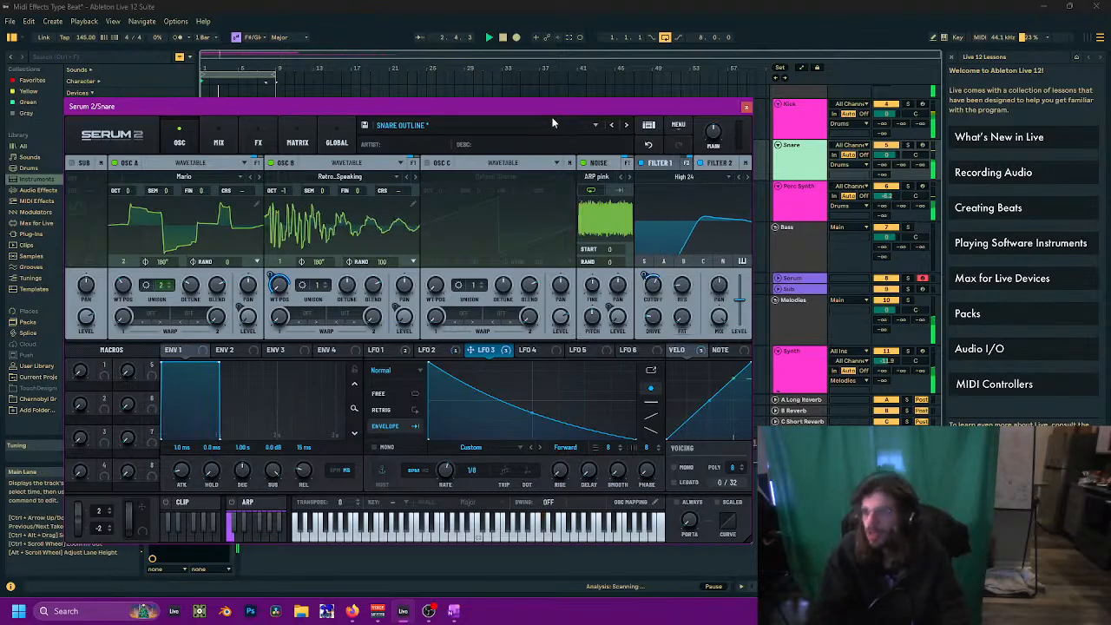
Step: Add a Distortion effect to the main effects chain in Downsample mode and lower its mix to about 75%
click(219, 142)
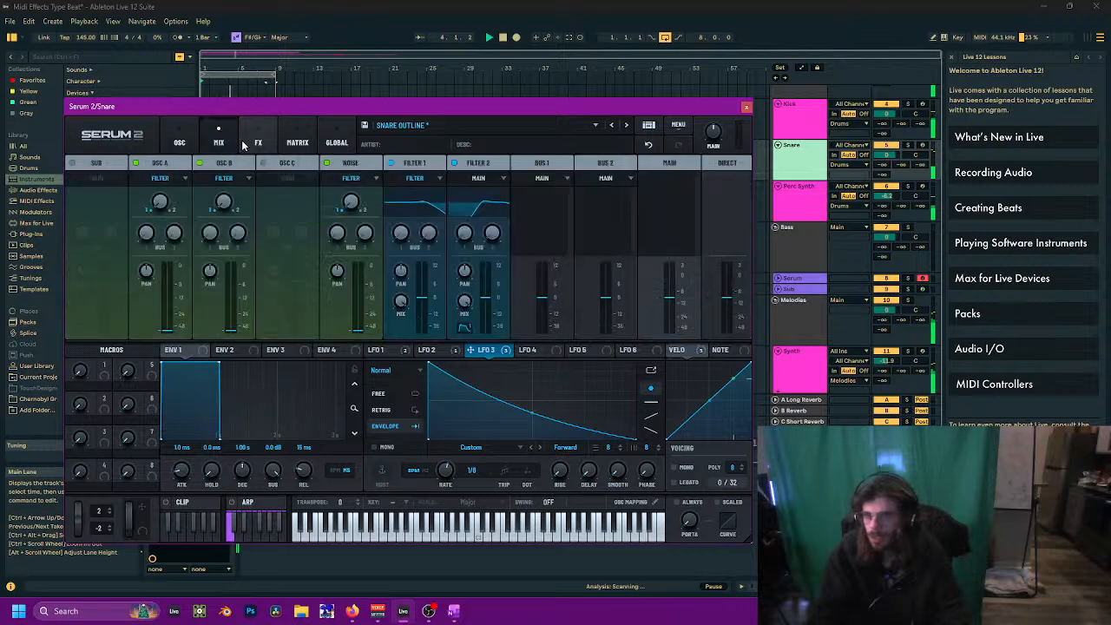
click(259, 139)
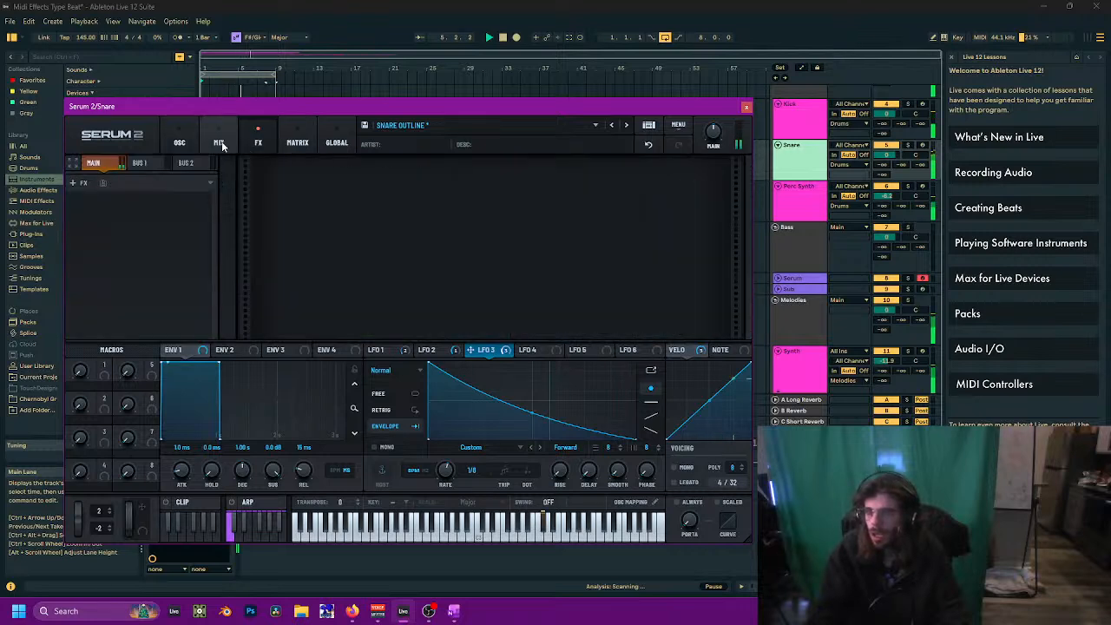
click(77, 183)
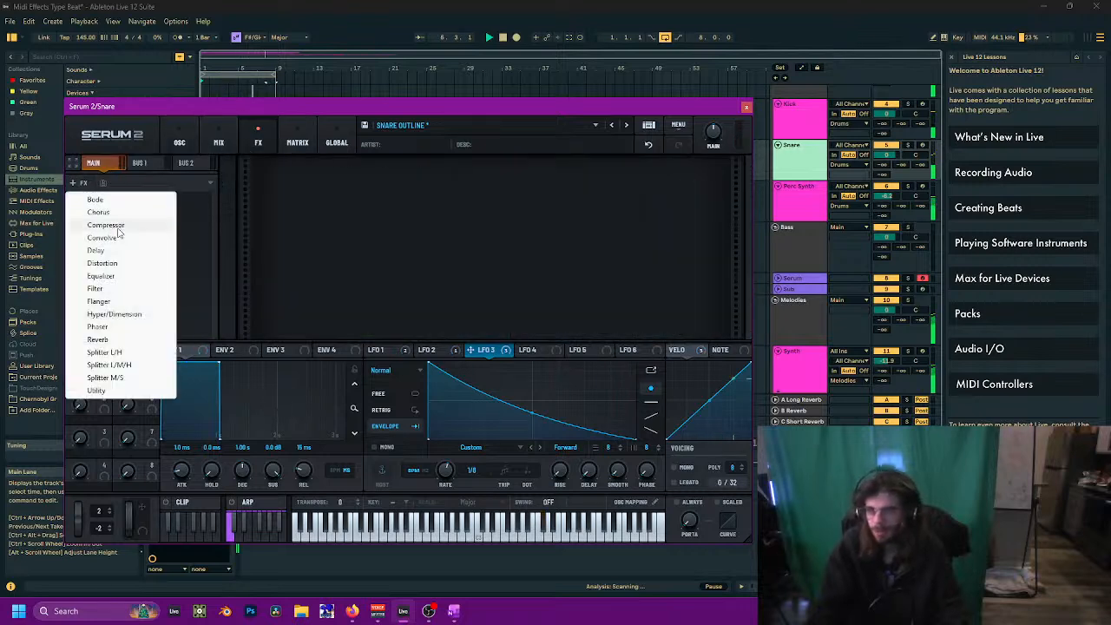
click(102, 262)
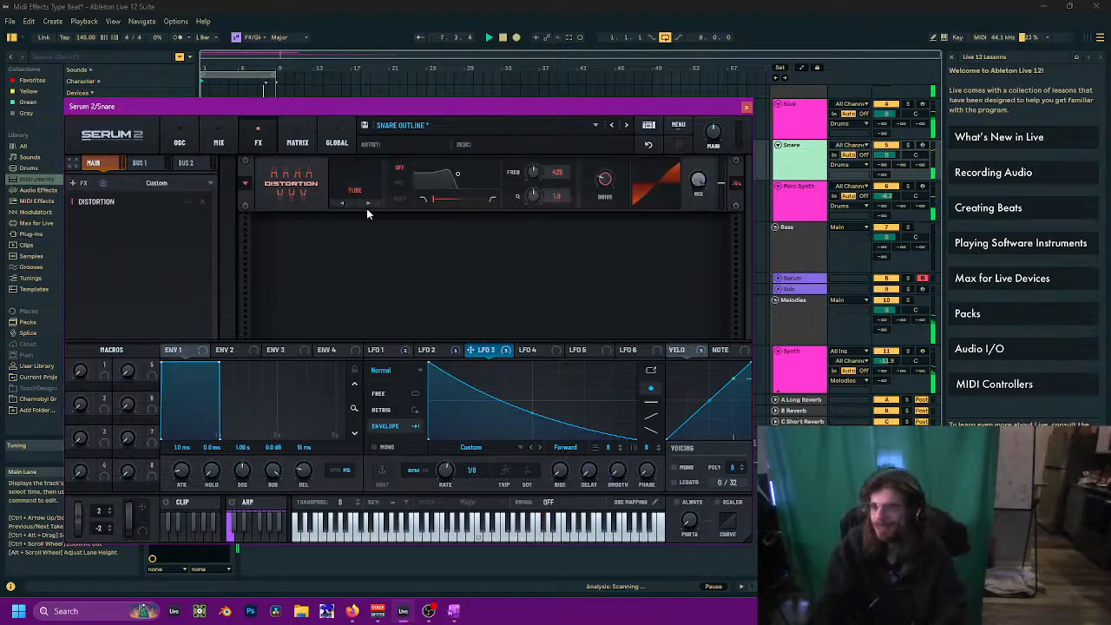
click(357, 194)
click(378, 307)
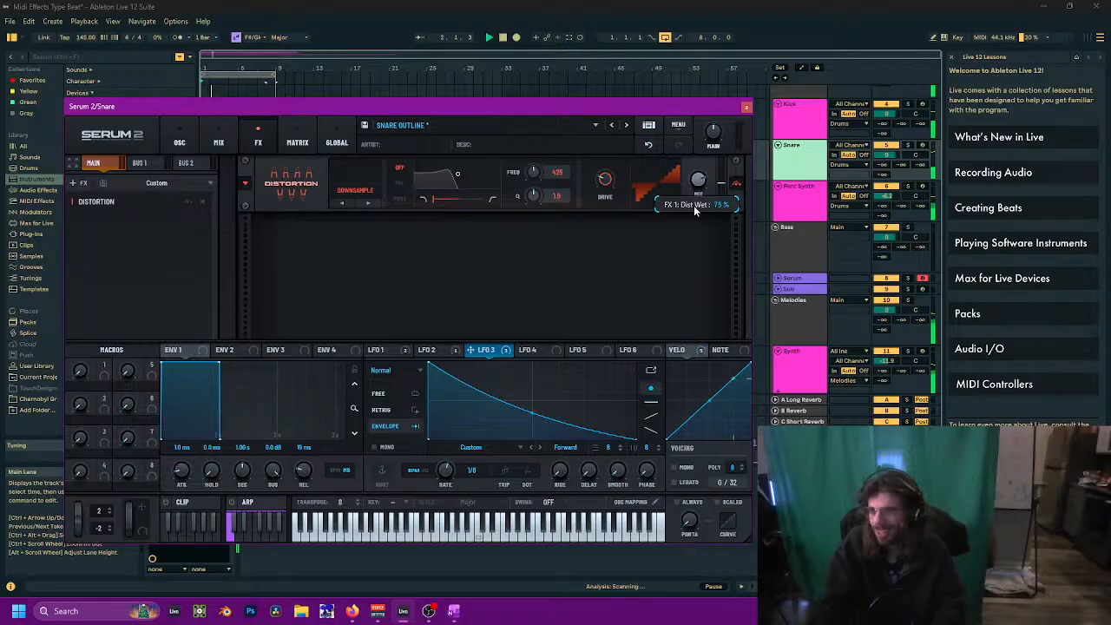
Step: Add a Compressor in Multiband mode after the snare's distortion, raise its gain to about 12.4 dB and lower its mix
click(84, 184)
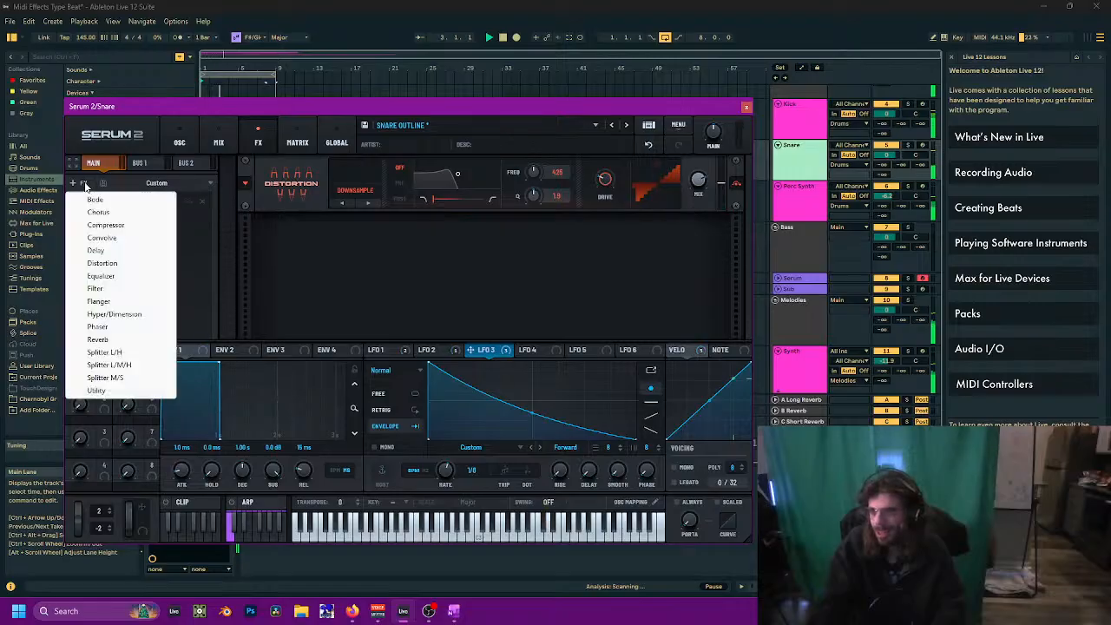
click(119, 227)
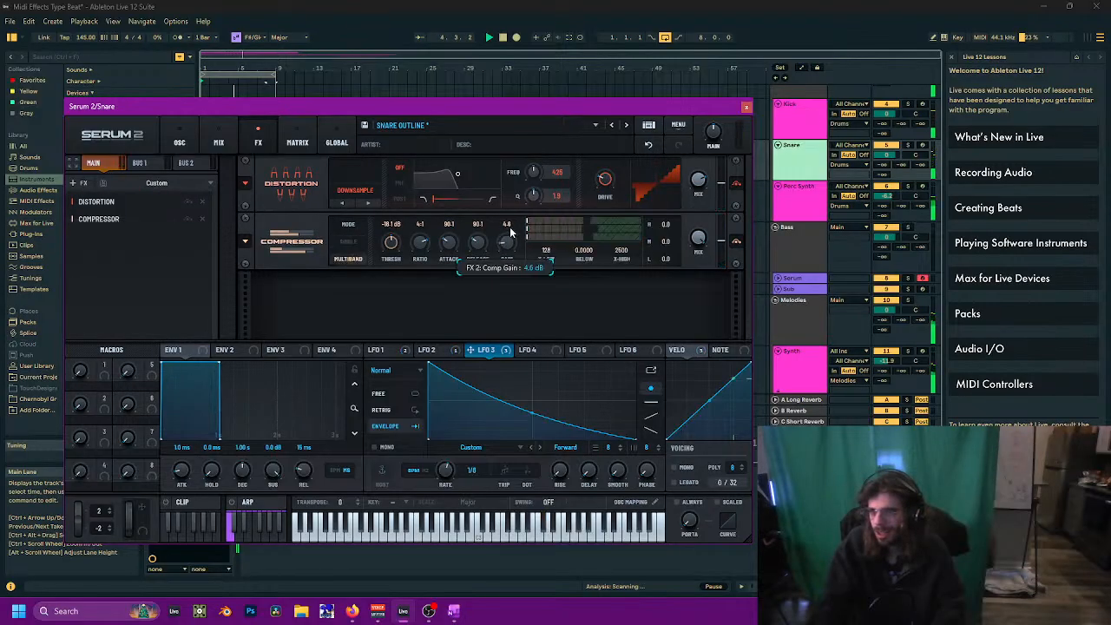
drag(510, 231, 521, 218)
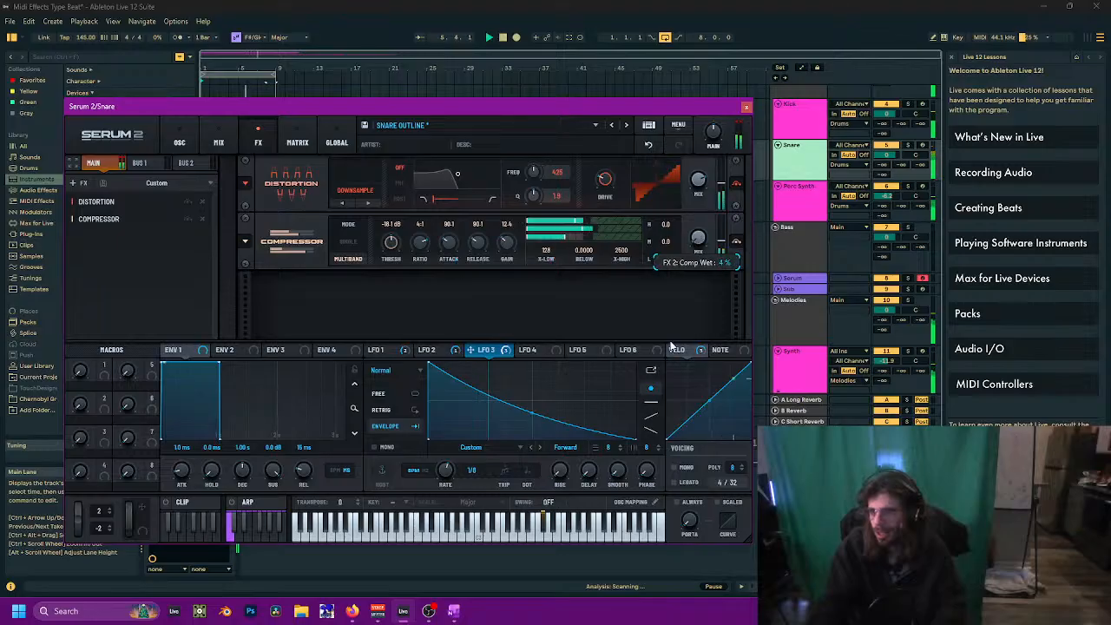
click(746, 107)
Step: Open the Perc Synth's Serum 2 and modulate LFO 1's curve point with velocity, reducing the modulation amount below 50%
click(650, 212)
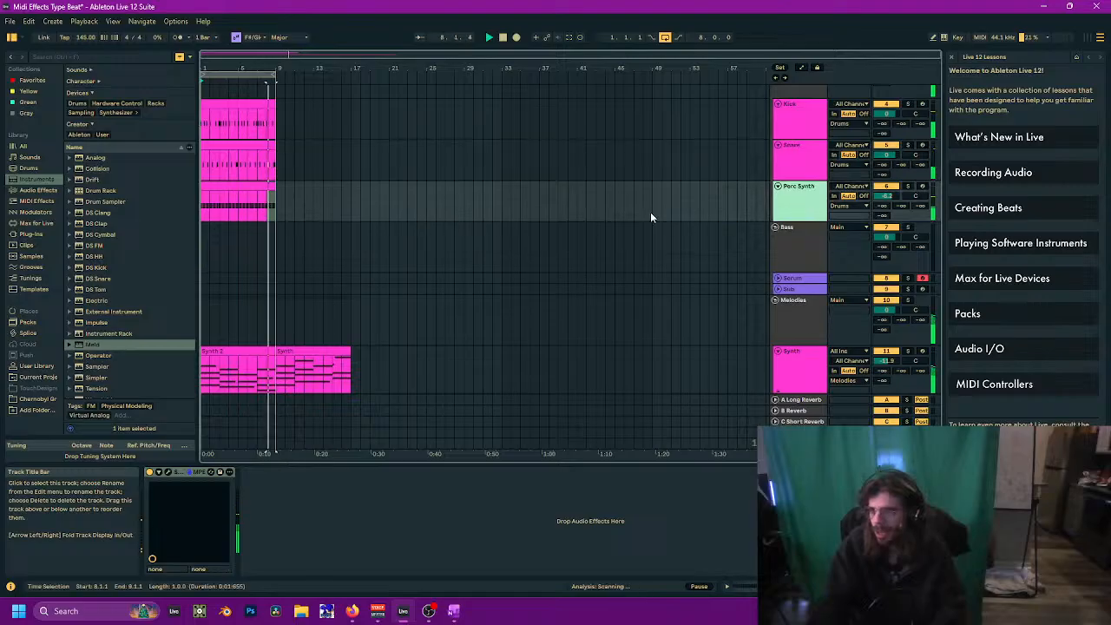
click(167, 473)
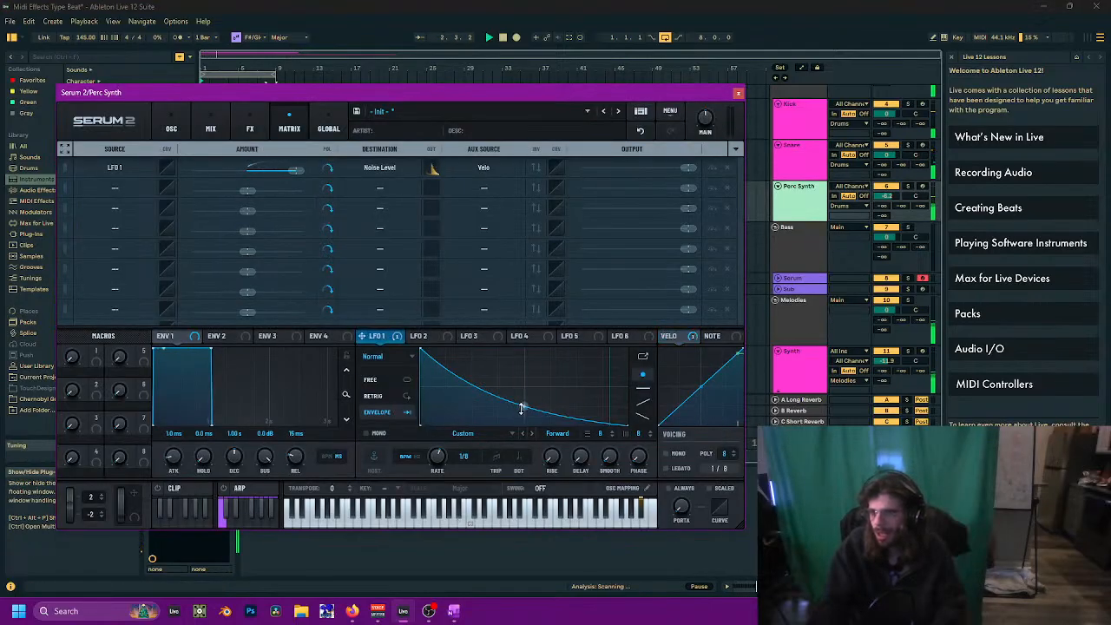
drag(697, 336, 524, 409)
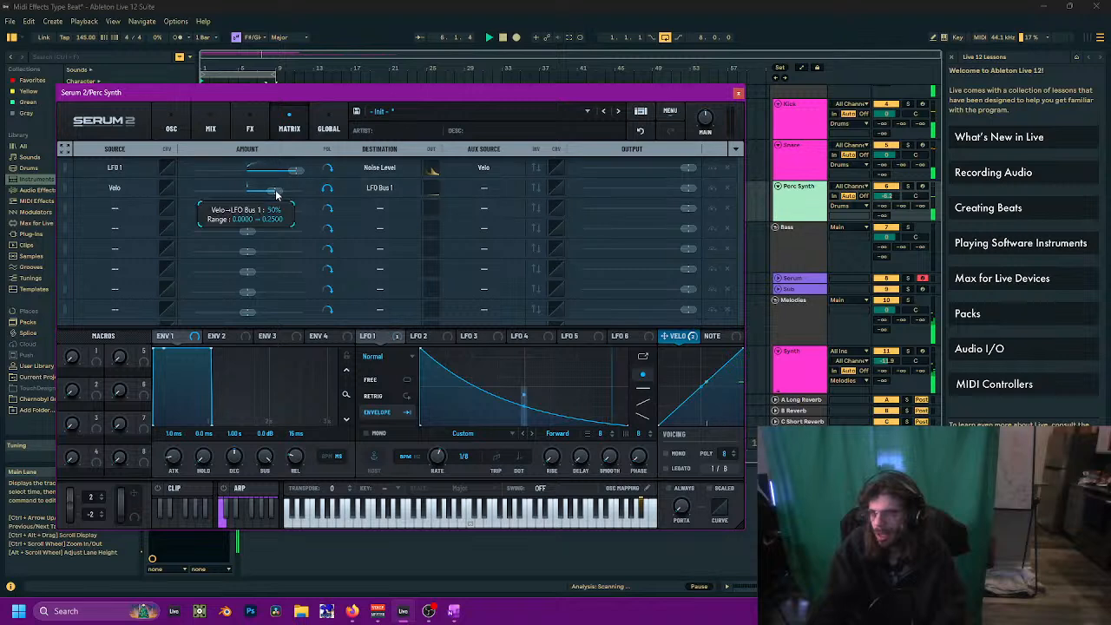
drag(277, 187, 257, 198)
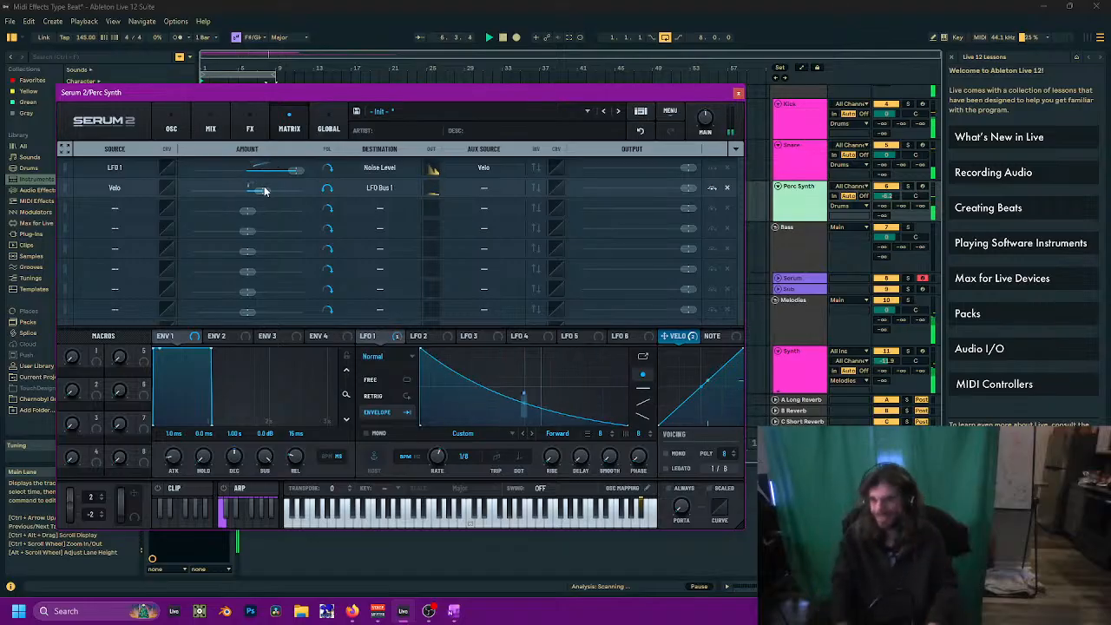
Step: Add a Distortion effect to the Perc Synth's main effects chain in Downsample mode with its filter set to Pre
click(210, 128)
click(249, 127)
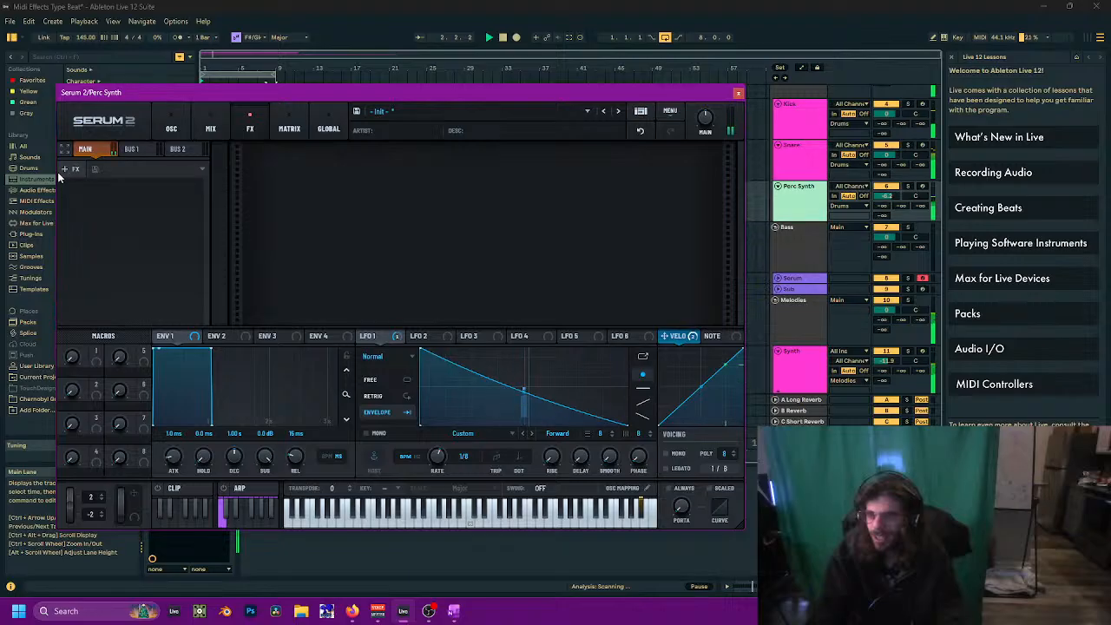
click(65, 169)
click(95, 249)
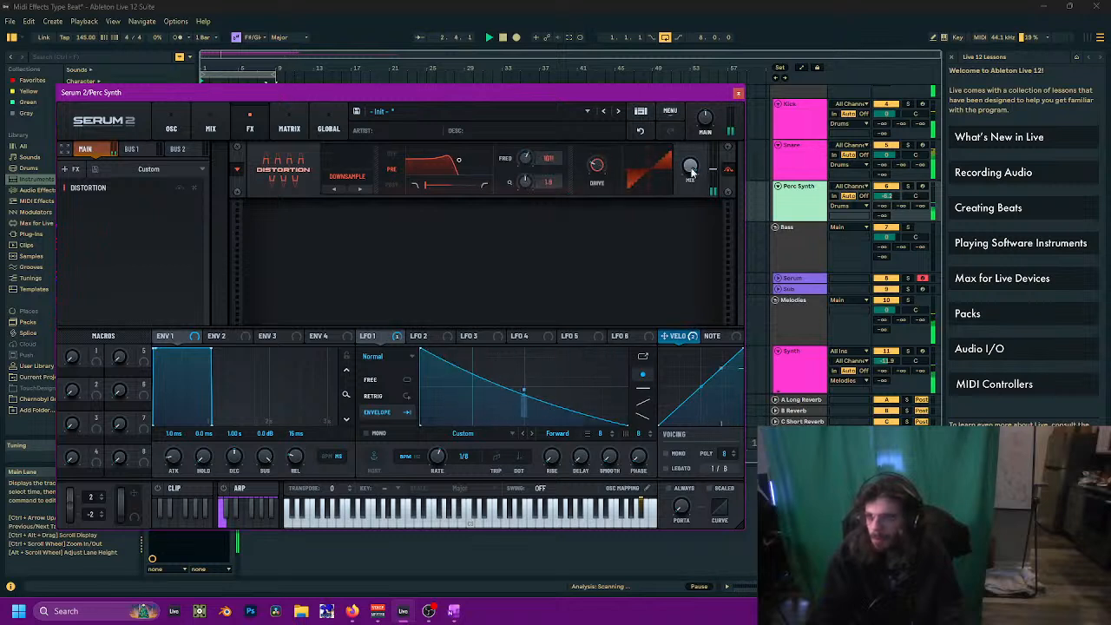
Step: Add a Compressor in Multiband mode after the Perc Synth's distortion, raise its gain to about 10.2 dB and lower its mix
click(69, 168)
click(98, 212)
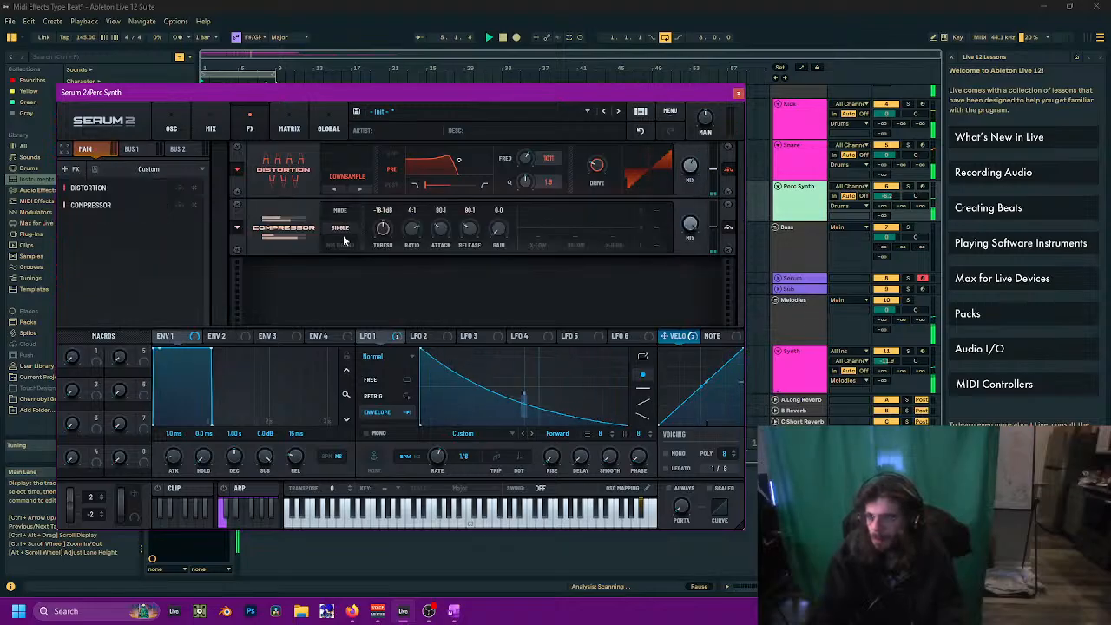
drag(498, 230, 503, 204)
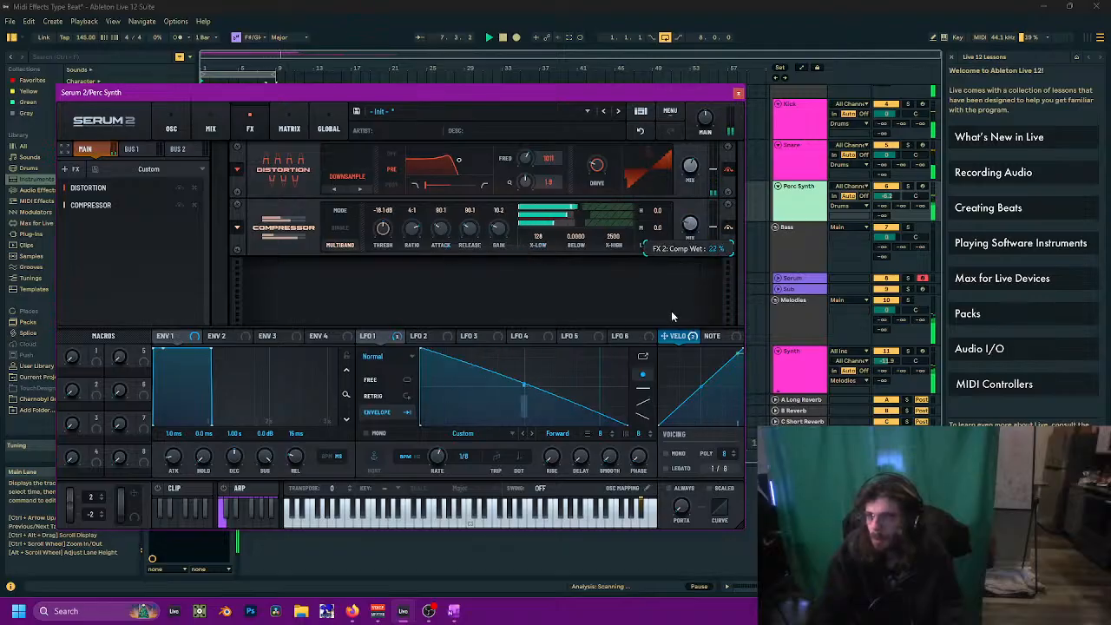
Step: Add an Equalizer after the Perc Synth's compressor, adjust its low band and close the synth window
click(72, 168)
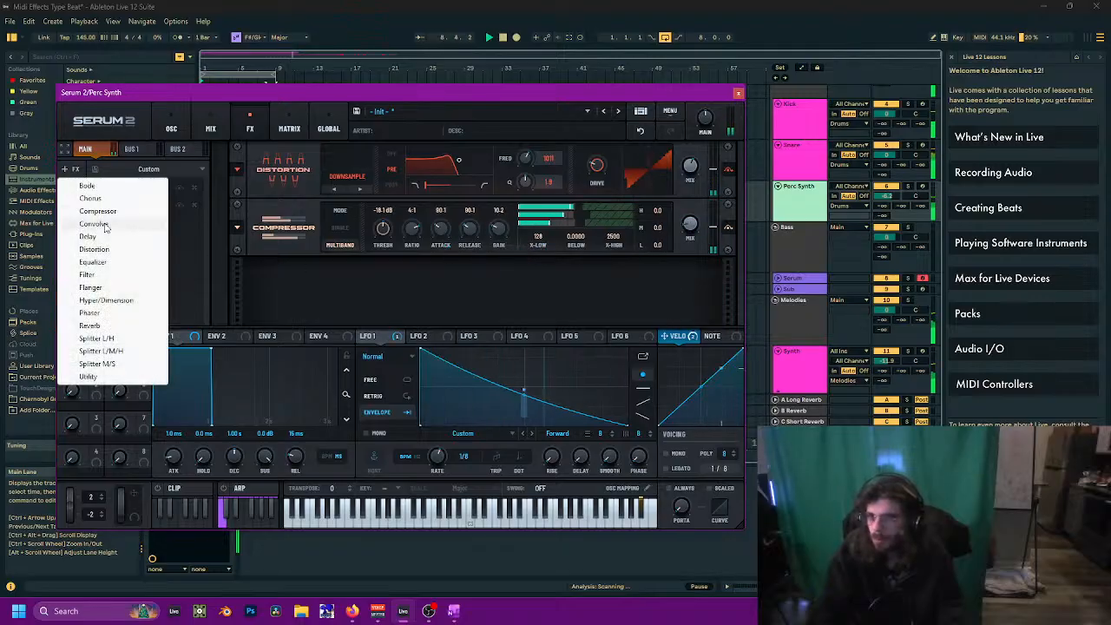
click(100, 260)
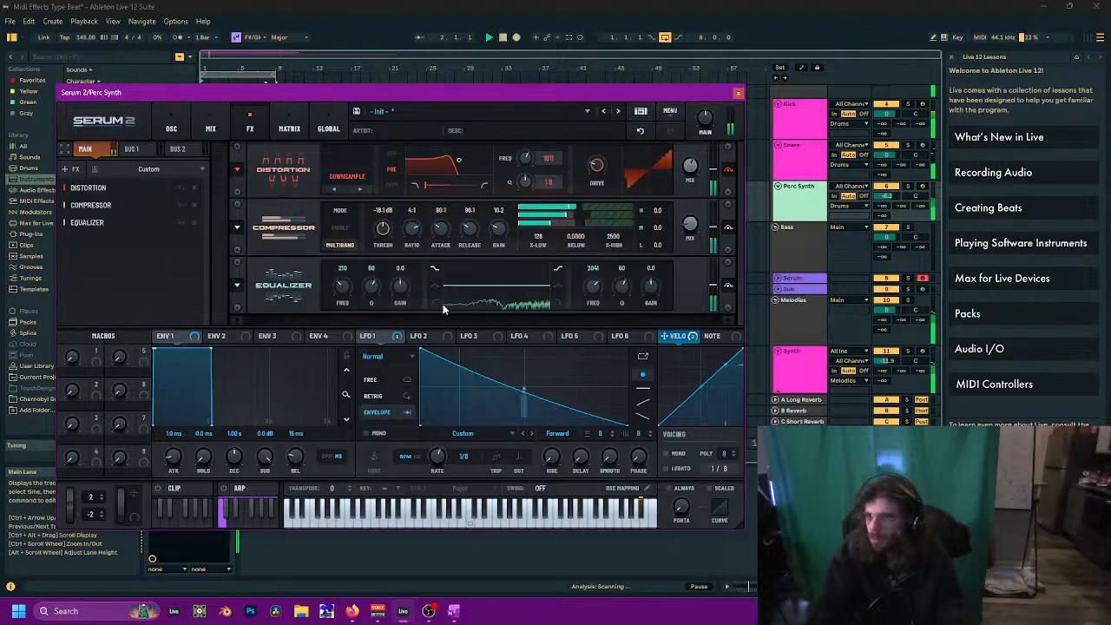
drag(371, 289, 340, 260)
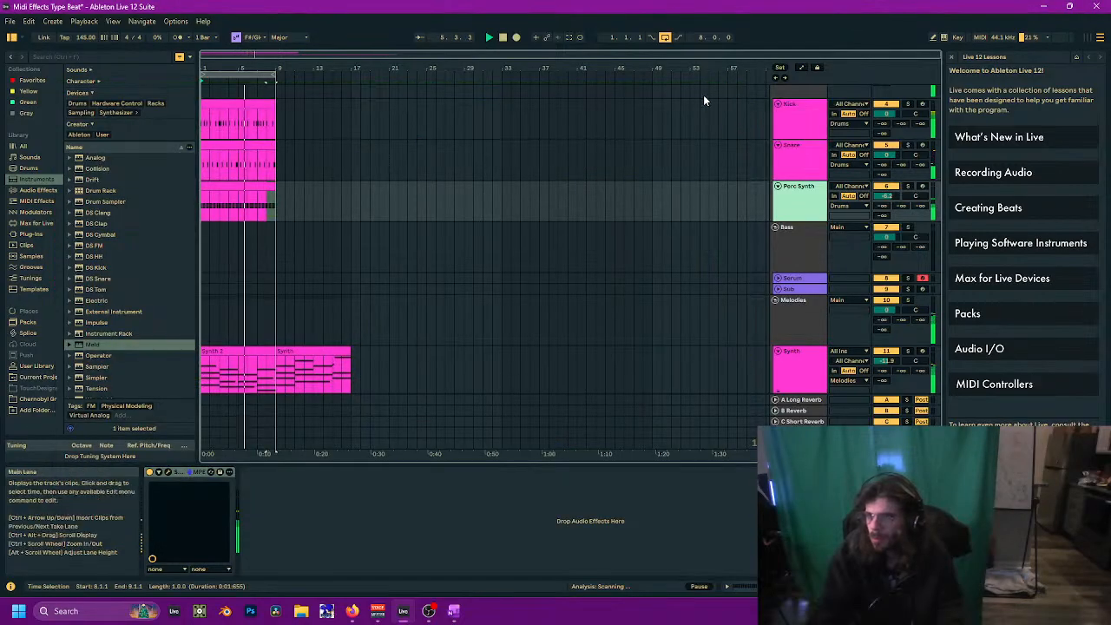
click(738, 93)
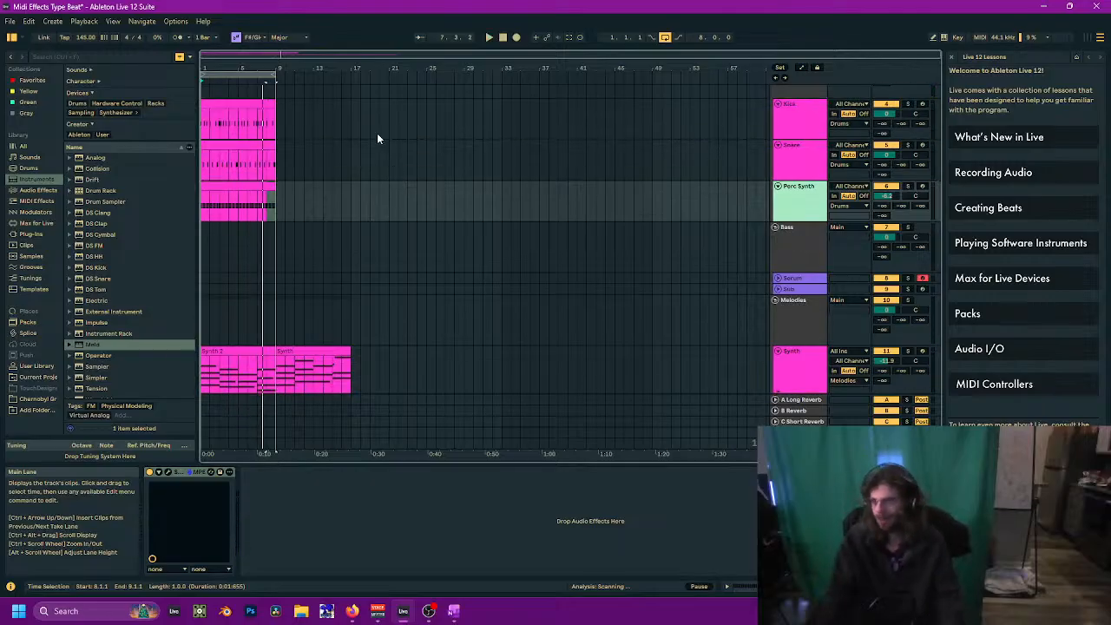
Step: Play the beat and lower the Kick, Snare and Perc Synth track volumes, bringing Perc Synth to about -11.5 dB
key(space)
drag(883, 122, 891, 149)
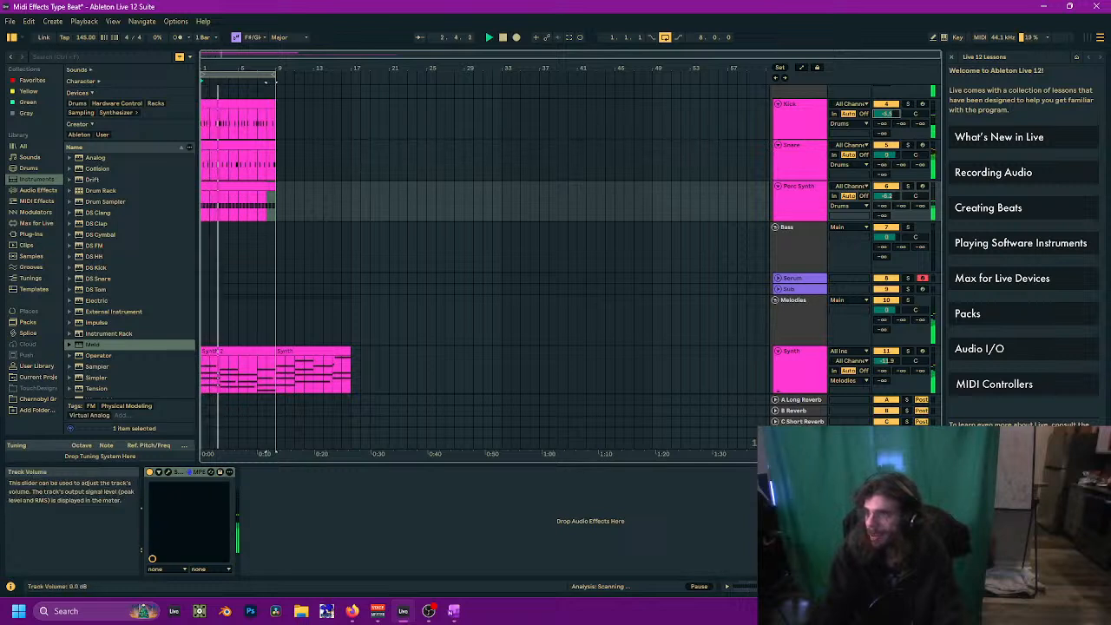
drag(890, 149, 887, 198)
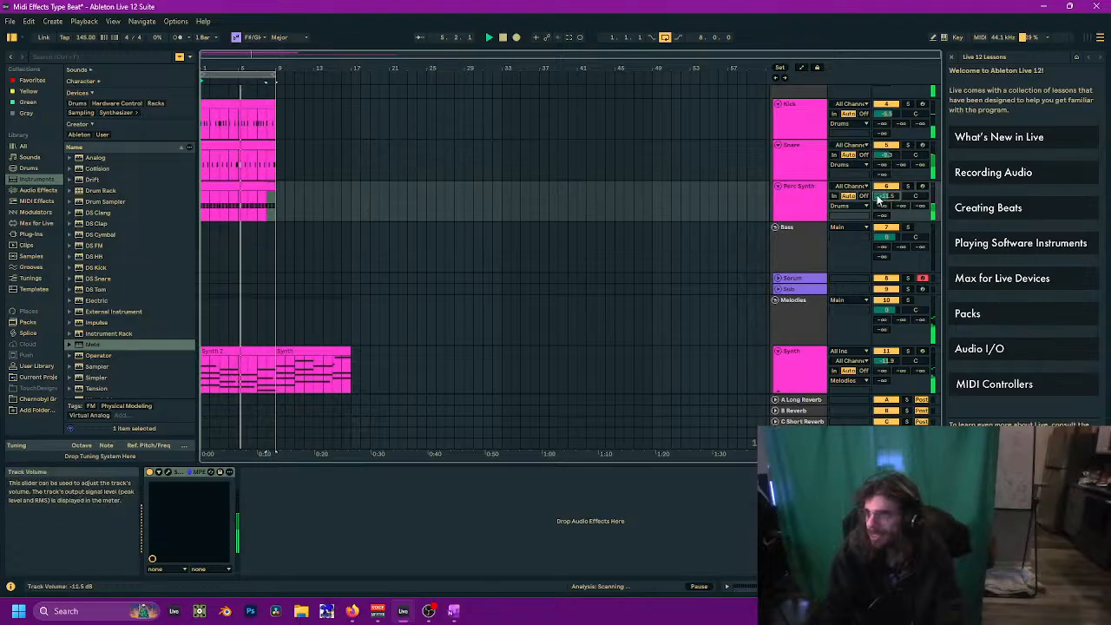
Step: Examine the Synth track's clips and MIDI effects within the arrangement and play the beat back
scroll(390, 350, down, 1)
scroll(403, 328, down, 1)
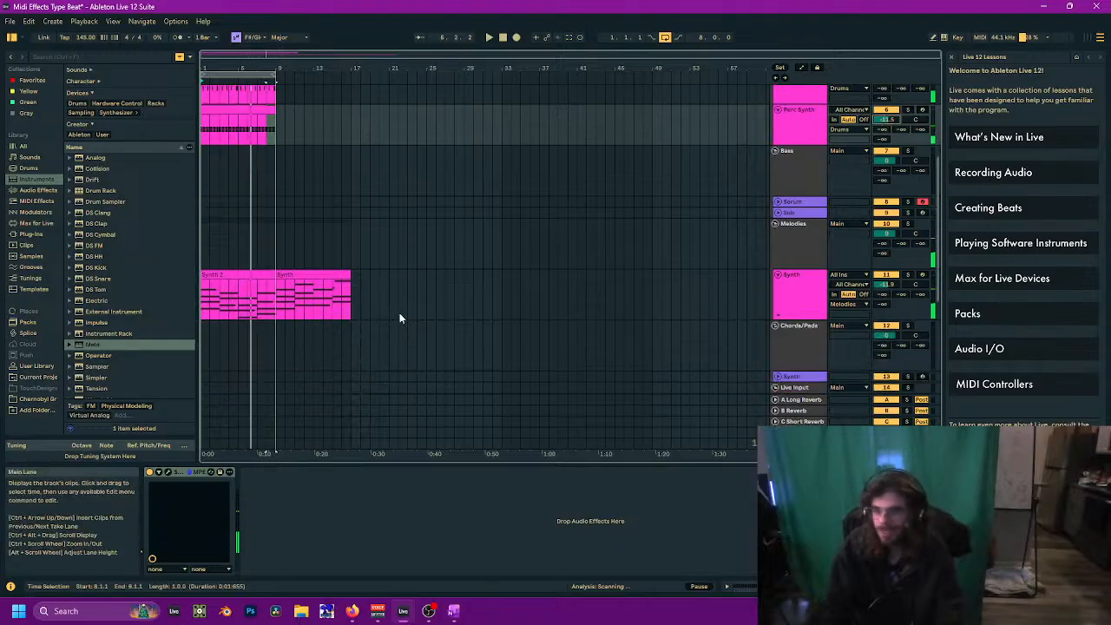
click(791, 298)
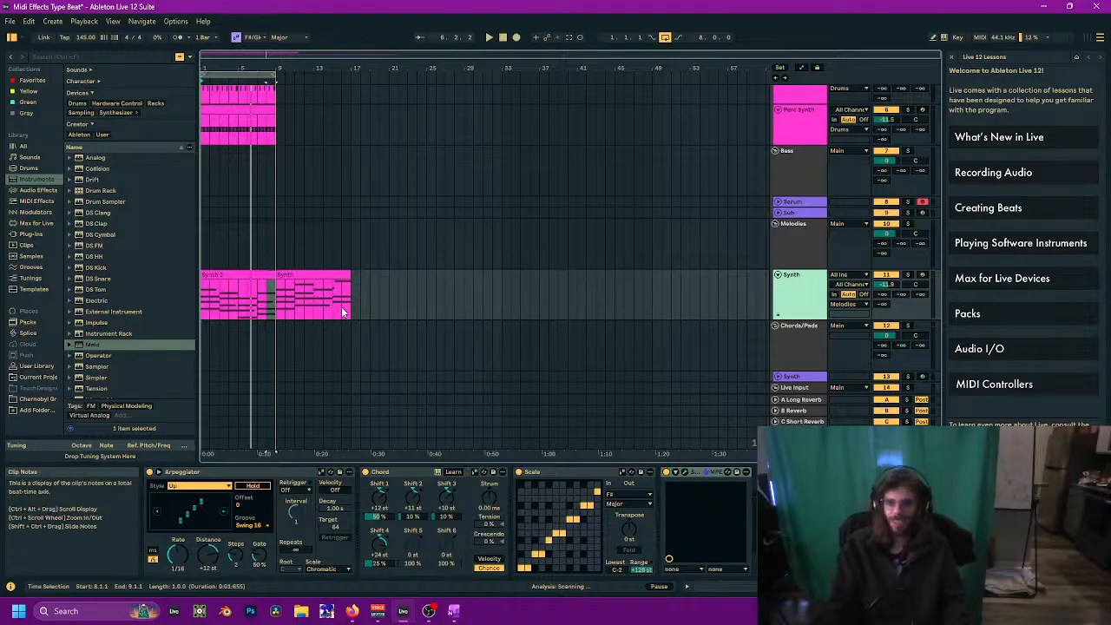
scroll(370, 234, up, 2)
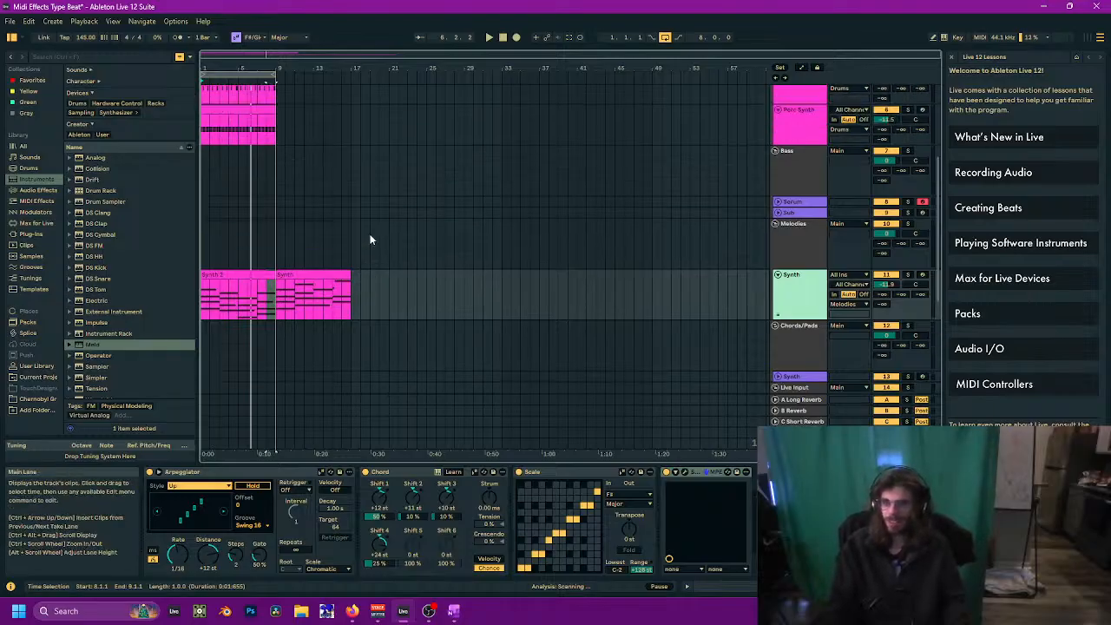
scroll(370, 241, down, 4)
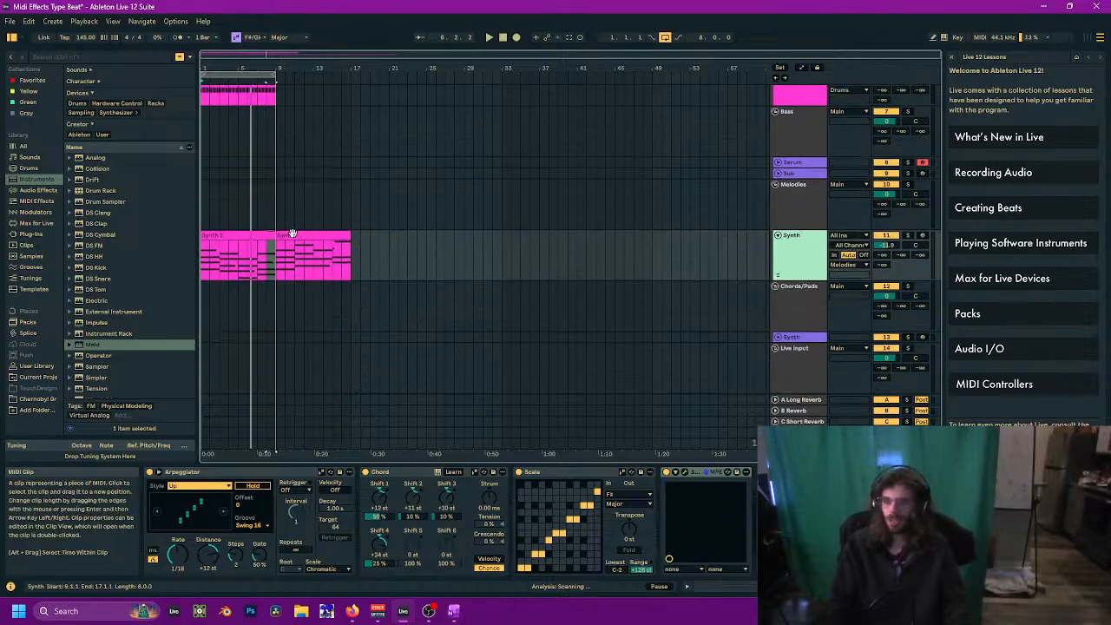
scroll(296, 230, up, 2)
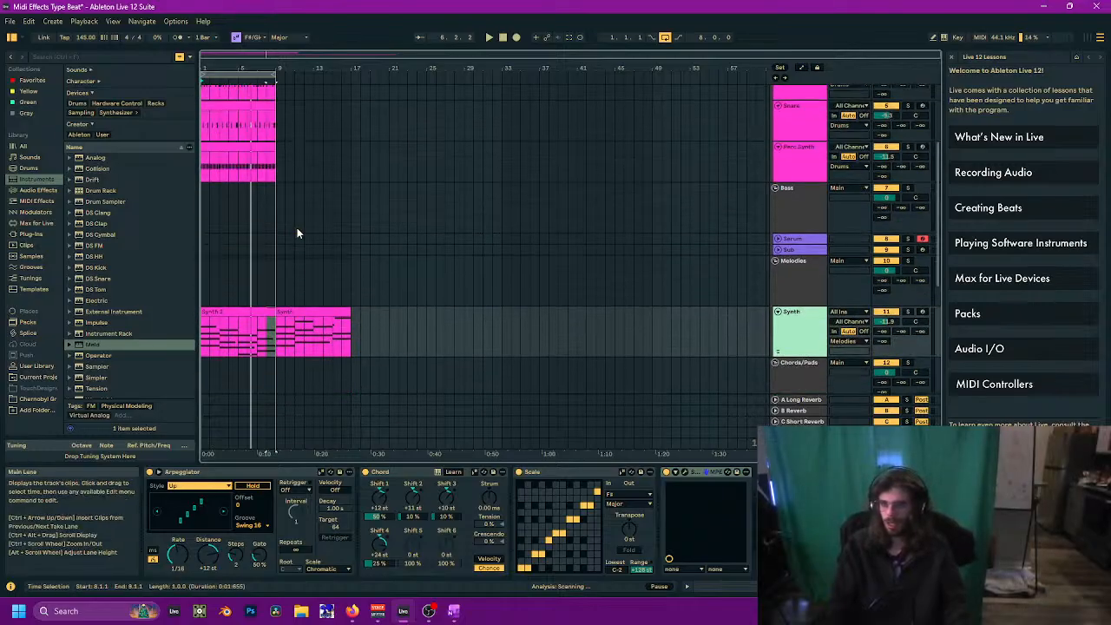
key(space)
Step: Rename the Bass group's Serum track to Not Serum and record a MIDI bass part over the eight-bar loop
click(799, 241)
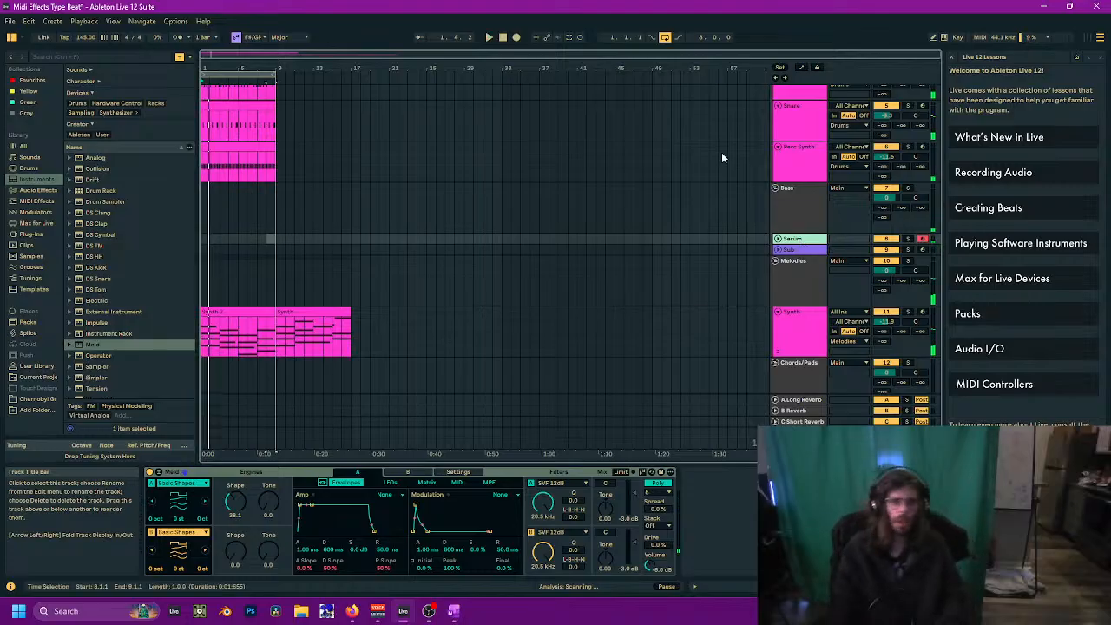
scroll(589, 312, down, 2)
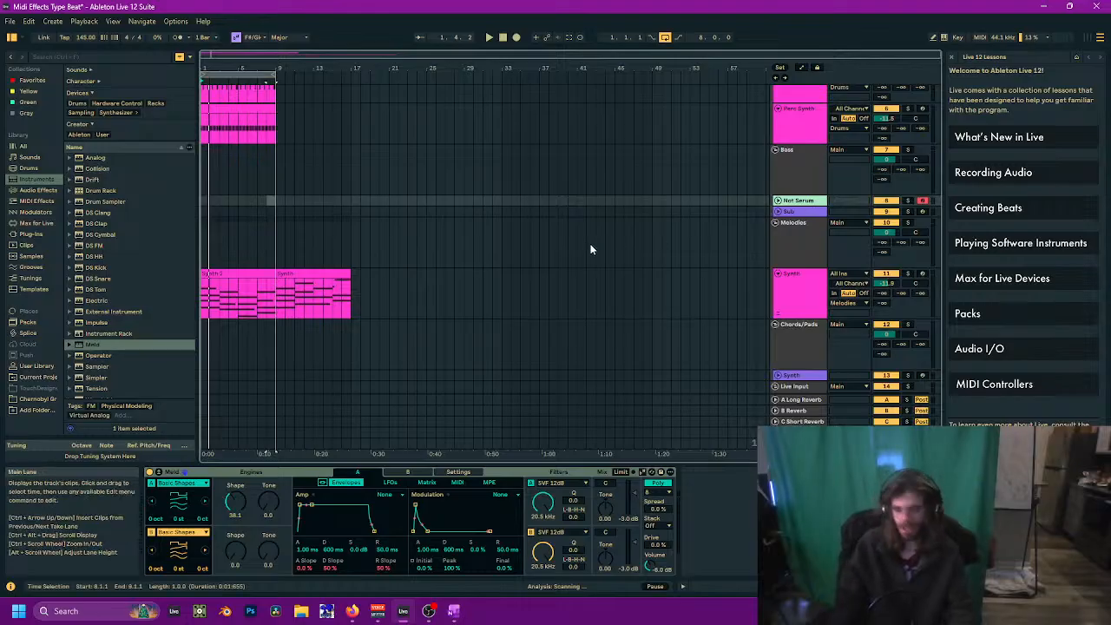
click(516, 38)
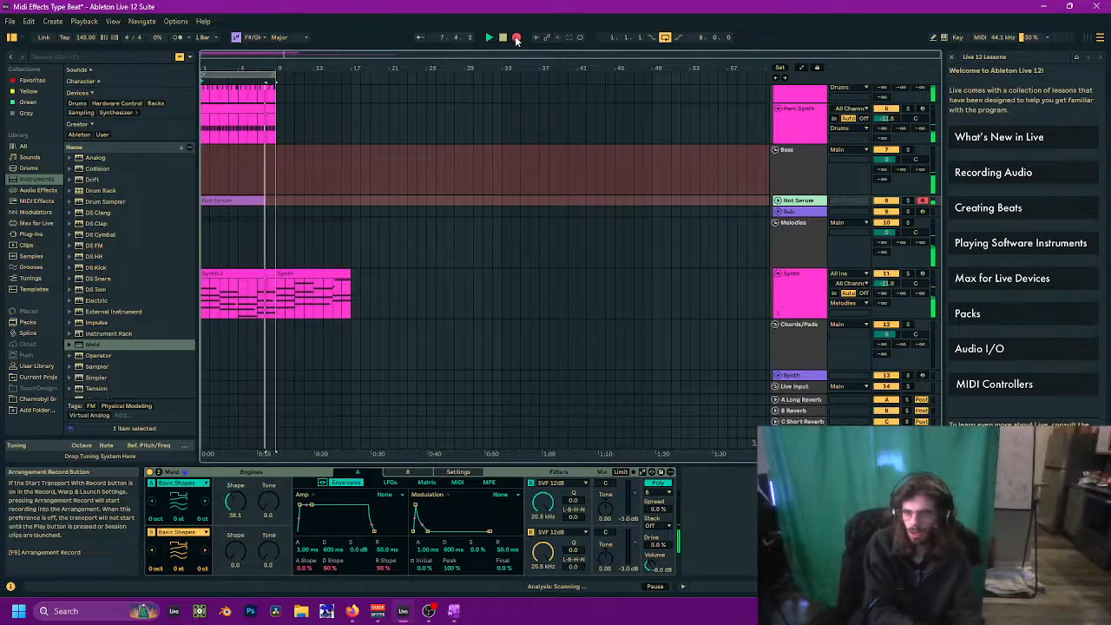
key(space)
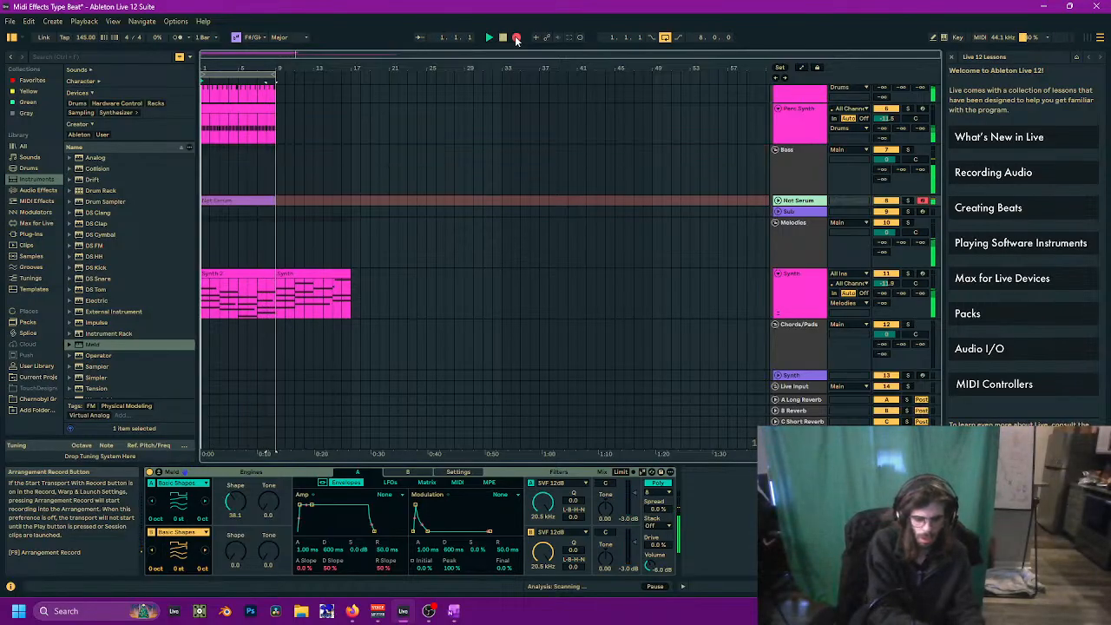
click(516, 39)
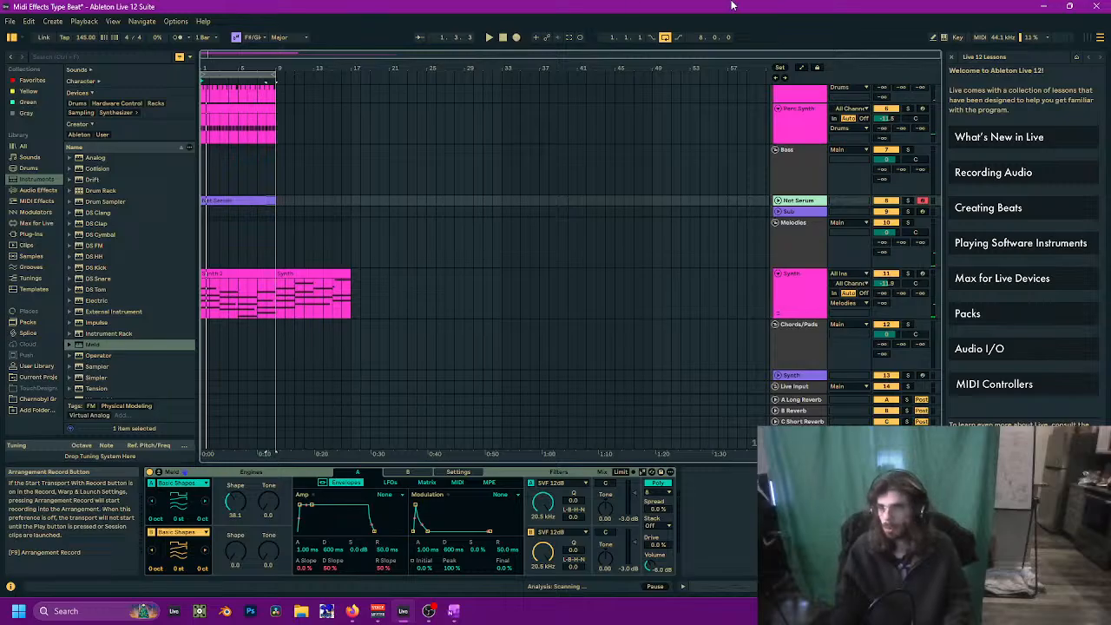
Step: Unfold and enlarge the Not Serum track, then open its recorded clip in an enlarged note editor
click(777, 200)
drag(788, 249, 746, 281)
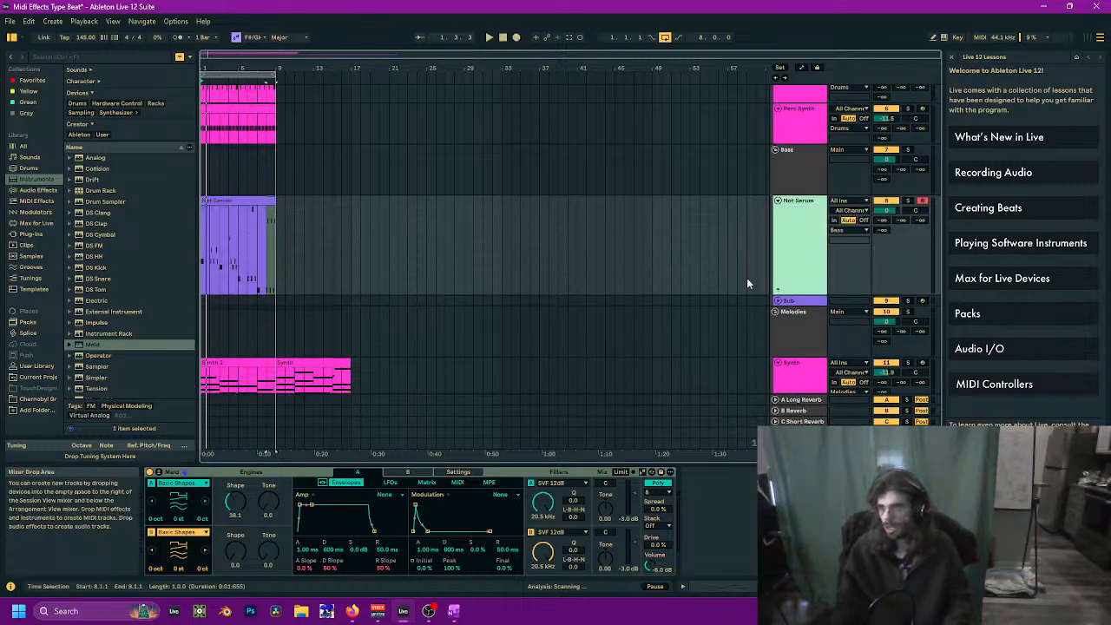
click(230, 199)
double_click(230, 200)
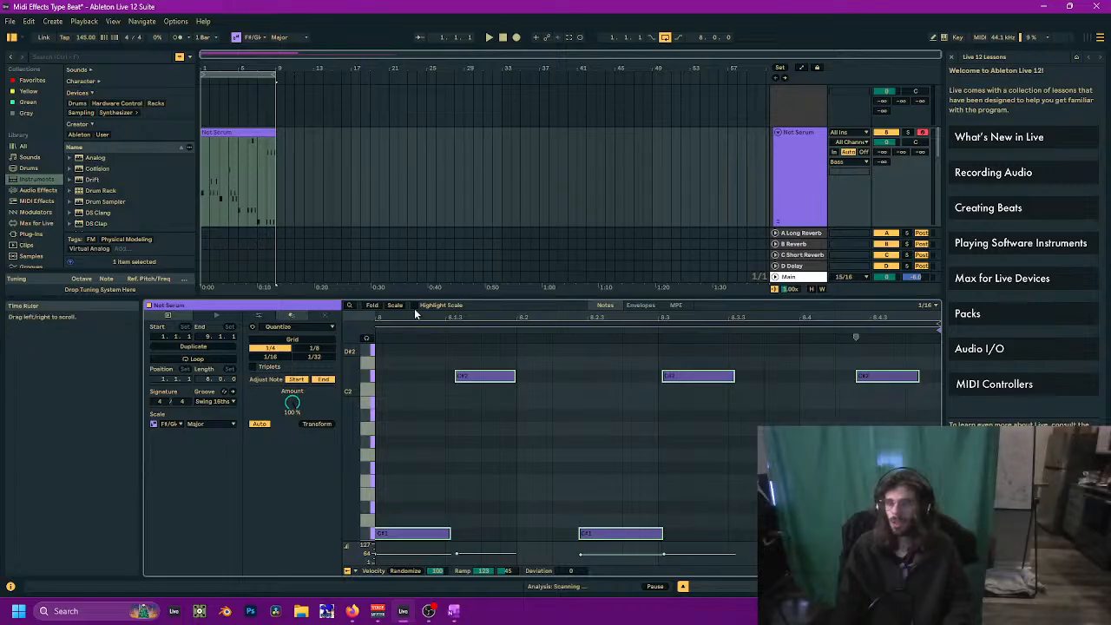
drag(368, 296, 373, 100)
scroll(498, 260, up, 1)
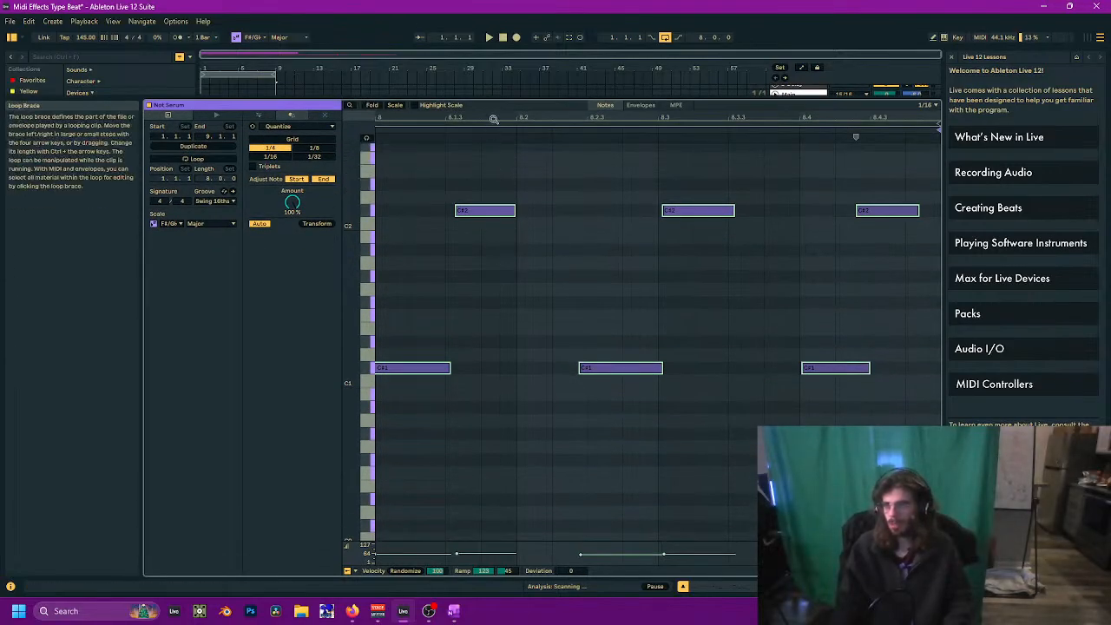
drag(493, 118, 494, 61)
Step: Set the note editor's grid to 1/32 triplets
right_click(791, 293)
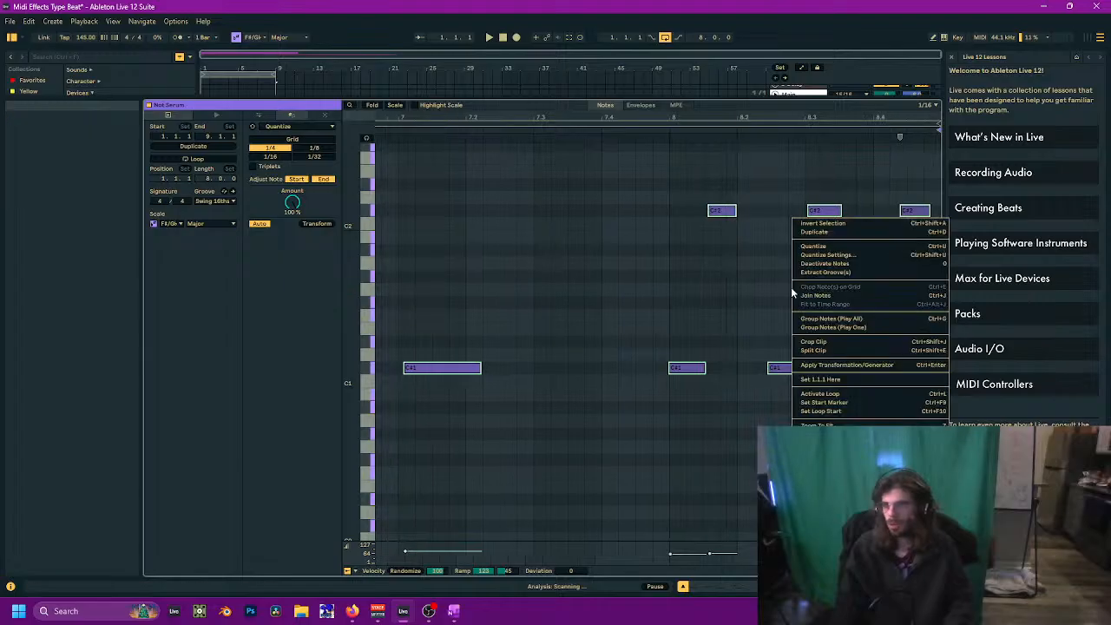
click(757, 282)
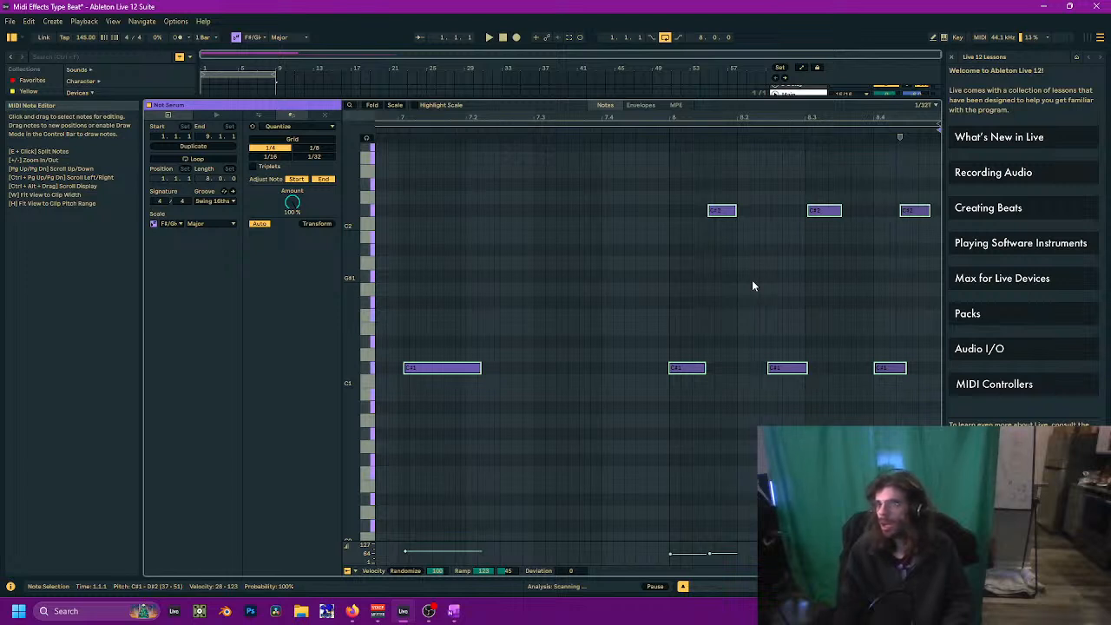
right_click(752, 285)
click(711, 282)
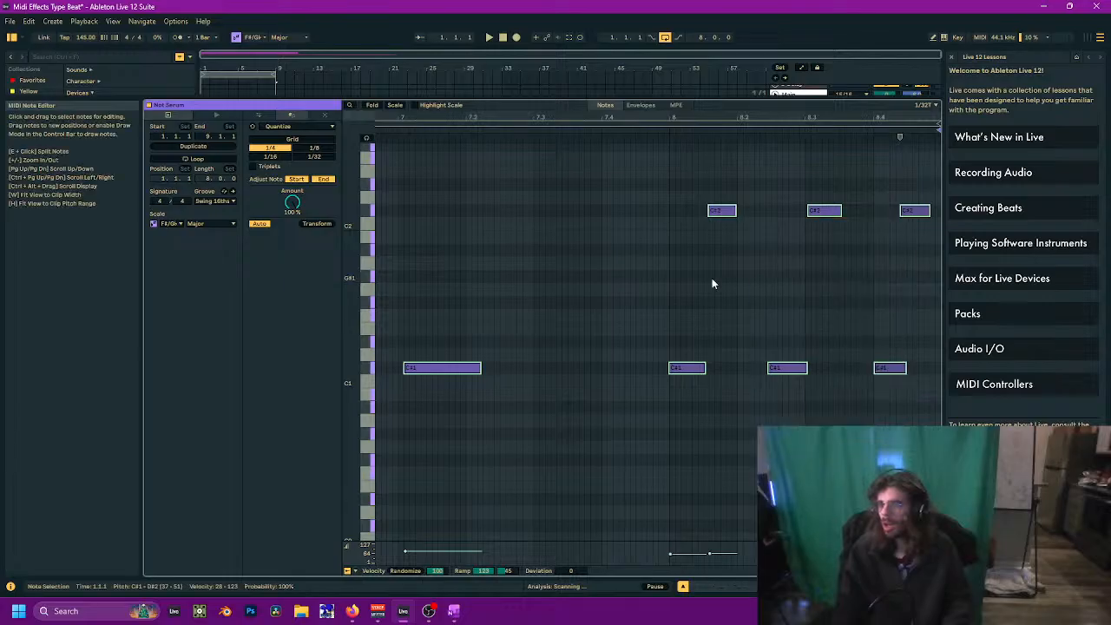
Step: Quantize all notes in the Not Serum clip to the 1/16 + 1/16T triplet grid at 100% amount
key(ctrl+a)
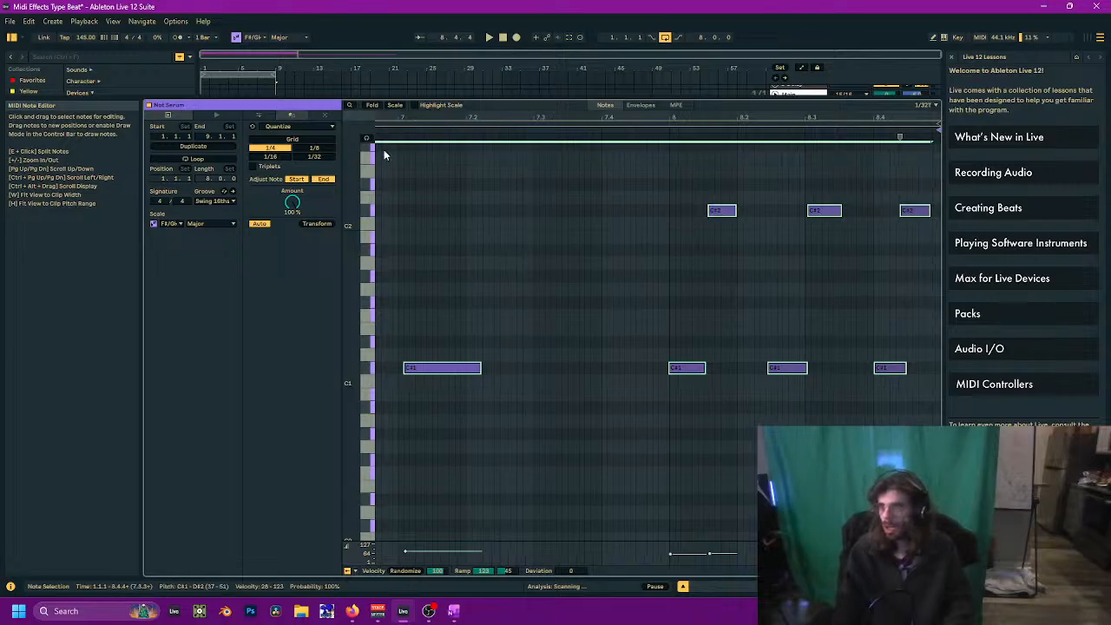
click(255, 167)
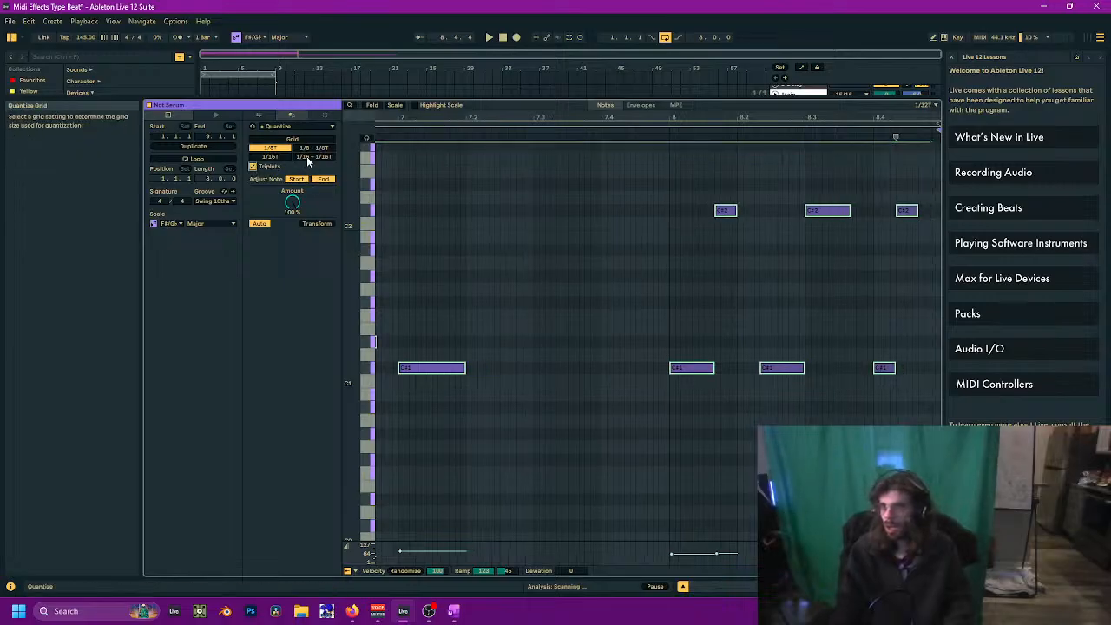
click(308, 158)
drag(295, 202, 295, 227)
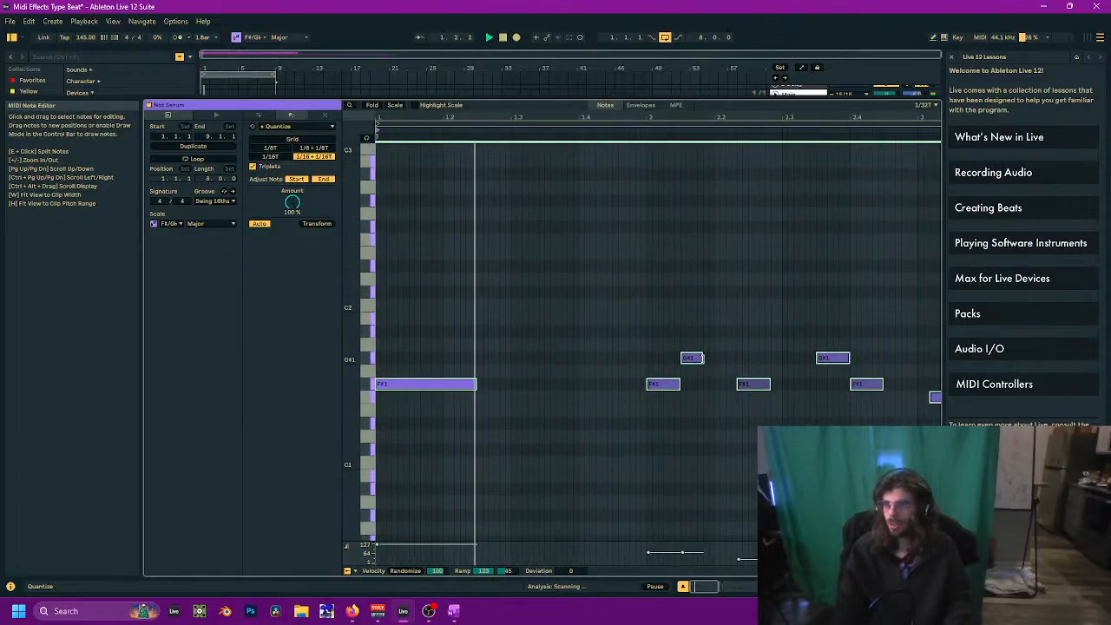
Step: Lengthen the first G#1 note and the second F#1 note in bar 2, switching the note grid to 1/8 triplets
drag(701, 357, 712, 358)
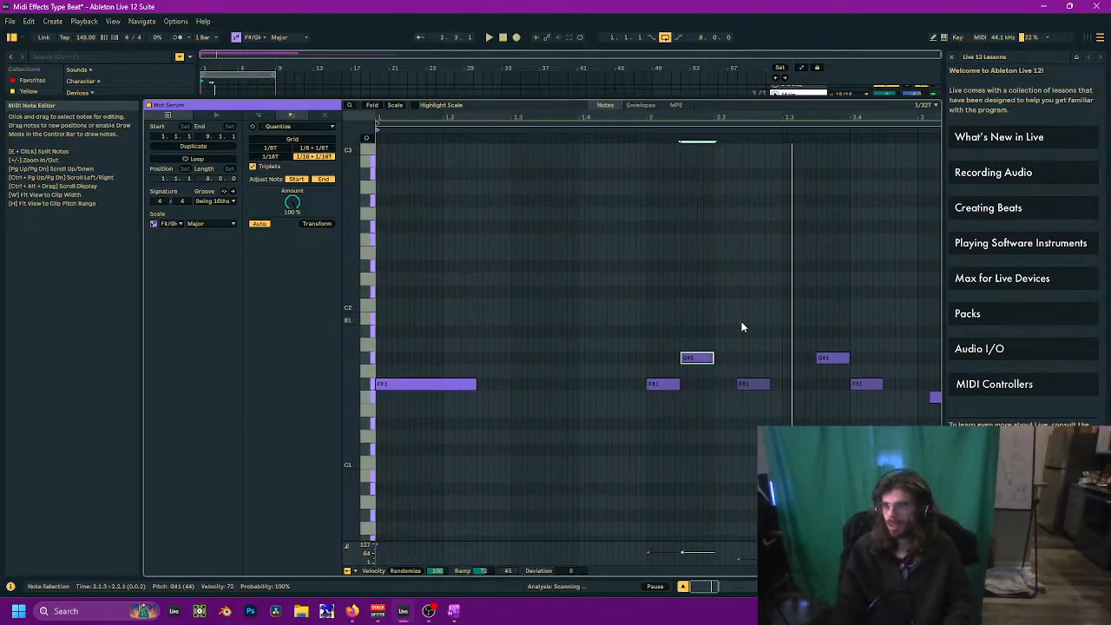
right_click(738, 325)
click(784, 524)
drag(729, 421, 603, 423)
key(space)
drag(645, 386, 659, 390)
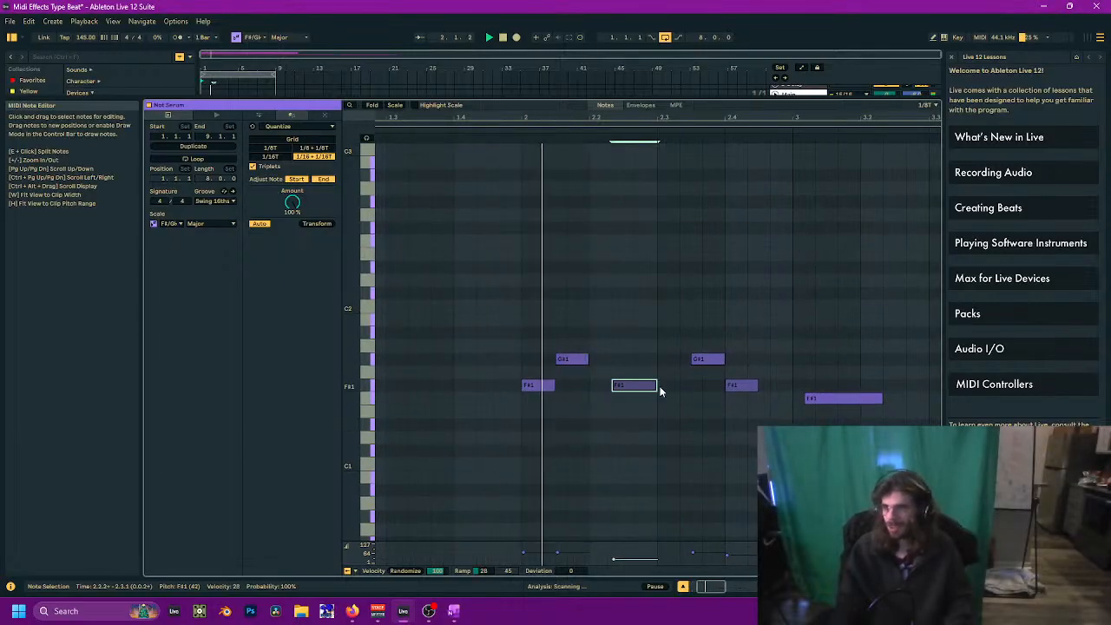
Step: Set the note grid to 1/16 triplets and trim the start of bar 2's second F#1 note to 2.2.3
key(space)
right_click(646, 387)
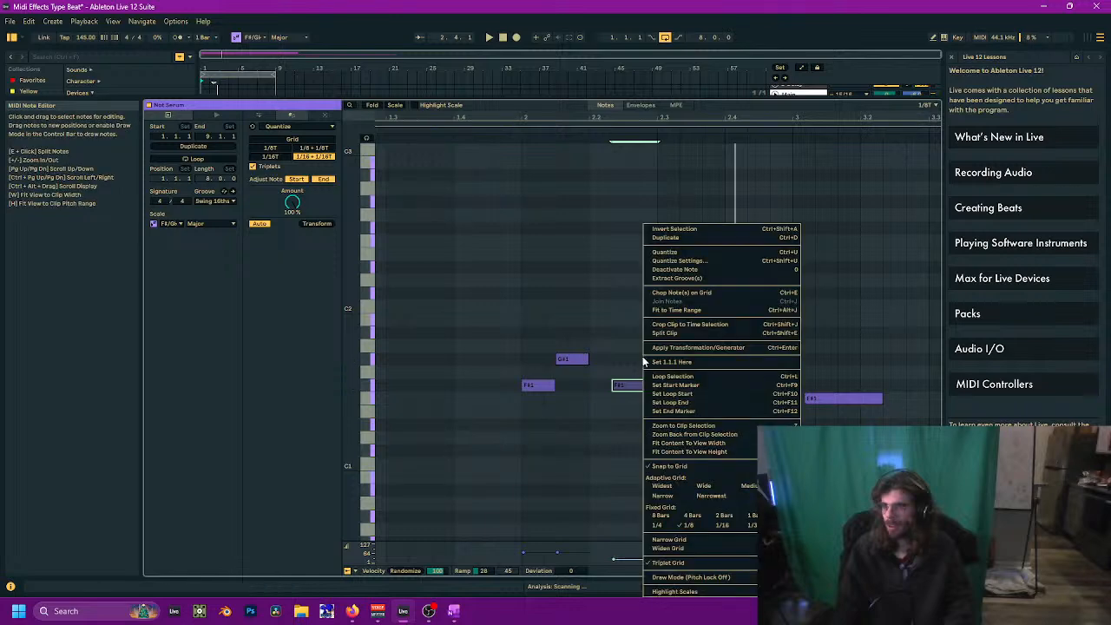
click(711, 527)
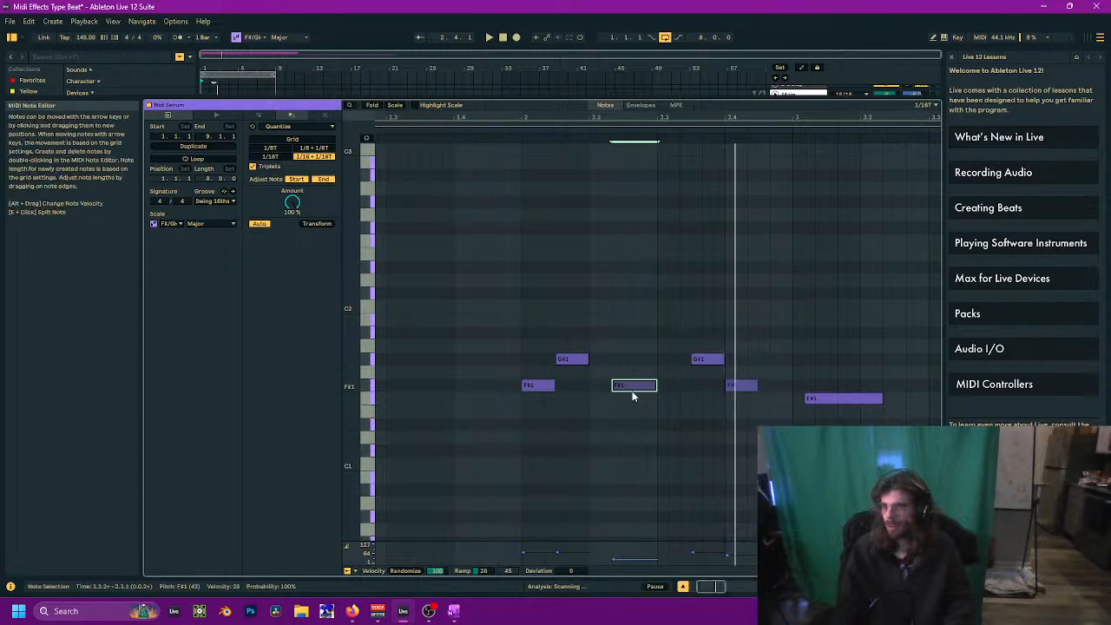
drag(633, 394, 657, 385)
drag(703, 424, 586, 432)
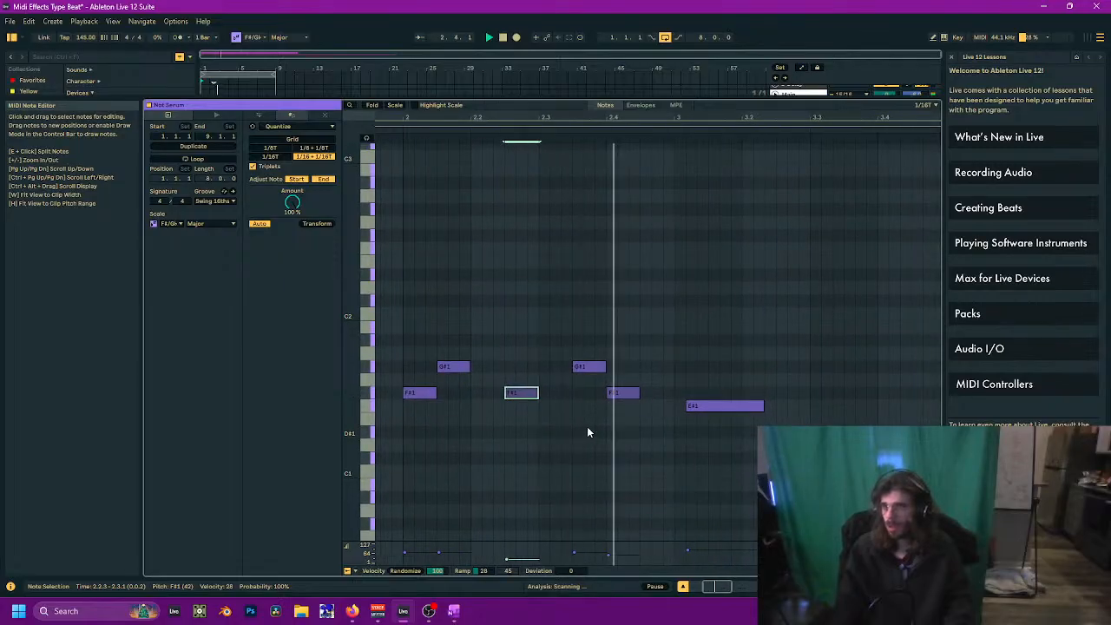
Step: Align the E#1 note with the start of bar 3 and make it one beat long
drag(712, 405, 742, 407)
key(space)
drag(809, 425, 568, 432)
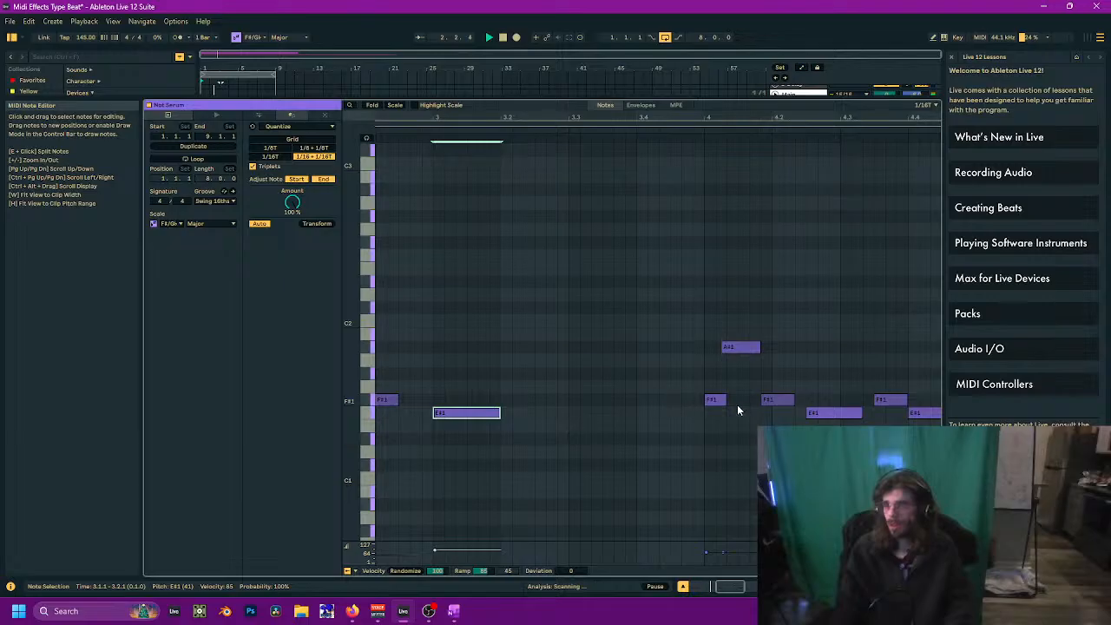
Step: Move bar 4's A#1 note slightly earlier and shorten the opening F#1 note to end where it begins
click(731, 348)
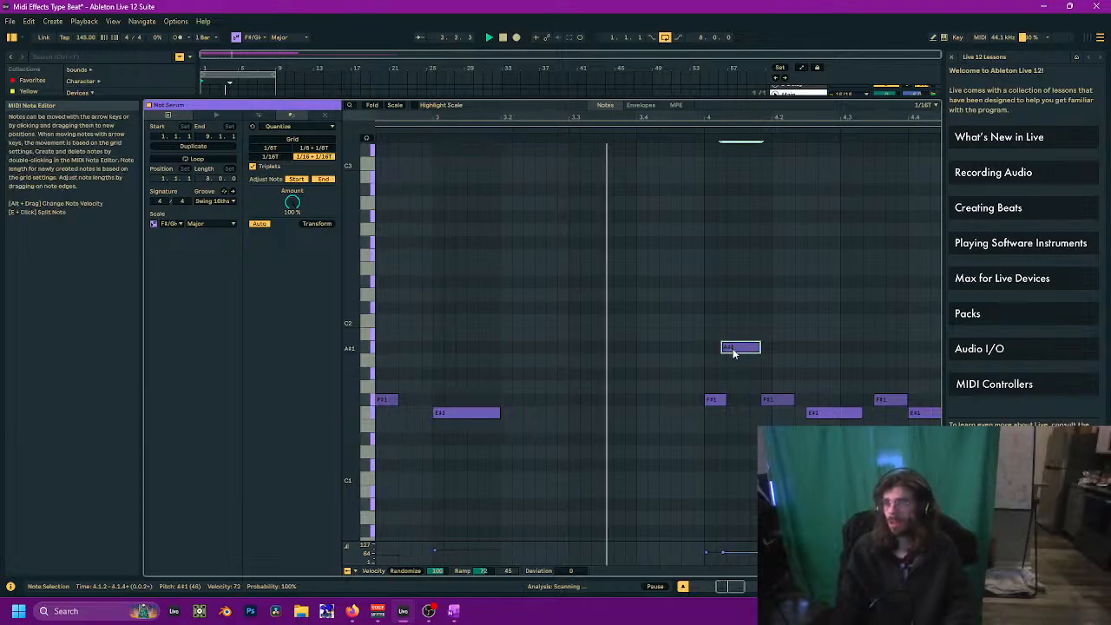
mouse_move(735, 351)
mouse_down()
mouse_move(751, 353)
mouse_move(733, 354)
mouse_up()
click(713, 400)
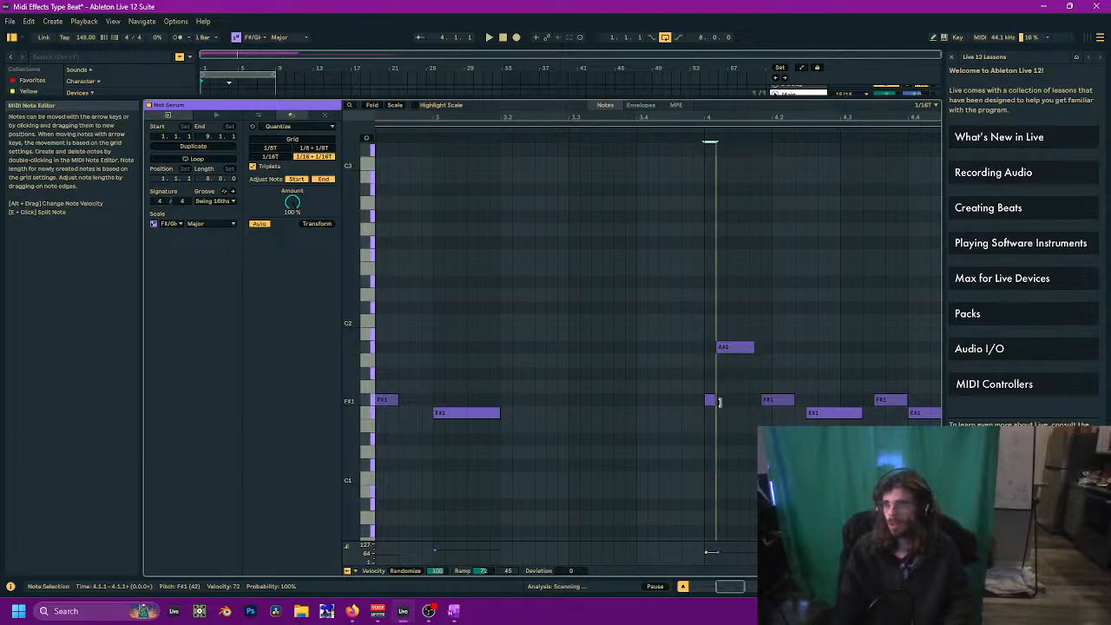
Step: Reduce the note editor's height to show the arrangement and play the part from bar 3
drag(417, 99, 424, 286)
key(space)
click(218, 144)
key(space)
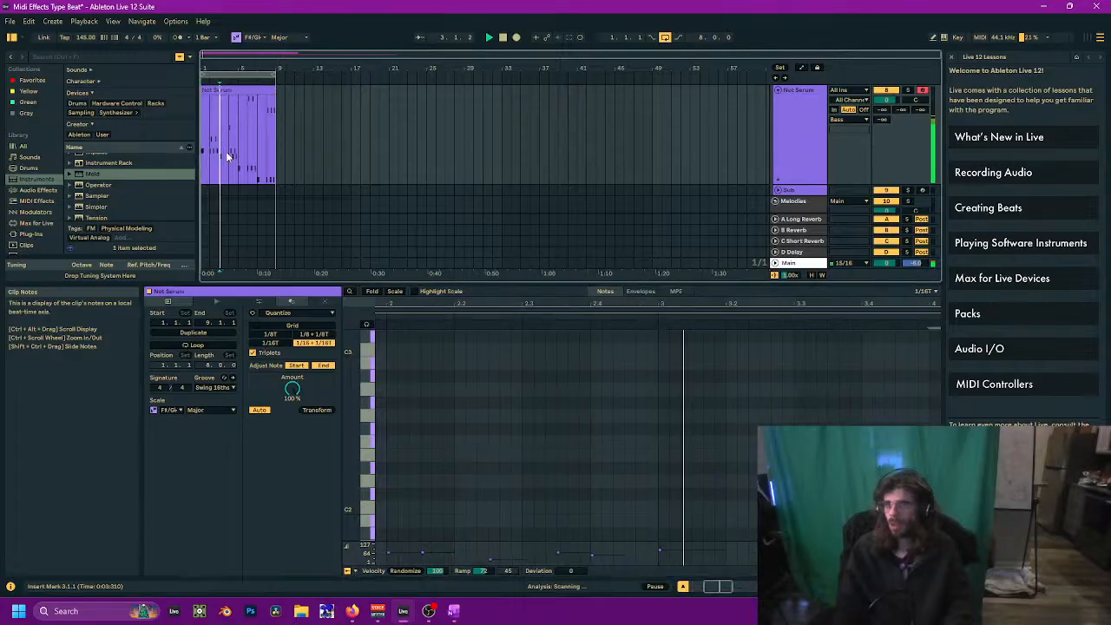
Step: Lengthen bar 4's A#1 note so it nearly reaches the F#1 note at 4.2.1
drag(560, 454, 532, 335)
drag(783, 406, 602, 404)
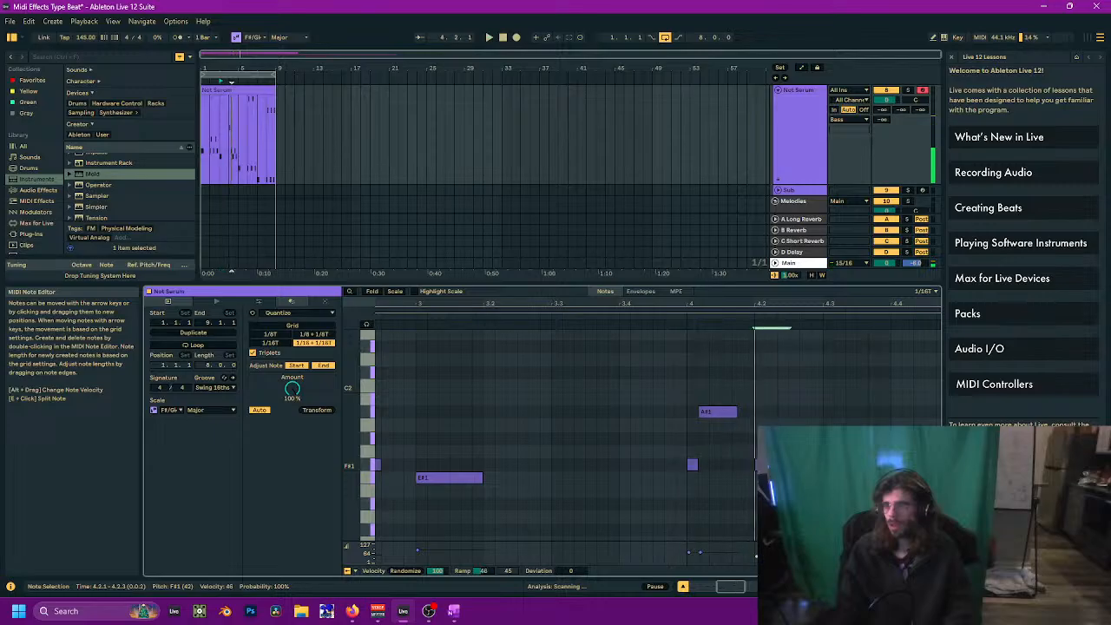
drag(736, 411, 748, 412)
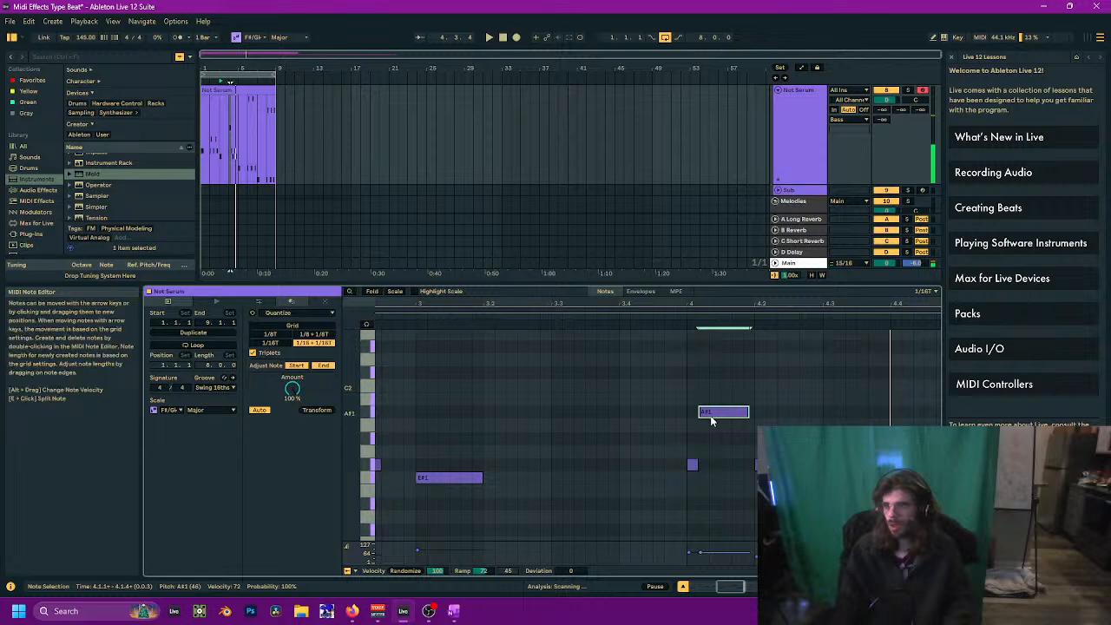
drag(806, 433, 626, 422)
Step: Extend the first E#1 note in bar 4 and move the D#1 note to the start of bar 5
key(space)
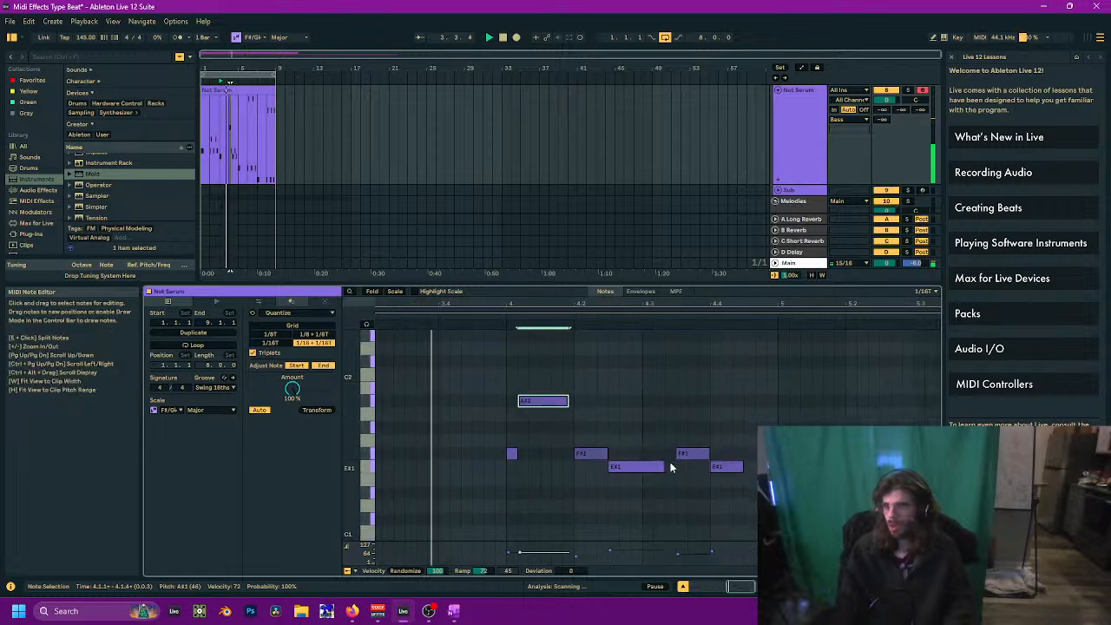
drag(664, 466, 565, 476)
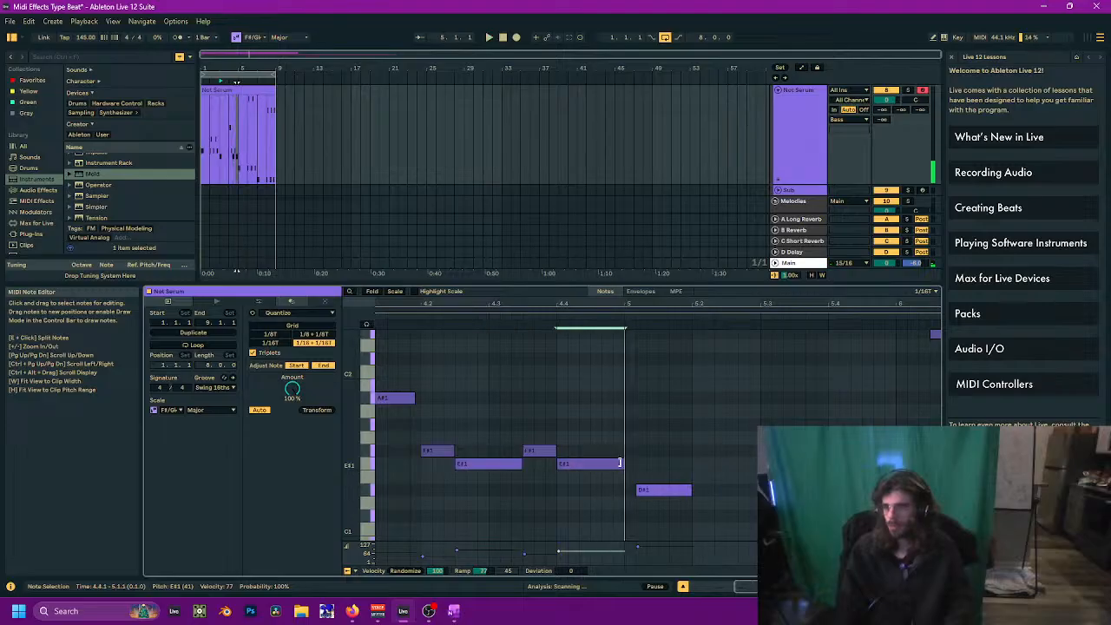
click(586, 462)
drag(670, 493, 658, 495)
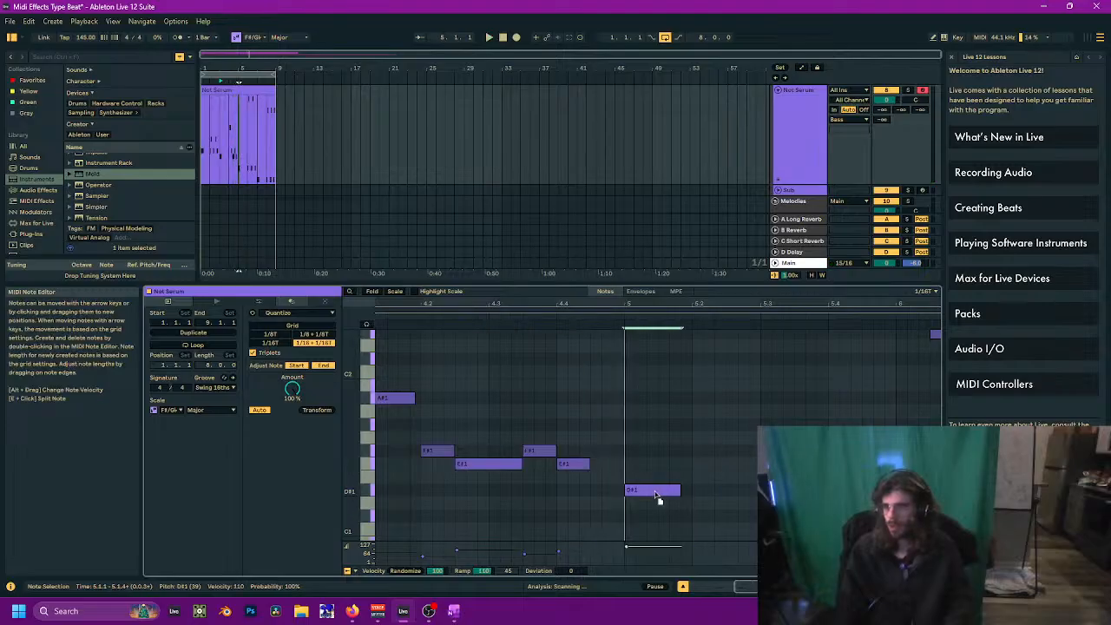
key(space)
key(Delete)
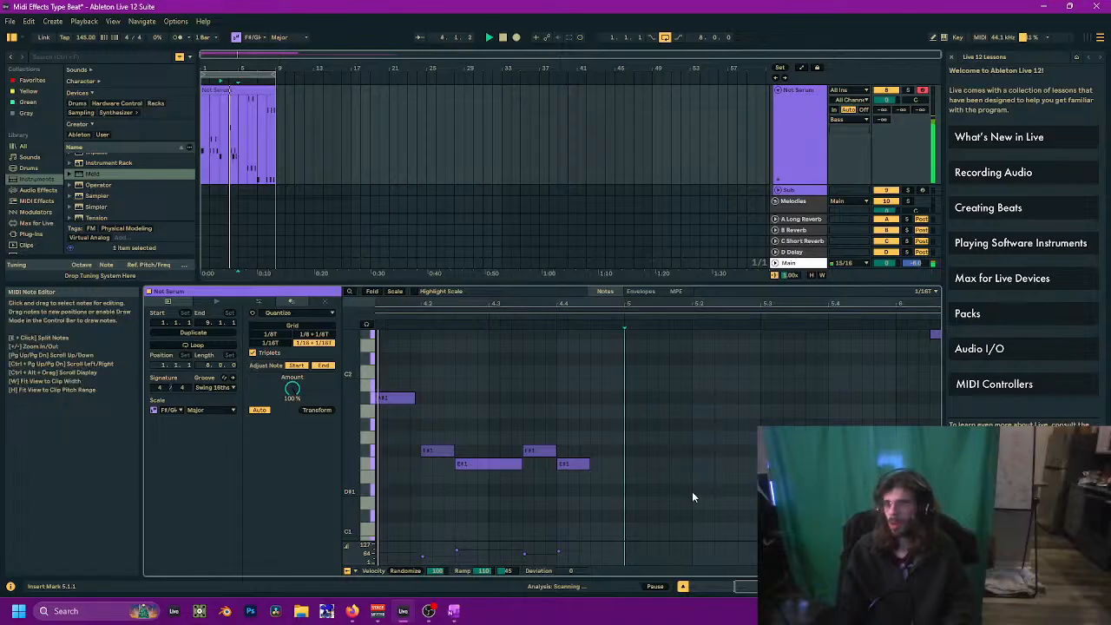
key(ctrl+z)
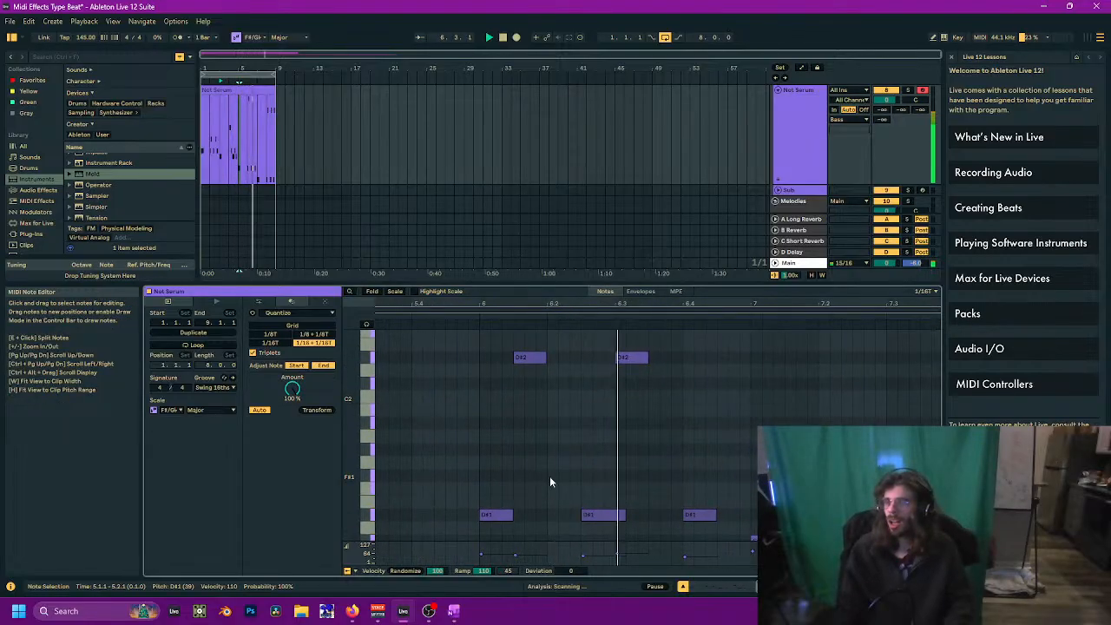
Step: Trim bar 6's middle D#1 note to end at 6.3.1 and bar 7's C#1 note to one beat
scroll(549, 476, down, 3)
click(587, 470)
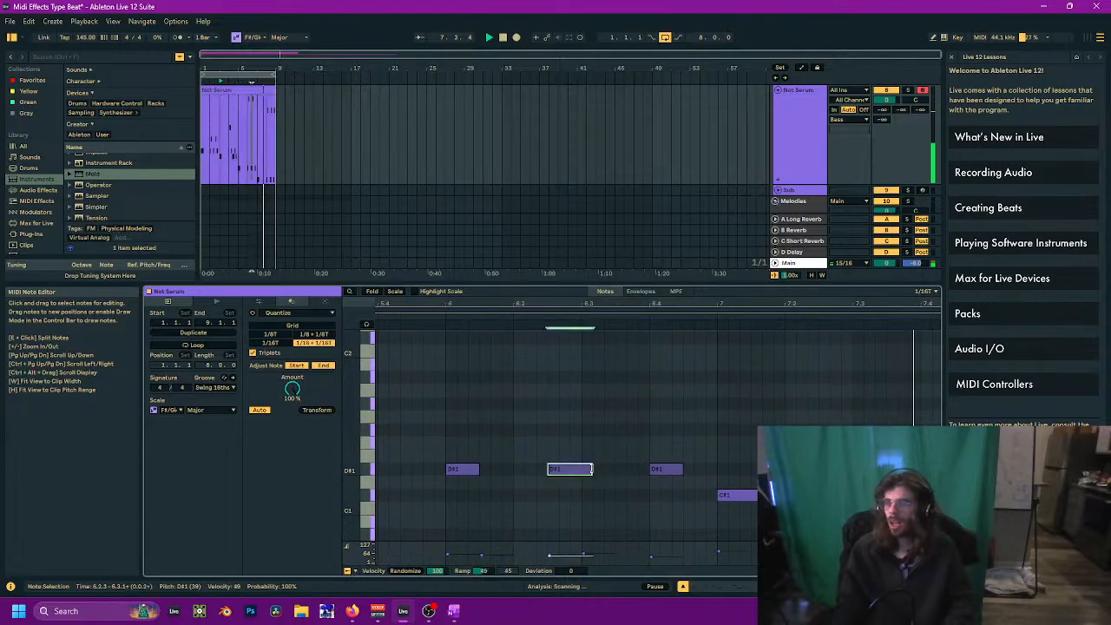
scroll(573, 468, up, 2)
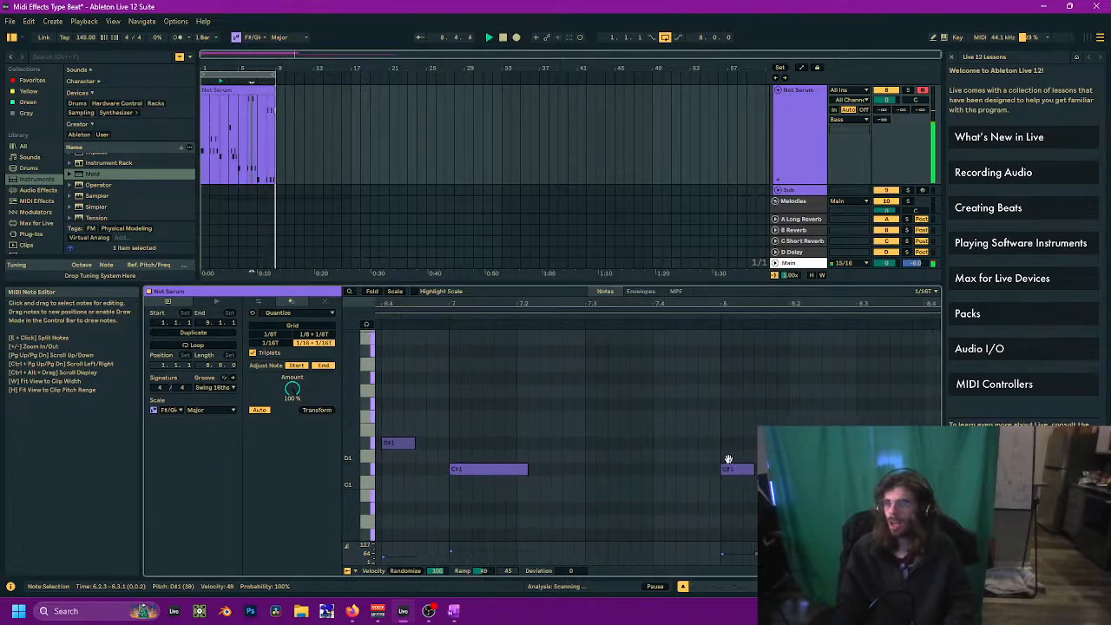
scroll(528, 503, up, 3)
click(529, 502)
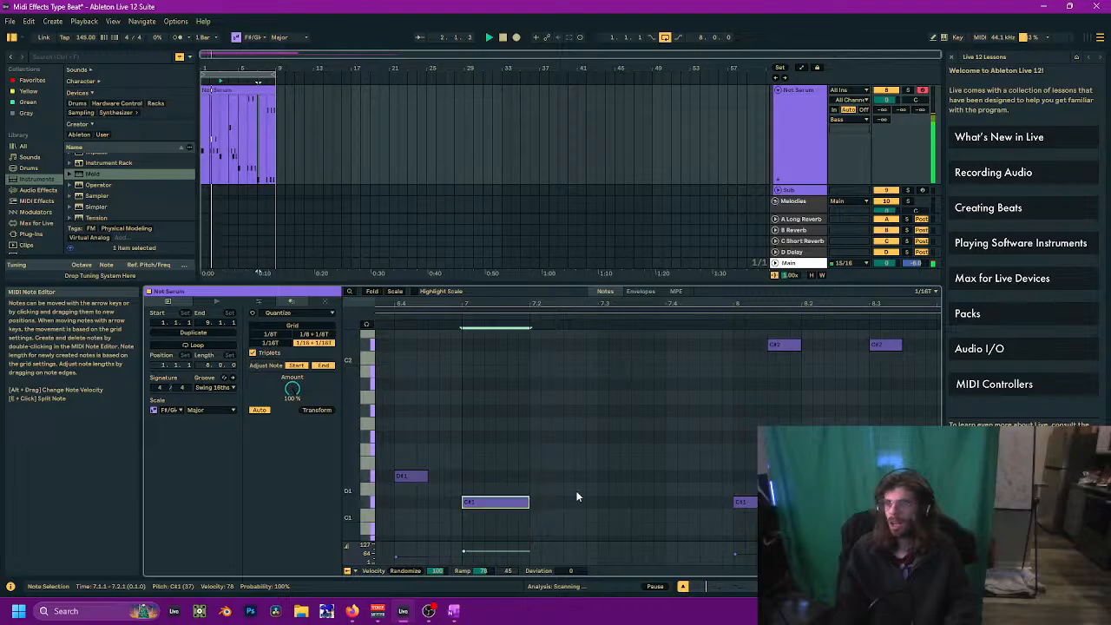
Step: Adjust the last C#2 note in bar 8 so it starts slightly later and ends with the clip
scroll(607, 486, up, 4)
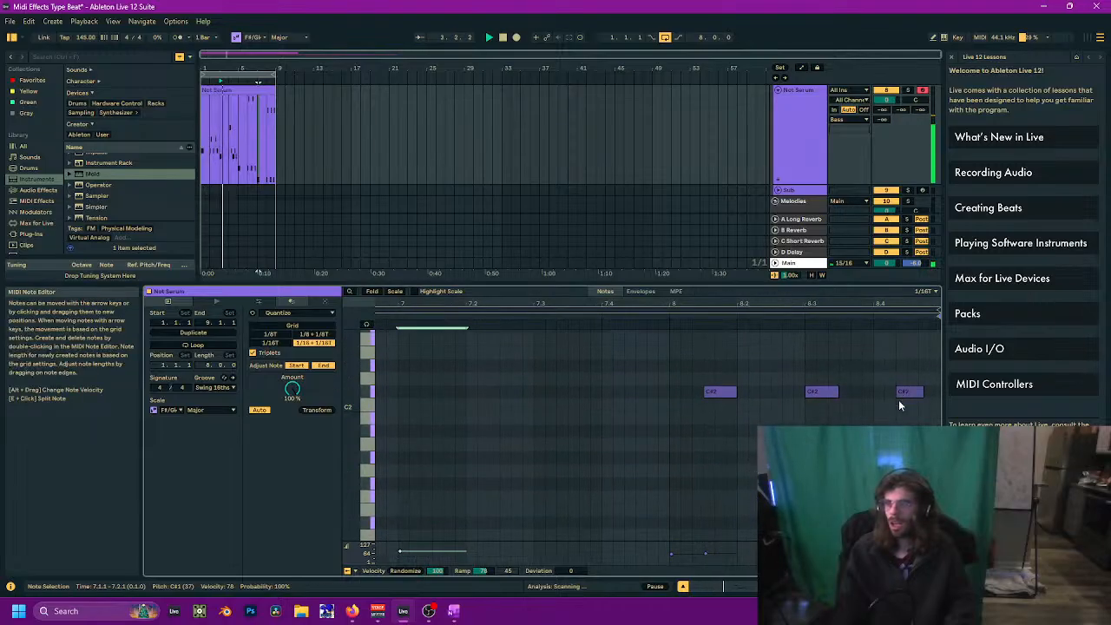
scroll(753, 550, up, 5)
scroll(753, 550, down, 7)
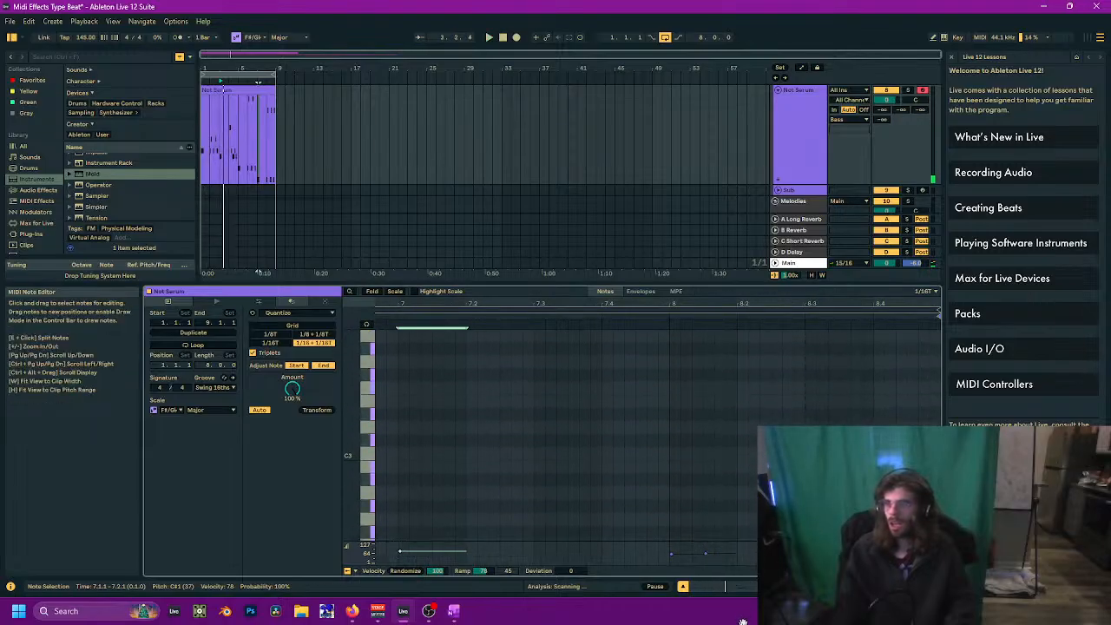
click(264, 121)
scroll(682, 490, up, 2)
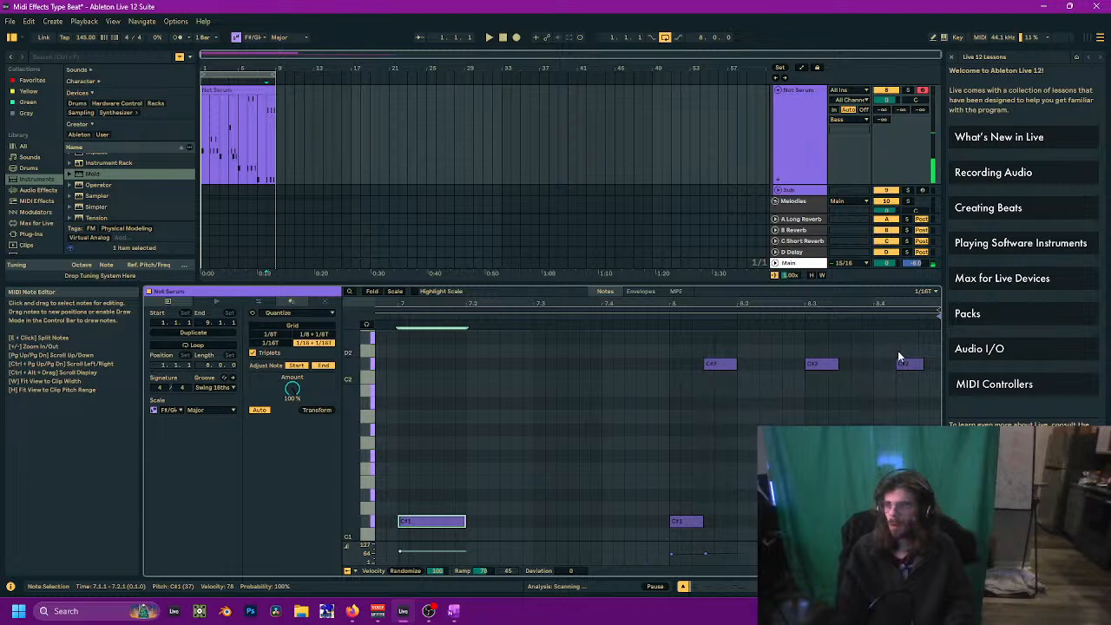
drag(898, 357, 921, 368)
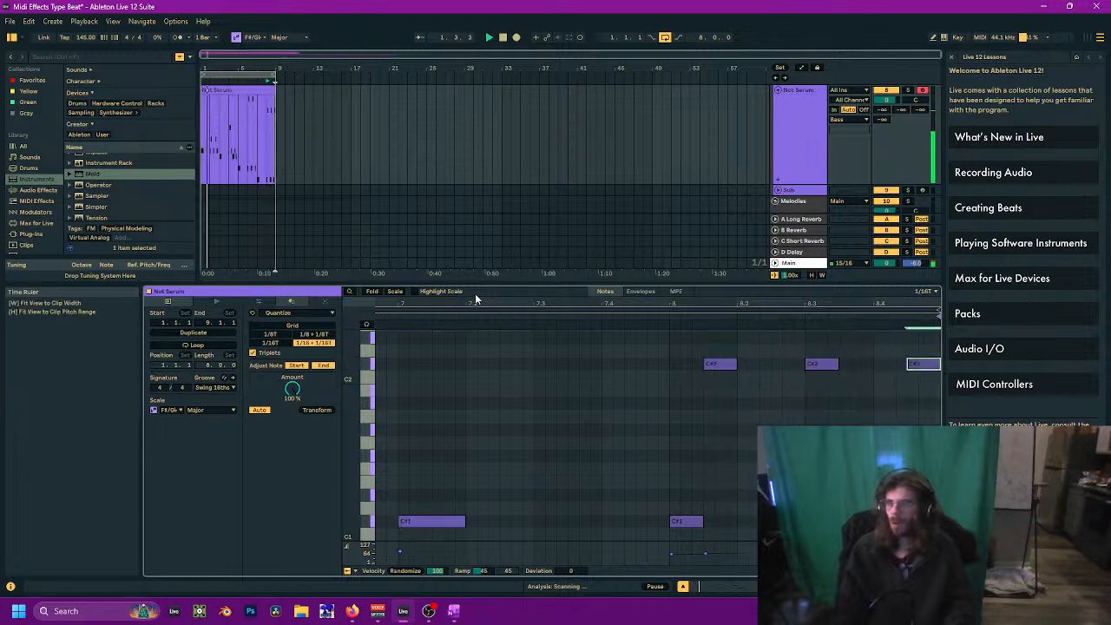
Step: Close the note editor, show the Not Serum track's devices, and browse the MIDI effects
drag(478, 281, 483, 523)
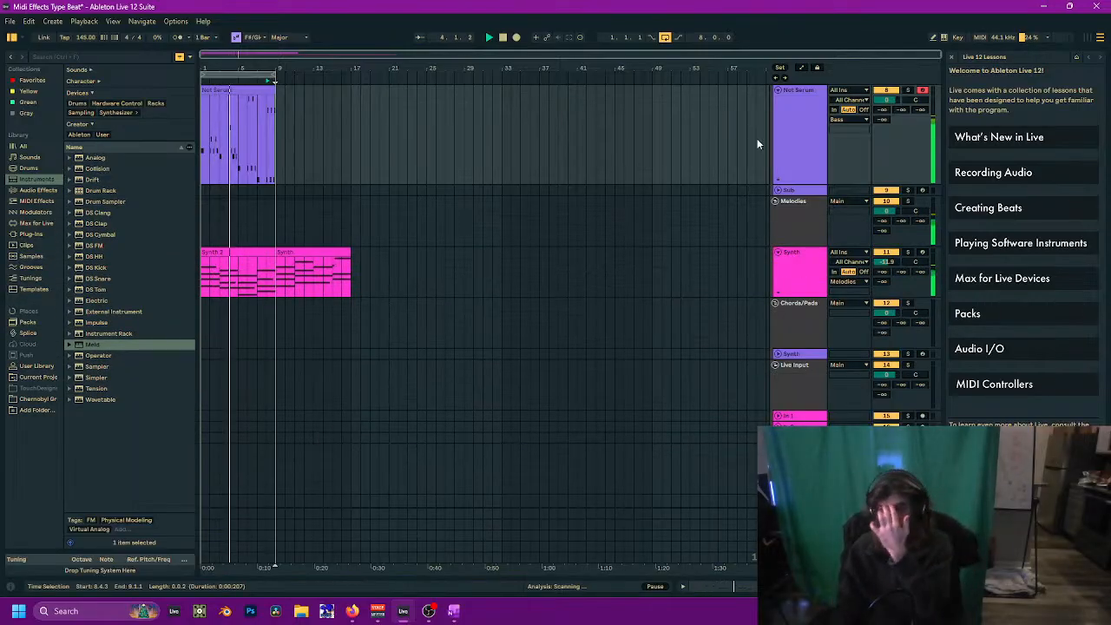
double_click(790, 142)
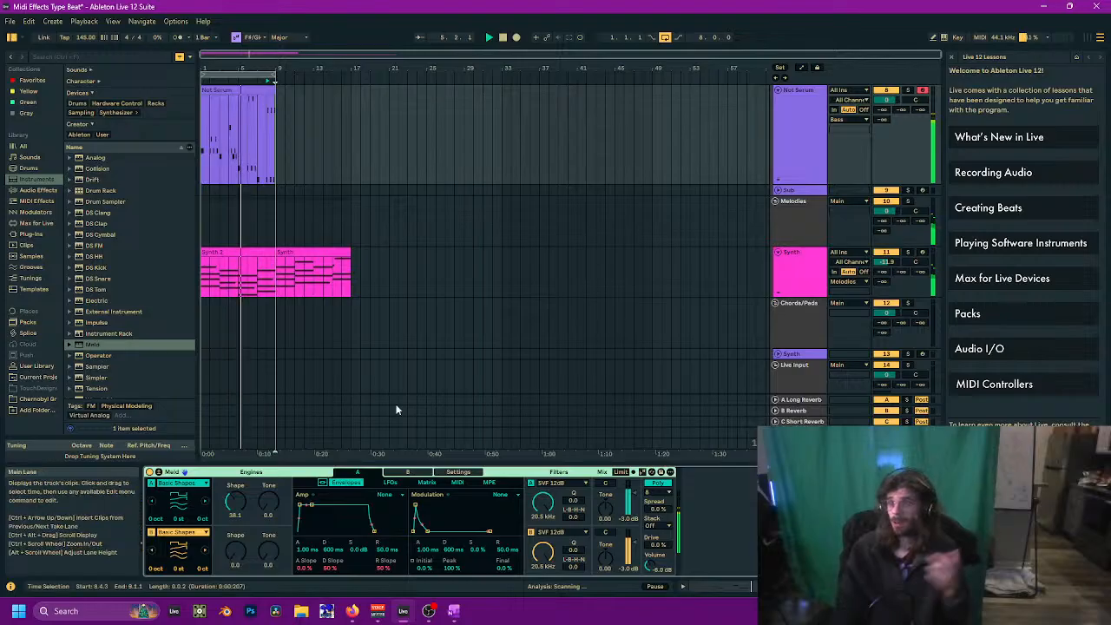
click(37, 201)
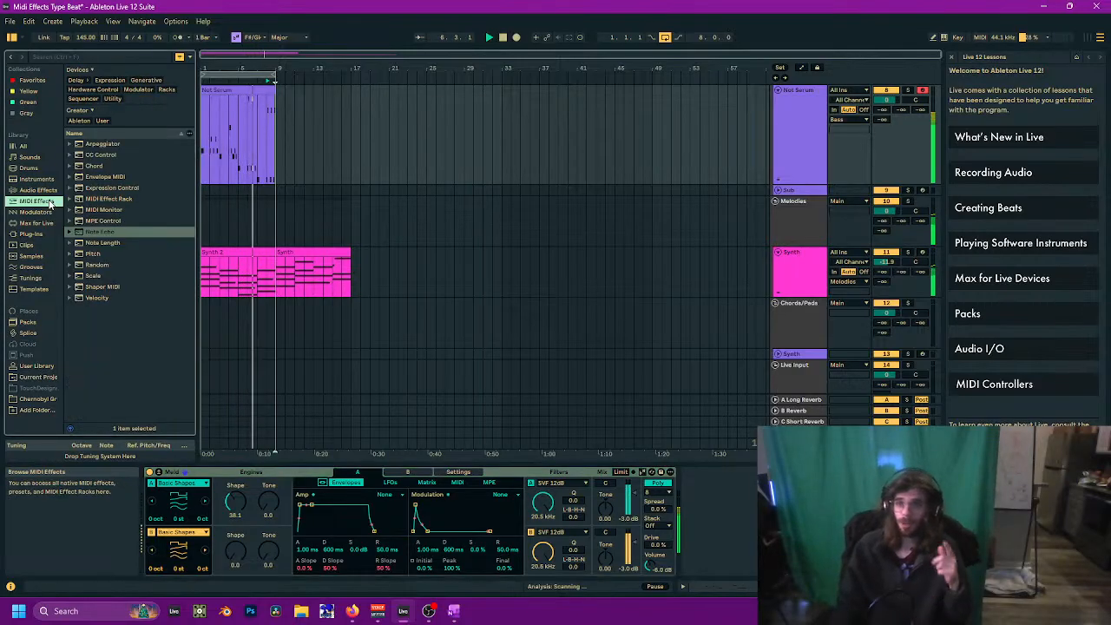
Step: Insert MIDI Monitor before Meld to watch the incoming notes, and remove it again
click(104, 210)
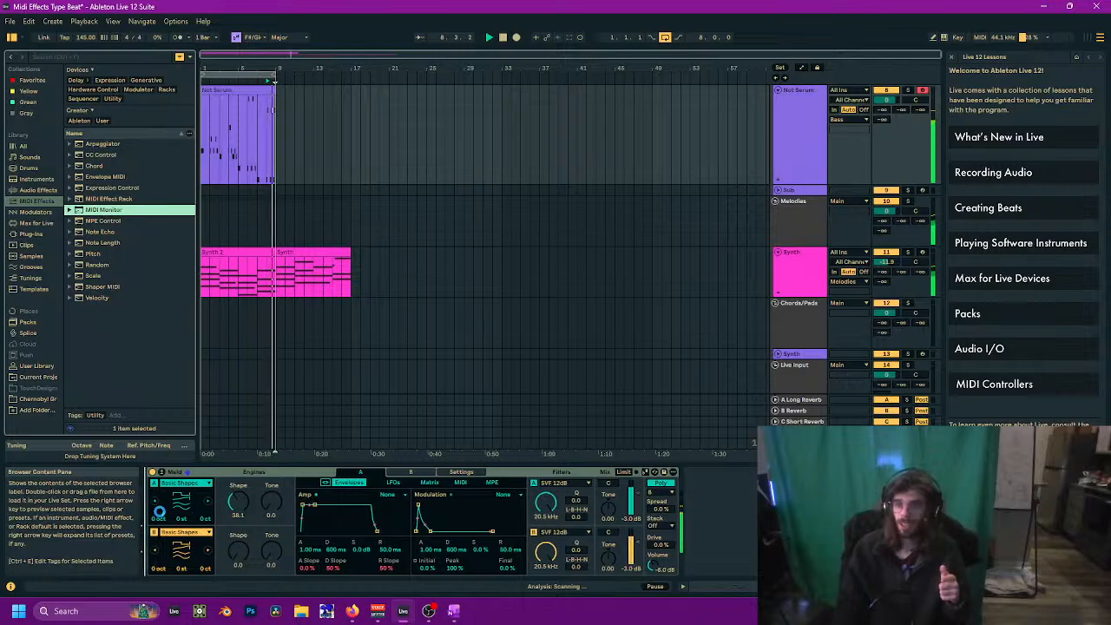
drag(159, 512, 160, 517)
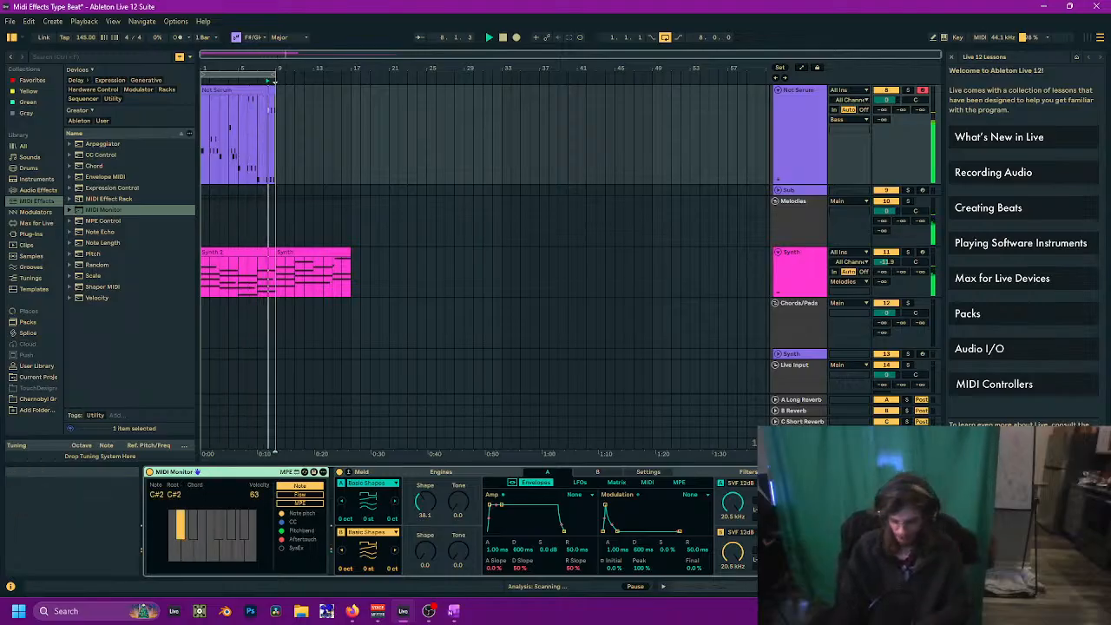
key(Delete)
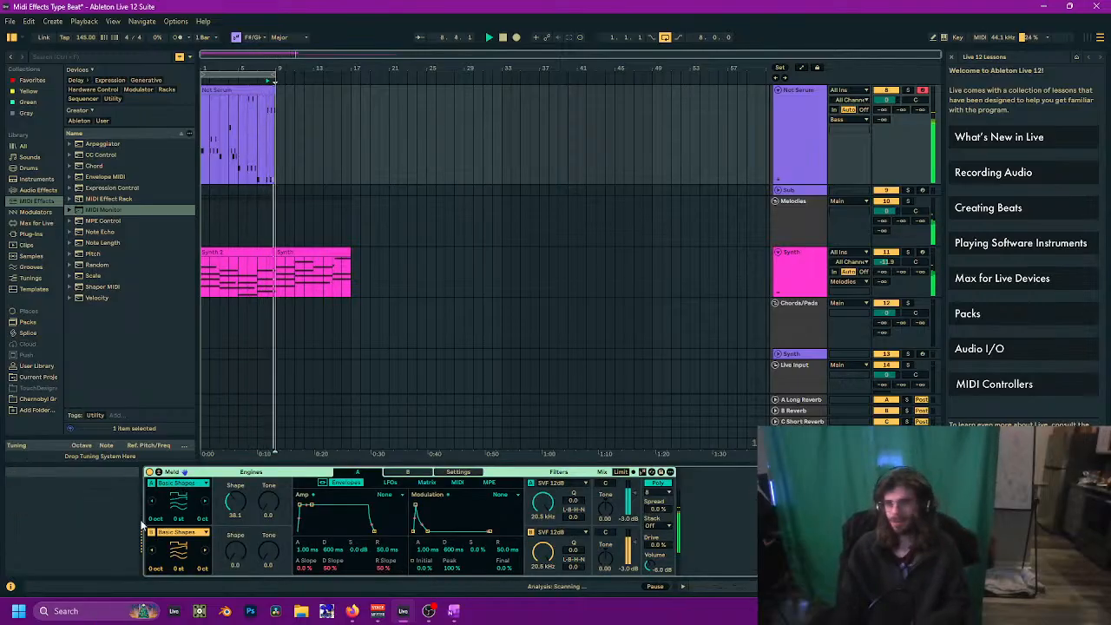
Step: Insert Note Echo before Meld and set its pitch to +12 st and its feedback to 6.30 %
click(102, 231)
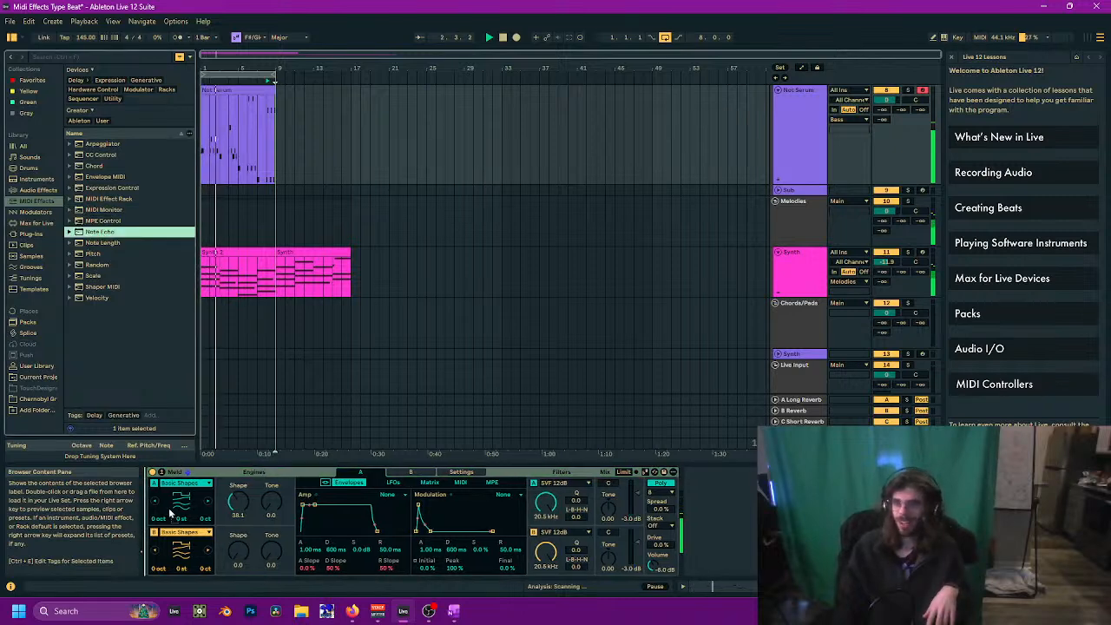
drag(167, 512, 168, 514)
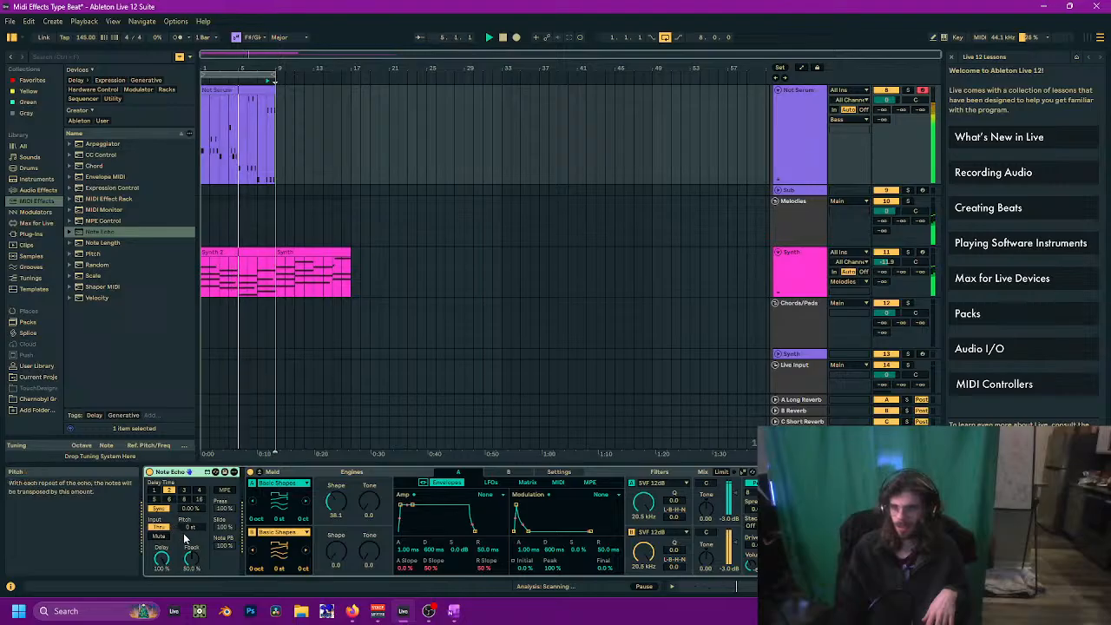
drag(192, 564, 192, 612)
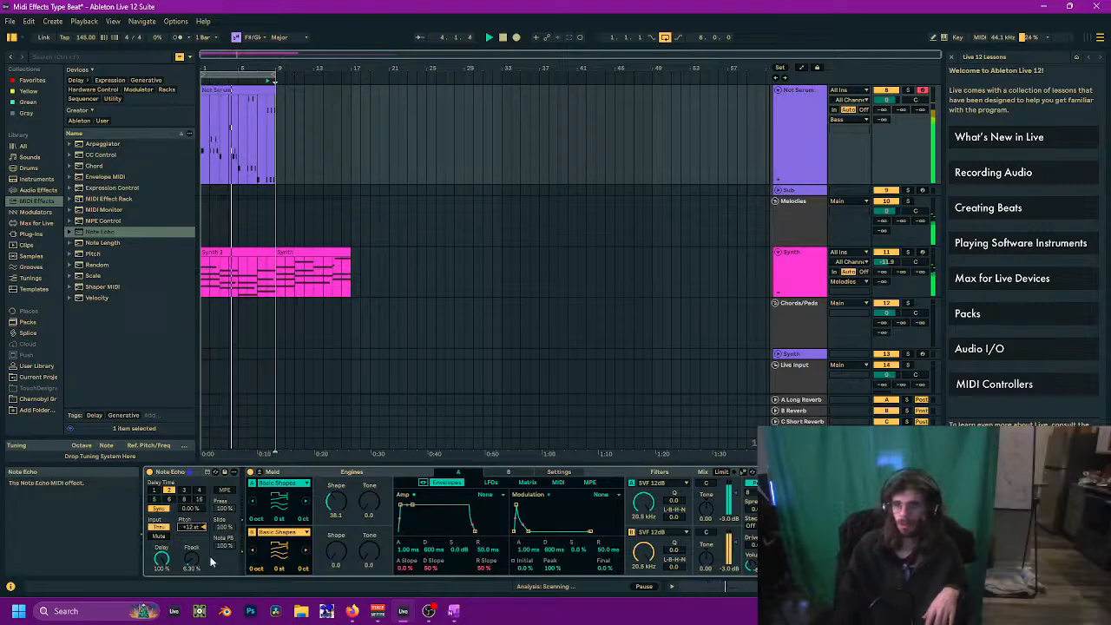
Step: Try Note Echo's delay time at longer sixteenth divisions up to 4, and remove Note Echo from the Not Serum track
click(157, 490)
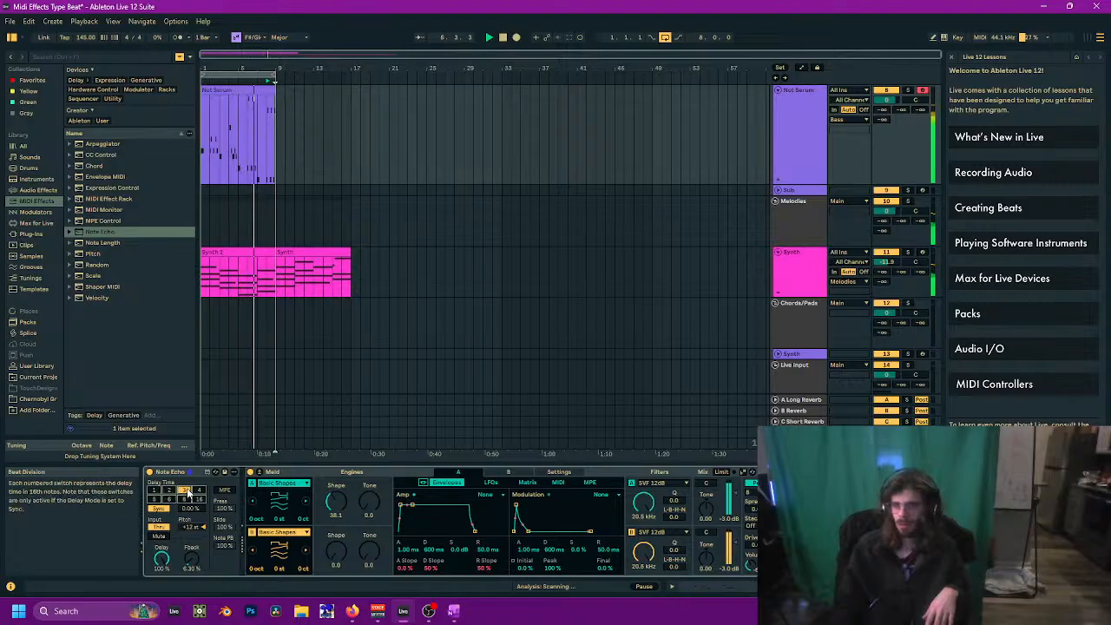
click(200, 490)
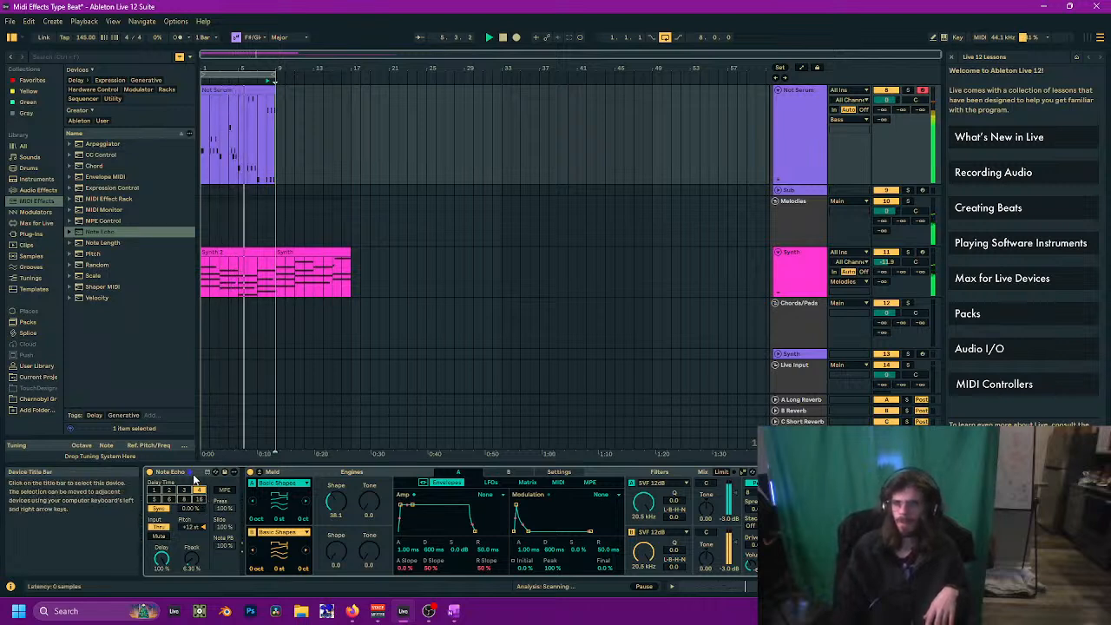
click(192, 475)
key(Delete)
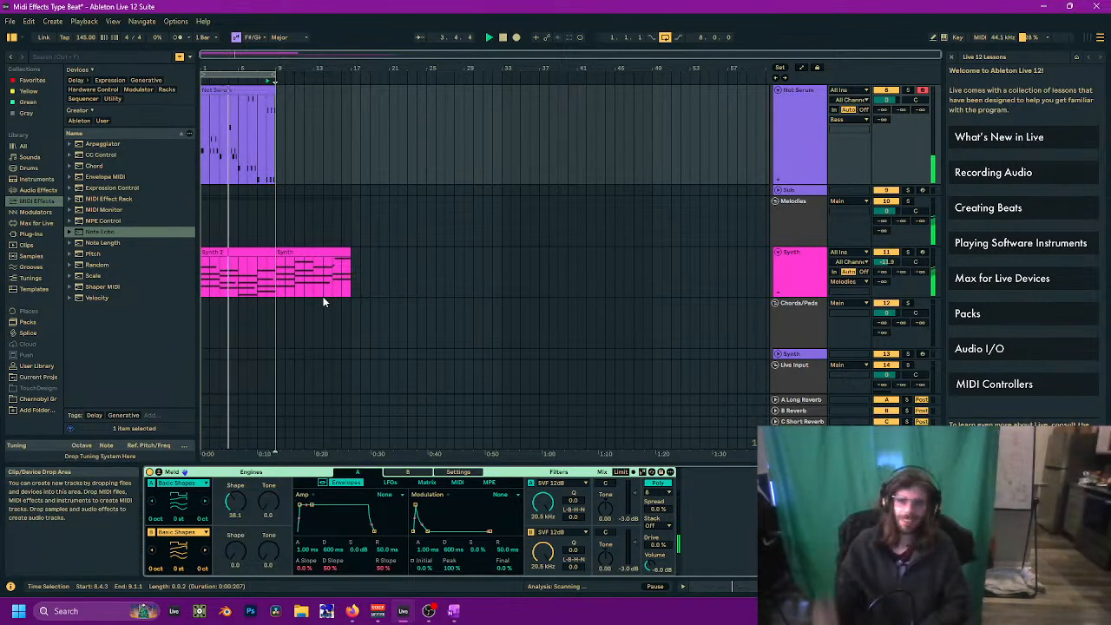
Step: Insert the CC Control MIDI effect before Meld and remove it again
click(85, 297)
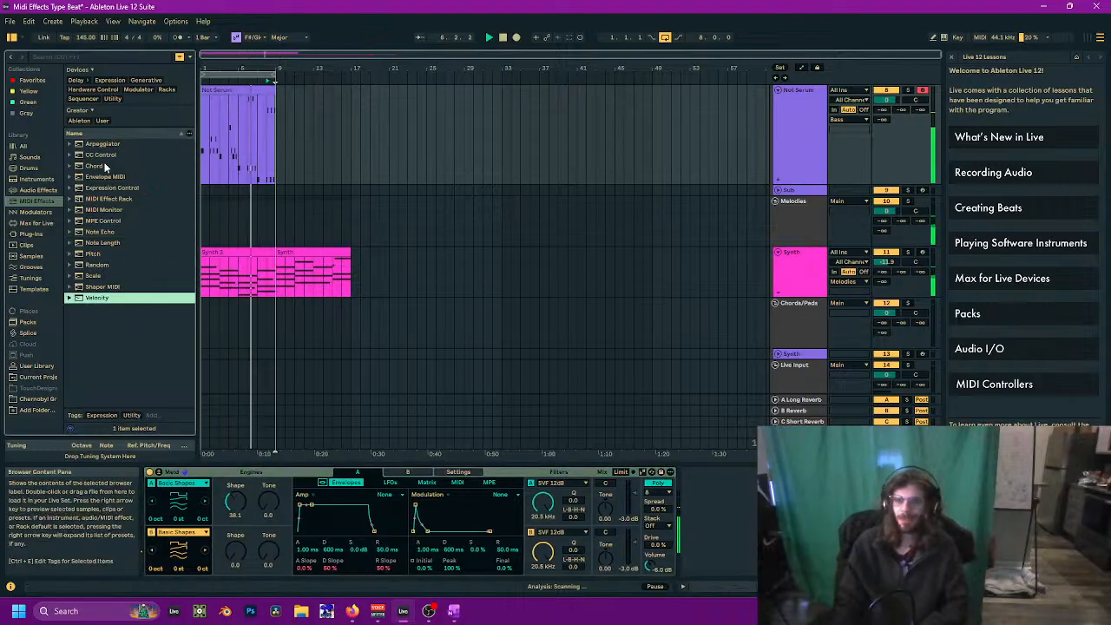
drag(97, 156, 174, 527)
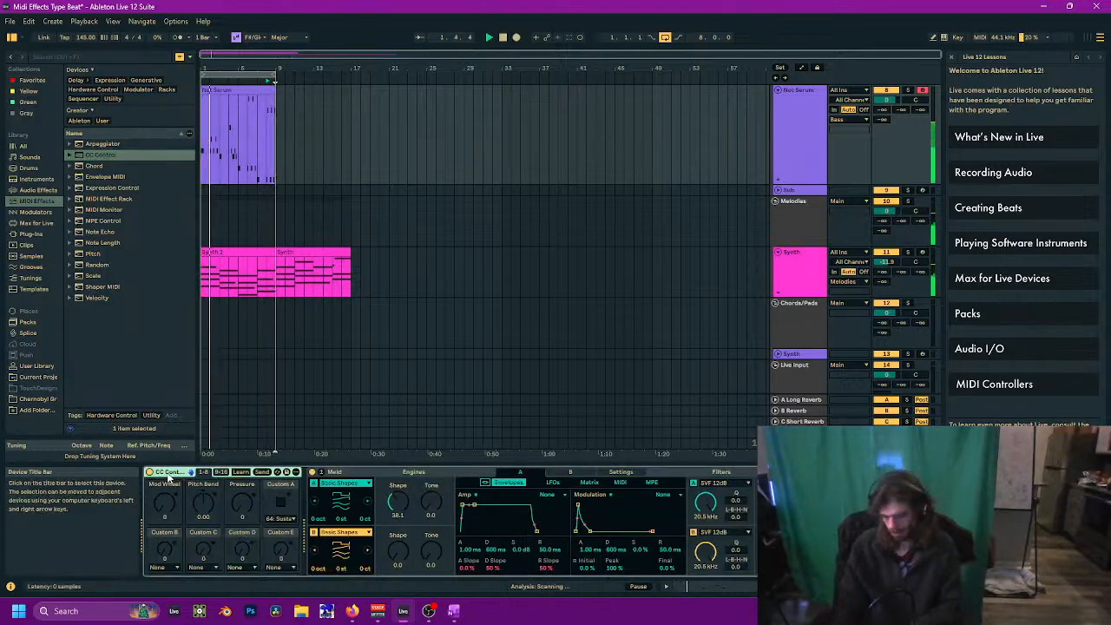
key(Delete)
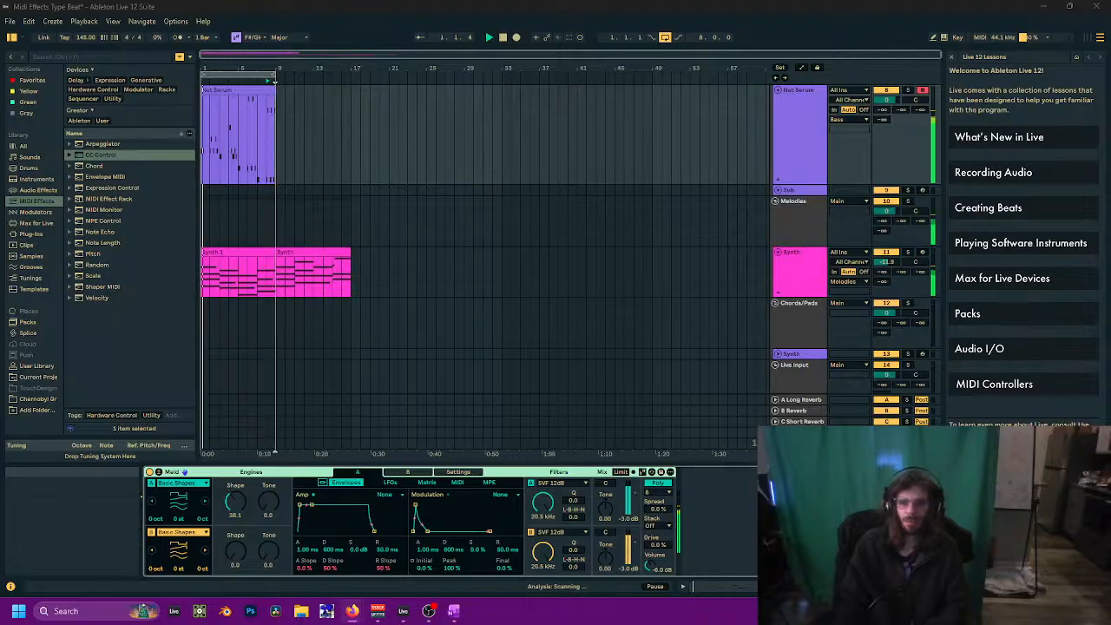
Step: Play the arrangement from bar 3 and show the Not Serum track's devices
click(547, 338)
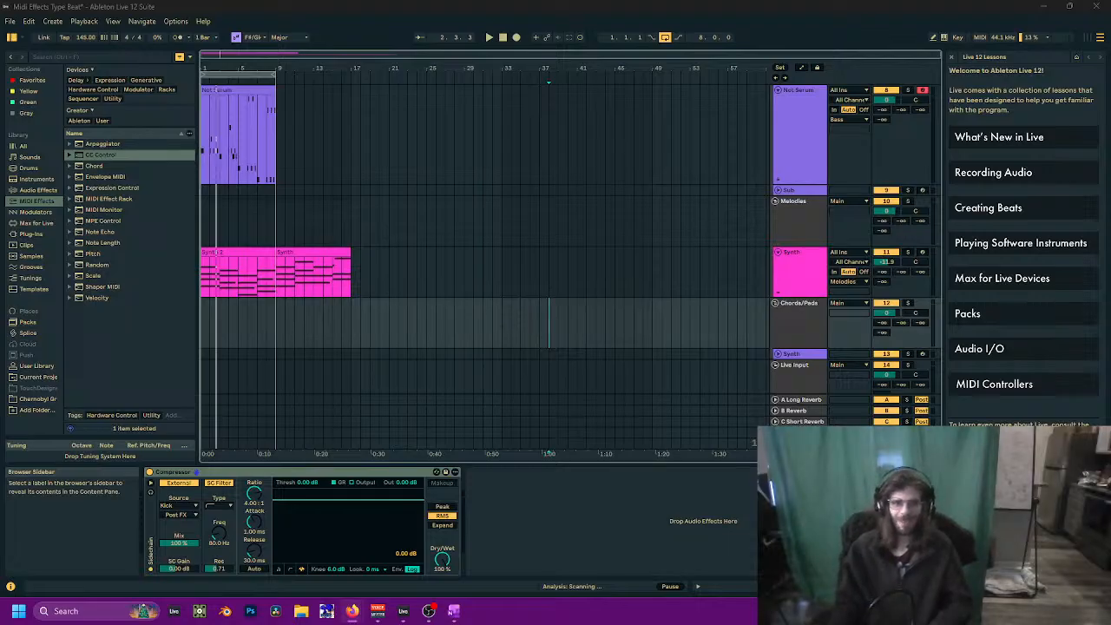
click(102, 241)
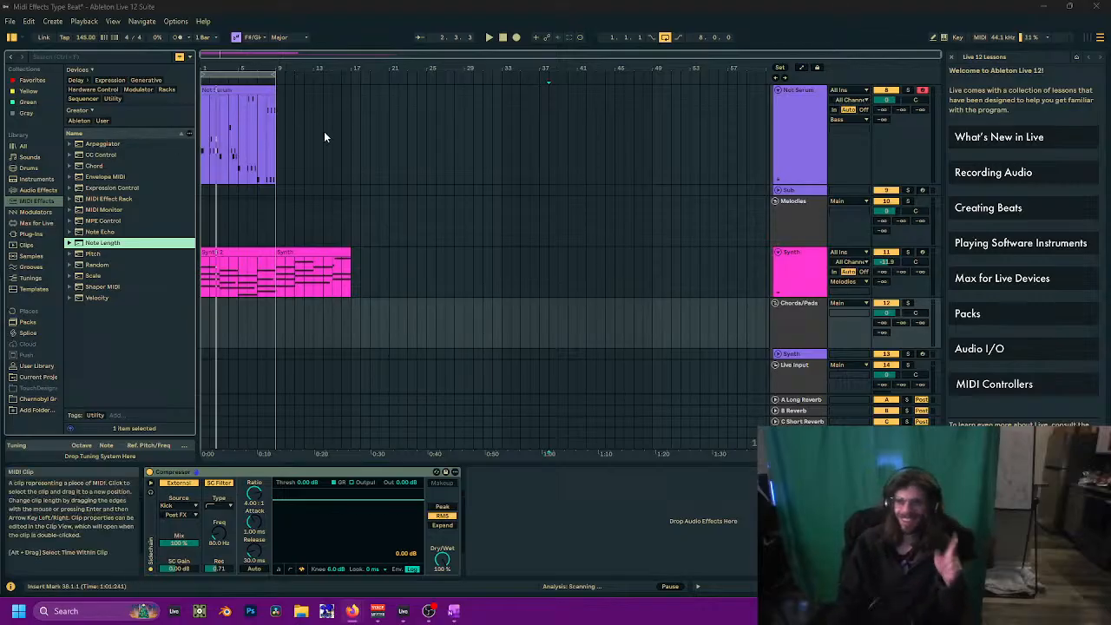
scroll(321, 145, up, 5)
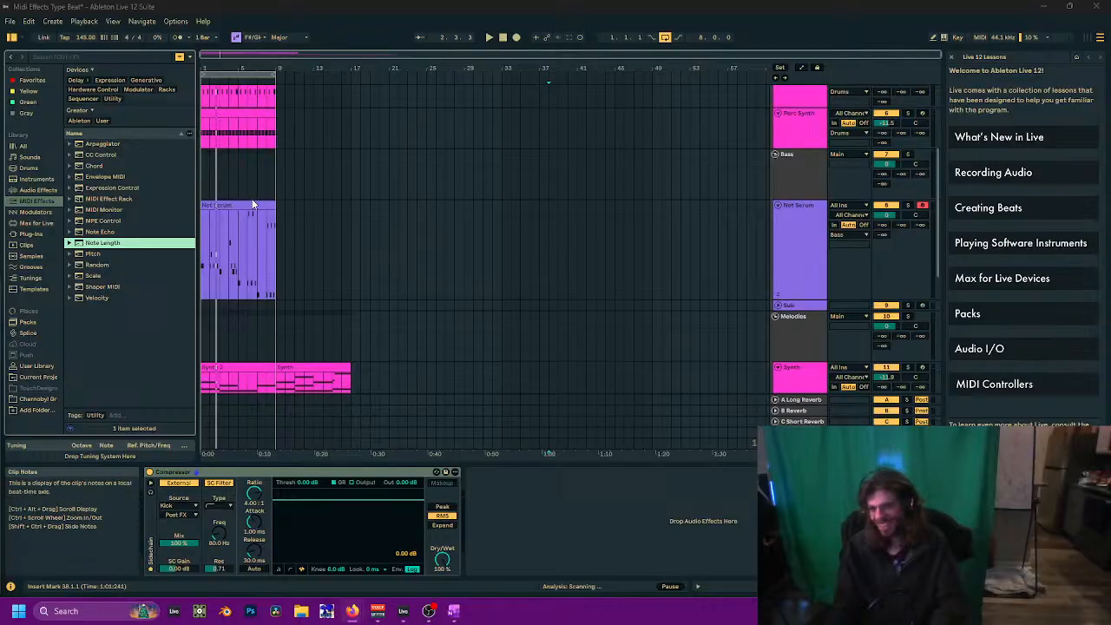
click(221, 170)
key(space)
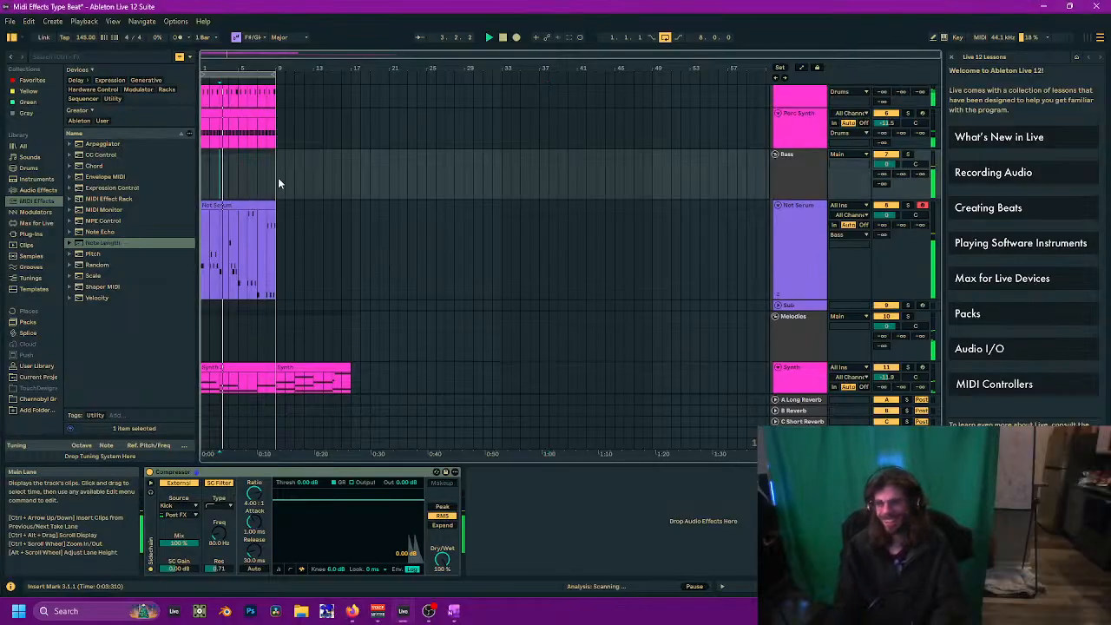
click(794, 238)
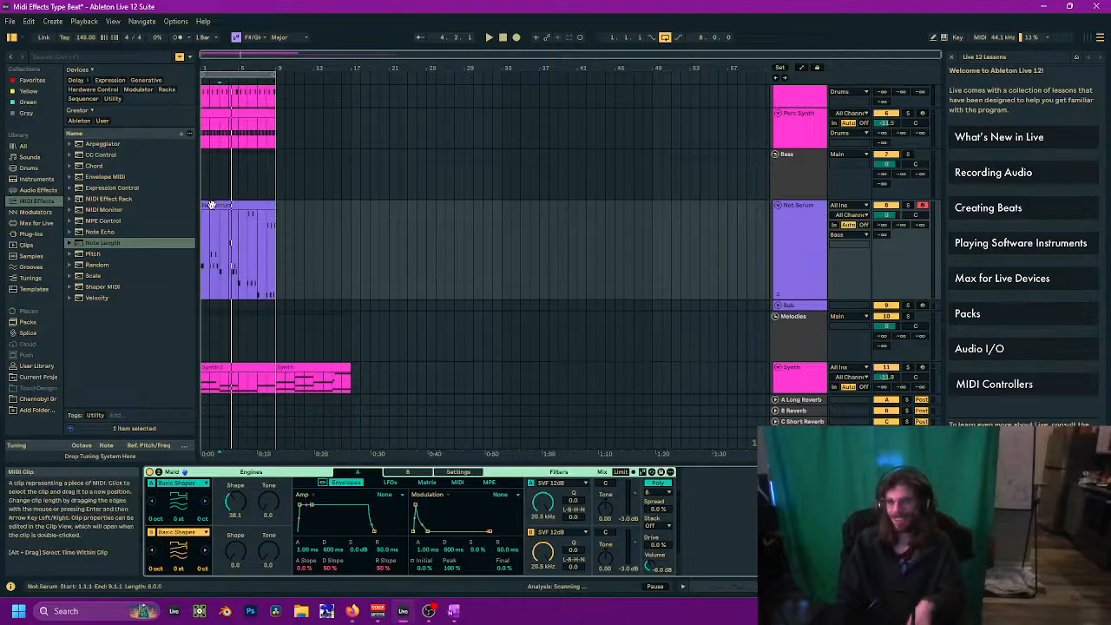
Step: Look through Meld's modulation matrix and show engine A's MIDI modulation assignments
click(424, 483)
click(455, 483)
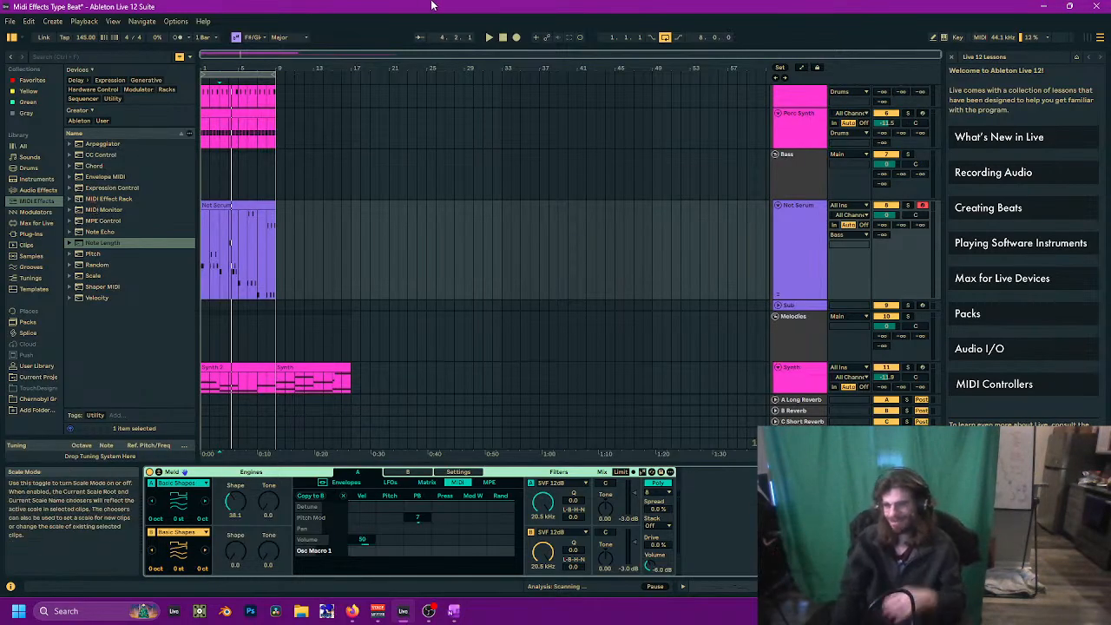
click(434, 484)
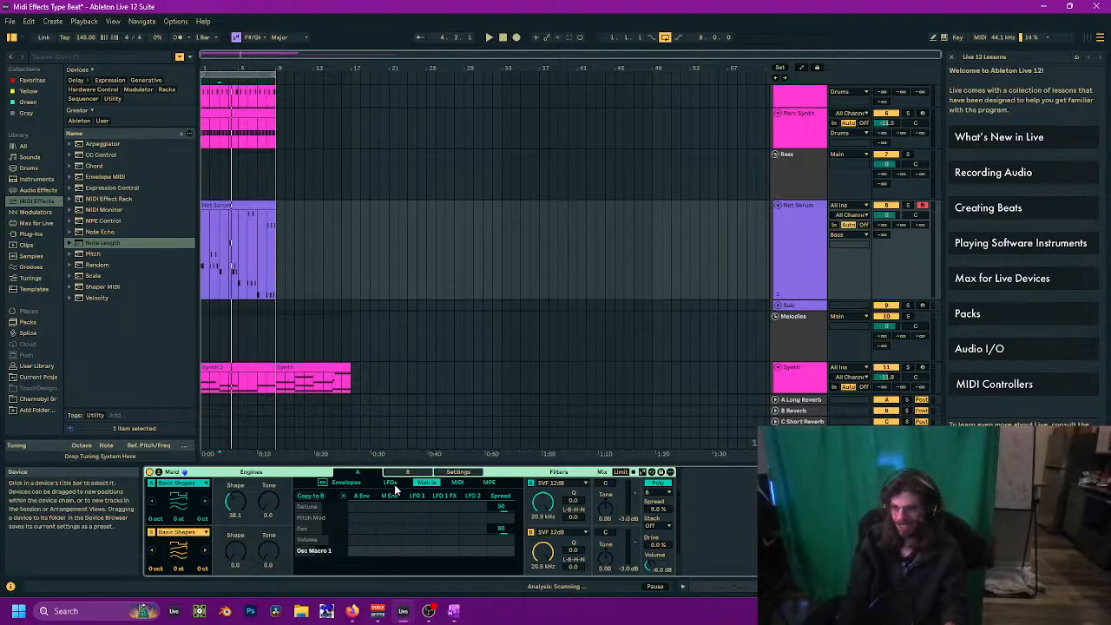
click(456, 483)
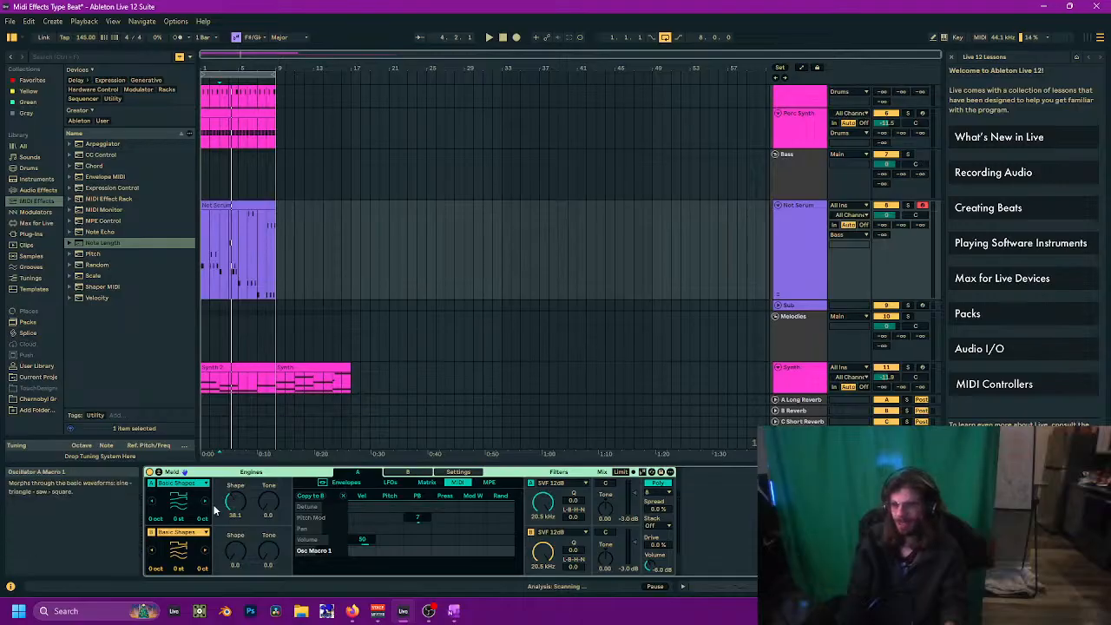
Step: Try Bitgrunge as Meld's engine A oscillator with its Freq at 0.0 during playback
click(181, 485)
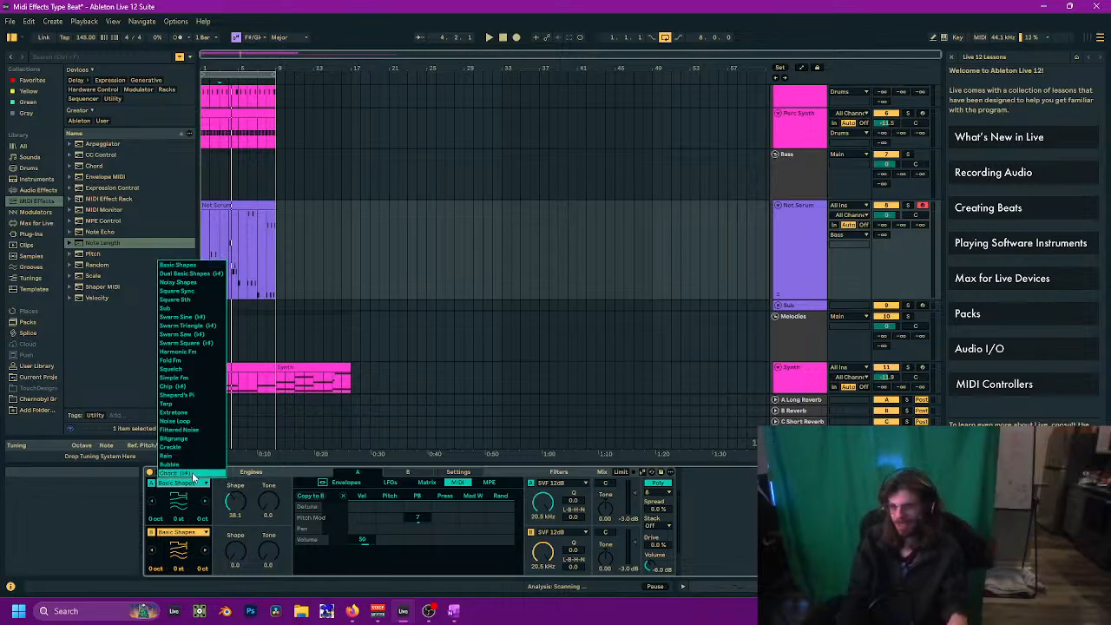
click(193, 439)
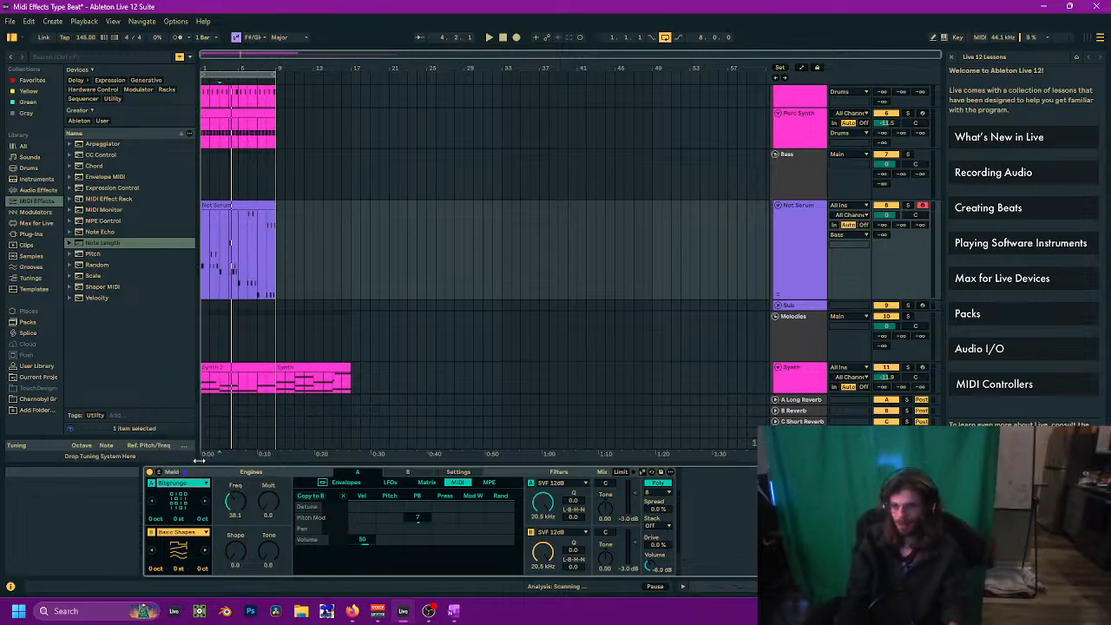
key(space)
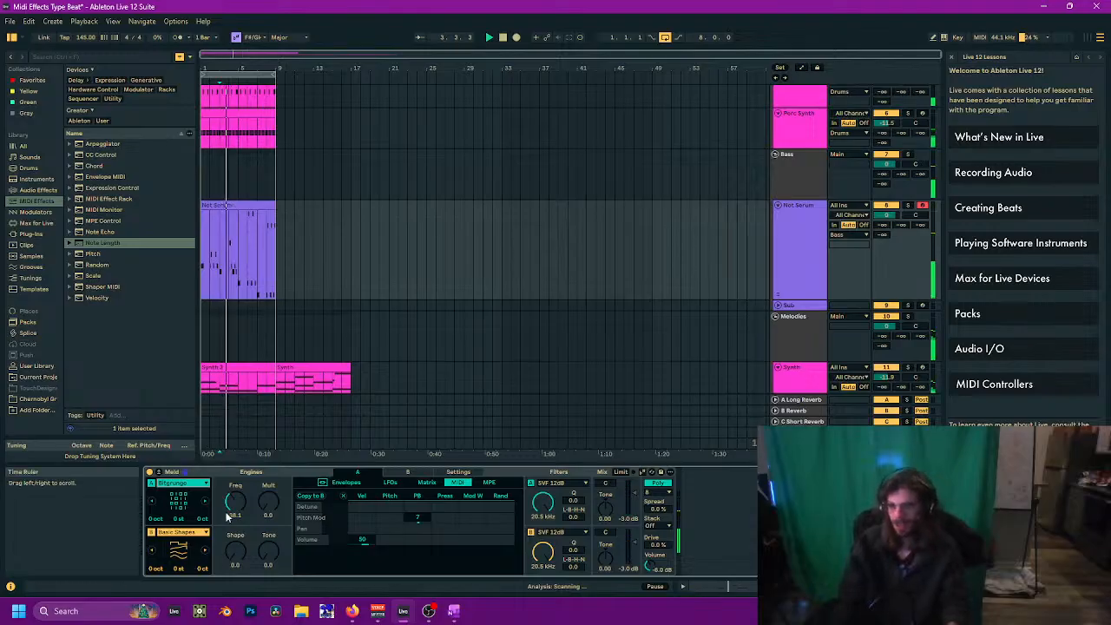
drag(227, 516, 235, 568)
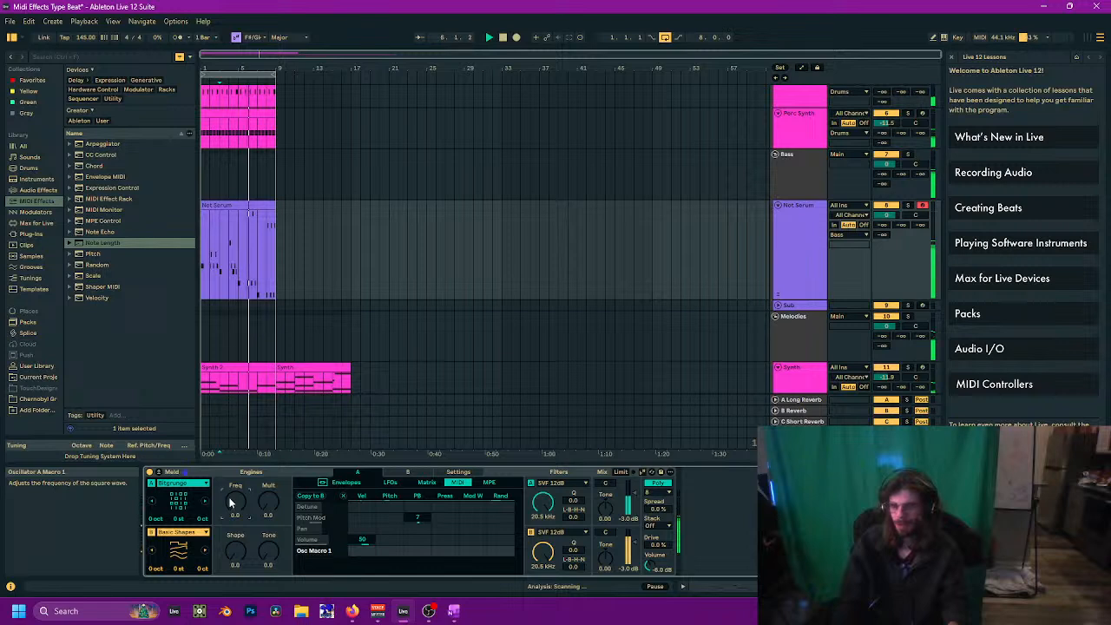
Step: Switch Meld's engine A oscillator to Chip and play the arrangement
click(188, 485)
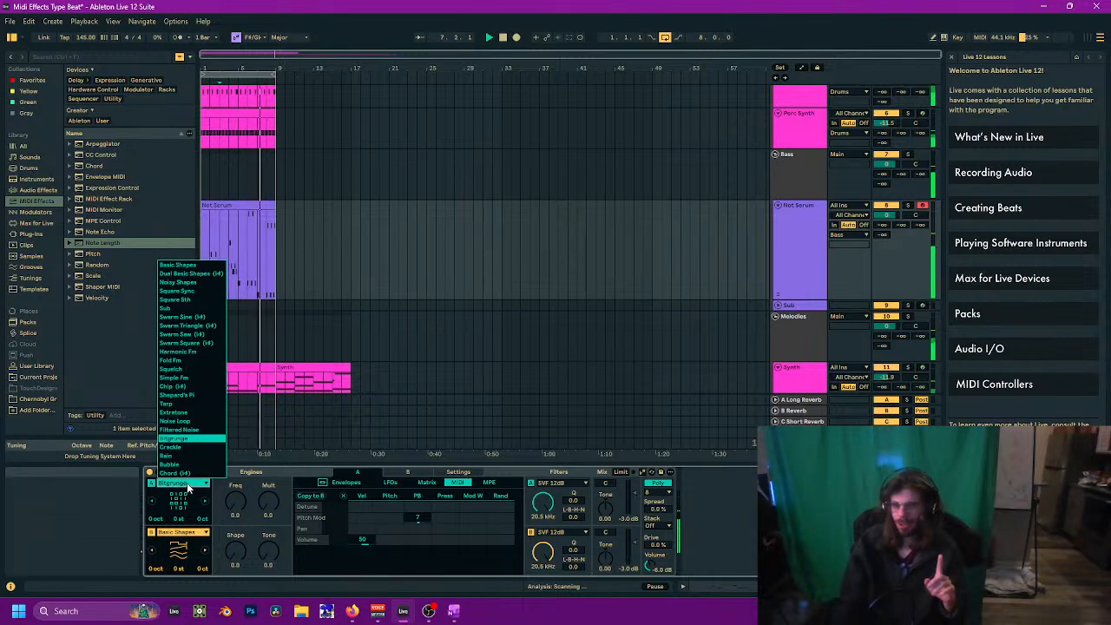
click(267, 467)
click(194, 483)
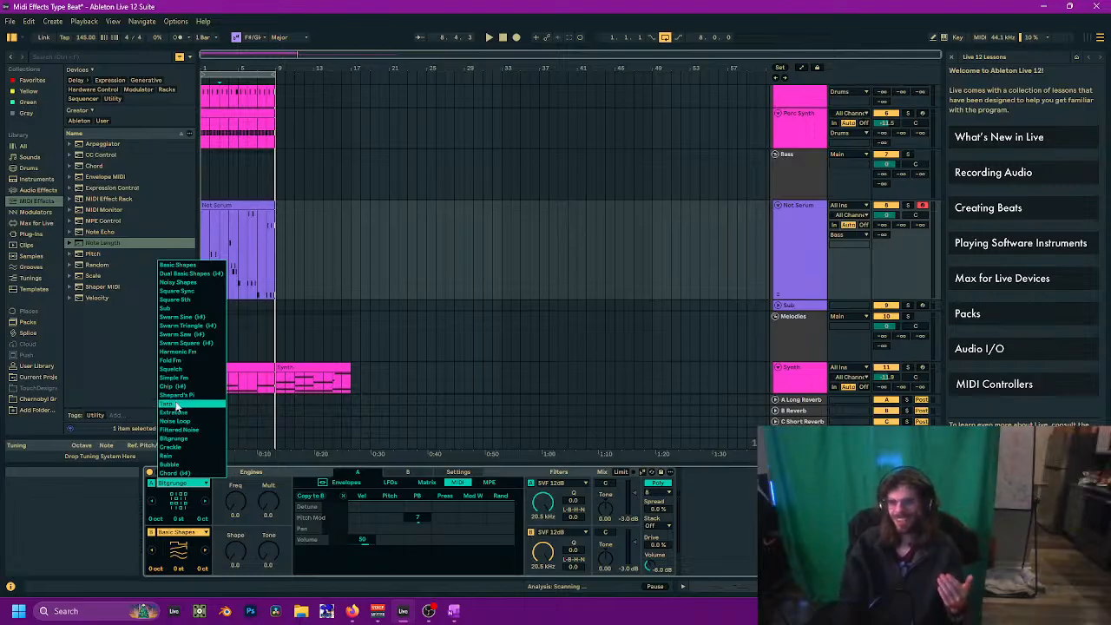
click(177, 388)
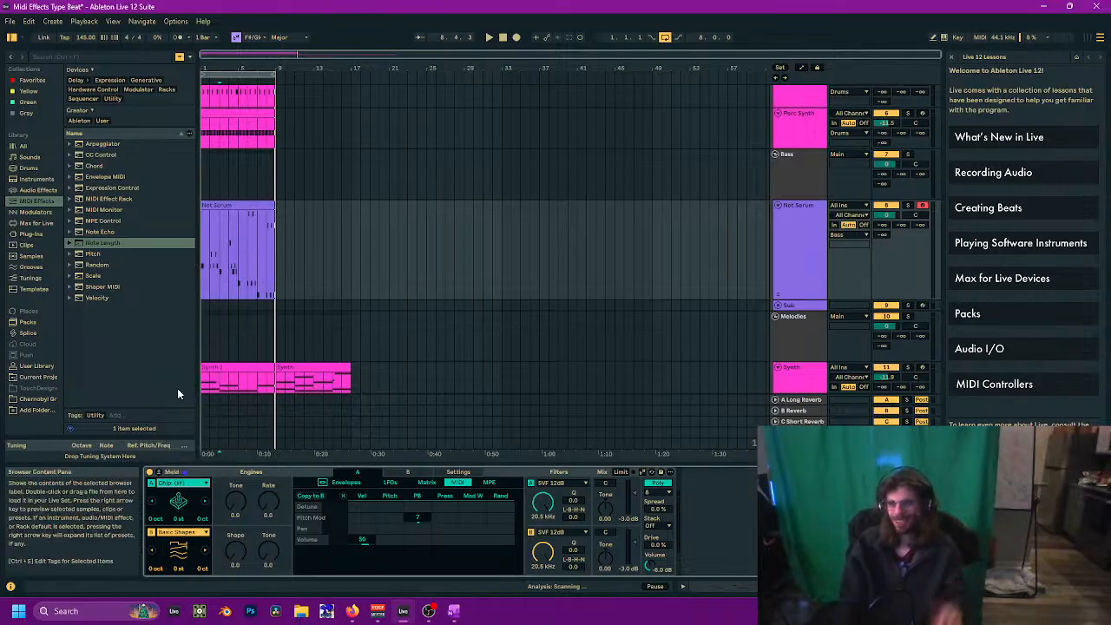
key(space)
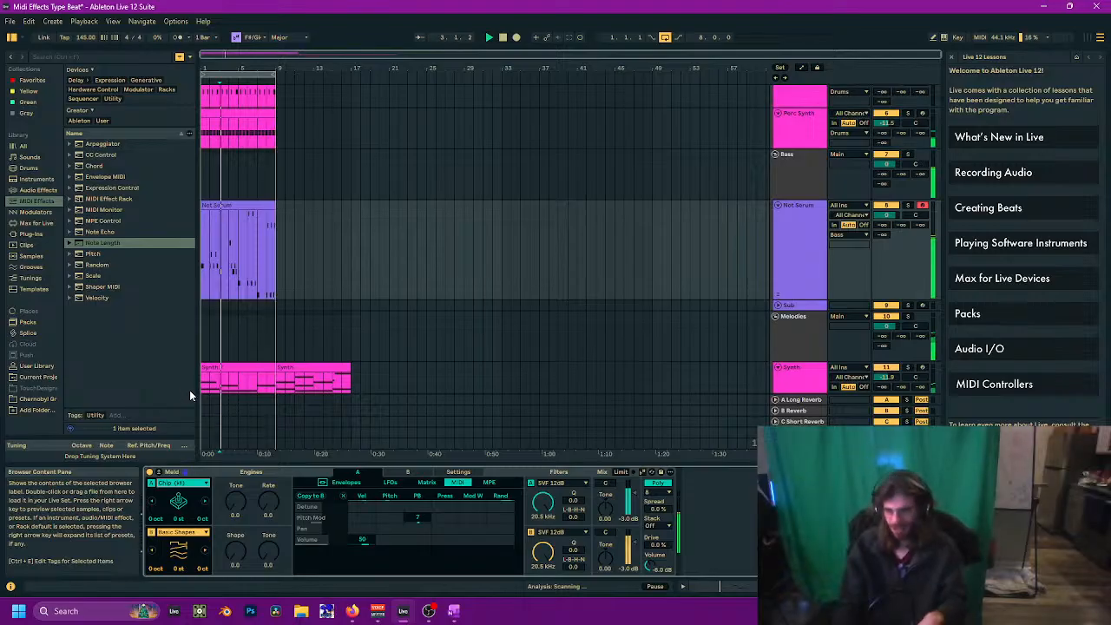
Step: Set velocity modulation of engine A's Osc Macro 1 to 100 and leave the Chip oscillator's Tone at 0.0
mouse_move(235, 502)
mouse_down()
mouse_move(235, 461)
mouse_move(267, 493)
mouse_move(266, 454)
mouse_move(266, 503)
mouse_move(241, 528)
mouse_move(235, 502)
mouse_up()
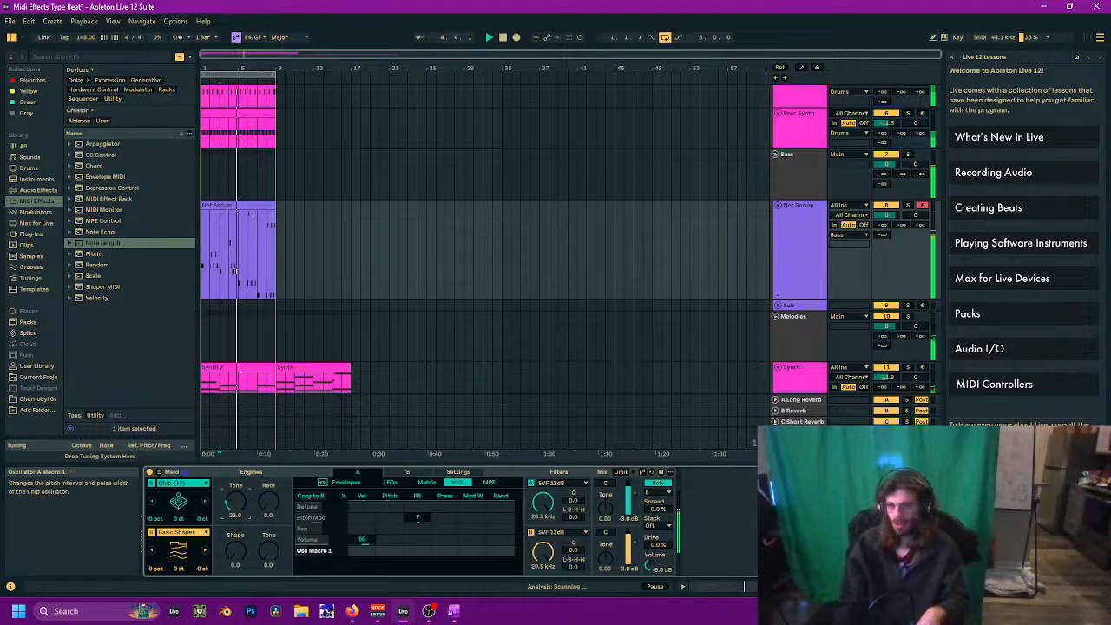
drag(362, 550, 361, 511)
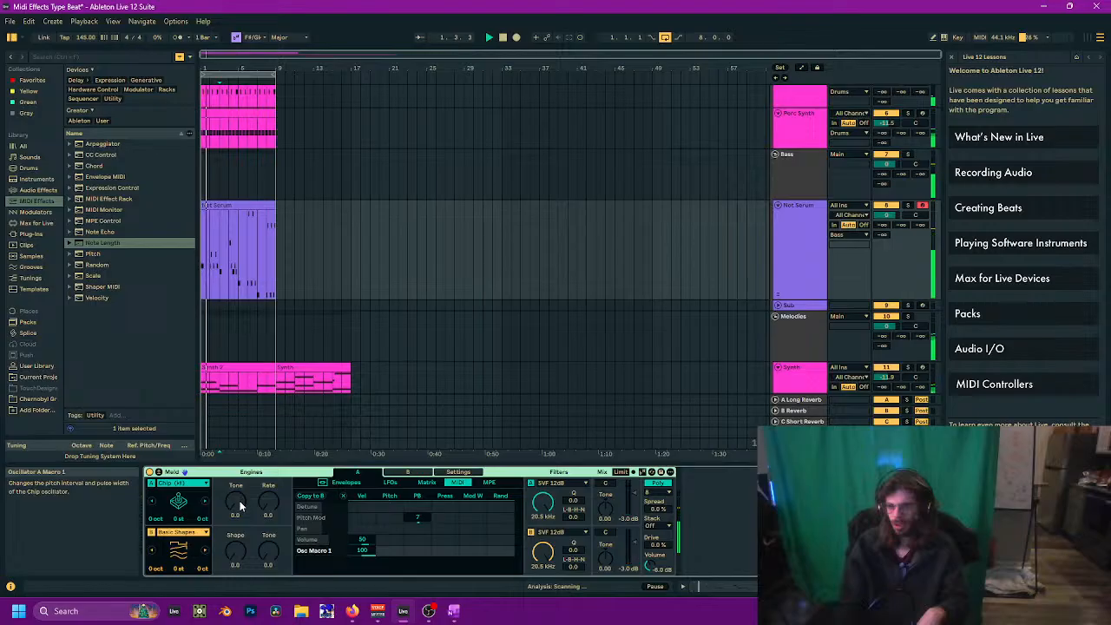
mouse_move(241, 506)
mouse_down()
mouse_move(241, 434)
mouse_move(241, 506)
mouse_up()
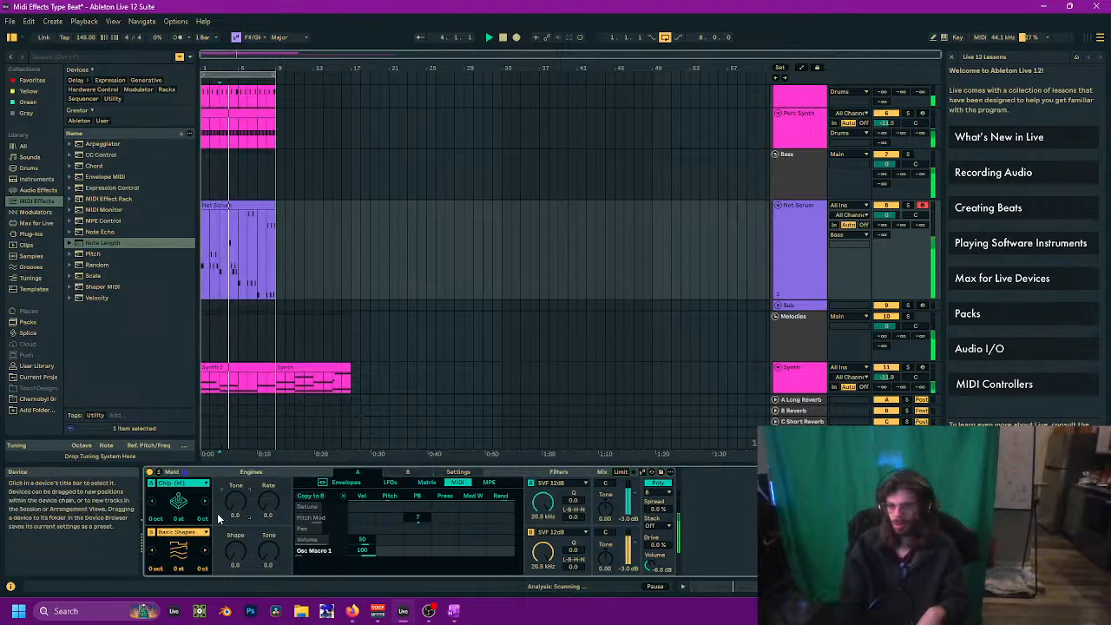
Step: Switch Meld's engine B oscillator to Bitgrunge with Freq at 77.0 and Mult at 73.0
click(182, 531)
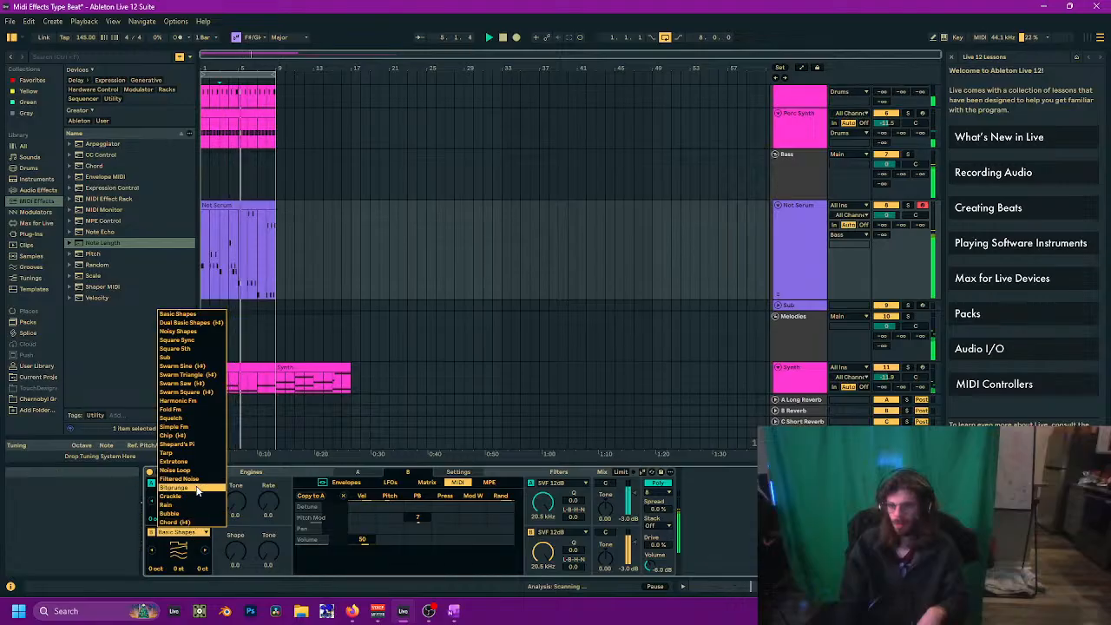
click(198, 490)
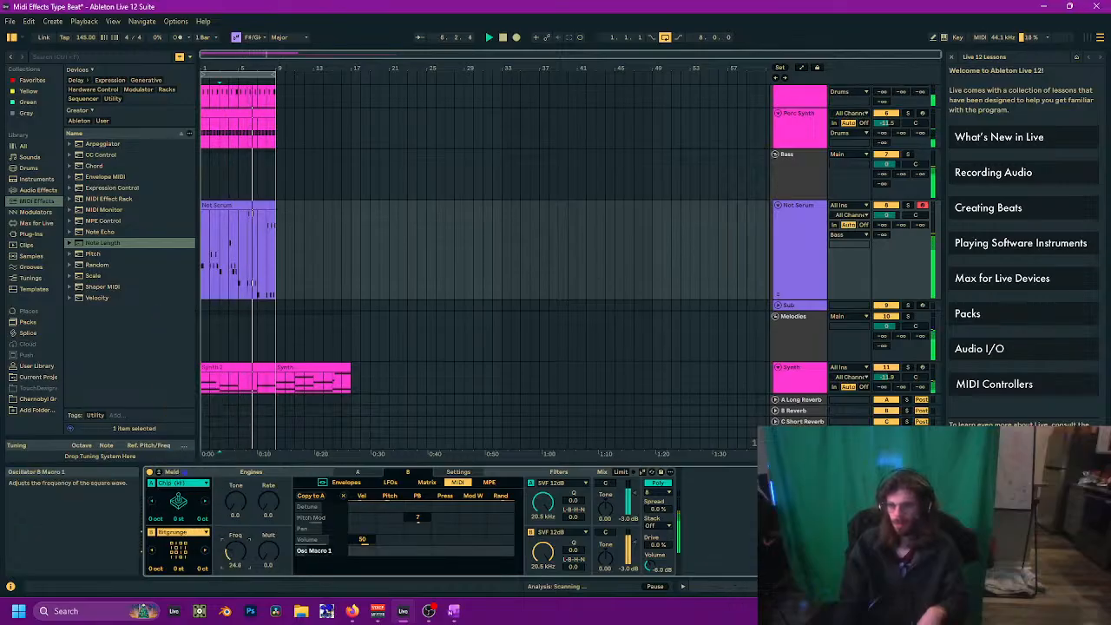
drag(235, 551, 268, 503)
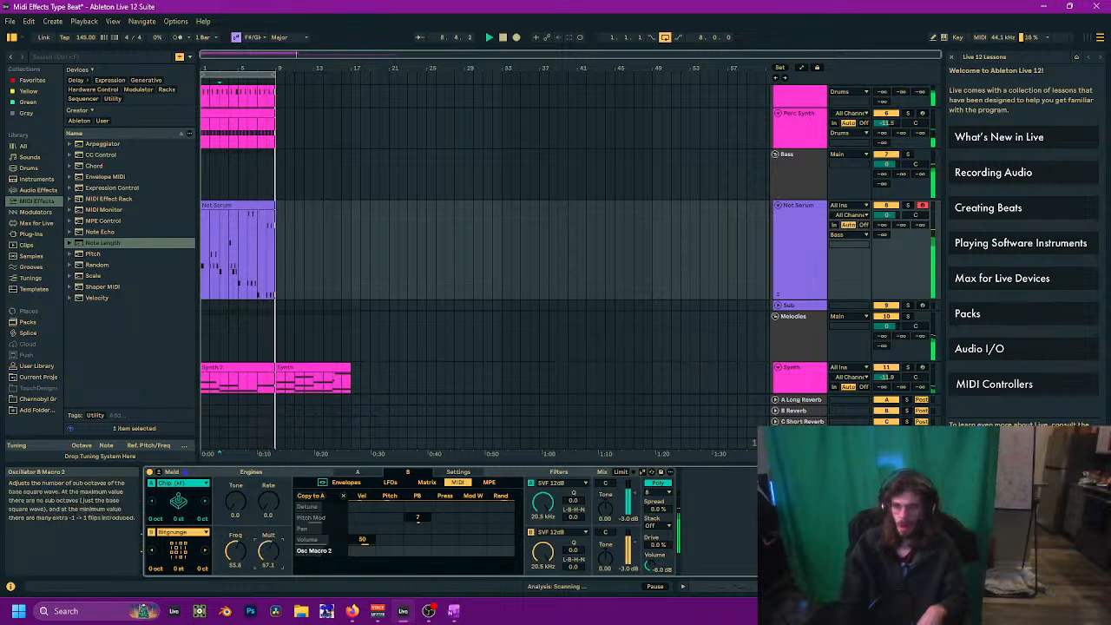
drag(235, 551, 235, 520)
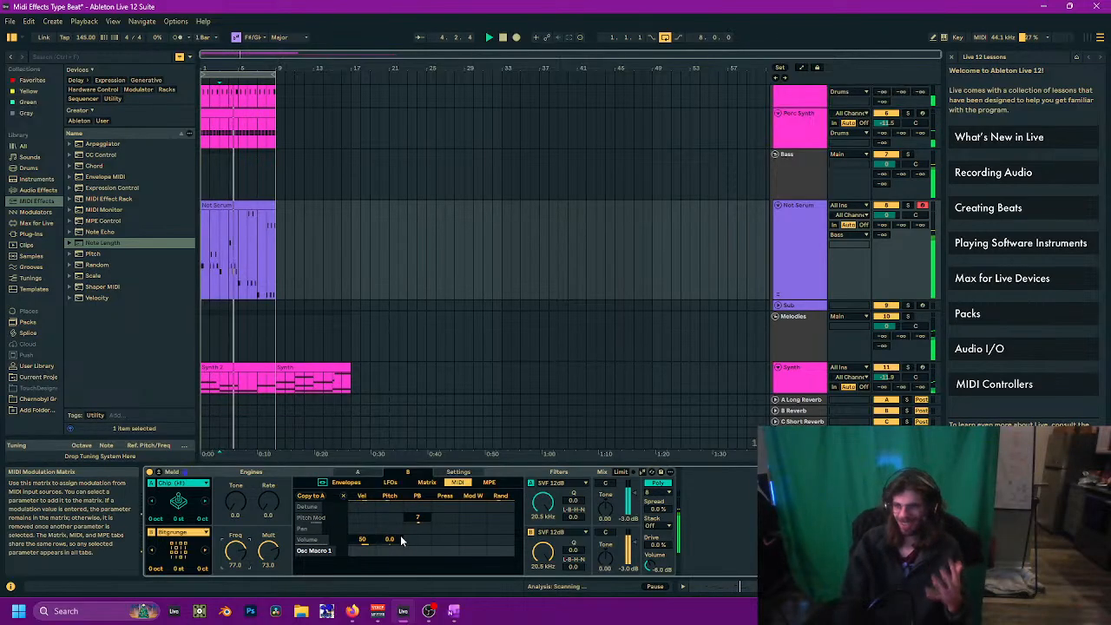
Step: Set pitch modulation of engine B's Osc Macro 1 to 100, keeping Freq at 77.0
drag(391, 551, 391, 520)
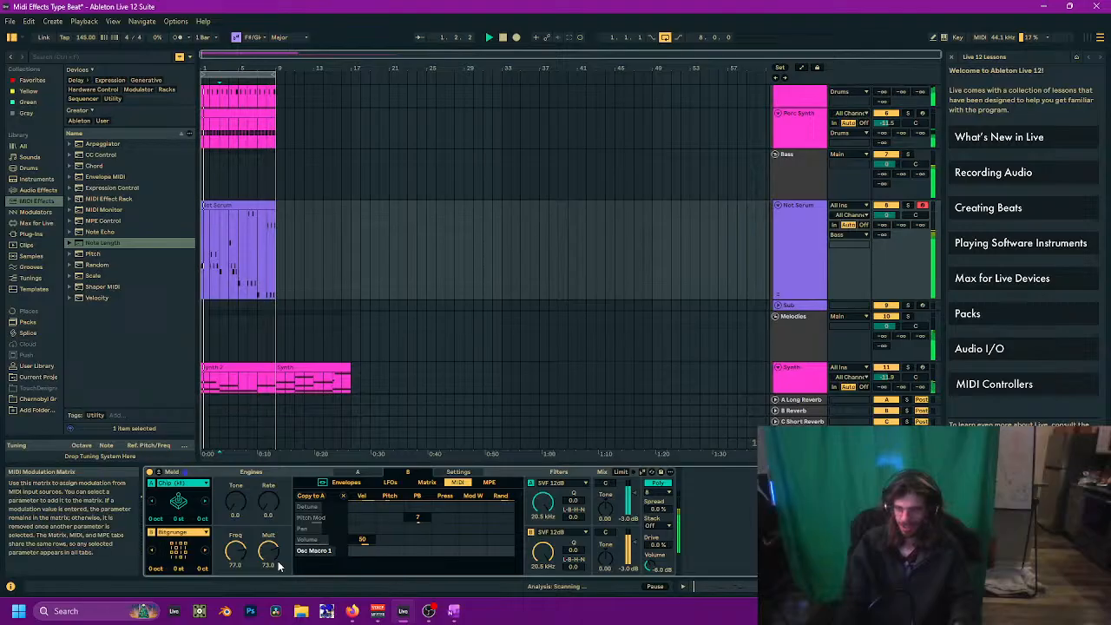
drag(235, 558, 236, 555)
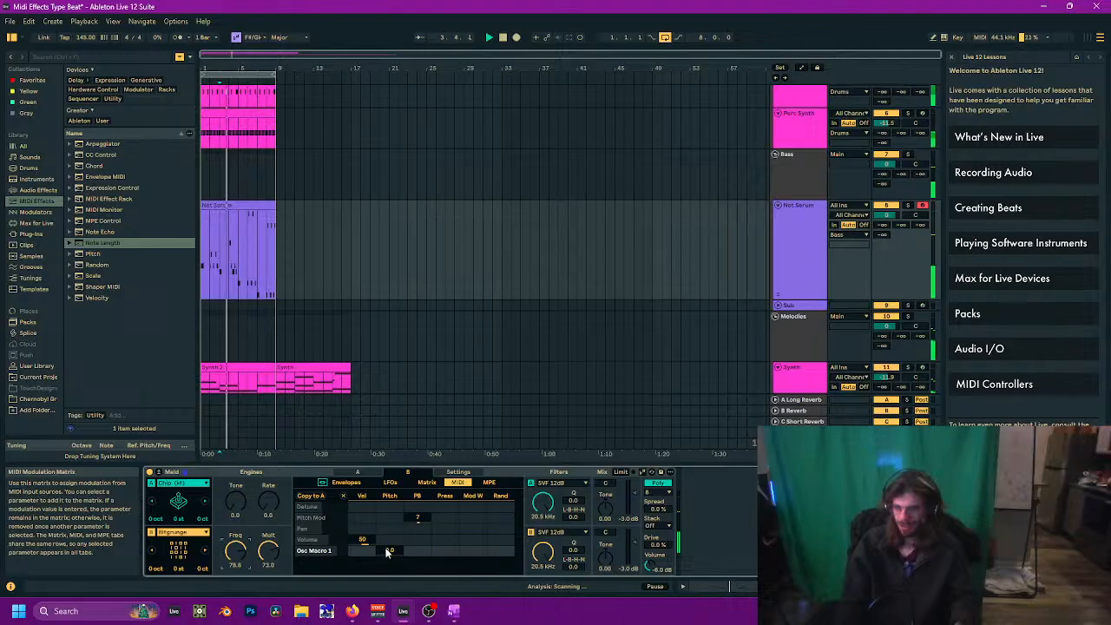
drag(387, 553, 387, 521)
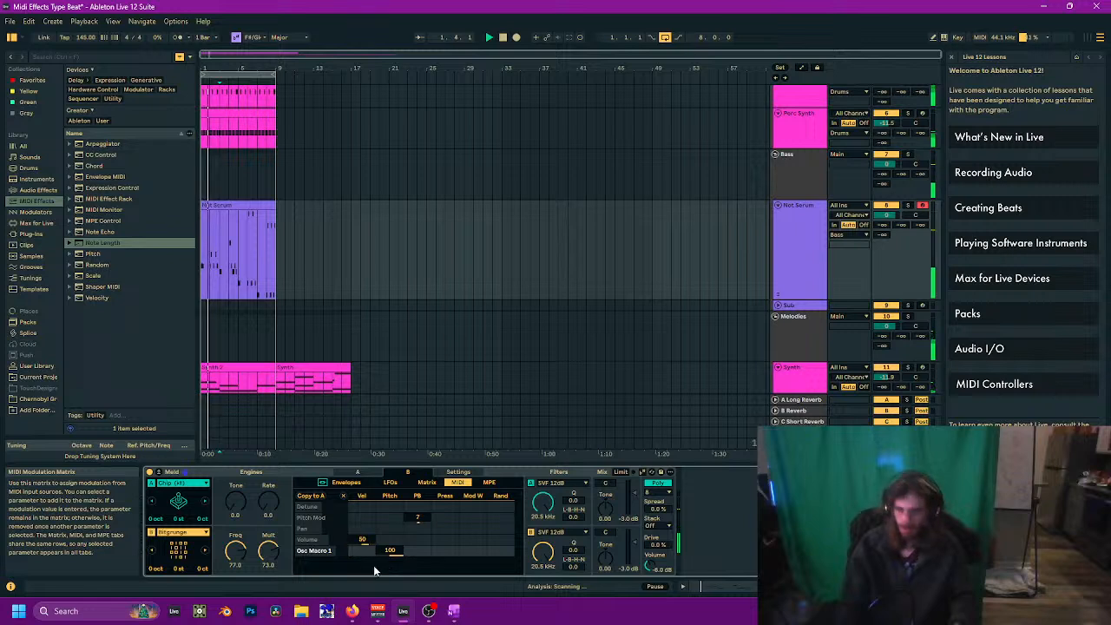
Step: Set engine B's Mult to 71.4 with velocity modulation of Osc Macro 2 at 89, and lower engine A's volume to -50 dB
click(269, 549)
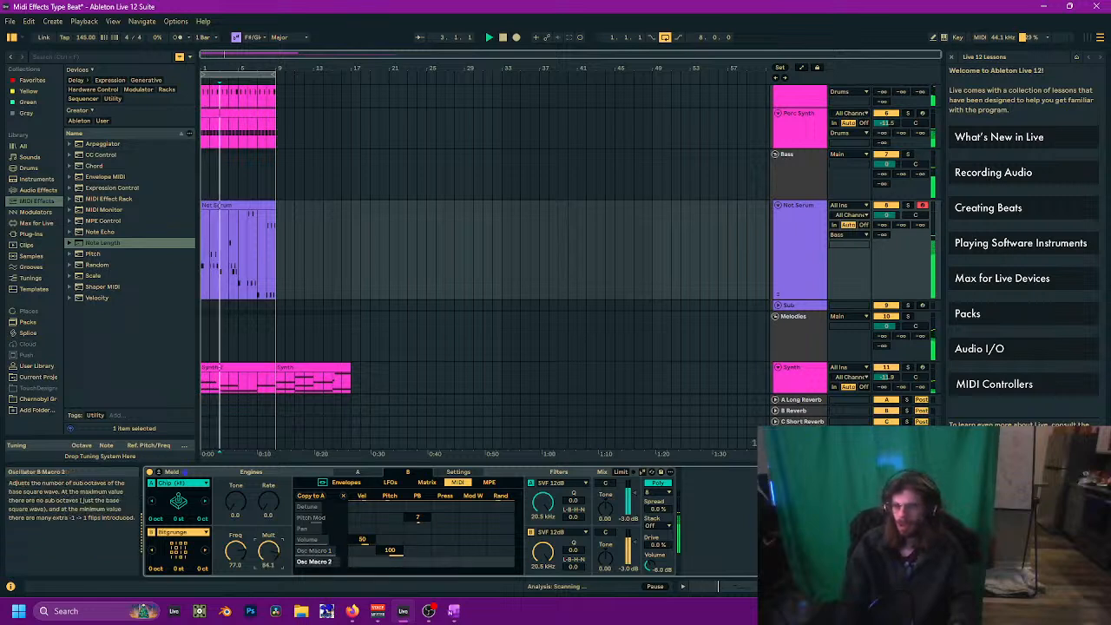
mouse_move(362, 560)
mouse_down()
mouse_move(362, 550)
mouse_move(365, 573)
mouse_up()
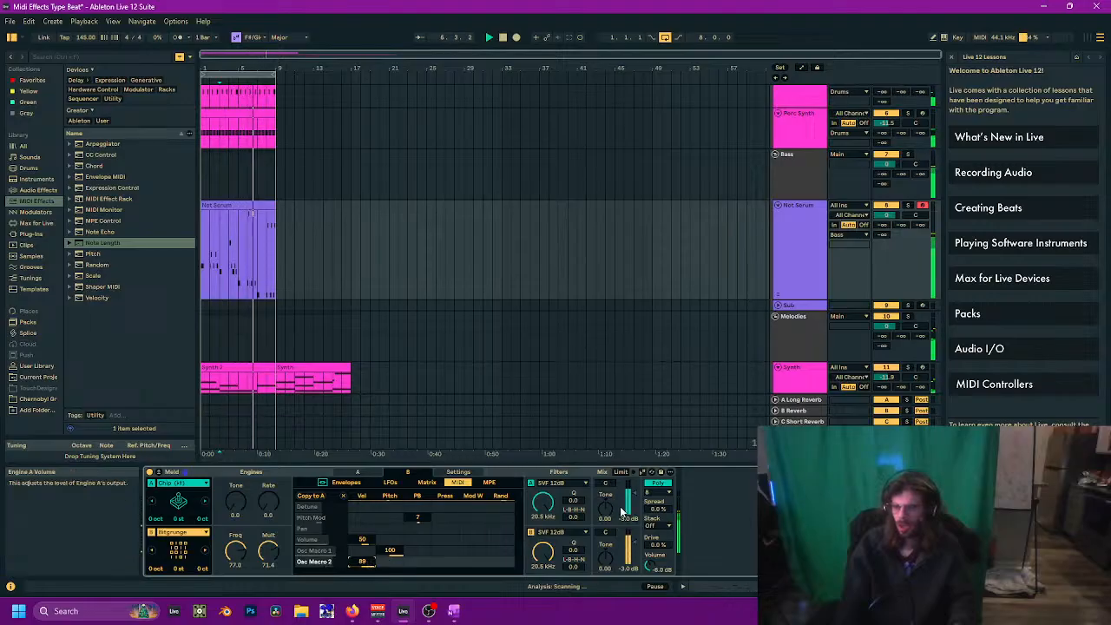
drag(627, 501, 626, 555)
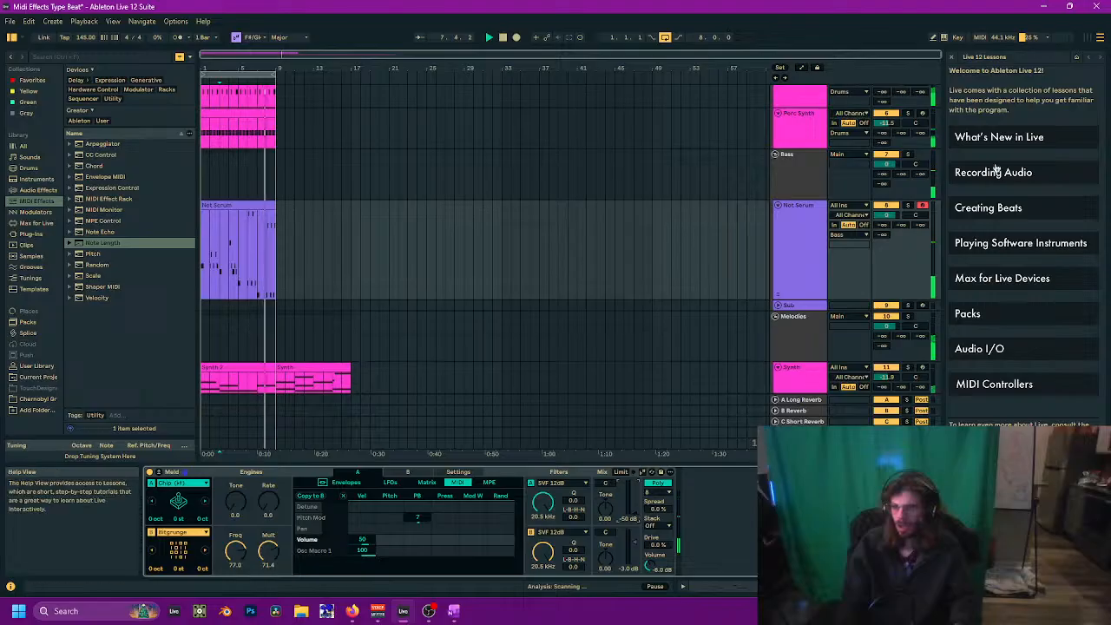
Step: Solo the Not Serum track, clear the pitch modulation of engine B's Osc Macro 1 and set Mult to 77.0
click(907, 206)
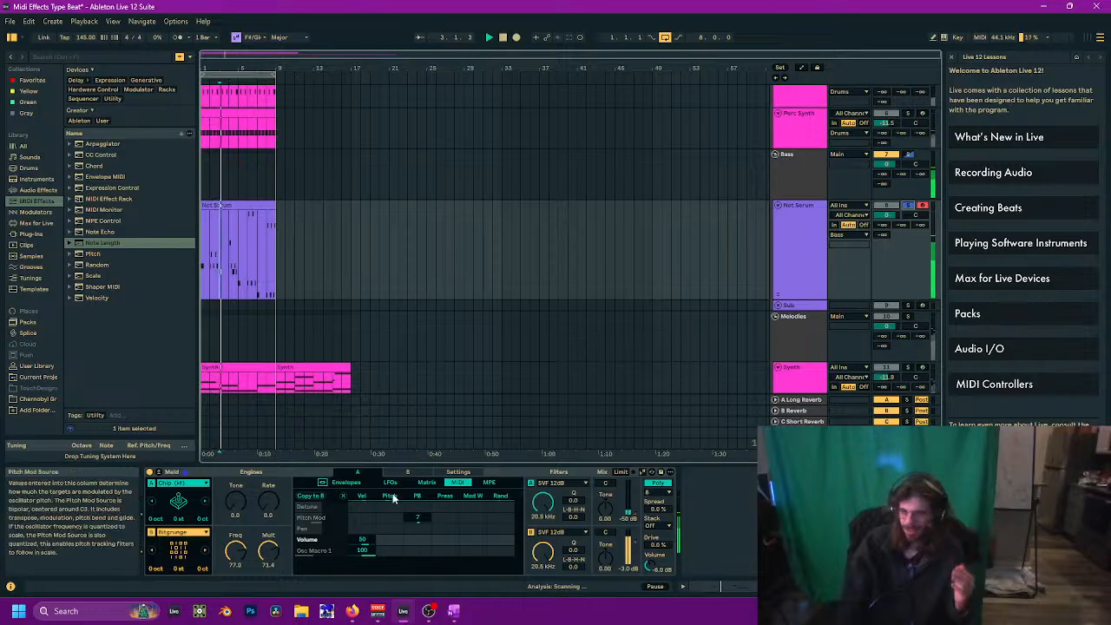
click(231, 553)
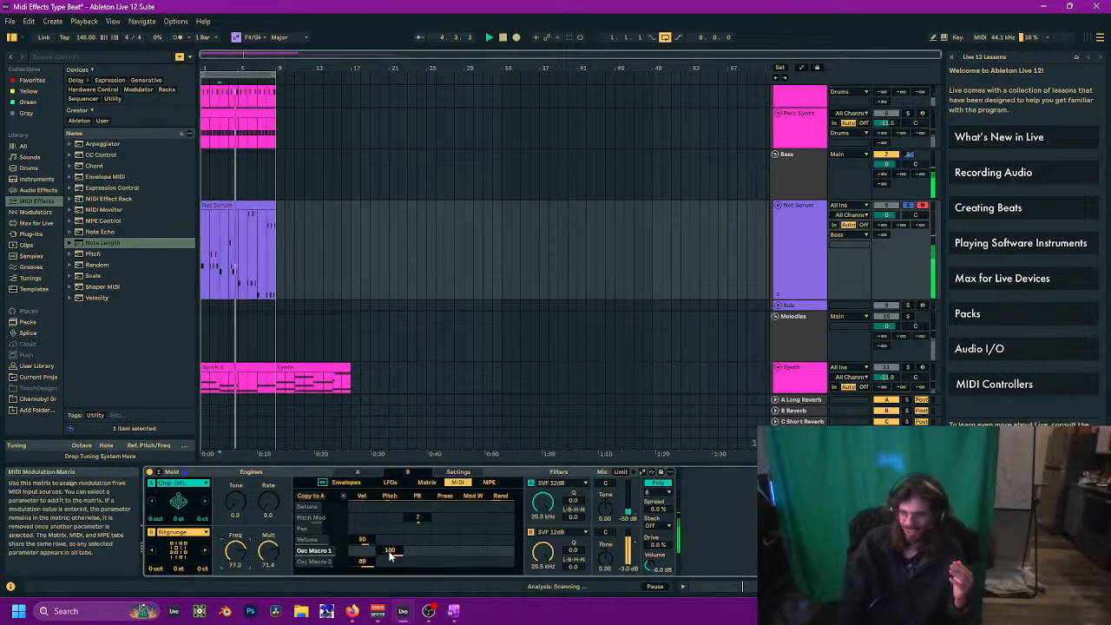
click(269, 562)
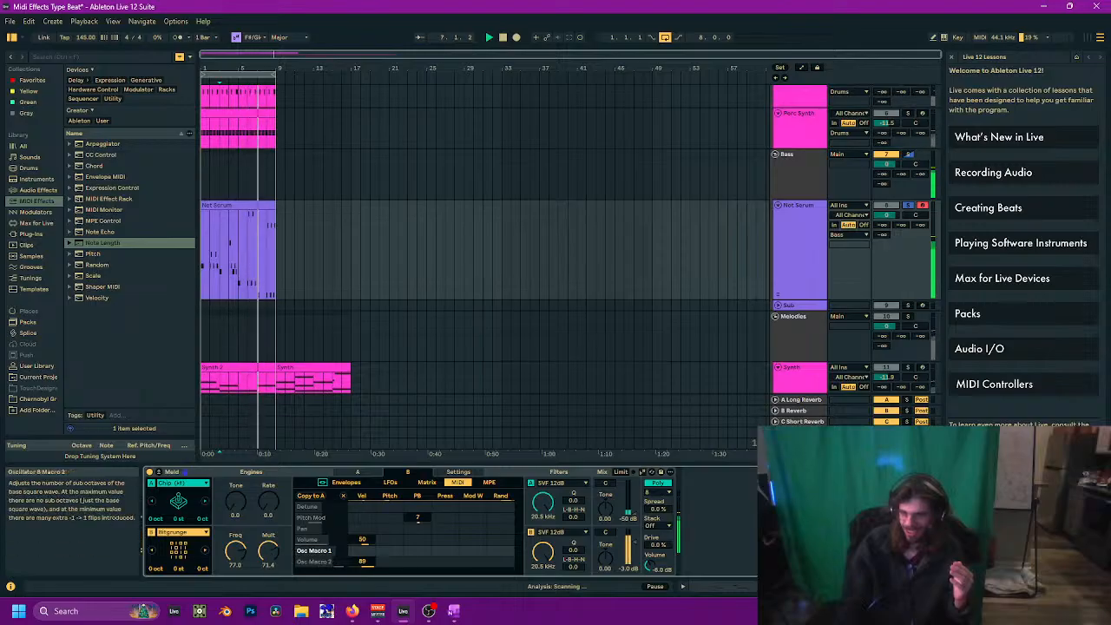
drag(269, 561, 269, 566)
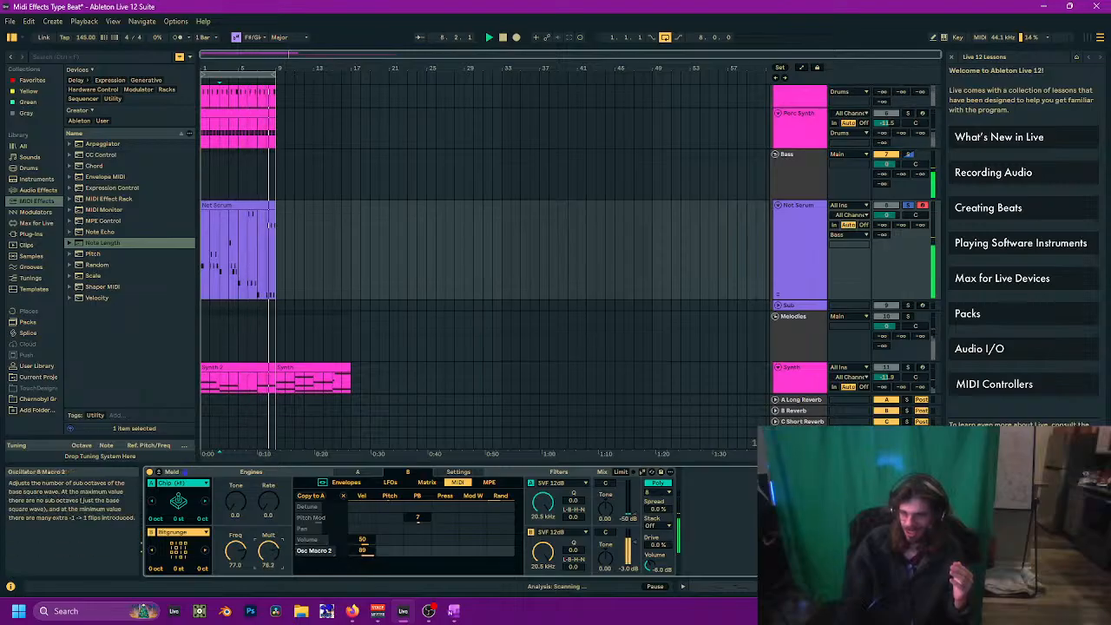
Step: Bring engine A's volume back to -3.0 dB, and unsolo the Not Serum track with its volume at -5.0
click(637, 514)
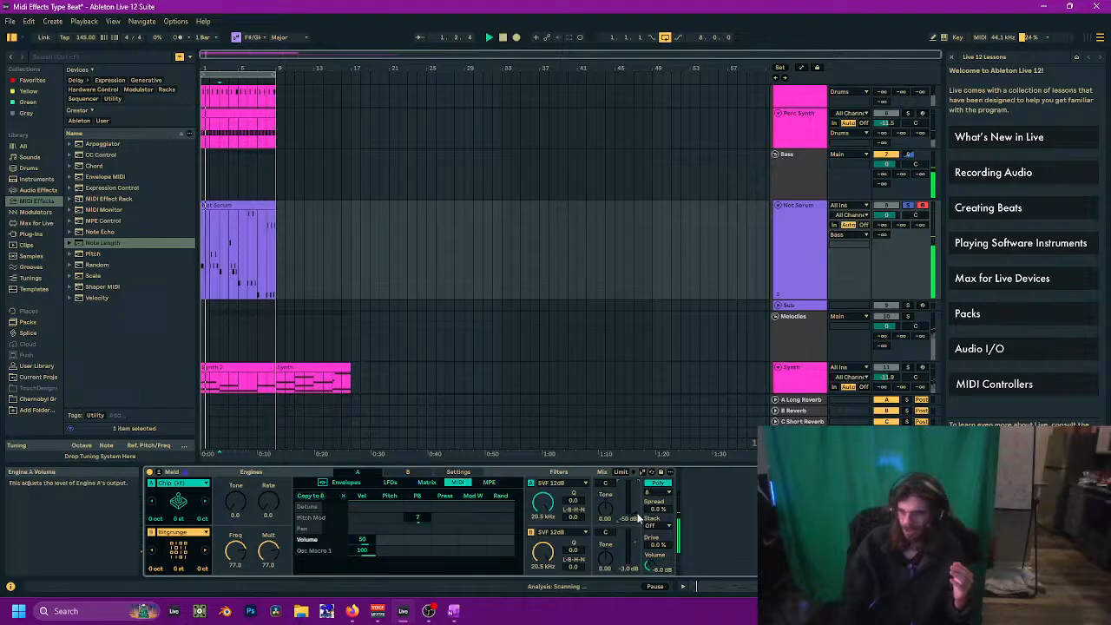
click(911, 207)
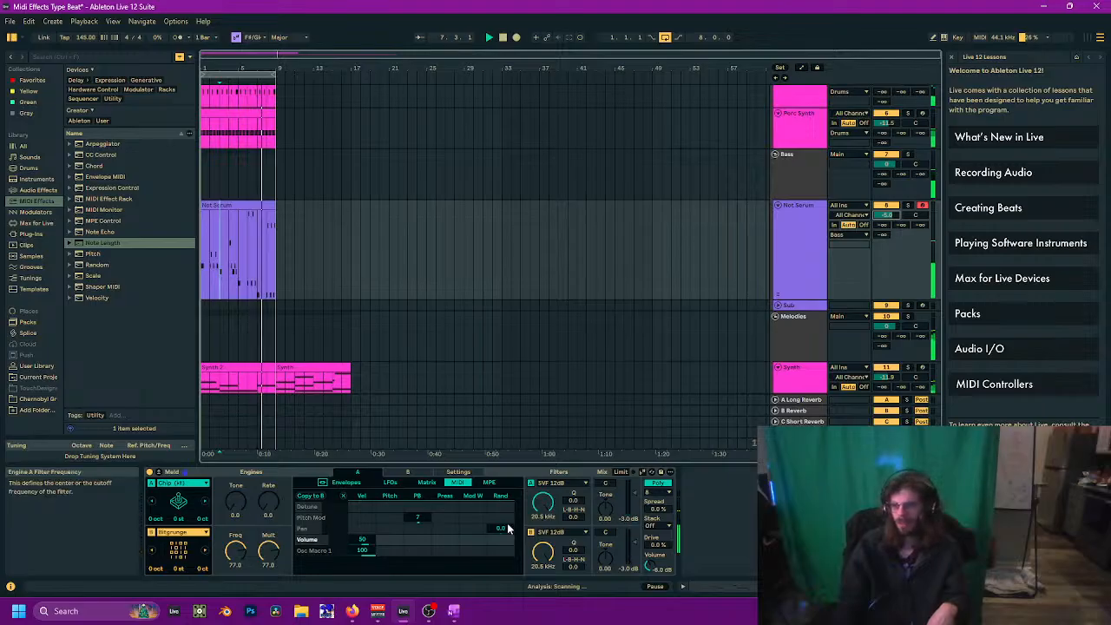
Step: Lower Meld's filter cutoffs to 88.3 Hz for engine A and 27.8 Hz for engine B
click(389, 481)
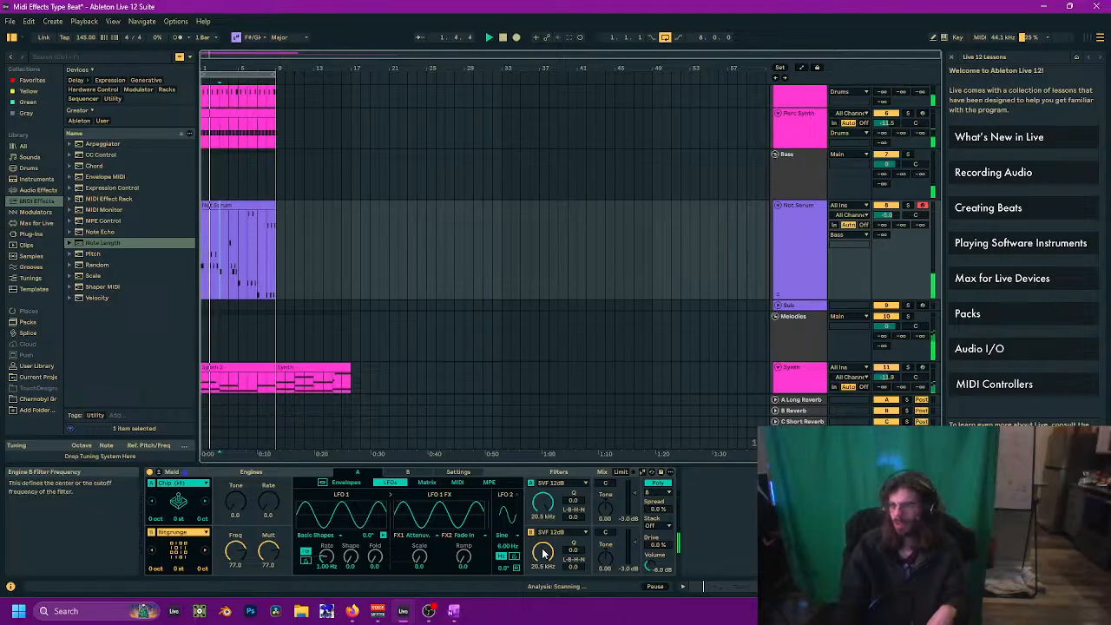
drag(543, 510, 543, 620)
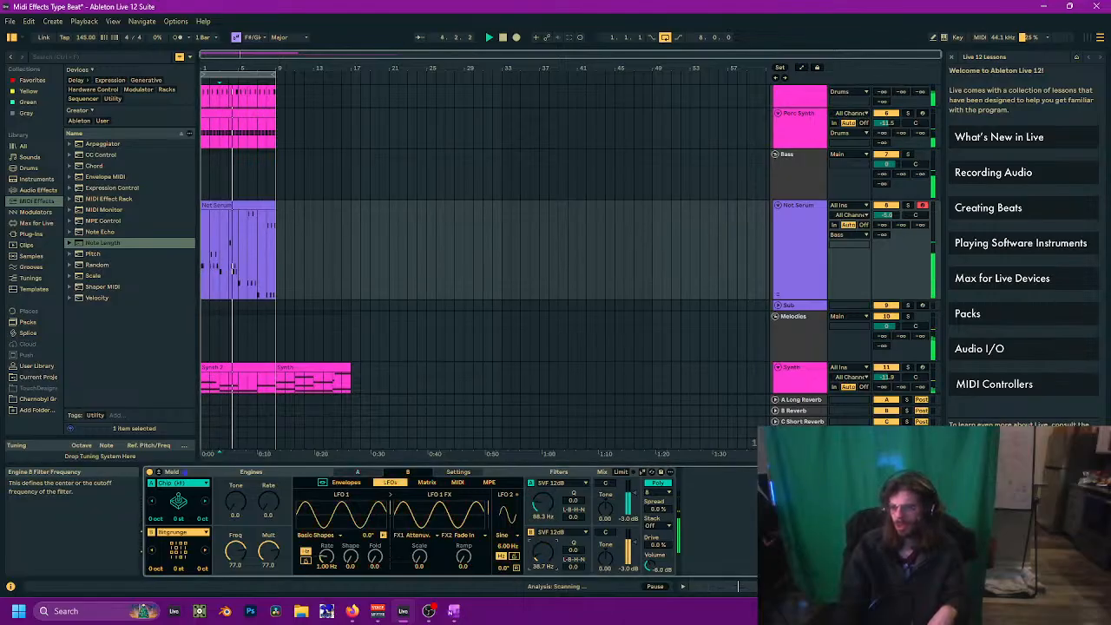
drag(543, 551, 544, 599)
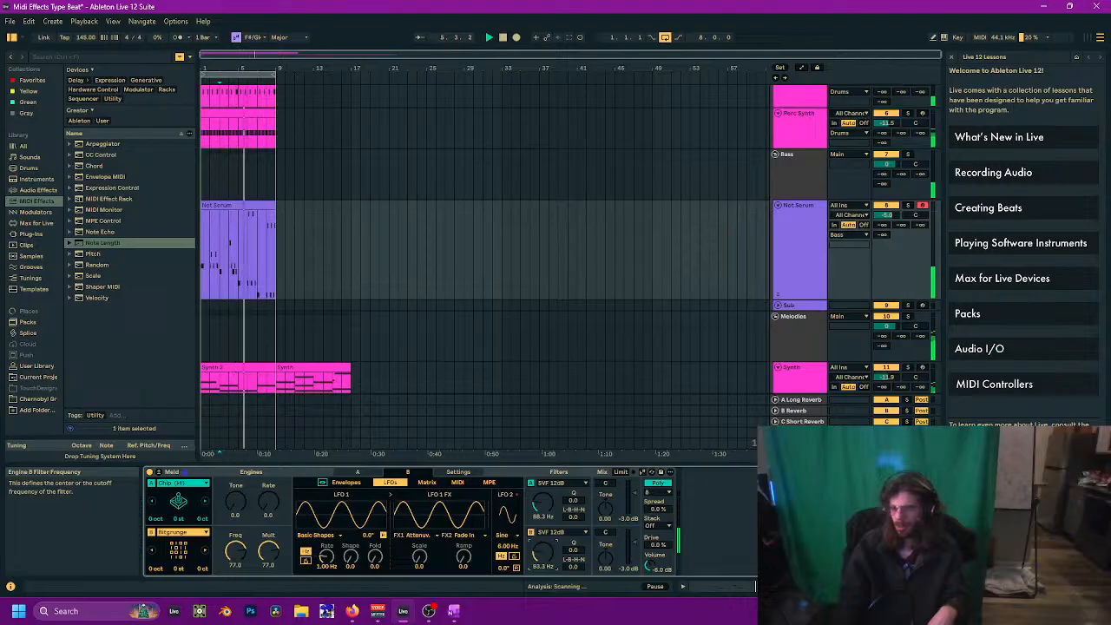
drag(543, 551, 543, 547)
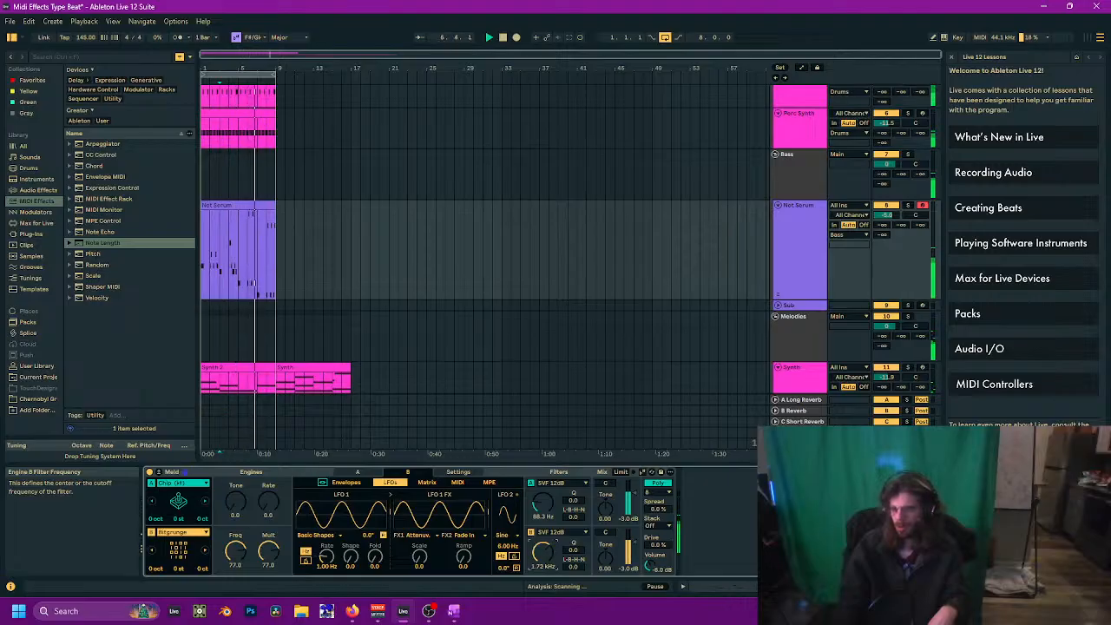
click(425, 483)
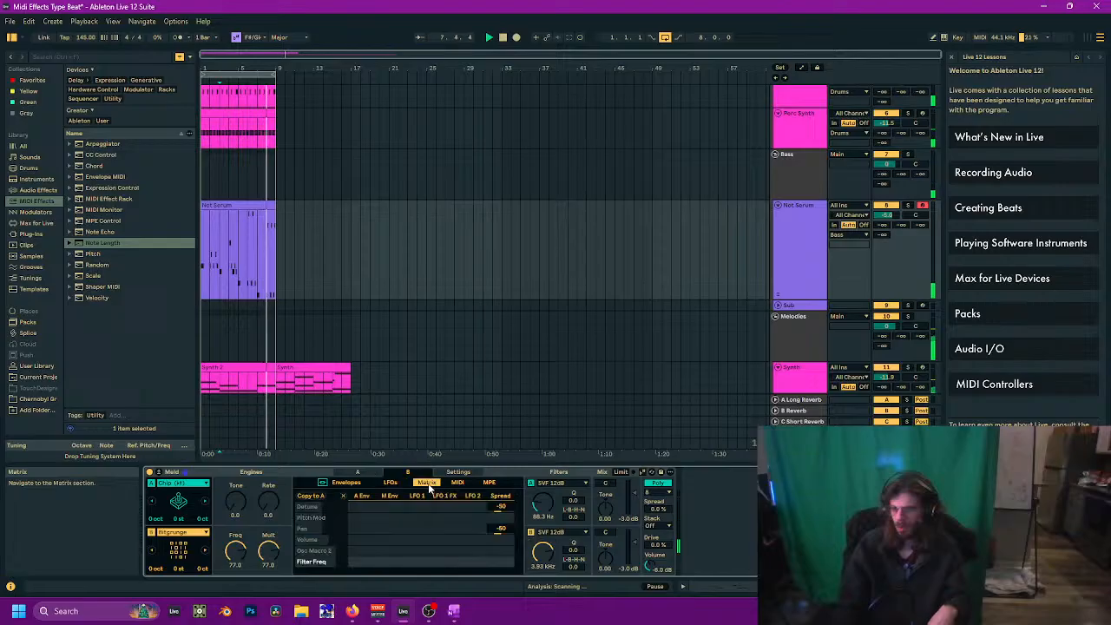
mouse_move(543, 555)
mouse_down()
mouse_move(543, 609)
mouse_move(543, 554)
mouse_up()
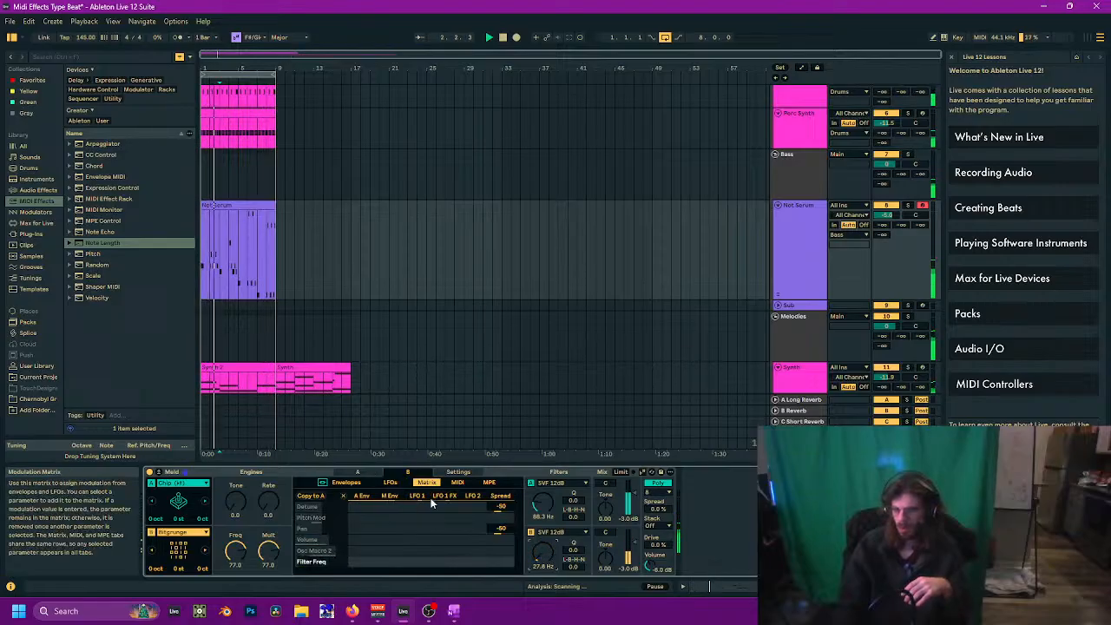
Step: Set modulation-envelope control of engine B's Filter Freq to 100, with 224 ms attack, 560 ms decay, 5.76 ms release and 17% attack slope
drag(389, 562, 389, 486)
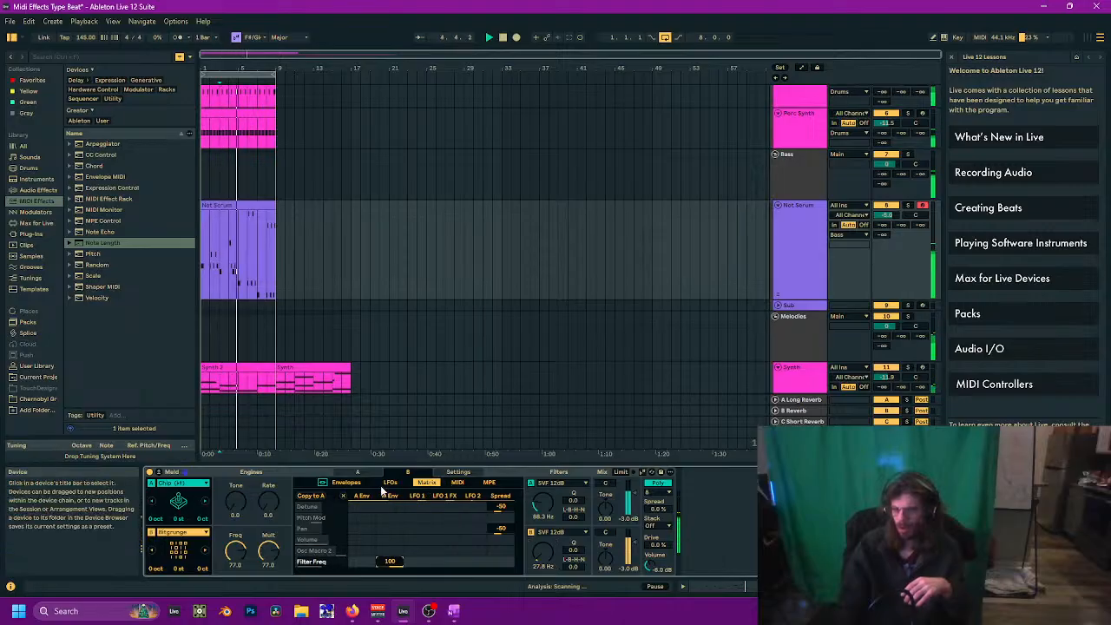
click(345, 483)
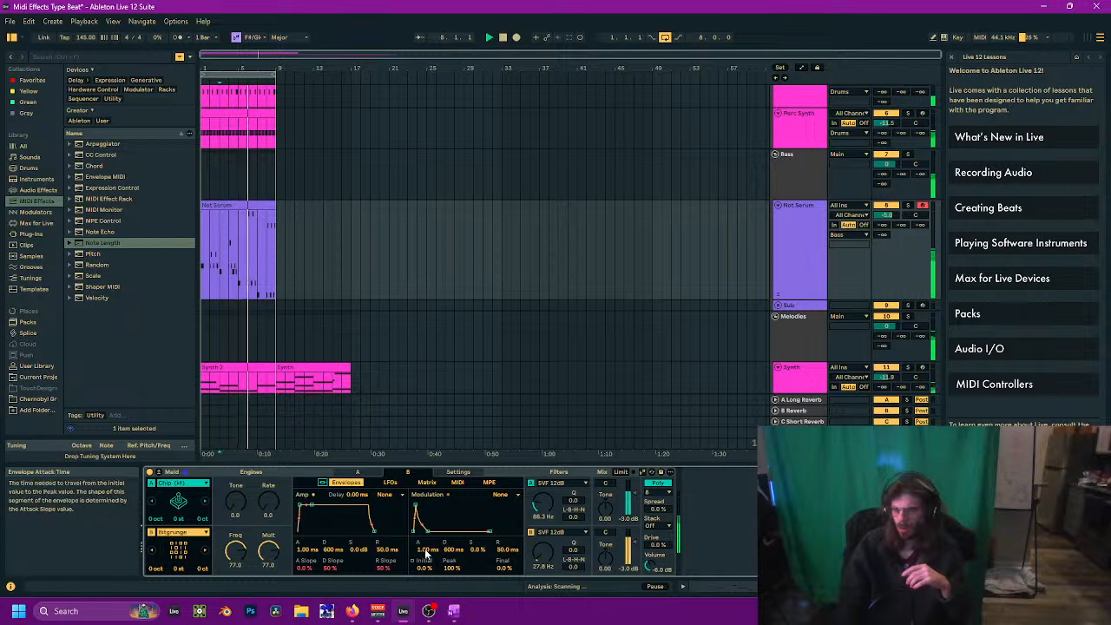
drag(419, 548, 419, 508)
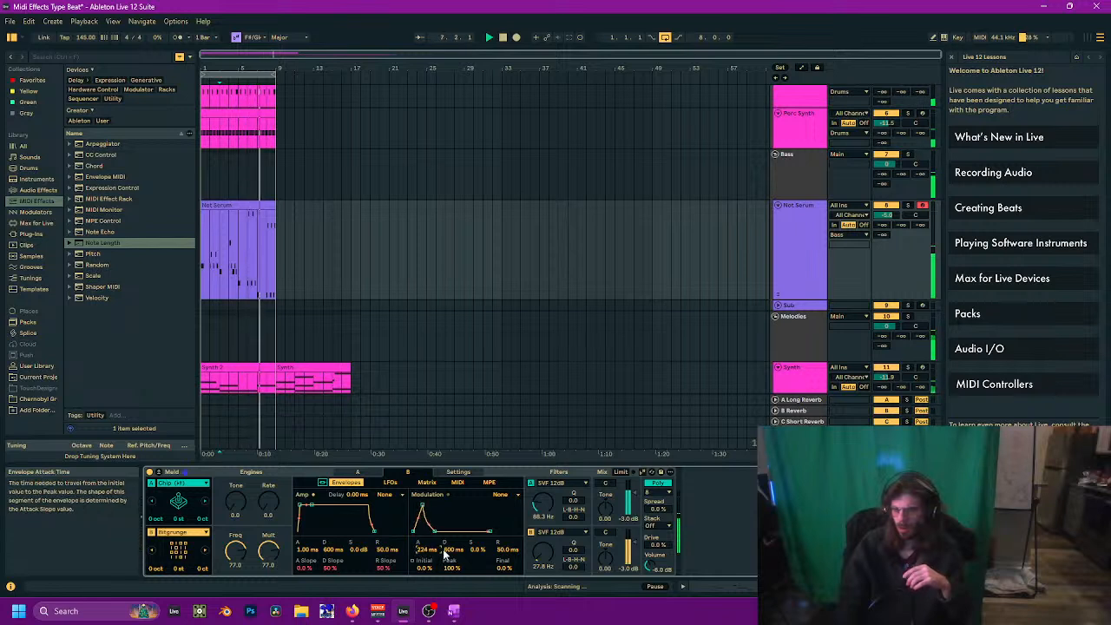
drag(442, 550, 442, 525)
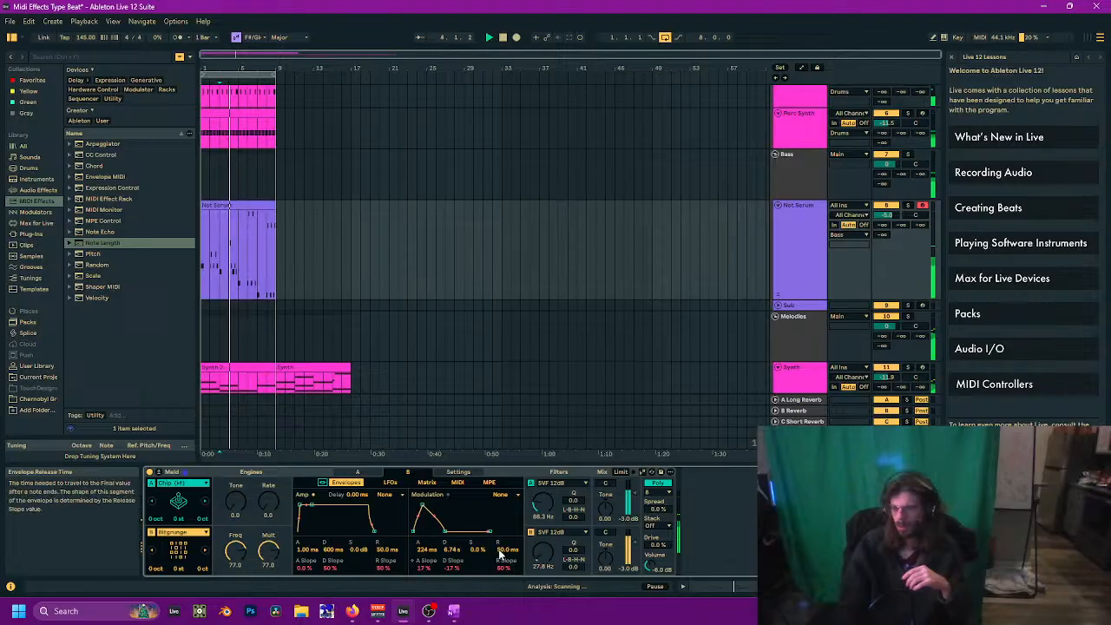
drag(507, 549, 508, 535)
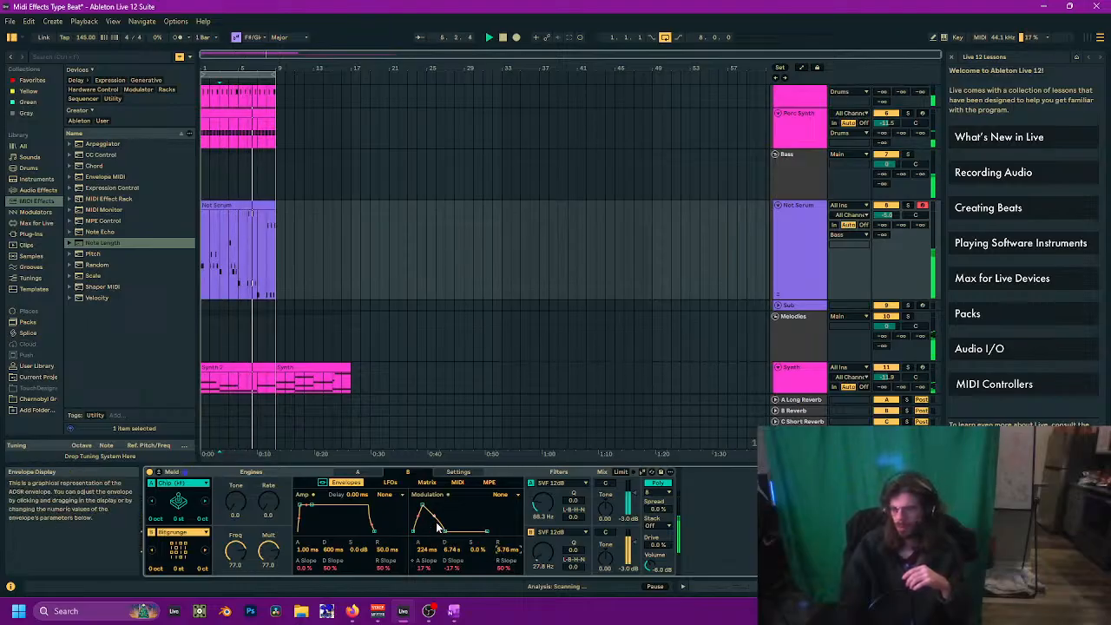
drag(452, 549, 452, 580)
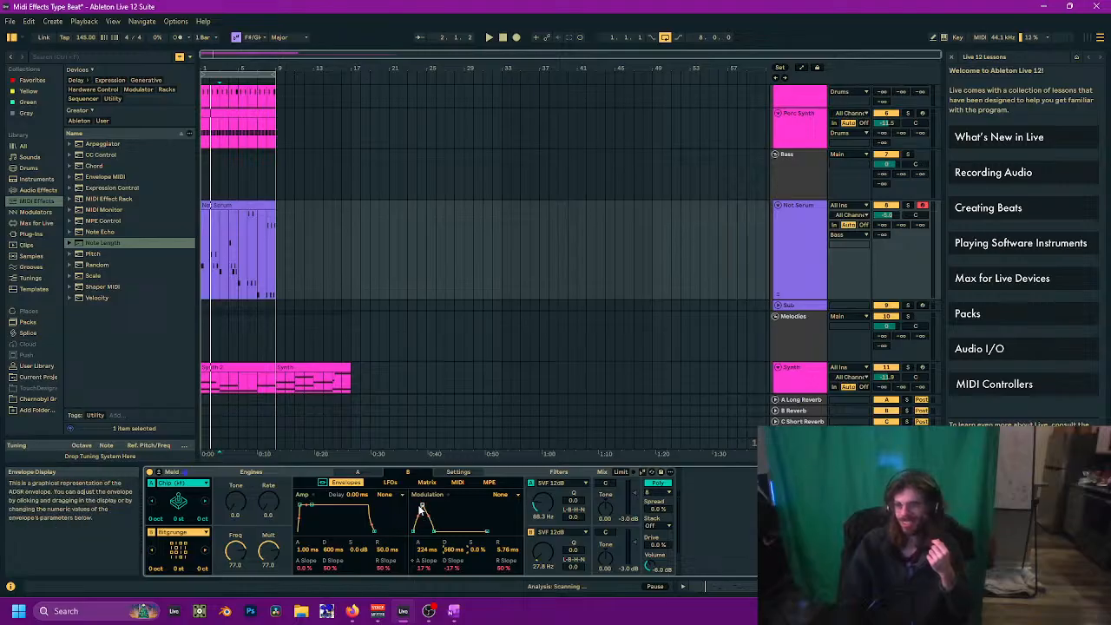
Step: Examine engine B's full modulation matrix in Meld's expanded view, and return to the compact view
click(158, 473)
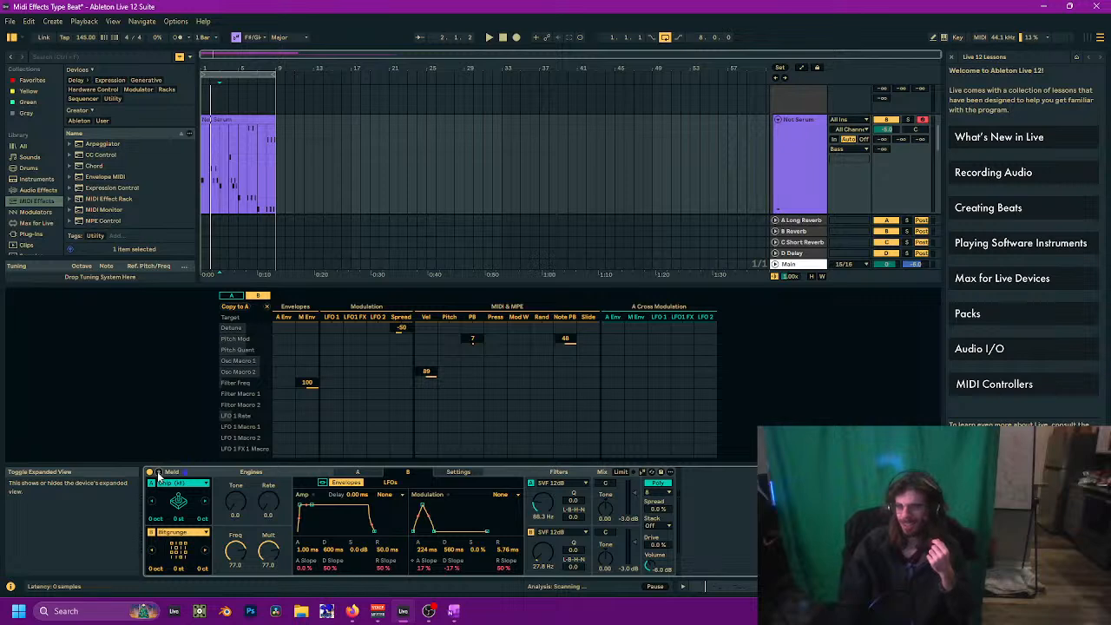
click(158, 474)
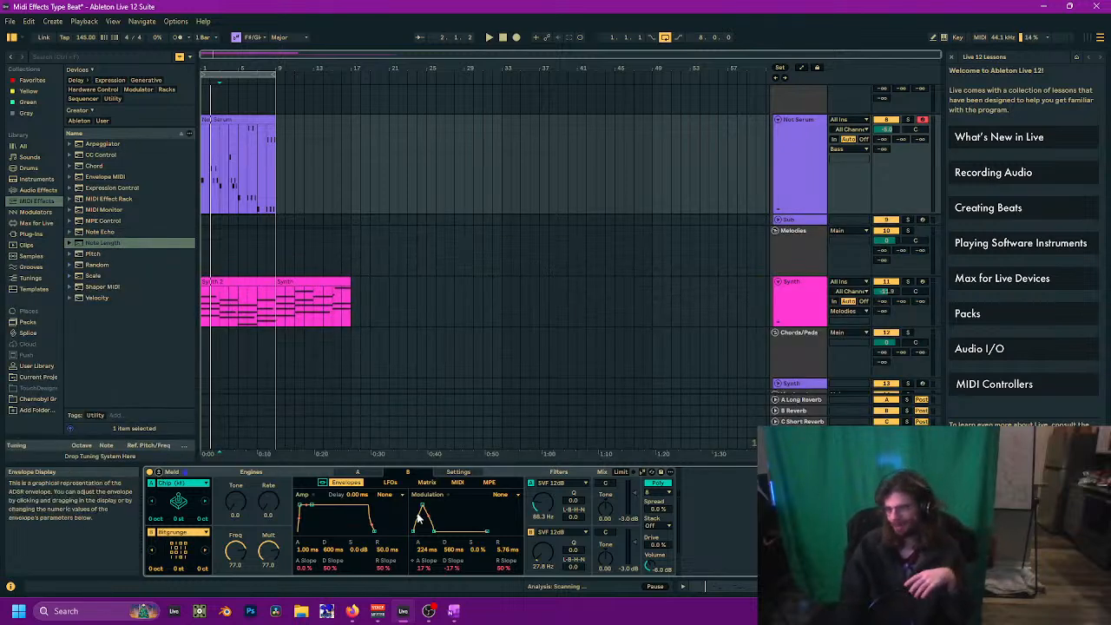
click(158, 474)
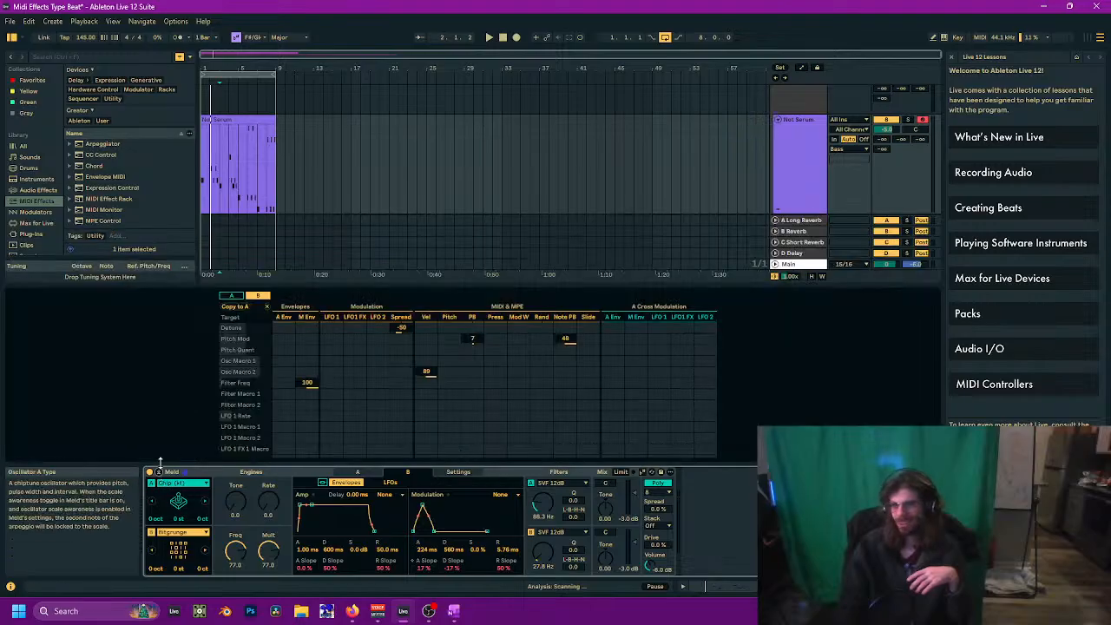
click(160, 472)
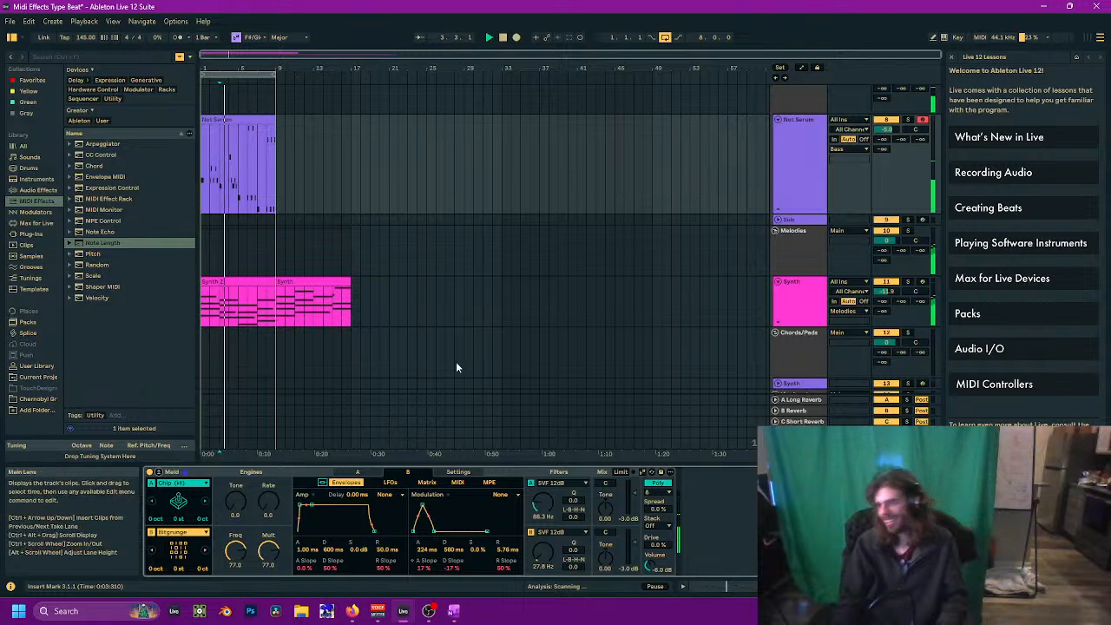
Step: Change engine A's filter type to Filther with its cutoff at 331 Hz
click(564, 482)
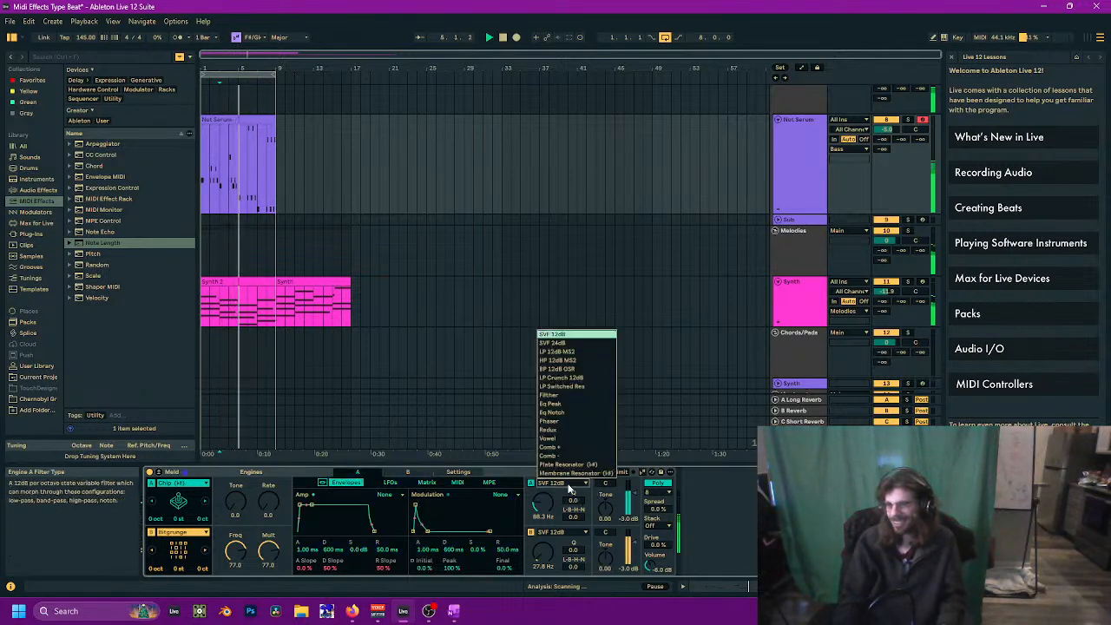
click(563, 395)
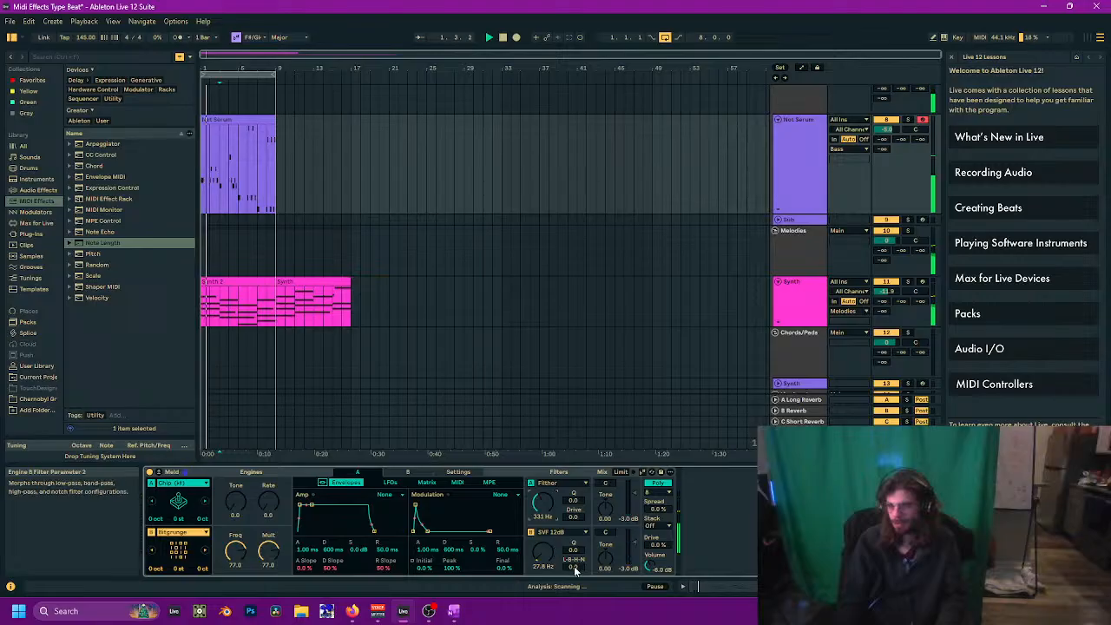
Step: Set engine B's filter L-B-H-N morph to 6.2 and random modulation of Filter Macro 2 to 67
drag(573, 567, 574, 522)
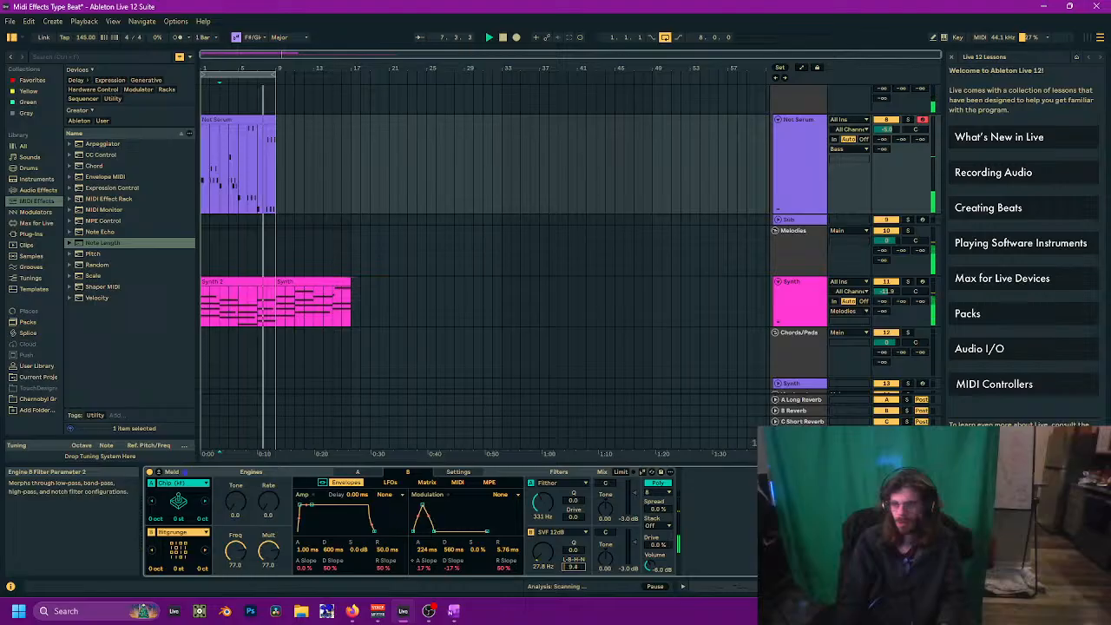
click(427, 483)
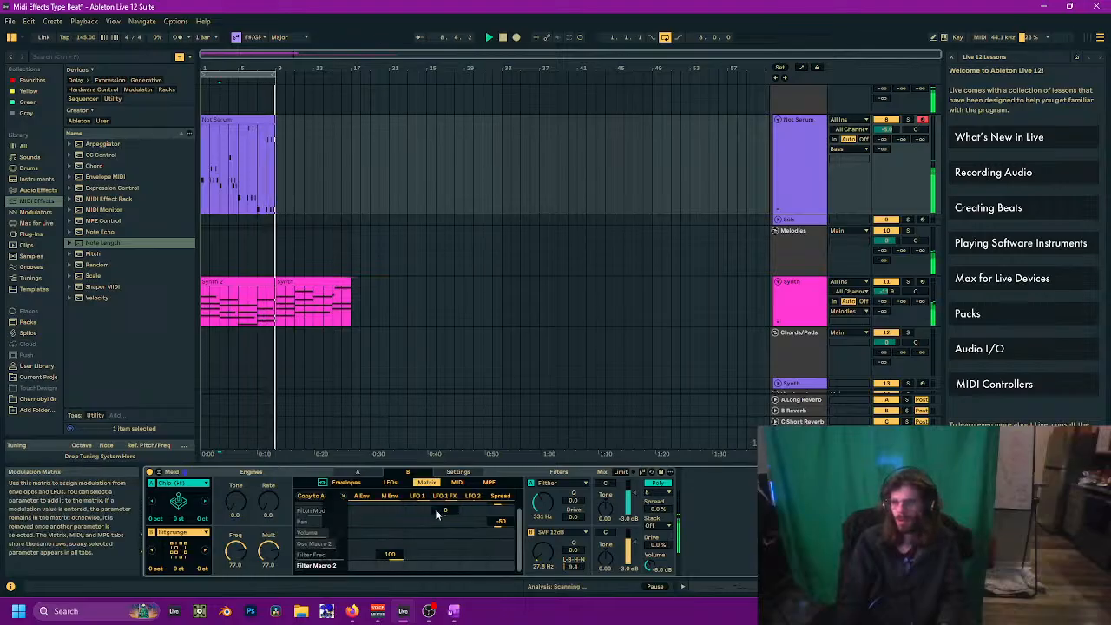
drag(574, 566, 575, 538)
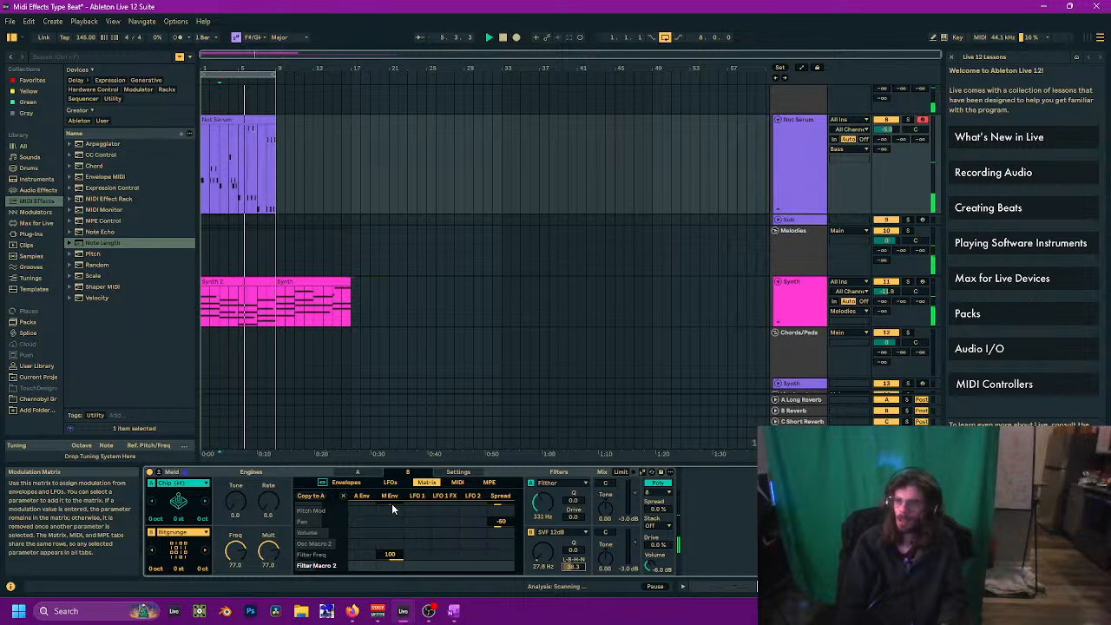
click(459, 482)
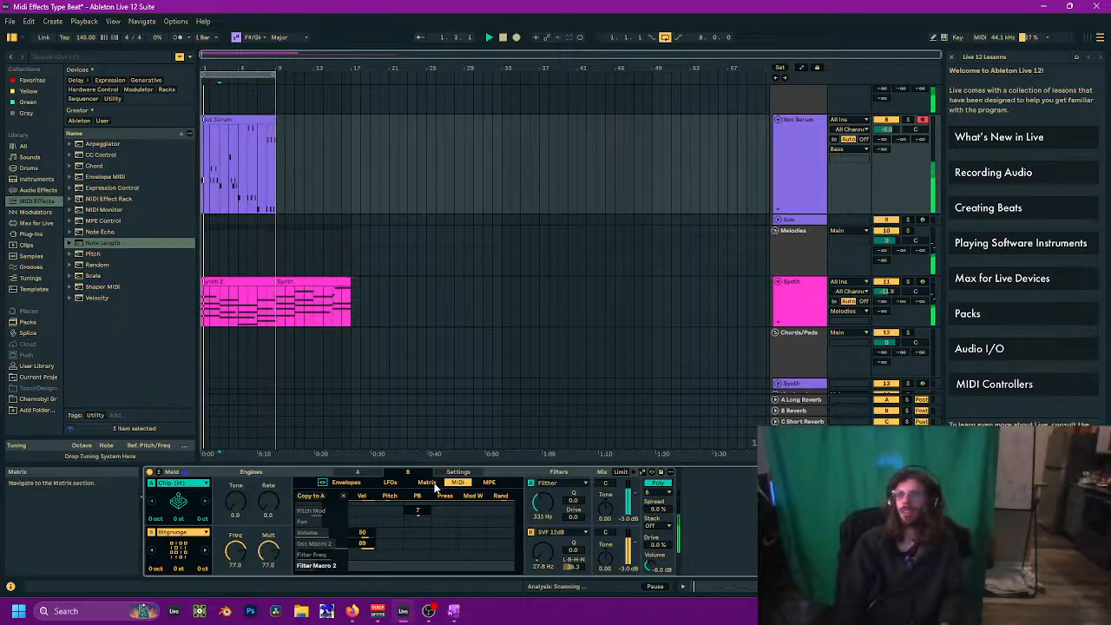
click(432, 483)
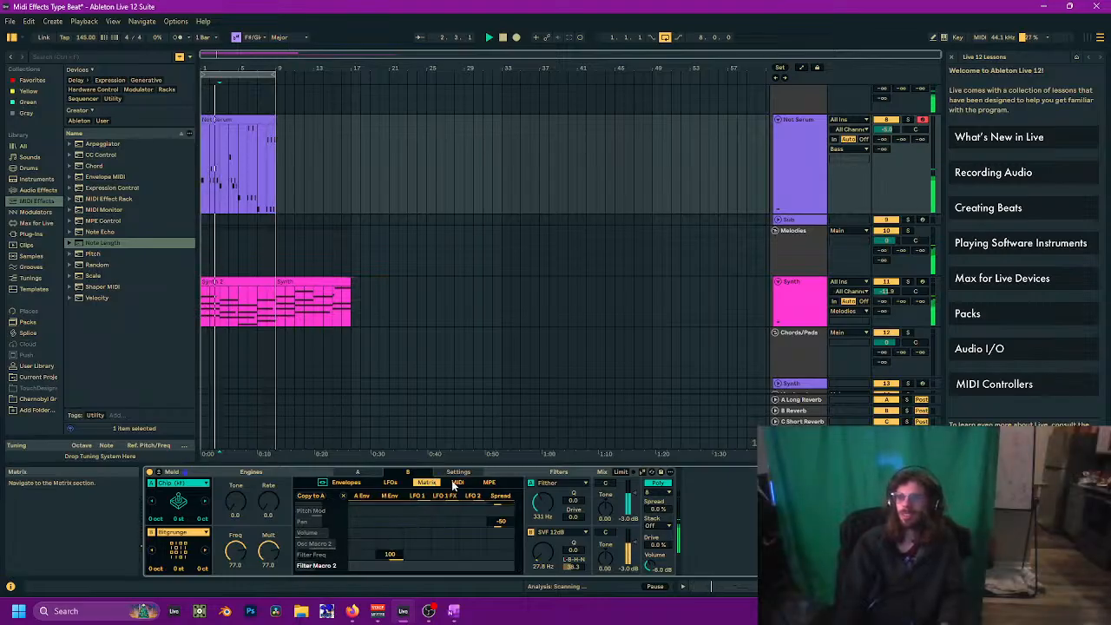
click(460, 482)
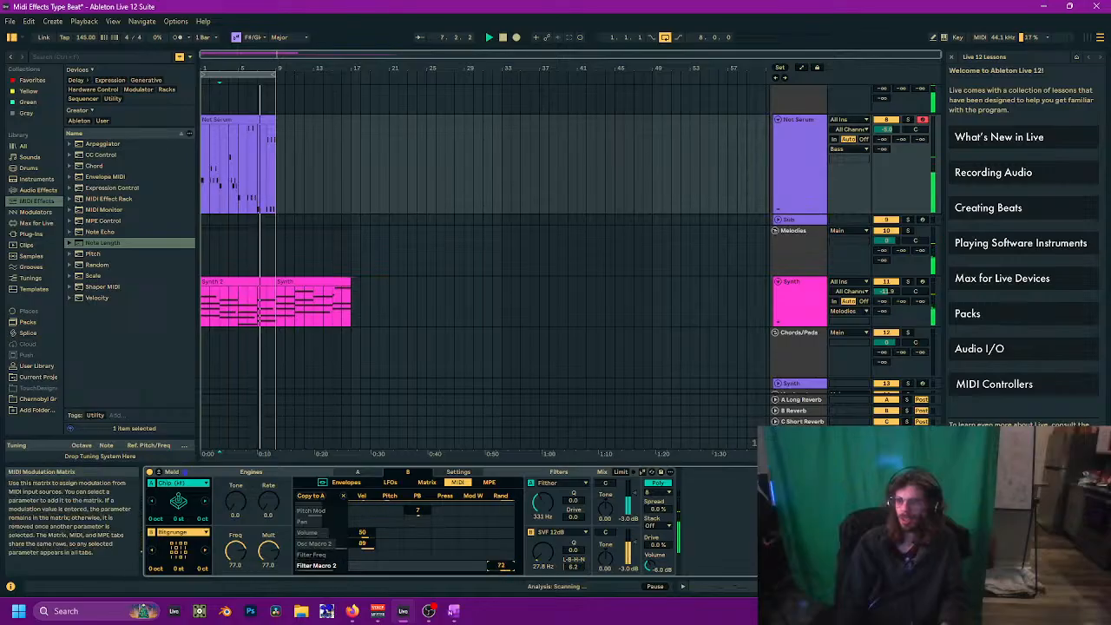
mouse_move(501, 565)
mouse_down()
mouse_move(500, 586)
mouse_move(501, 562)
mouse_up()
Step: Set engine B's filter Q to 18.0, and give engine A's Filther a higher cutoff with Drive at 39.1
click(573, 550)
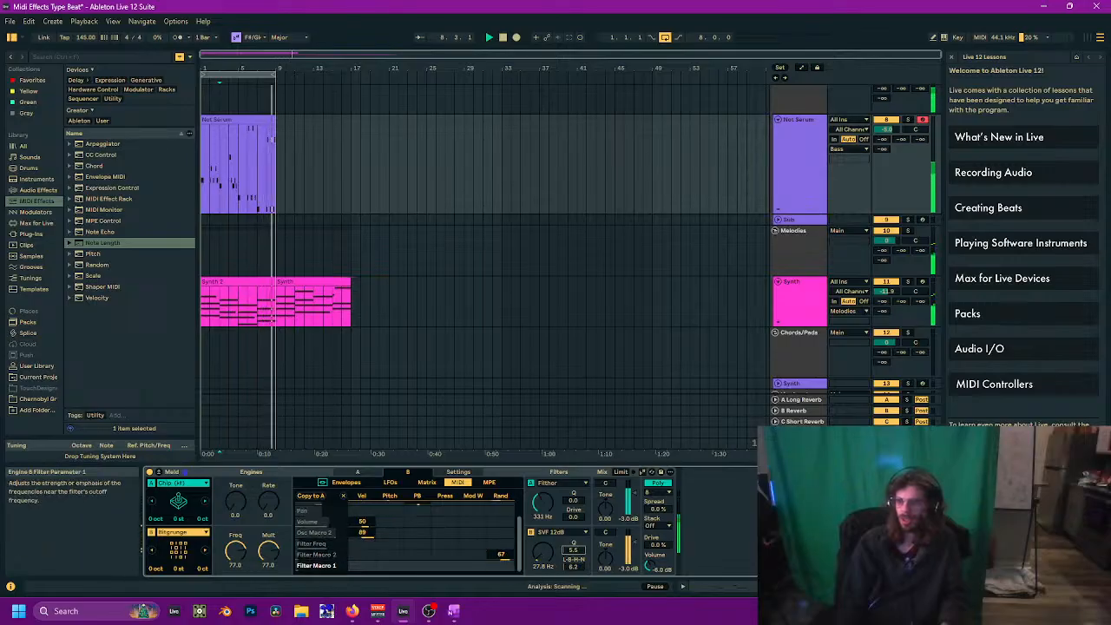
drag(571, 518, 542, 478)
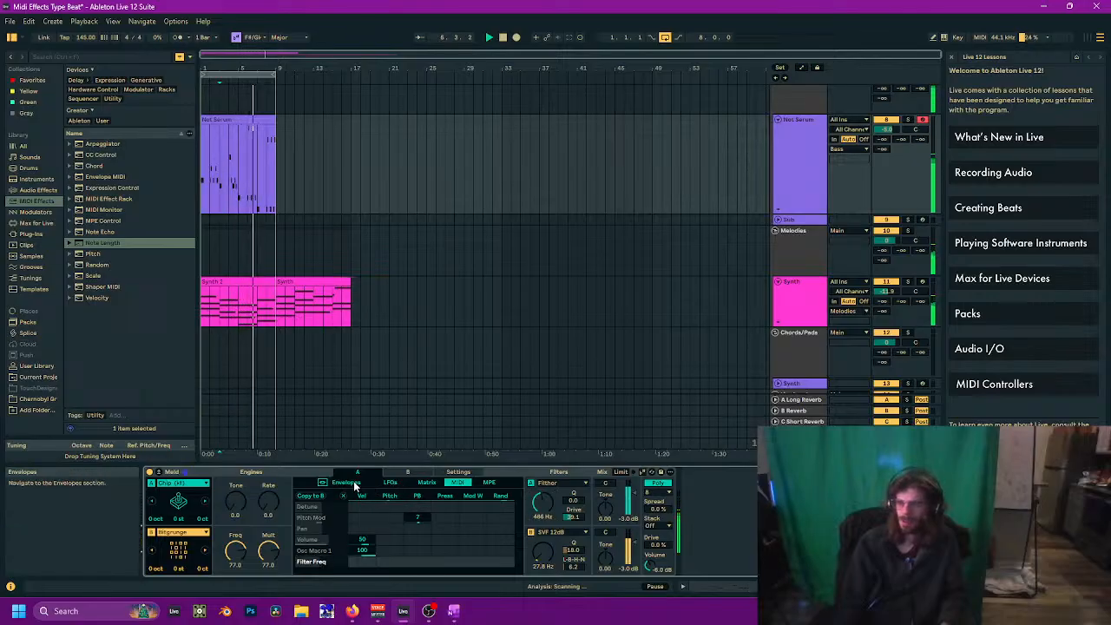
Step: Add positive modulation-envelope control to engine A's Filter Freq in the modulation matrix
click(347, 482)
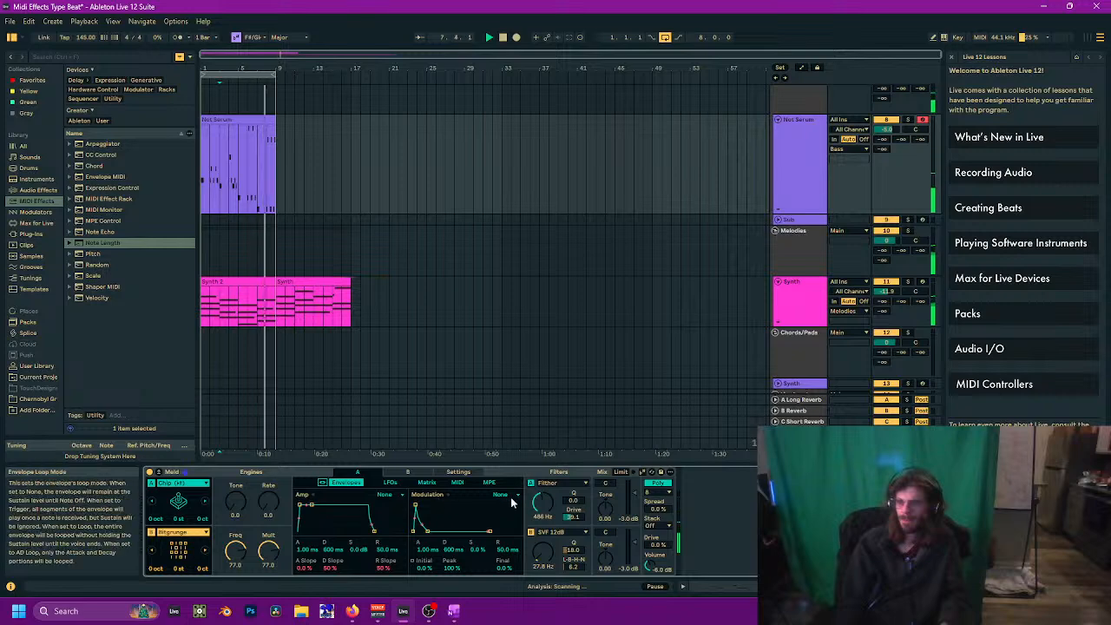
click(427, 482)
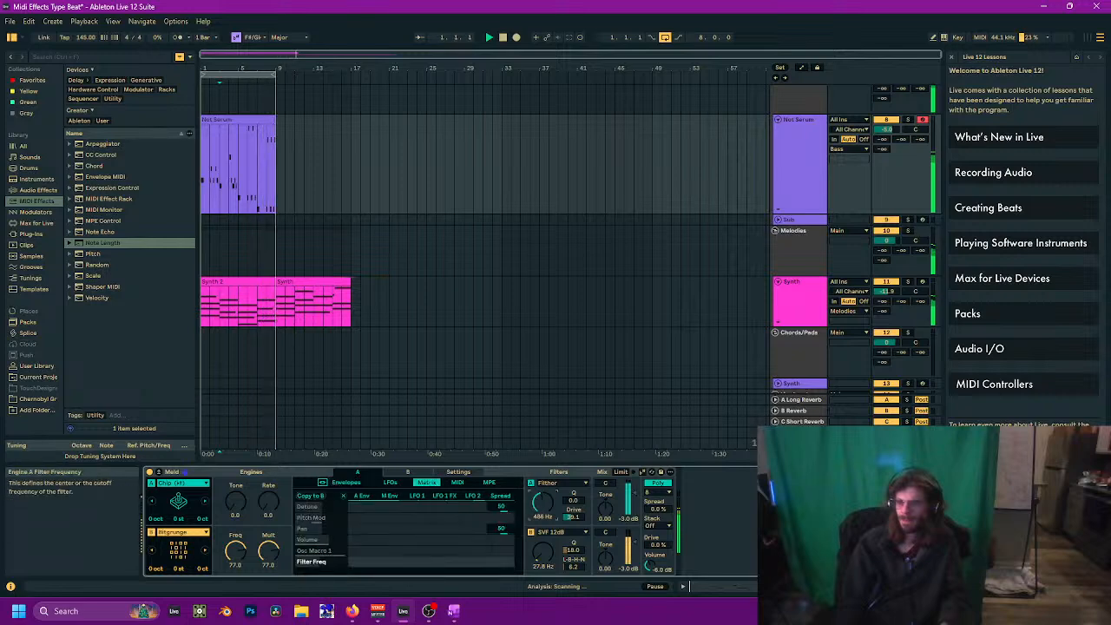
drag(390, 562, 389, 511)
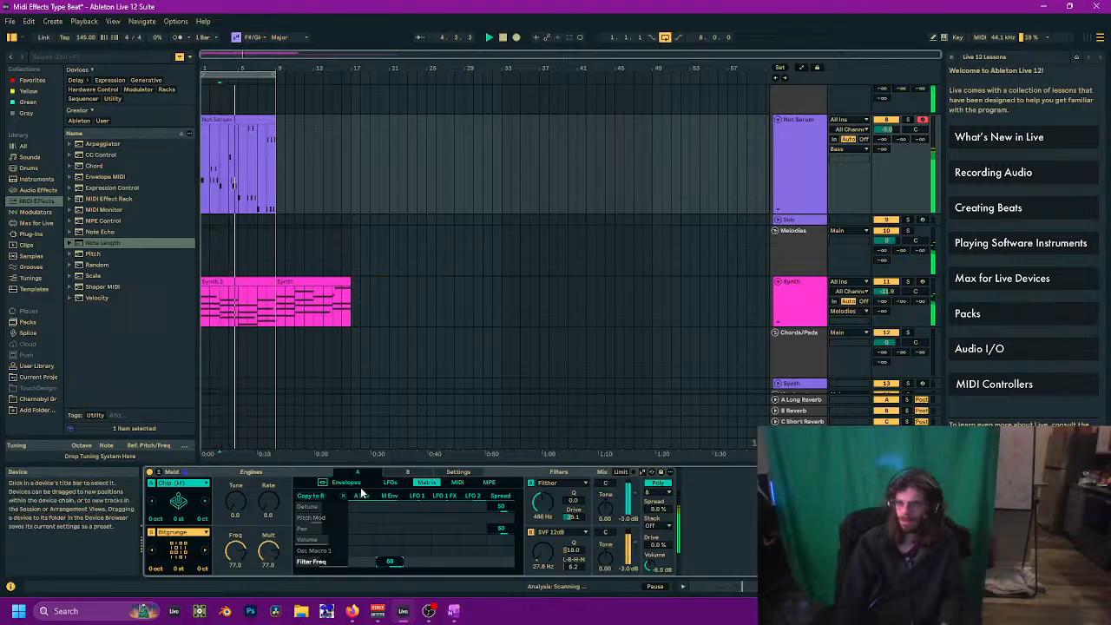
Step: Set engine A's modulation envelope to 15.6 ms attack and 312 ms decay, and briefly audition the Not Serum track soloed
click(345, 483)
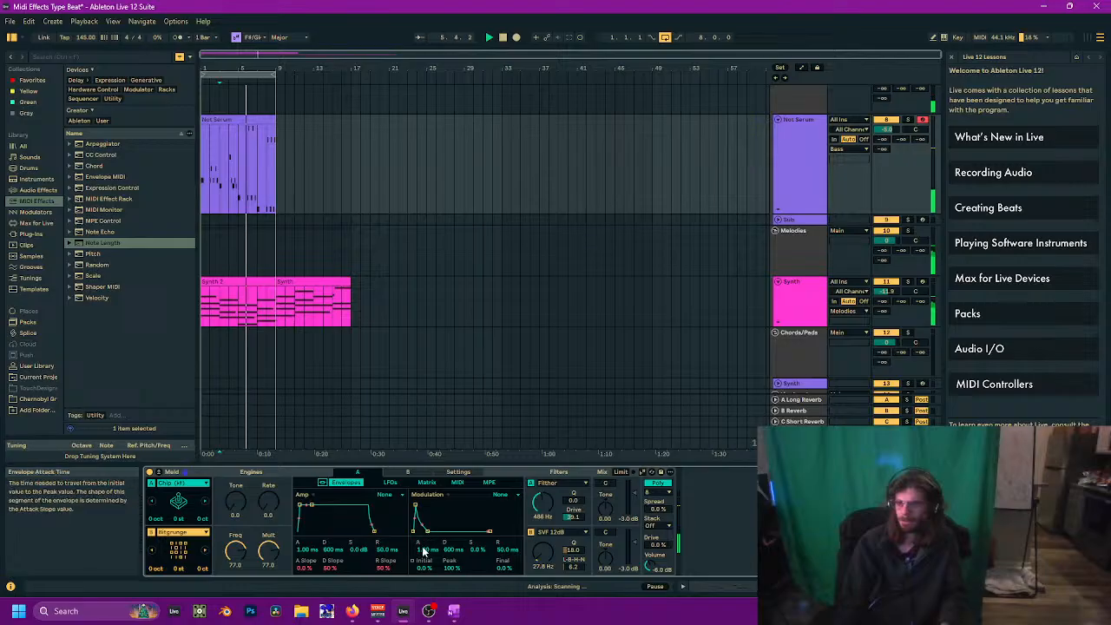
drag(423, 550, 453, 560)
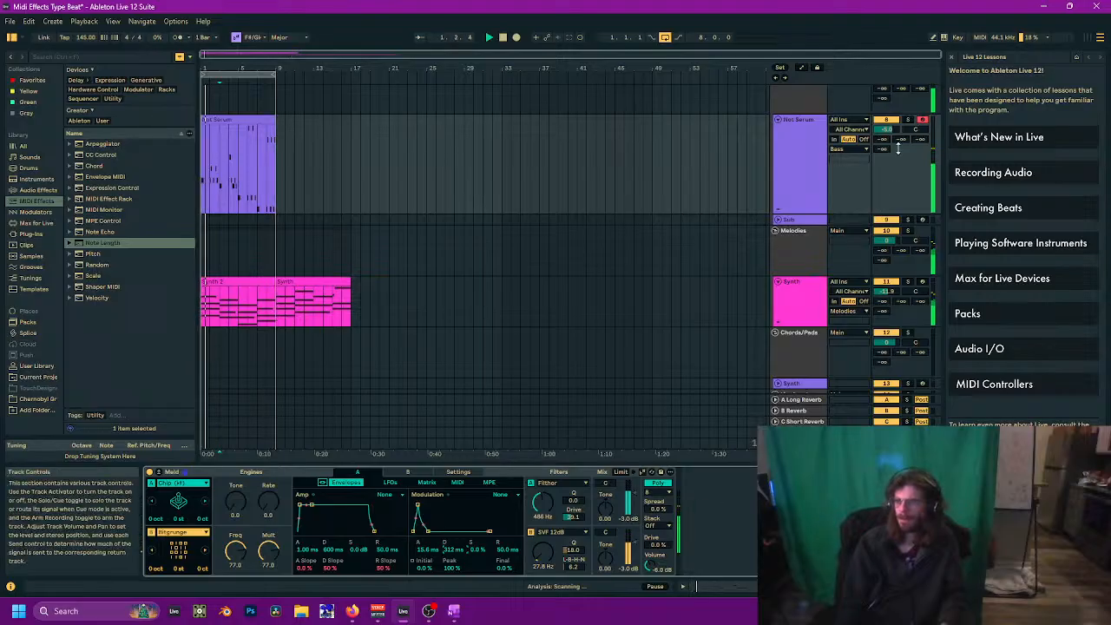
click(909, 119)
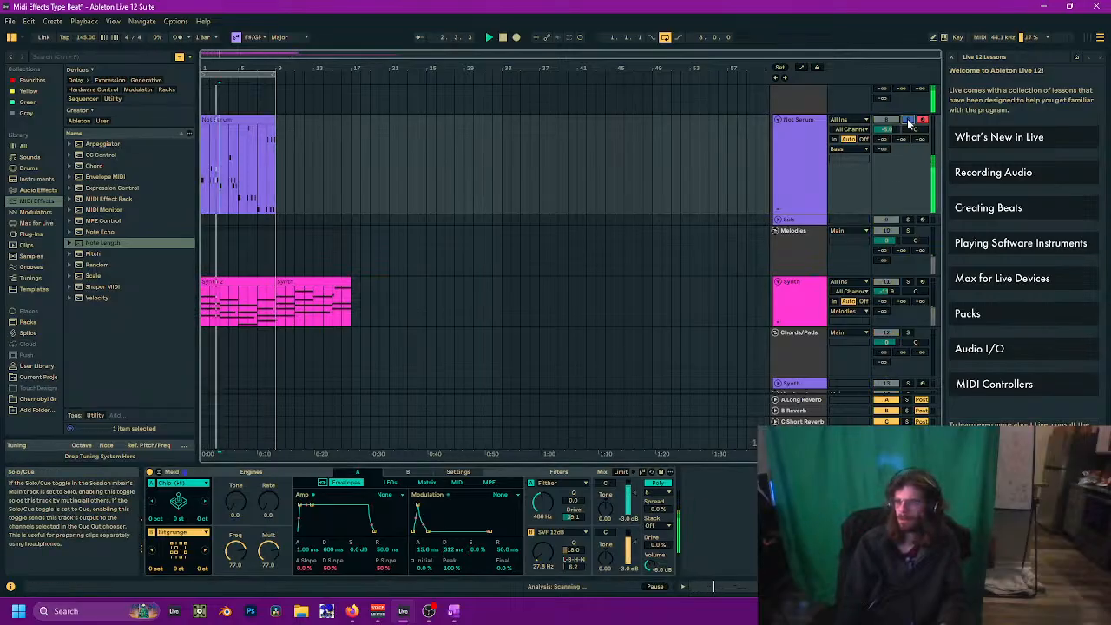
click(908, 121)
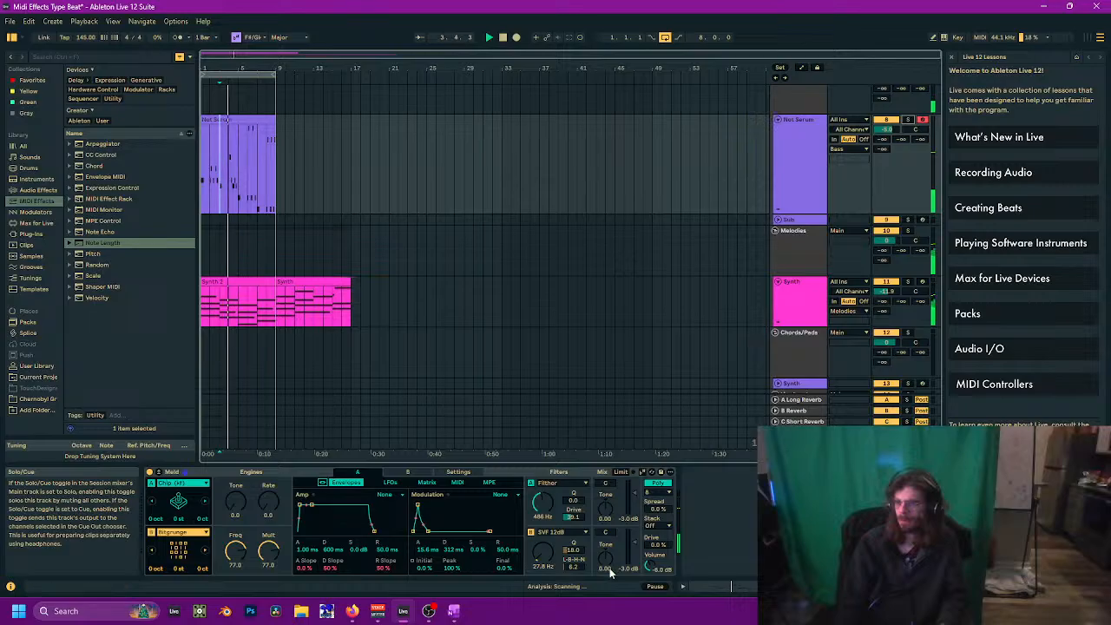
Step: Lower engine B's mix level to -18 dB and switch Meld's voice mode to Mono
drag(635, 546, 635, 559)
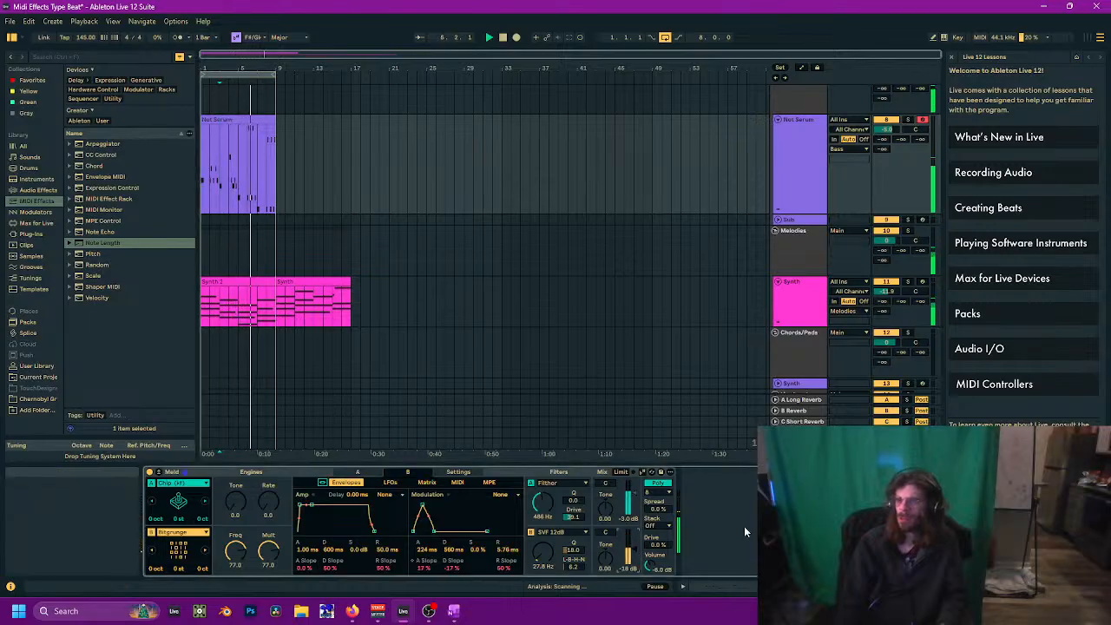
click(665, 494)
click(666, 494)
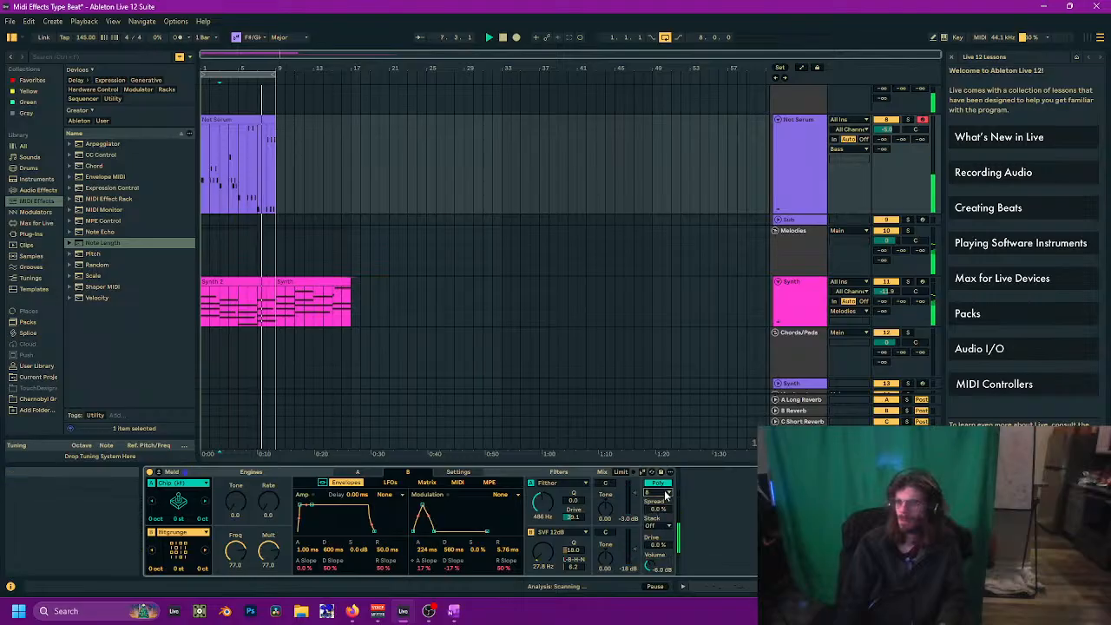
click(659, 483)
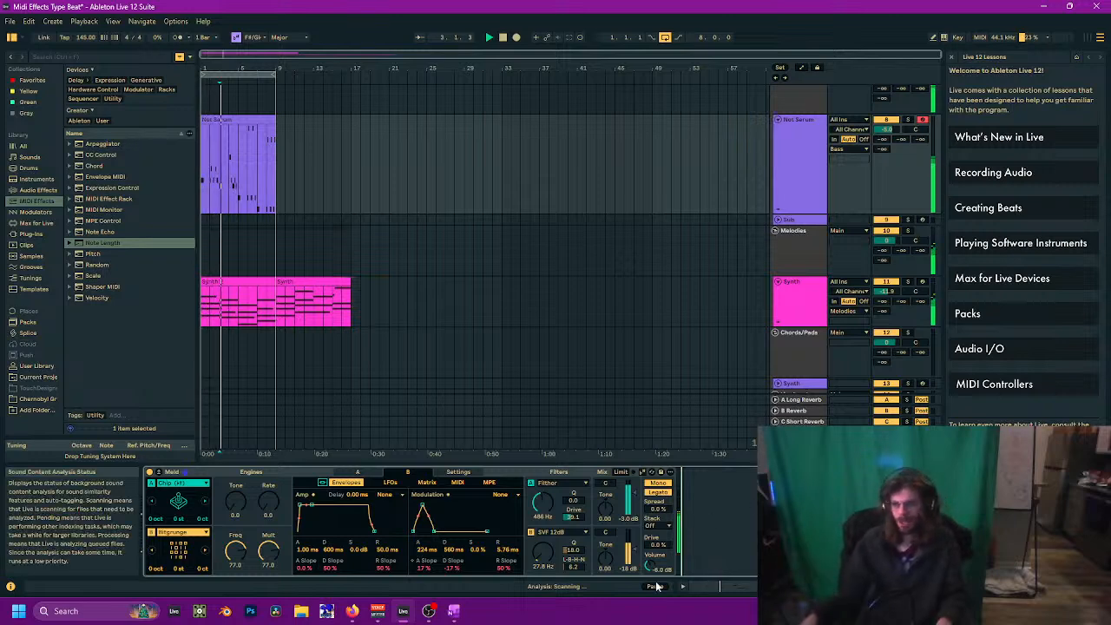
Step: Copy the Not Serum MIDI clip to bar 1 of the Sub track and unfold that track
scroll(507, 153, up, 3)
scroll(495, 163, down, 2)
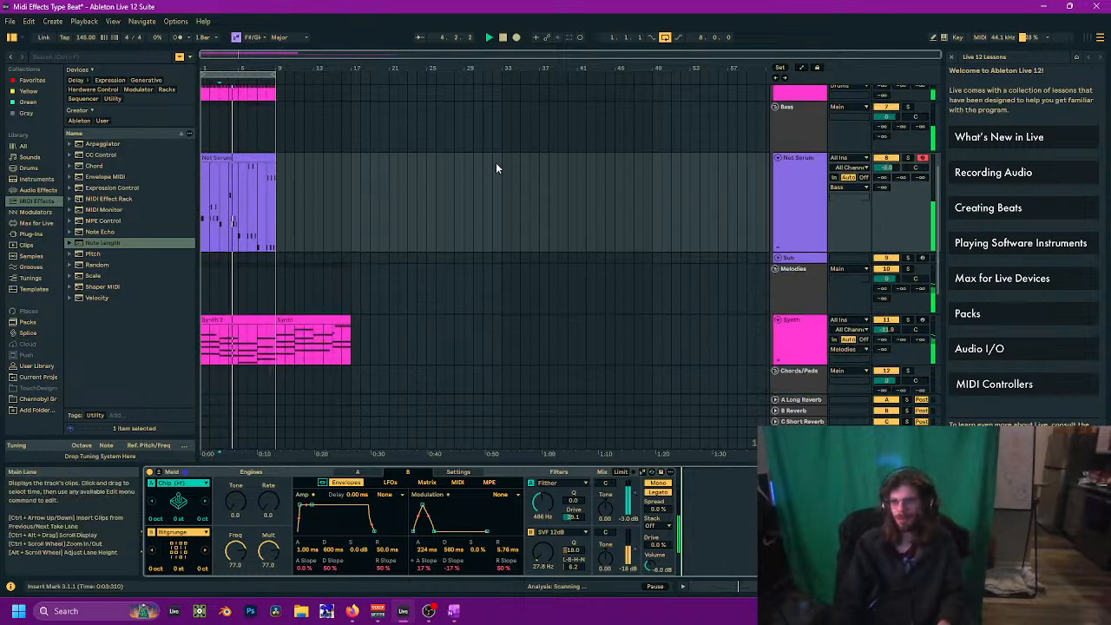
scroll(451, 205, up, 1)
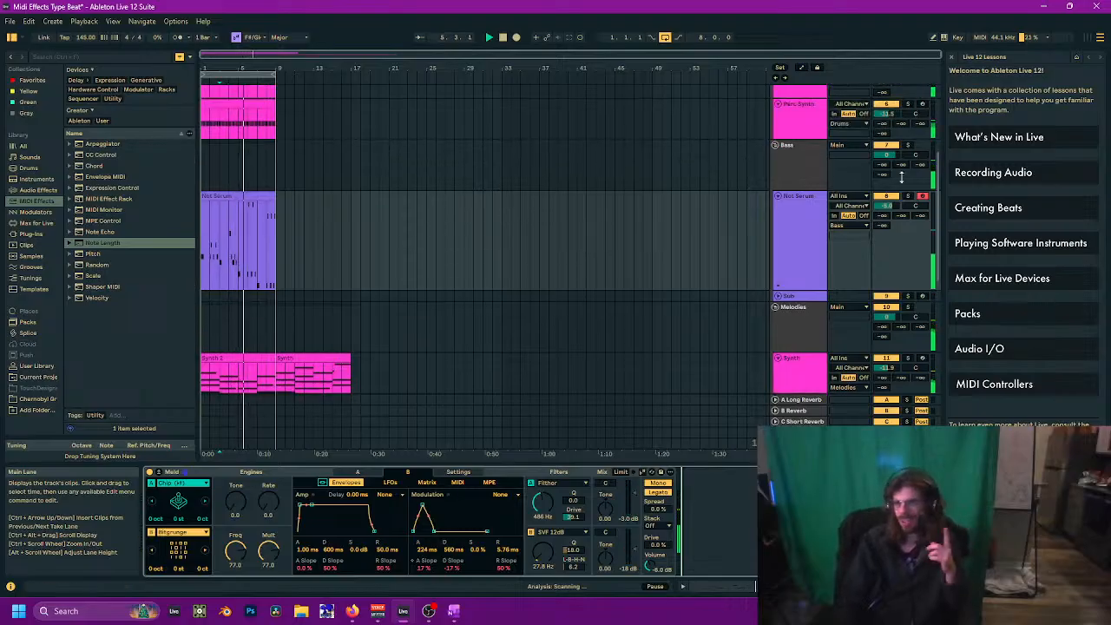
click(794, 236)
click(223, 193)
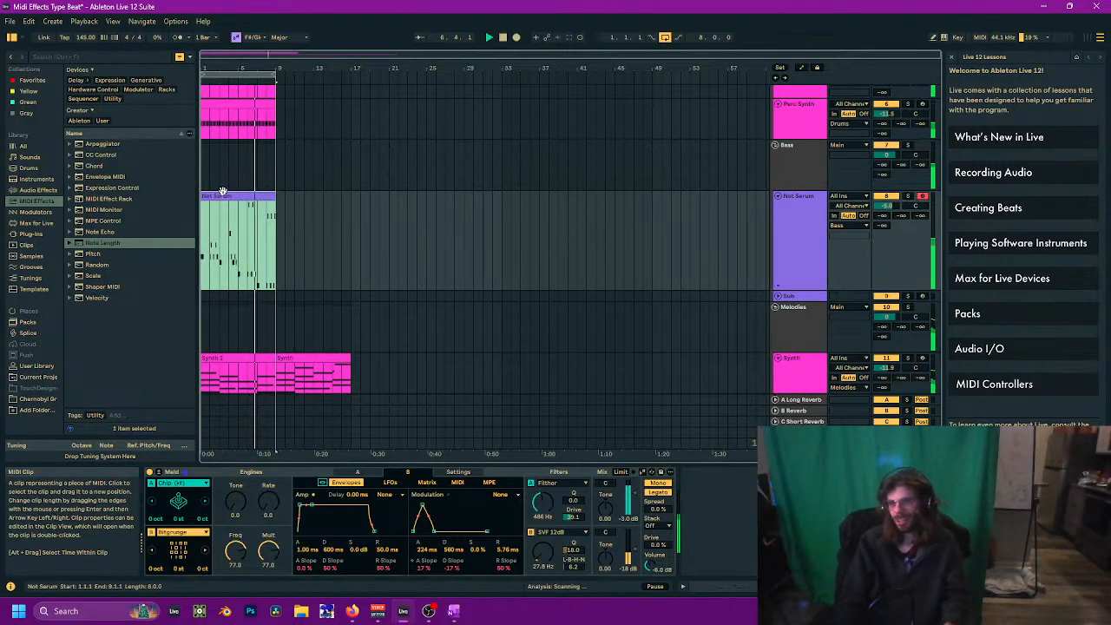
scroll(196, 243, down, 1)
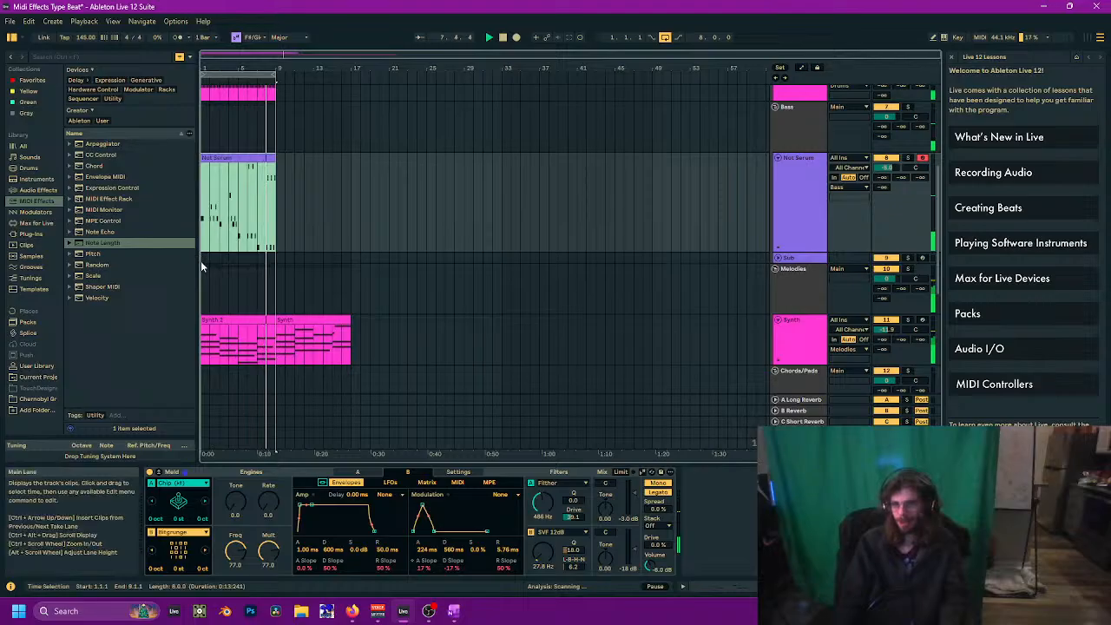
click(200, 261)
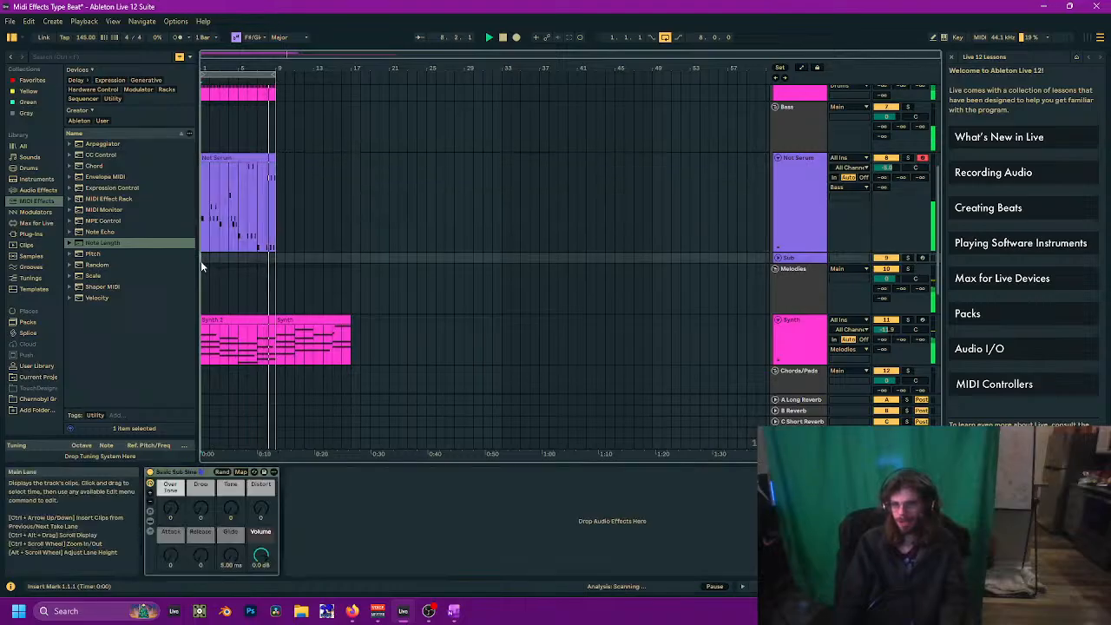
click(777, 258)
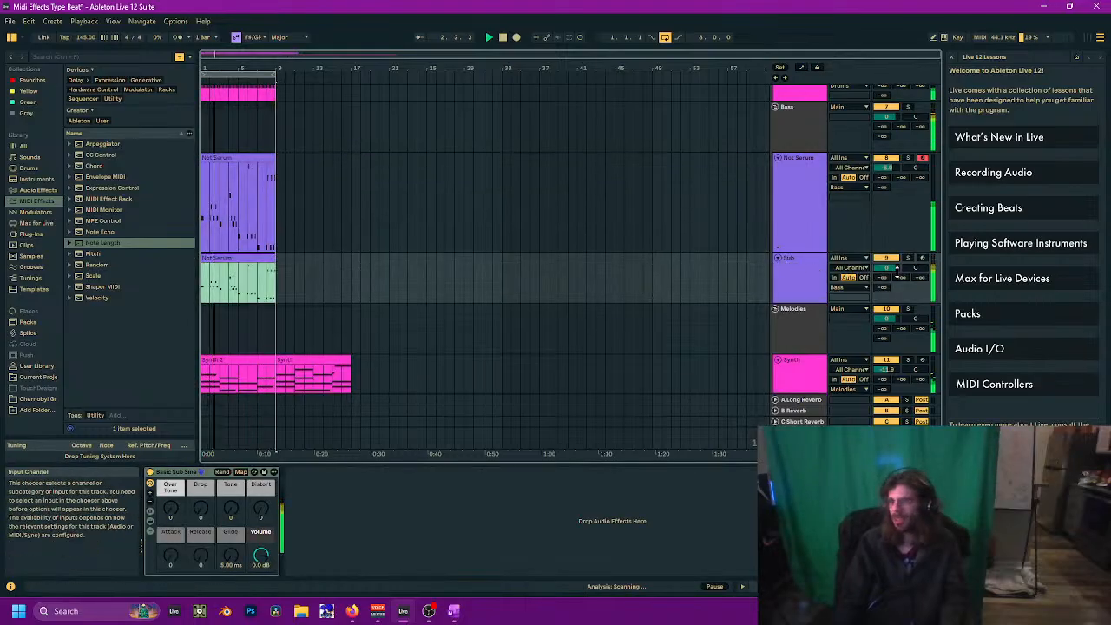
Step: Lower the Sub track's volume to -2.8 dB and restart playback to hear it in the mix
drag(886, 270, 886, 279)
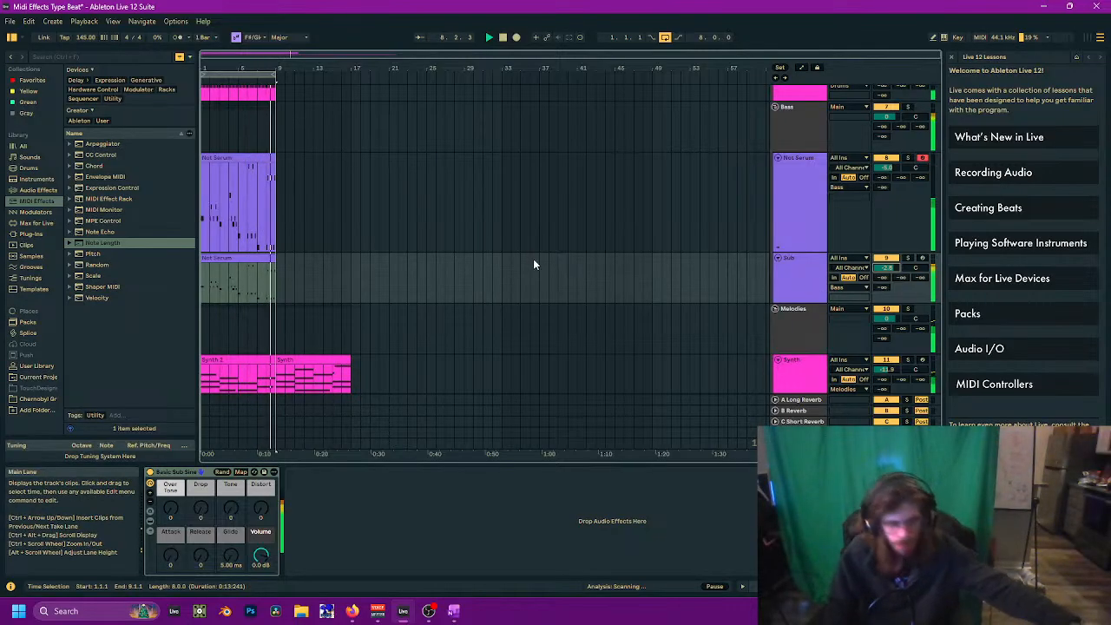
key(space)
key(space)
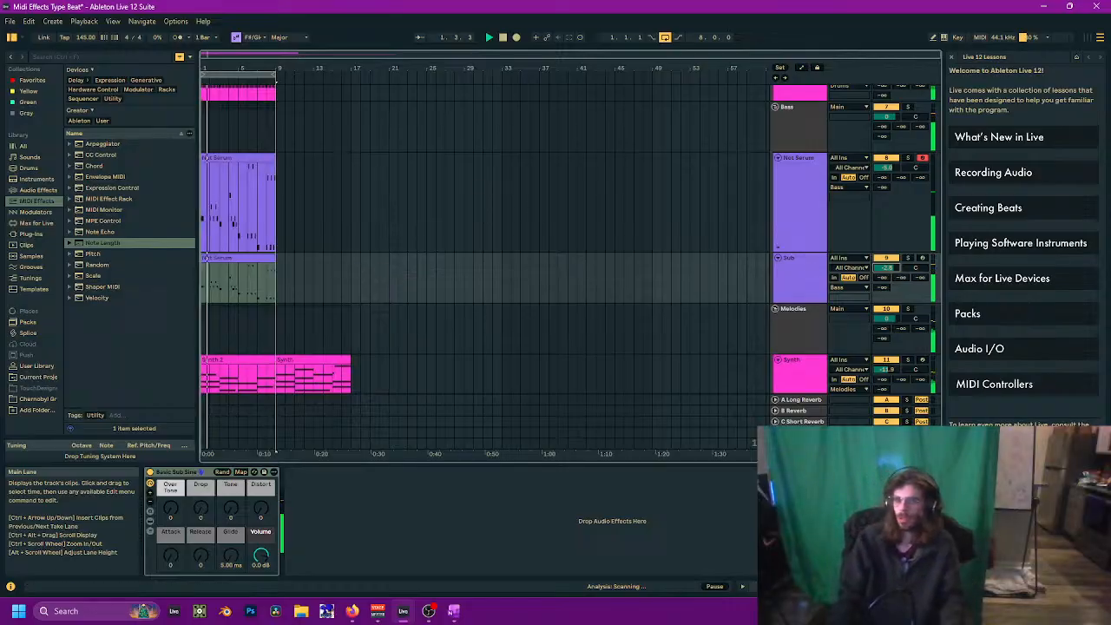
scroll(466, 246, up, 2)
scroll(466, 240, down, 2)
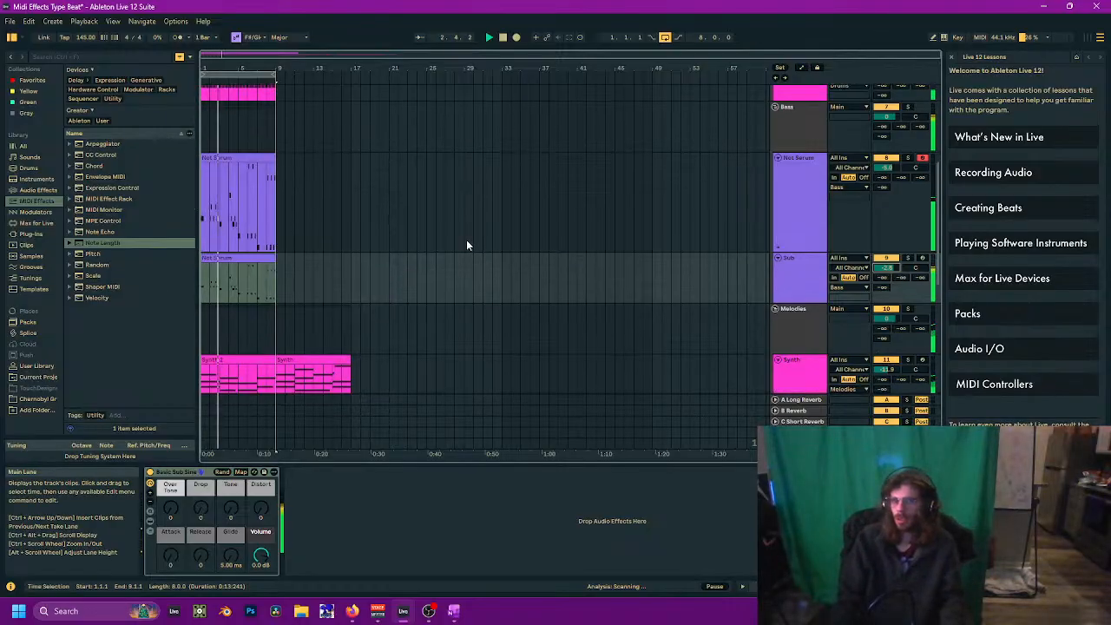
scroll(434, 246, up, 2)
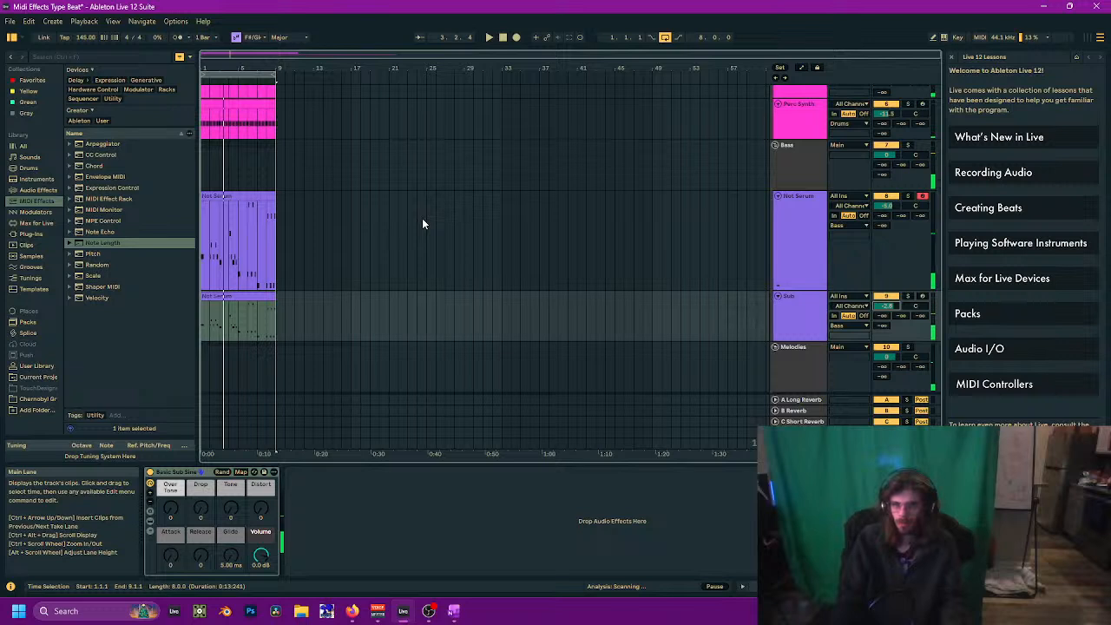
scroll(423, 223, up, 1)
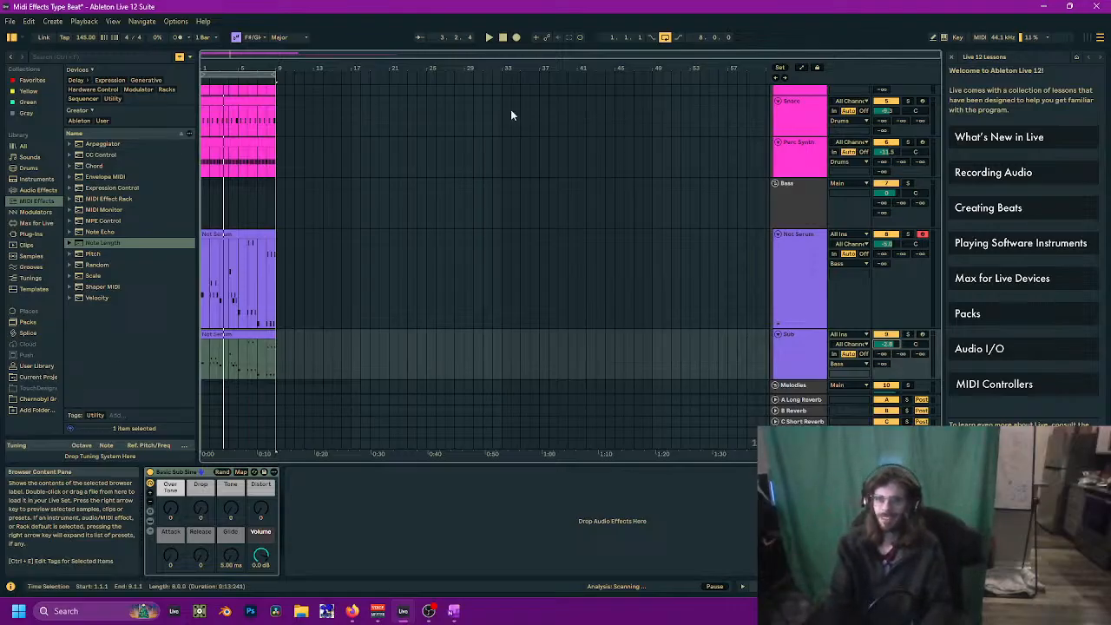
Step: Loop the arrangement over the second Synth clip, from bar 9 to bar 17, and play it
scroll(347, 261, down, 2)
scroll(316, 279, down, 1)
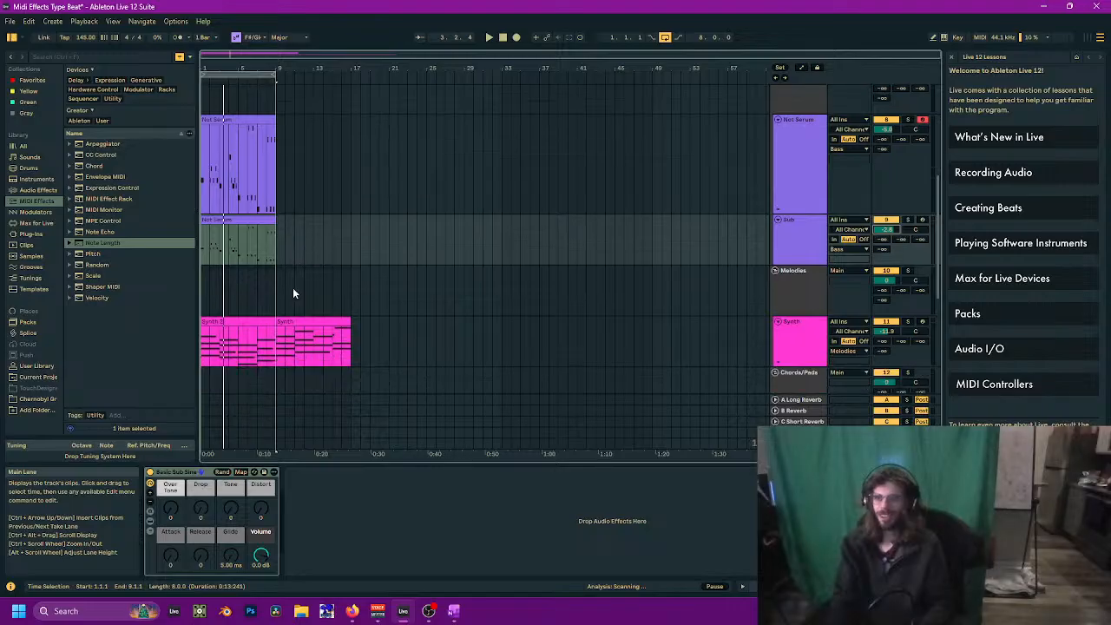
click(297, 324)
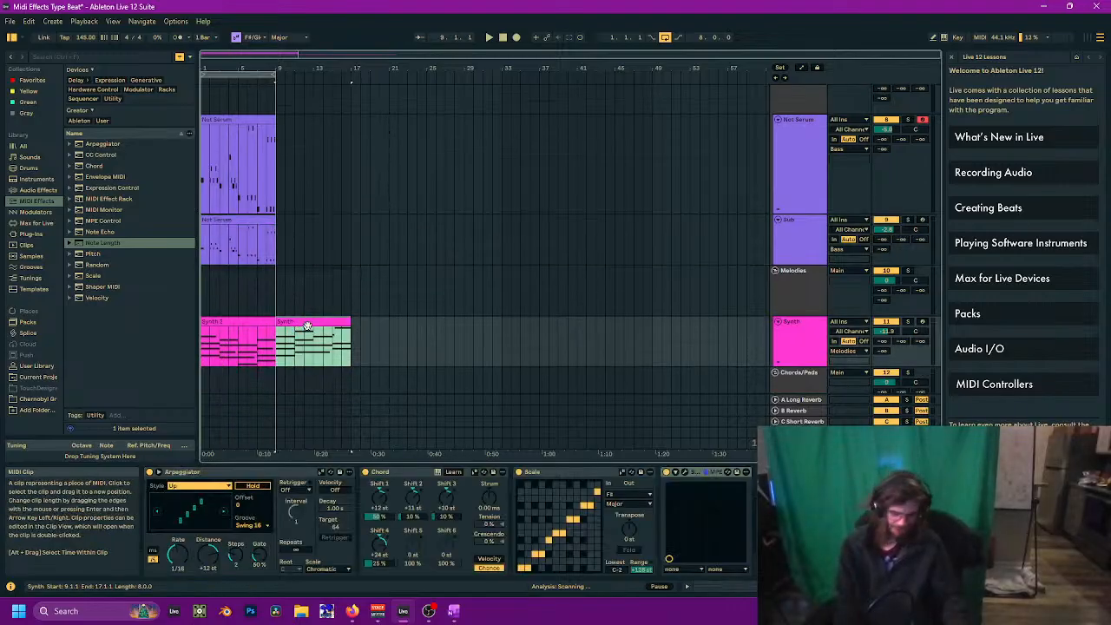
key(space)
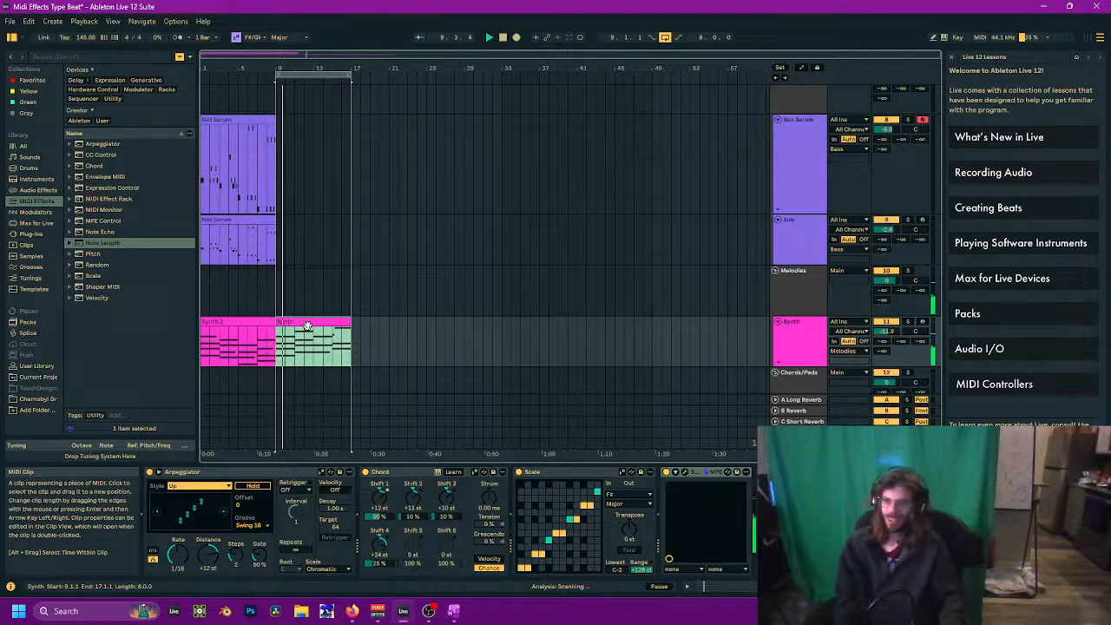
scroll(311, 308, up, 6)
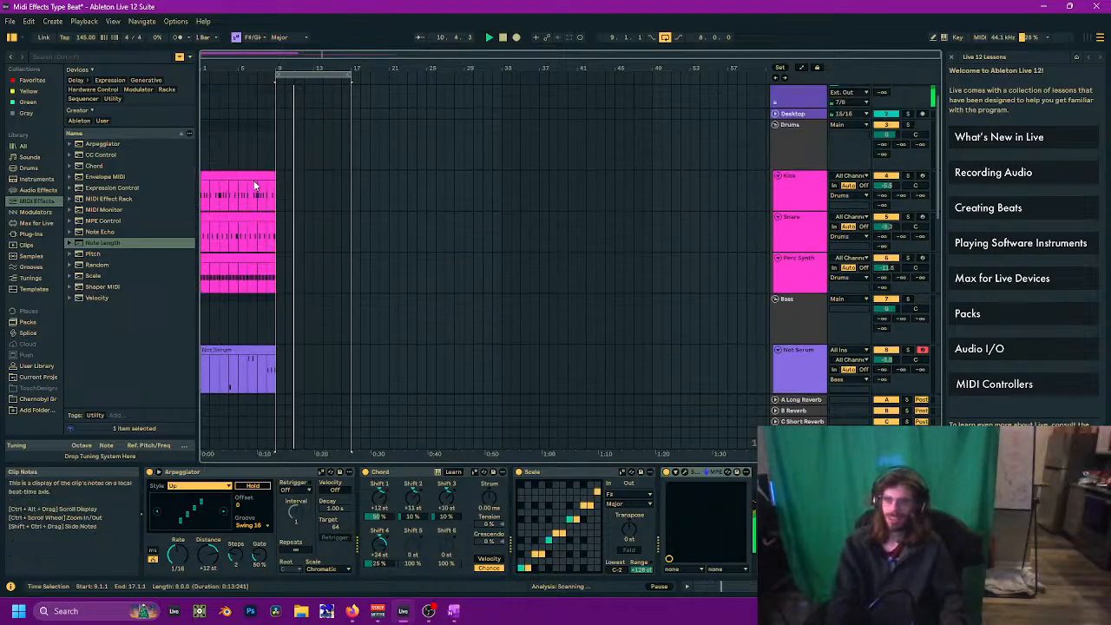
Step: Insert an empty MIDI clip on the Kick track from bar 9 to bar 17
click(275, 188)
drag(278, 188, 352, 197)
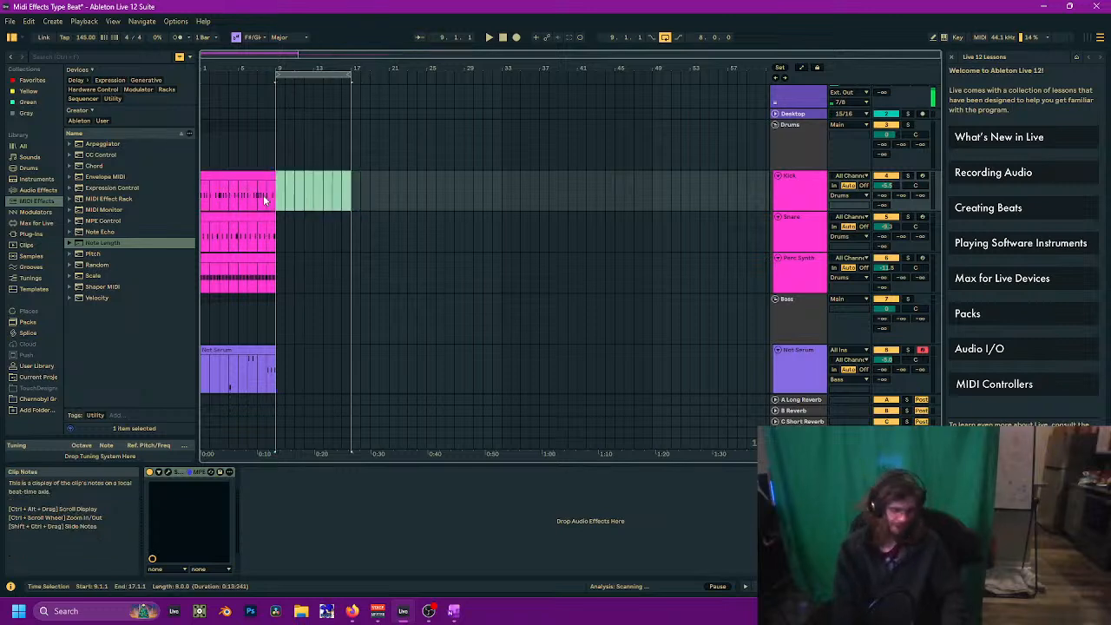
key(ctrl+shift+m)
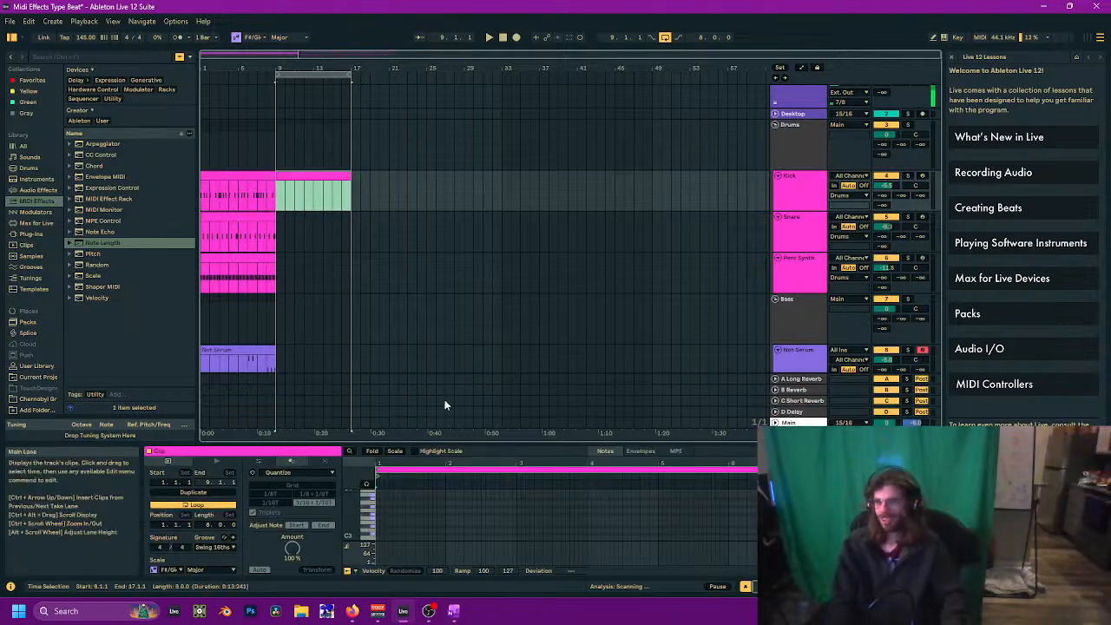
Step: Enlarge the new Kick clip's note editor and set its grid to 1/8
drag(470, 444, 558, 415)
right_click(473, 405)
click(520, 334)
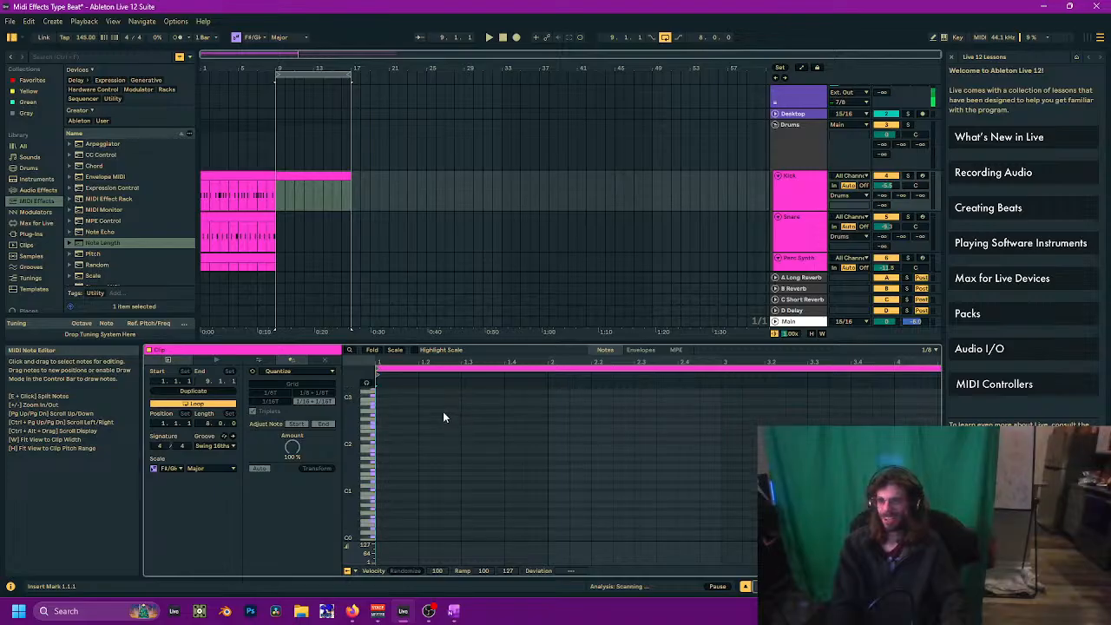
drag(376, 466, 405, 484)
scroll(404, 482, down, 4)
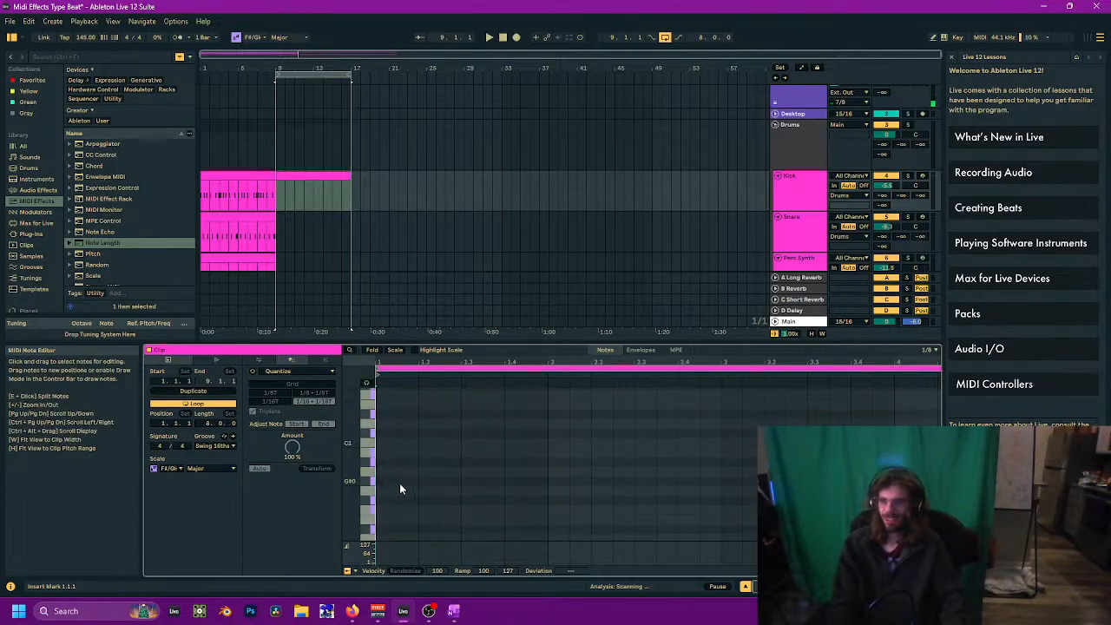
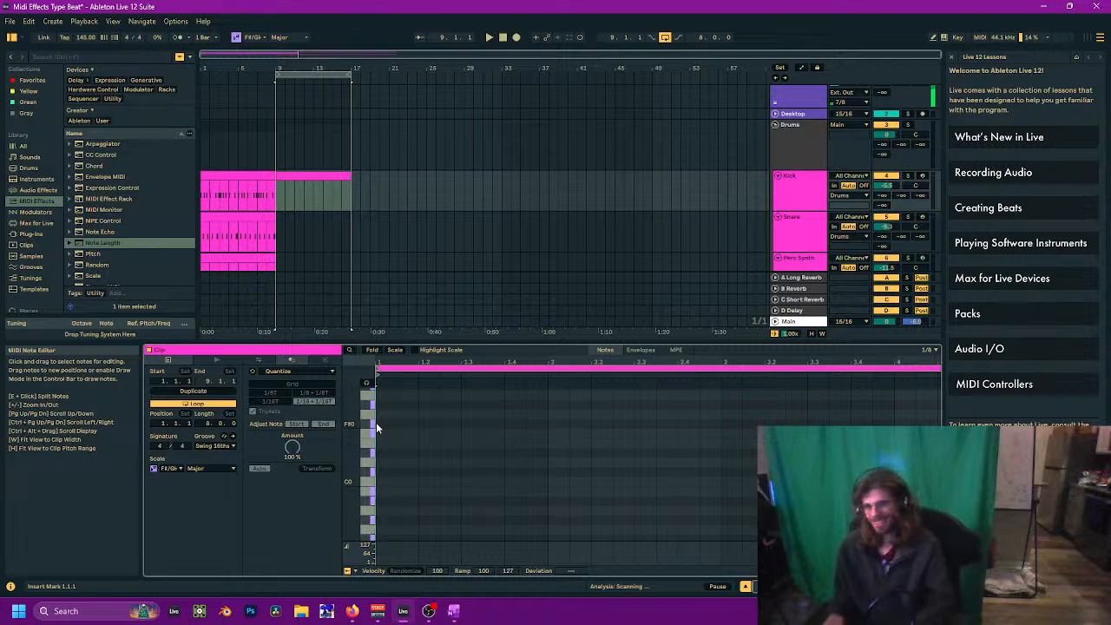
right_click(487, 449)
click(466, 447)
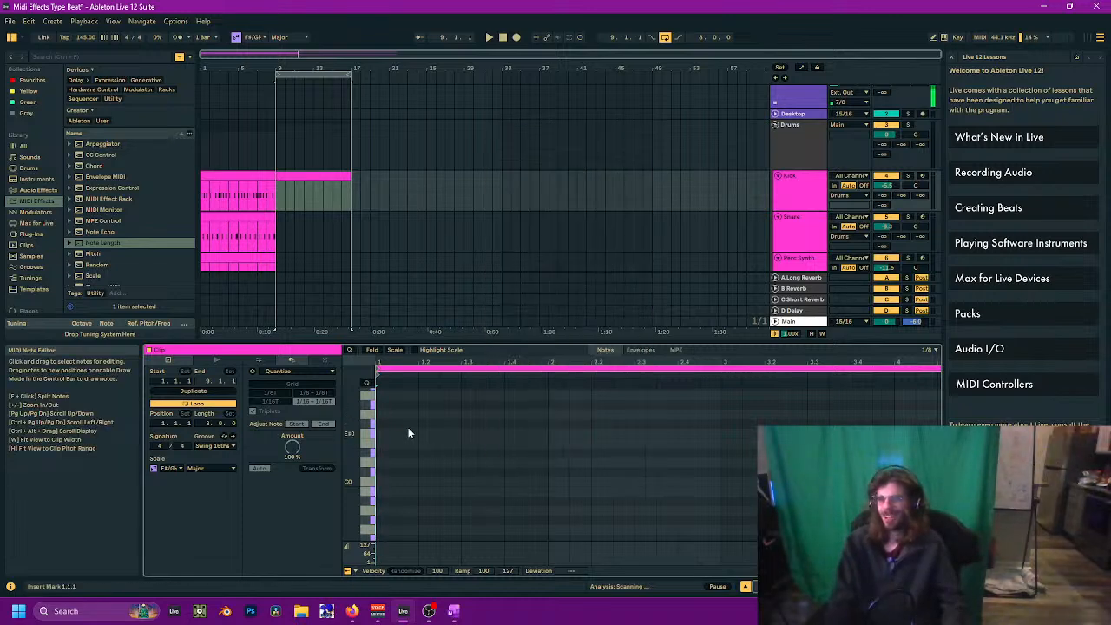
Step: Place F#0 kick notes one eighth long at 1.1.1, 2.2.1 and 3.3.1 in the new clip
double_click(386, 423)
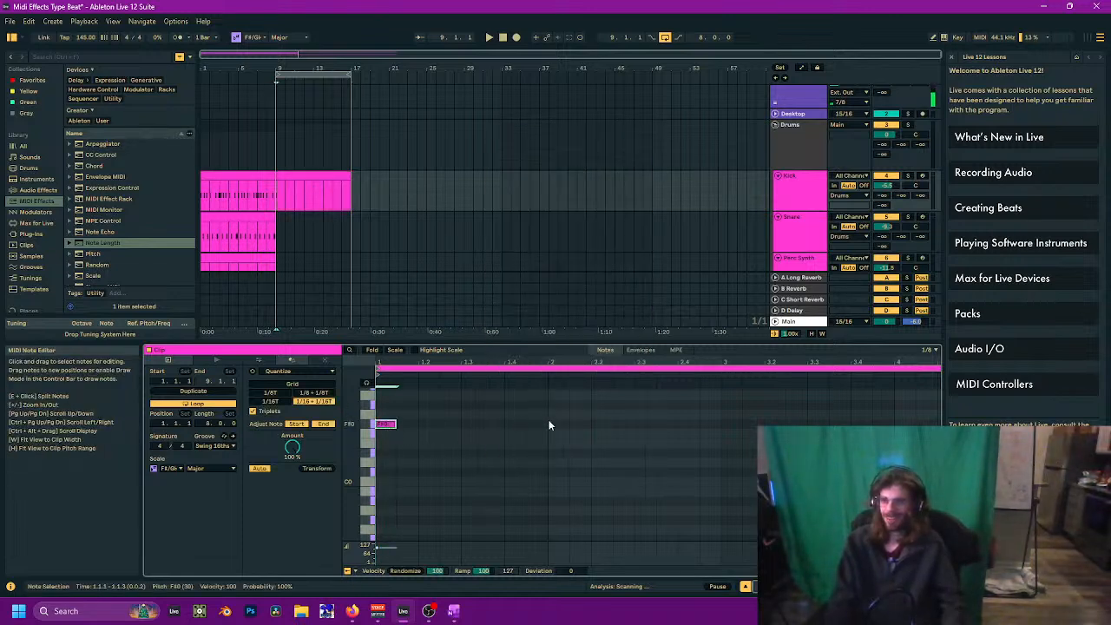
double_click(596, 425)
click(808, 472)
key(ctrl+v)
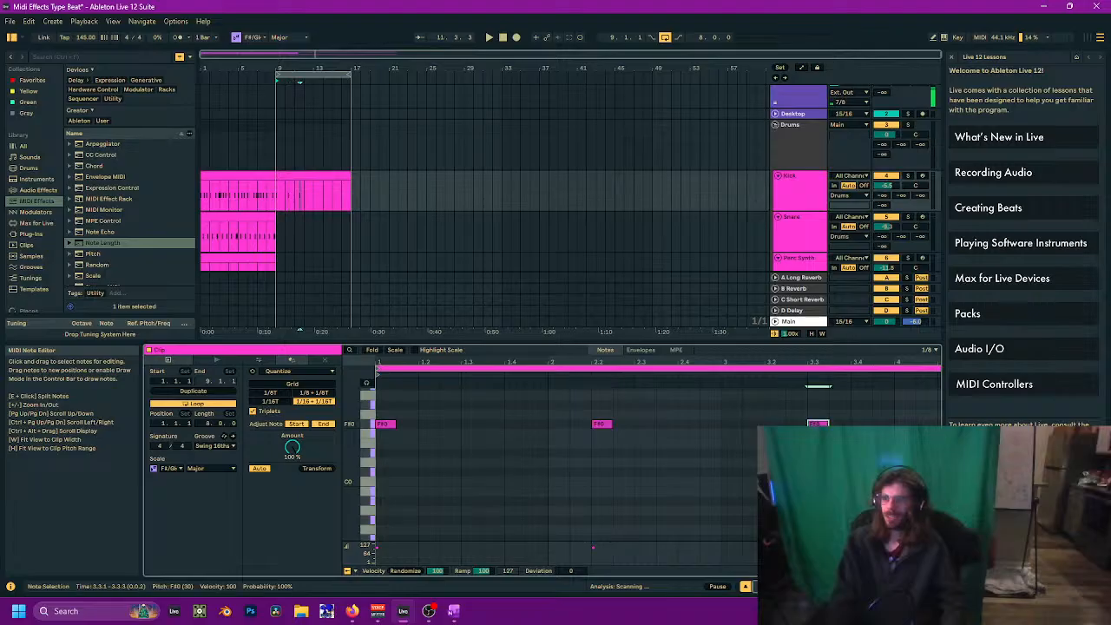
Step: Paste further F#0 kick notes at 4.4.1 and 5.1.1 in the clip
drag(792, 472, 454, 487)
click(682, 444)
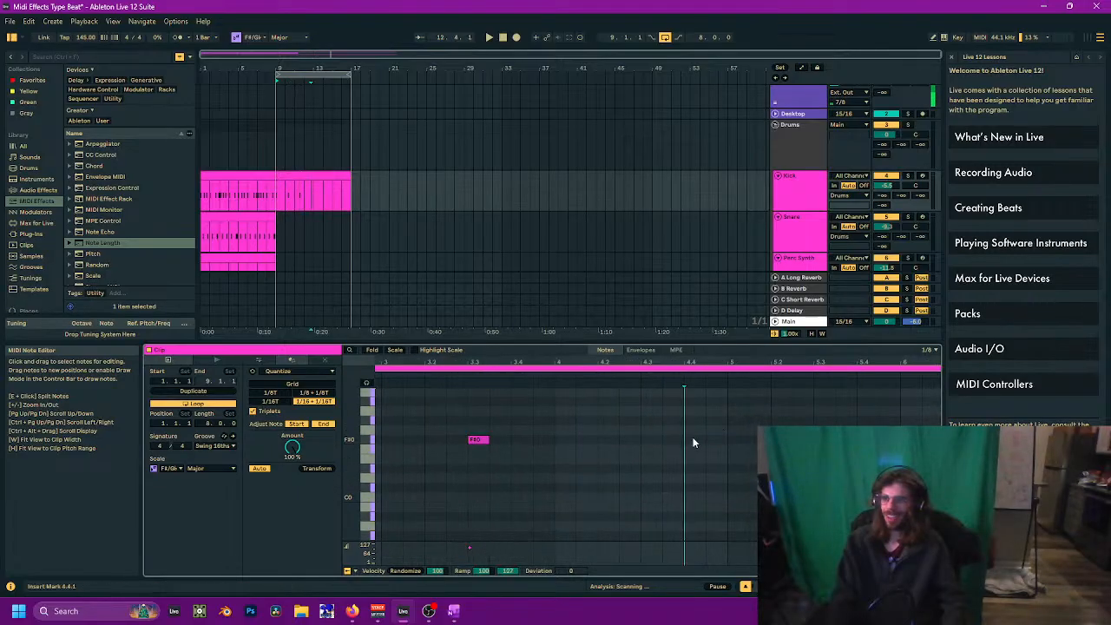
key(ctrl+v)
click(735, 441)
key(ctrl+v)
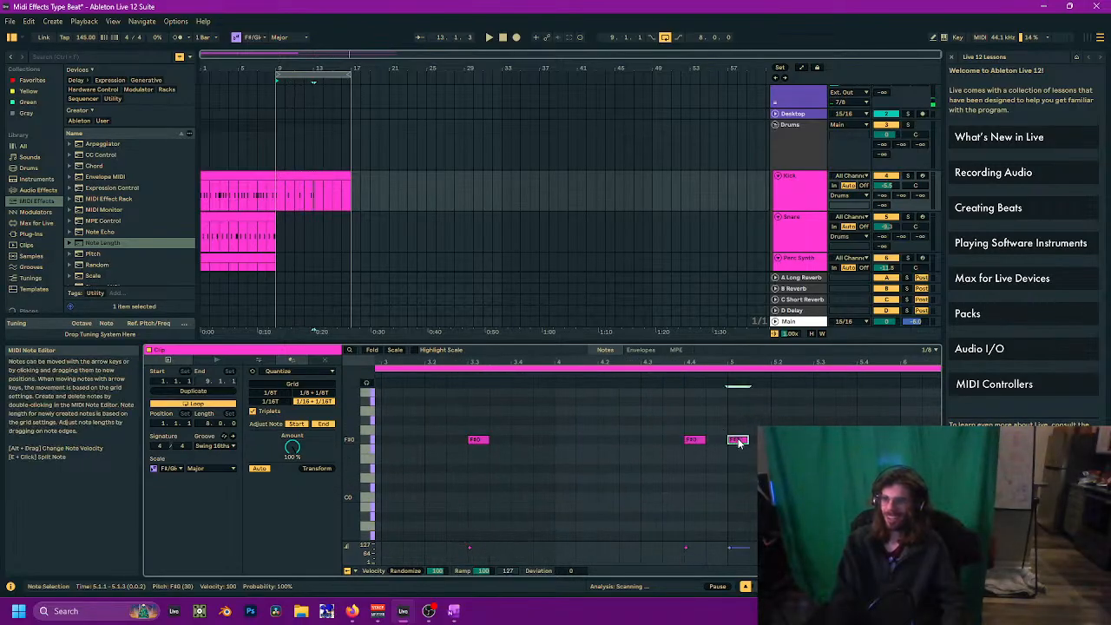
drag(737, 442, 1076, 435)
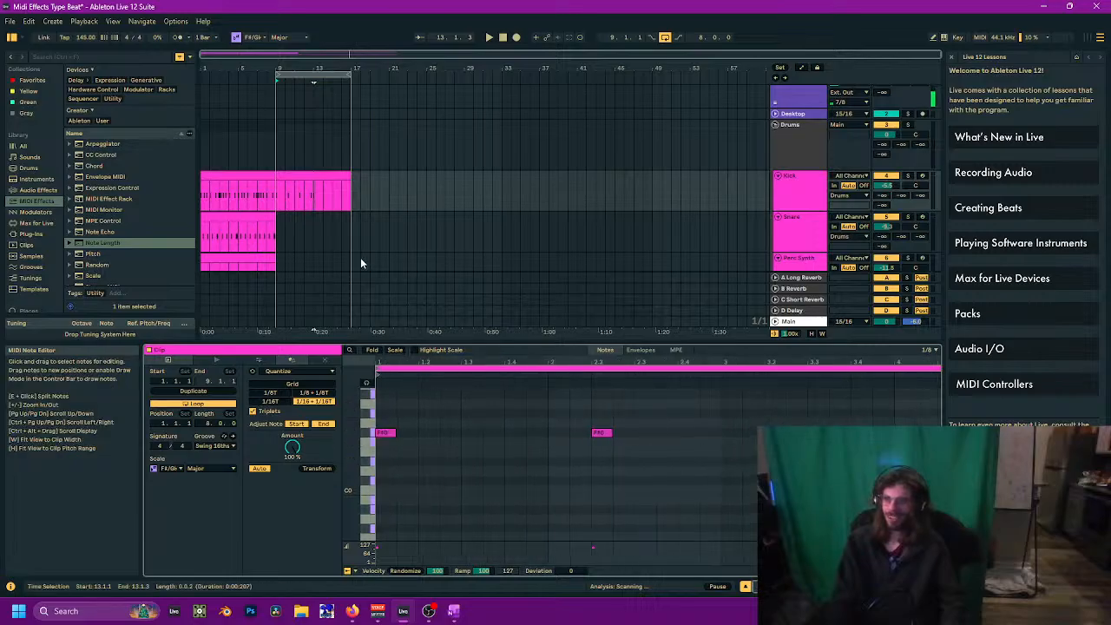
Step: Play back the new Kick clip from bar 9 to check the rhythm of its notes
click(320, 177)
key(space)
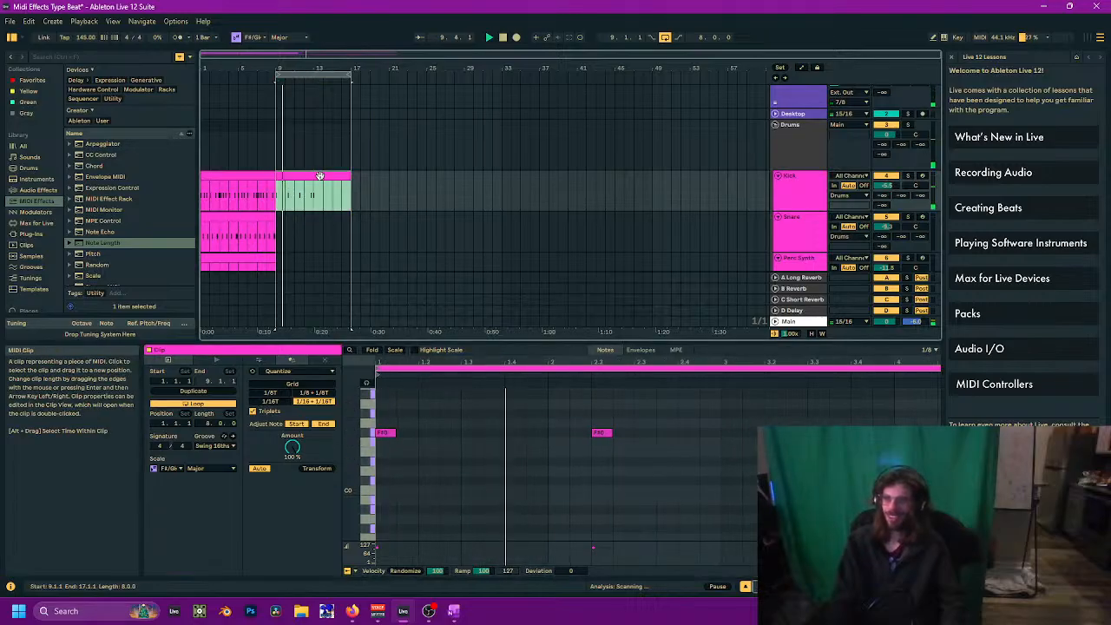
drag(784, 493, 501, 500)
drag(686, 496, 460, 493)
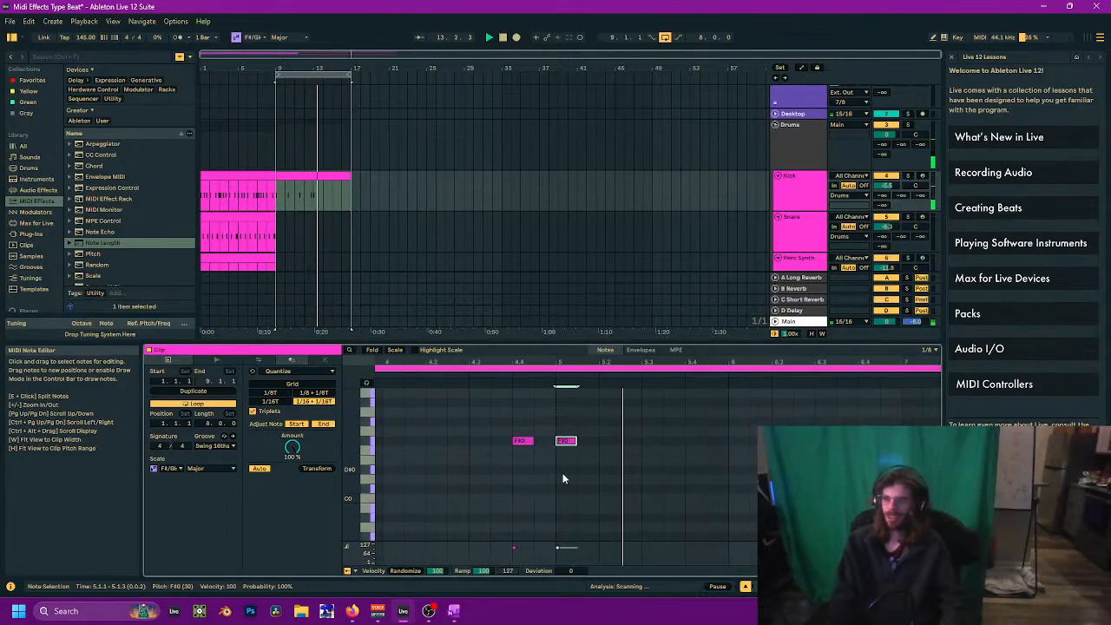
Step: Delete the F#0 kick note at 5.1.1 and duplicate the remaining notes so the copy starts at 5.1.1
key(space)
double_click(565, 440)
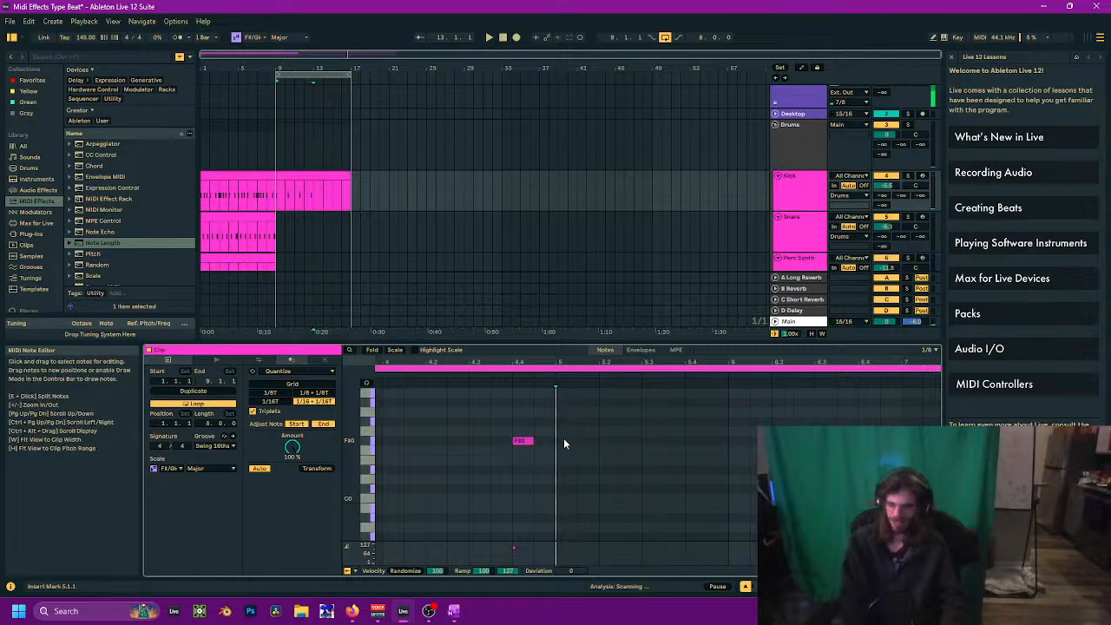
key(ctrl+a)
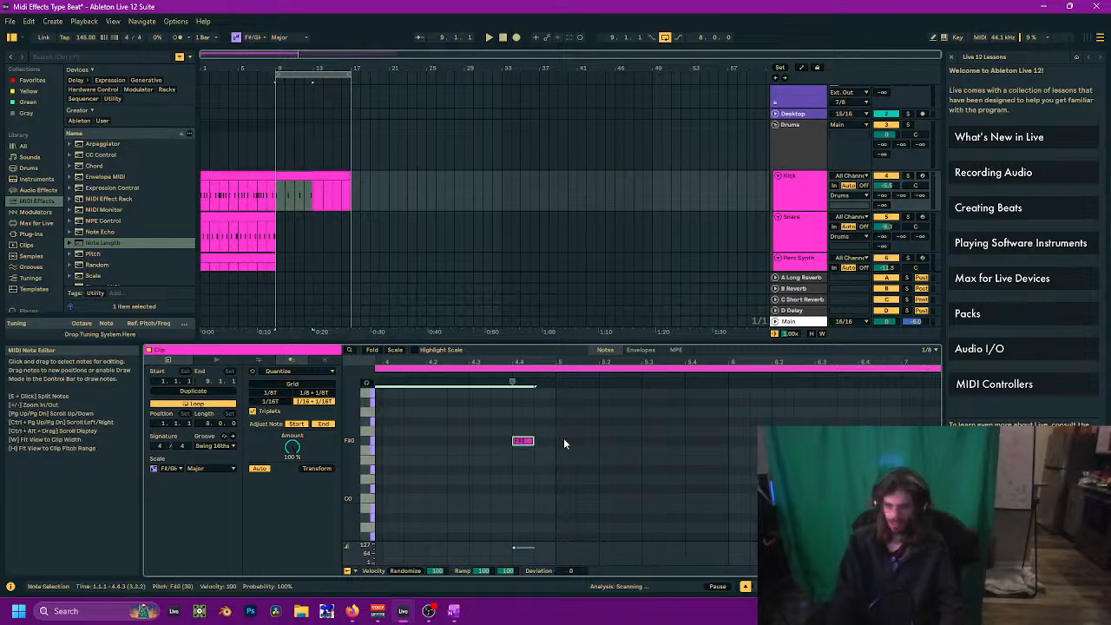
key(ctrl+d)
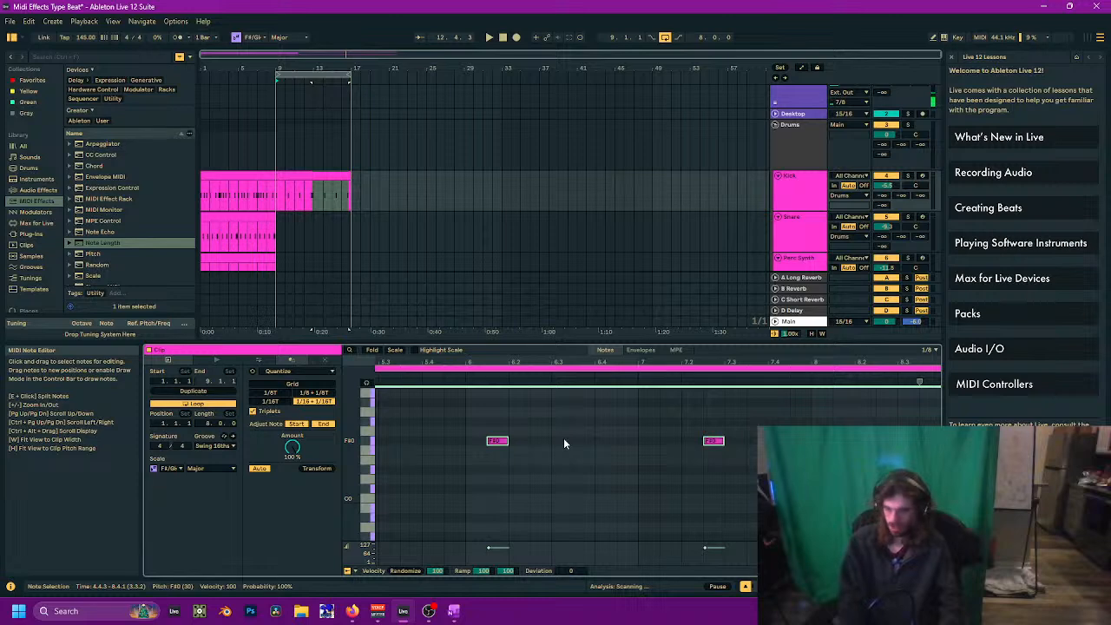
key(space)
key(Right)
drag(410, 412, 791, 417)
drag(627, 431, 705, 442)
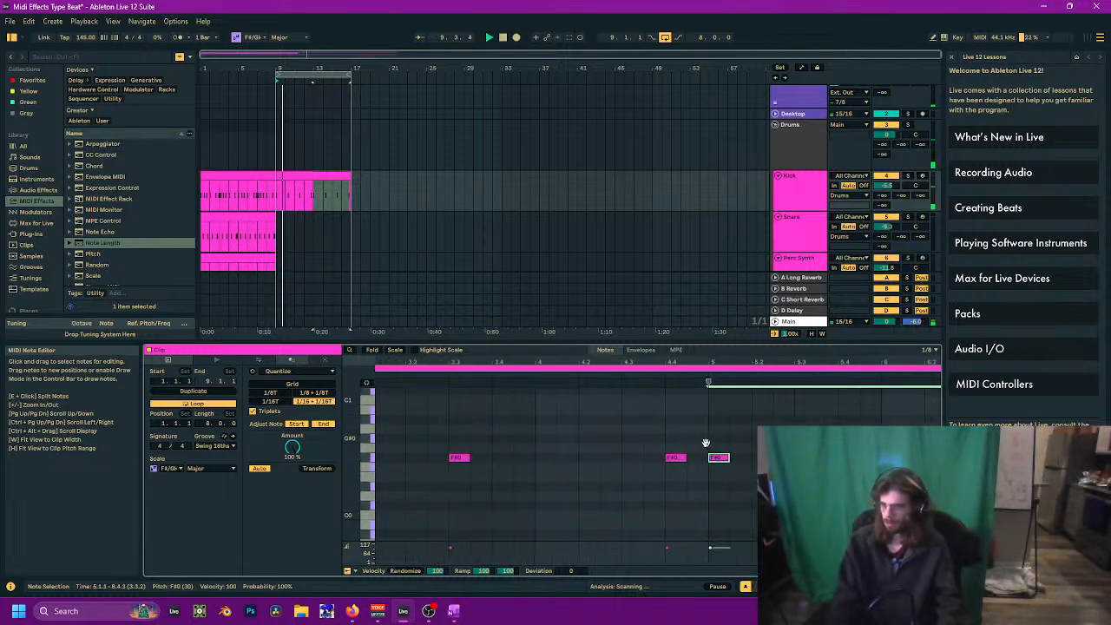
Step: Add an F#0 kick note at 4.4.3, filling the gap between the notes at 4.4.1 and 5.1.1
drag(774, 442, 553, 449)
drag(696, 451, 777, 445)
double_click(606, 449)
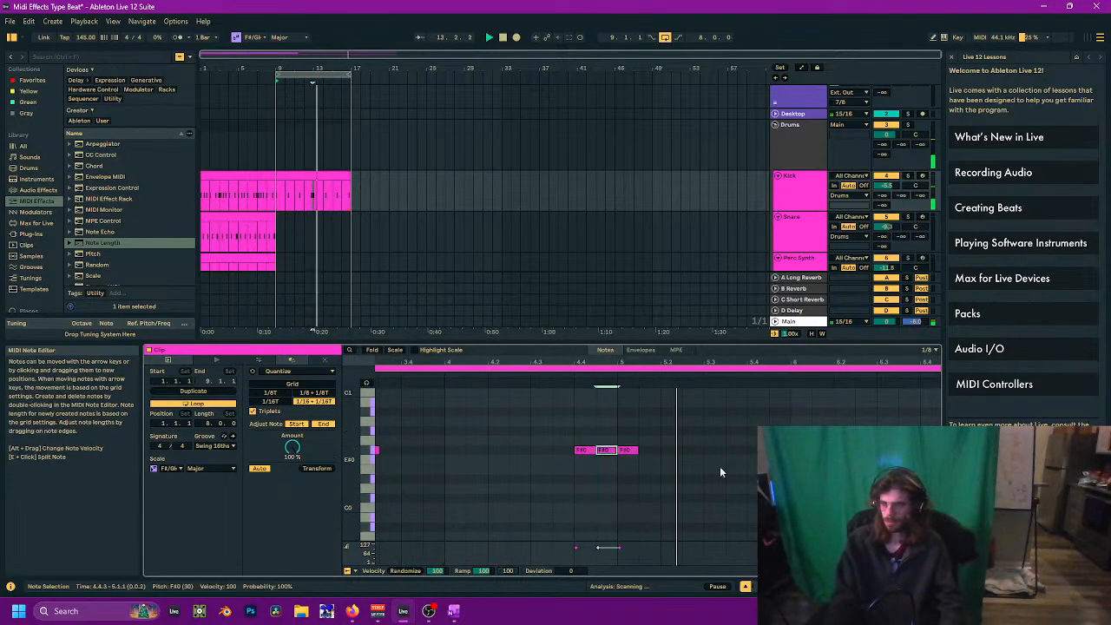
drag(682, 468, 614, 473)
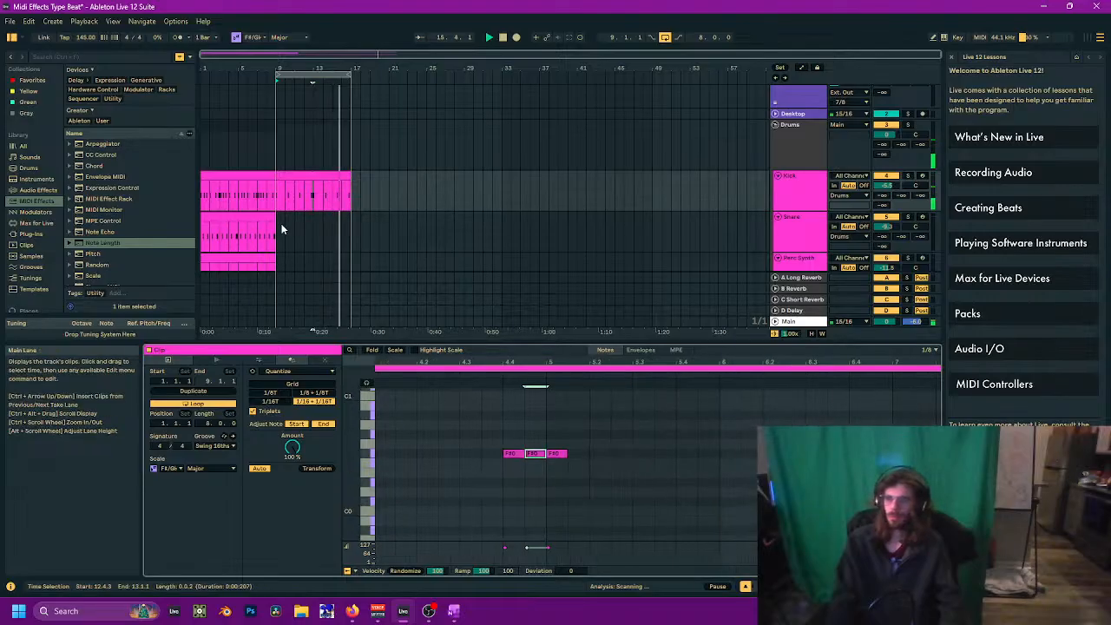
Step: Insert an empty MIDI clip on the Snare track from bar 9 to bar 17 and set its grid to 1/8
drag(280, 227, 349, 232)
key(ctrl+shift+m)
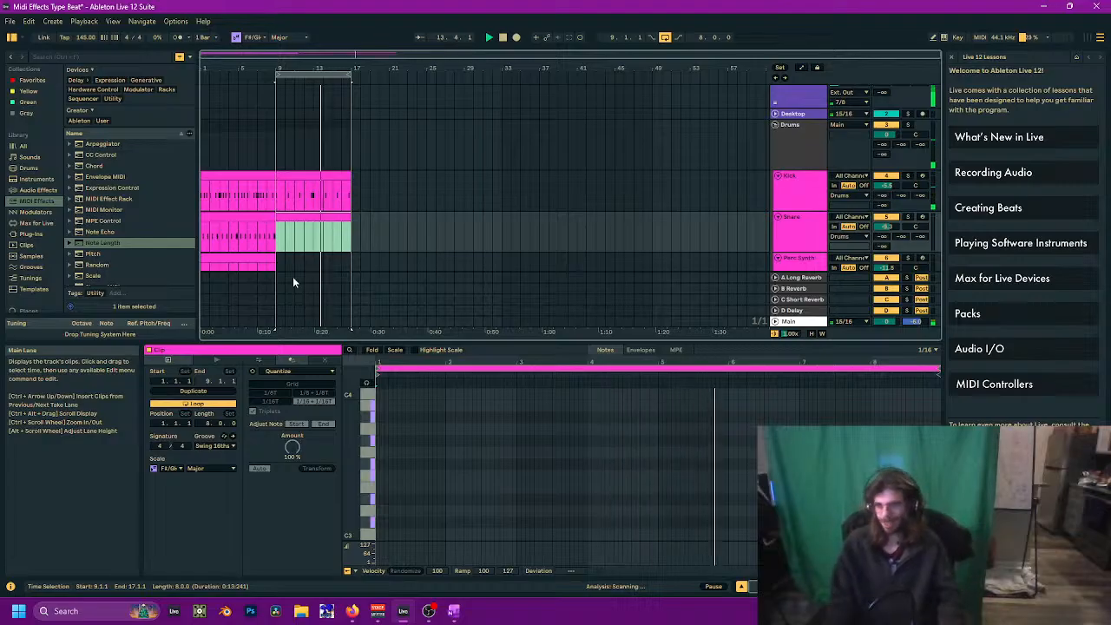
right_click(479, 427)
click(528, 357)
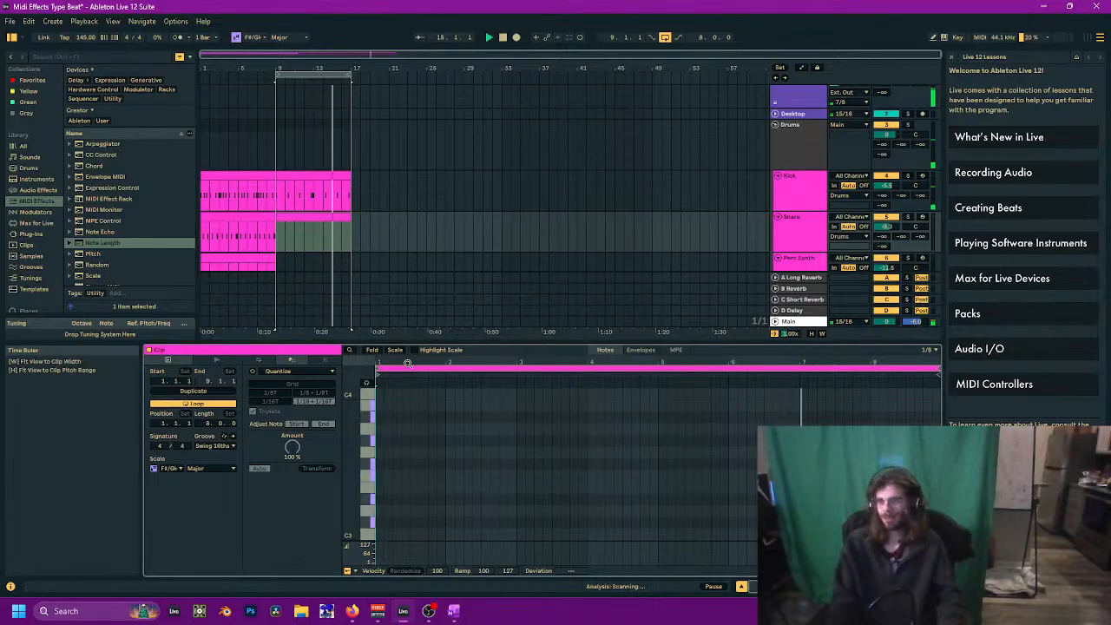
Step: Check the first Snare clip's pitch and place C#4 notes at 1.3.1, 2.3.1, 3.3.1 and 4.3.1 in the new clip
click(230, 227)
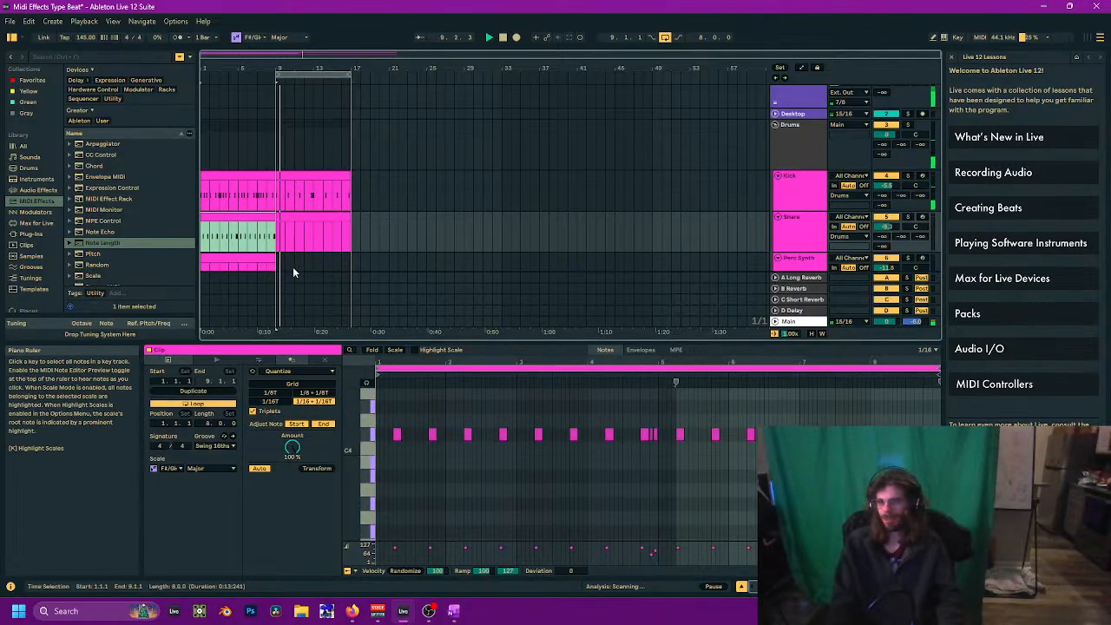
click(293, 265)
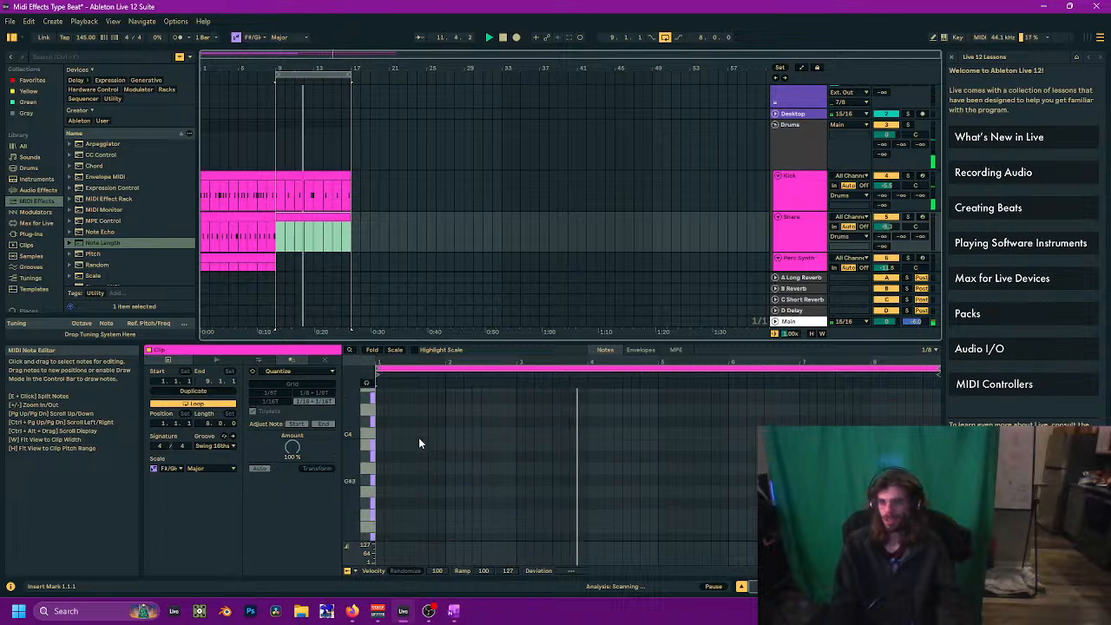
click(413, 422)
double_click(413, 421)
right_click(439, 427)
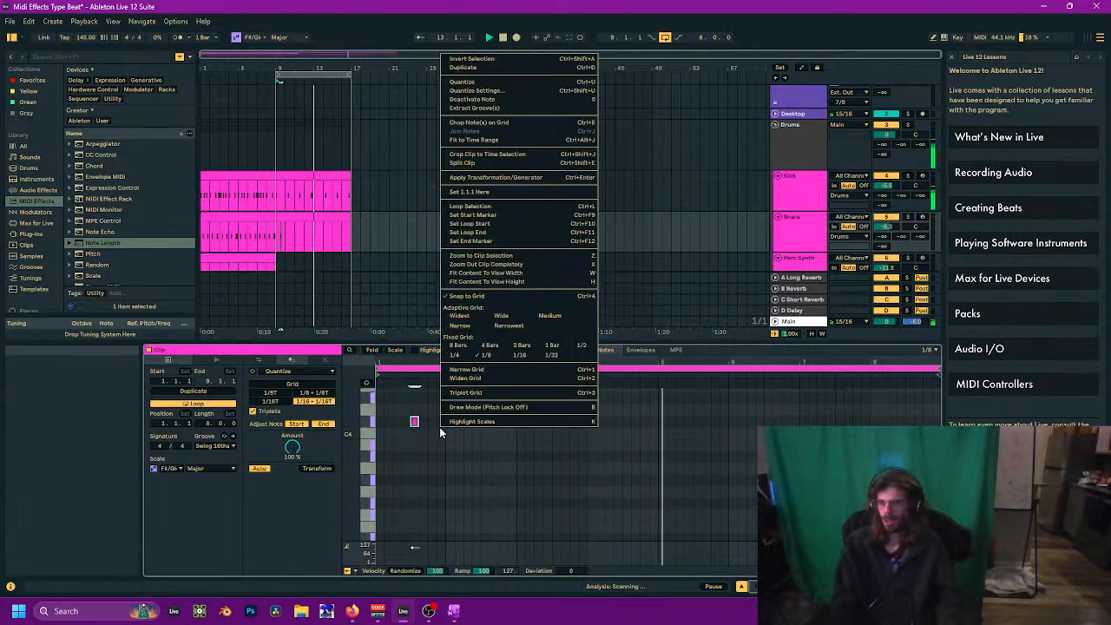
click(424, 437)
drag(428, 361, 428, 390)
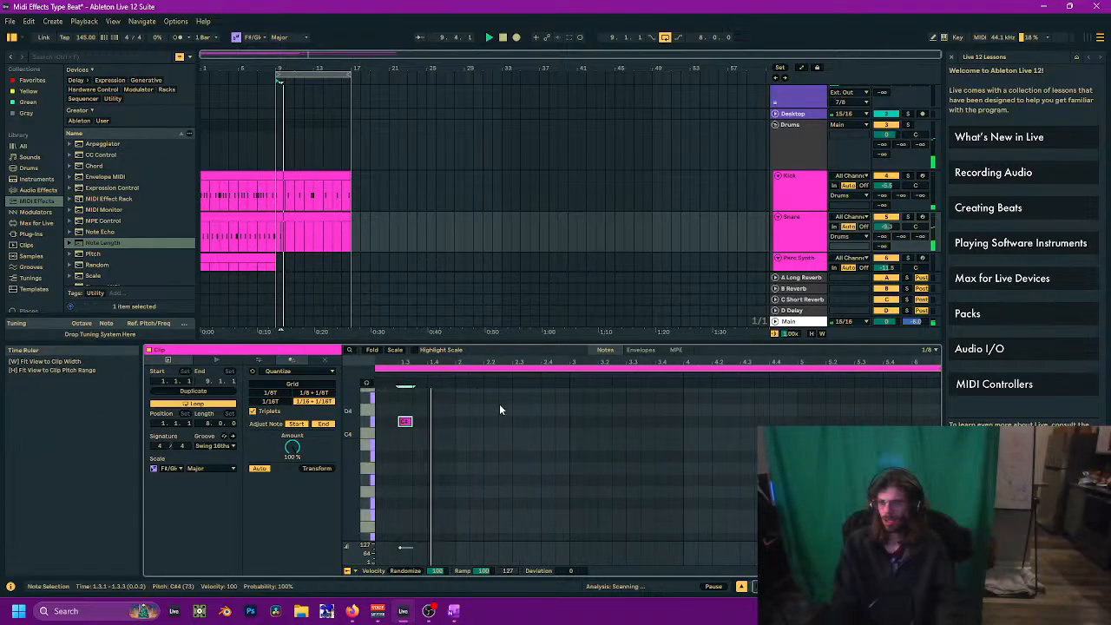
double_click(517, 422)
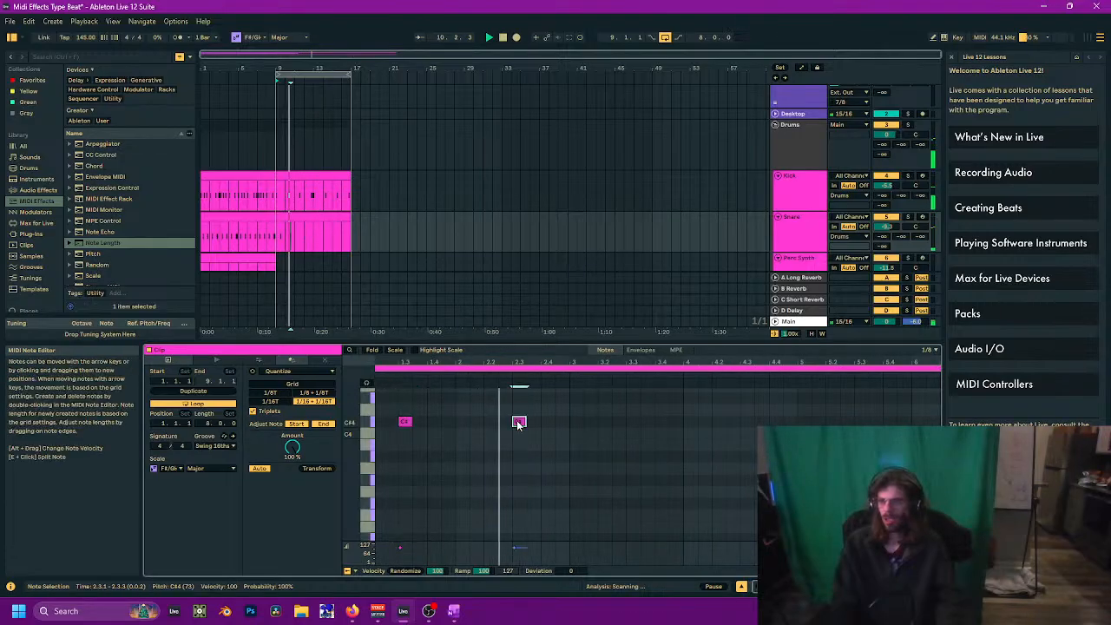
double_click(632, 422)
drag(743, 424, 632, 444)
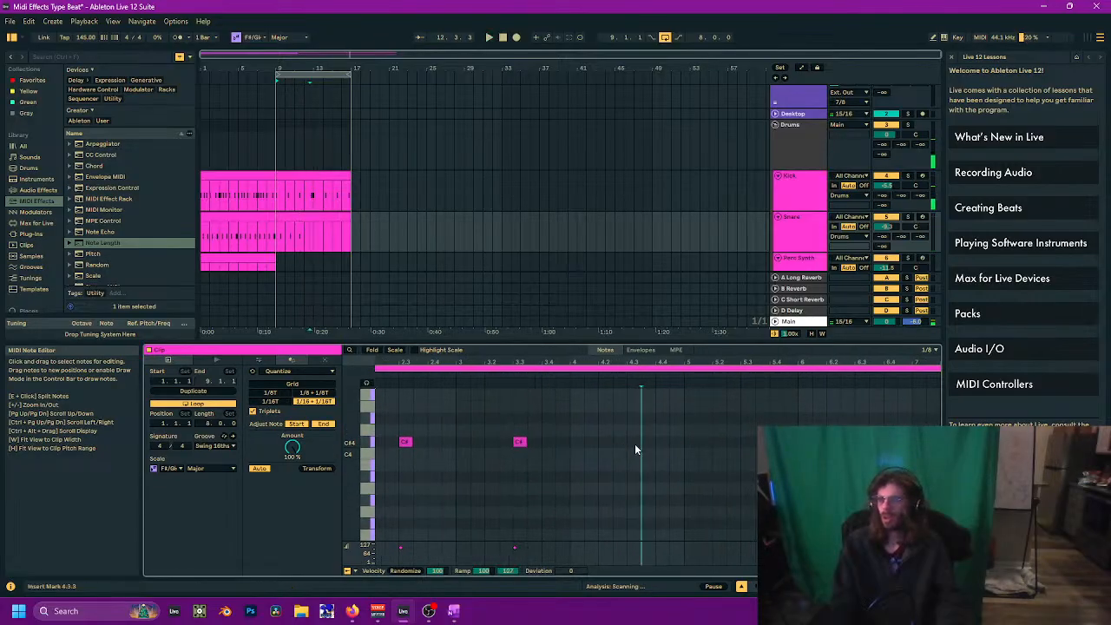
double_click(634, 442)
drag(554, 441, 605, 458)
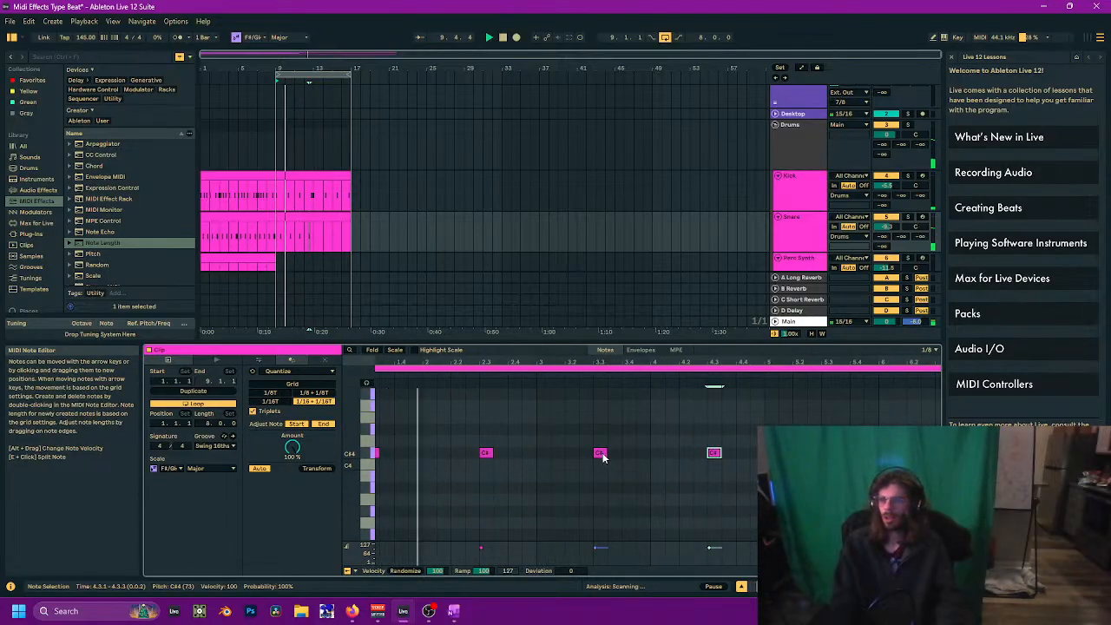
Step: Replace the bar 3 snare note with a C#4 note one eighth long at 3.4.1
double_click(600, 452)
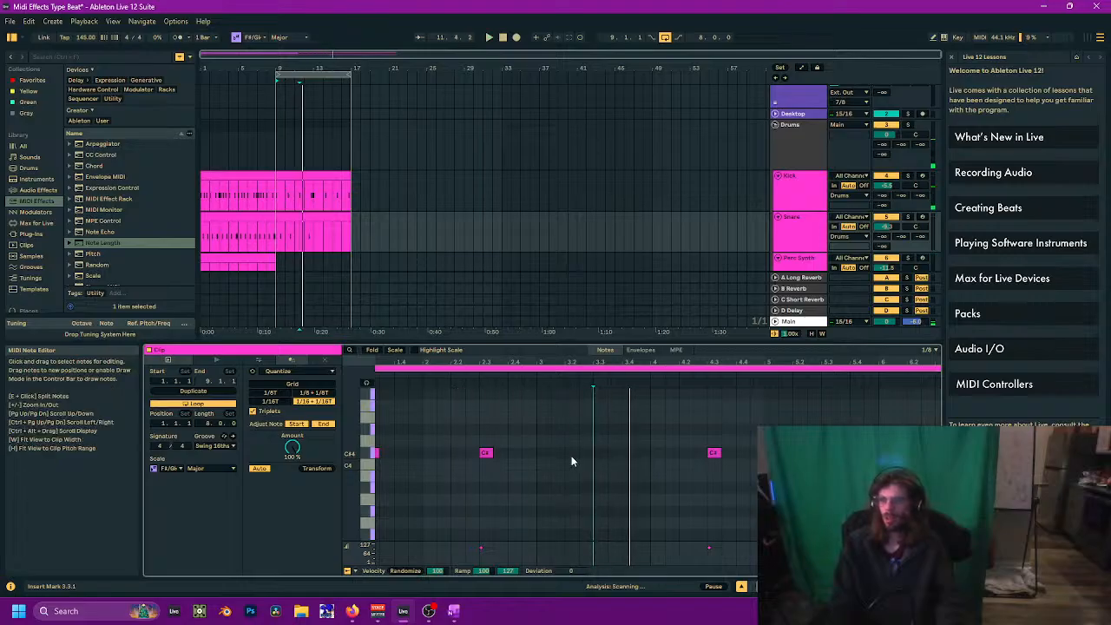
double_click(611, 452)
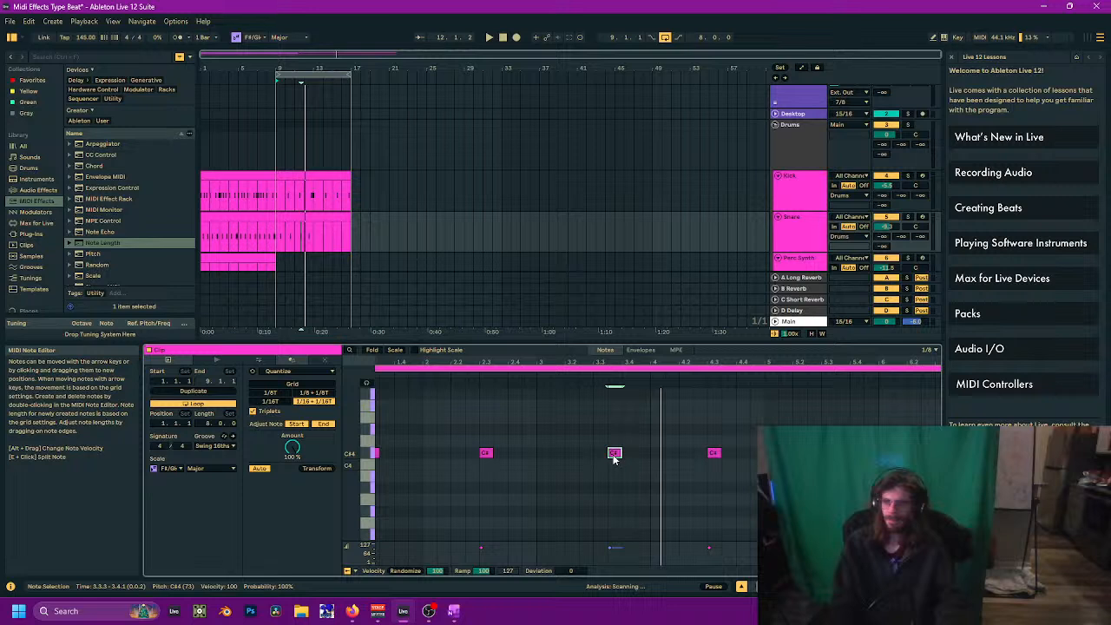
drag(614, 458, 635, 462)
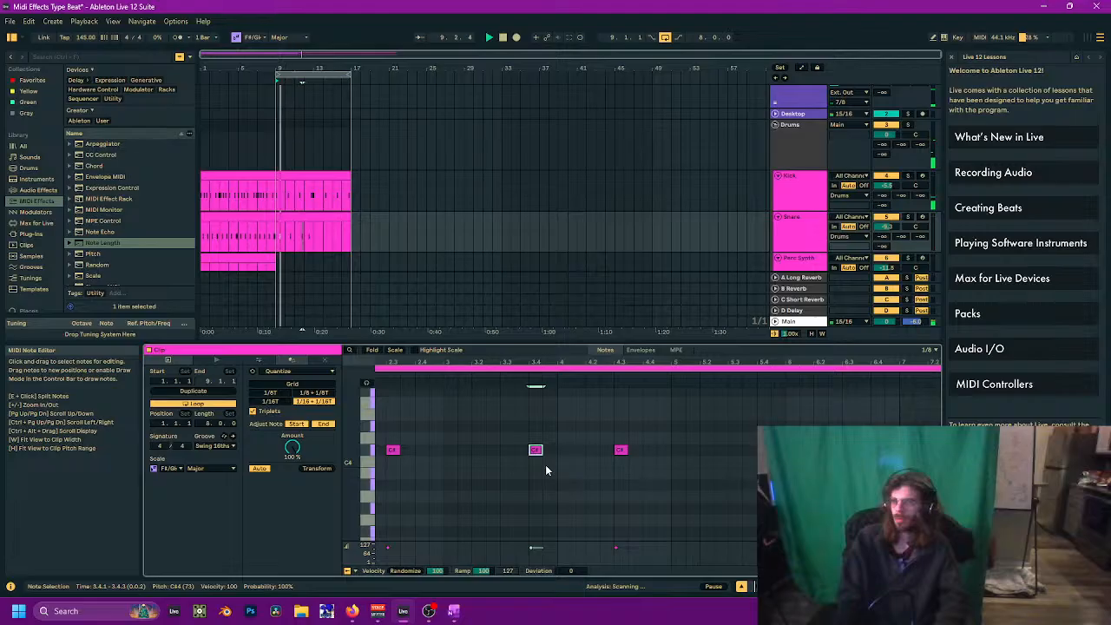
Step: Duplicate all the snare notes and shift the copy so it starts at 5.3.1
click(658, 434)
drag(646, 437, 639, 436)
key(ctrl+a)
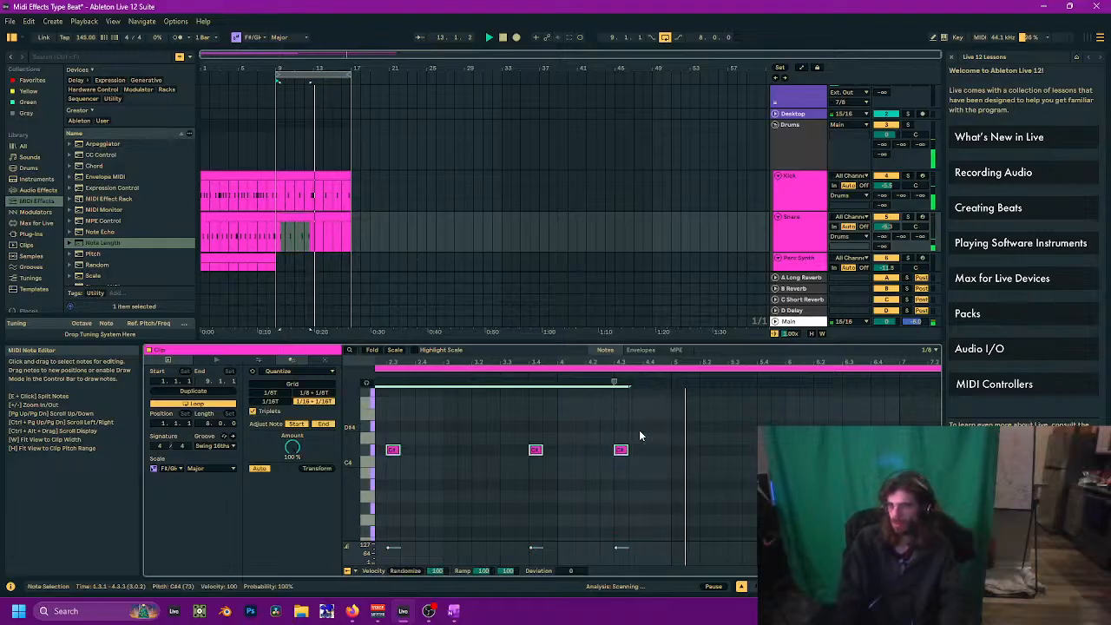
key(ctrl+d)
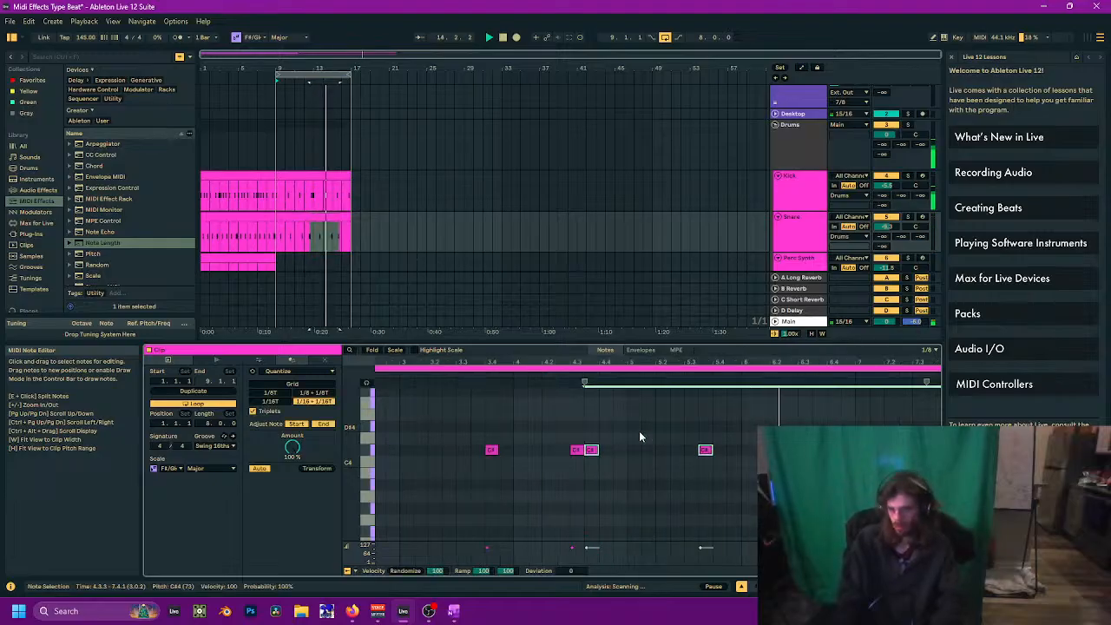
key(Right)
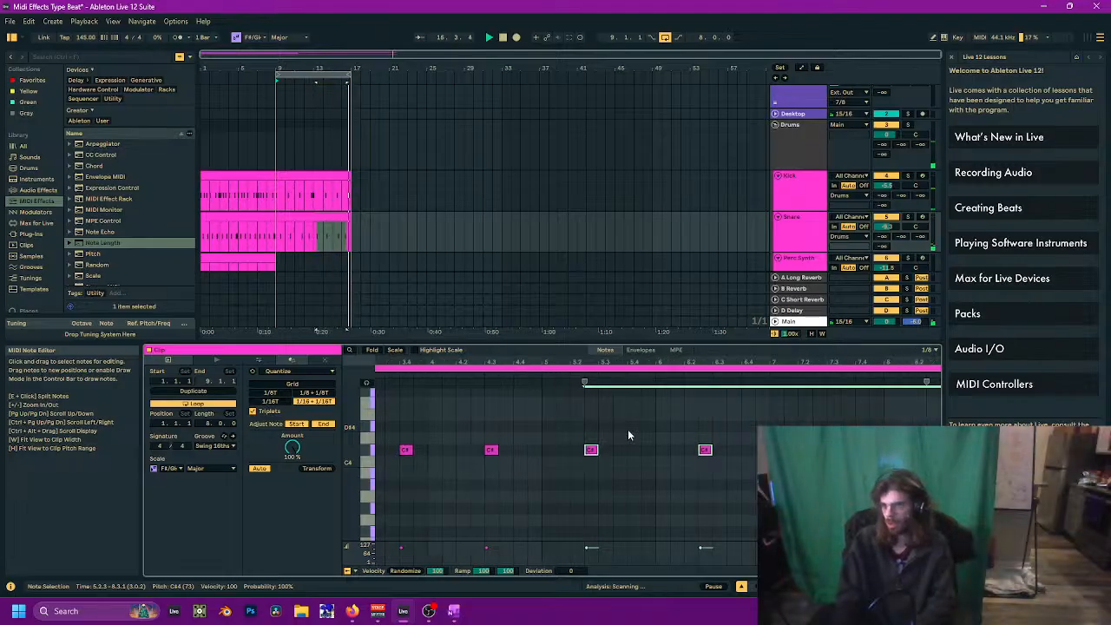
key(Right)
key(Right)
drag(628, 431, 427, 457)
drag(701, 444, 429, 463)
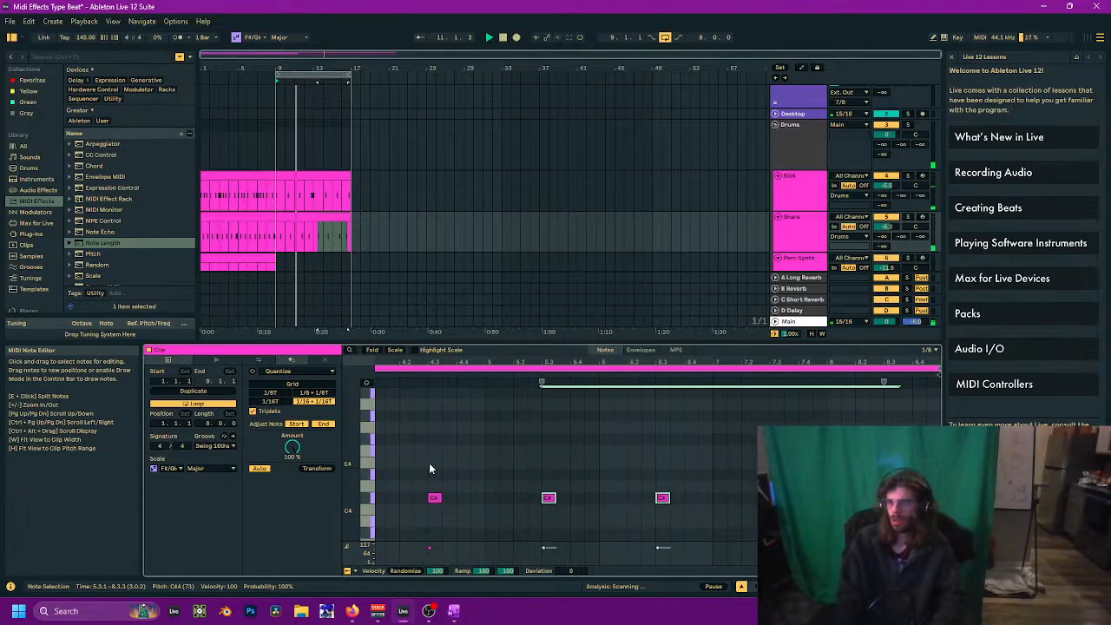
Step: Play back the second half of the new Snare clip from several points to check its rhythm
key(space)
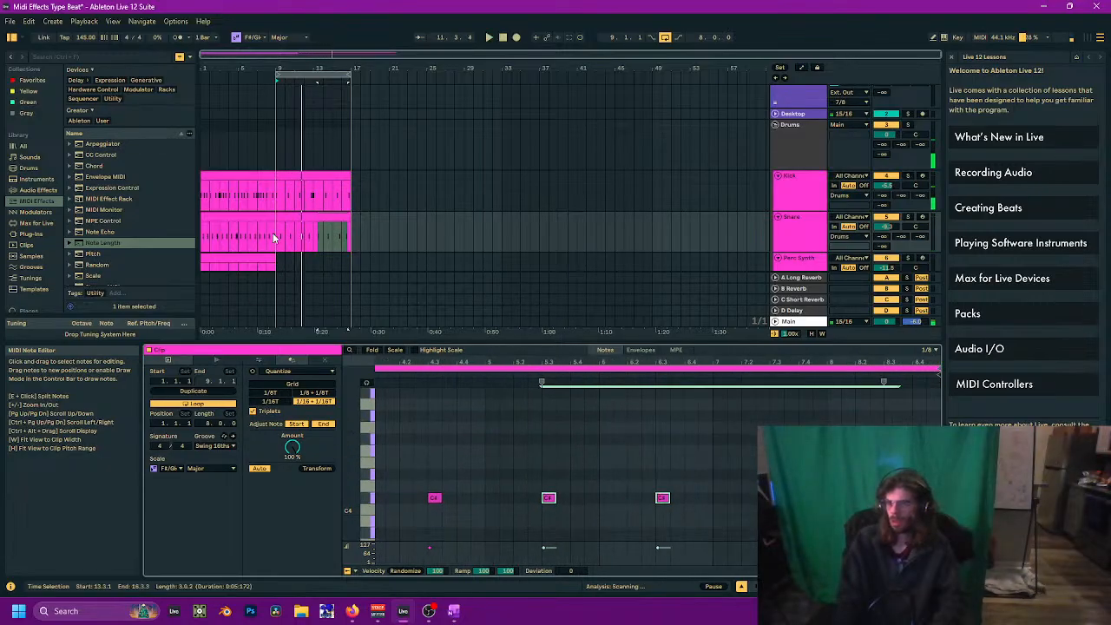
click(334, 232)
key(space)
key(space)
click(333, 232)
key(space)
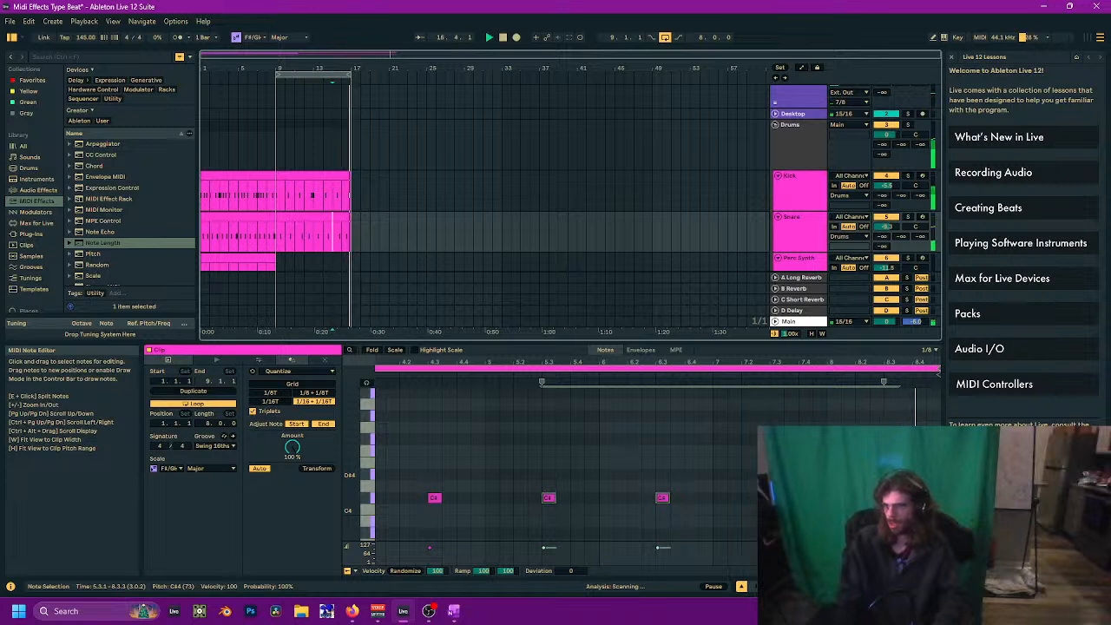
click(321, 237)
key(space)
drag(525, 438, 465, 410)
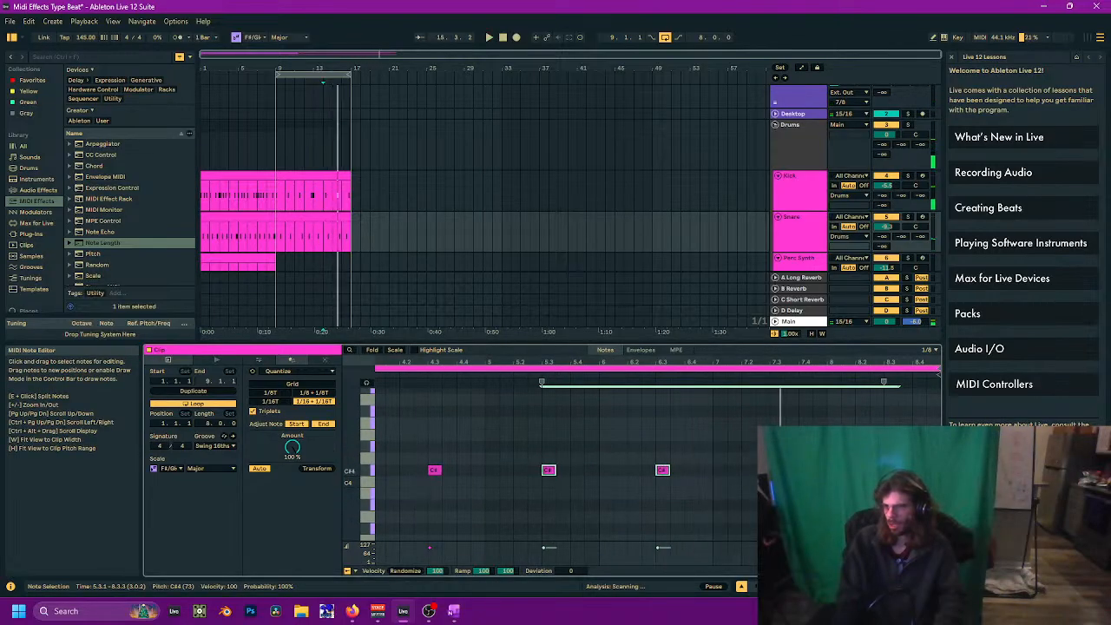
Step: Shift the bar 7 C#4 snare note one eighth later to 7.4.3
drag(662, 470, 649, 471)
key(Right)
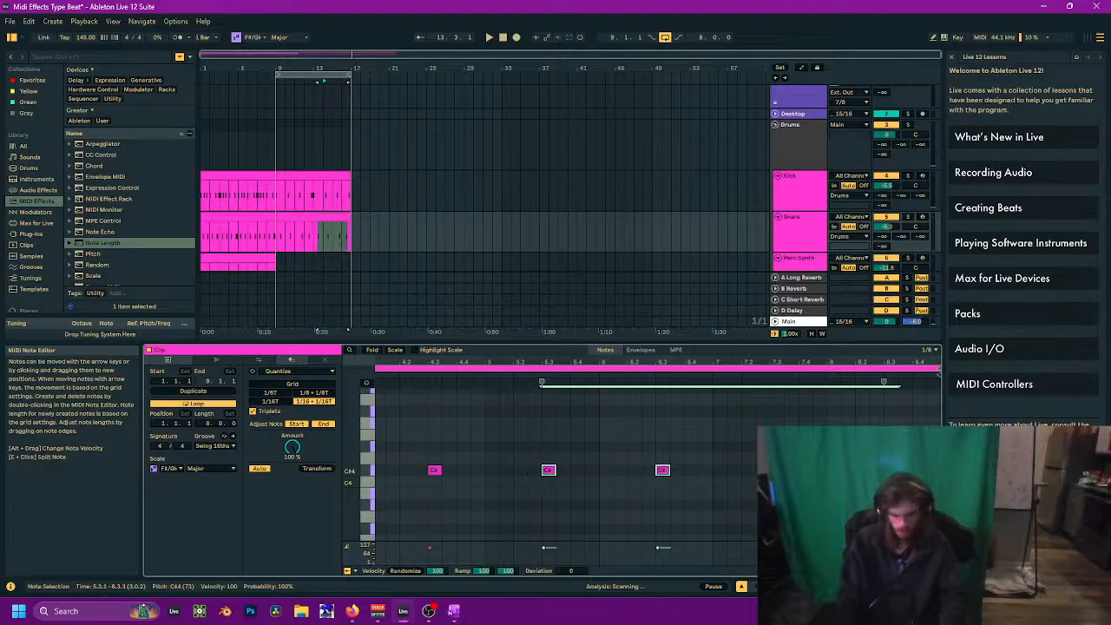
click(785, 477)
click(804, 470)
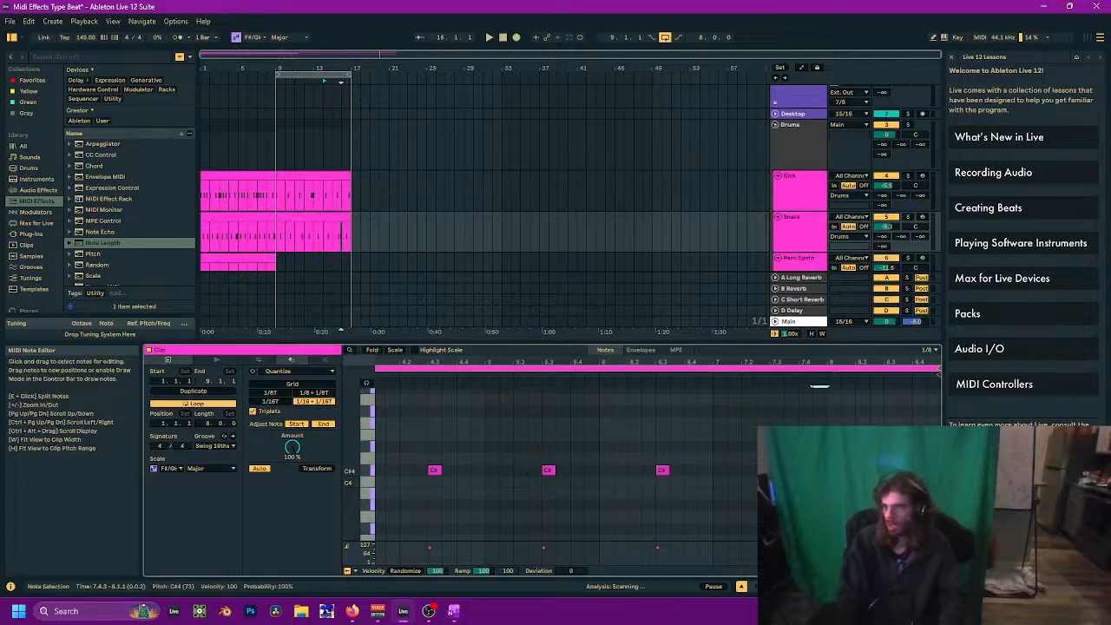
Step: Play the new kick and snare section and add F#0 kick notes at 7.4.1 and 8.1.1 in the Kick clip
click(314, 192)
key(space)
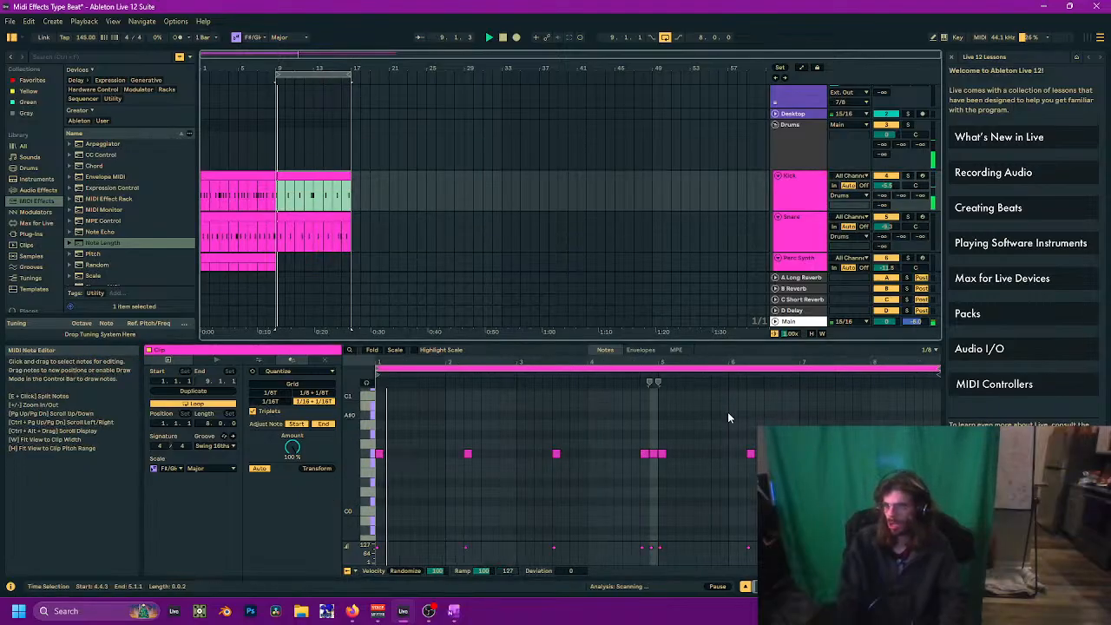
click(327, 236)
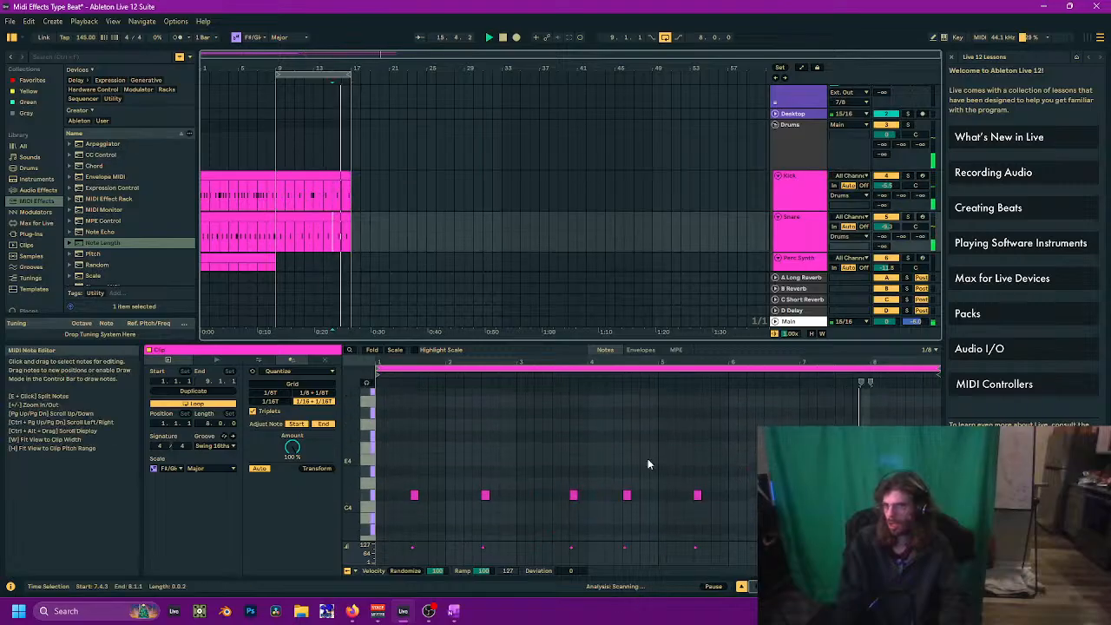
click(303, 197)
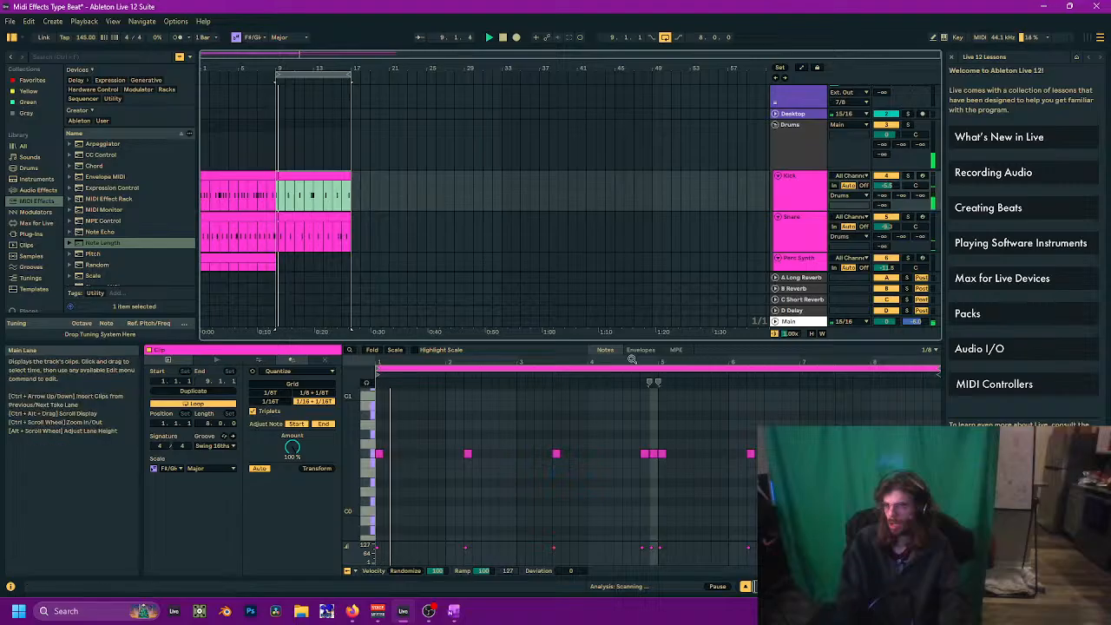
click(321, 198)
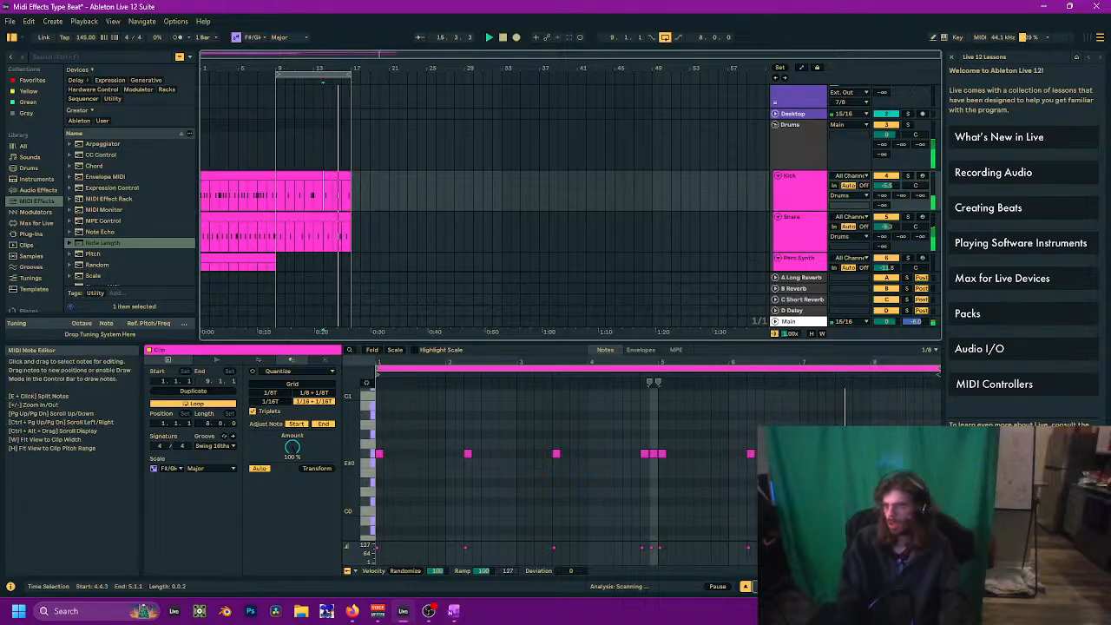
double_click(857, 452)
key(space)
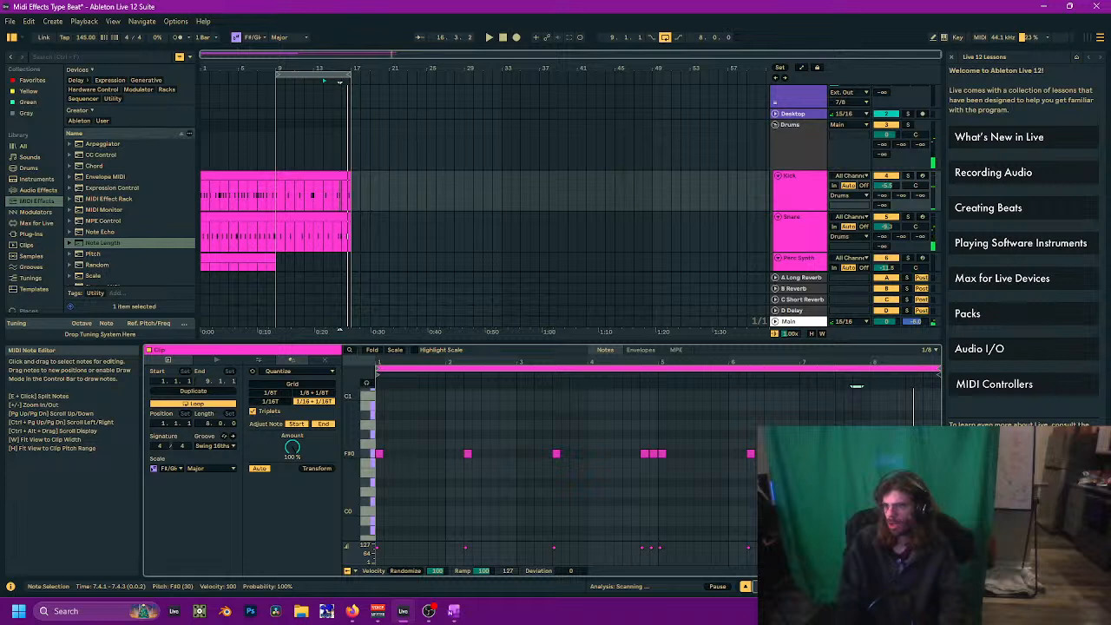
double_click(875, 453)
key(space)
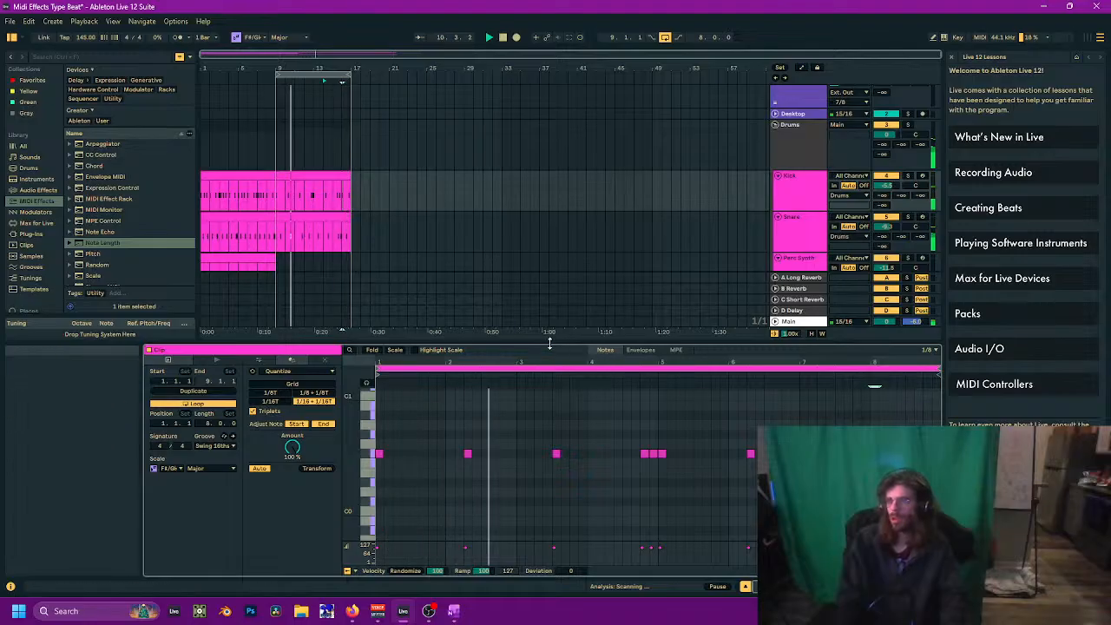
Step: Insert an empty MIDI clip on the Perc Synth track from bar 9 to bar 17, enlarge its note editor and open the grid options
drag(550, 340, 490, 441)
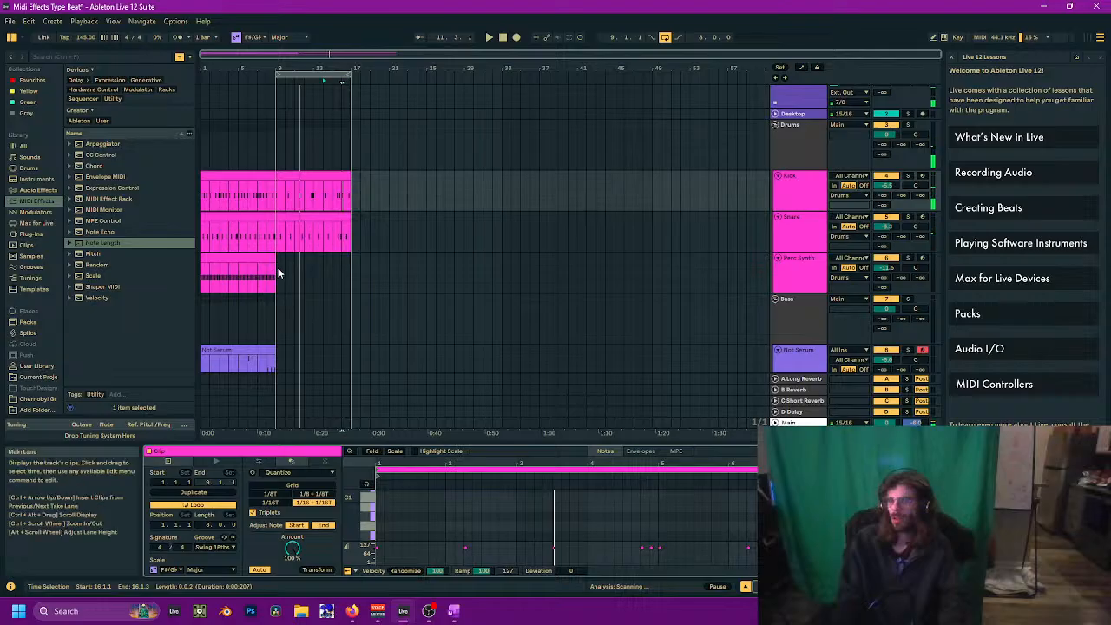
key(space)
drag(278, 273, 355, 279)
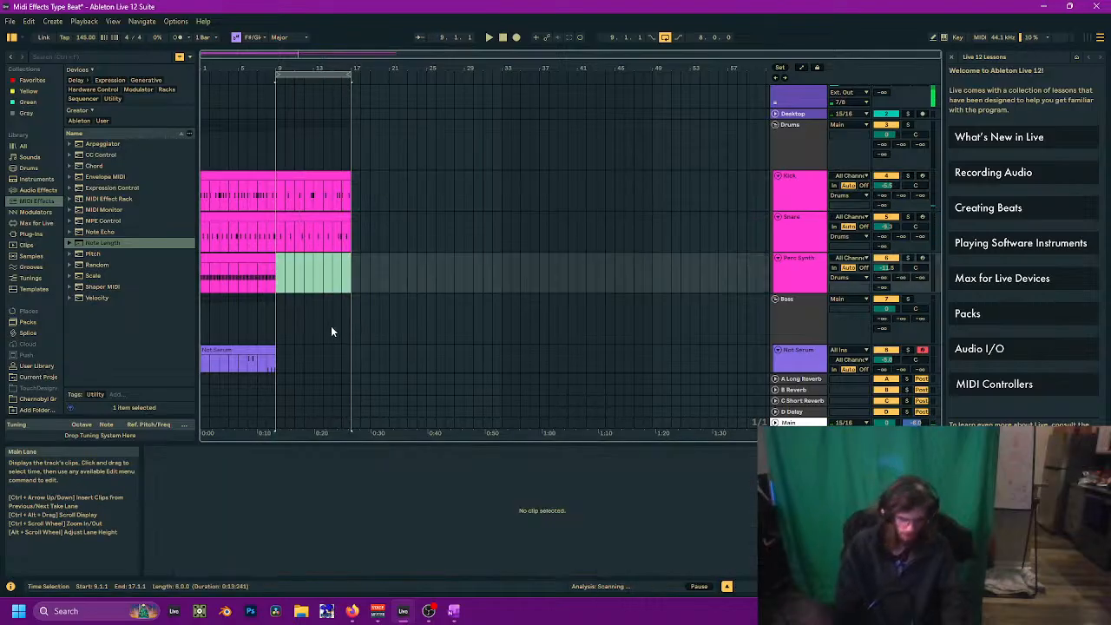
key(ctrl+shift+m)
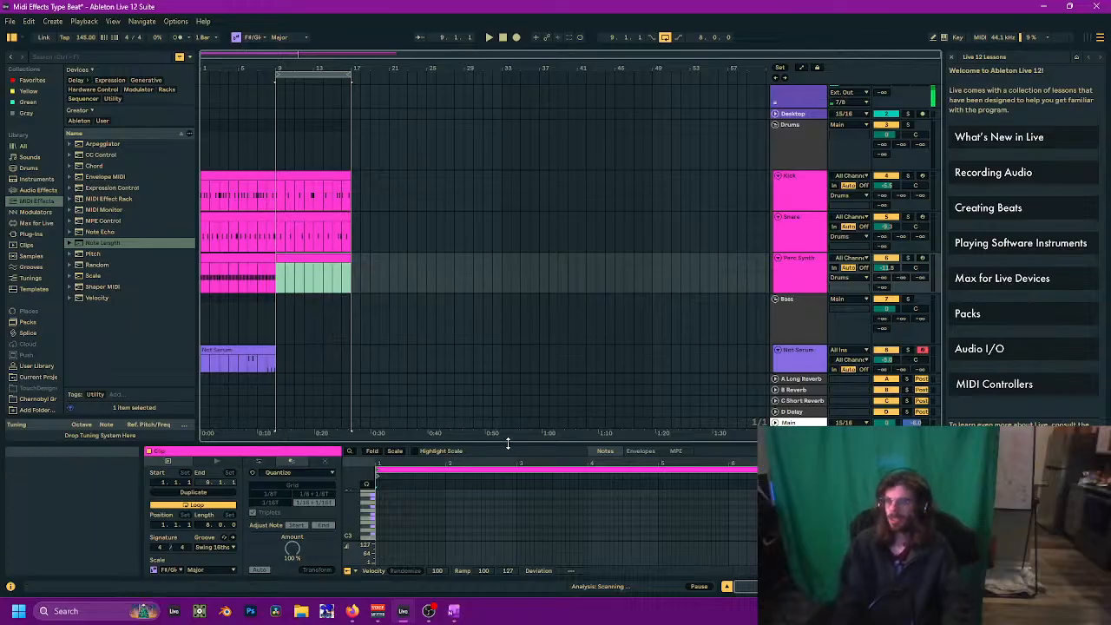
drag(503, 446, 492, 255)
right_click(529, 338)
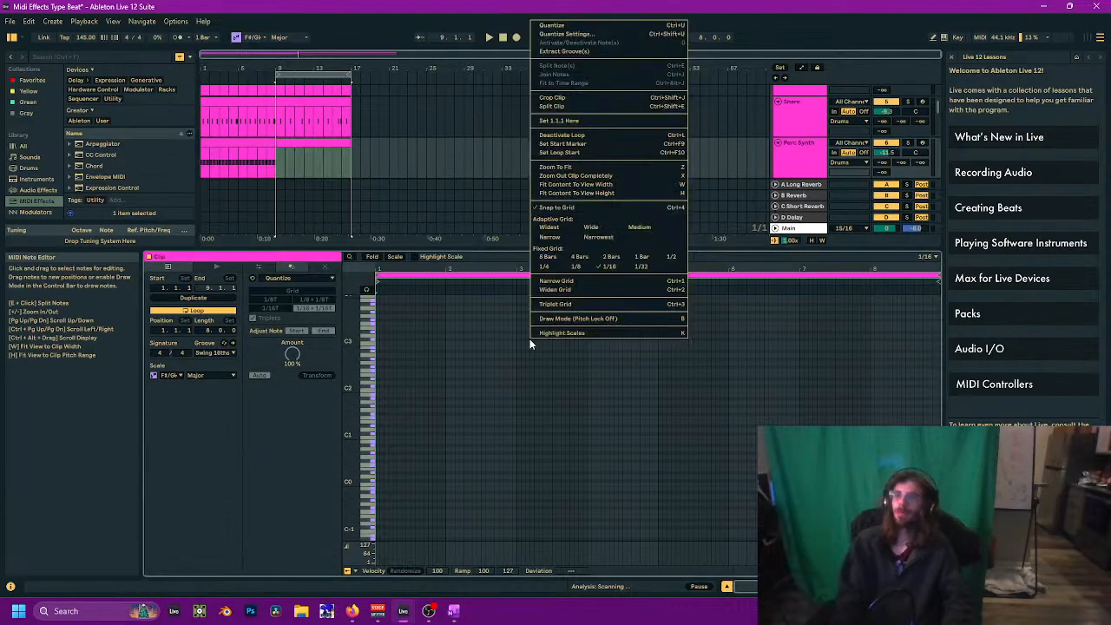
Step: Set the empty second Perc Synth clip's grid to 1/4 triplets and check which pitch the first clip uses
click(544, 265)
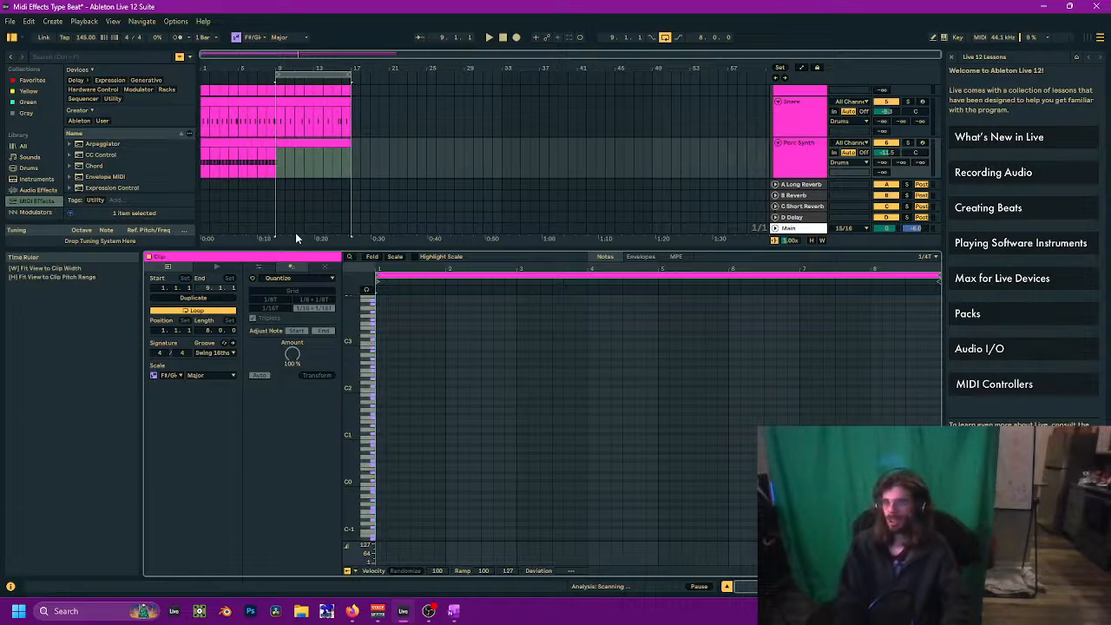
click(238, 142)
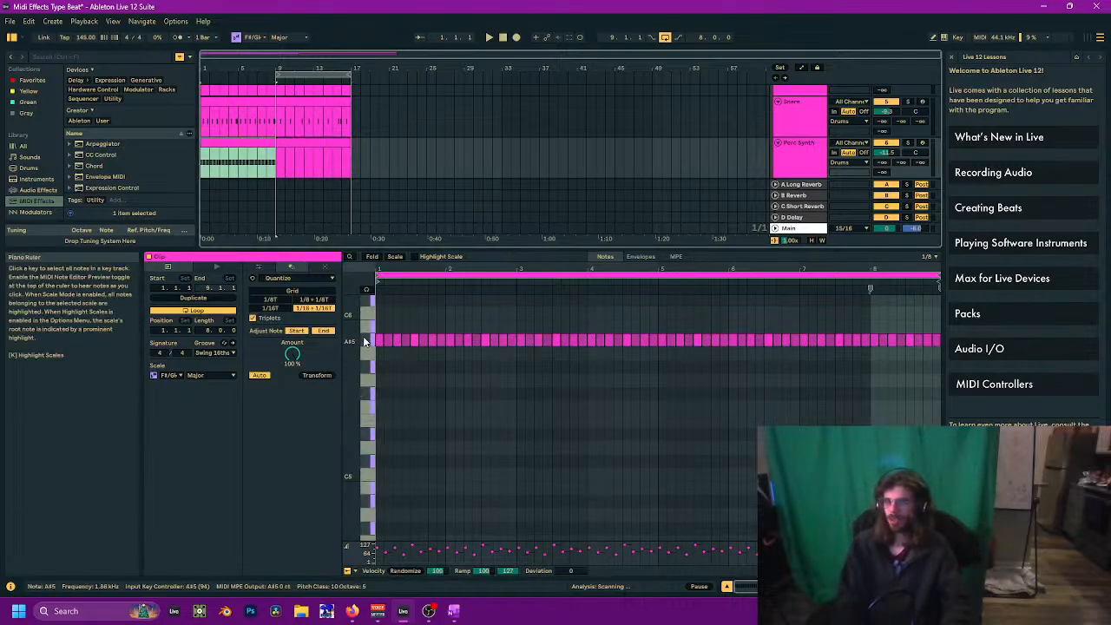
click(301, 146)
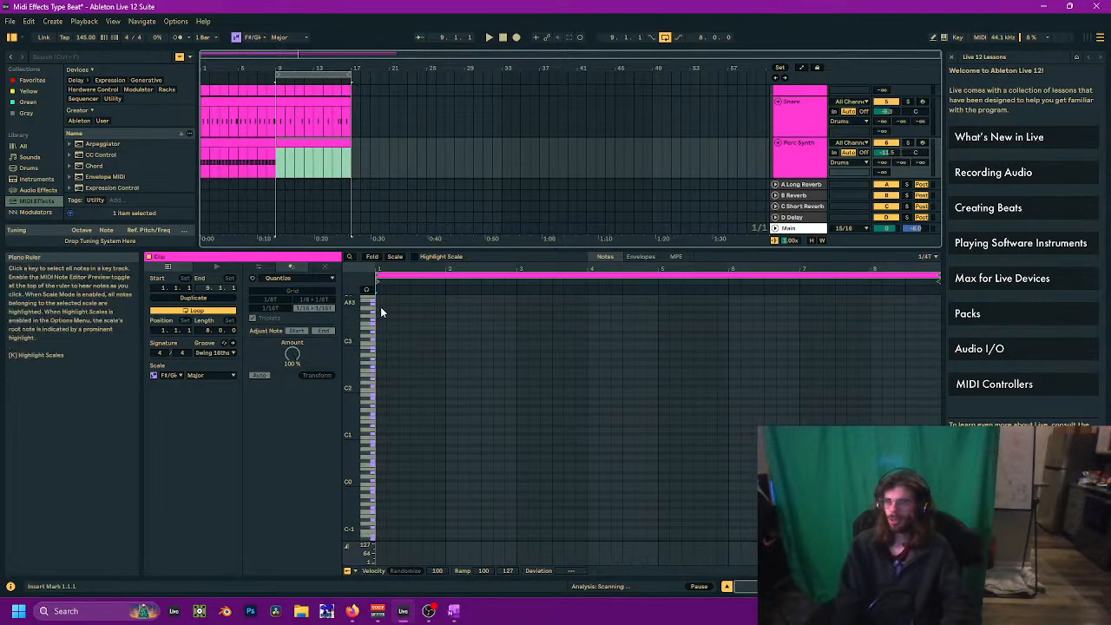
Step: Fill the empty eight-bar Perc Synth clip with consecutive 1/4-triplet notes on A#5, starting at 1.1.1
scroll(438, 480, up, 5)
drag(395, 269, 450, 380)
drag(349, 396, 403, 399)
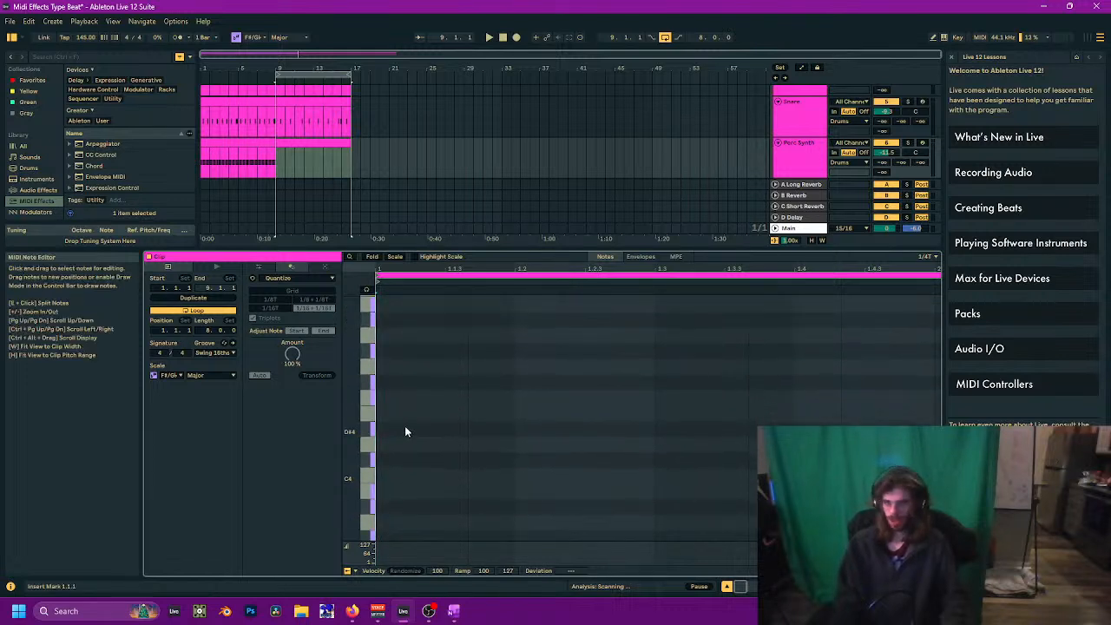
scroll(405, 425, down, 3)
scroll(398, 391, up, 2)
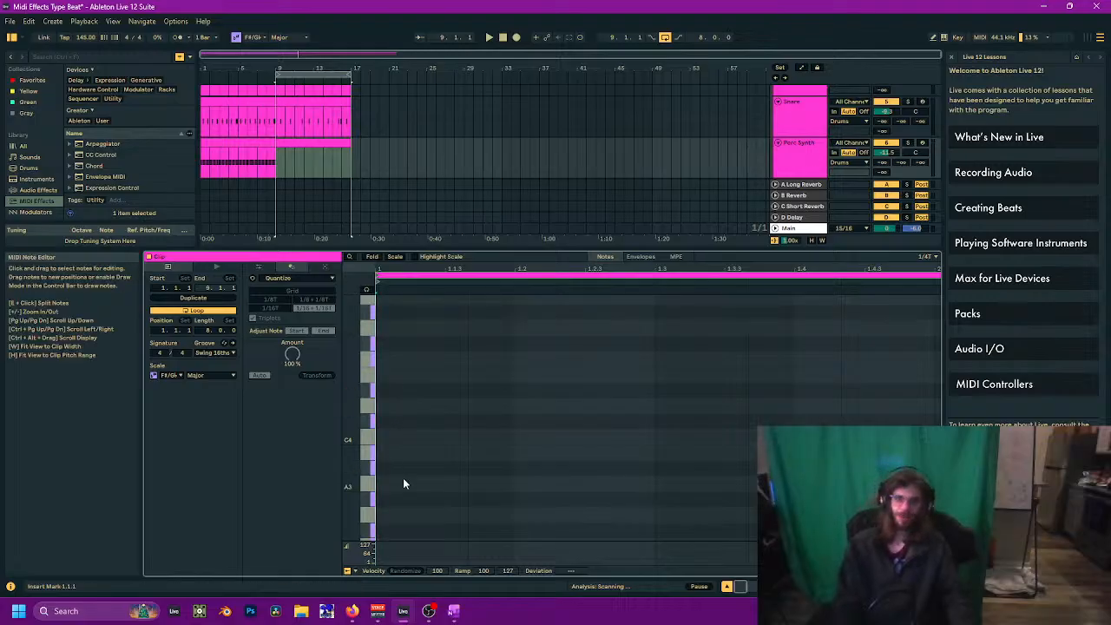
scroll(402, 477, up, 2)
mouse_move(346, 618)
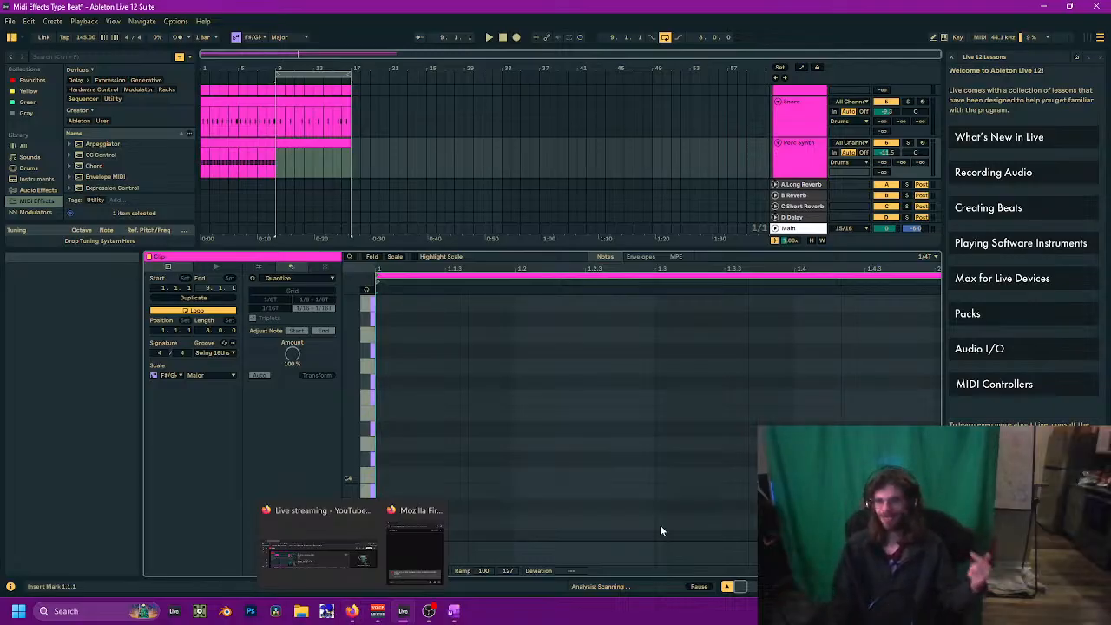
scroll(561, 401, up, 2)
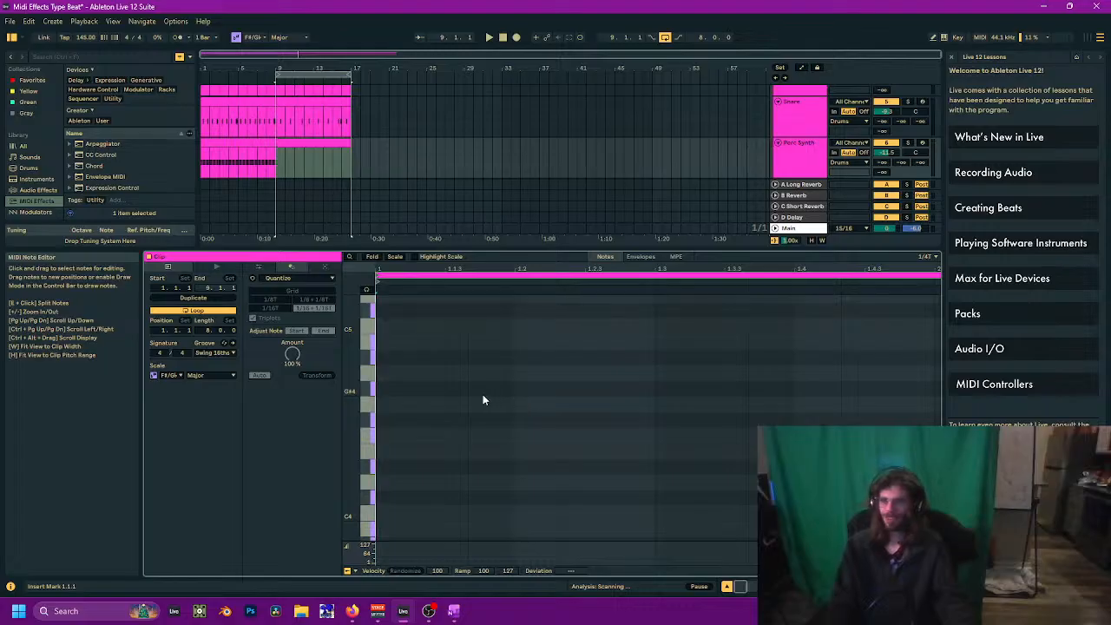
scroll(389, 357, up, 5)
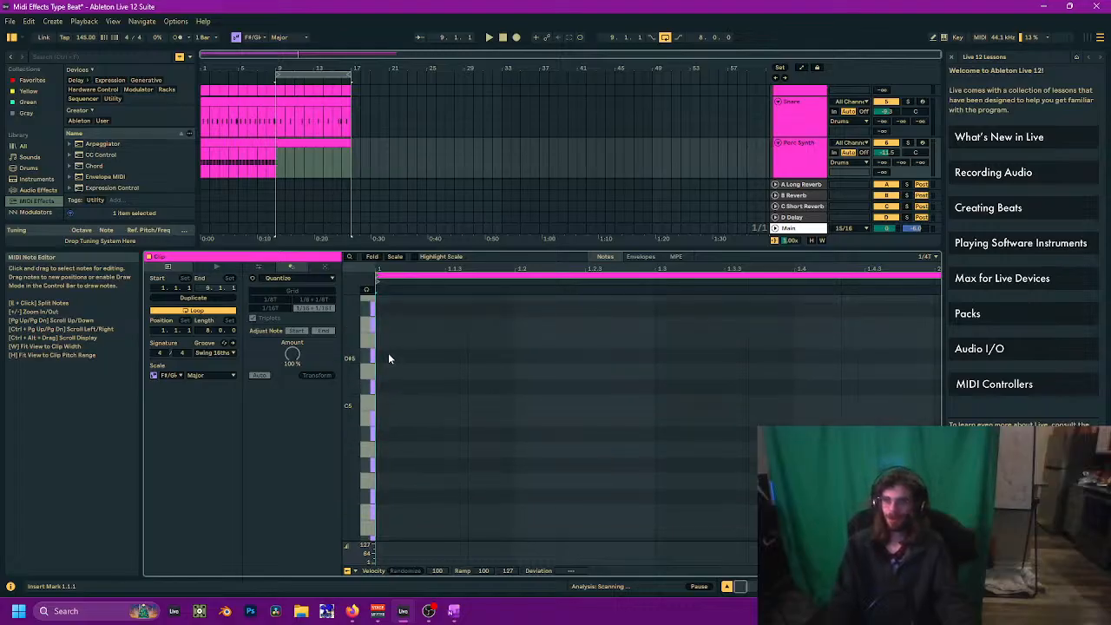
scroll(380, 352, up, 1)
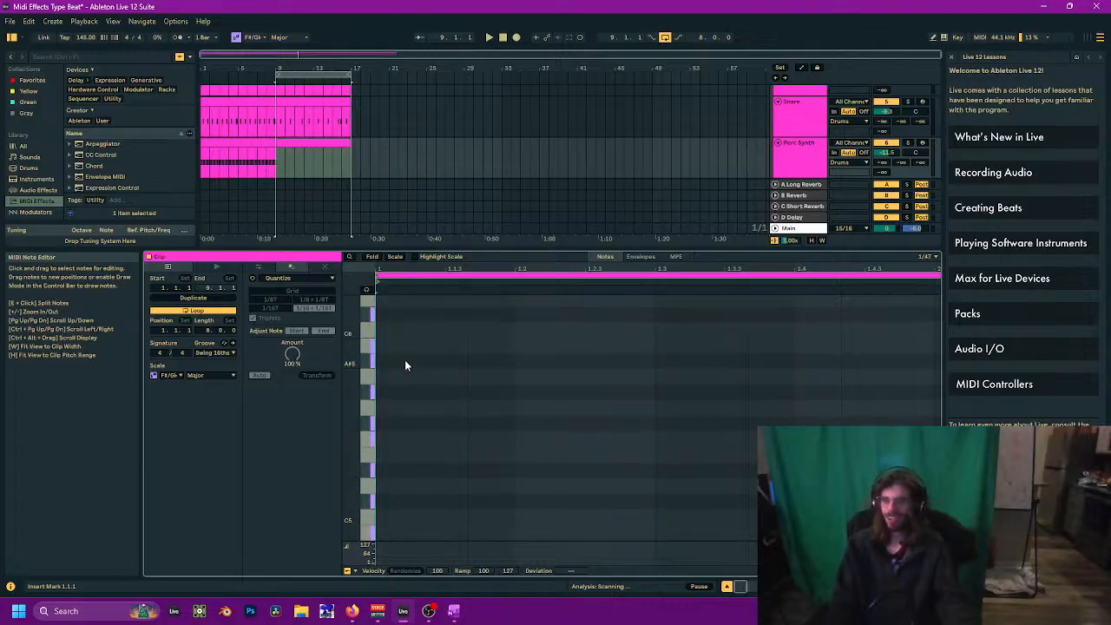
double_click(406, 361)
key(ctrl+d)
key(ctrl+d)
key(ctrl+d)
key(ctrl+d)
key(ctrl+d)
key(ctrl+d)
key(ctrl+d)
key(ctrl+d)
key(ctrl+d)
key(ctrl+d)
key(ctrl+d)
key(ctrl+d)
key(ctrl+d)
key(ctrl+d)
key(ctrl+d)
key(ctrl+d)
key(ctrl+d)
key(ctrl+d)
key(ctrl+d)
key(ctrl+d)
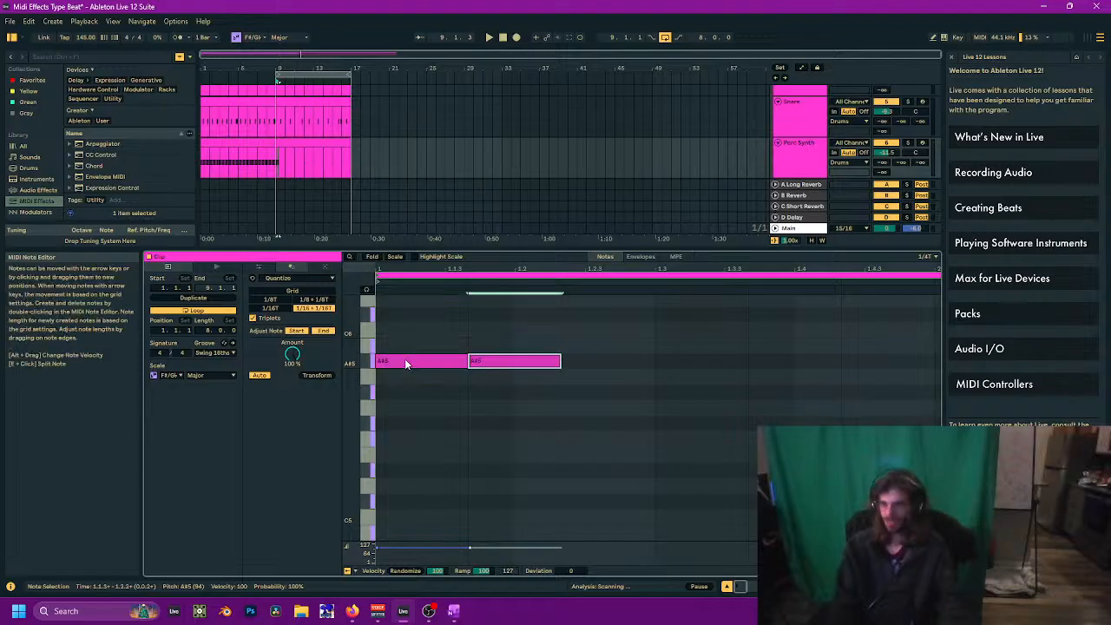
key(w)
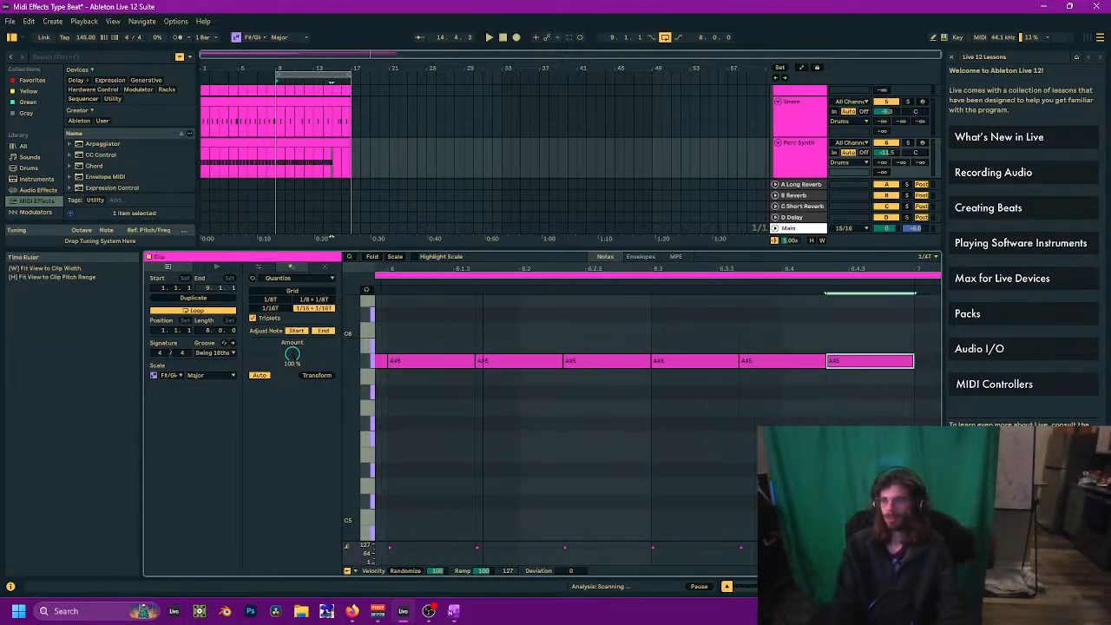
key(ctrl+d)
key(ctrl+d)
key(ctrl+d)
key(ctrl+d)
key(ctrl+d)
key(ctrl+d)
key(ctrl+d)
key(ctrl+d)
key(ctrl+d)
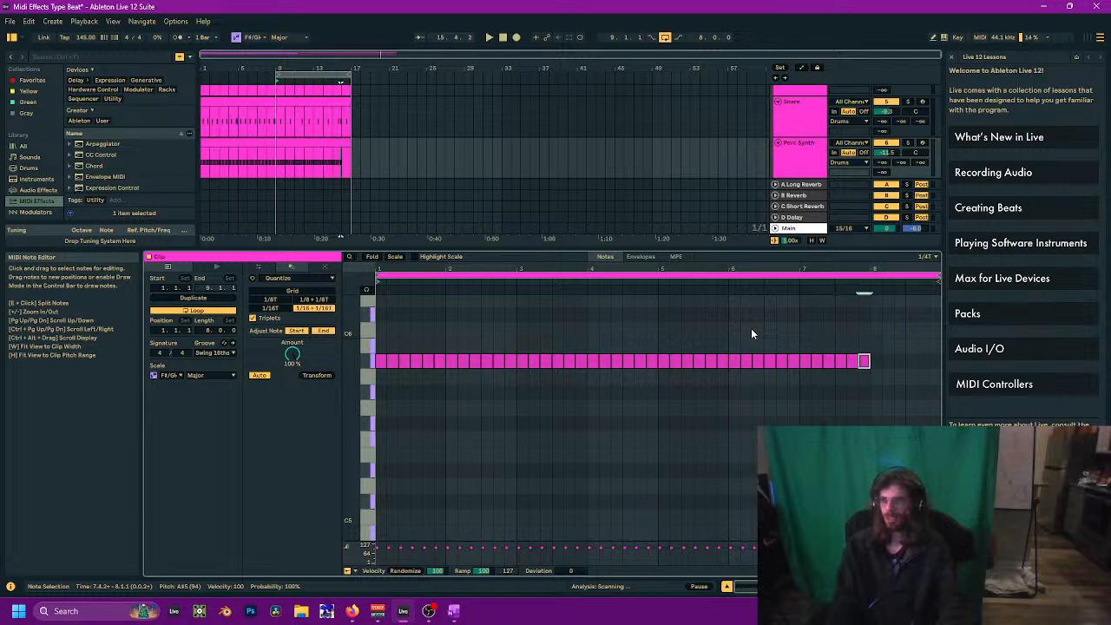
Step: Play back the triplet pattern and delete the A#5 notes in the second half of bar 2
key(space)
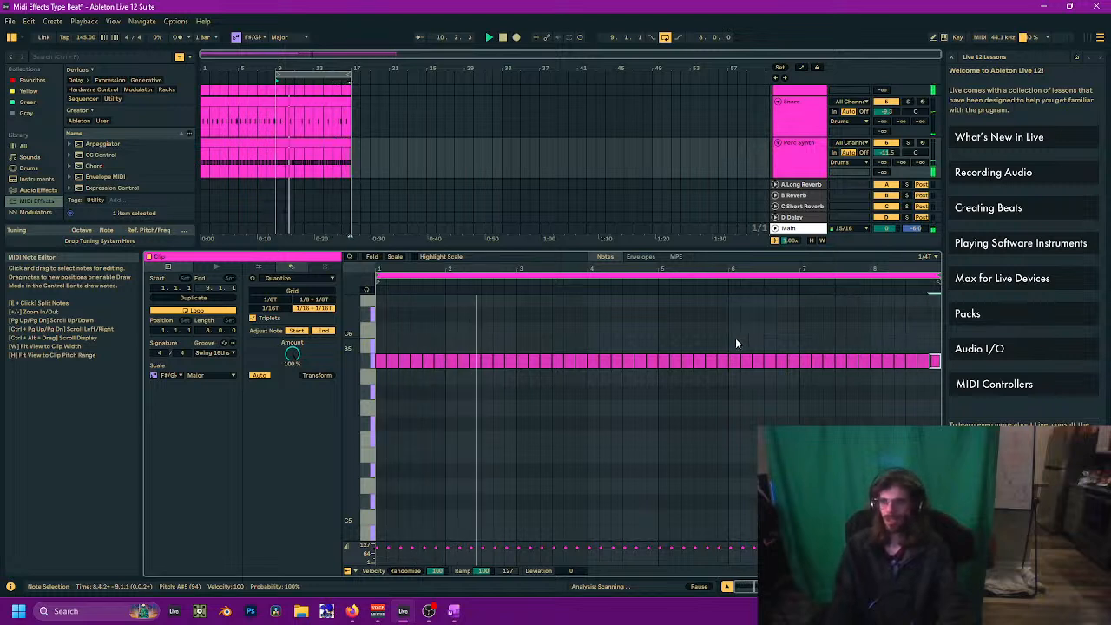
key(space)
double_click(488, 363)
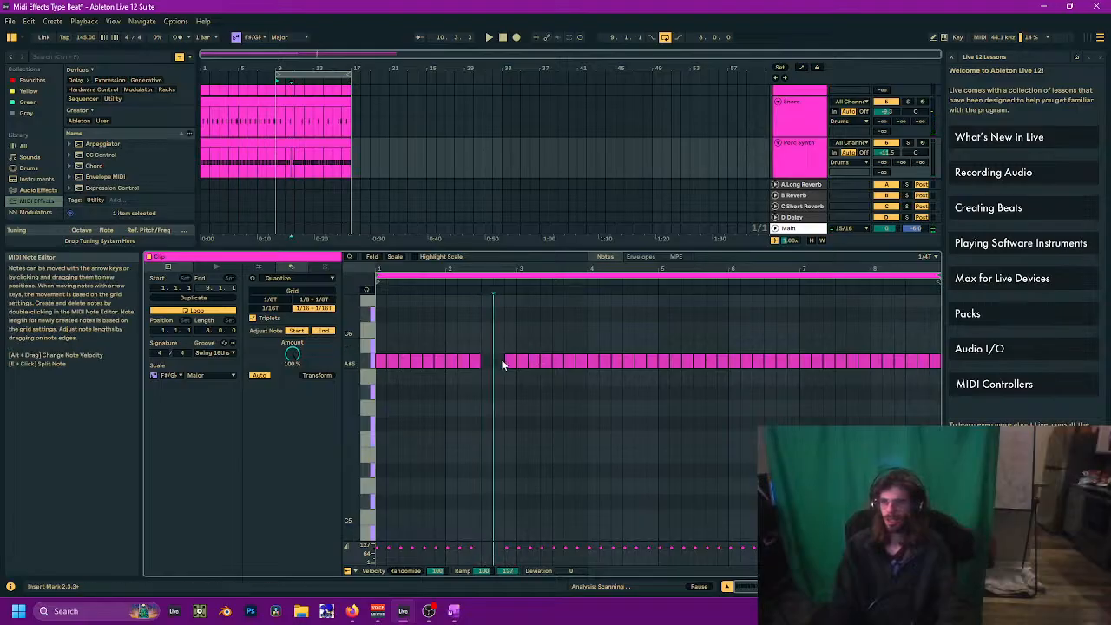
double_click(509, 364)
key(space)
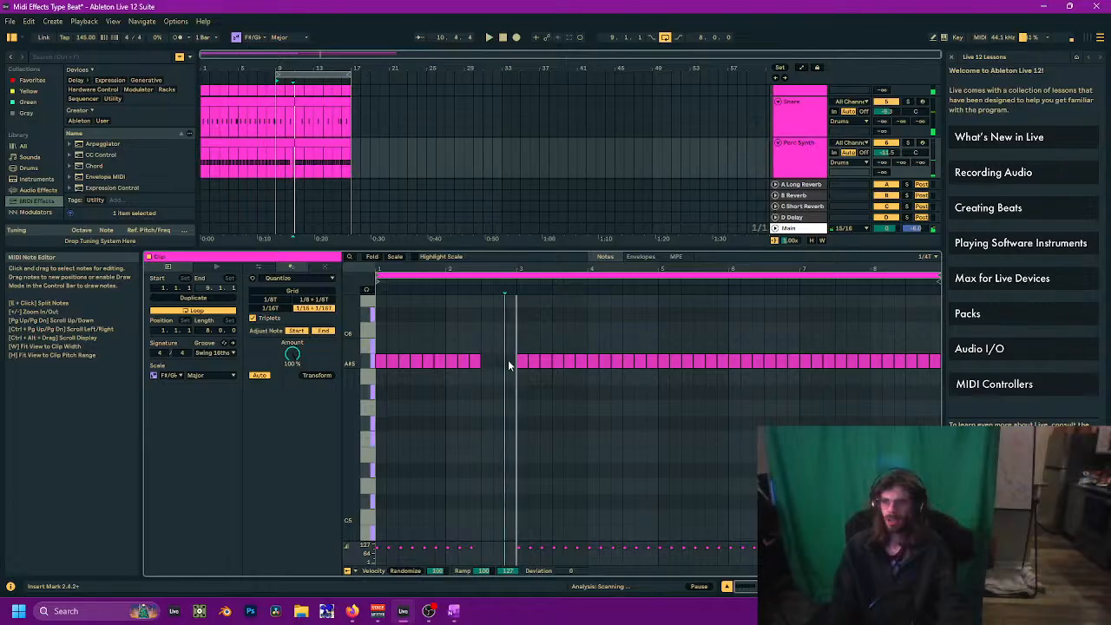
Step: Switch the grid to 1/16 triplets and fill beat 4 of bar 2 with a roll of A#5 notes
right_click(500, 339)
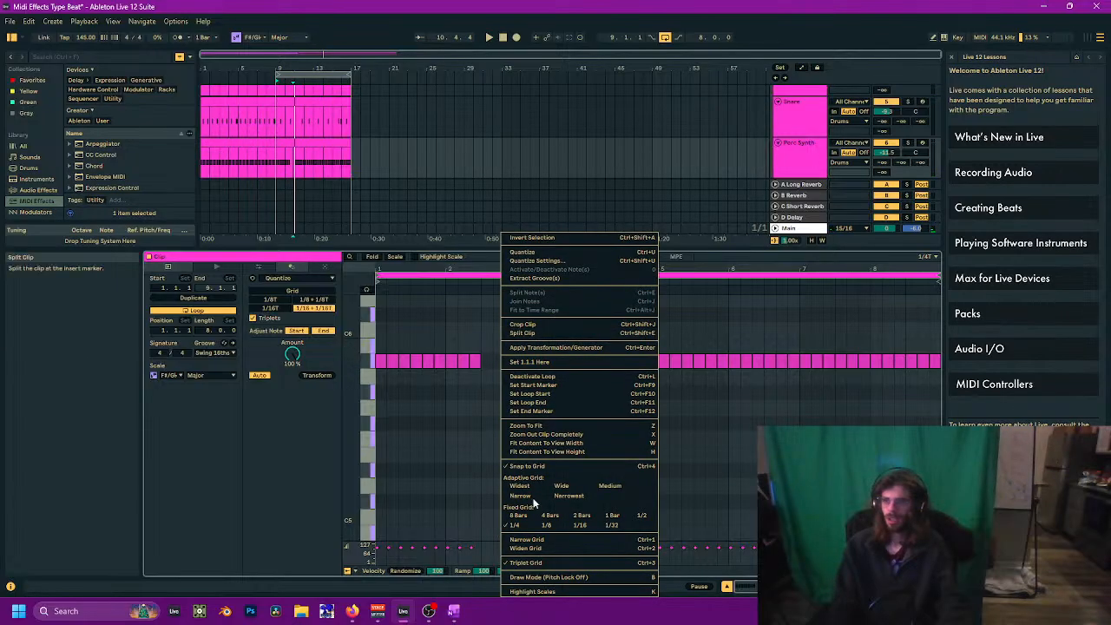
click(590, 526)
key(space)
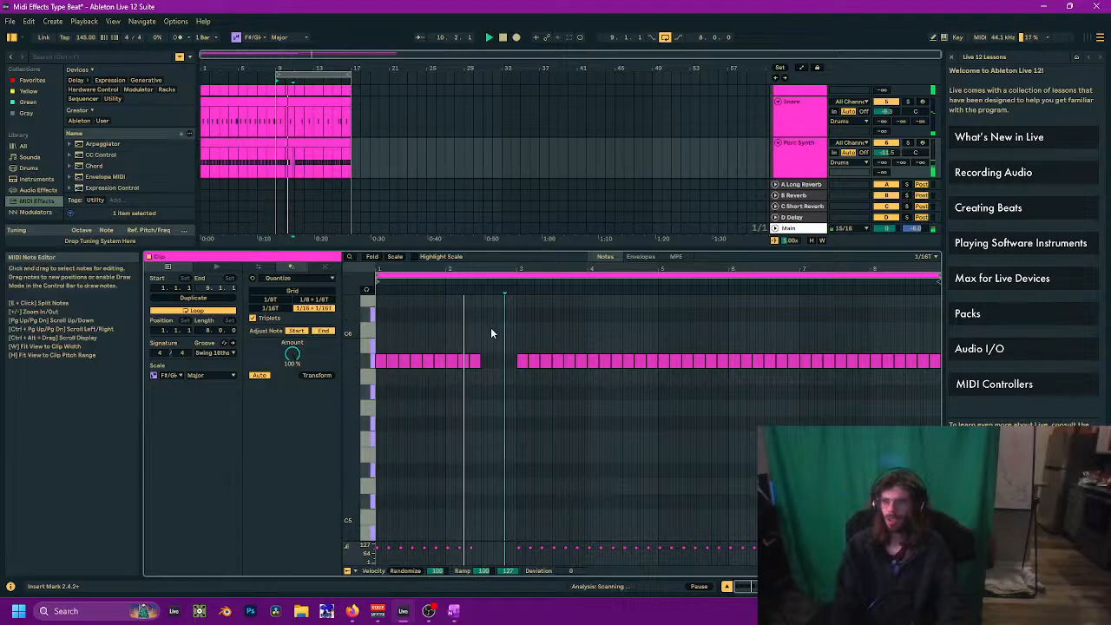
key(space)
drag(519, 269, 506, 375)
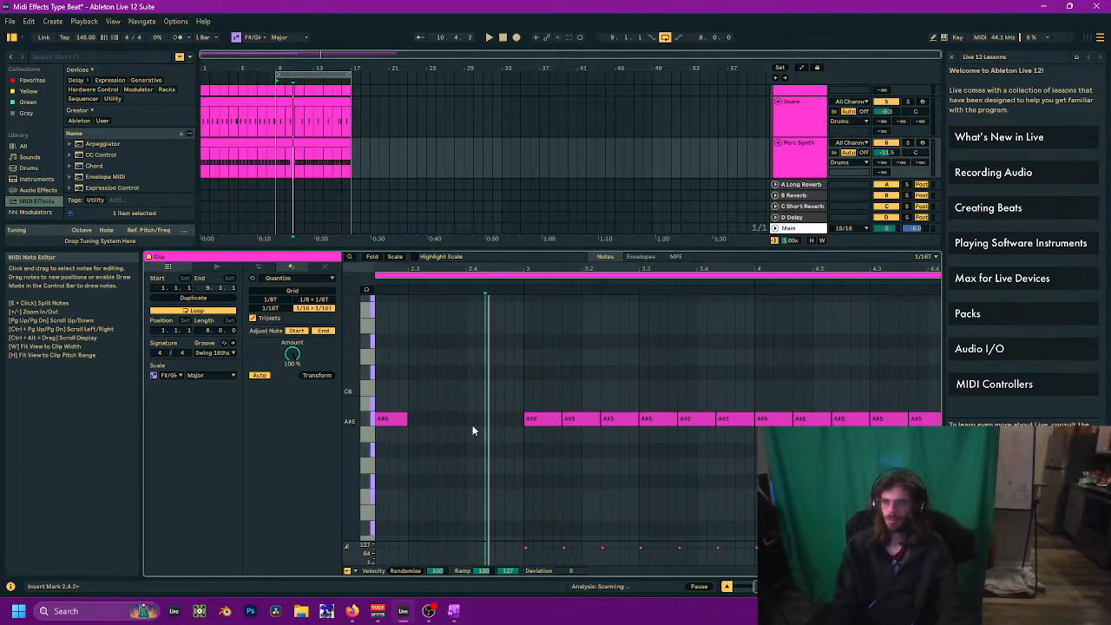
double_click(462, 422)
key(Right)
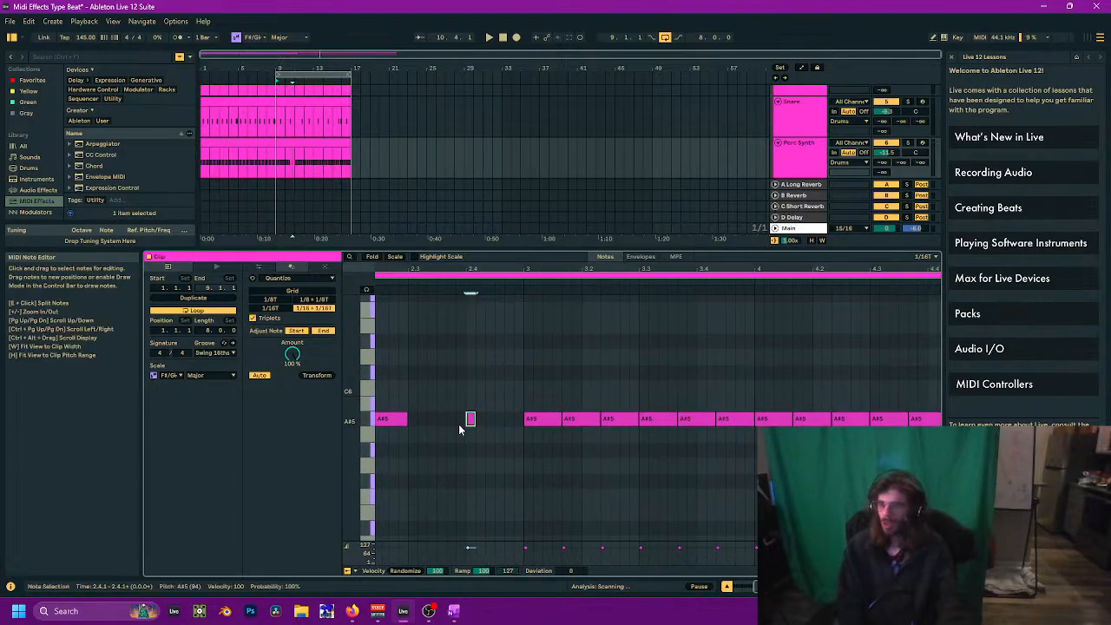
key(ctrl+d)
key(ctrl+d)
key(ctrl+d)
key(ctrl+d)
key(ctrl+d)
key(ctrl+d)
key(ctrl+d)
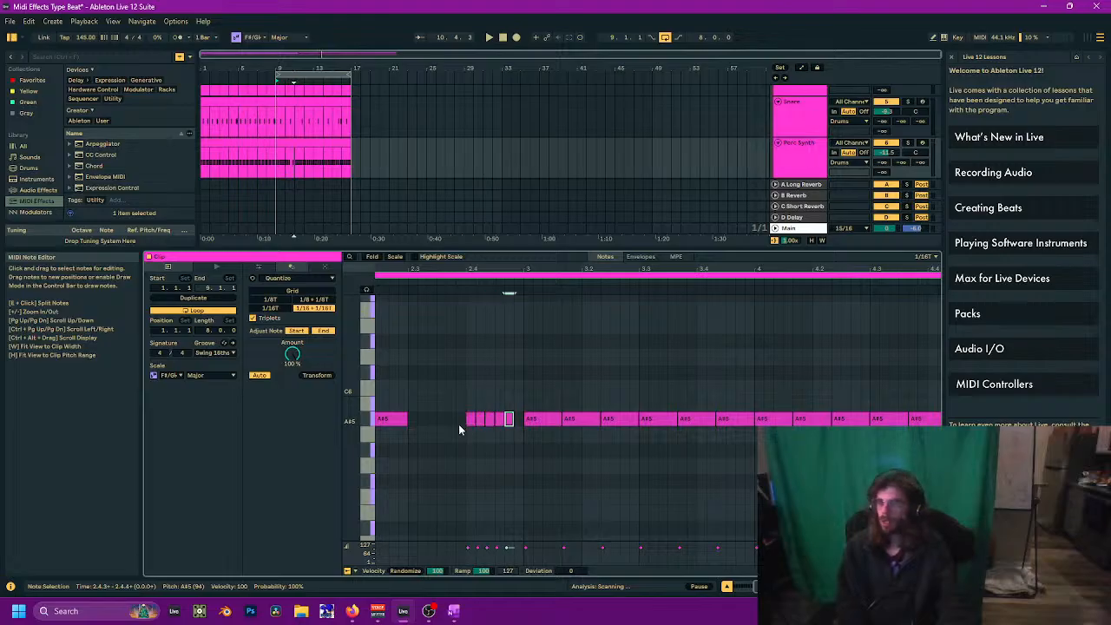
Step: Try the 1/16-triplet roll one octave higher with a rising velocity ramp, and undo both changes
drag(464, 392, 518, 431)
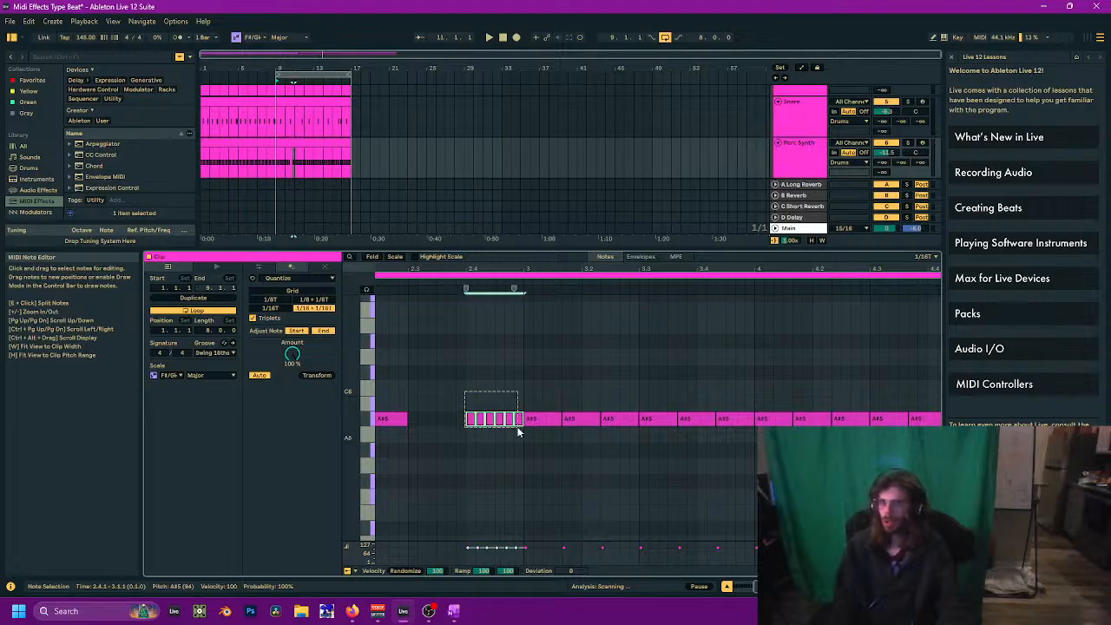
key(shift+Up)
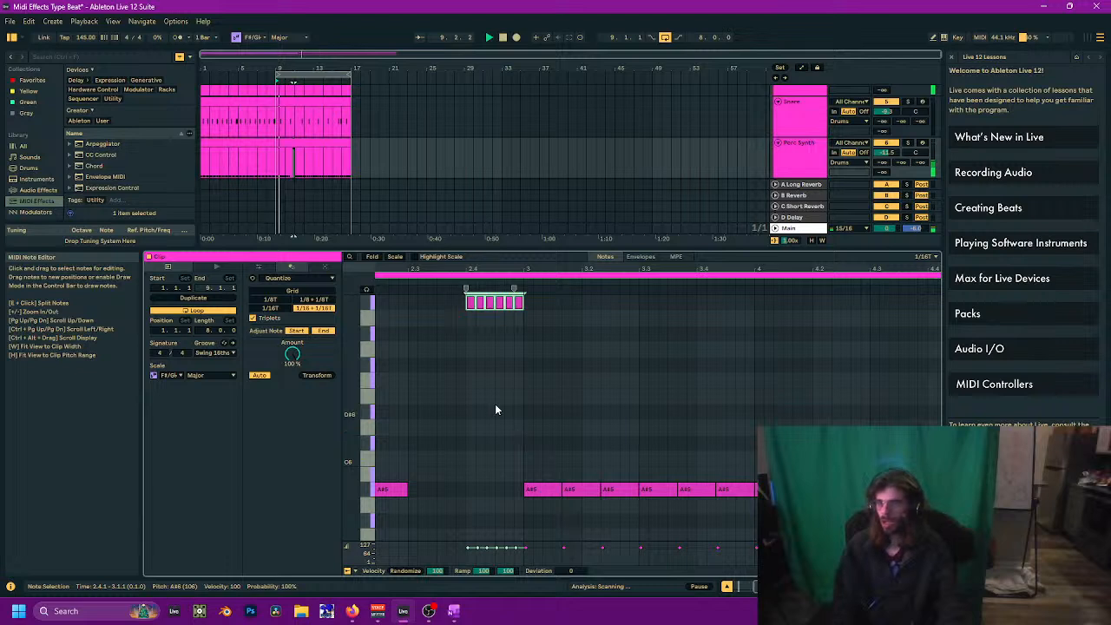
drag(482, 570, 485, 572)
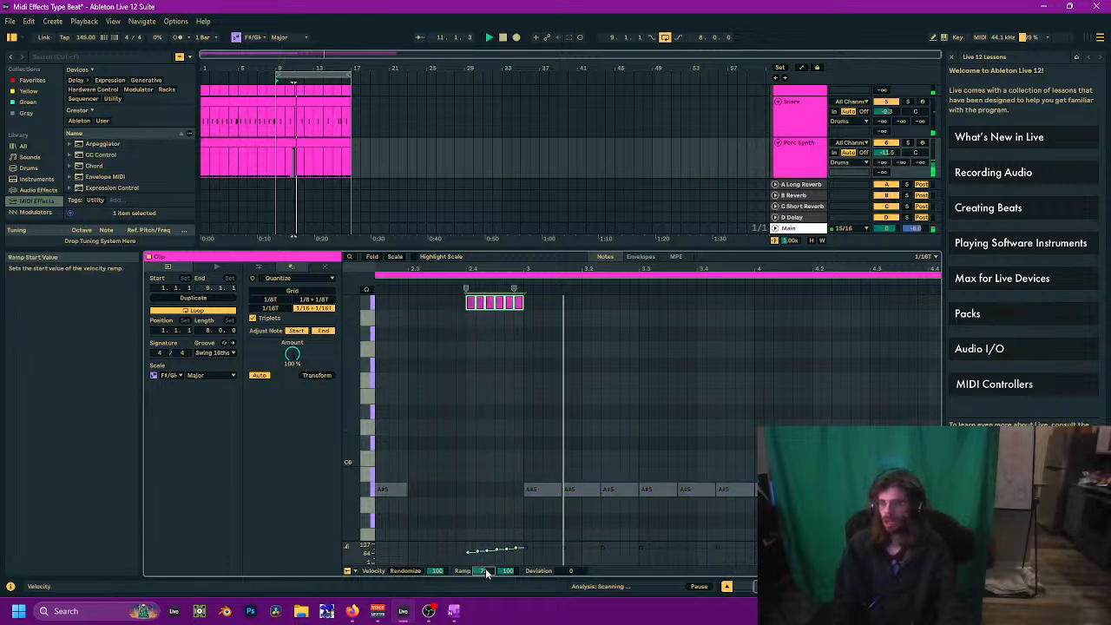
key(ctrl+z)
key(ctrl+z)
Step: Turn off the triplet grid, set it to 1/32, and replace the beat-4 roll in bar 2 with eight A#5 notes
right_click(504, 376)
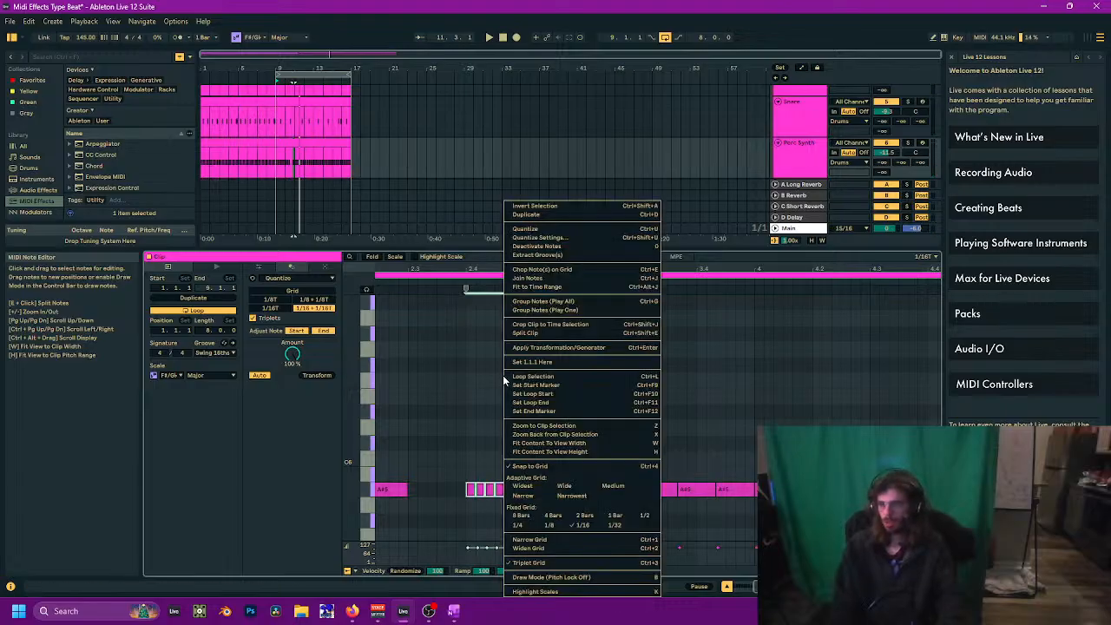
click(571, 563)
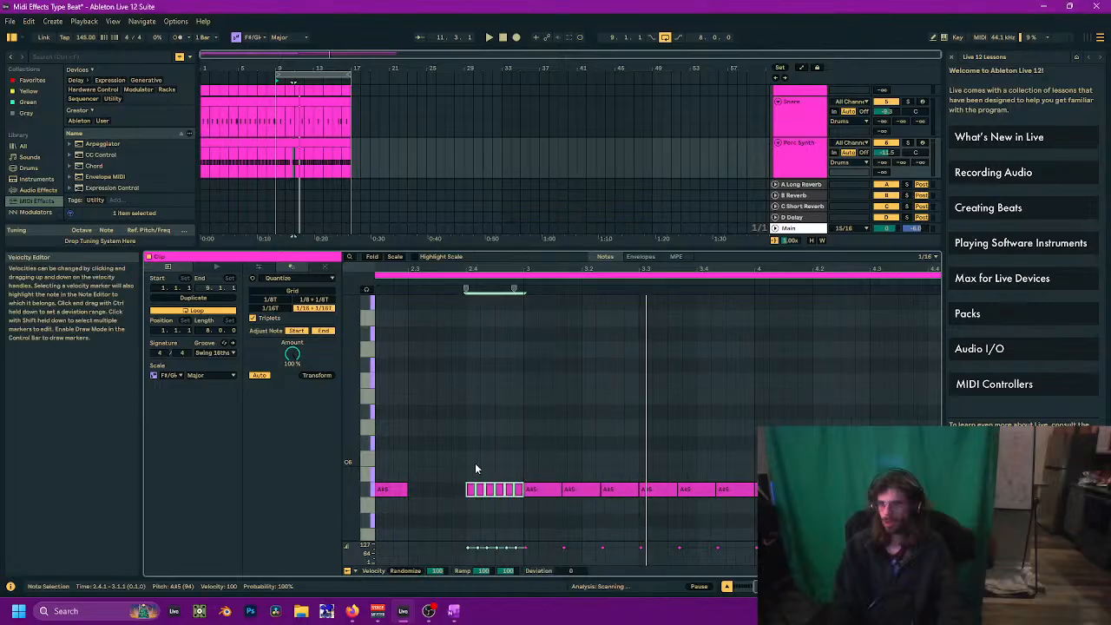
right_click(476, 467)
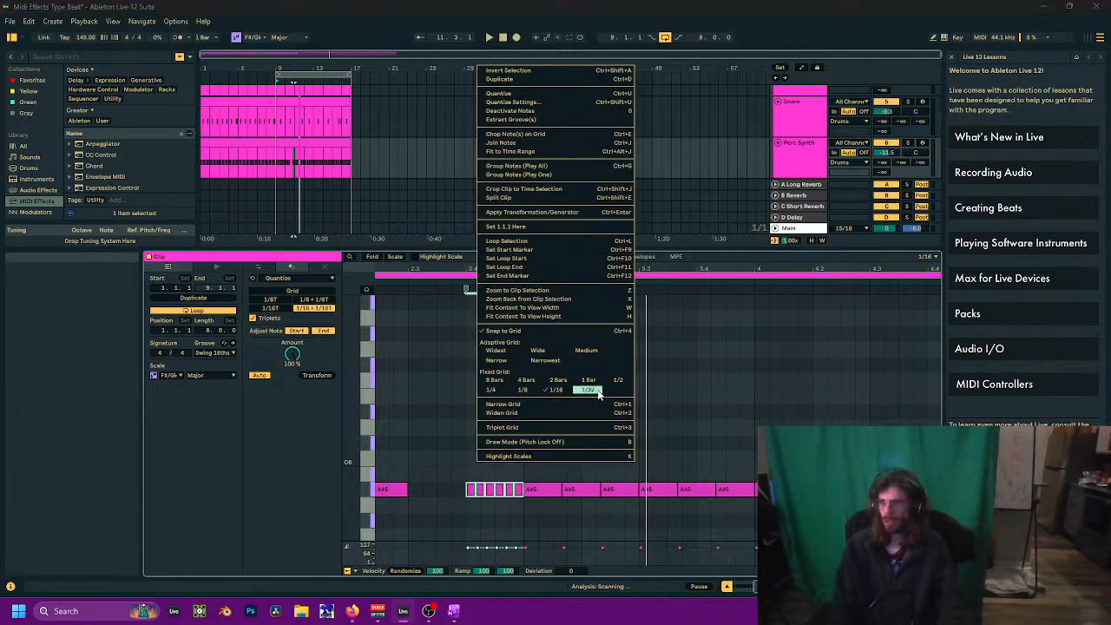
click(589, 389)
double_click(468, 475)
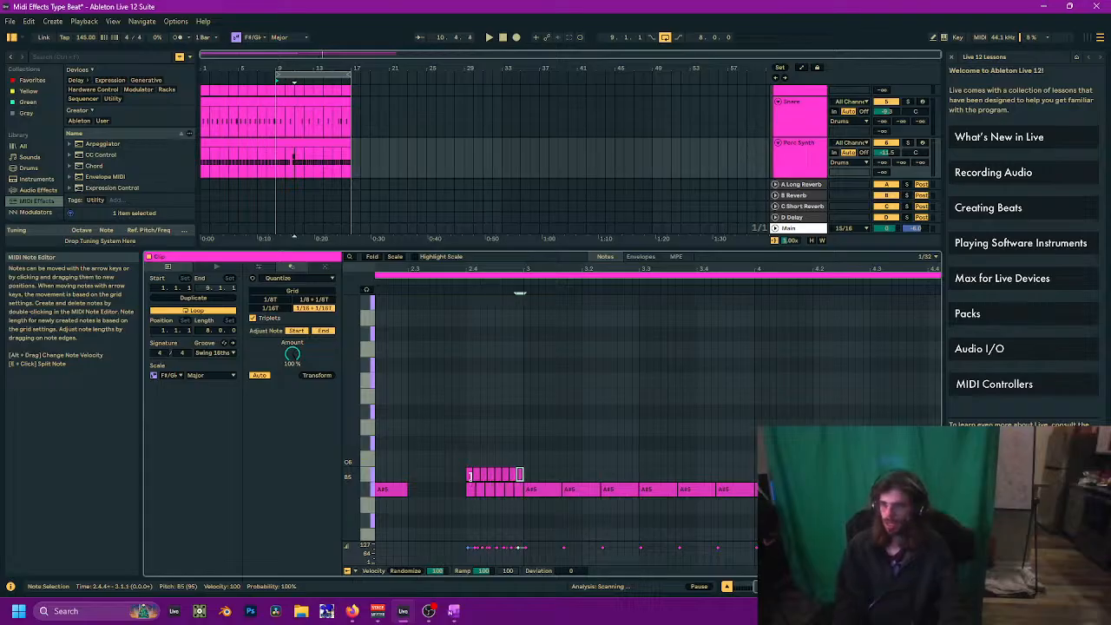
drag(467, 440, 526, 475)
key(Down)
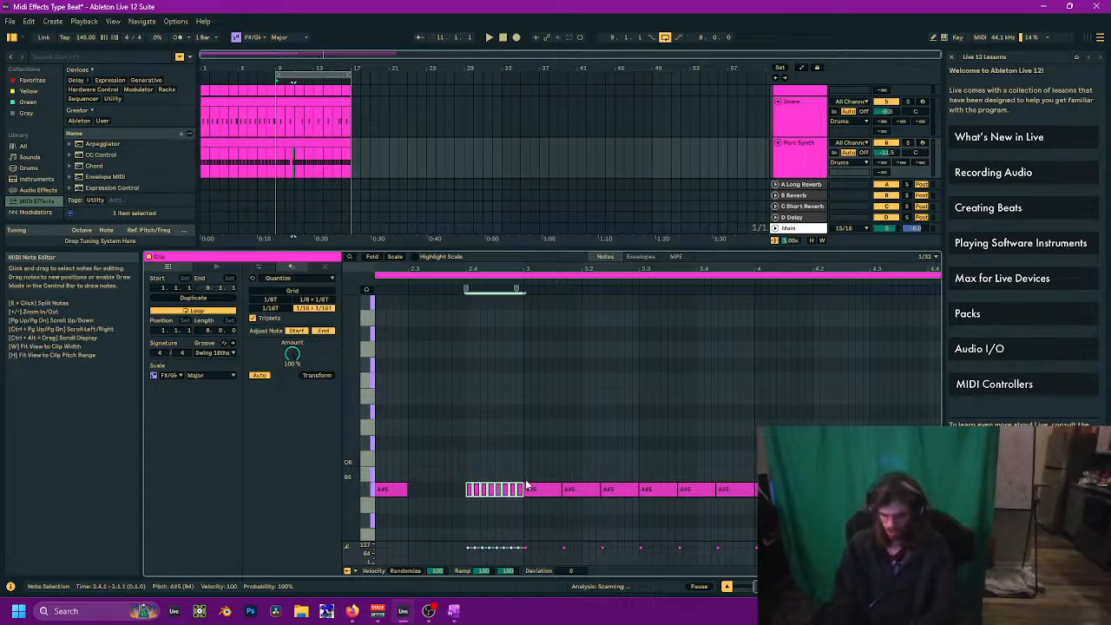
Step: Adjust the start value of the 1/32 roll's velocity ramp so its velocities range from 100 to 103, and play the loop
drag(483, 570, 483, 578)
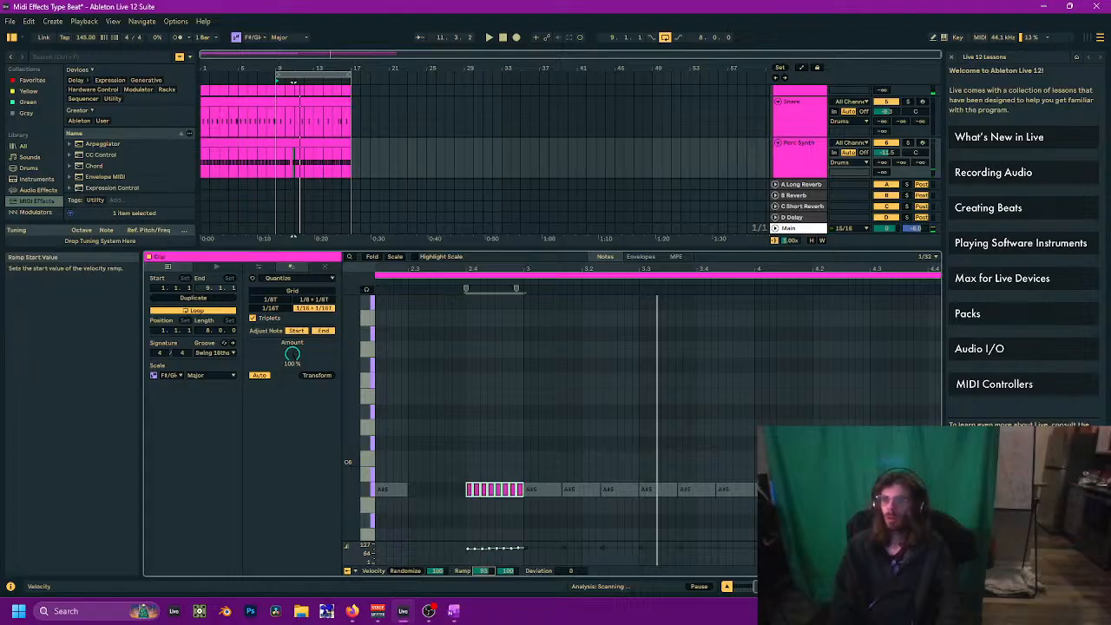
key(Up)
key(Up)
key(Up)
key(Up)
key(Up)
key(Up)
key(Up)
key(Up)
key(Up)
key(Up)
key(space)
Step: Transpose the whole 1/32-note roll in beat 4 of bar 2 up one octave to A#6
click(473, 473)
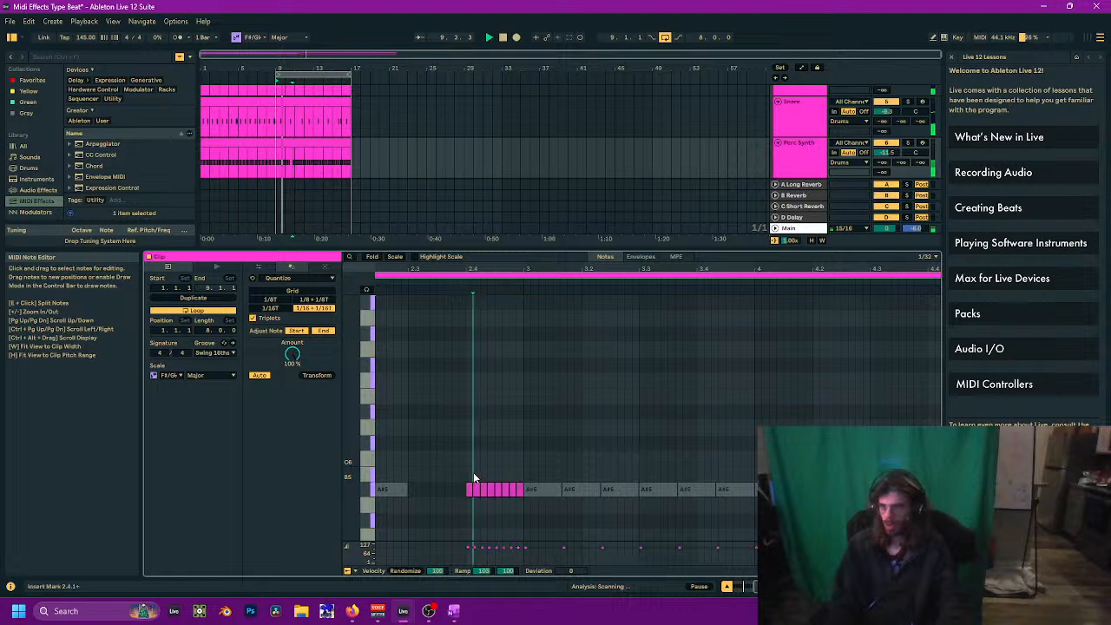
drag(467, 473, 521, 496)
key(shift+Up)
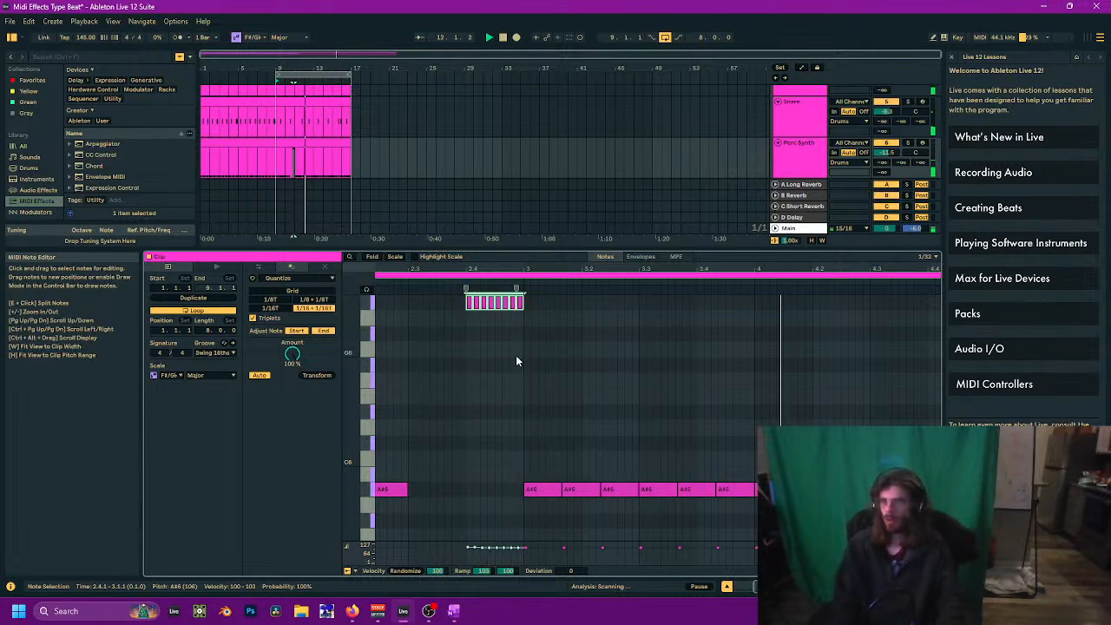
Step: Open Serum 2 on the Perc Synth track, set the ENV 1 release to 0.0 ms, and play the loop
click(790, 139)
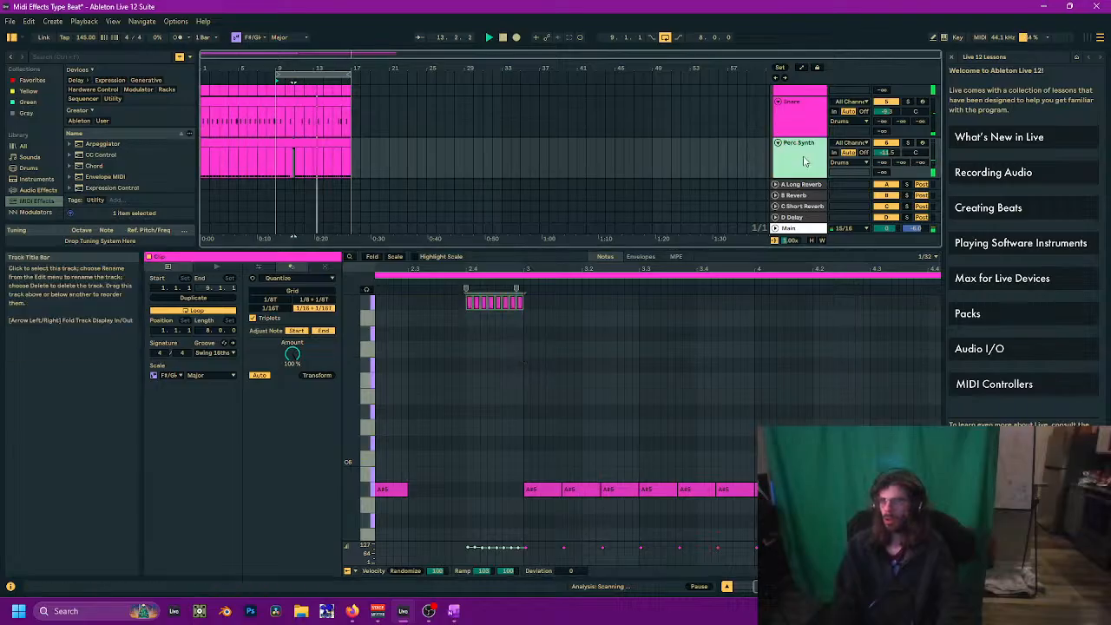
click(171, 472)
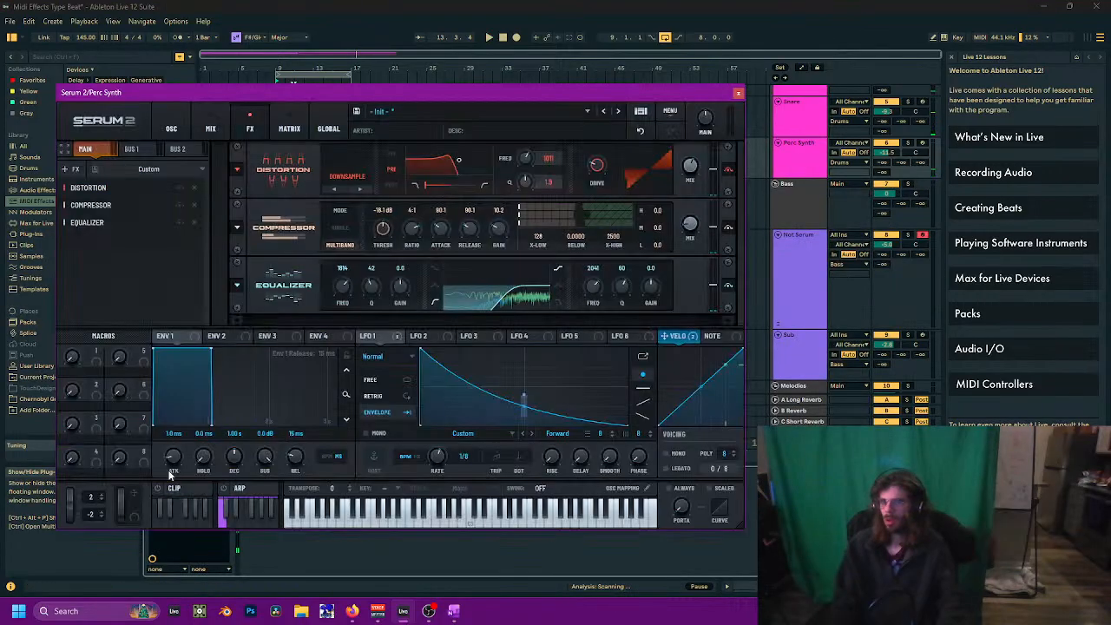
drag(292, 457, 283, 546)
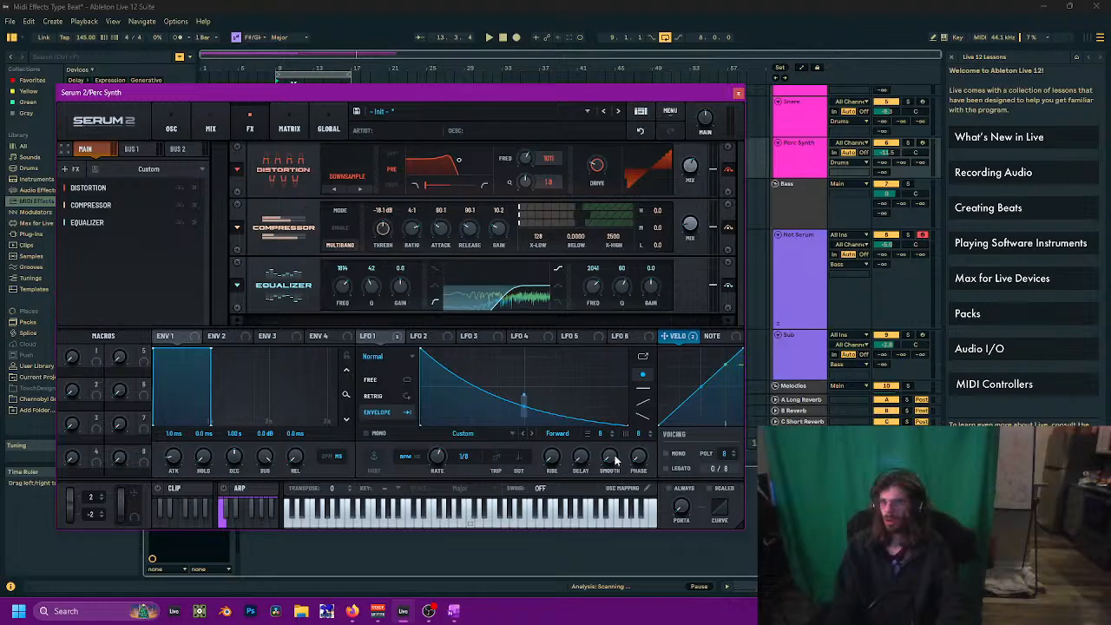
key(space)
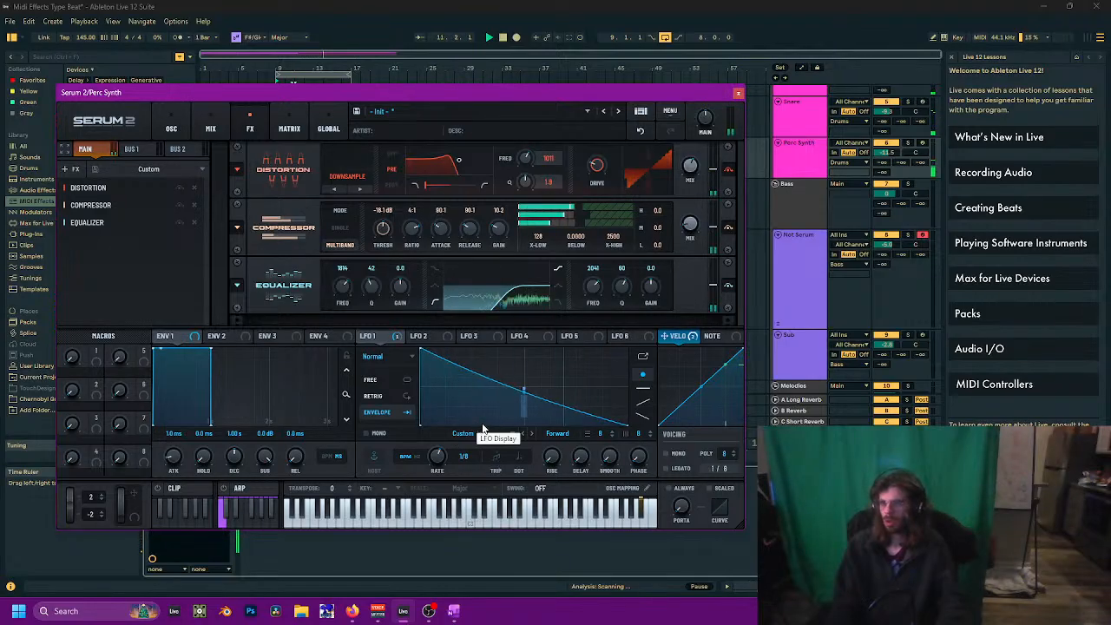
Step: Close Serum 2, open the Perc Synth clip in the second eight bars, and delete the A#5 notes in beats 3 and 4 of bar 4
click(738, 92)
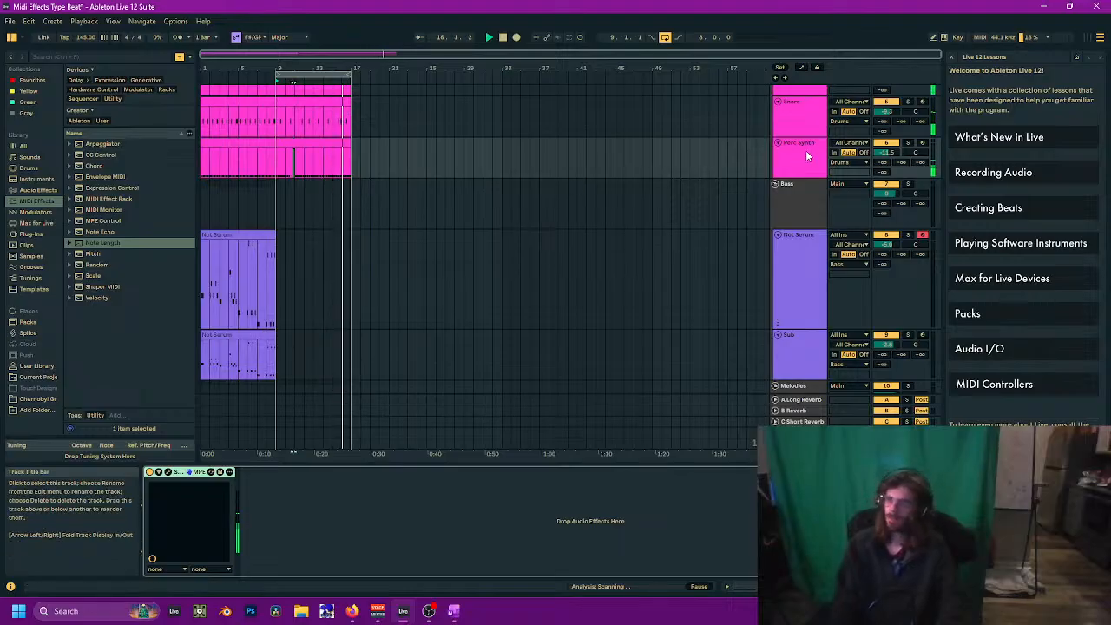
double_click(300, 151)
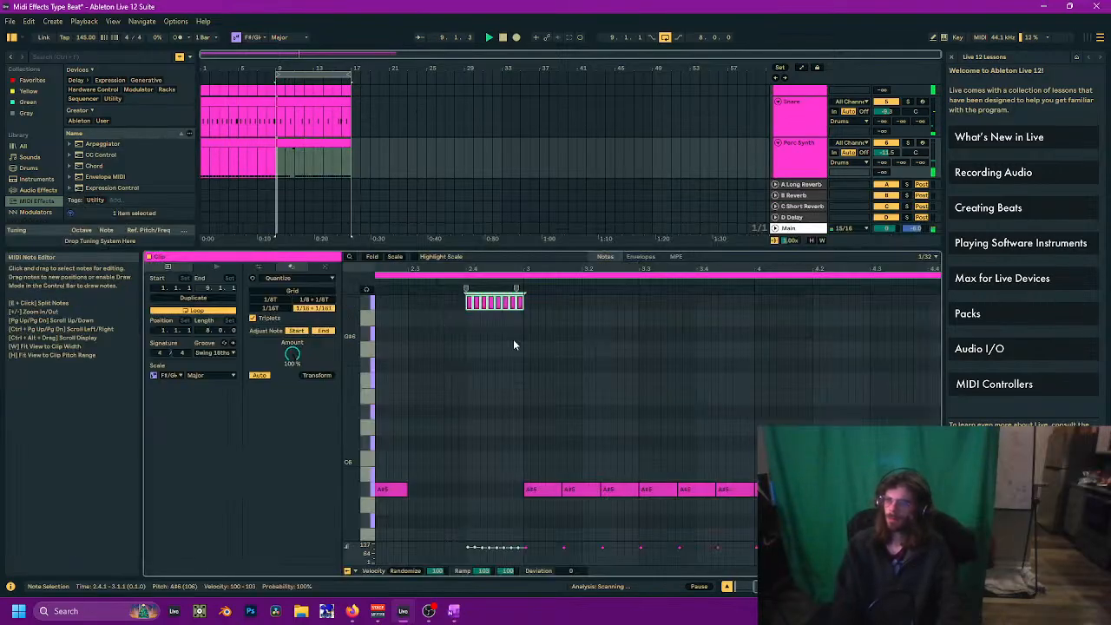
drag(530, 343, 562, 357)
drag(603, 266, 602, 221)
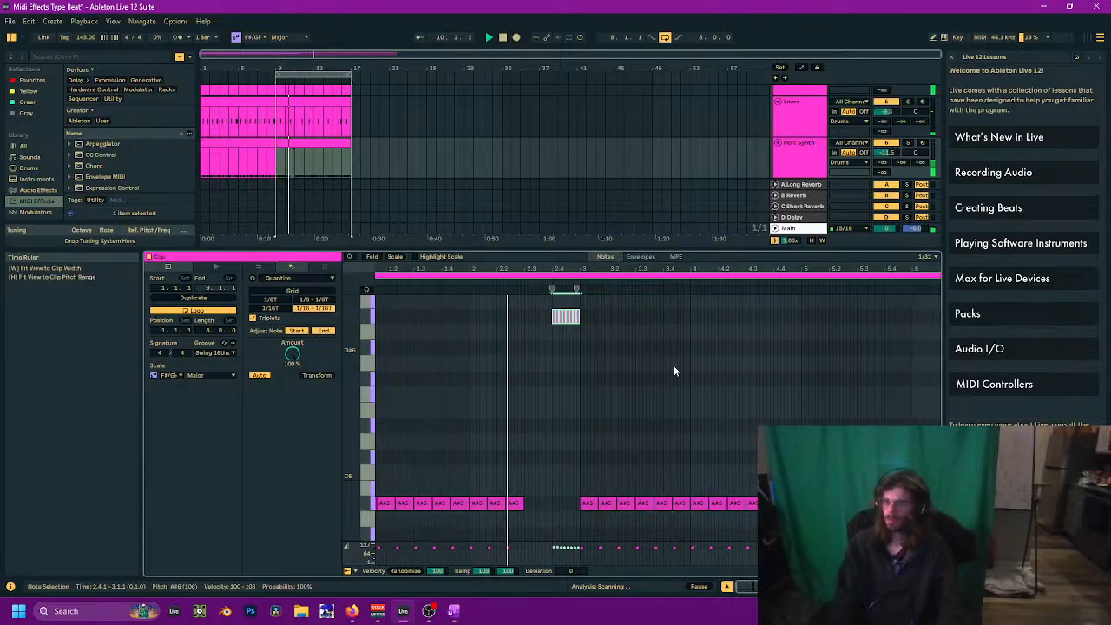
drag(717, 390, 607, 380)
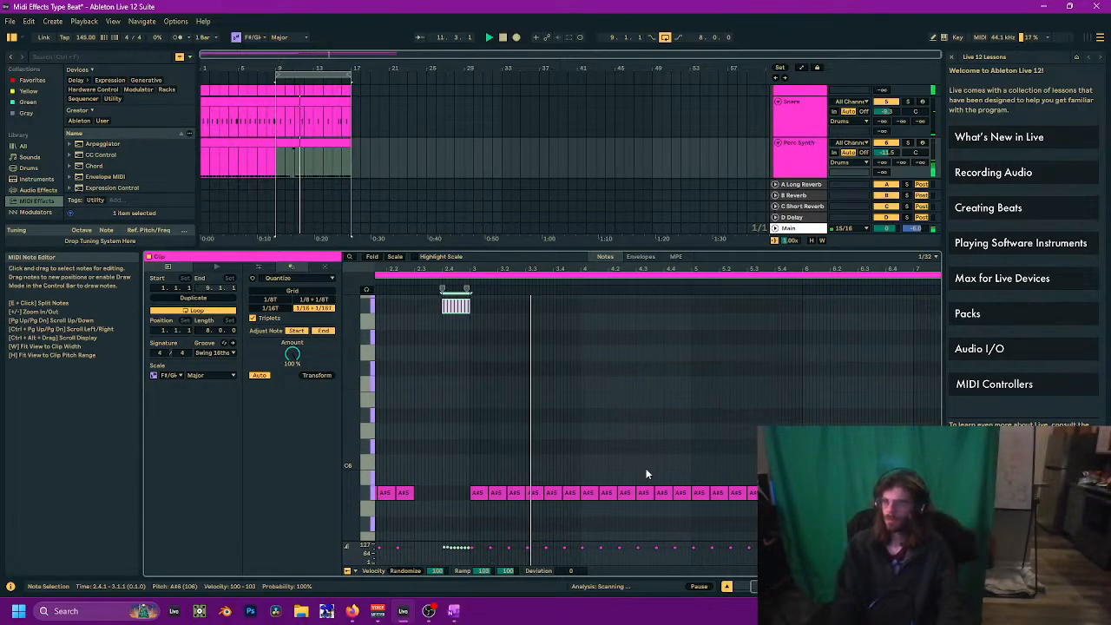
drag(646, 474, 437, 493)
key(Delete)
Step: Delete the three A#5 notes in beats 3 and 4 of bar 6 while the loop plays
click(677, 458)
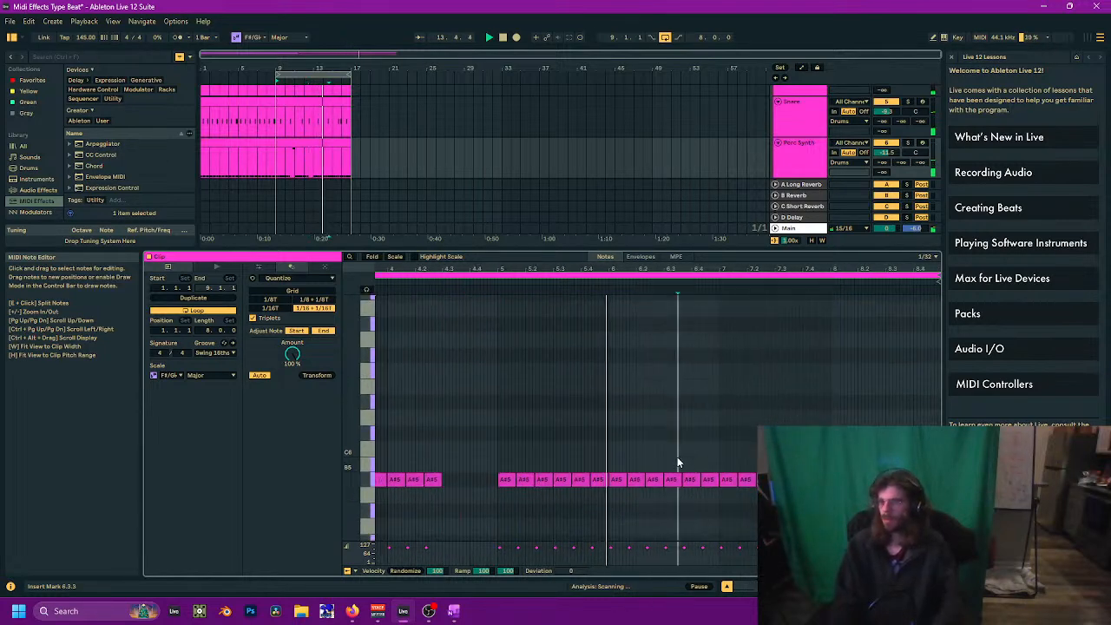
drag(677, 462, 703, 489)
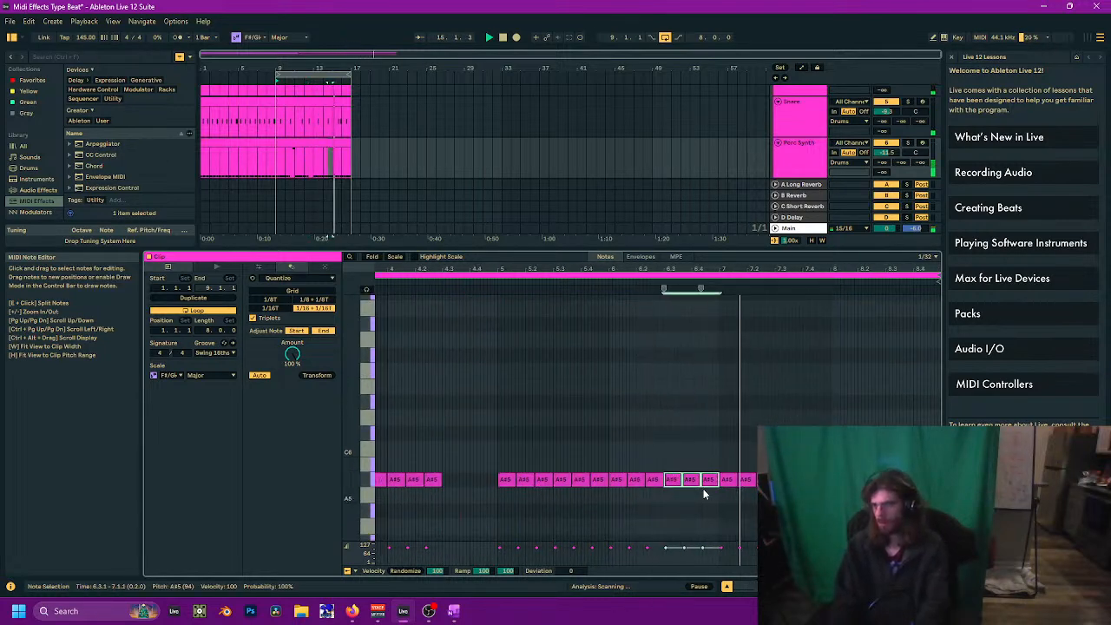
key(Delete)
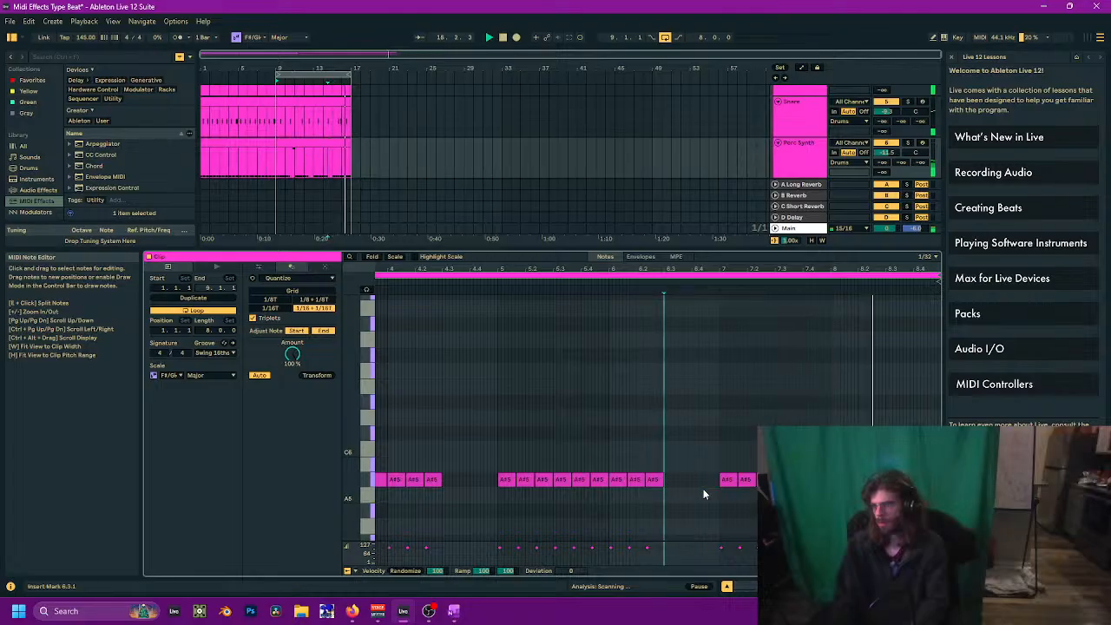
scroll(702, 489, down, 2)
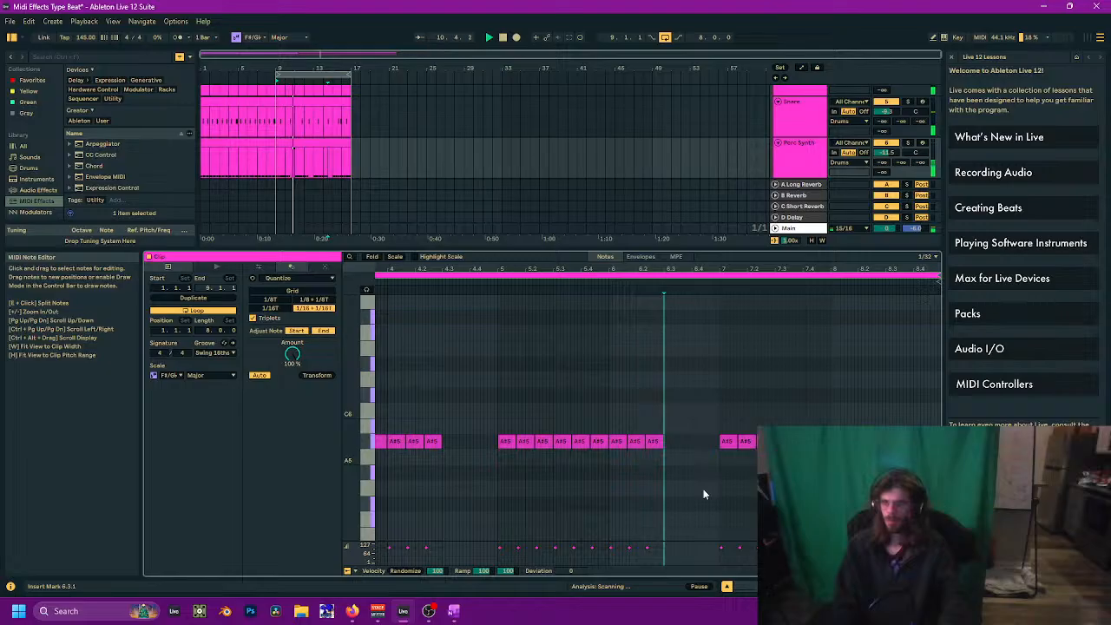
drag(550, 500, 804, 457)
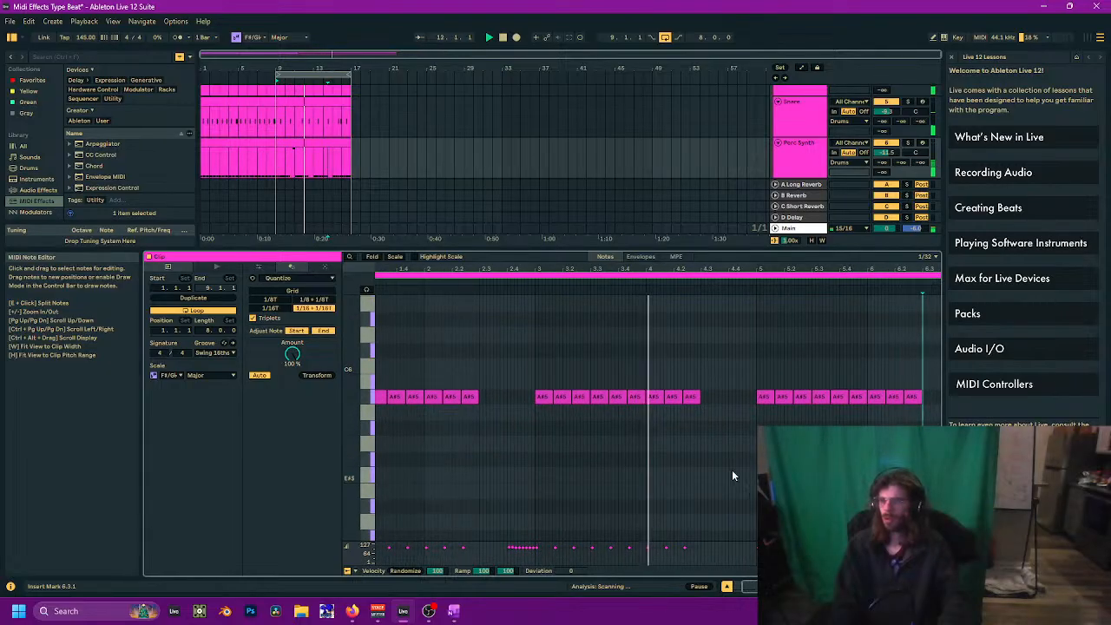
drag(697, 473, 618, 486)
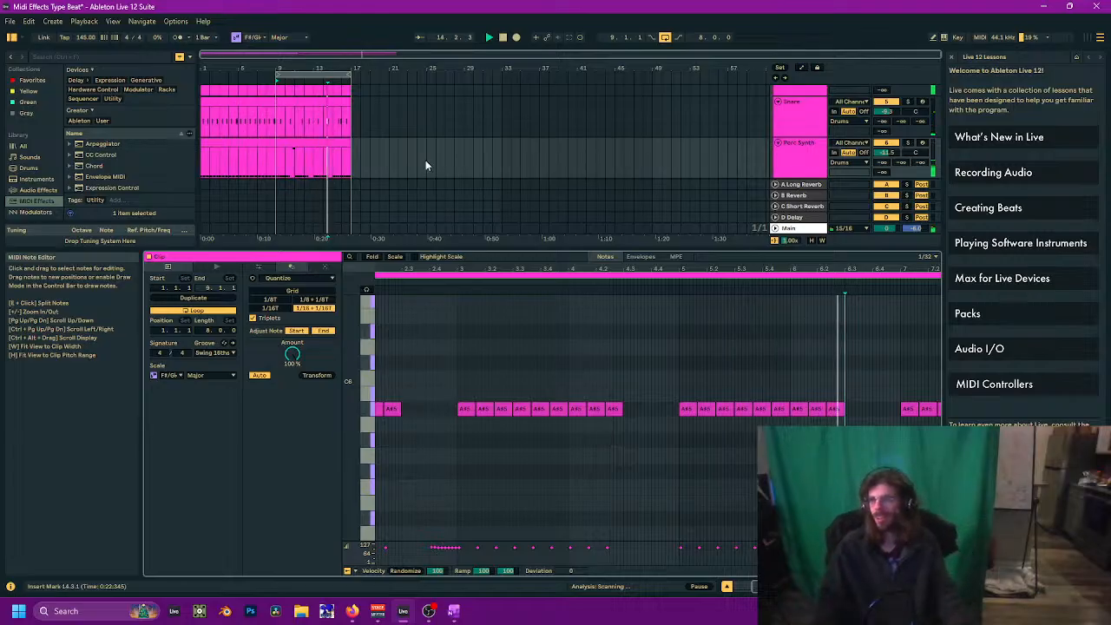
Step: Return to the bass tracks in the arrangement and find the Wavetable instrument in the browser
drag(518, 259, 527, 446)
scroll(386, 295, down, 2)
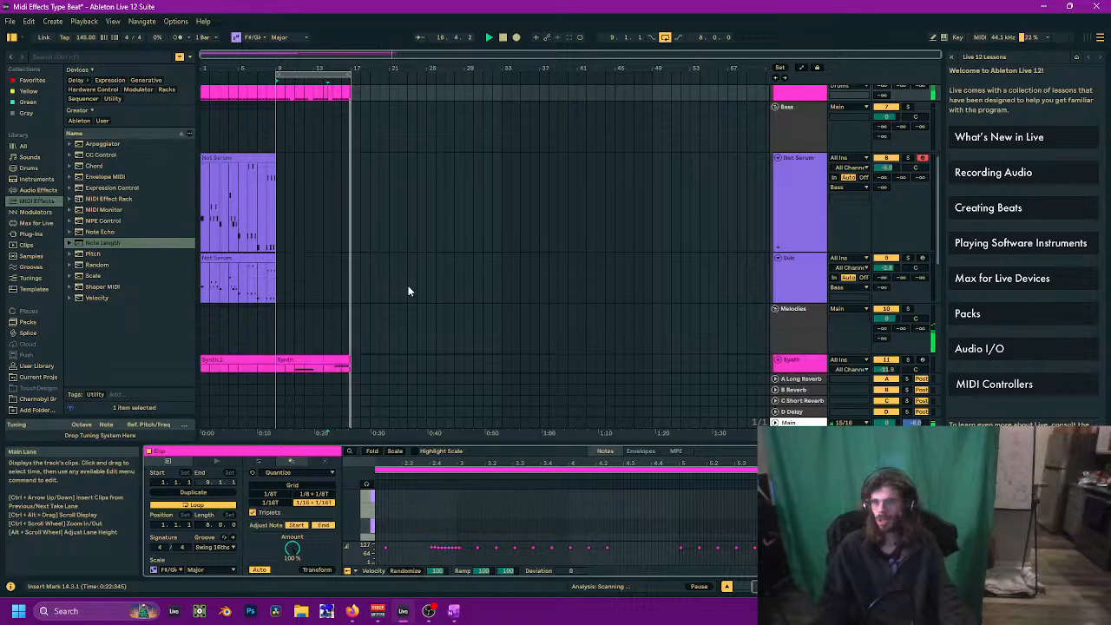
click(791, 225)
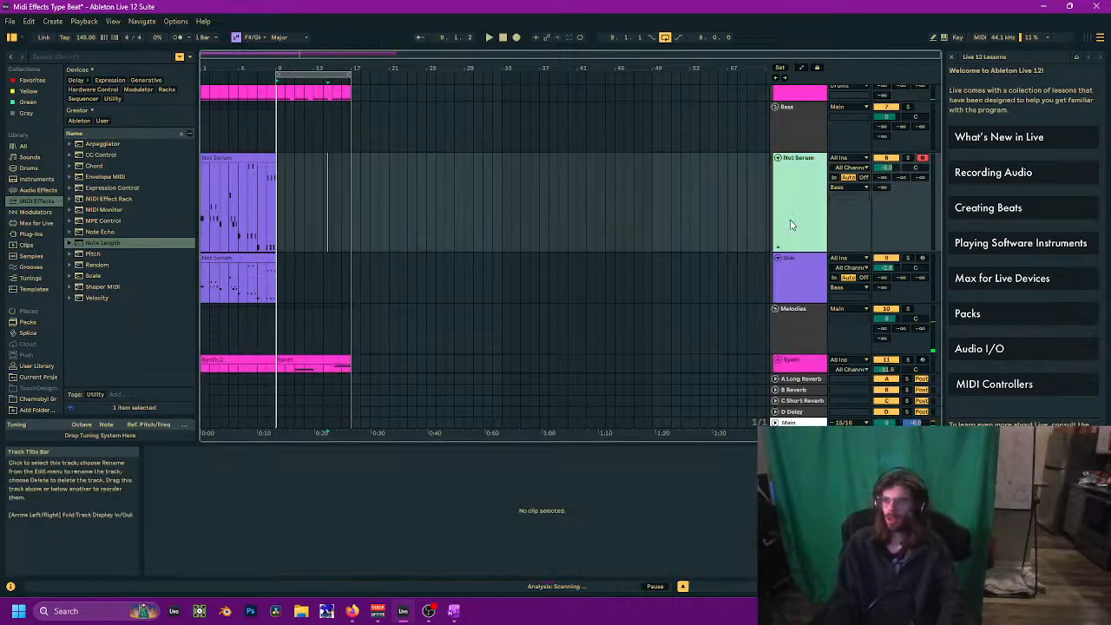
click(33, 178)
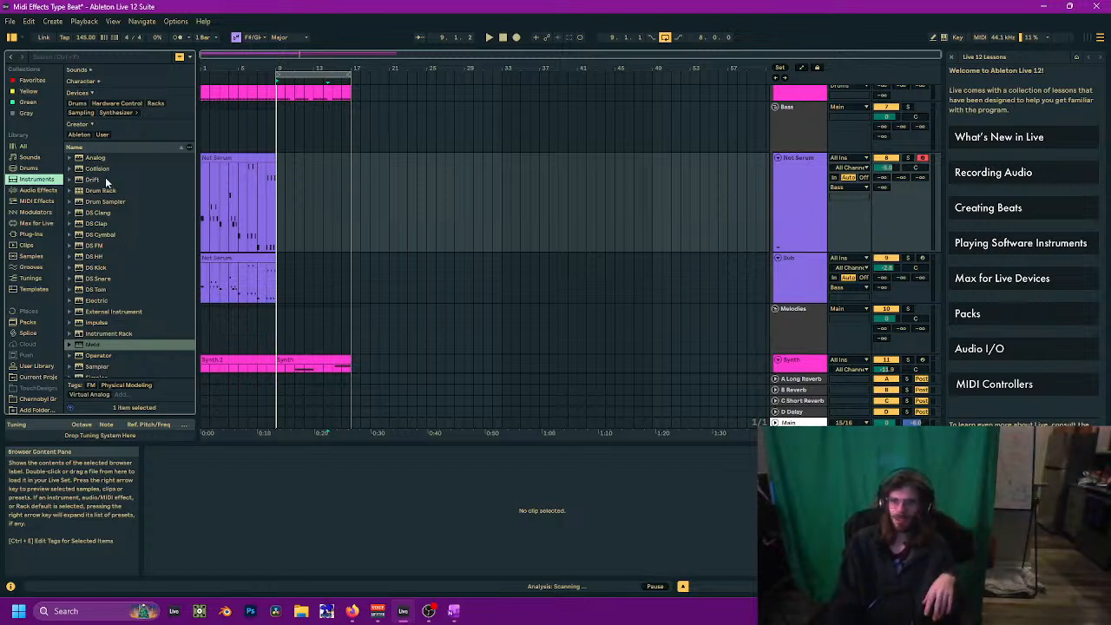
scroll(107, 165, down, 1)
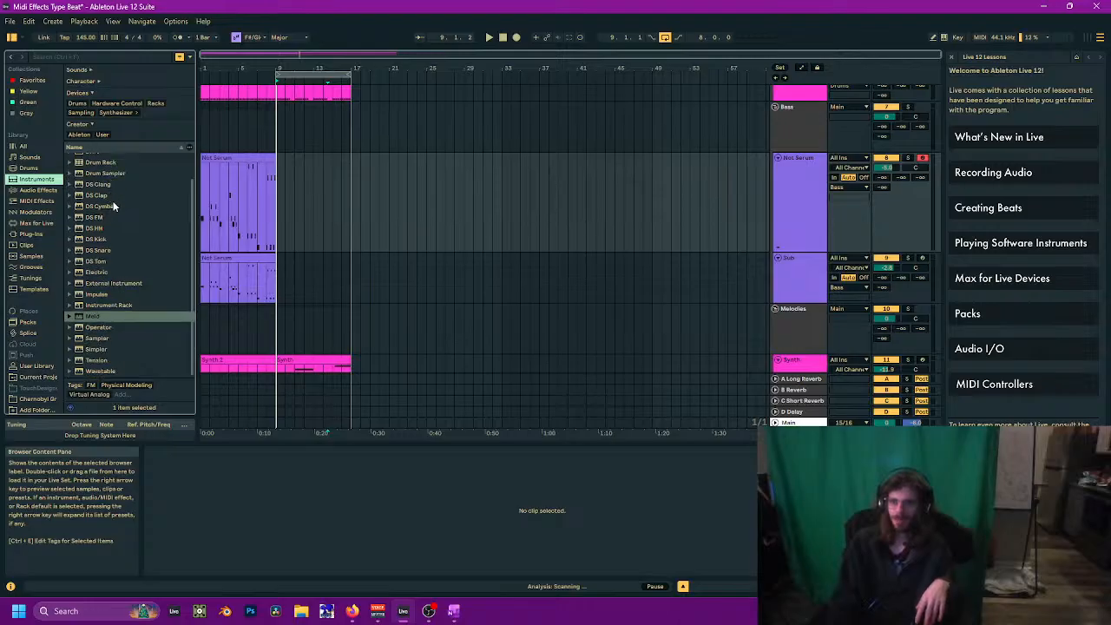
scroll(90, 299, up, 1)
click(89, 299)
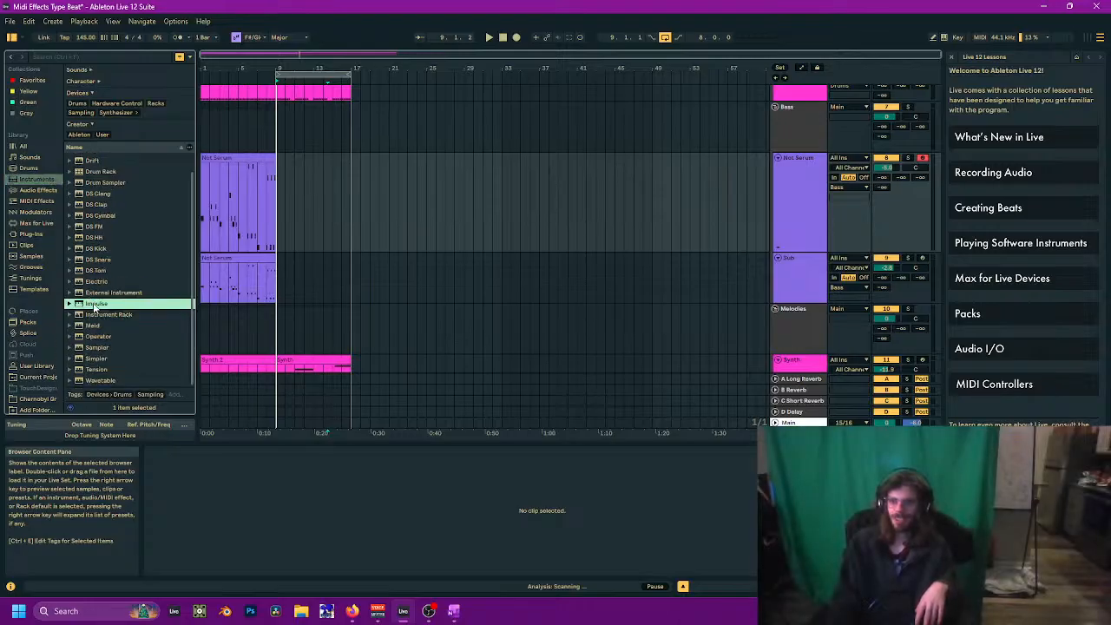
click(95, 384)
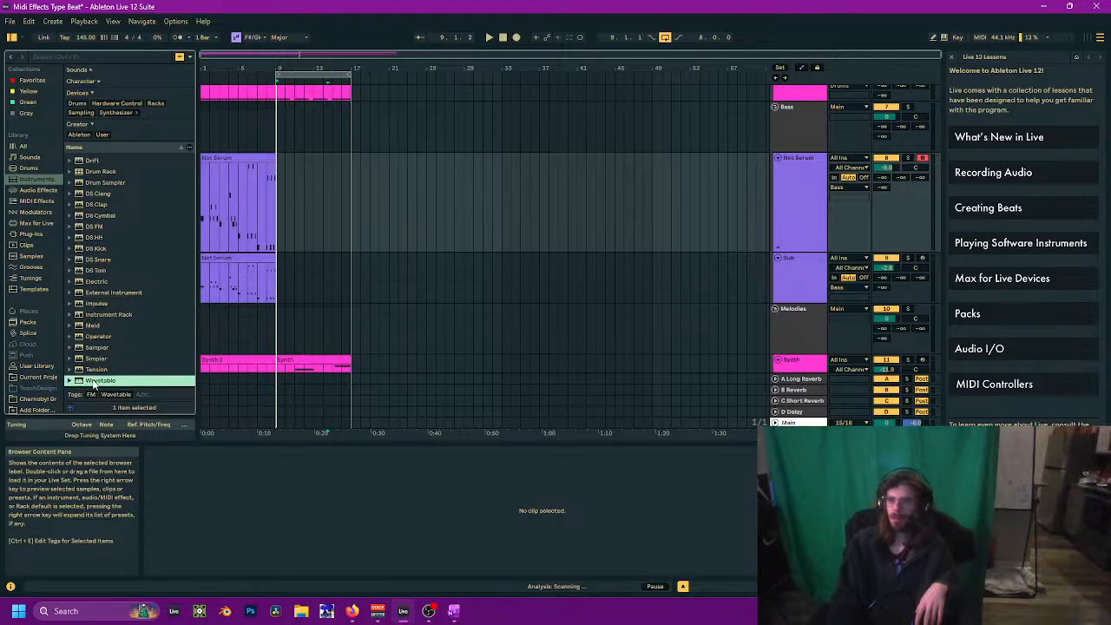
Step: Insert a new MIDI track below Not Serum in the Bass group and colour it Amethyst like its neighbours
click(789, 190)
key(ctrl+shift+t)
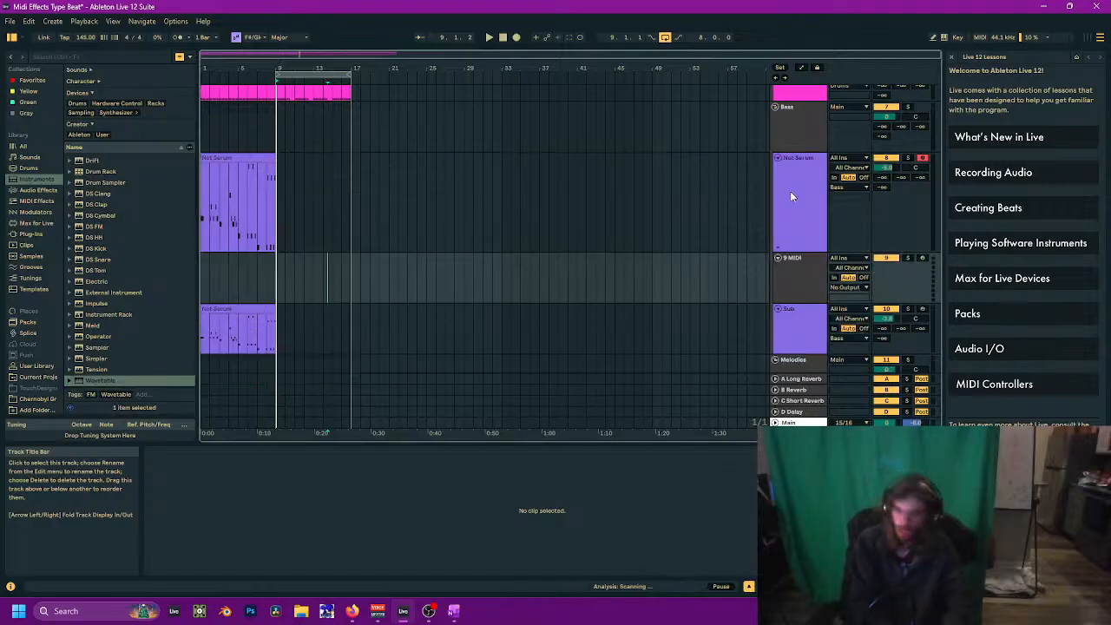
right_click(797, 282)
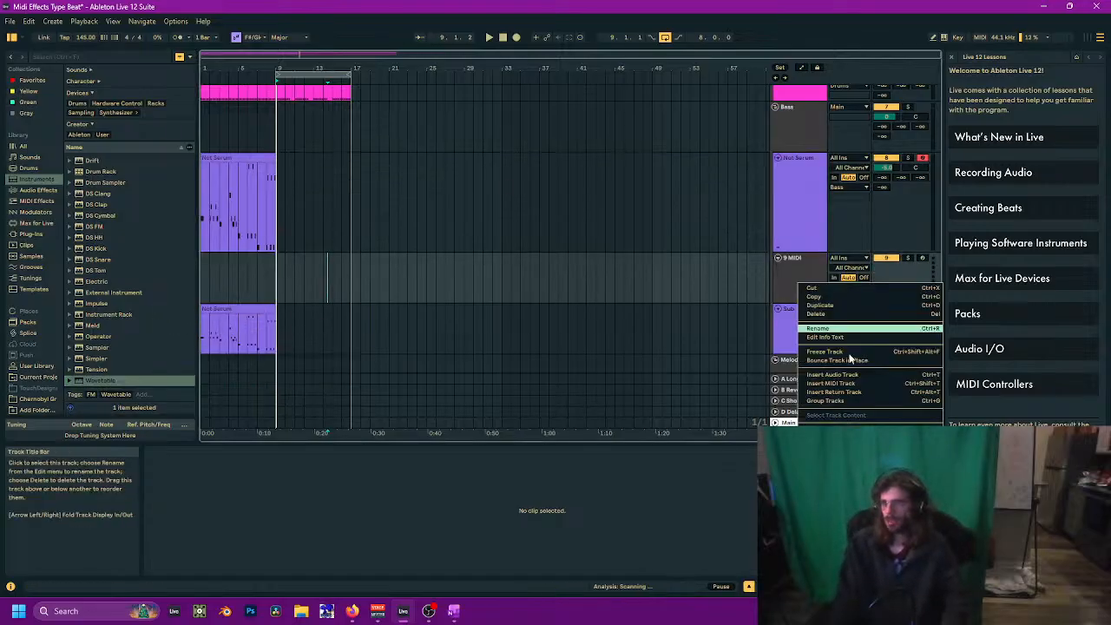
click(891, 451)
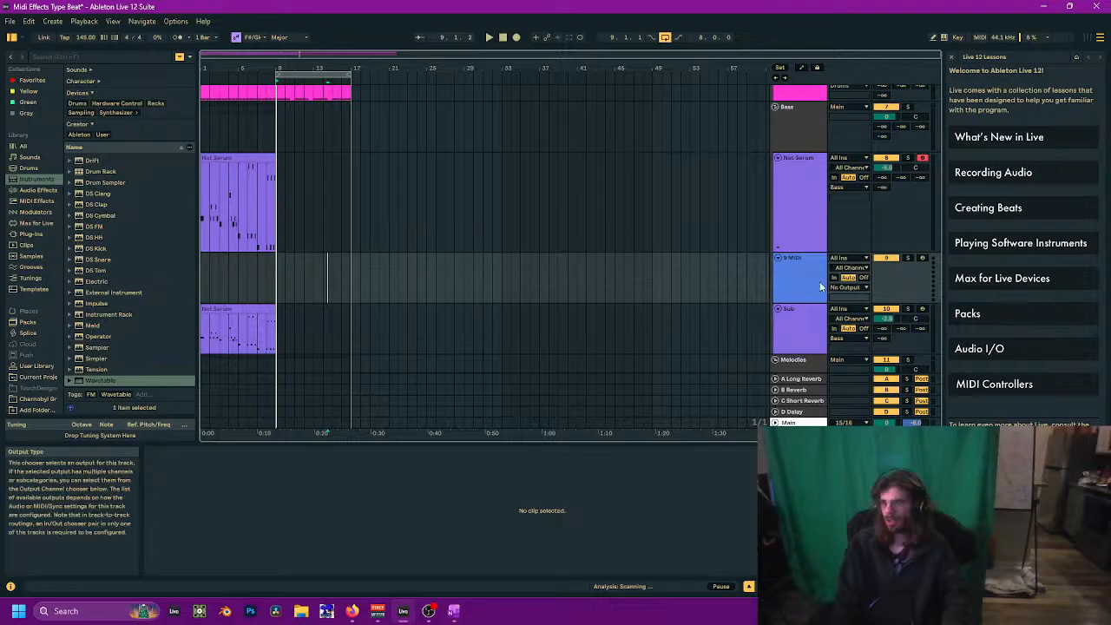
right_click(795, 280)
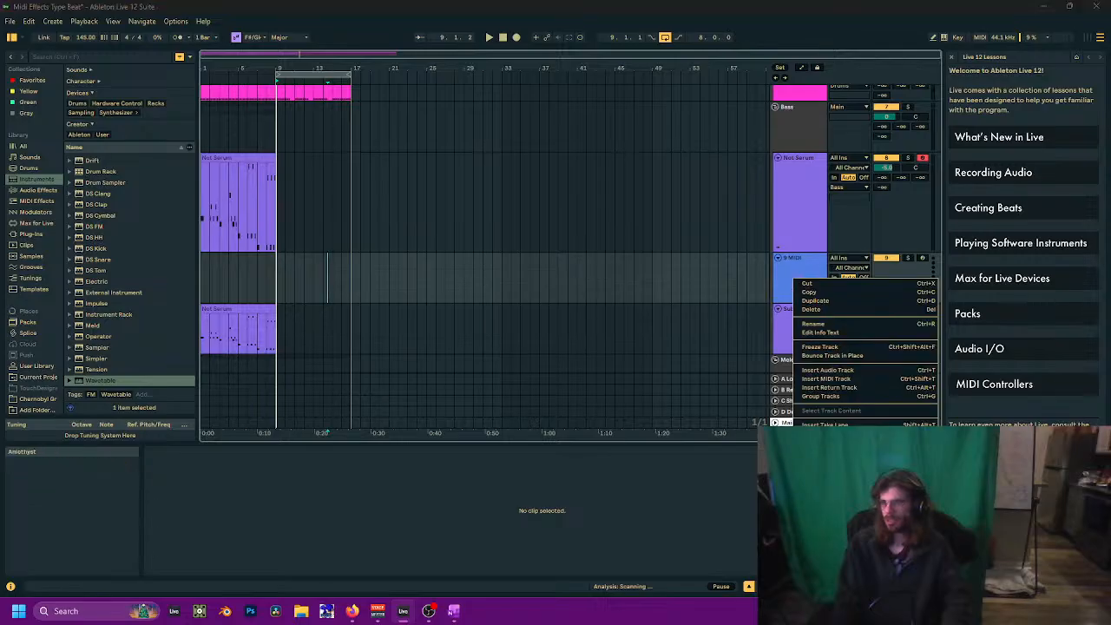
click(901, 493)
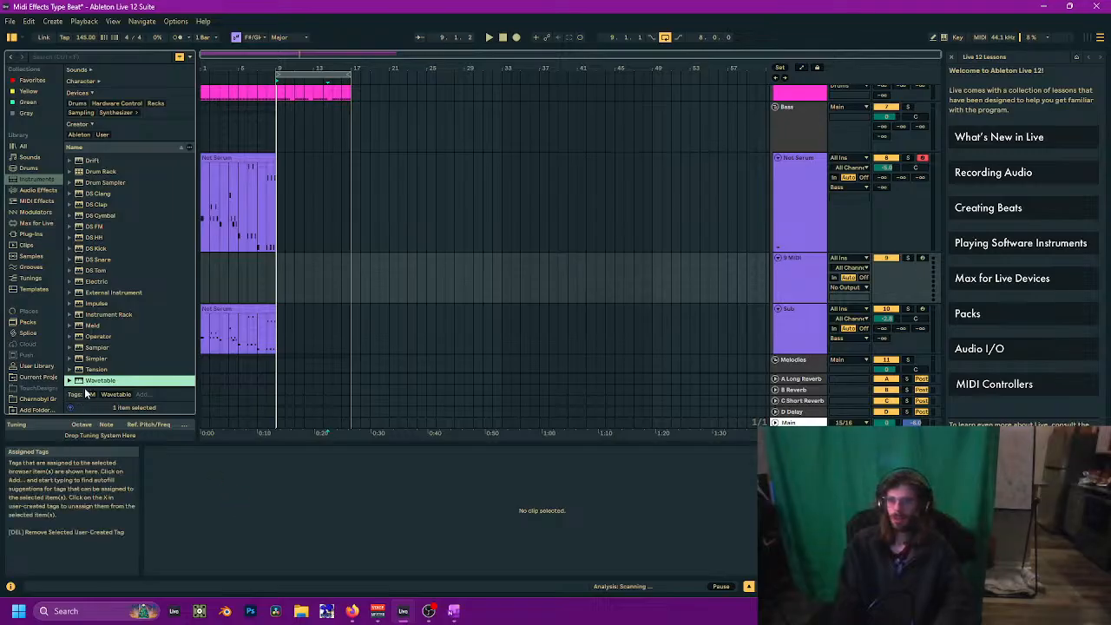
Step: Load Wavetable with its default preset onto the new MIDI track and play the loop from bar 9
drag(84, 383, 164, 371)
drag(805, 297, 801, 276)
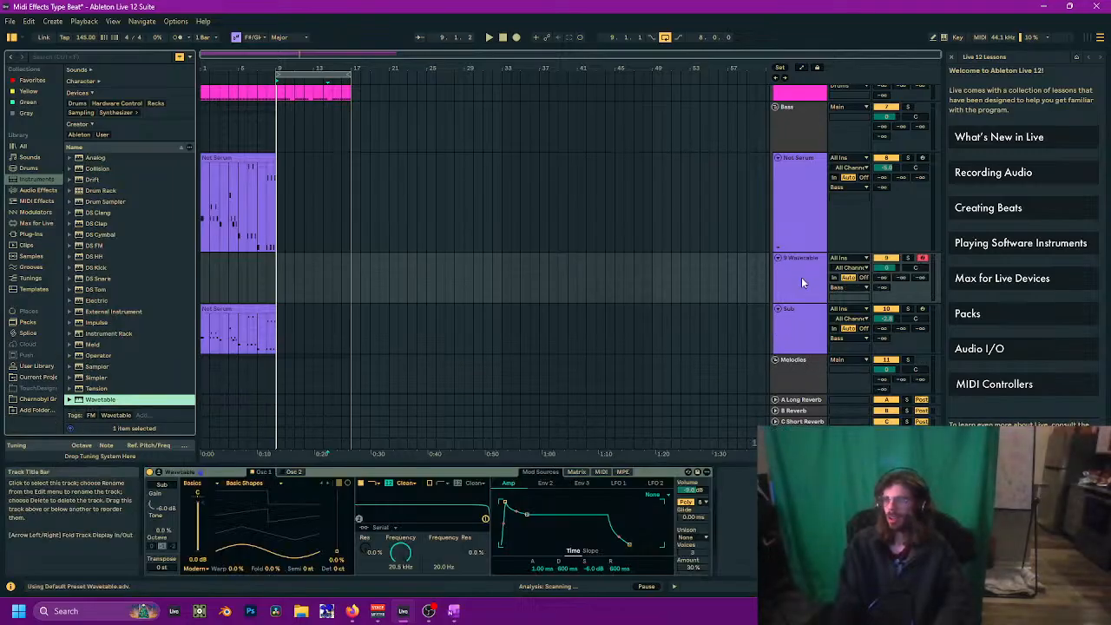
scroll(472, 288, down, 1)
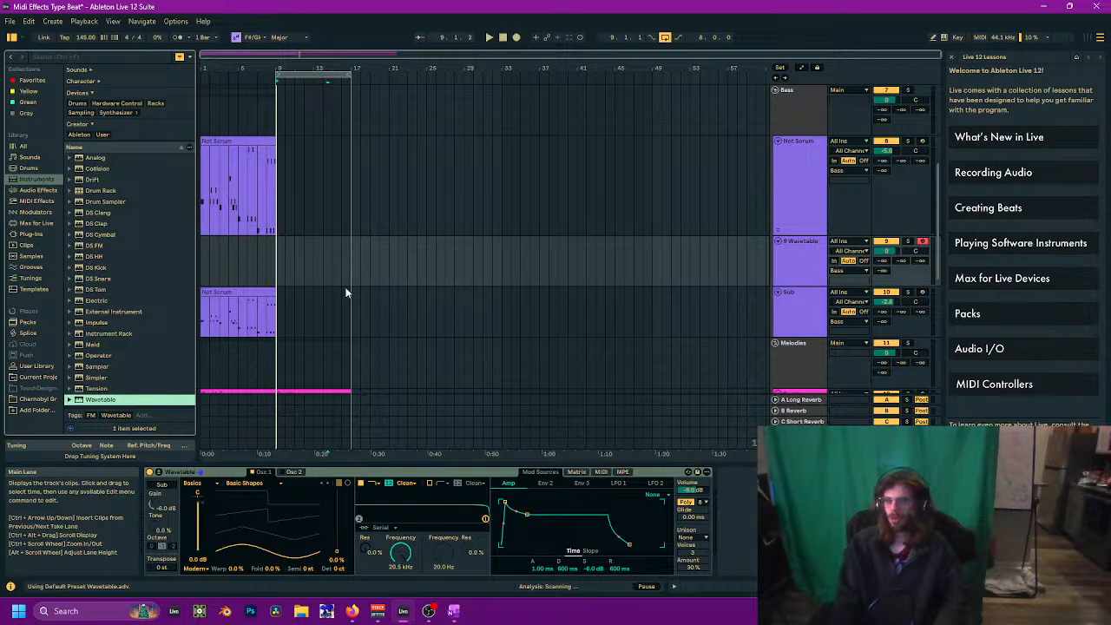
click(278, 257)
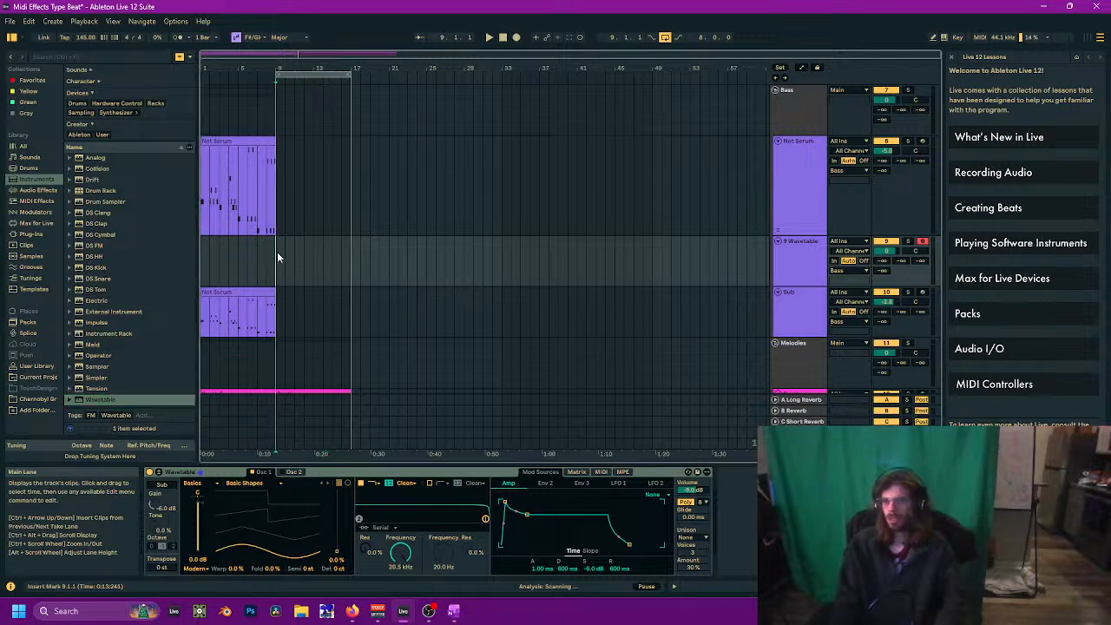
key(space)
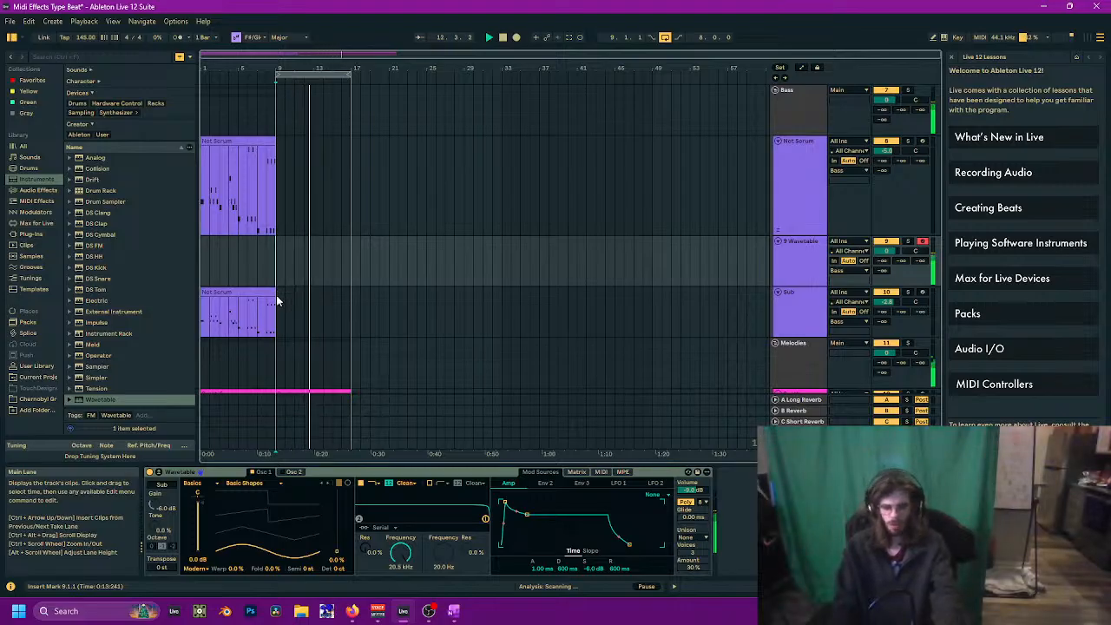
key(space)
key(space)
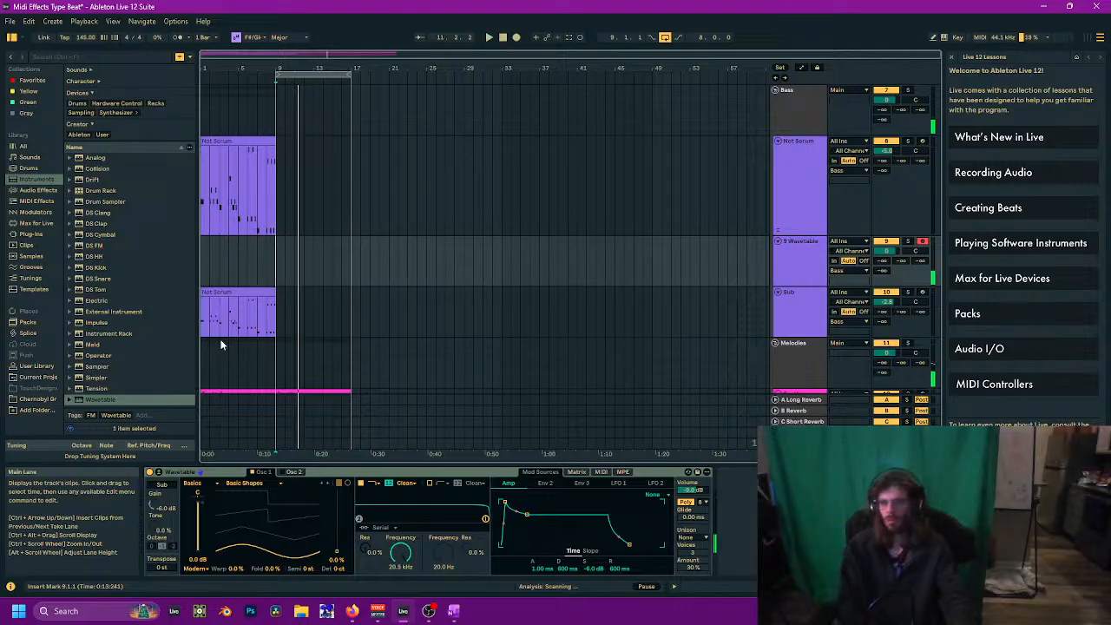
Step: Set Wavetable's oscillator 1 wavetable position to 100% and check the wavetable choices, keeping Basic Shapes from the Basics category
scroll(521, 288, down, 4)
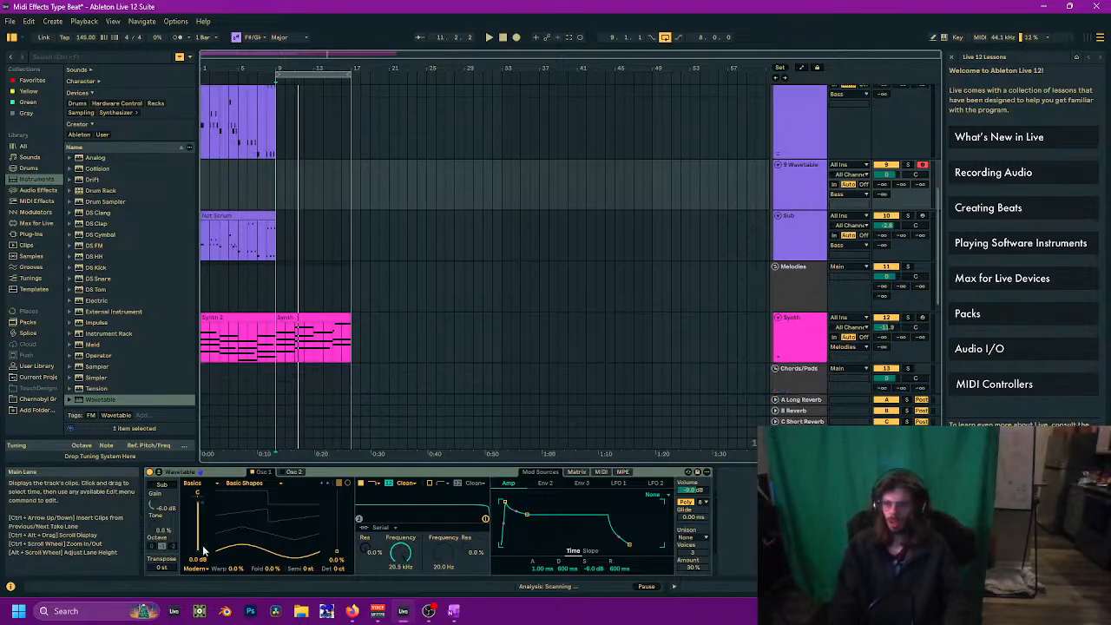
drag(336, 548, 336, 526)
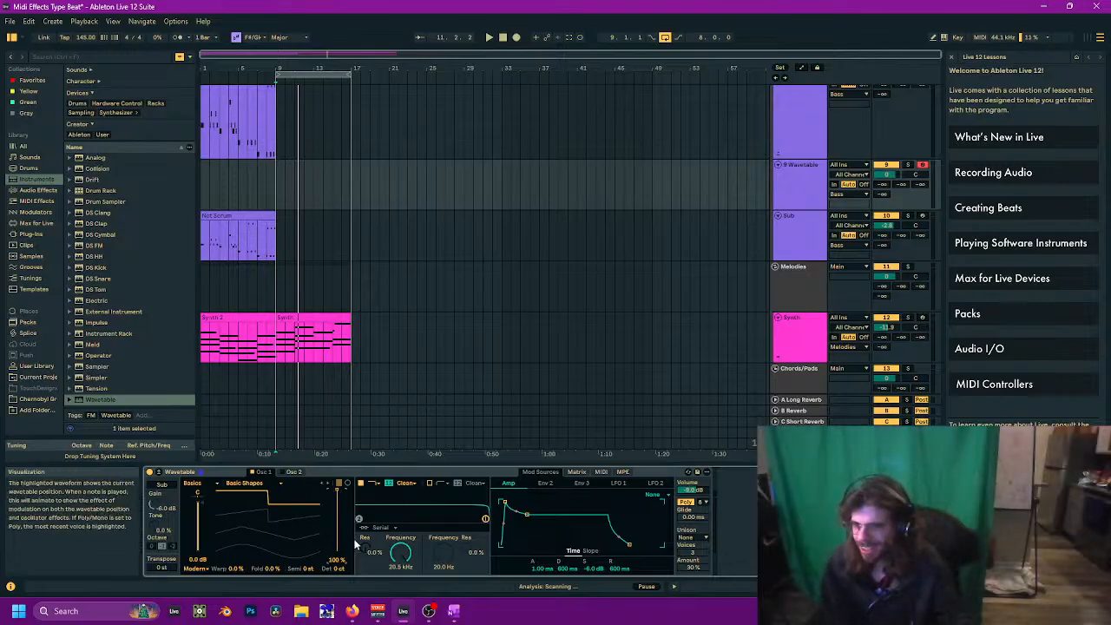
click(250, 483)
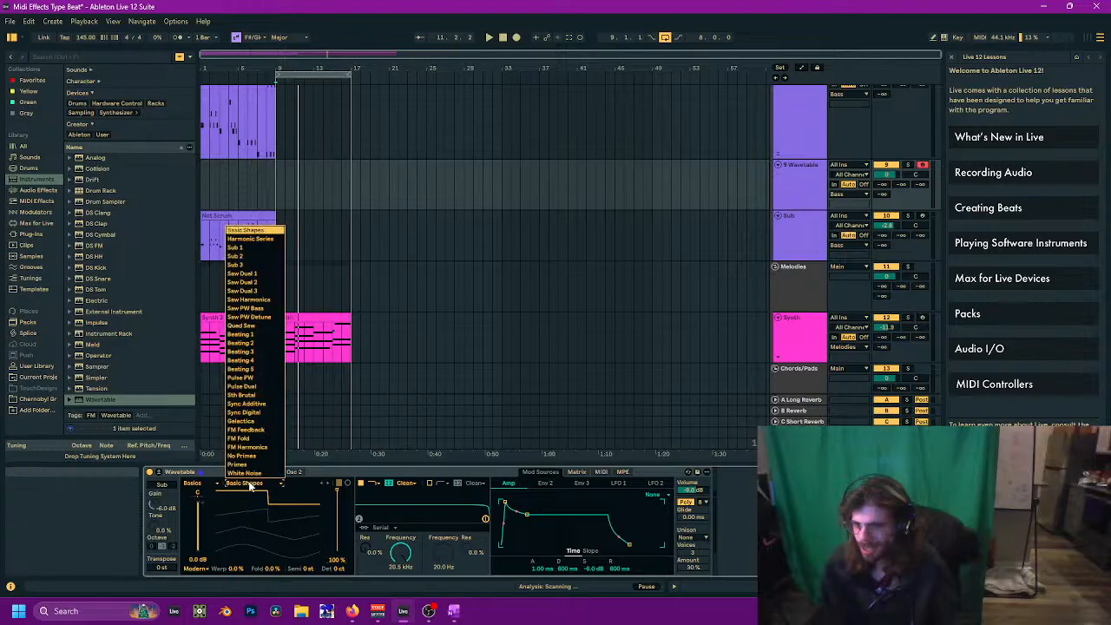
click(250, 483)
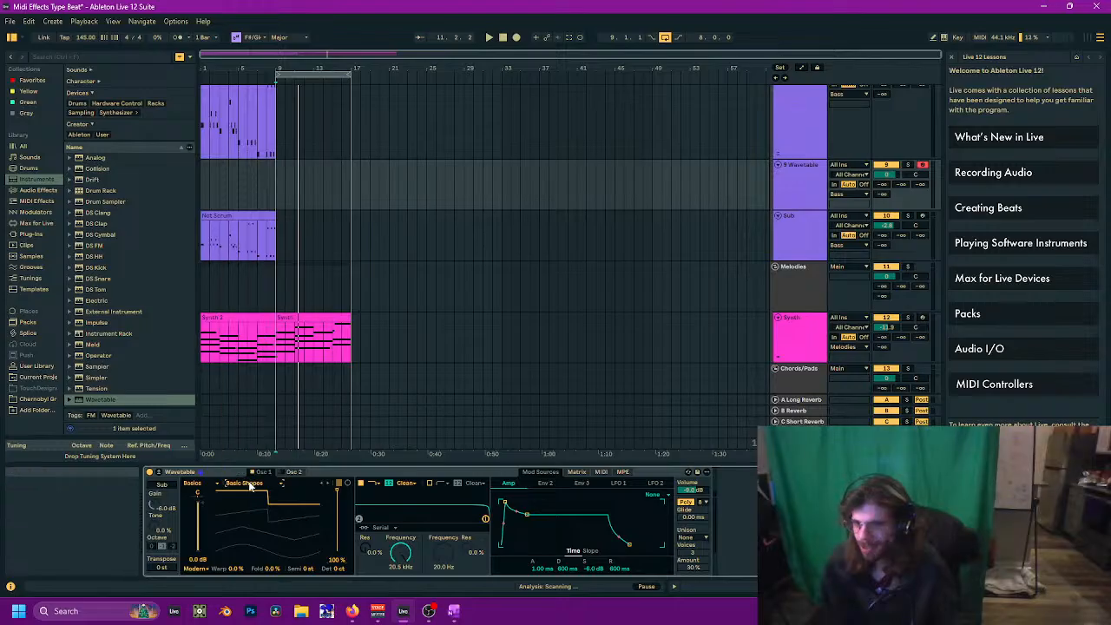
click(196, 483)
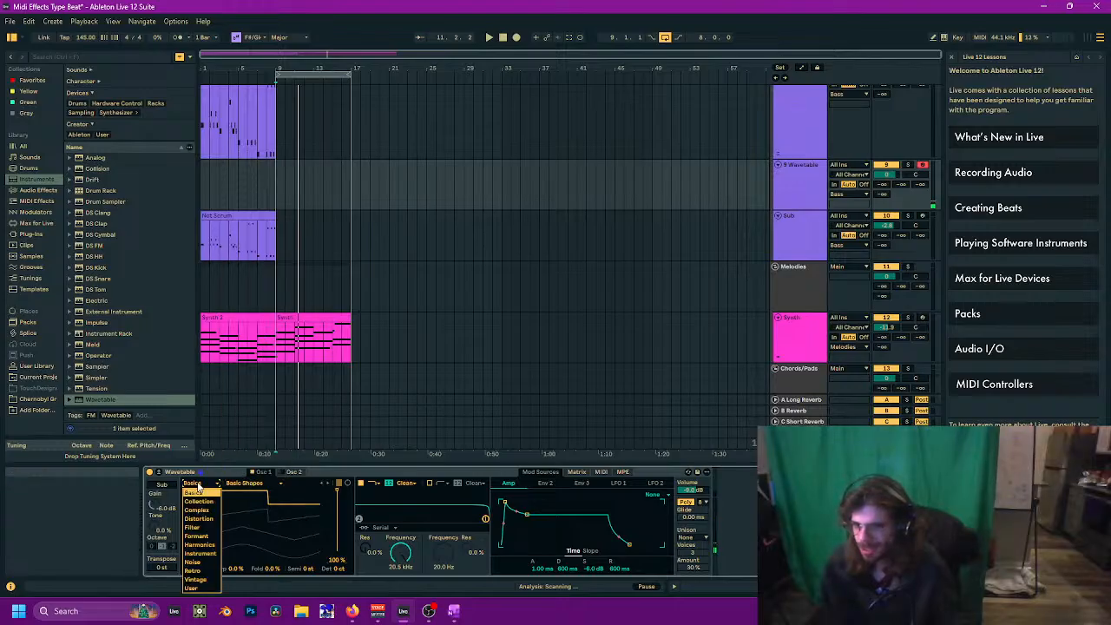
click(198, 489)
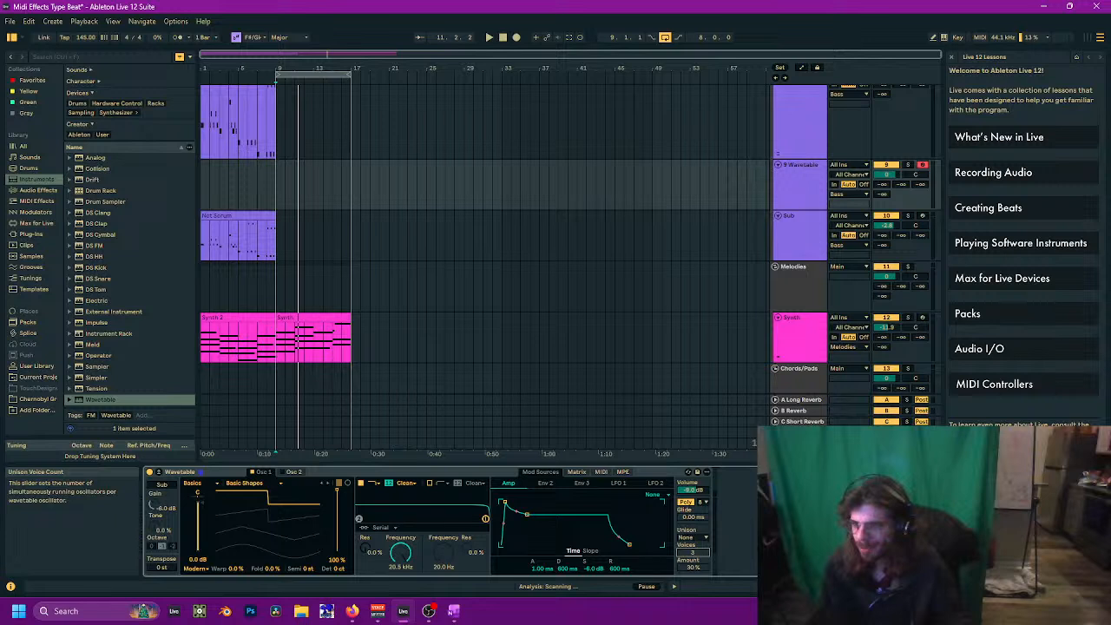
Step: Set Wavetable's unison to Classic with 4 voices and 3.1% amount, and its first filter to 643 Hz with 60% resonance
click(691, 537)
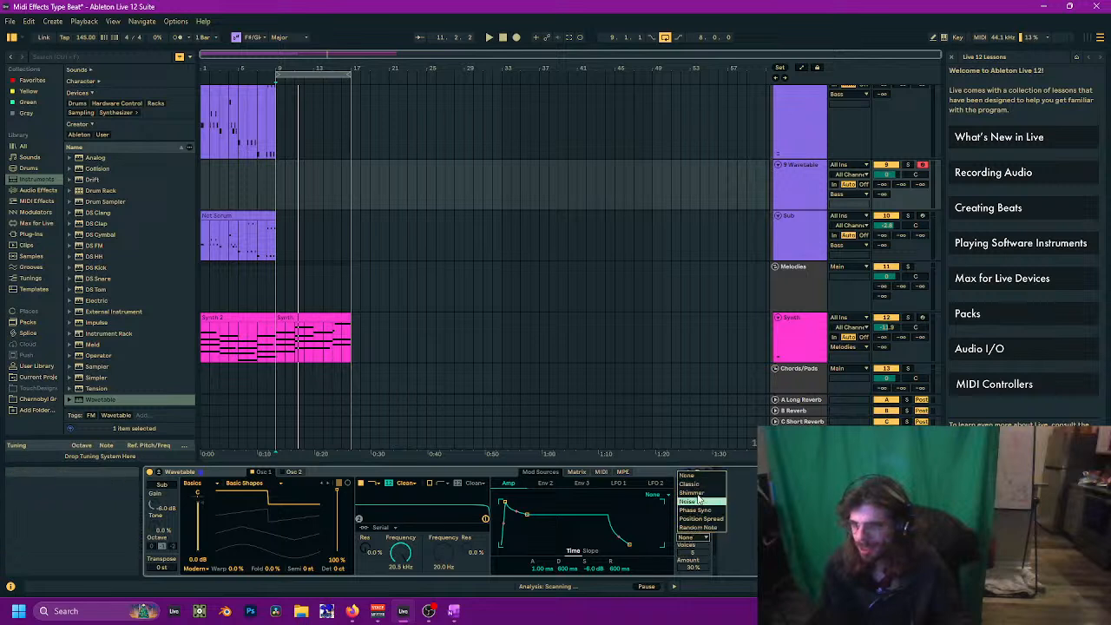
click(685, 488)
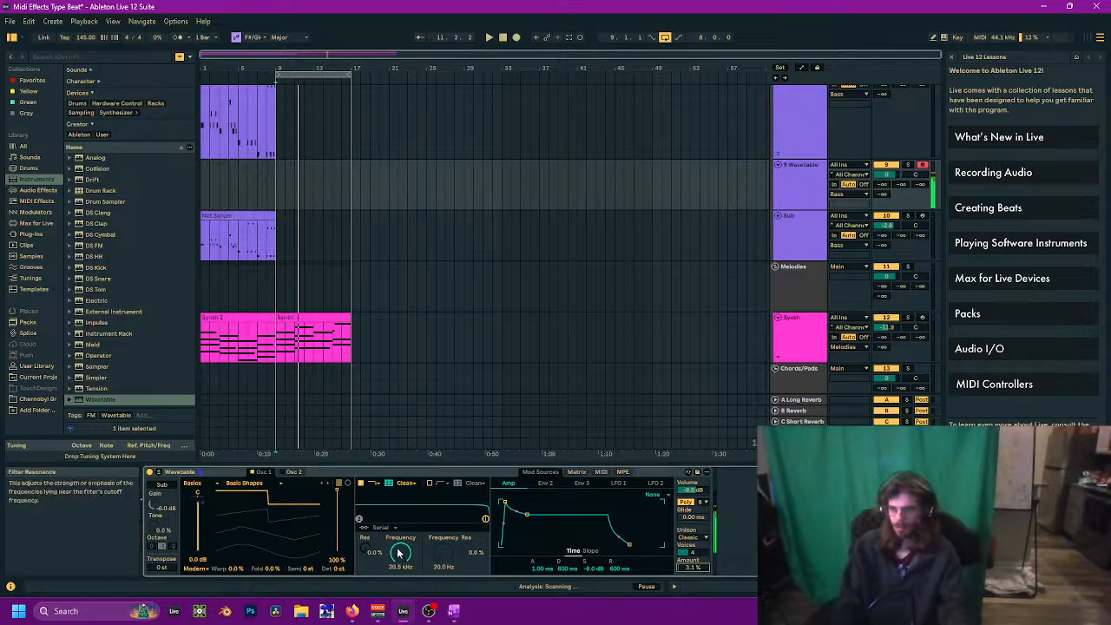
drag(399, 552, 370, 517)
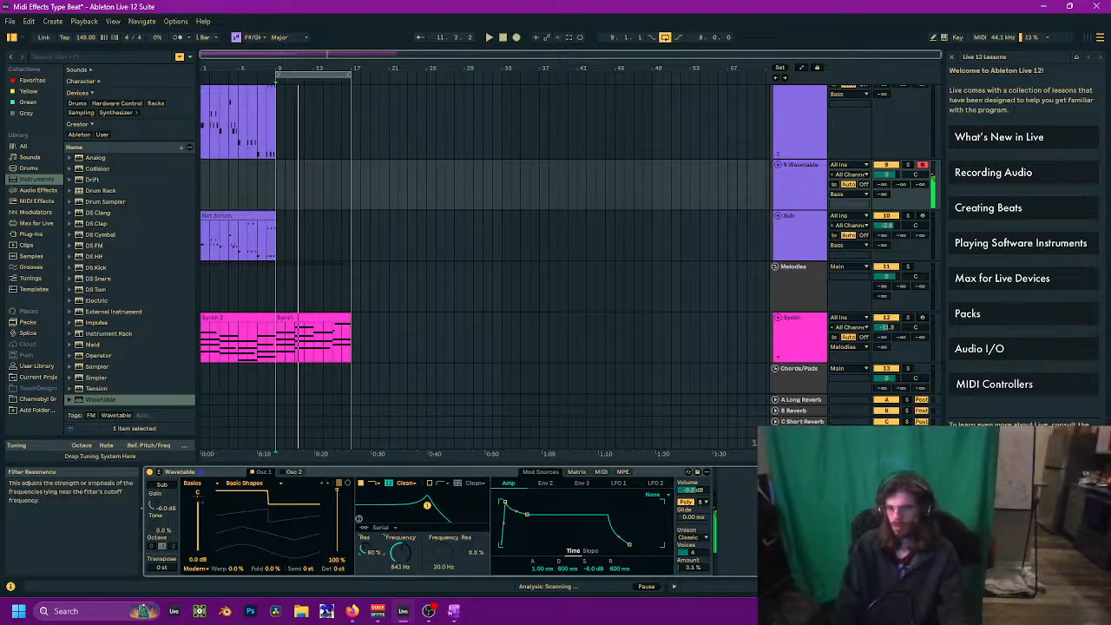
Step: Modulate Wavetable's filter 1 frequency with LFO 1 by 39, setting the filter to 296 Hz with 38% resonance and the LFO rate to 2.95 Hz
mouse_move(386, 560)
mouse_down()
mouse_move(400, 560)
mouse_move(400, 547)
mouse_up()
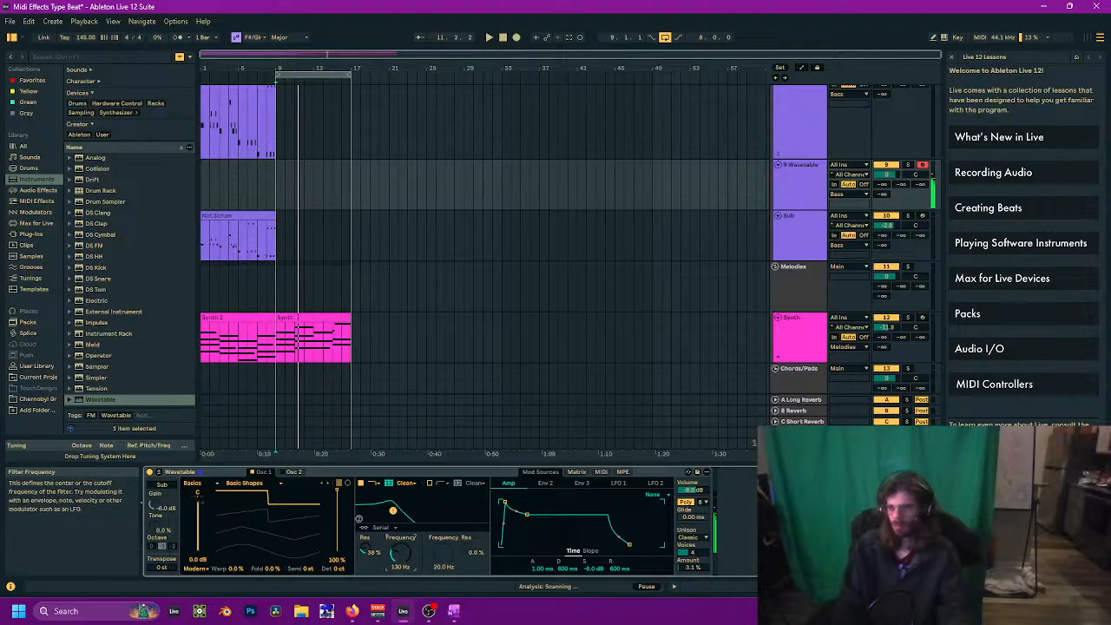
click(618, 484)
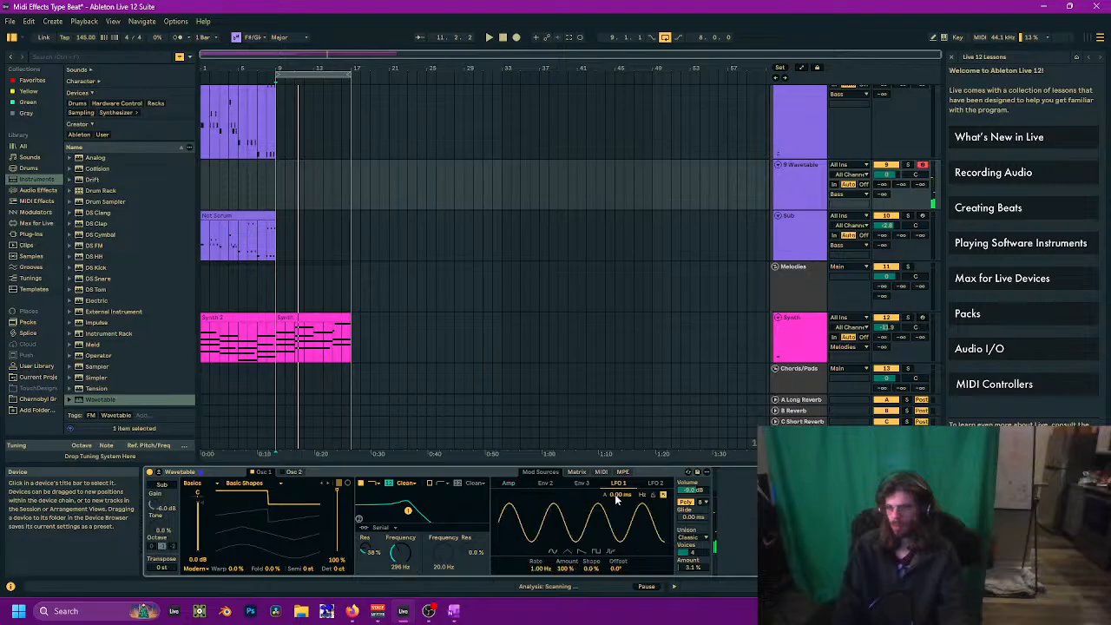
click(575, 471)
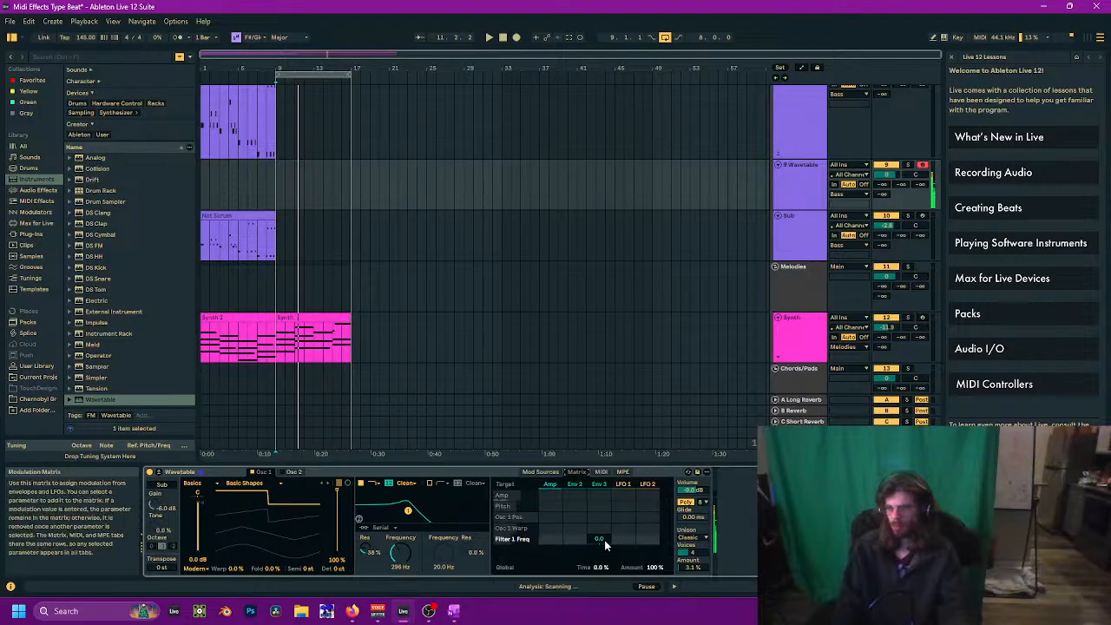
drag(622, 539, 622, 506)
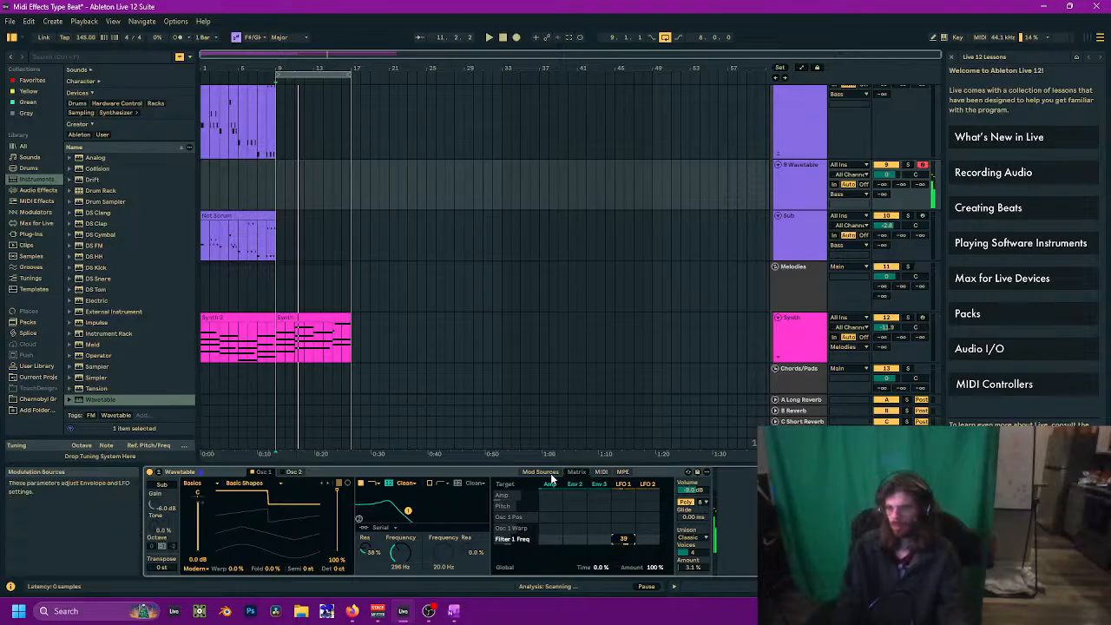
click(550, 472)
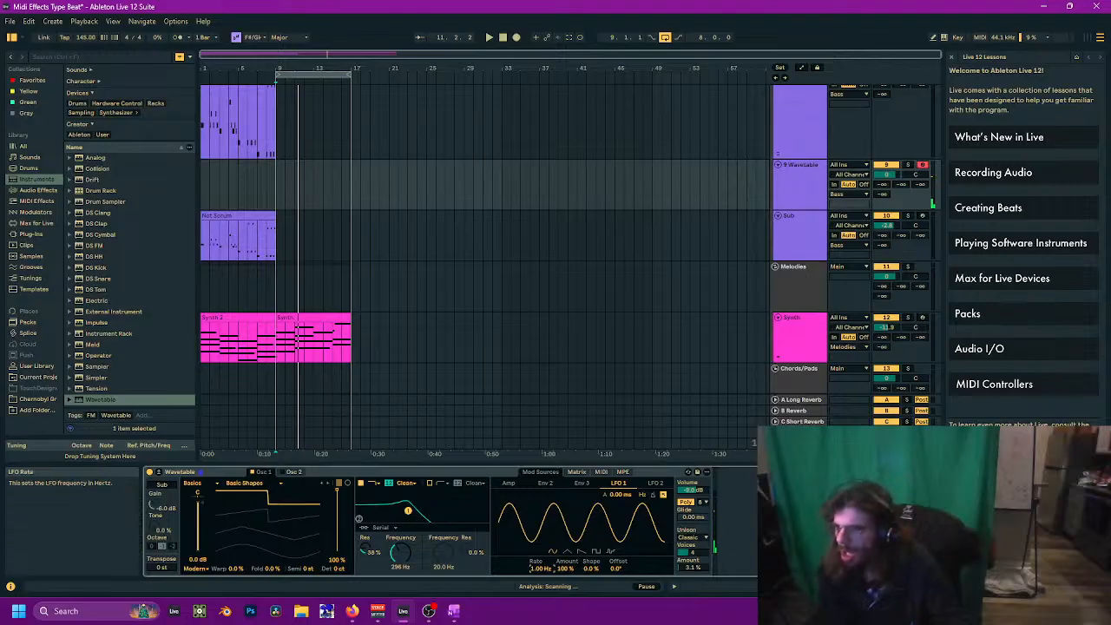
mouse_move(540, 569)
mouse_down()
mouse_move(541, 553)
mouse_move(540, 590)
mouse_move(541, 518)
mouse_move(540, 553)
mouse_up()
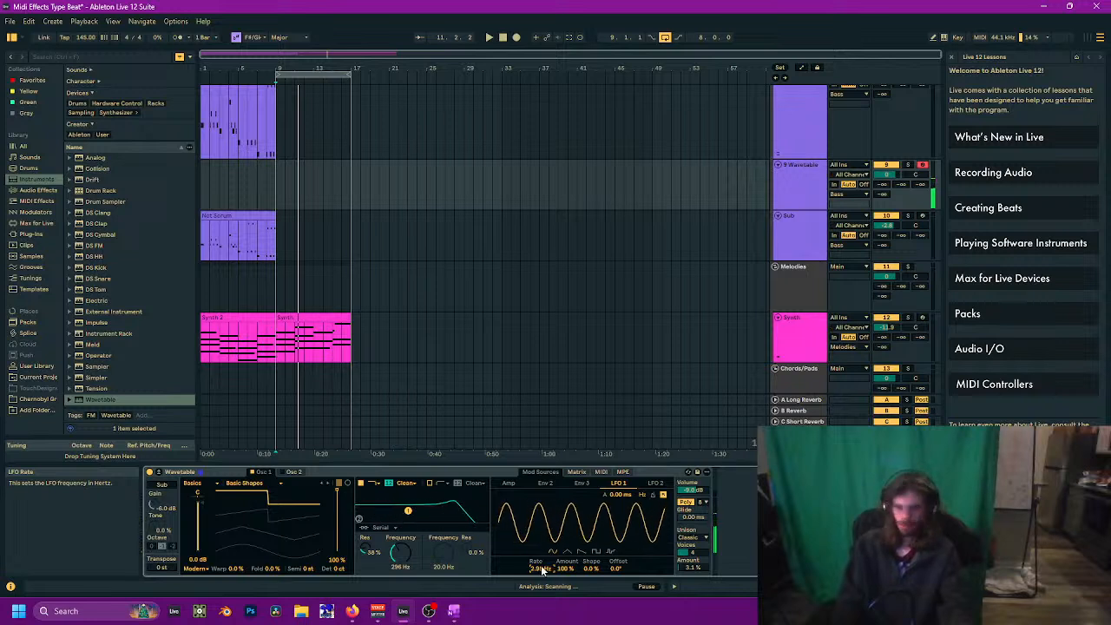
key(space)
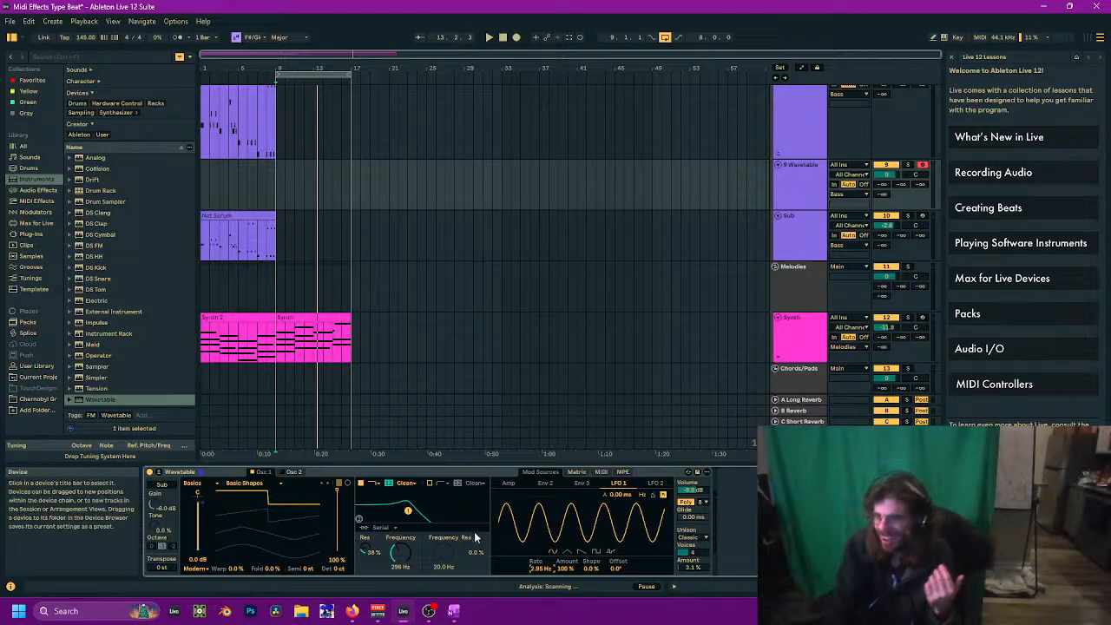
click(654, 484)
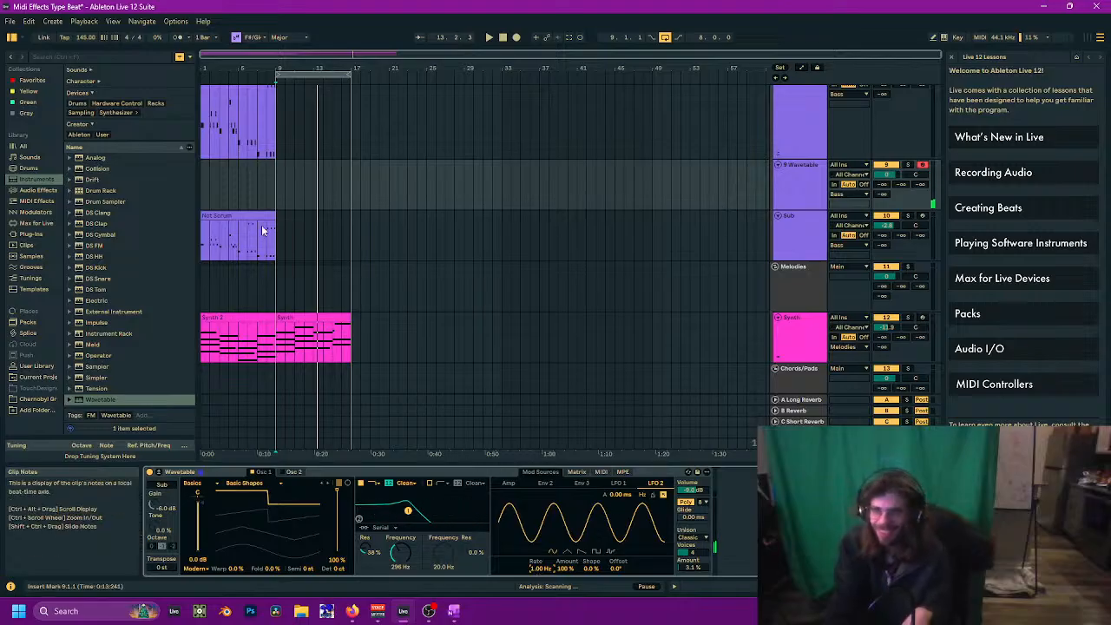
Step: Replace Wavetable on the new bass track with Serum 2 and briefly play the arrangement
key(ctrl+f)
text(serum)
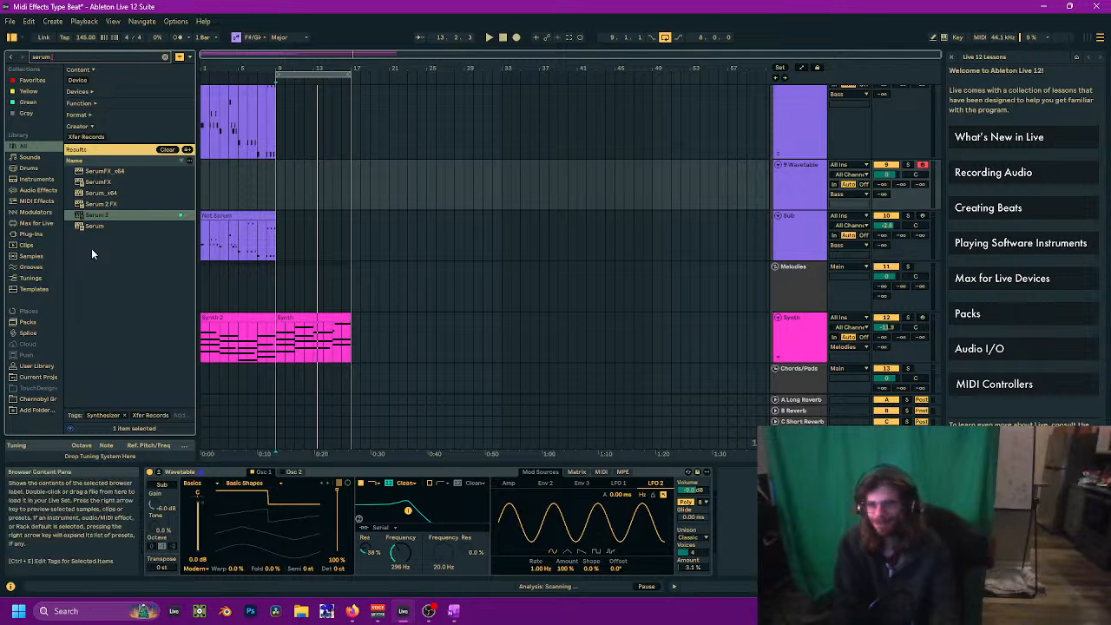
click(104, 216)
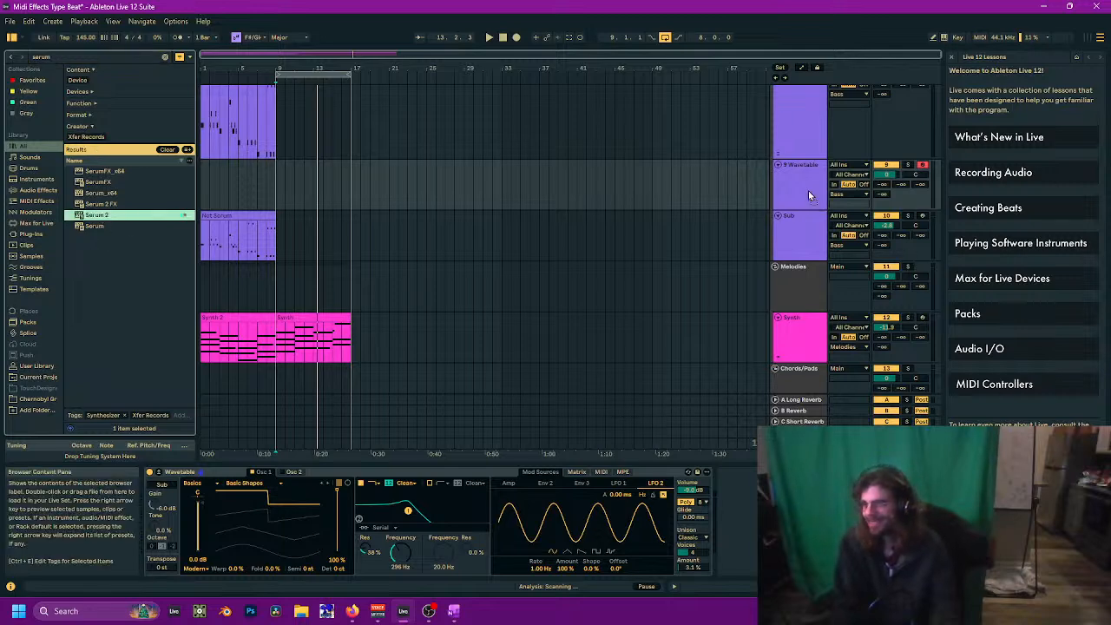
drag(808, 190, 808, 191)
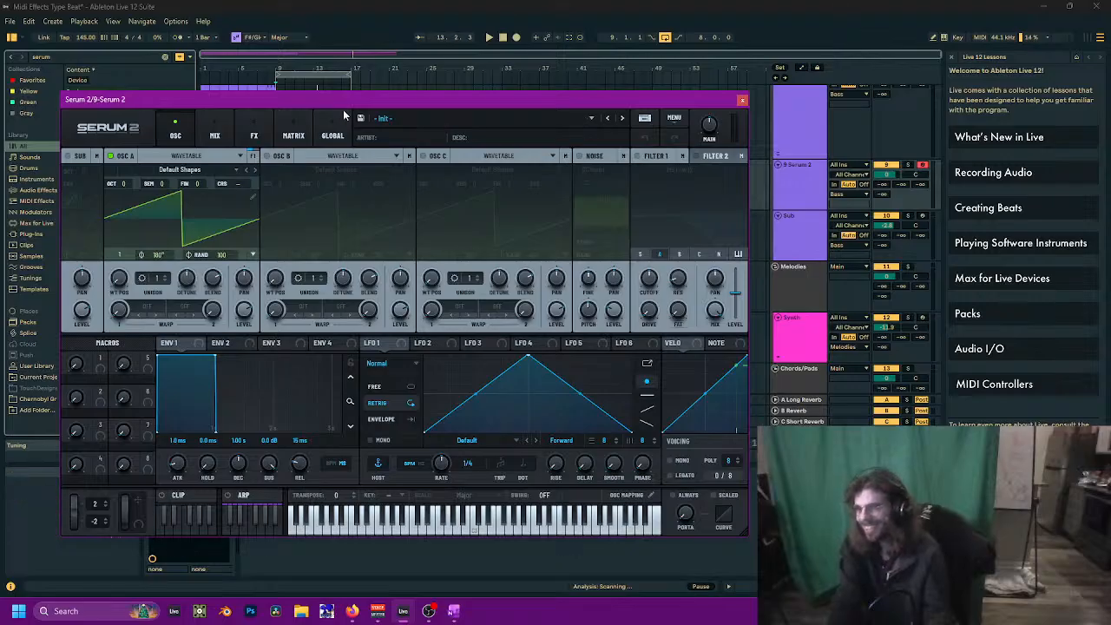
click(366, 85)
key(space)
drag(366, 97, 394, 130)
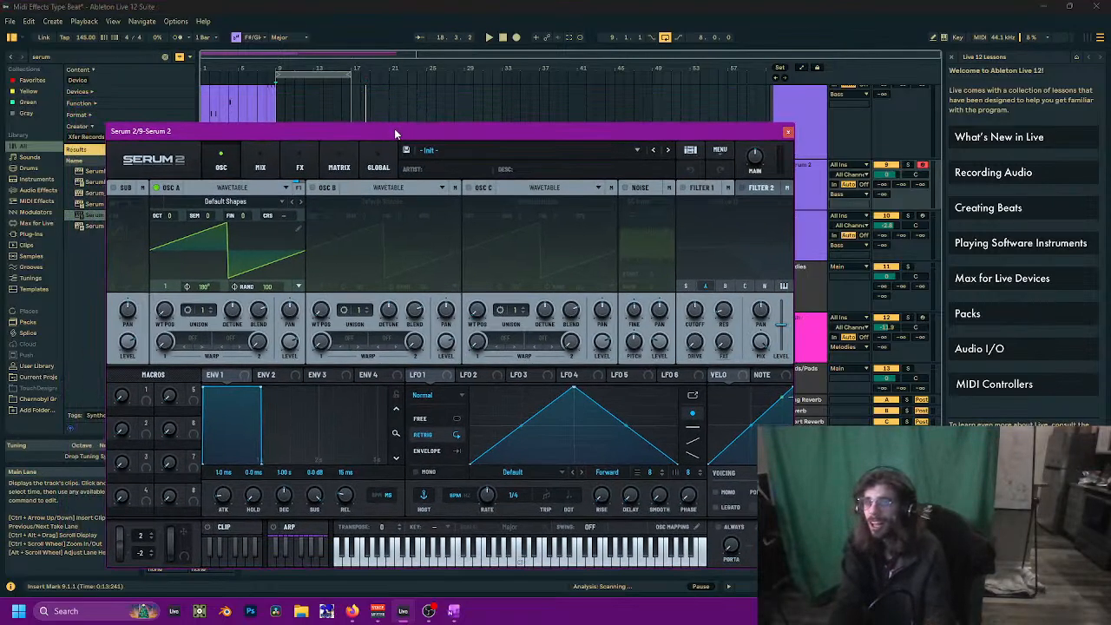
Step: Set Serum 2's oscillator A to a square wave one octave down, with 2 unison voices and random phase 0
drag(165, 311, 172, 231)
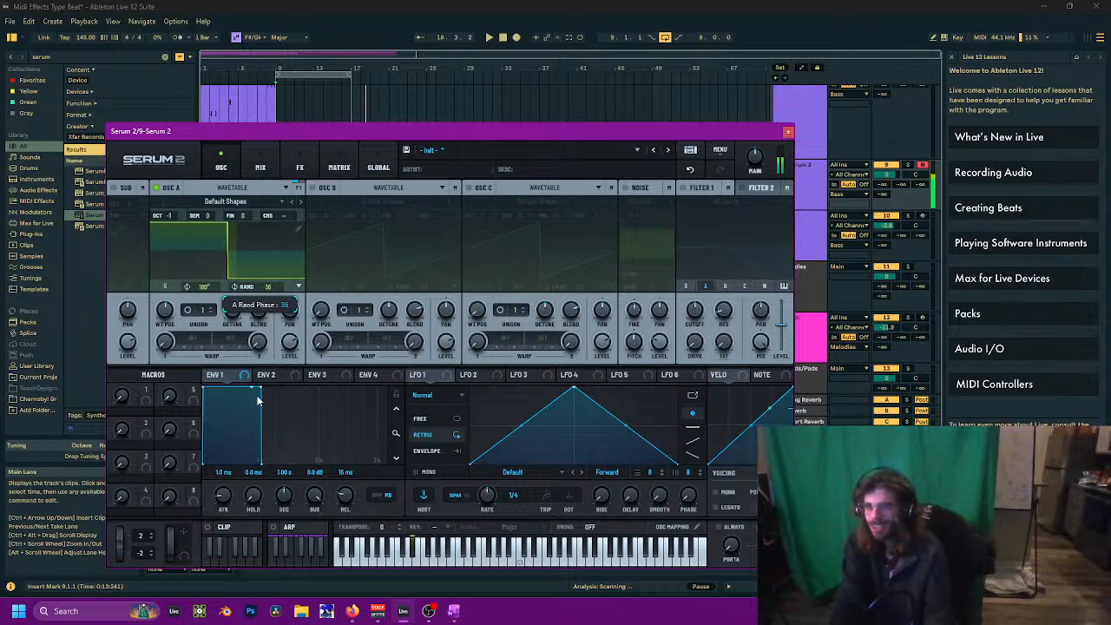
drag(200, 321, 237, 400)
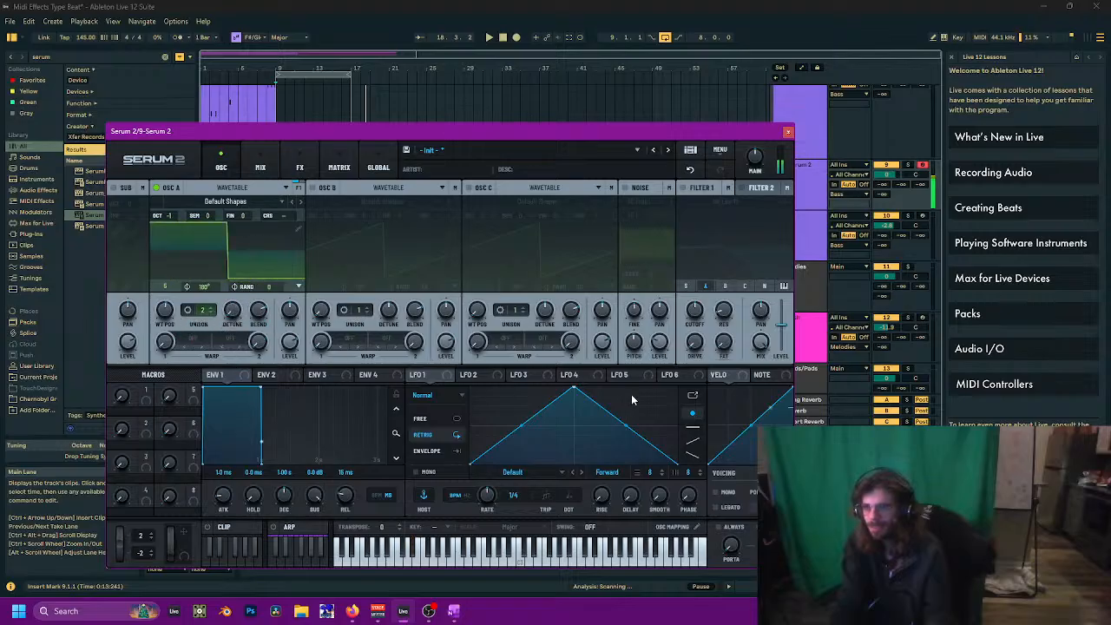
Step: Enable Serum 2's filter 1, lower its cutoff slightly and route its output into Filter 2
click(684, 188)
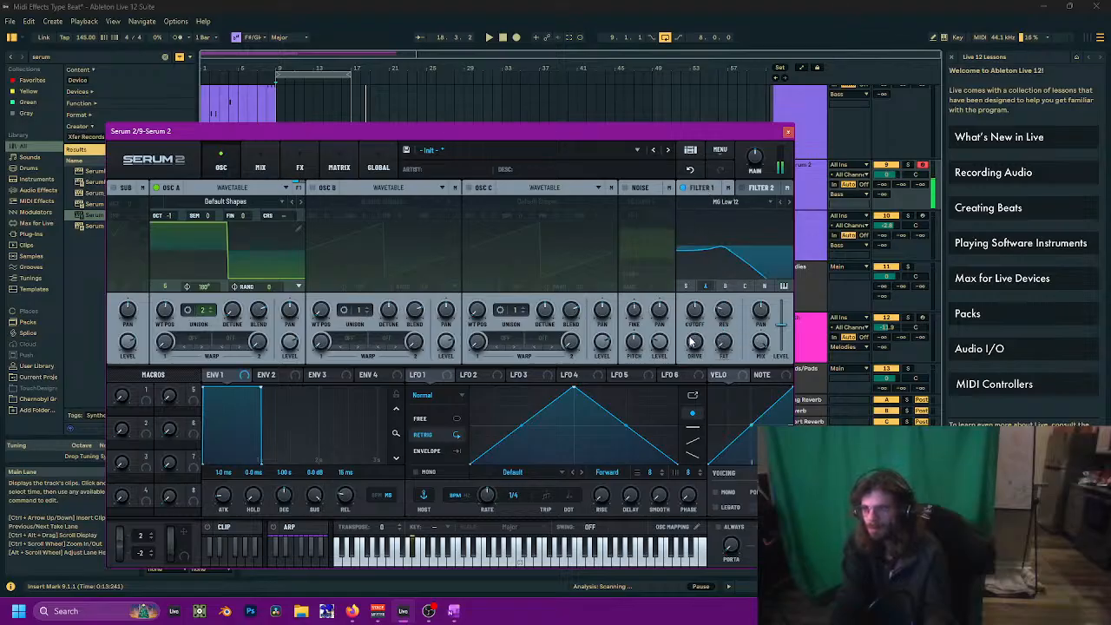
drag(691, 339, 692, 321)
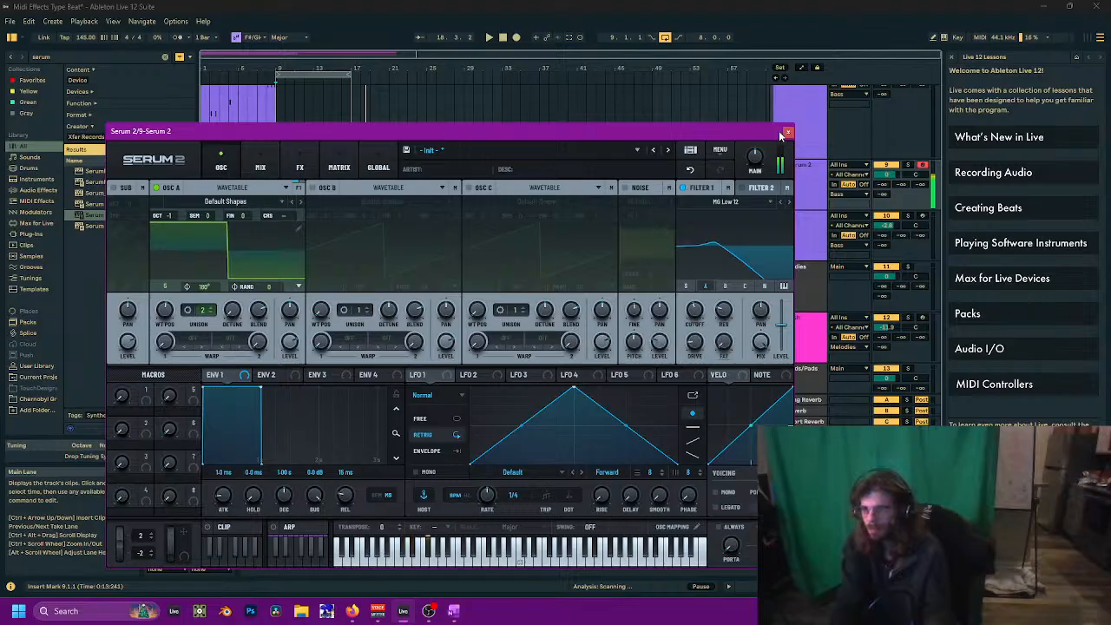
click(728, 187)
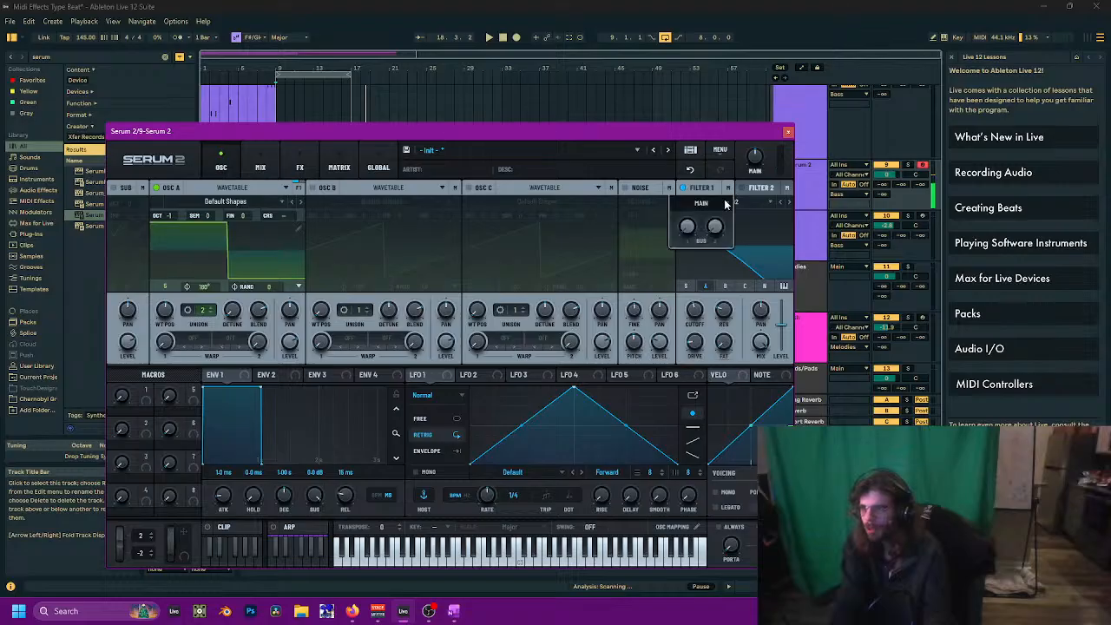
click(725, 203)
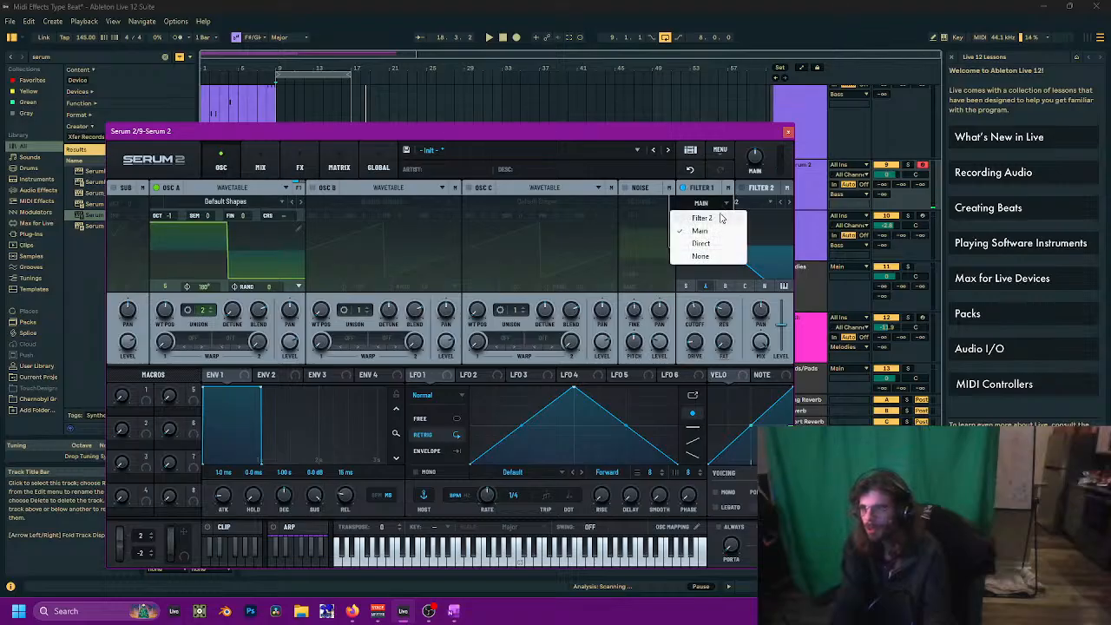
click(703, 218)
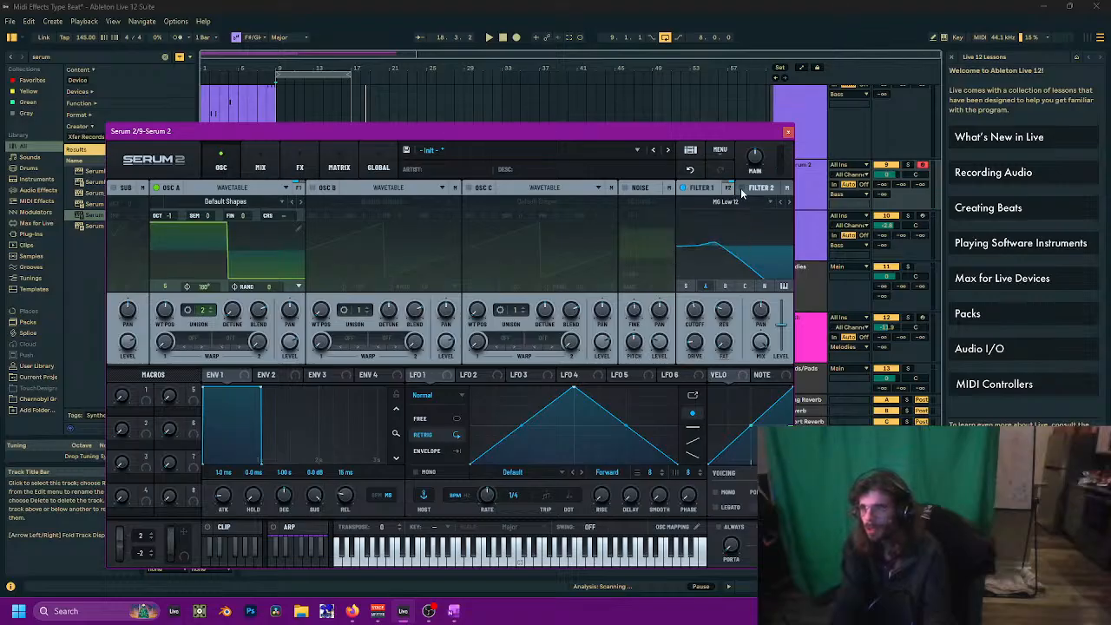
Step: Enable filter 2, change filter 1's type to High 24 with an adjusted cutoff, and close the Serum 2 window
click(740, 188)
click(725, 201)
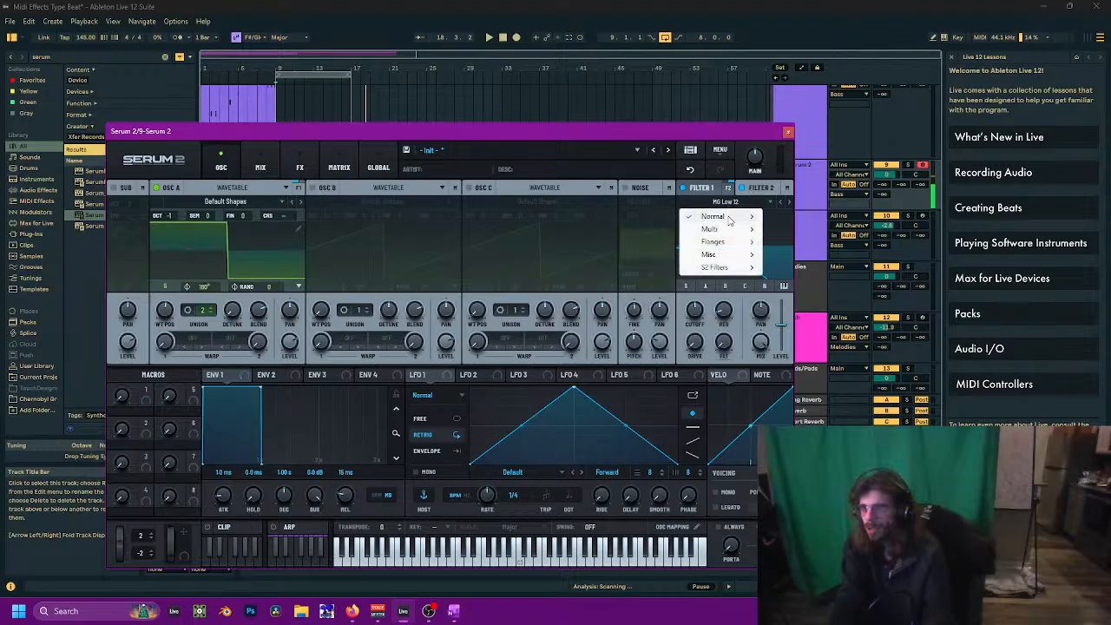
mouse_move(720, 216)
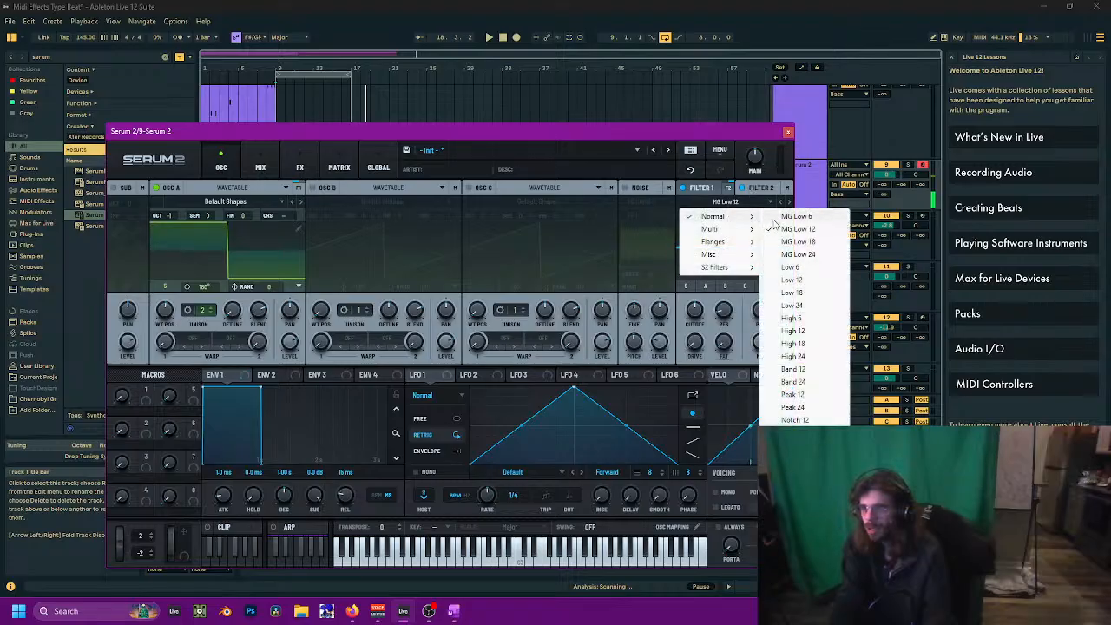
click(792, 356)
mouse_move(694, 310)
mouse_down()
mouse_move(693, 338)
mouse_move(698, 321)
mouse_up()
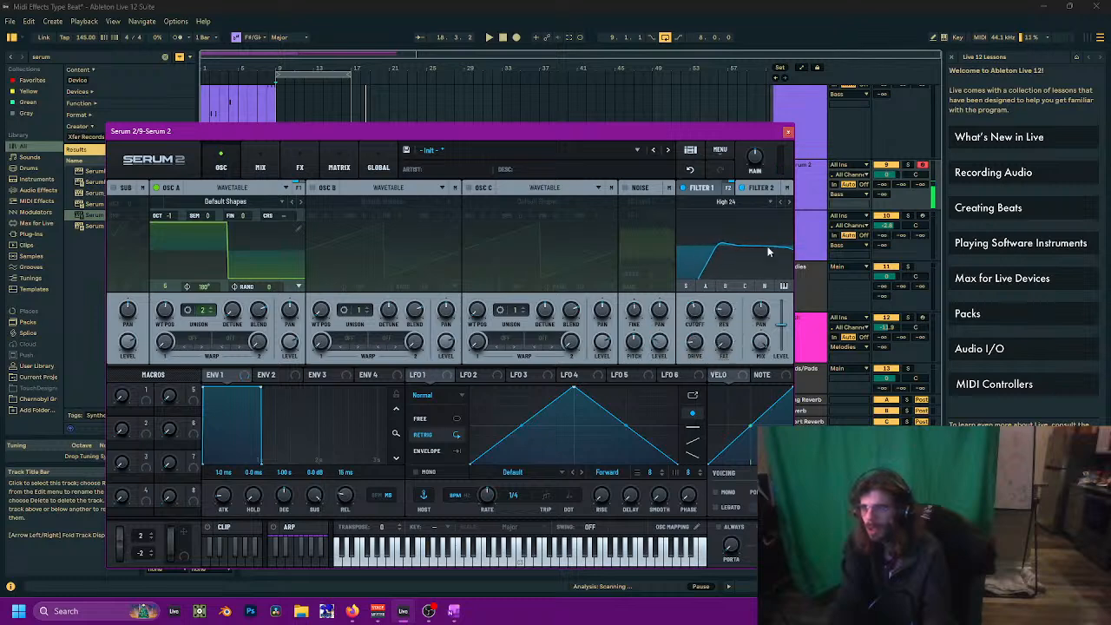
click(787, 136)
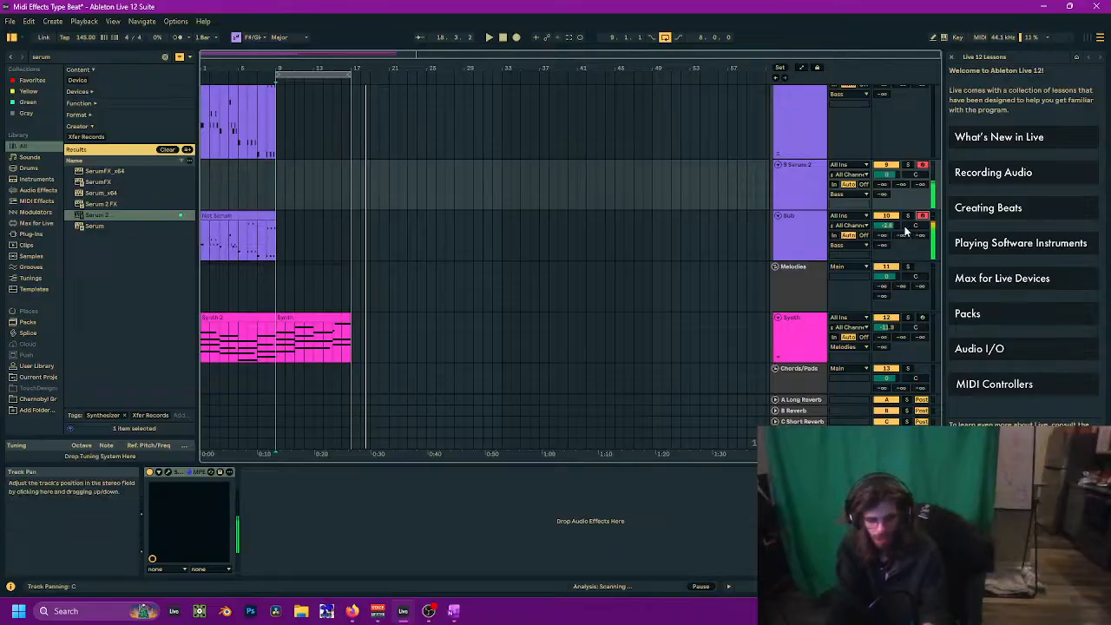
Step: Play the loop from bar 9 with the Serum 2 and Sub tracks armed to try out bass notes
key(space)
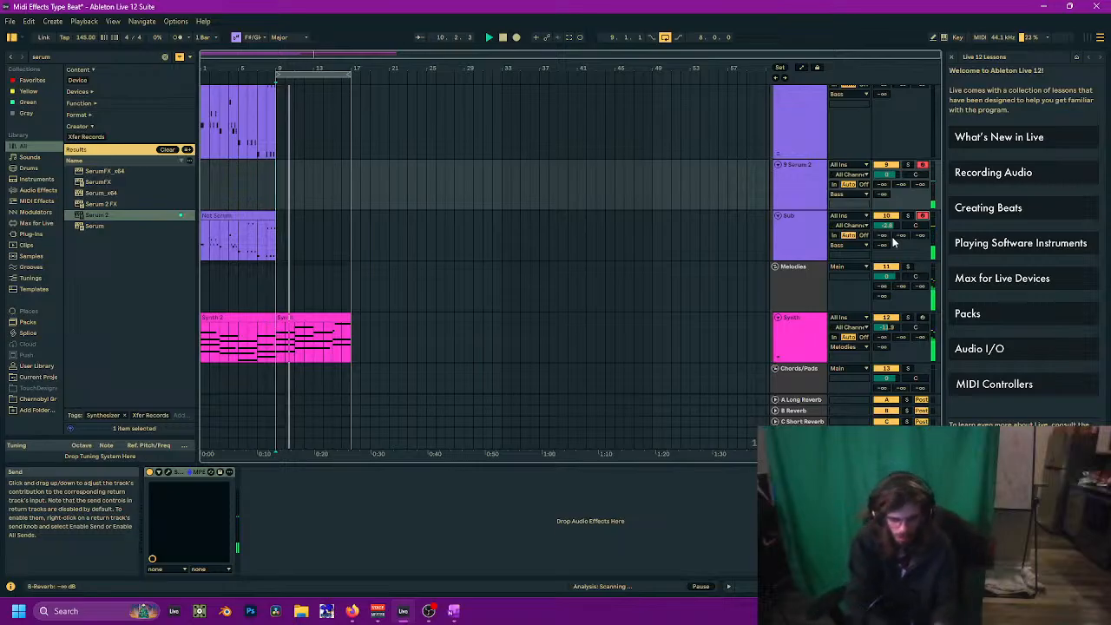
key(space)
key(space)
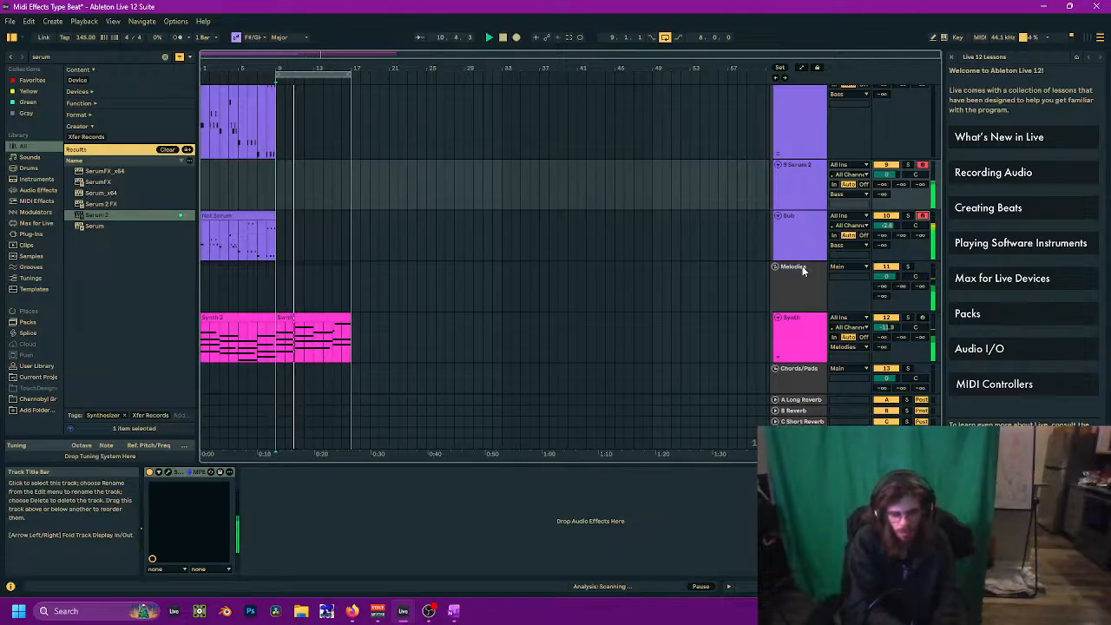
key(space)
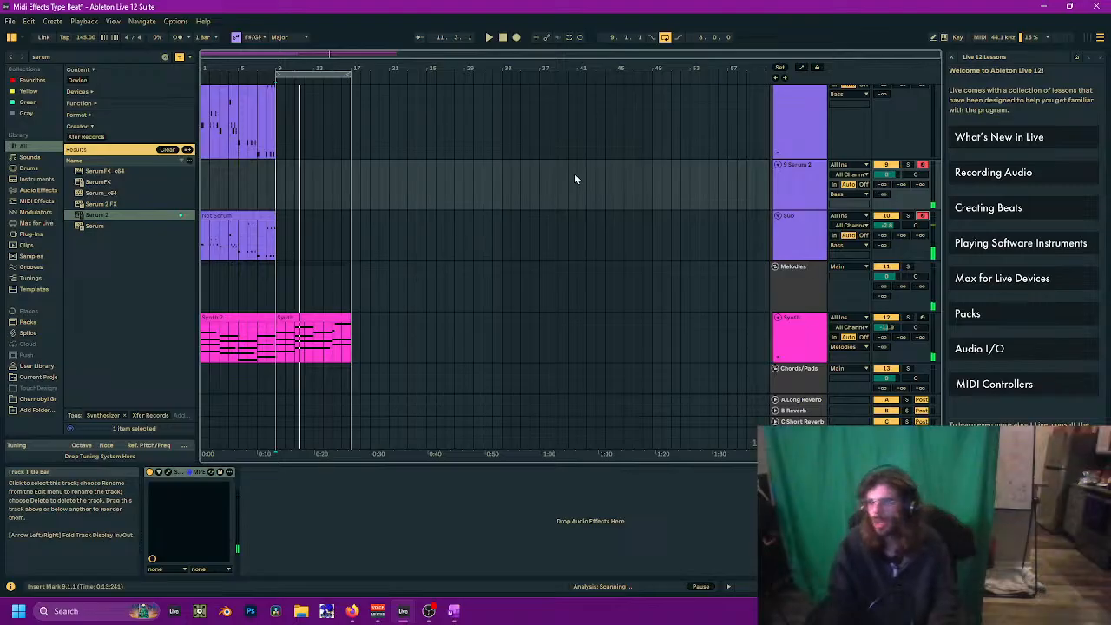
Step: Record a bass line on the Serum 2 track from bar 9 to bar 17, replacing the first take with a second one
click(513, 40)
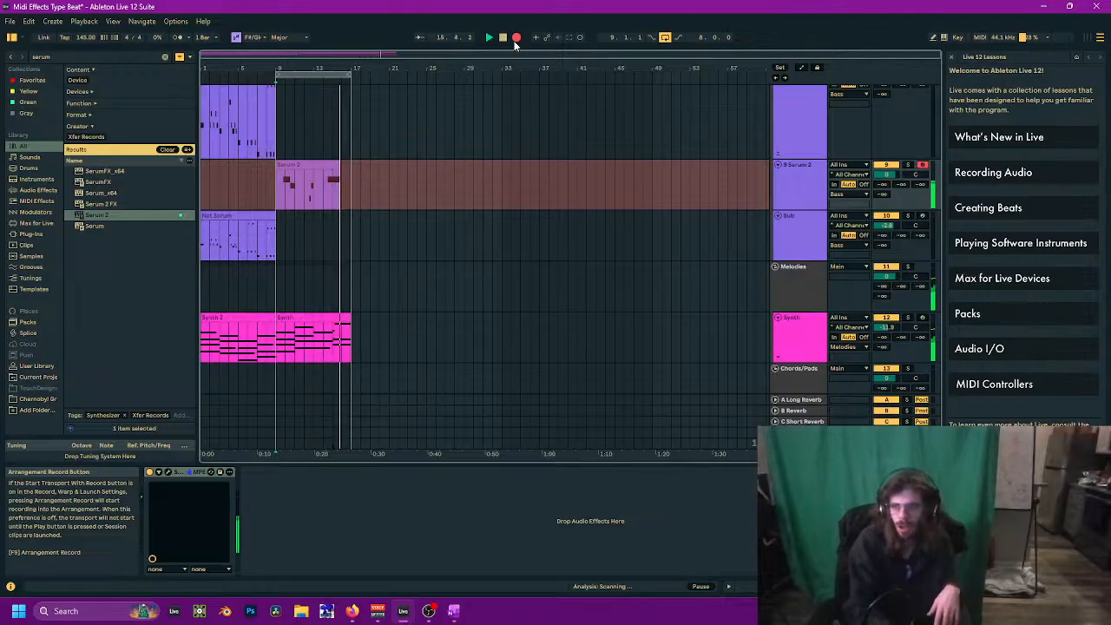
click(513, 40)
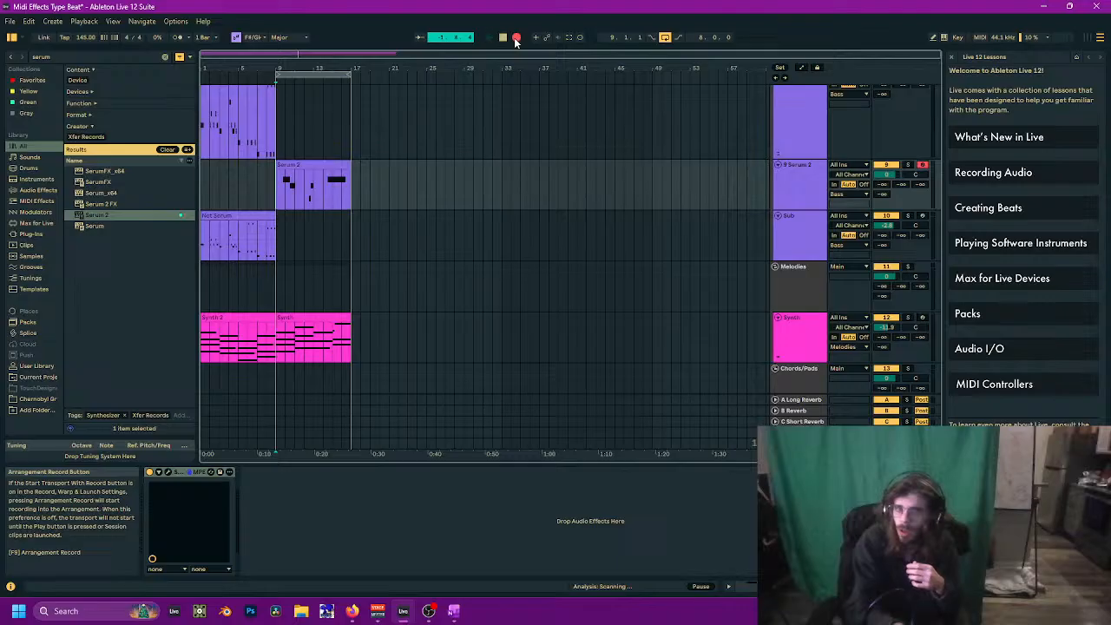
click(516, 41)
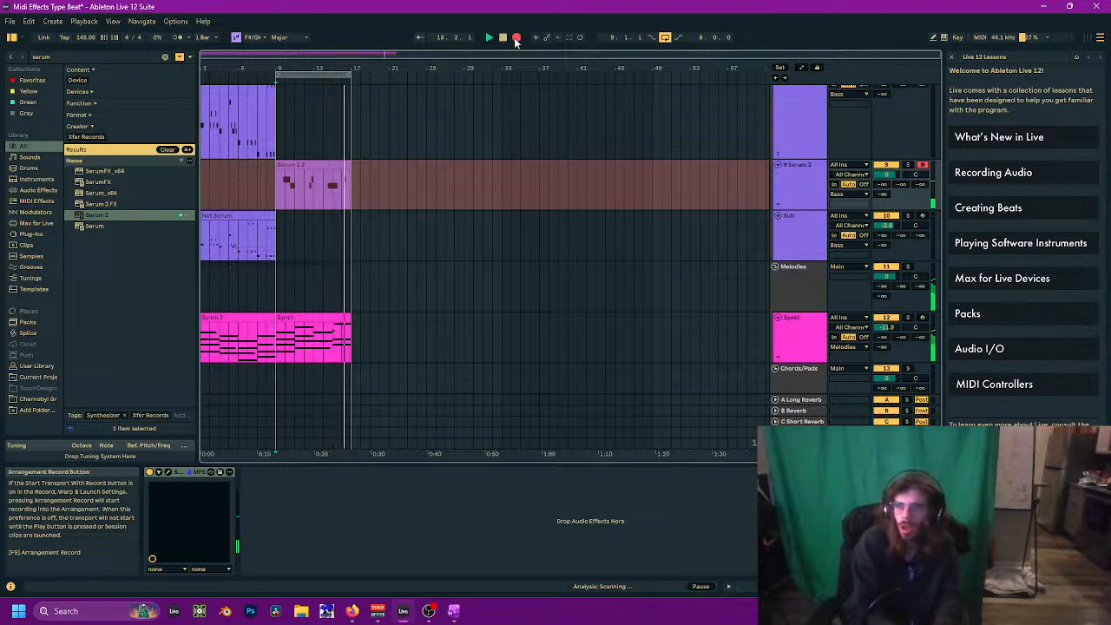
key(space)
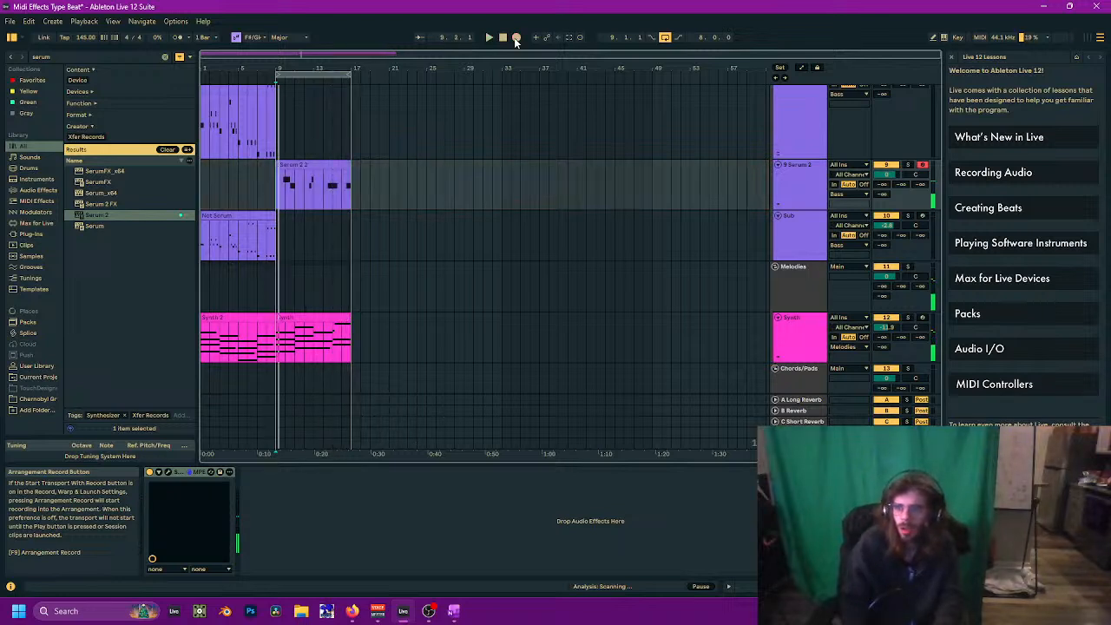
Step: Open the recorded Serum 2 clip in an enlarged note editor and fit its first F#1 note to span 1.4.1 to 2.3.1
double_click(312, 185)
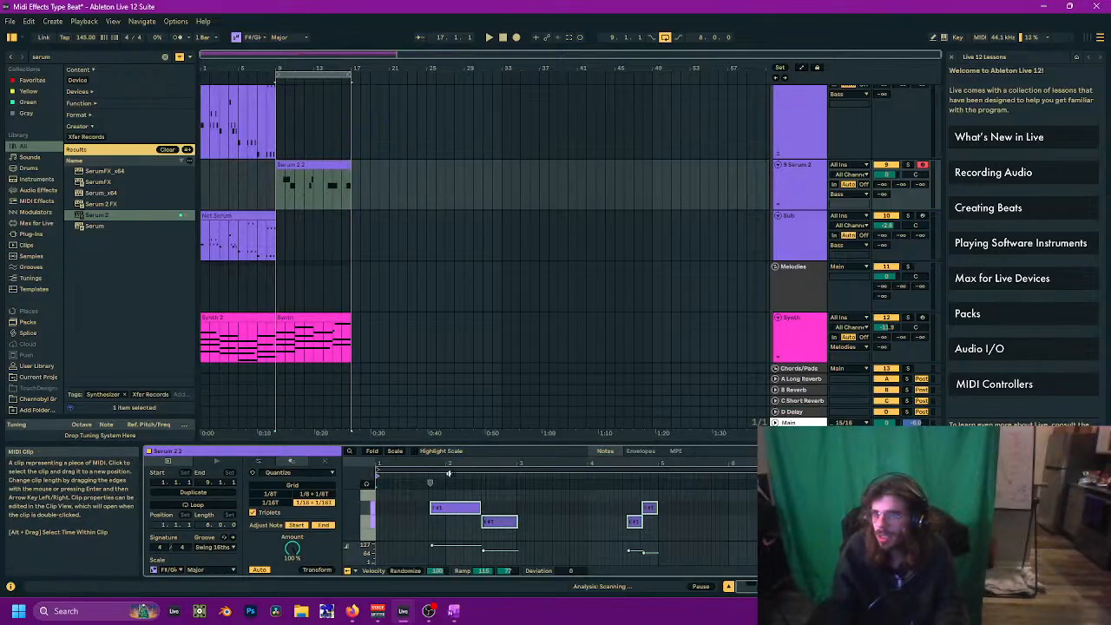
mouse_move(434, 460)
mouse_down()
mouse_move(434, 262)
mouse_move(456, 338)
mouse_up()
key(space)
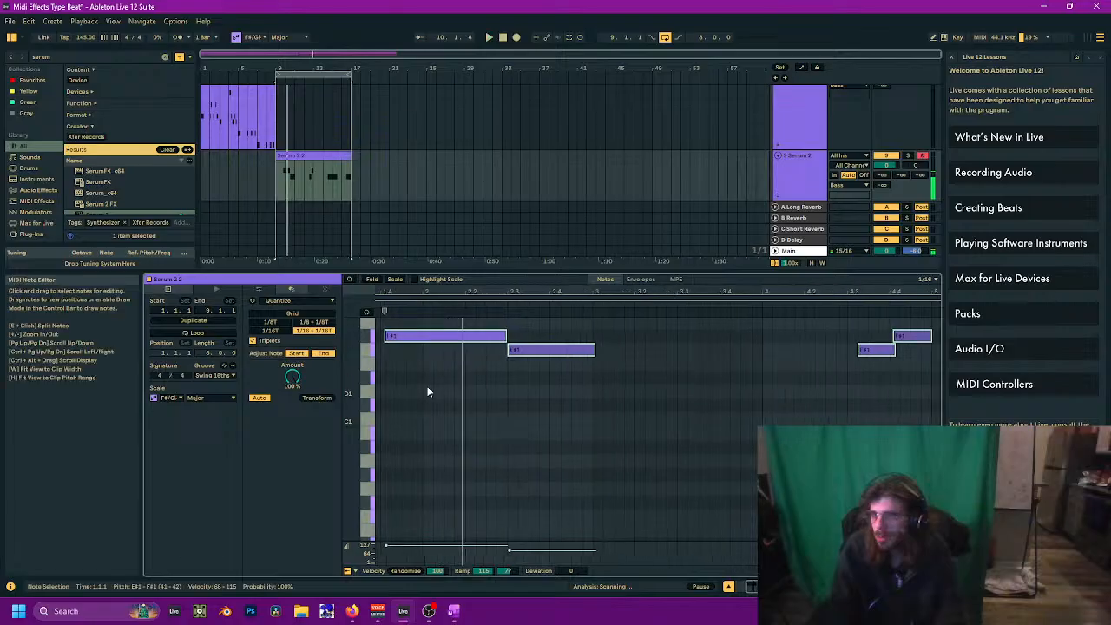
drag(431, 387, 477, 395)
click(477, 395)
key(space)
drag(466, 347, 475, 351)
drag(547, 348, 553, 348)
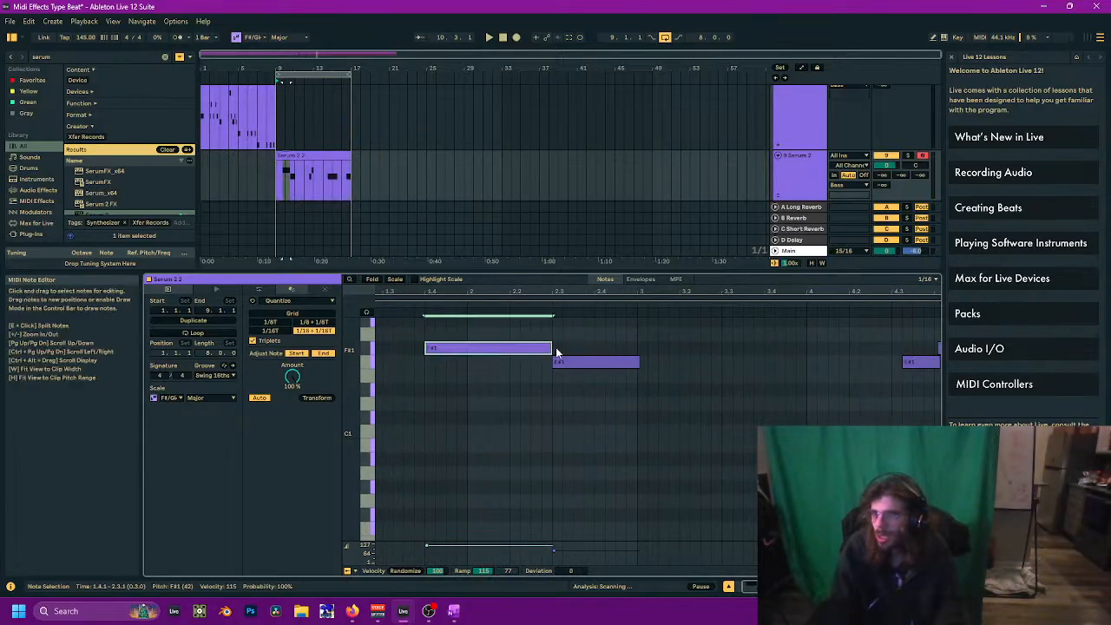
Step: Trim the first E#1 note's end to 3.1.1 and the F#1 note starting at 4.4.1 to end at 5.1.1
click(572, 361)
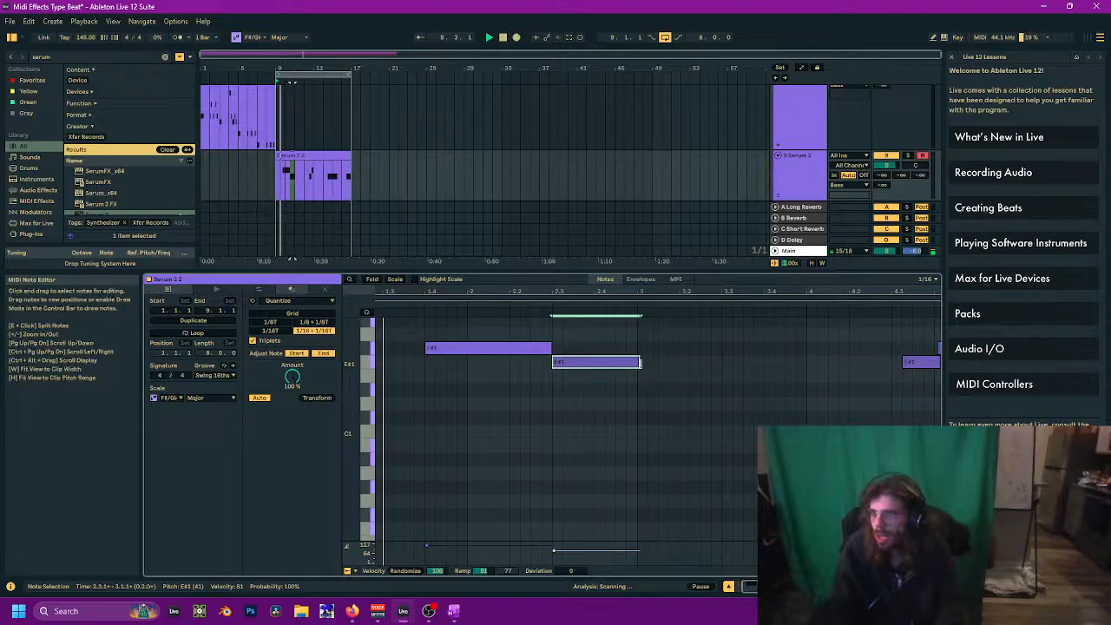
drag(640, 363, 637, 365)
drag(765, 395, 545, 405)
click(602, 380)
drag(671, 403, 664, 362)
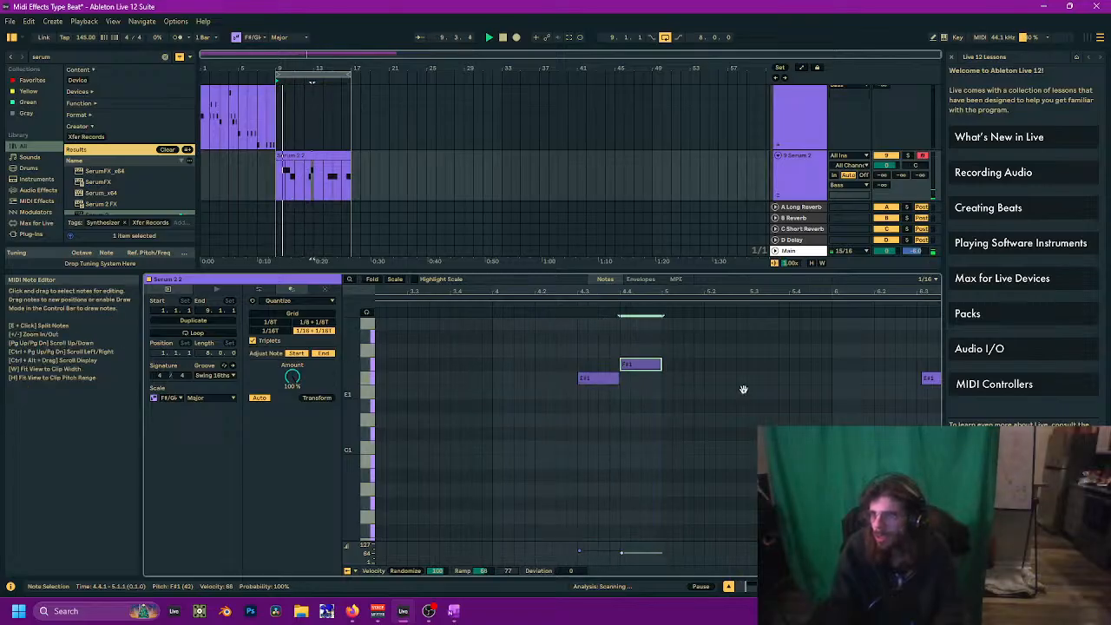
Step: Shorten the E#1 note starting at 6.3.1 so that it ends at 7.1.1
scroll(741, 389, right, 5)
click(791, 399)
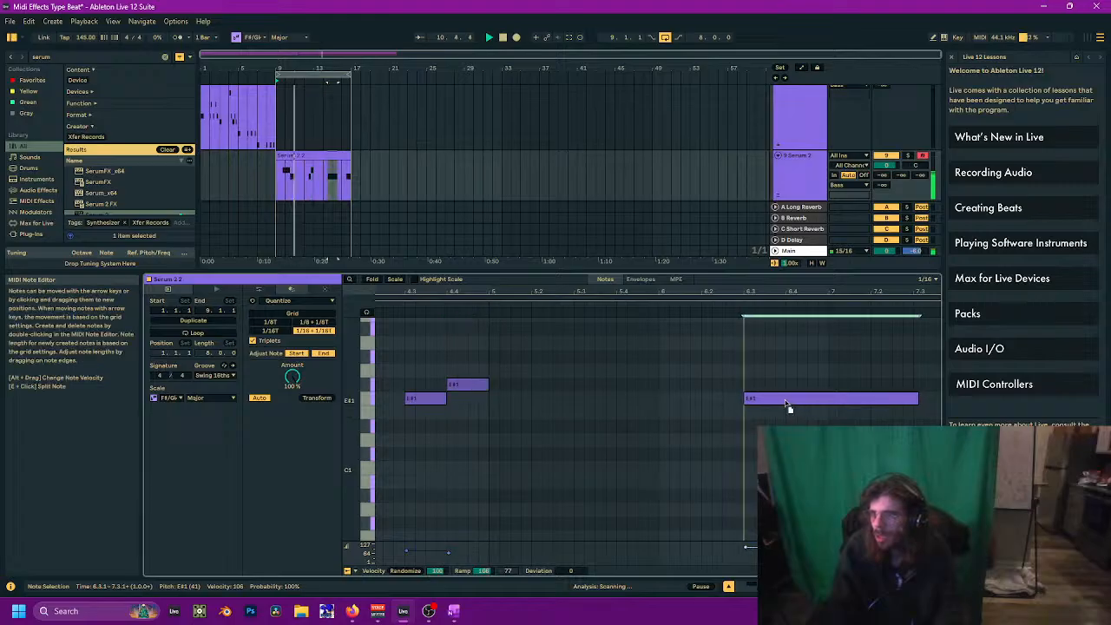
scroll(571, 431, right, 5)
drag(705, 407, 699, 408)
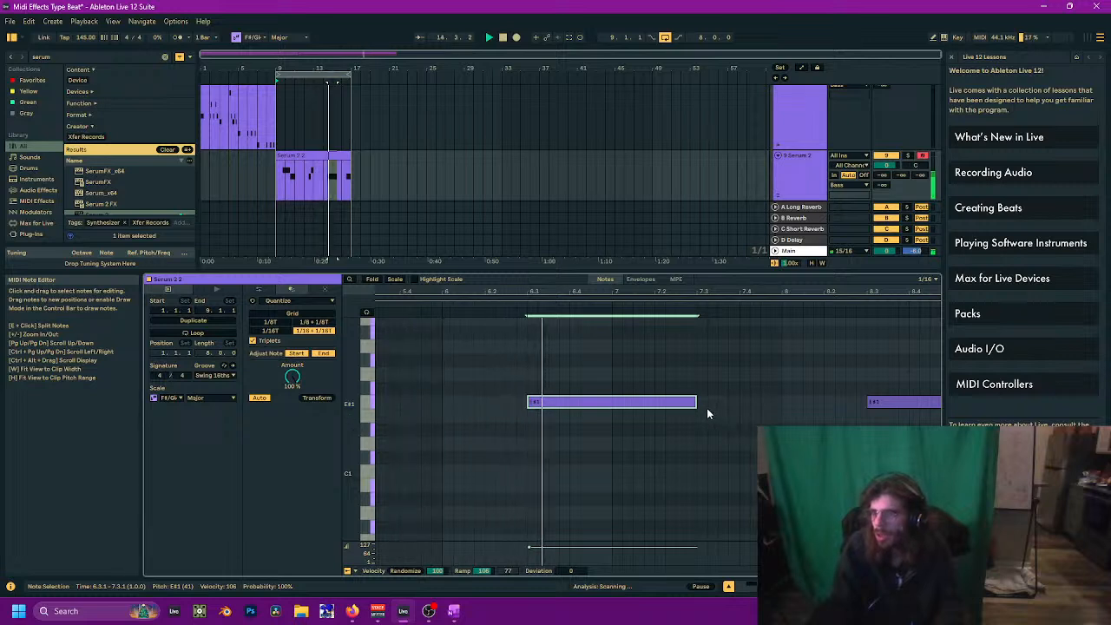
drag(696, 401, 611, 401)
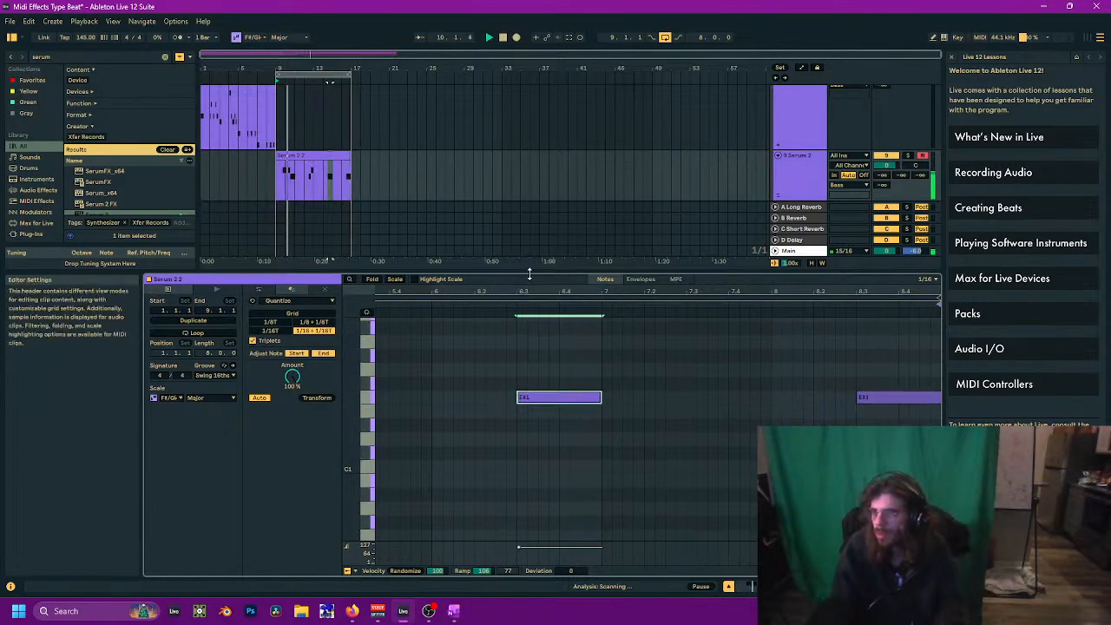
Step: Shrink the note editor and copy the Serum 2 bass clip to the Sub track at bar 9
drag(528, 273, 529, 351)
click(302, 154)
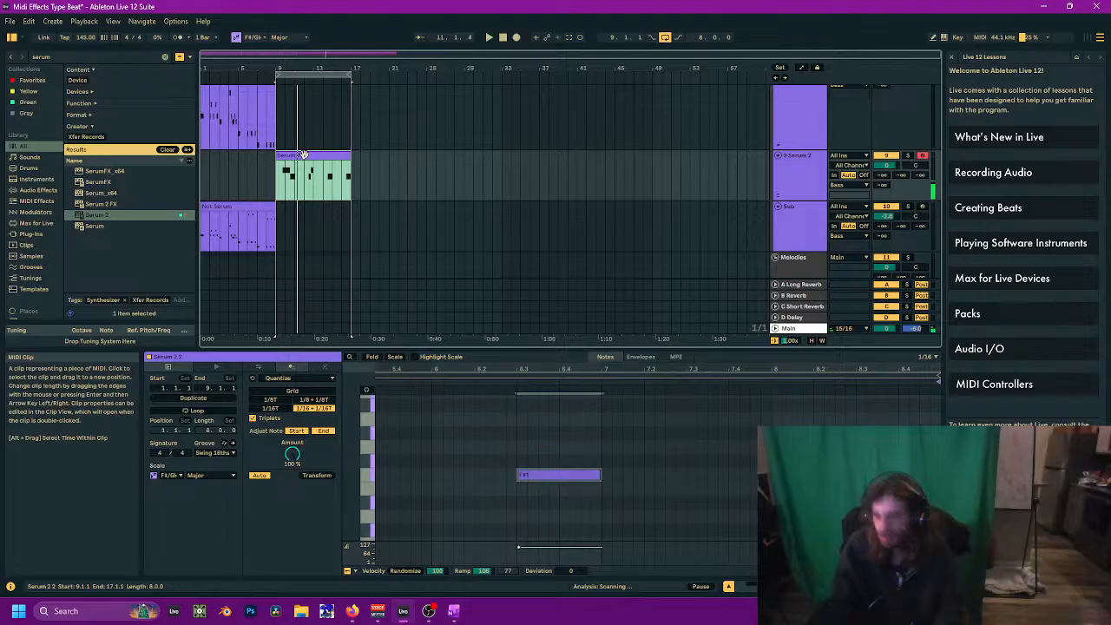
key(ctrl+c)
click(276, 236)
key(ctrl+v)
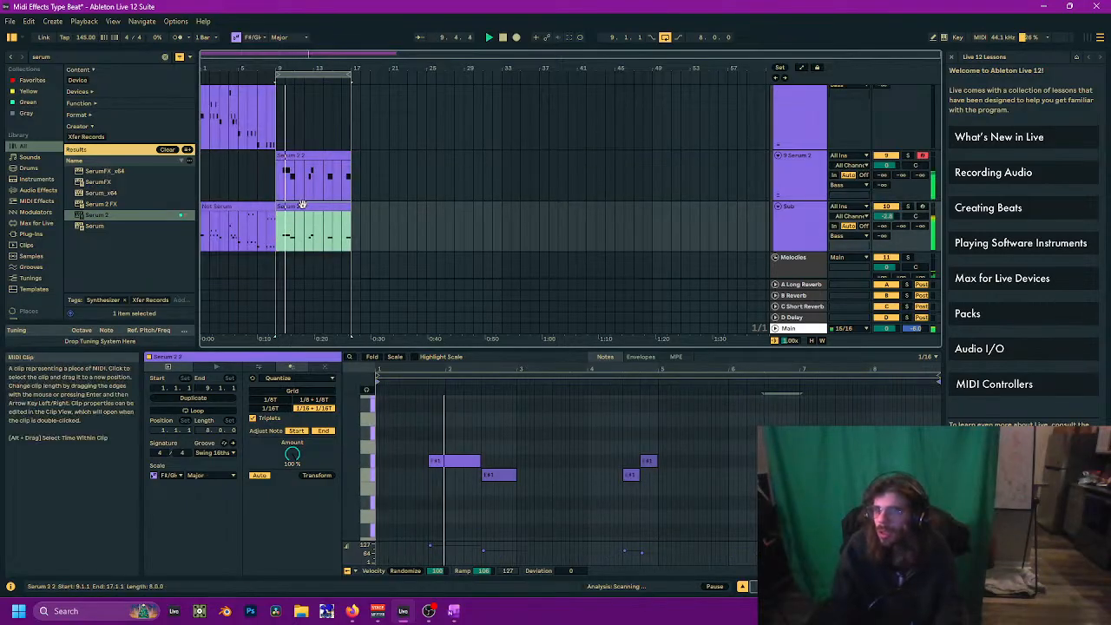
click(251, 206)
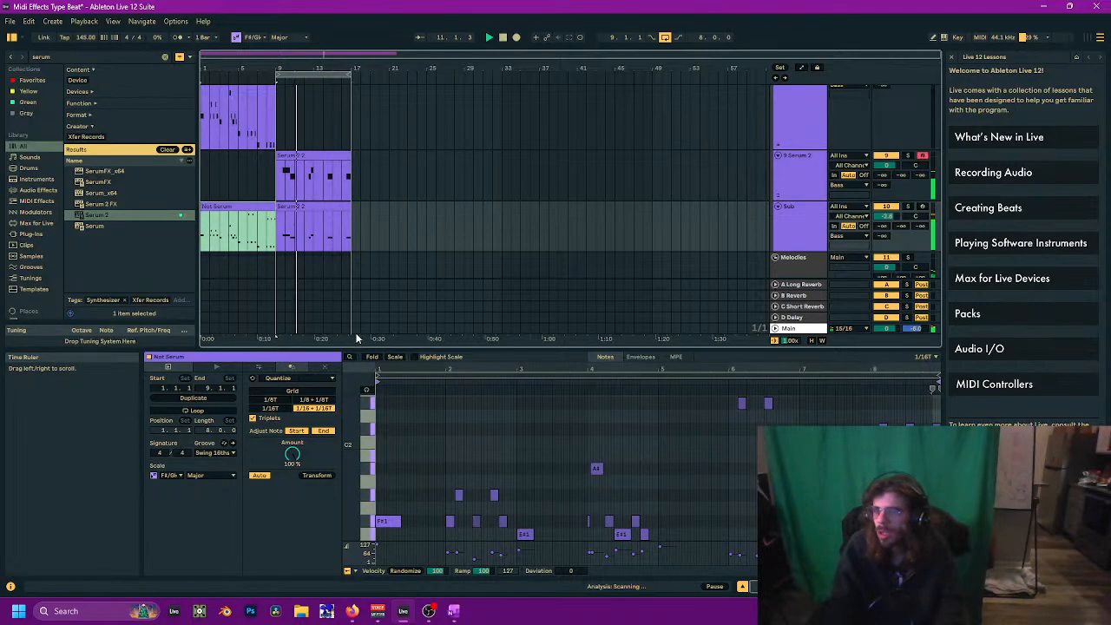
click(343, 180)
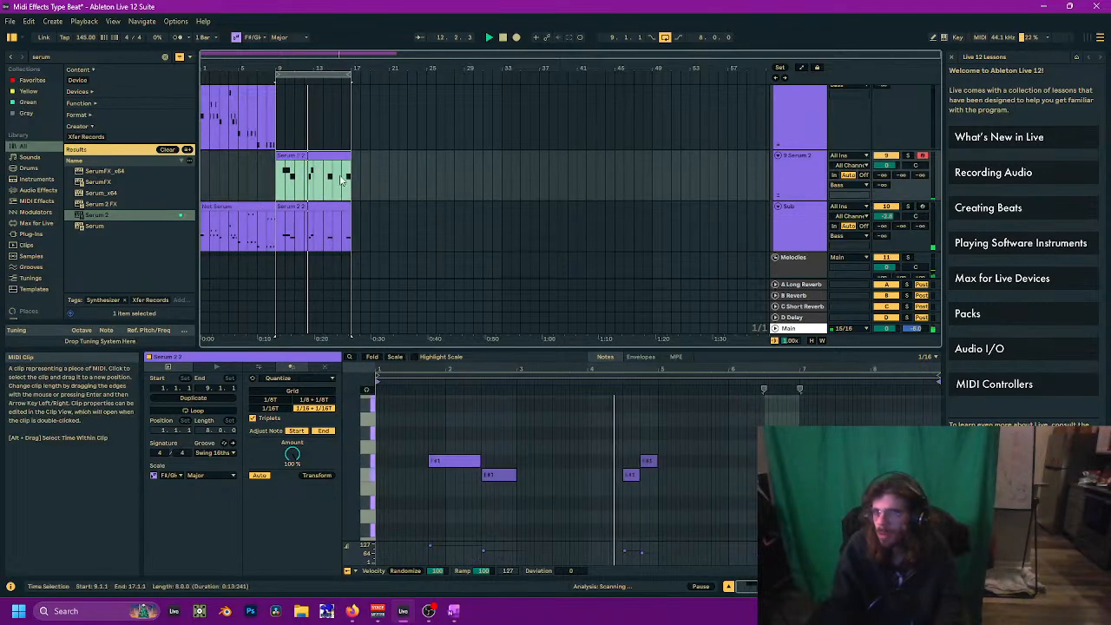
Step: Open the Serum 2 synth from its track and adjust oscillator A's unison detune while playing the loop from bar 9
click(805, 179)
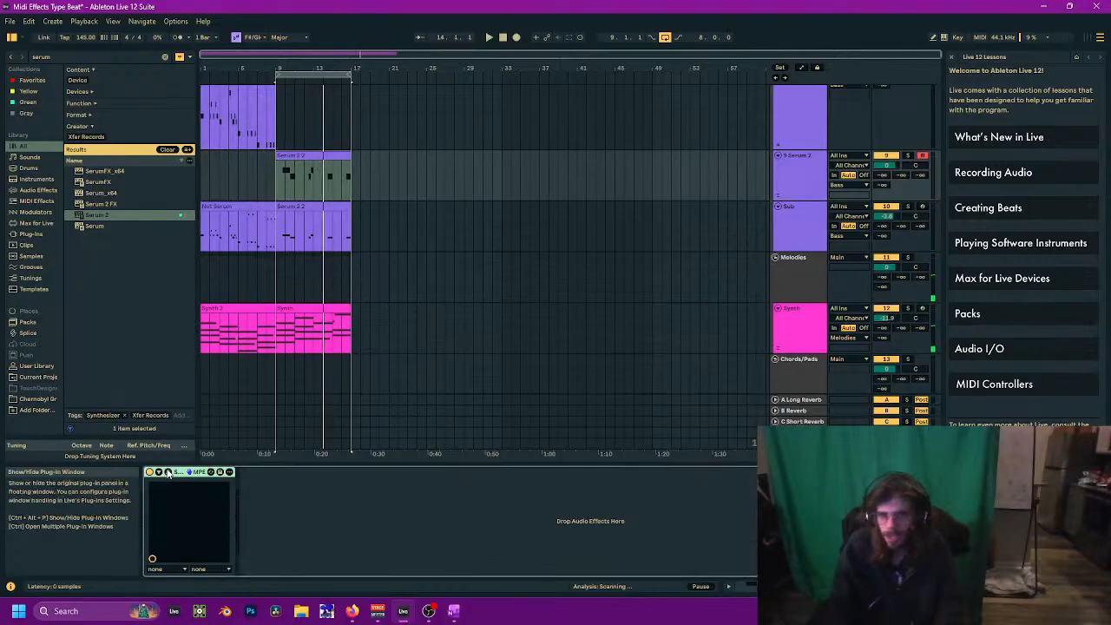
click(169, 473)
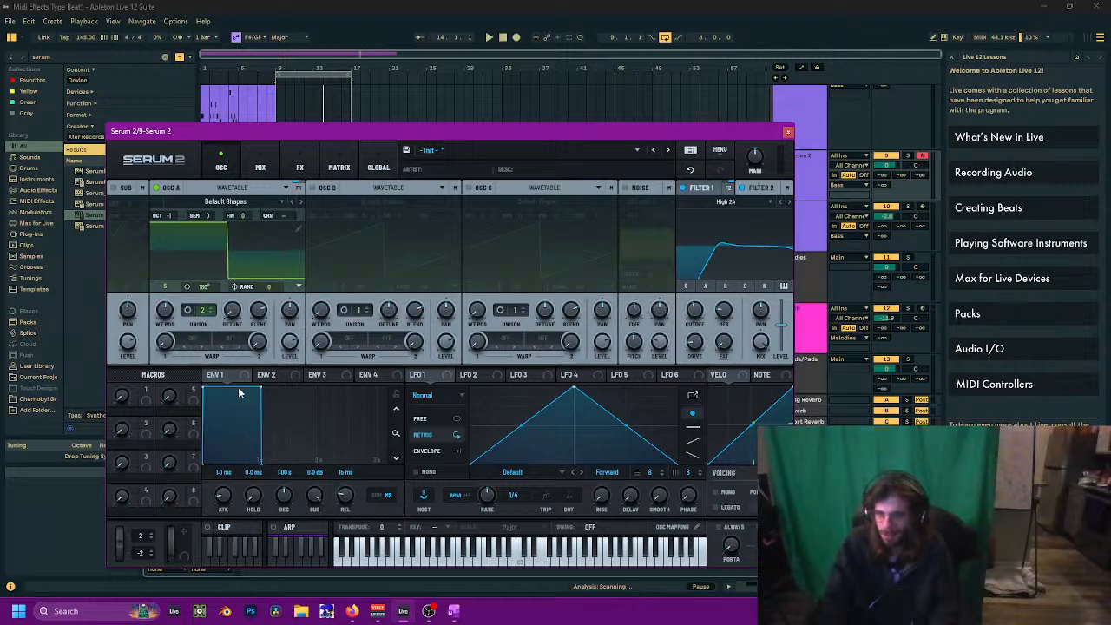
drag(232, 309, 236, 302)
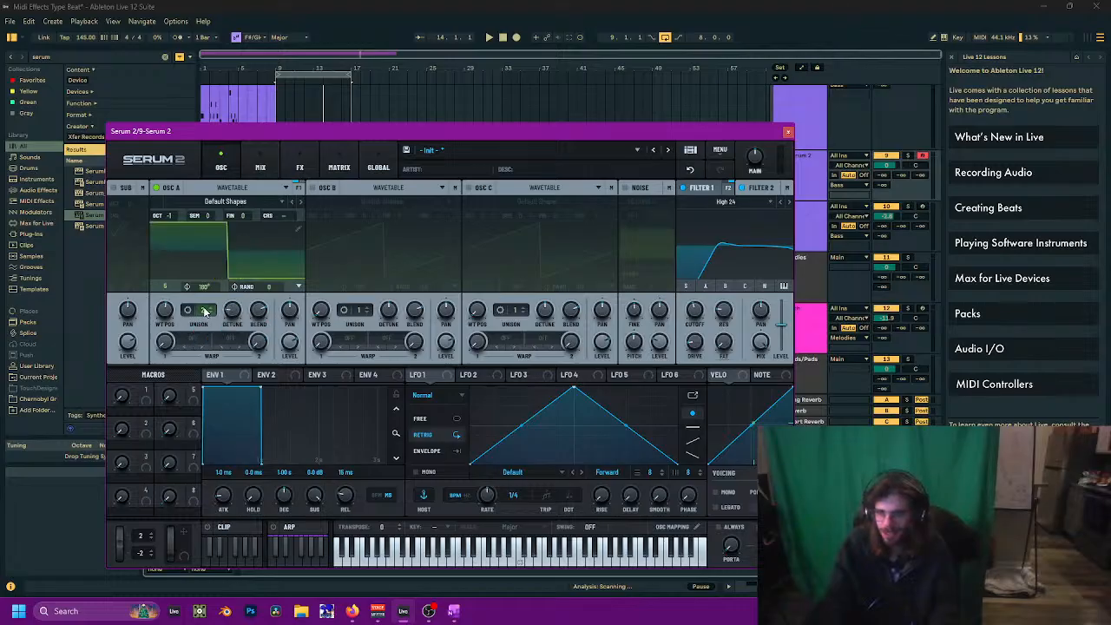
click(231, 314)
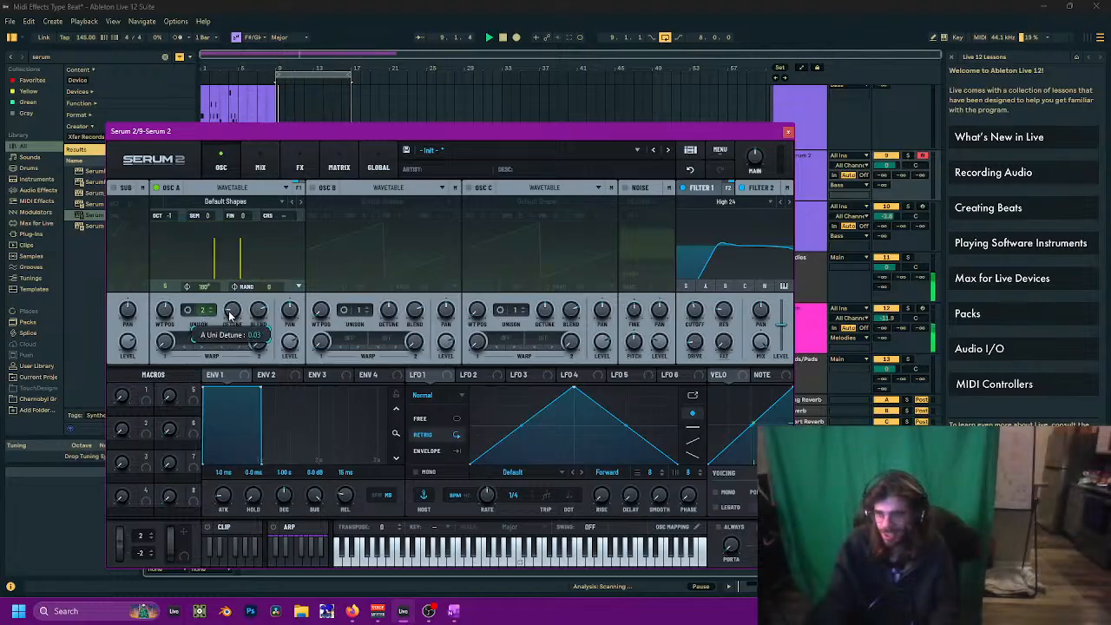
key(space)
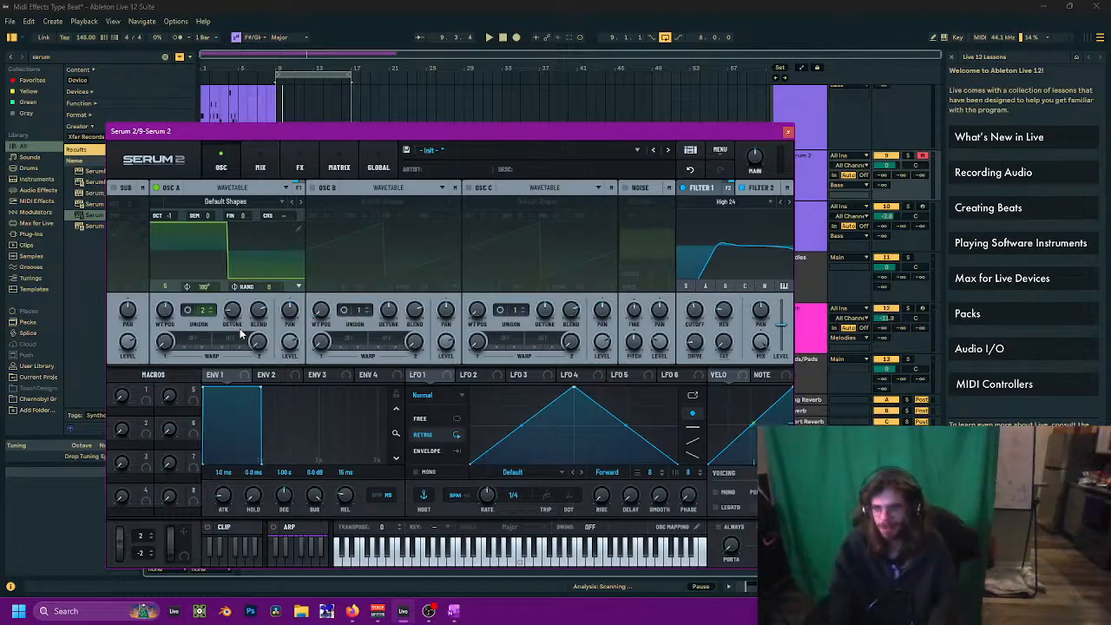
key(space)
drag(229, 322, 229, 290)
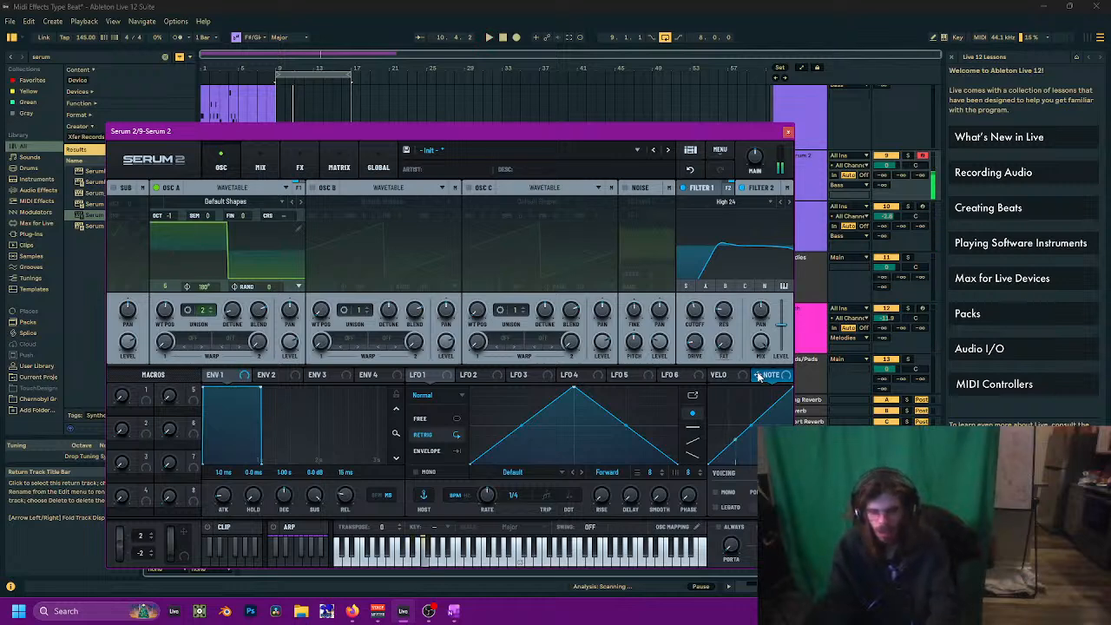
Step: Reshape Serum 2's Note modulation curve into a steep step and map Note to oscillator A's unison detune
drag(491, 132, 471, 75)
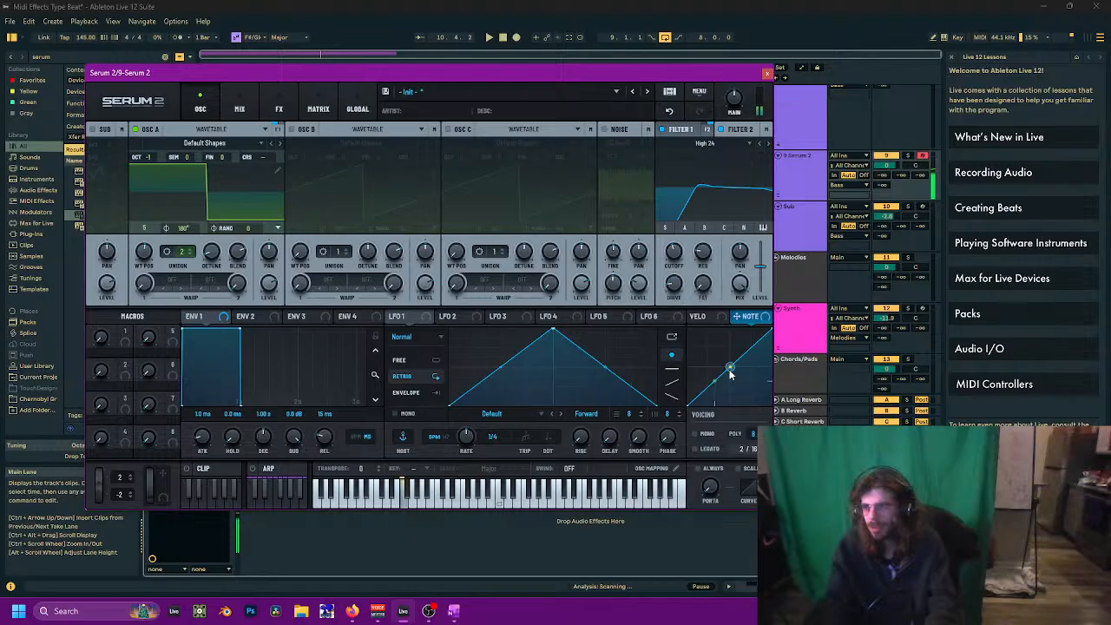
drag(716, 356, 719, 339)
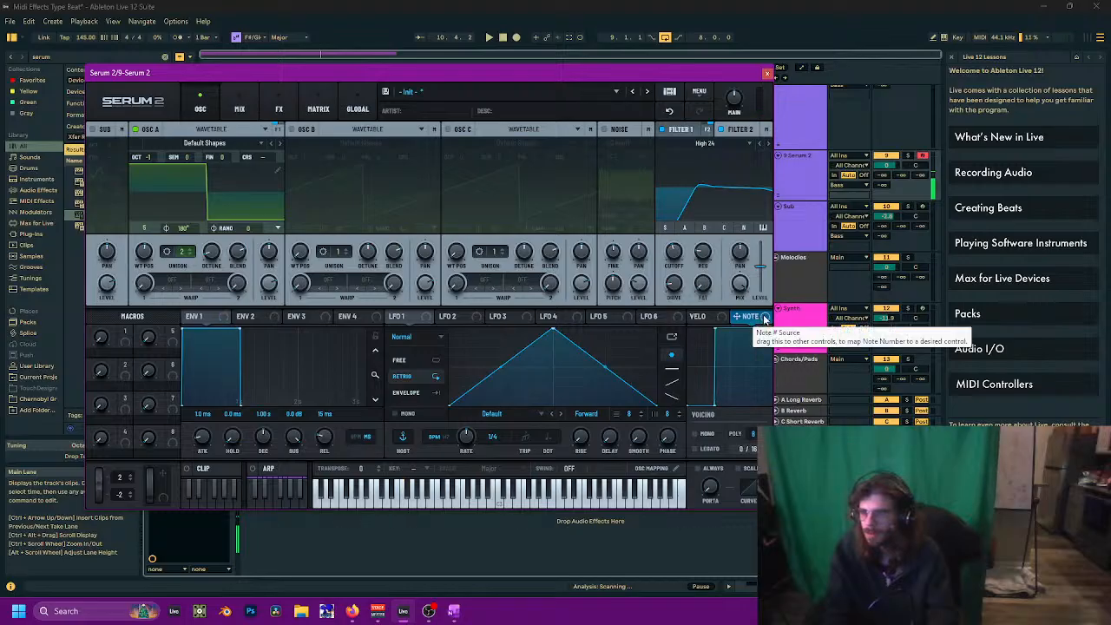
drag(763, 320, 200, 250)
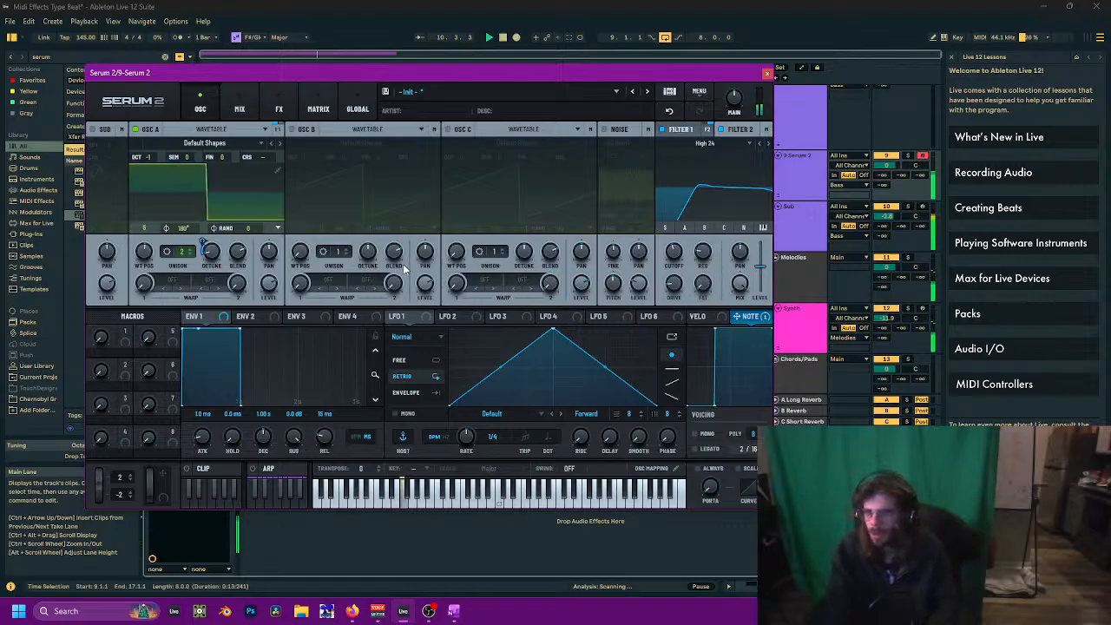
mouse_move(203, 241)
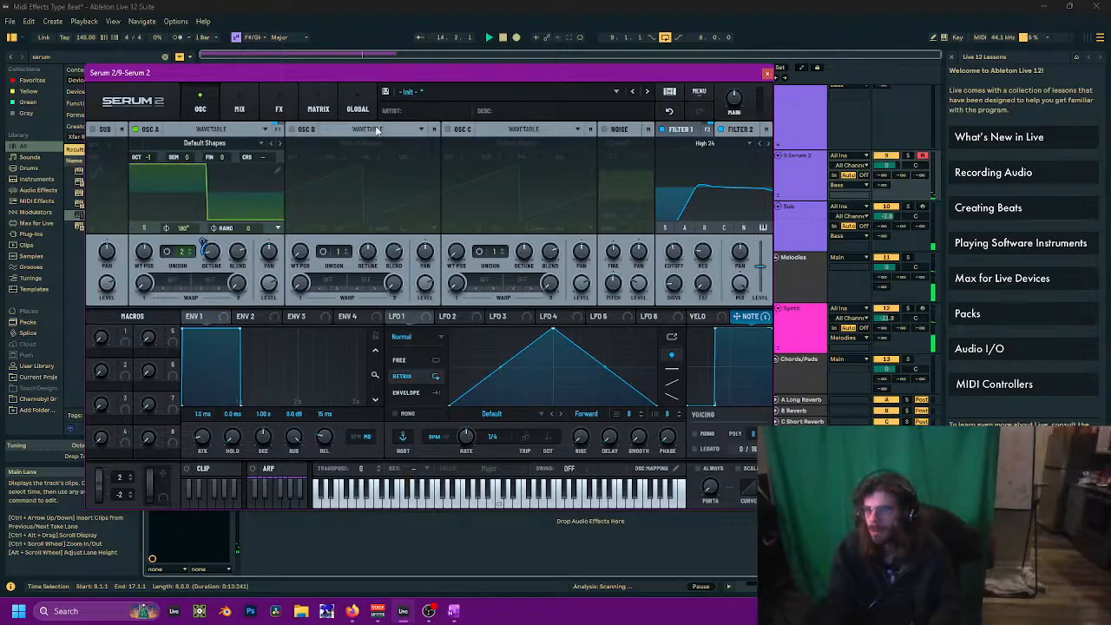
Step: Map LFO 1 to Filter 2's cutoff and bend the LFO's rising and falling slopes into curves
click(676, 132)
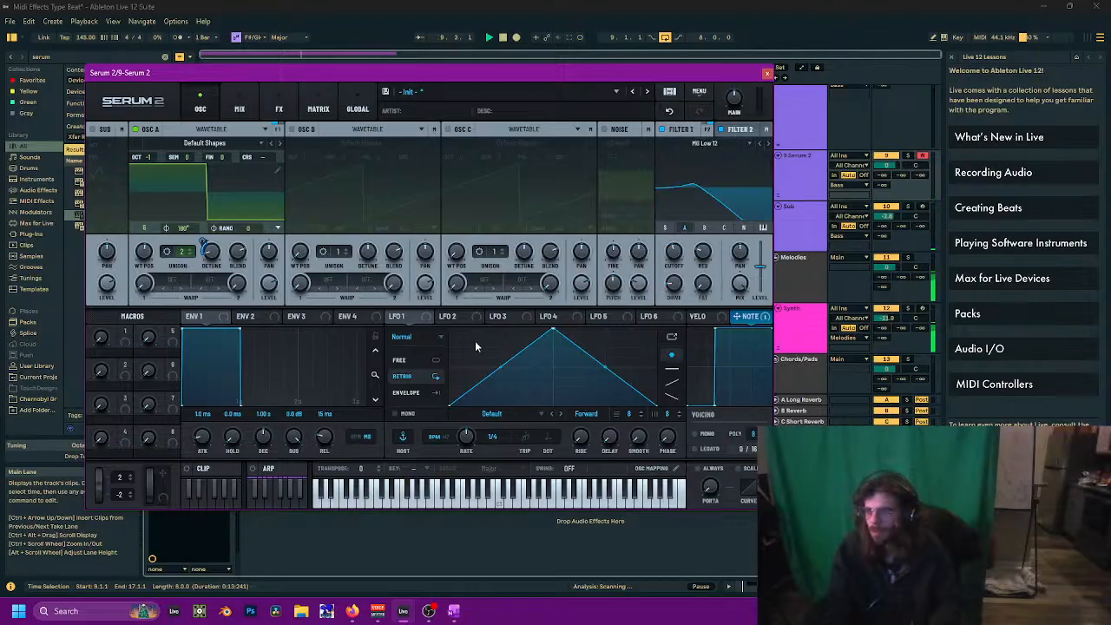
drag(426, 319, 668, 248)
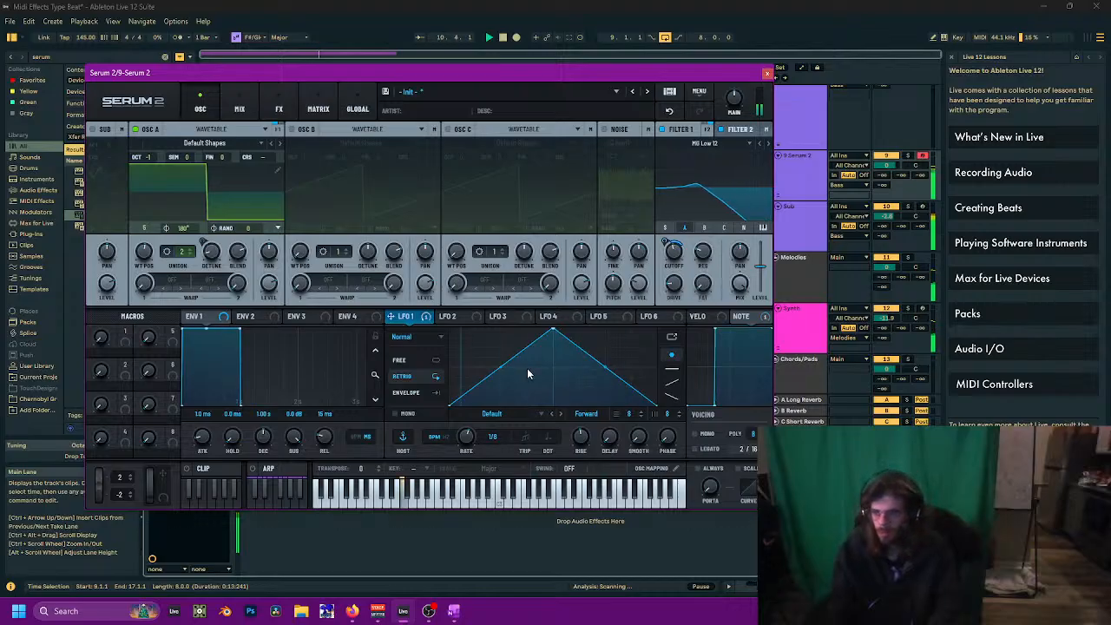
drag(503, 367, 503, 373)
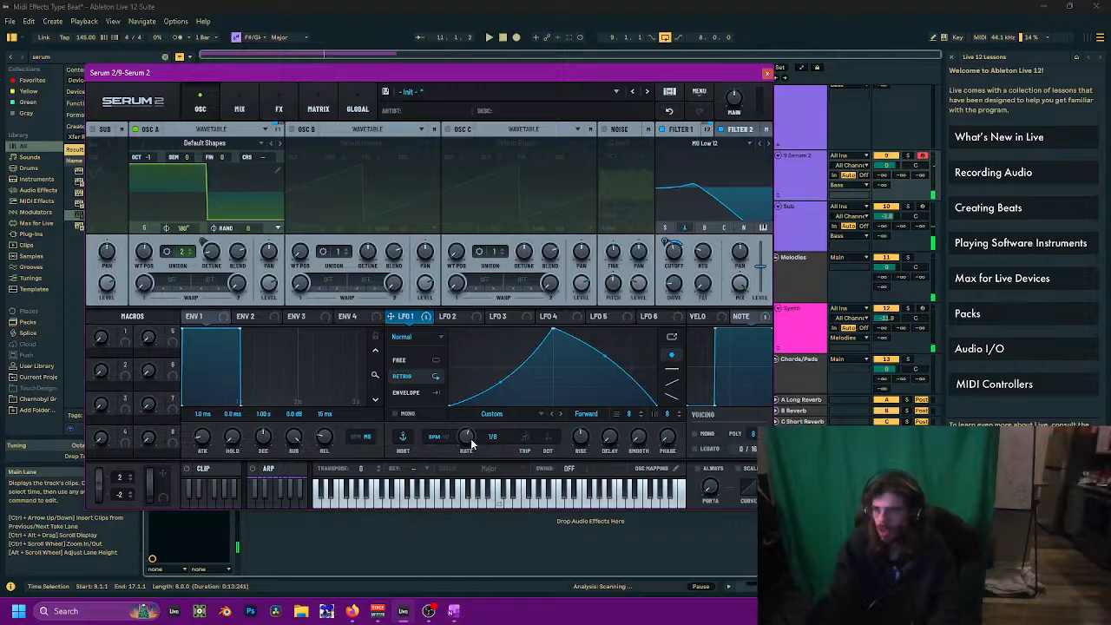
Step: Set LFO 1's rate to a 1/4 triplet and map the Note source to that rate
click(523, 437)
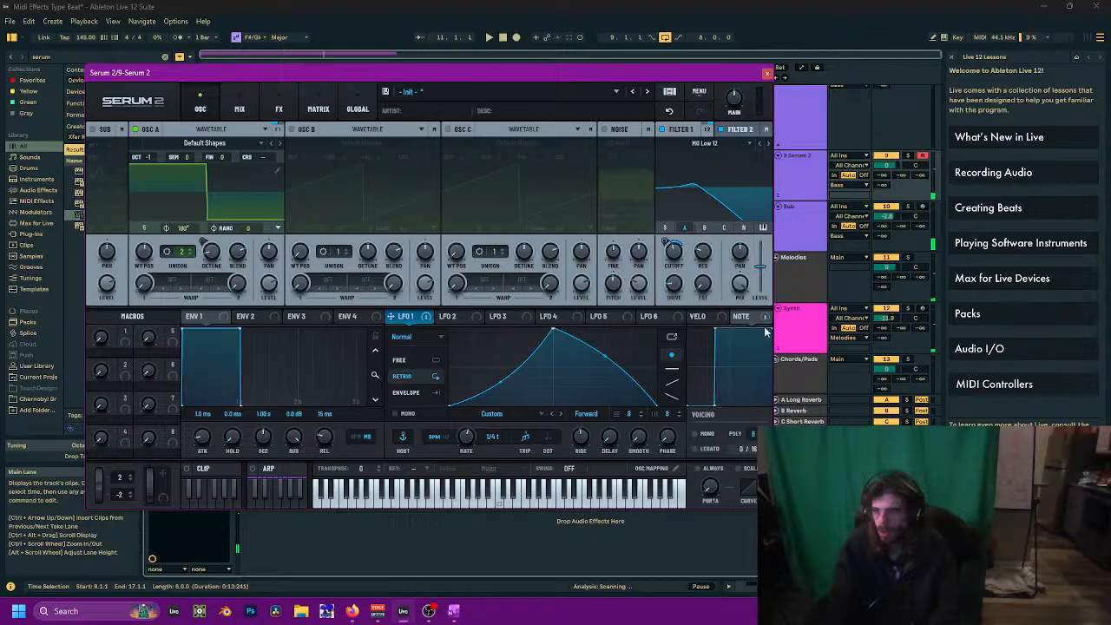
drag(767, 321, 454, 444)
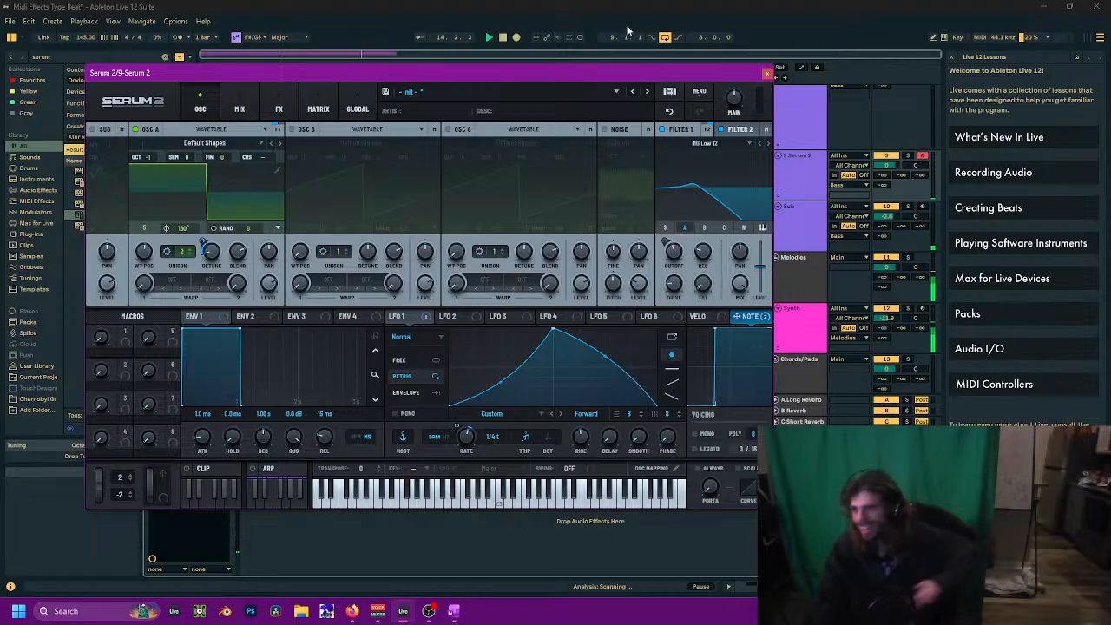
Step: Enable oscillator B, route it through Filter 2 and load the WahWah wavetable into it
click(292, 130)
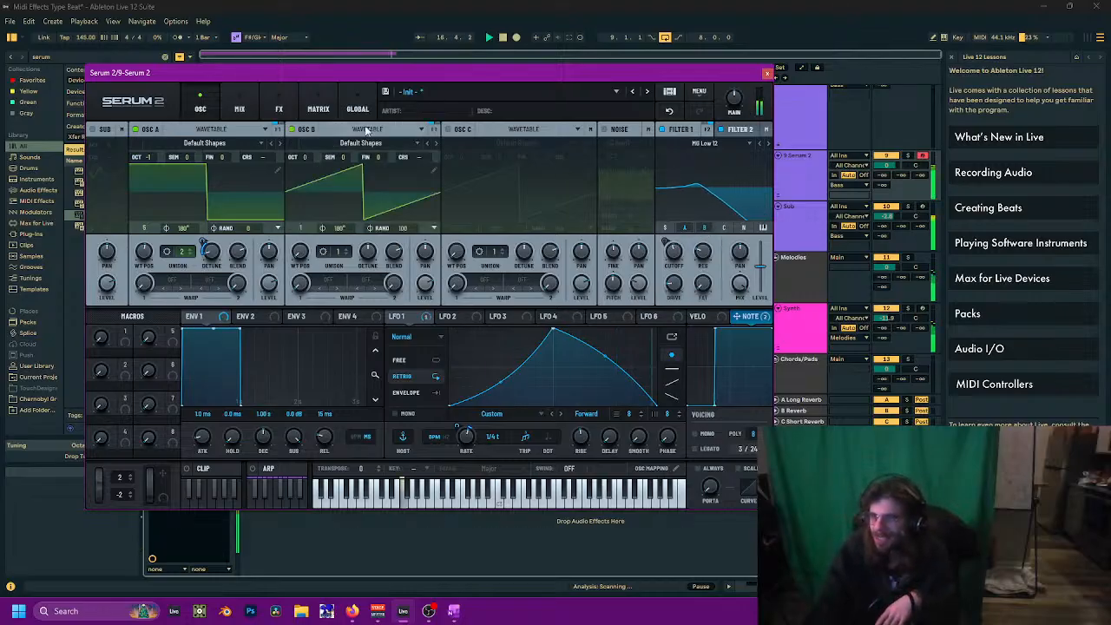
click(353, 145)
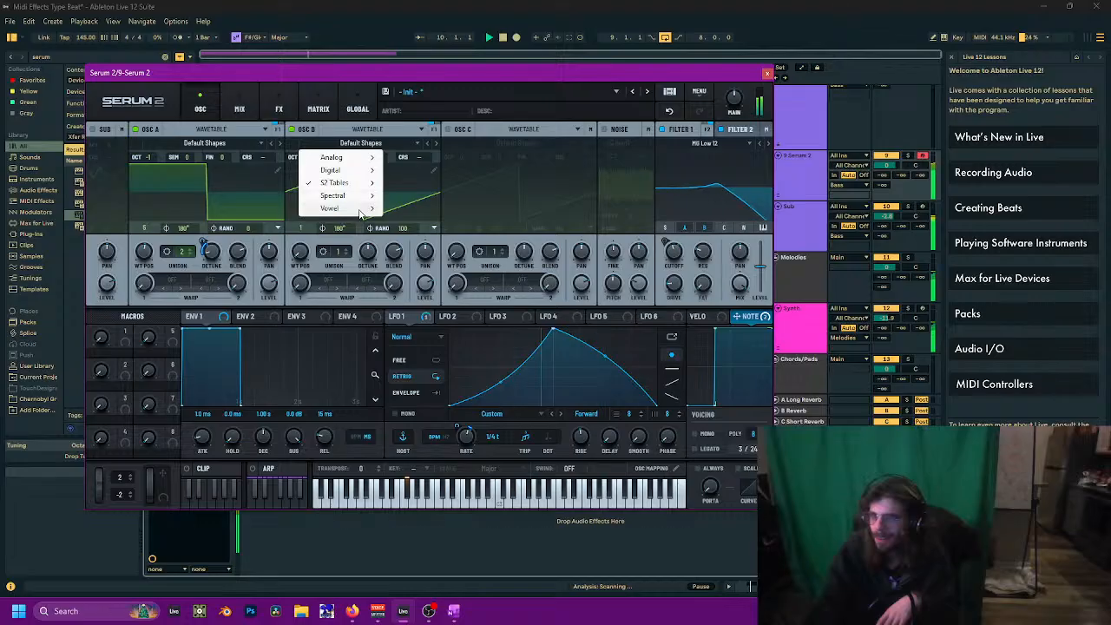
mouse_move(365, 208)
click(418, 335)
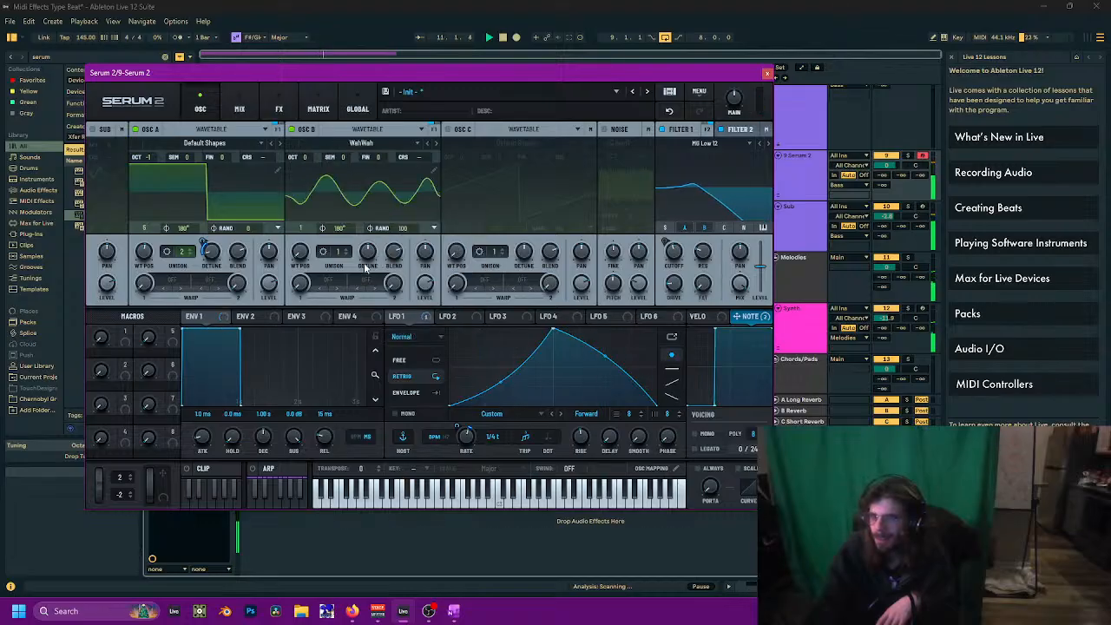
Step: Set oscillator B's octave to +1 and modulate its wavetable position from frame 1 with LFO 1 at 42%
drag(304, 260, 301, 228)
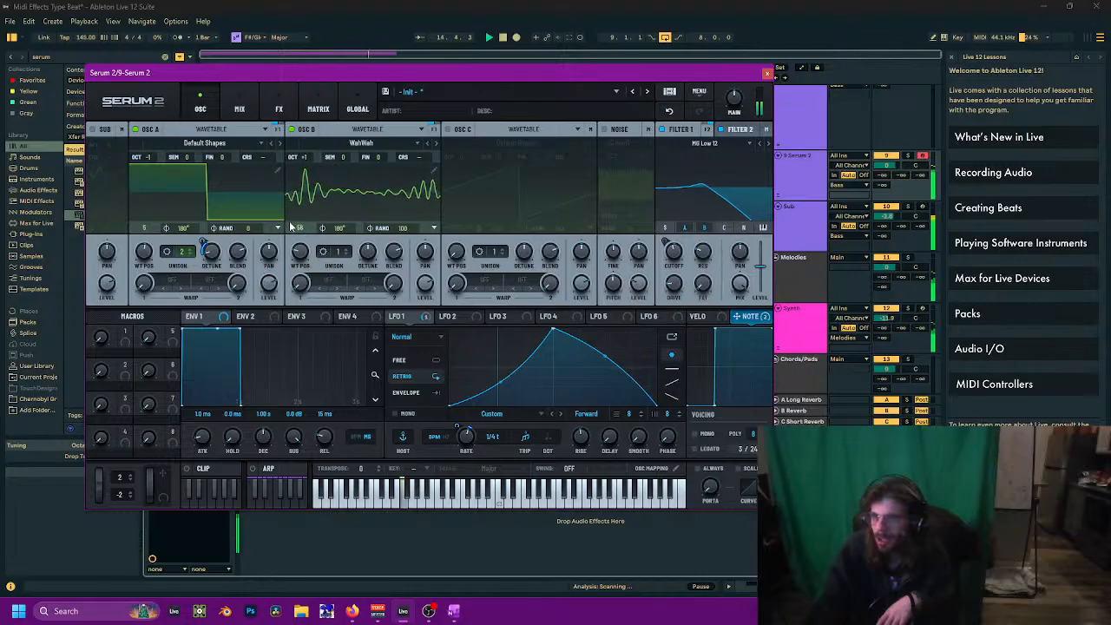
mouse_move(303, 256)
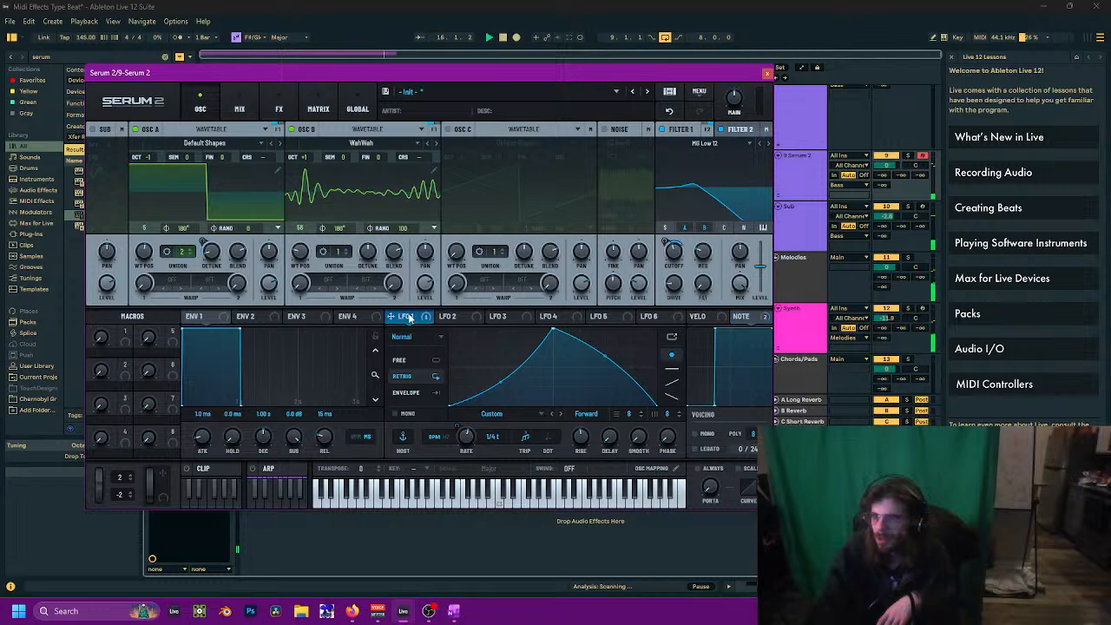
drag(408, 318, 299, 254)
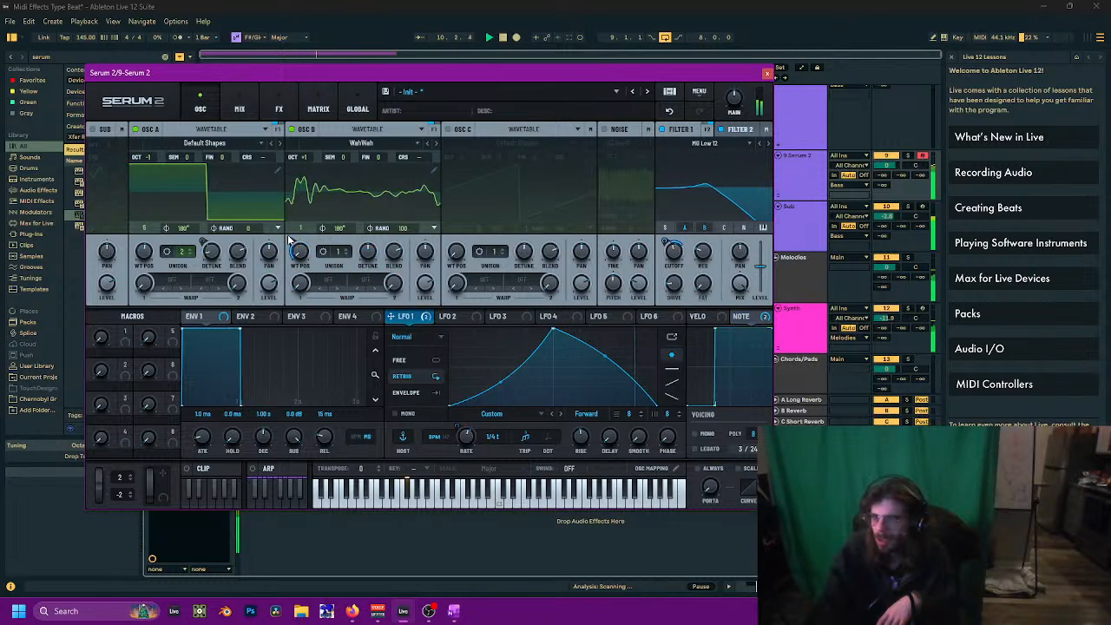
mouse_move(291, 239)
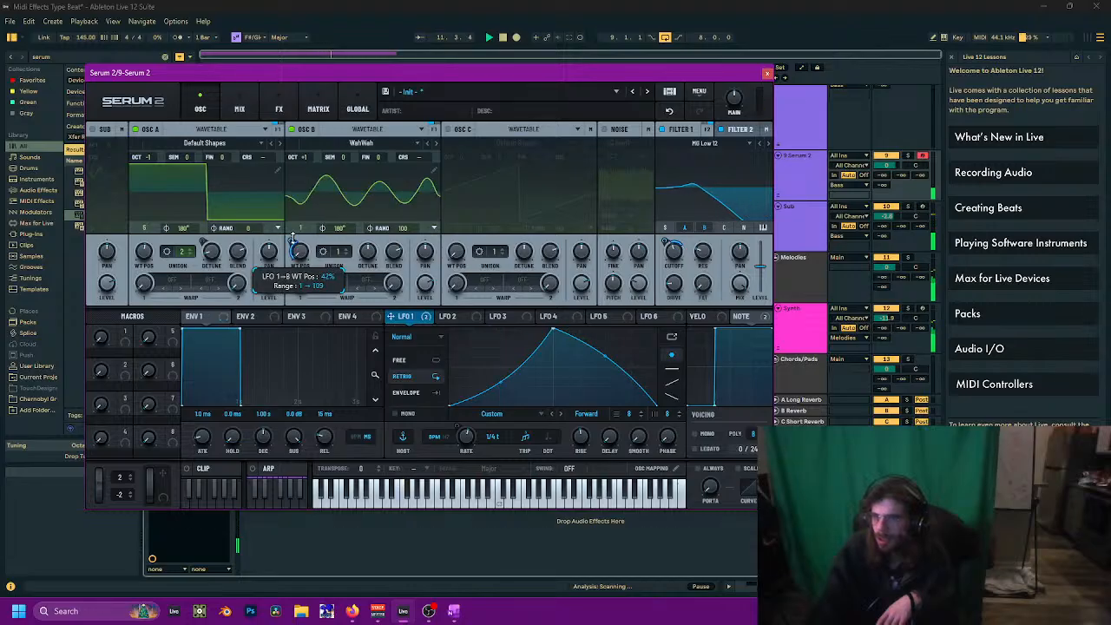
Step: Give oscillator B 4 unison voices with phase randomness 0, and lower its detune and modulate it with Note
click(346, 249)
click(346, 249)
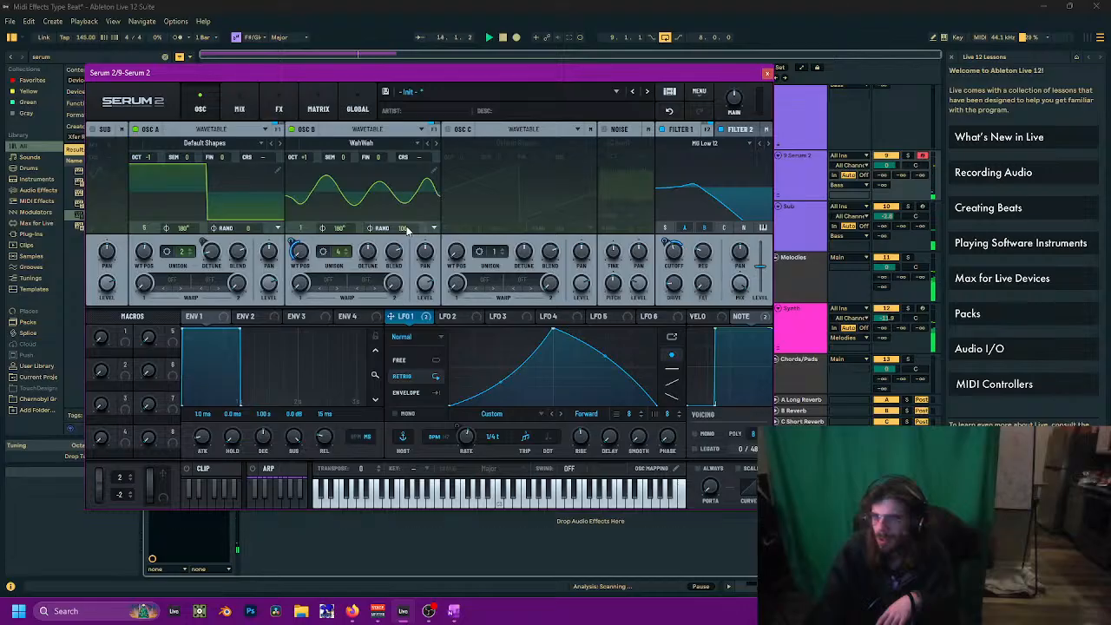
drag(404, 229, 371, 474)
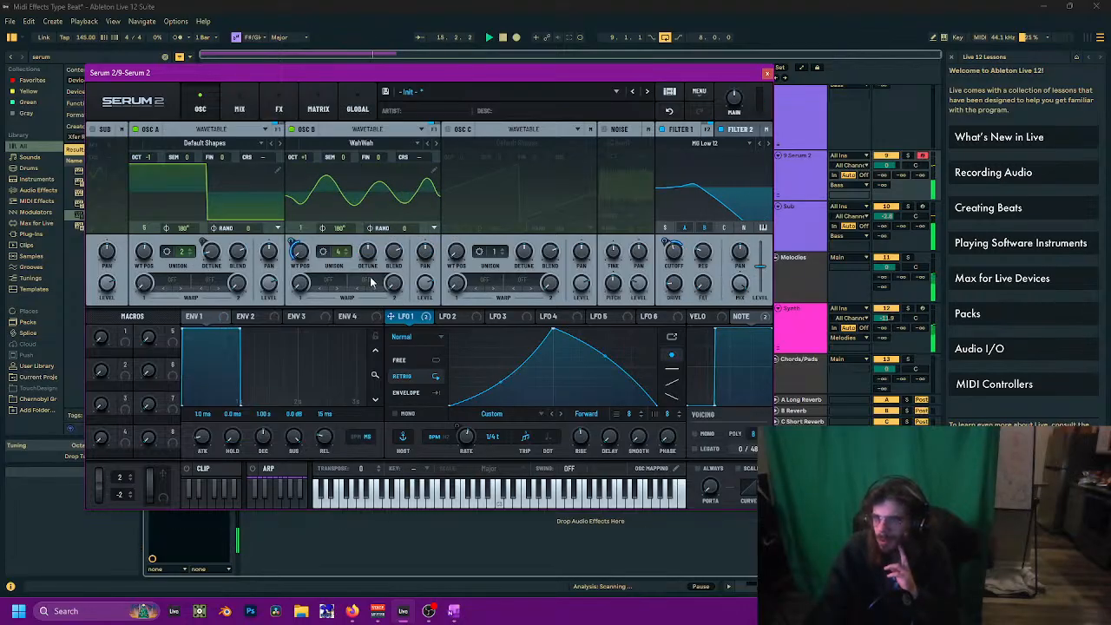
drag(371, 257, 356, 288)
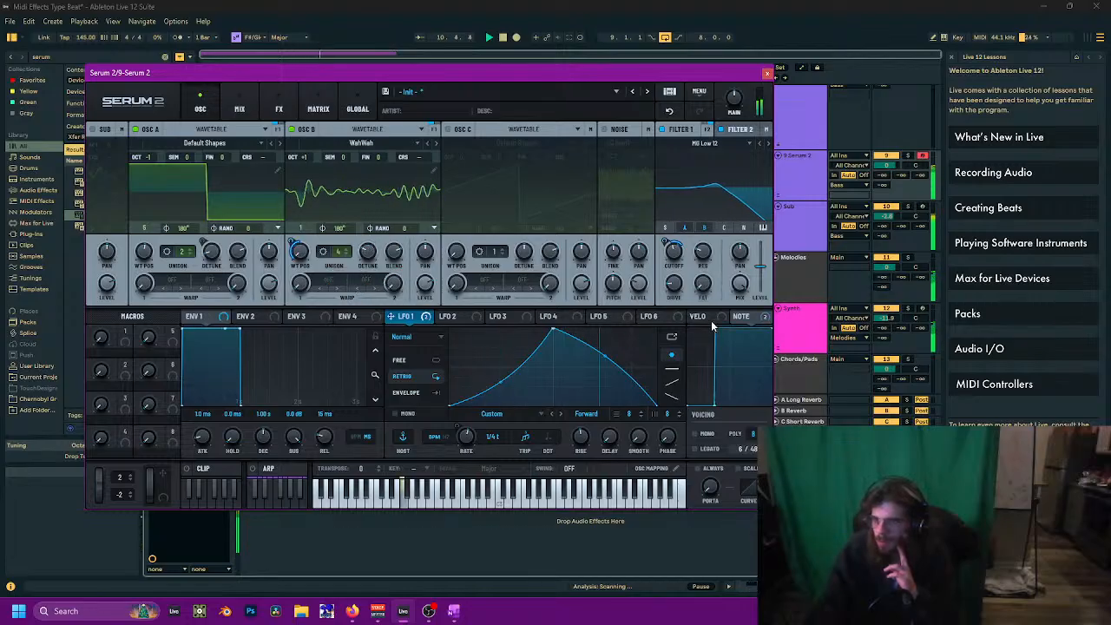
drag(742, 316, 352, 259)
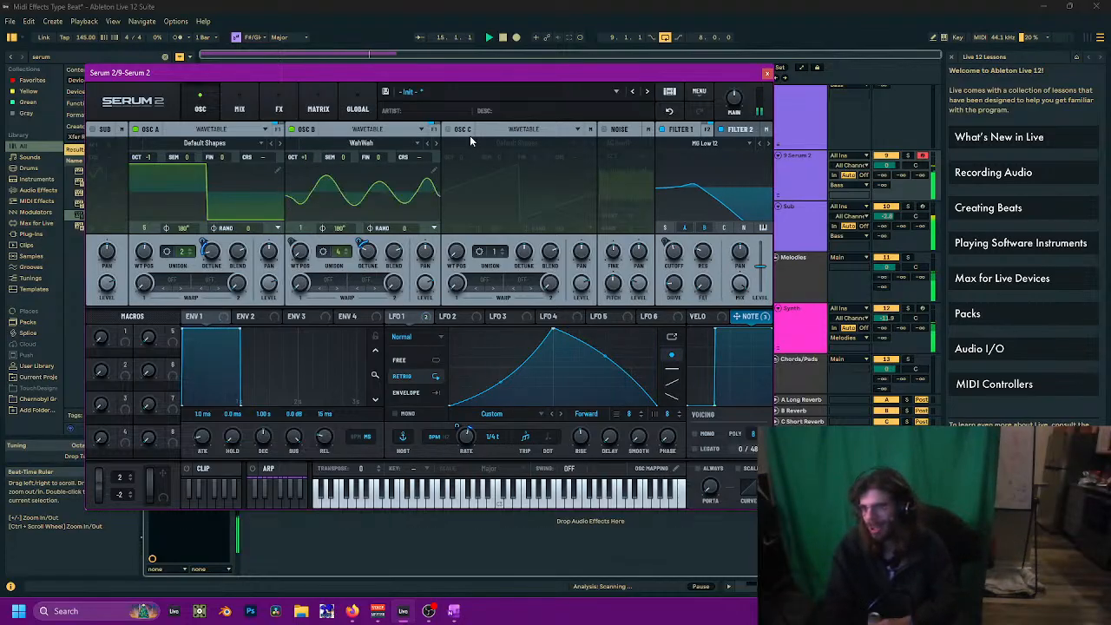
Step: Enable oscillator C, route it through Filter 2 and raise its octave
click(447, 128)
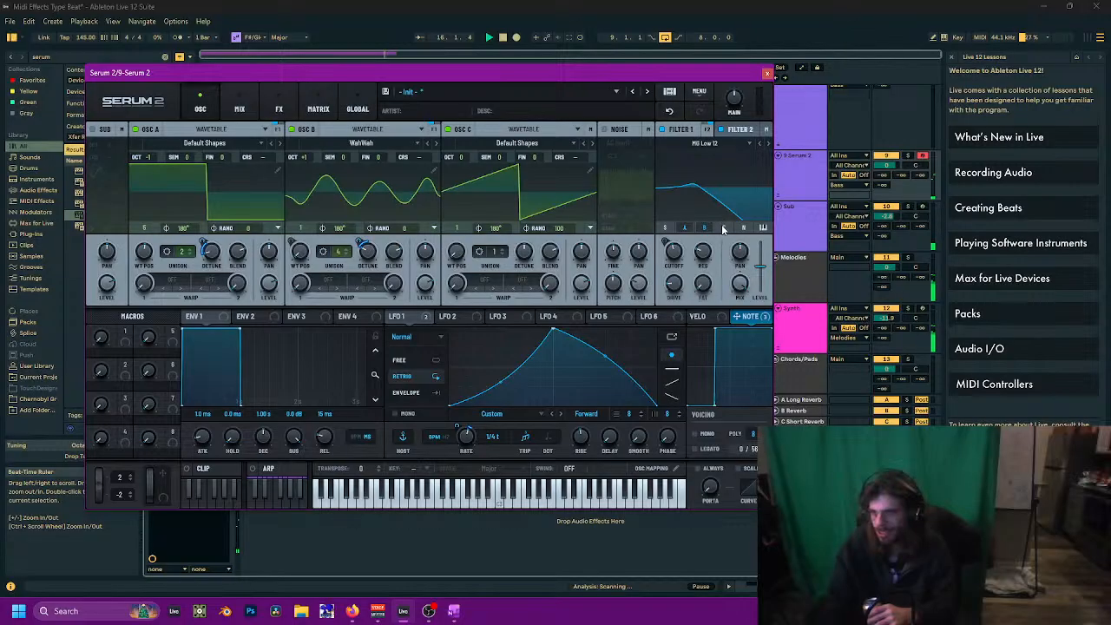
drag(462, 161, 468, 130)
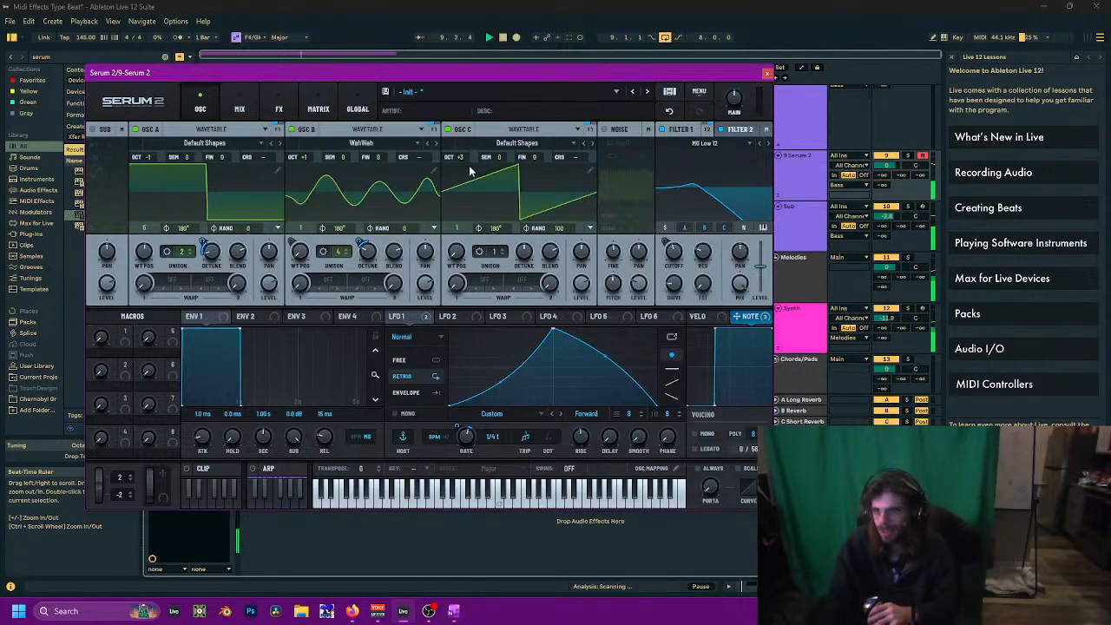
Step: Give oscillator C 6 unison voices and shape LFO 2 as a curved ramp with a later peak, rate 1/2 and Envelope mode
drag(501, 252, 510, 213)
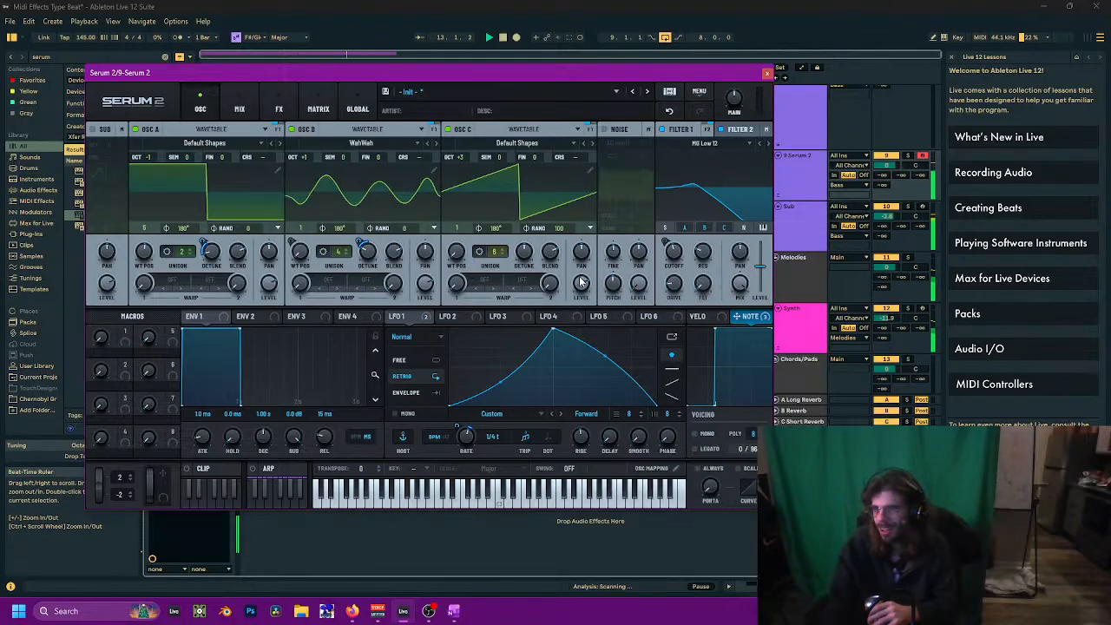
click(463, 320)
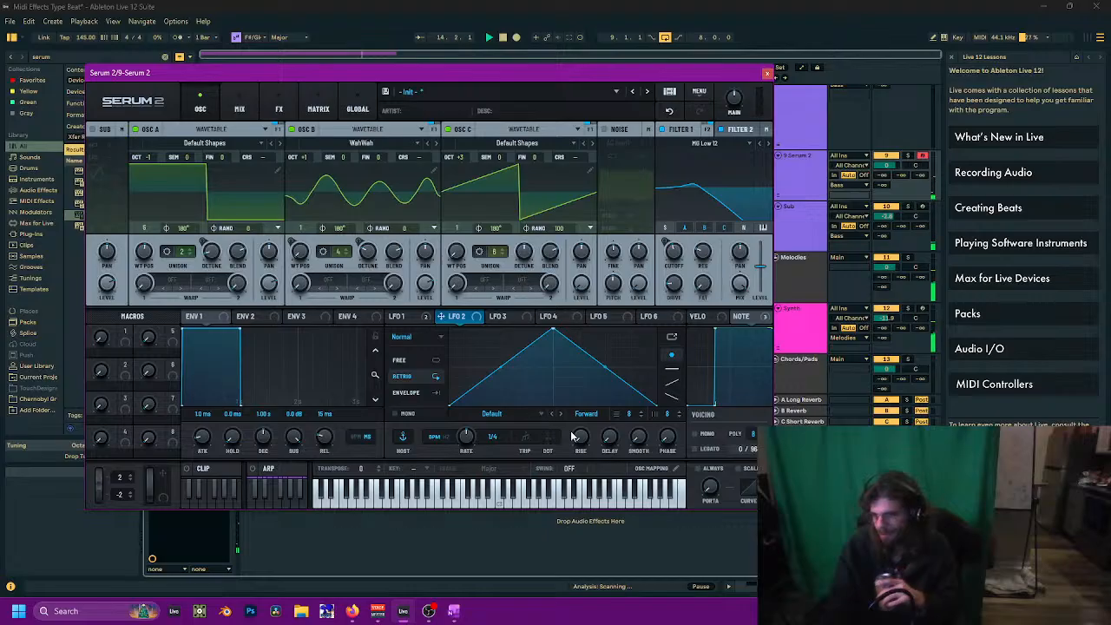
drag(552, 331, 617, 330)
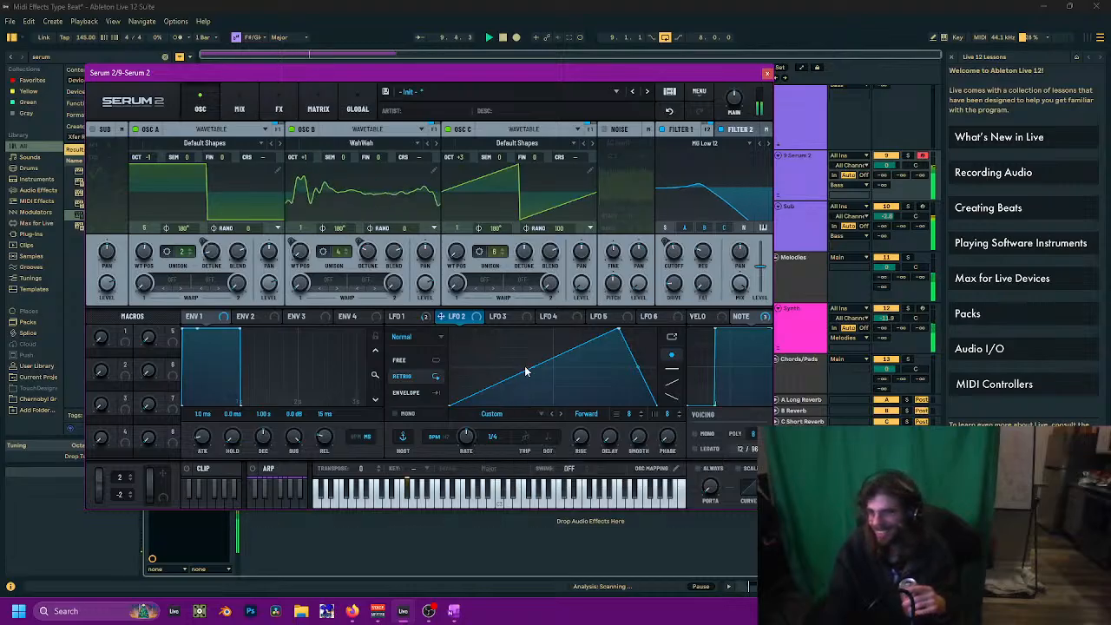
drag(532, 367, 532, 382)
drag(466, 437, 466, 445)
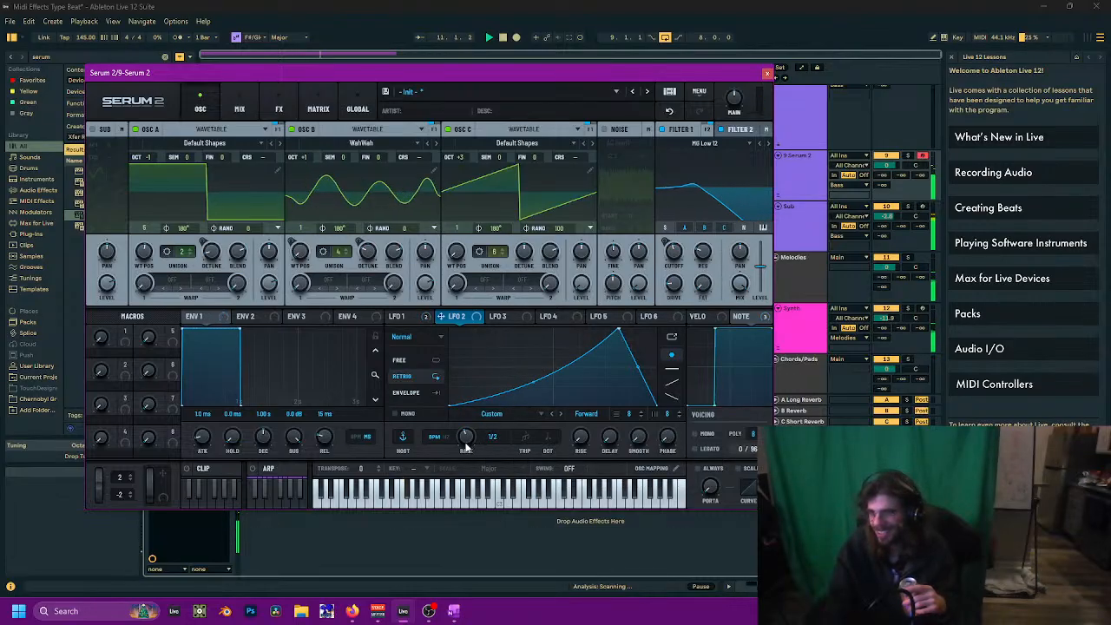
click(436, 393)
Step: Modulate oscillator C's level with LFO 2, then lower its detune and modulate that with Note
drag(442, 316, 576, 279)
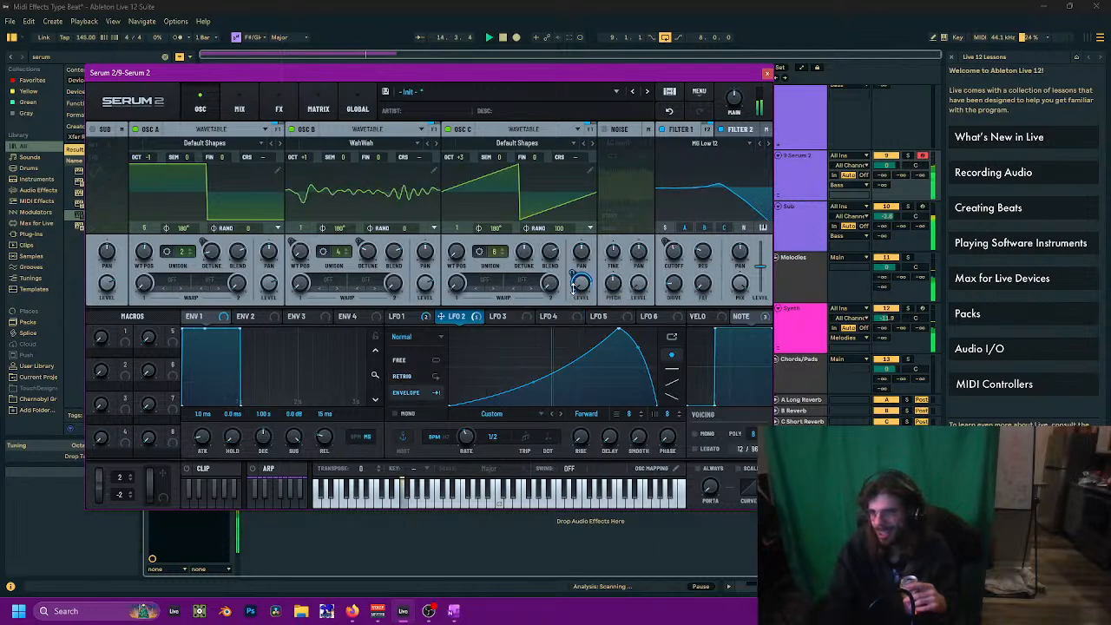
mouse_move(571, 280)
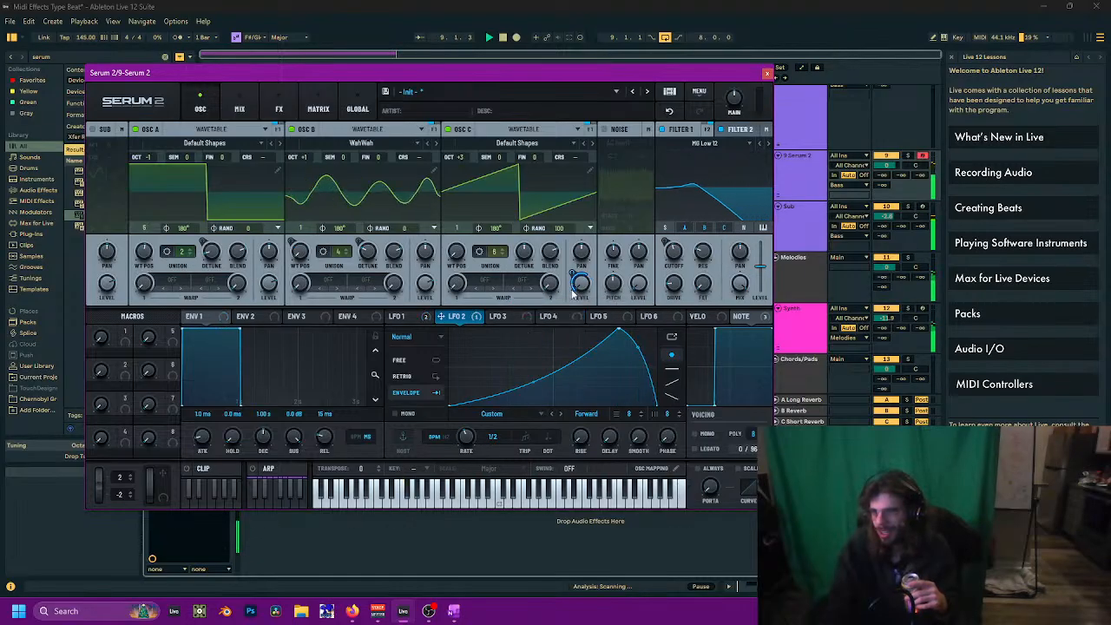
drag(522, 259, 526, 281)
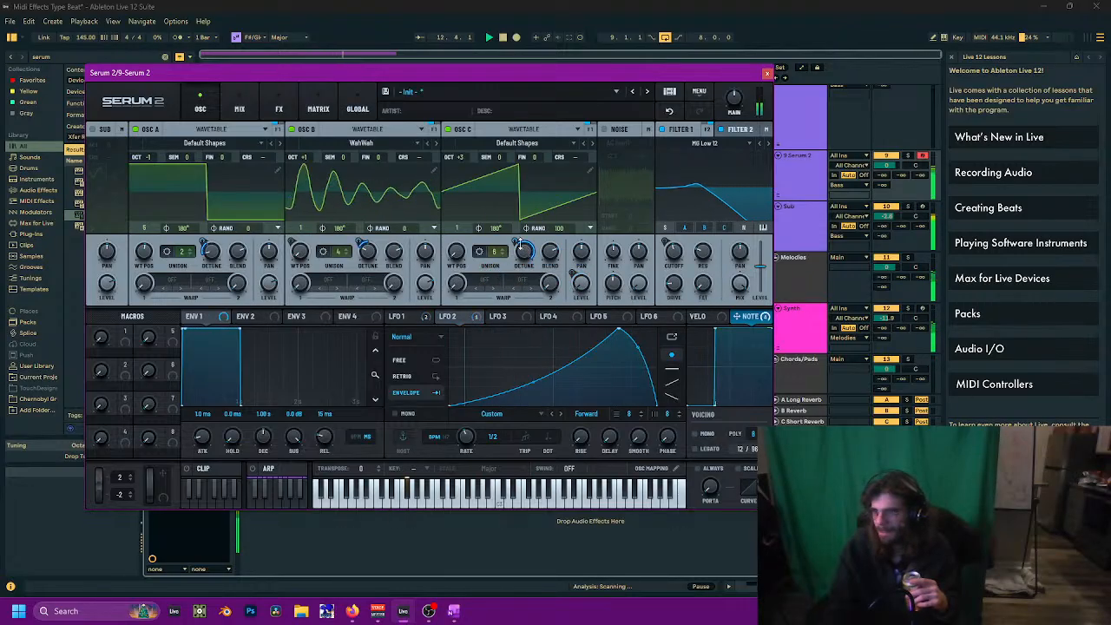
drag(516, 243, 516, 259)
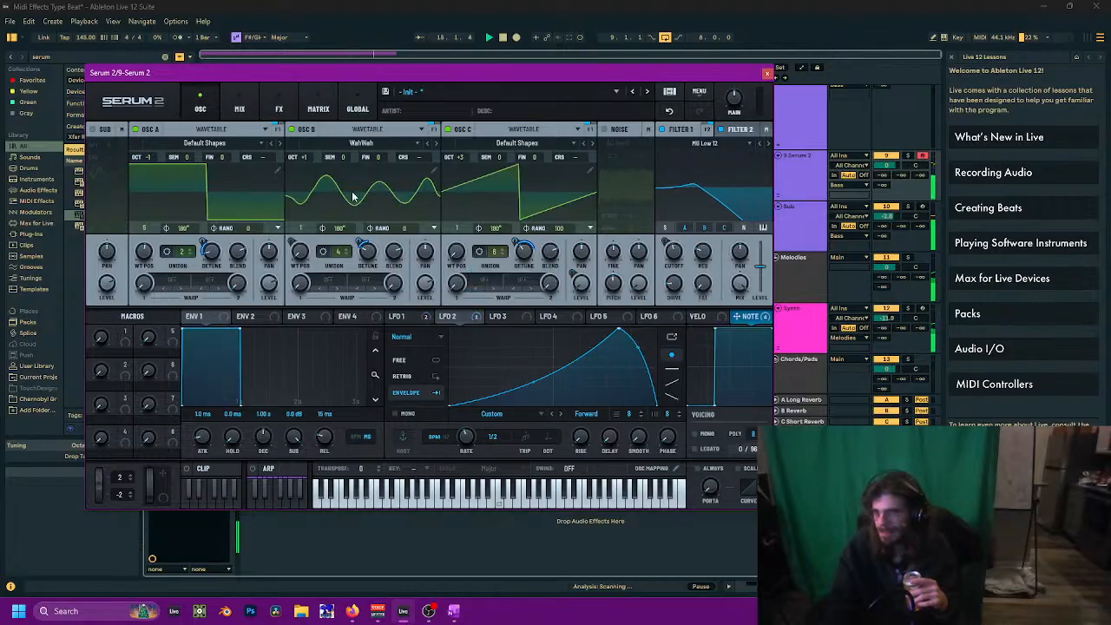
Step: Add a compressor to the main effects chain in Multiband mode, with gain 6.3 and a slightly lower mix
click(240, 109)
click(278, 110)
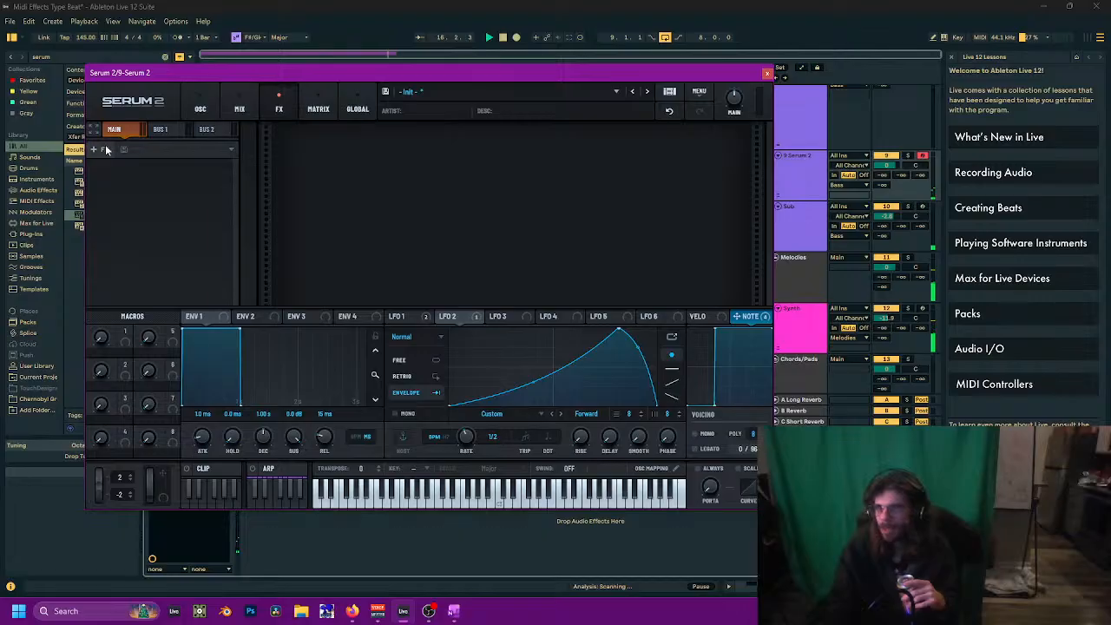
click(98, 149)
click(129, 192)
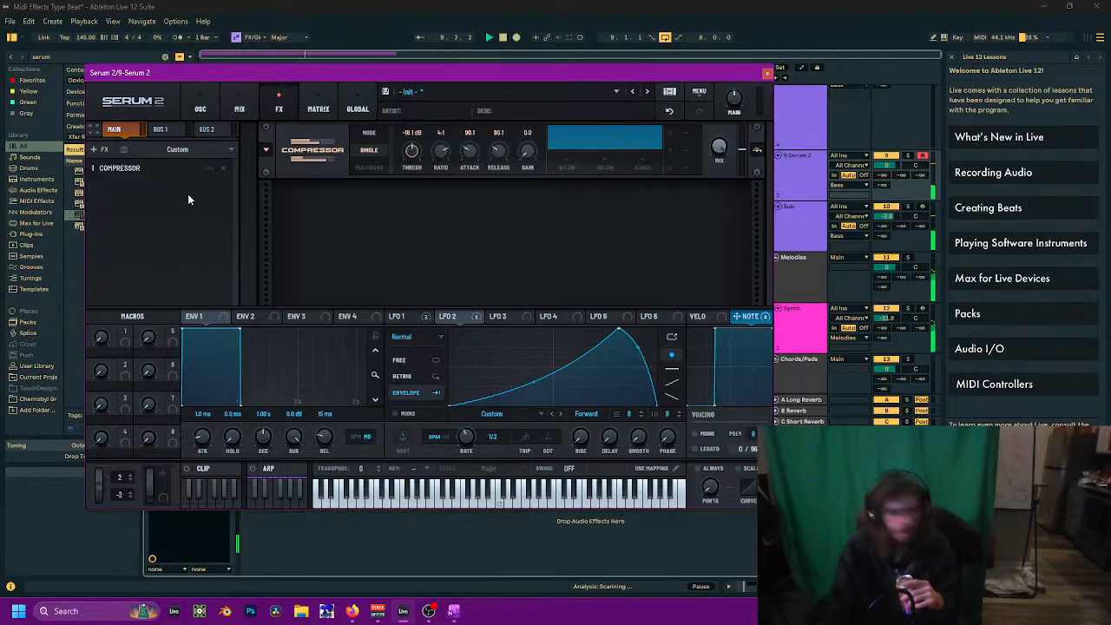
click(369, 167)
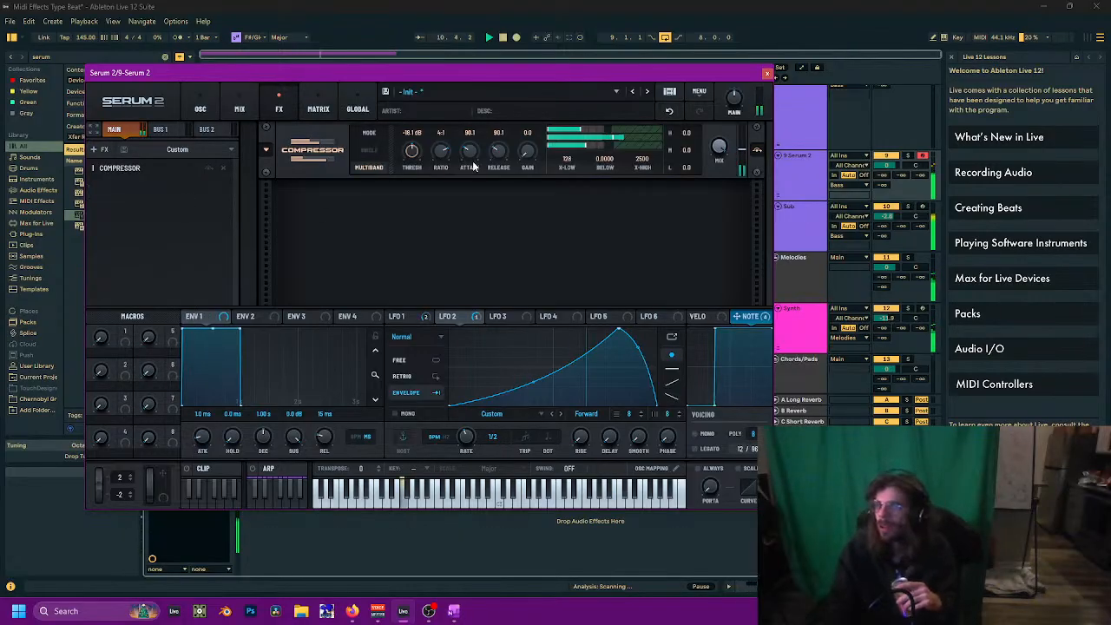
drag(528, 154, 532, 156)
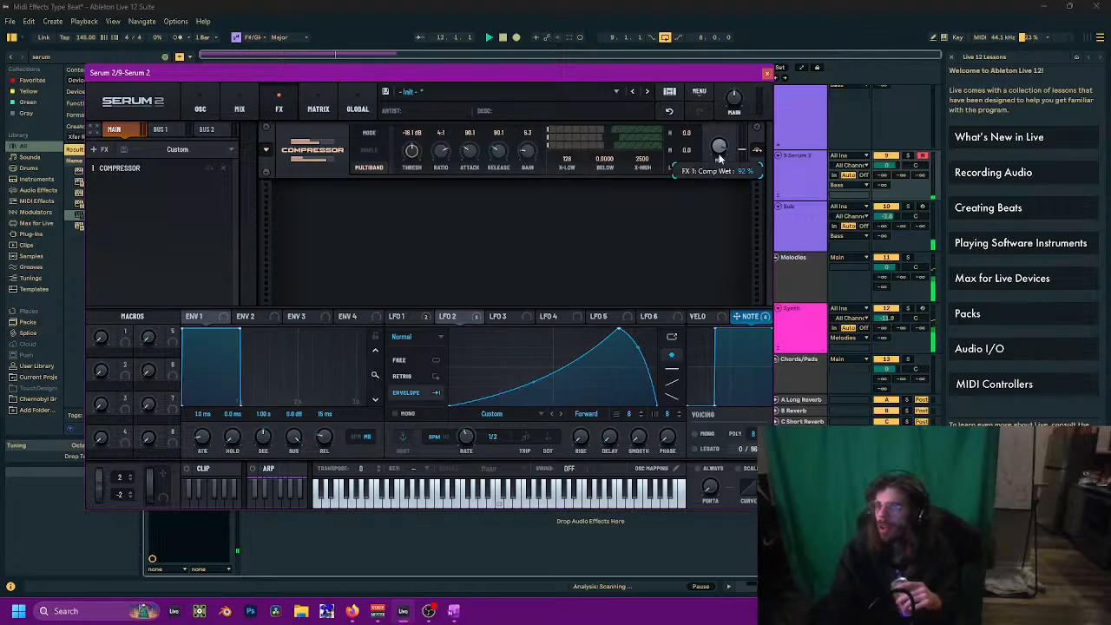
drag(707, 233, 703, 241)
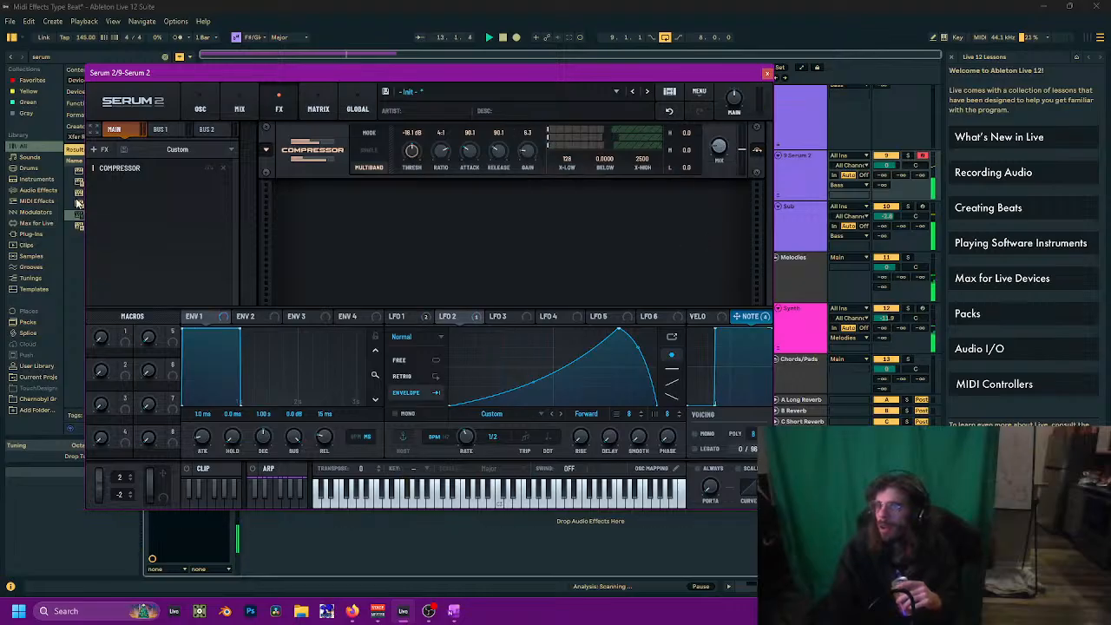
Step: Add a Diode 1 distortion with a Pre filter, lower the filter frequency, modulate it with LFO 1 and LFO 2, and close the synth window
click(99, 150)
click(122, 230)
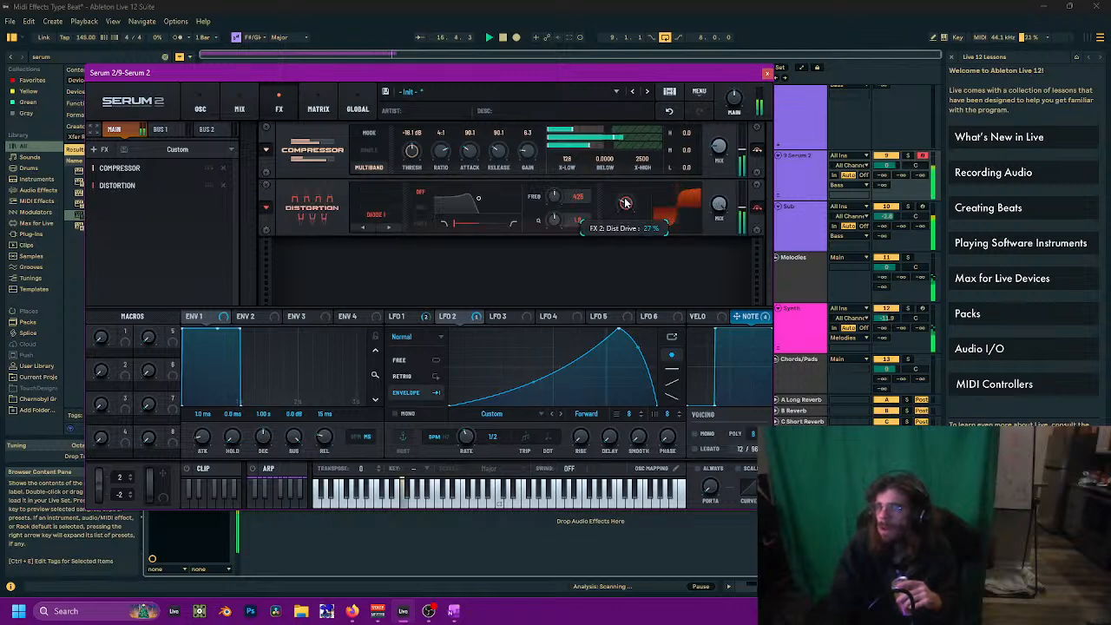
click(420, 207)
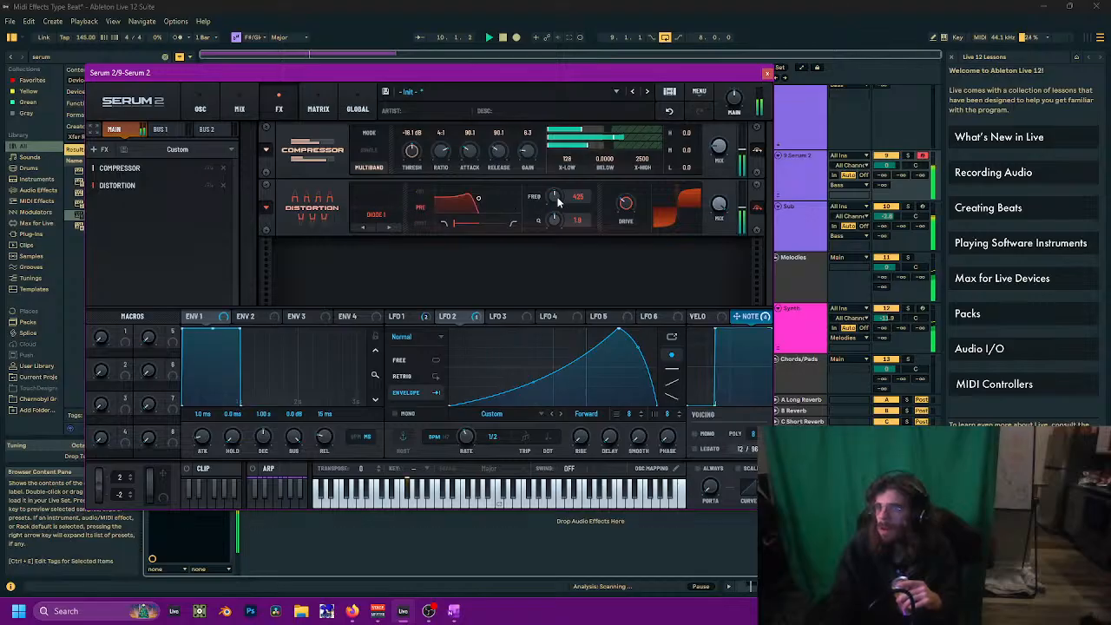
drag(558, 201, 560, 196)
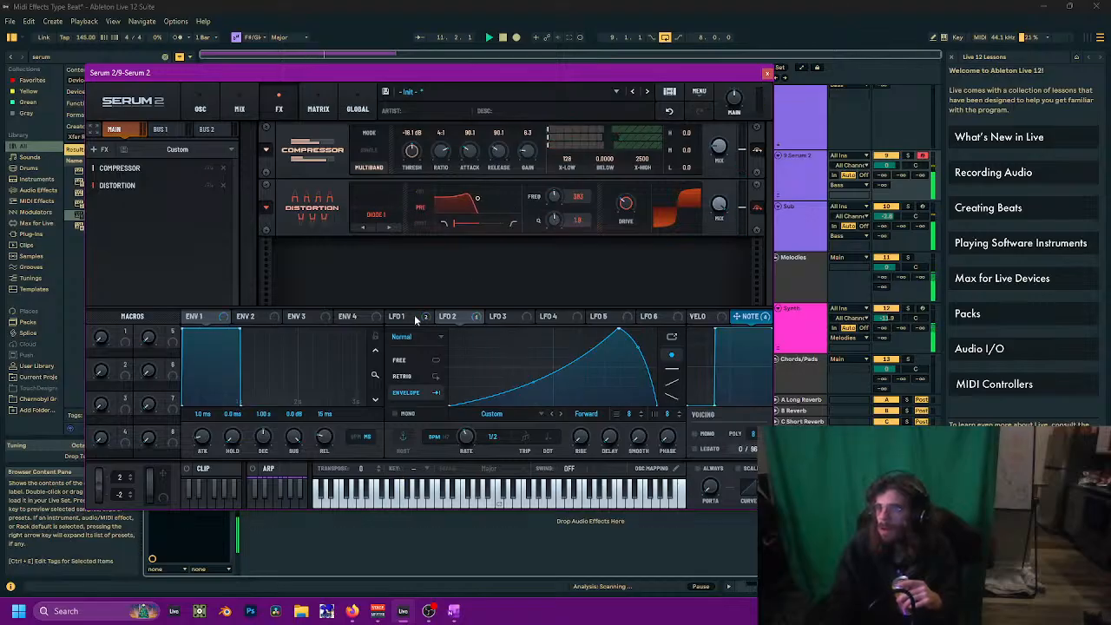
drag(413, 315, 556, 196)
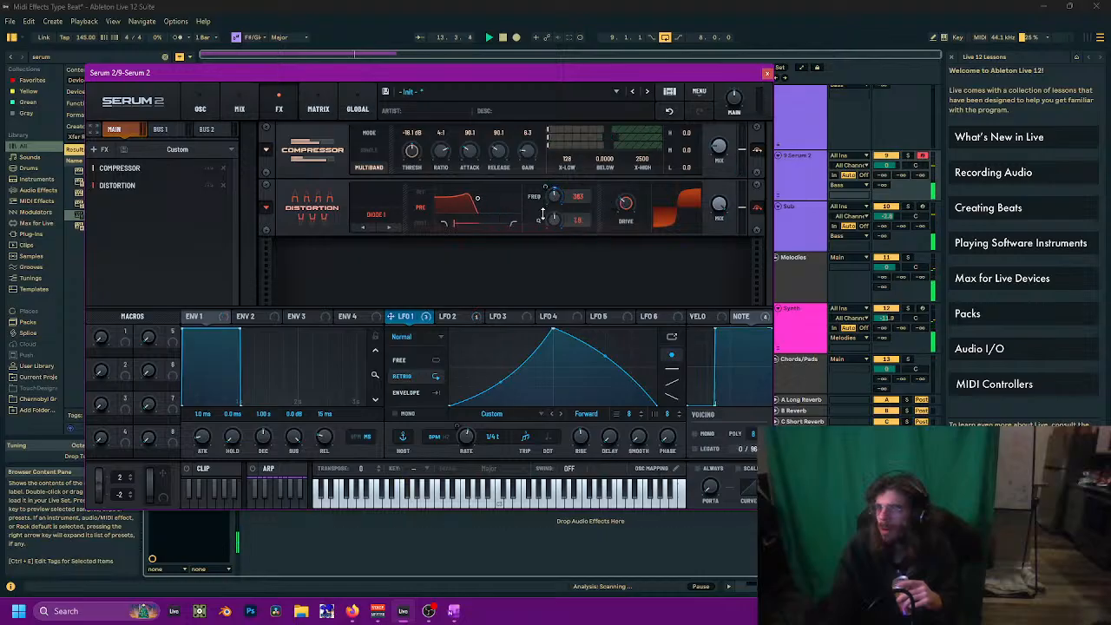
drag(465, 317, 540, 198)
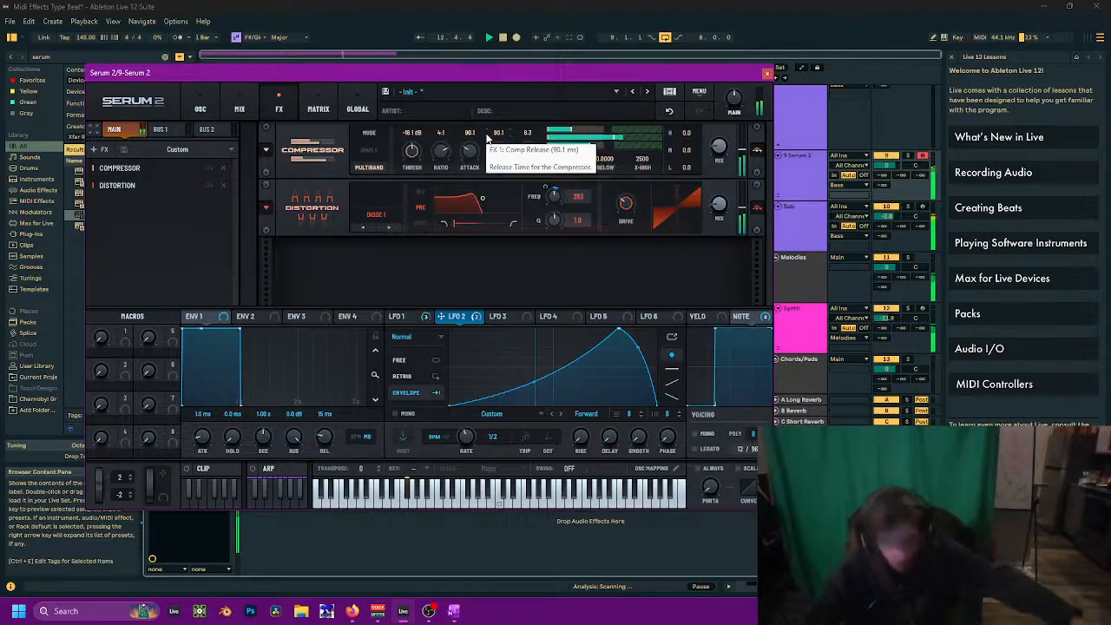
click(767, 76)
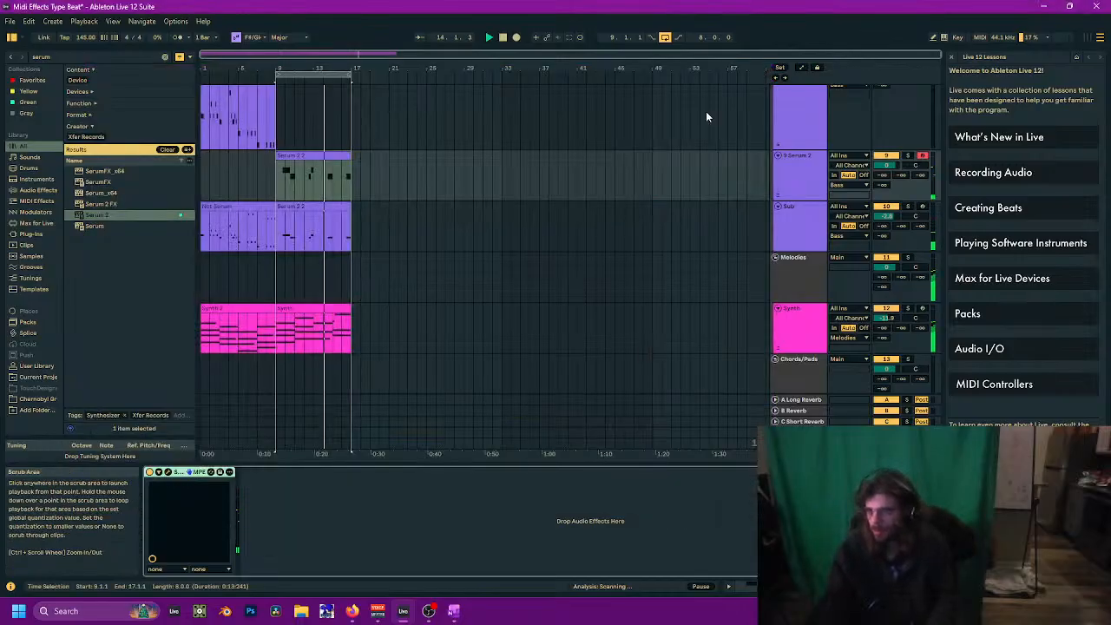
Step: Turn off the arrangement loop and play the beat from bar 1 through the second section
scroll(442, 178, up, 4)
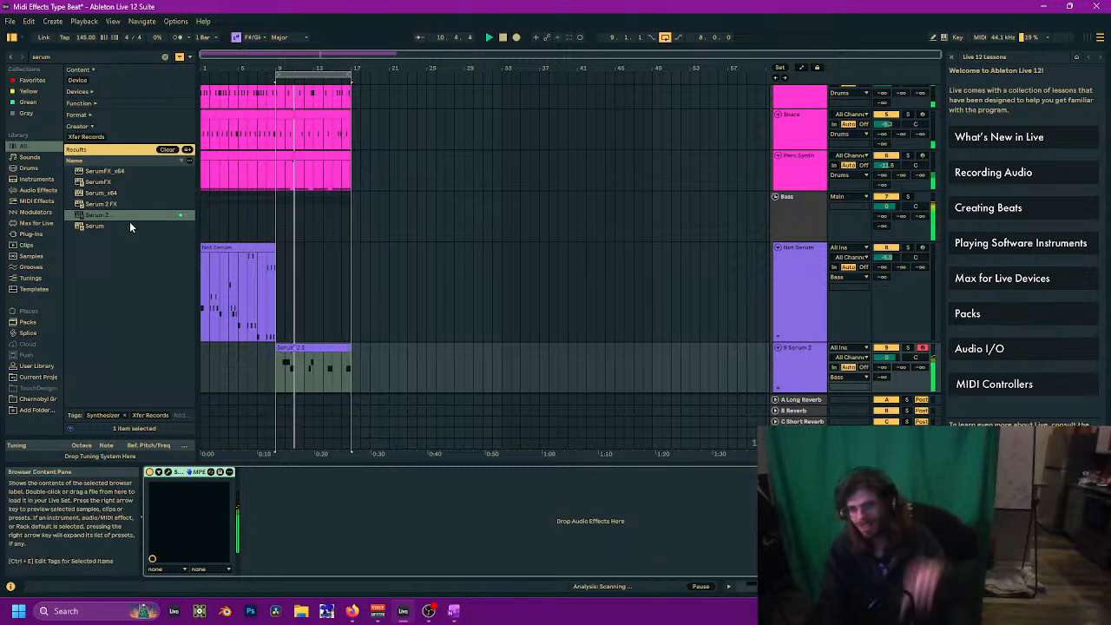
scroll(451, 240, up, 1)
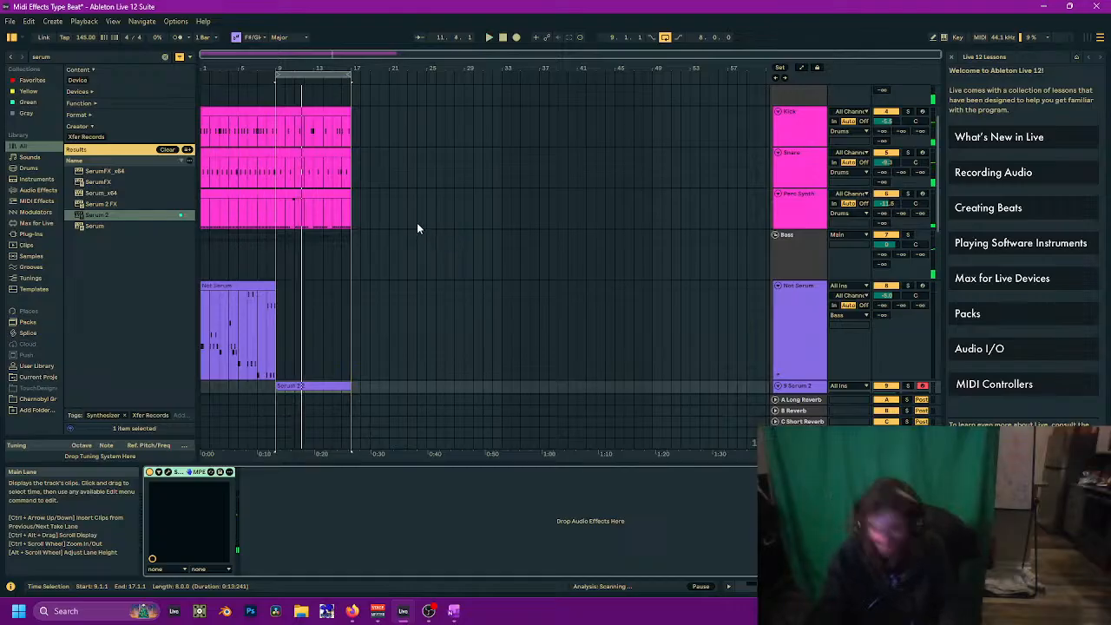
scroll(417, 165, down, 1)
scroll(433, 167, up, 2)
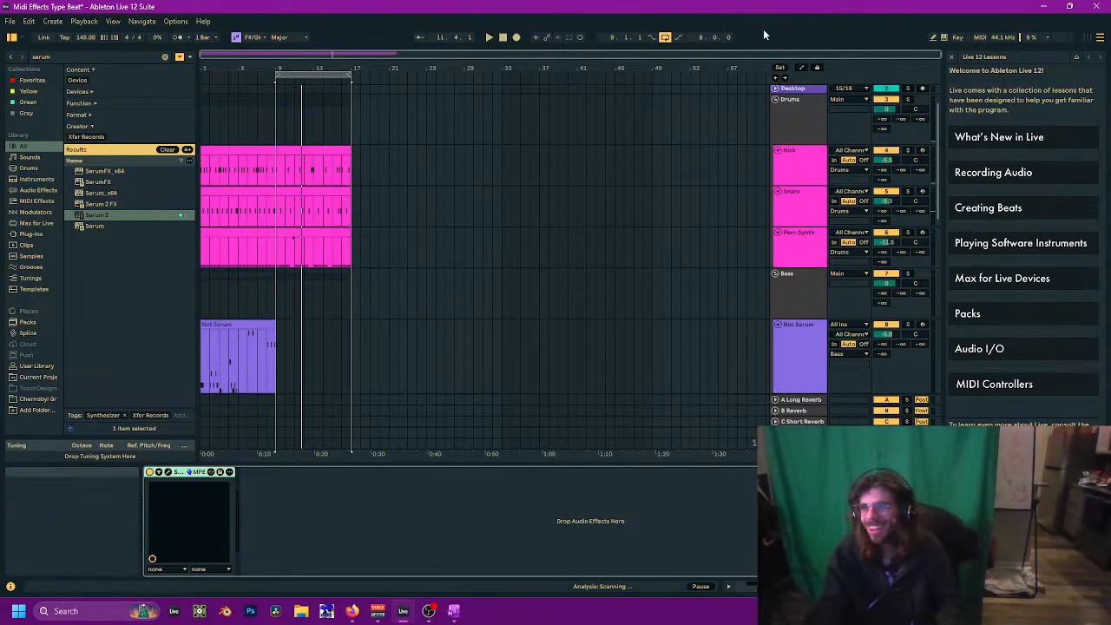
click(664, 36)
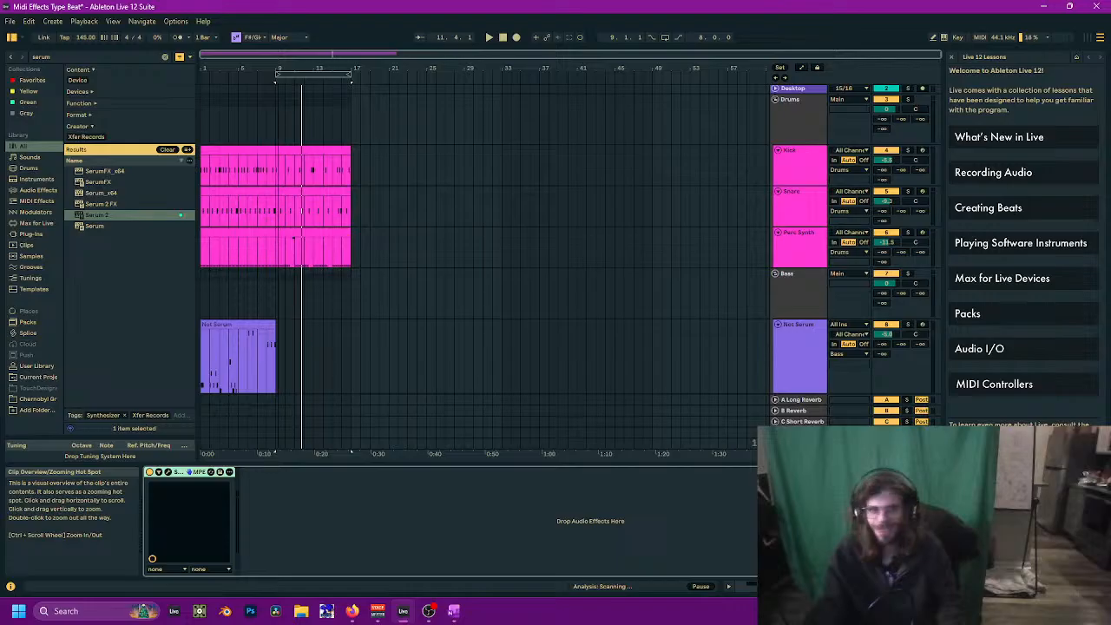
click(501, 37)
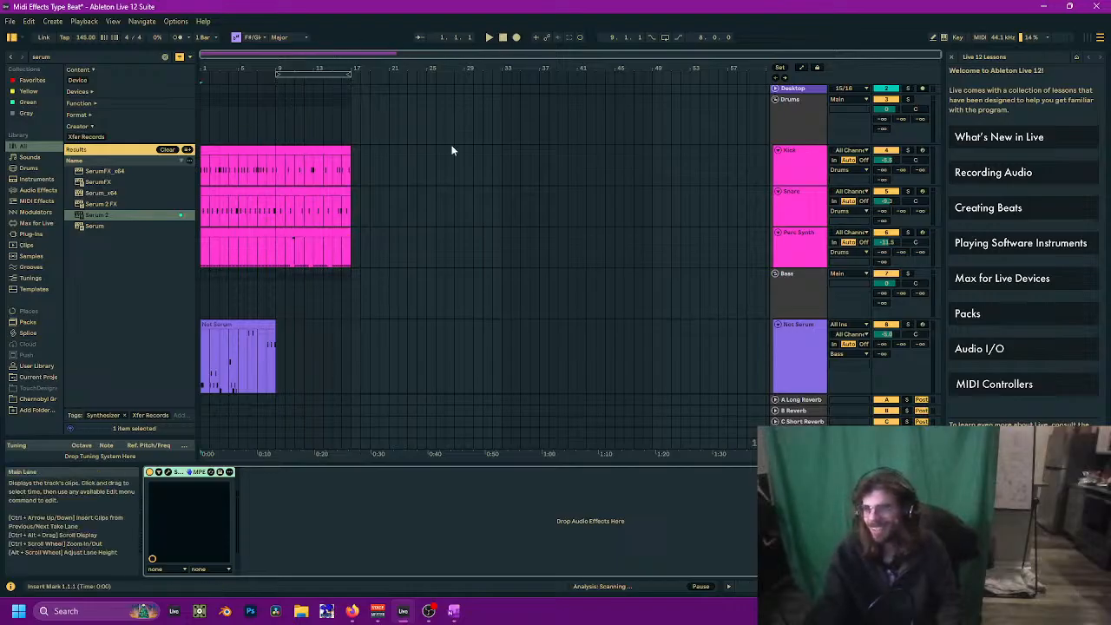
scroll(445, 171, down, 2)
scroll(446, 169, down, 1)
key(space)
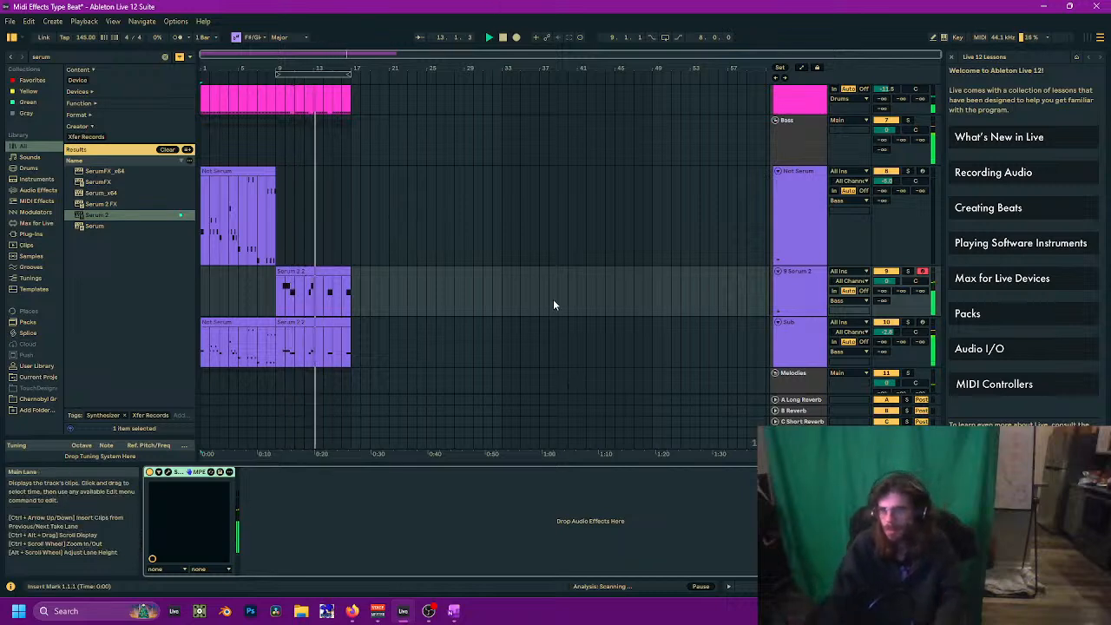
scroll(551, 296, down, 3)
click(819, 286)
key(space)
Step: Review the whole arrangement, checking the Kick and Synth clips across the two eight-bar sections
scroll(542, 277, down, 1)
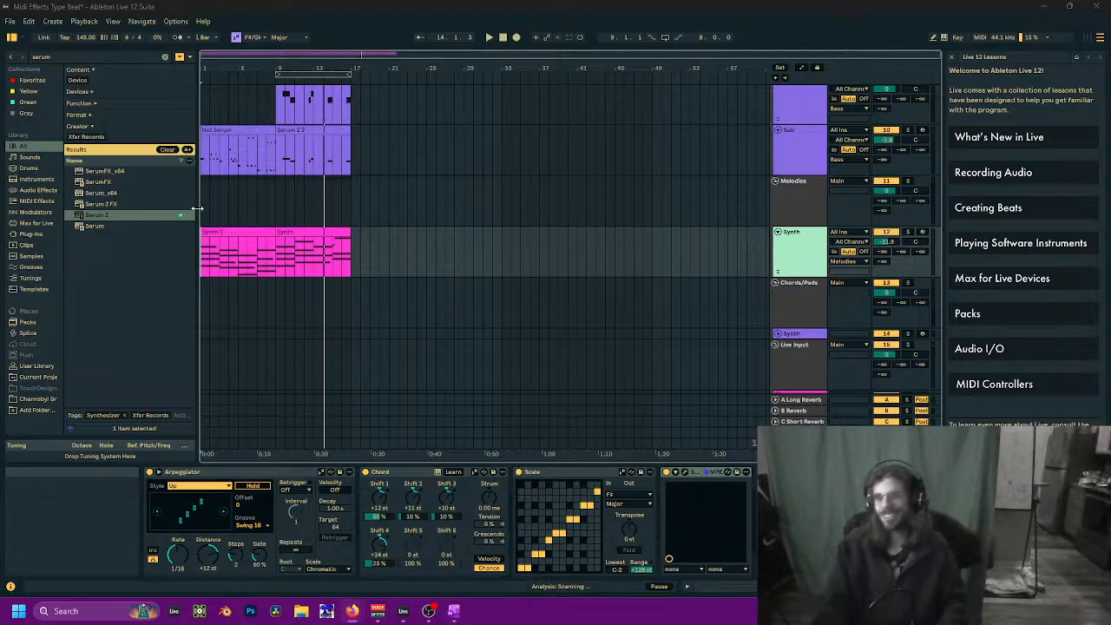
scroll(410, 238, up, 3)
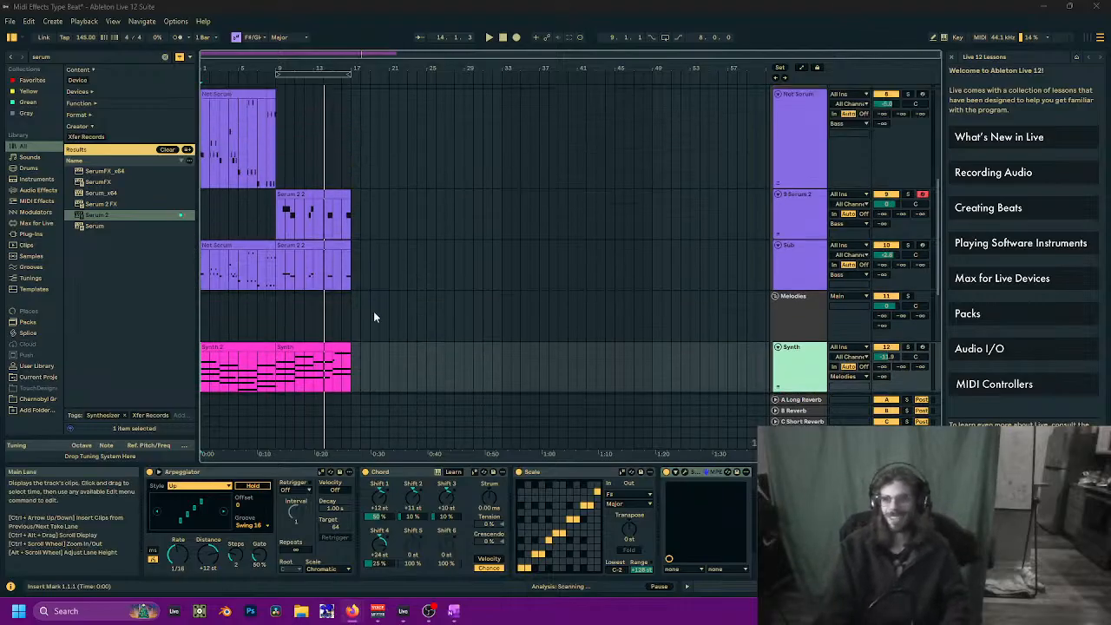
click(293, 363)
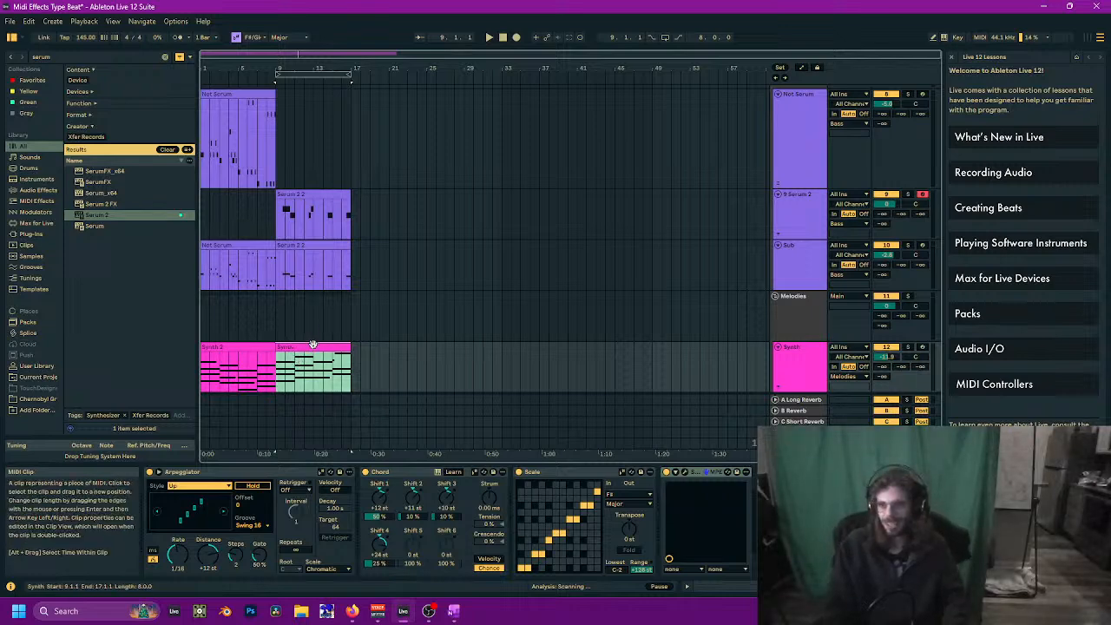
scroll(318, 351, down, 1)
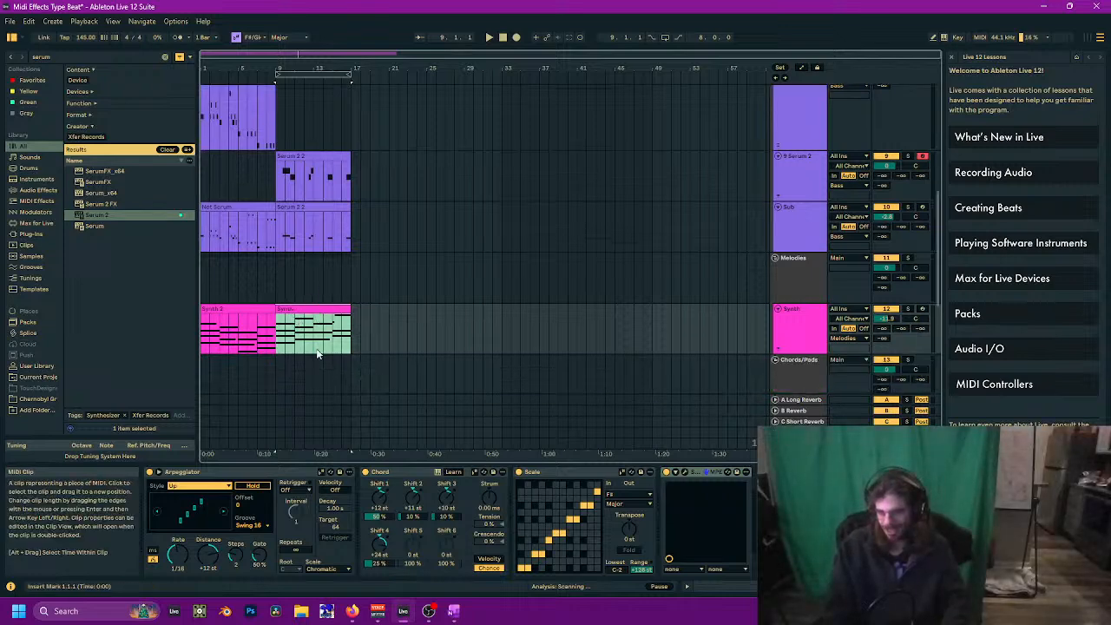
scroll(317, 347, up, 1)
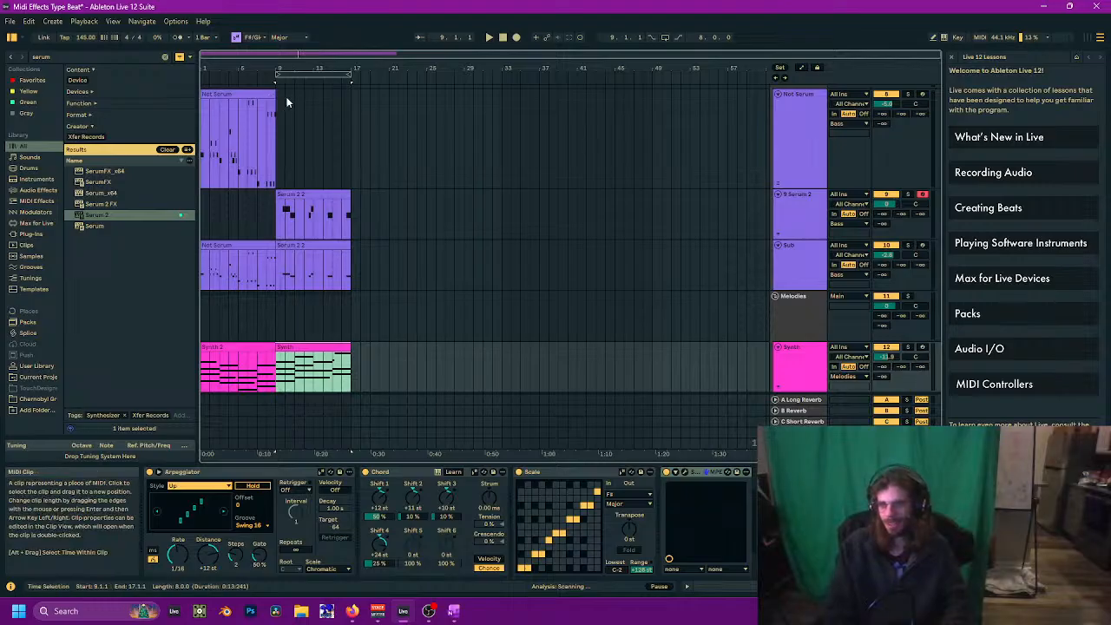
key(h)
key(w)
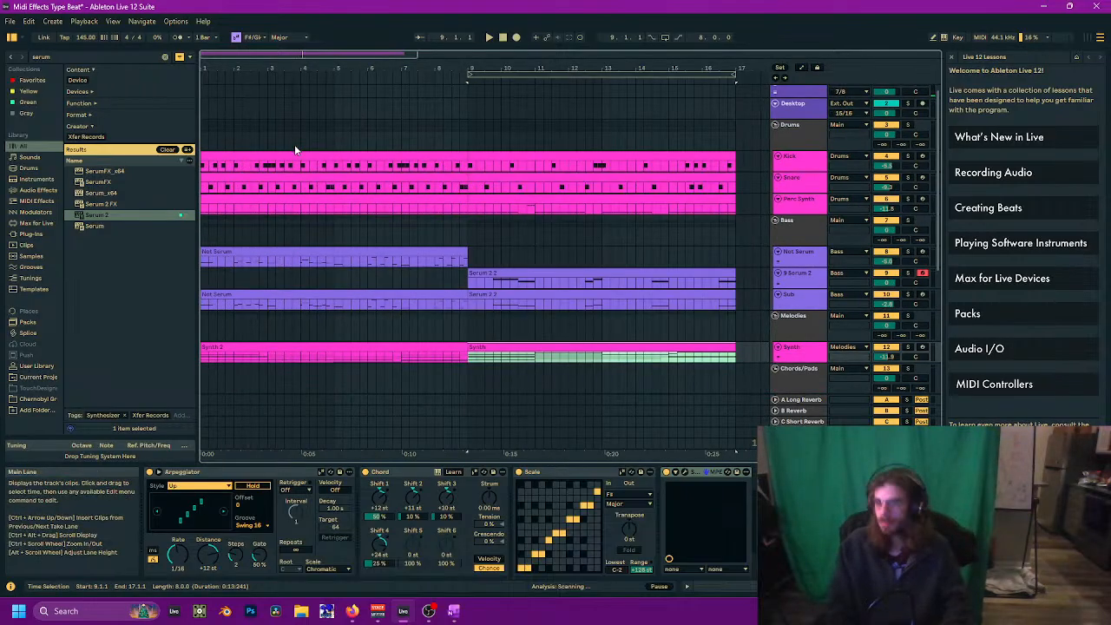
key(w)
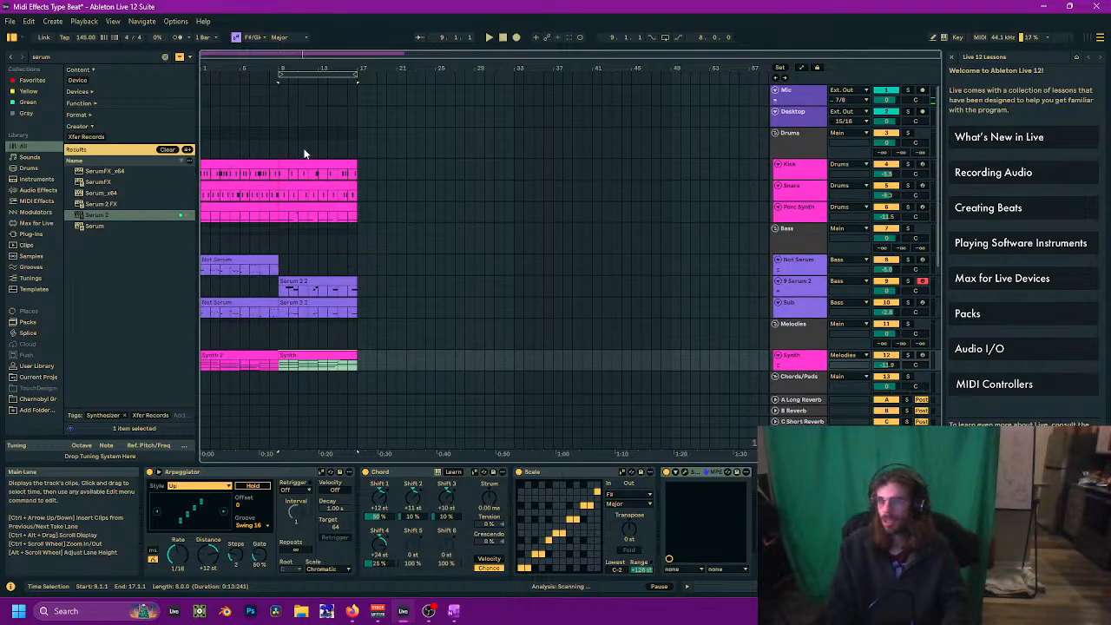
click(254, 167)
scroll(253, 168, down, 1)
scroll(254, 167, up, 1)
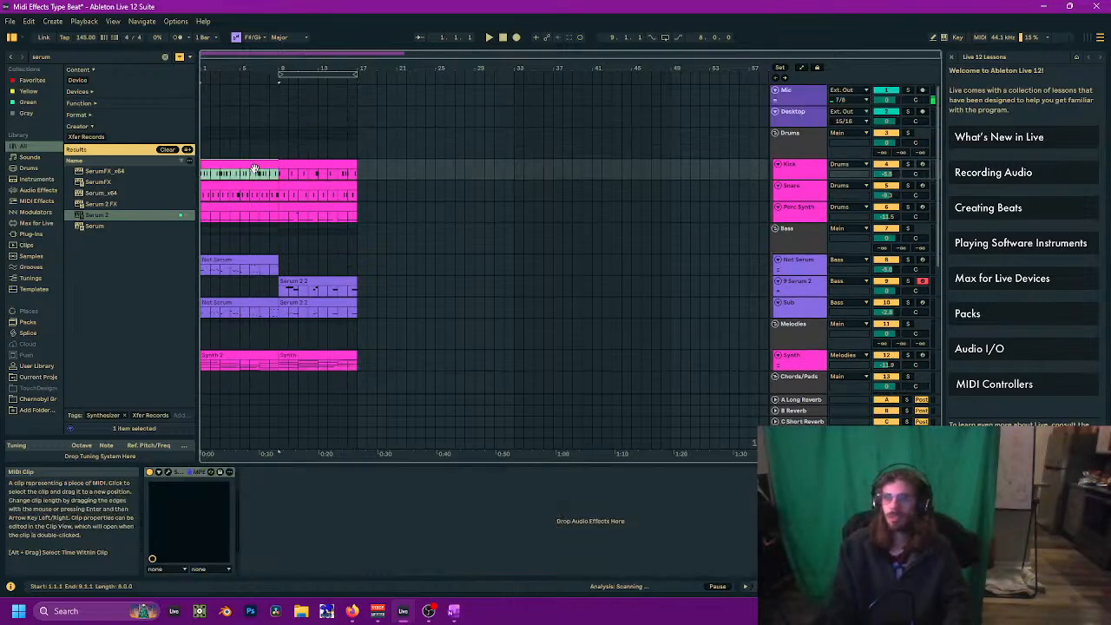
scroll(258, 233, down, 1)
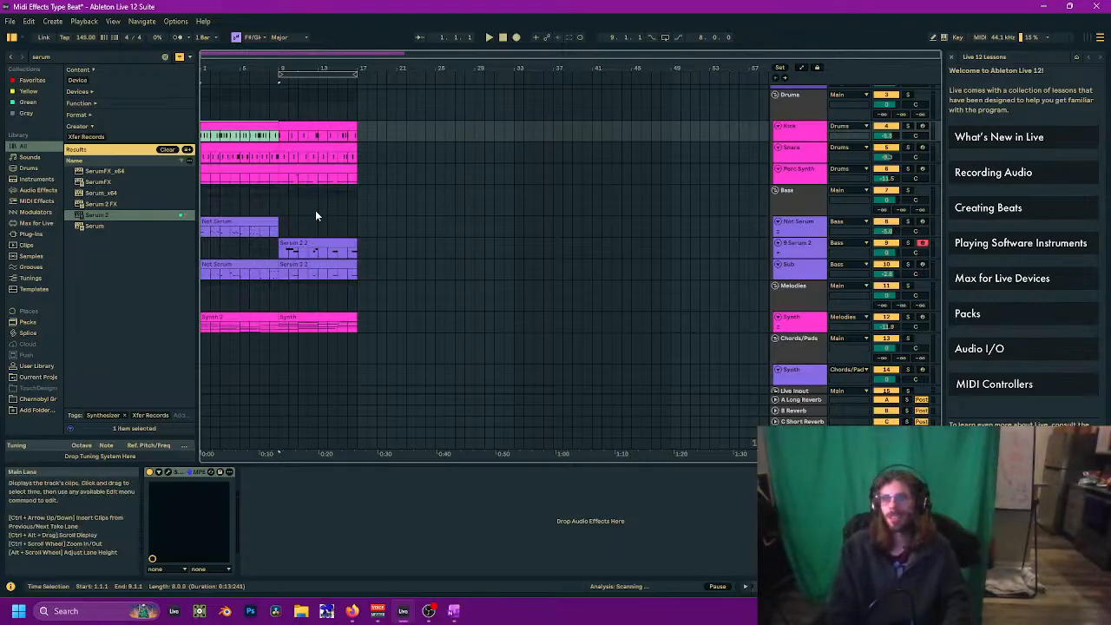
click(254, 321)
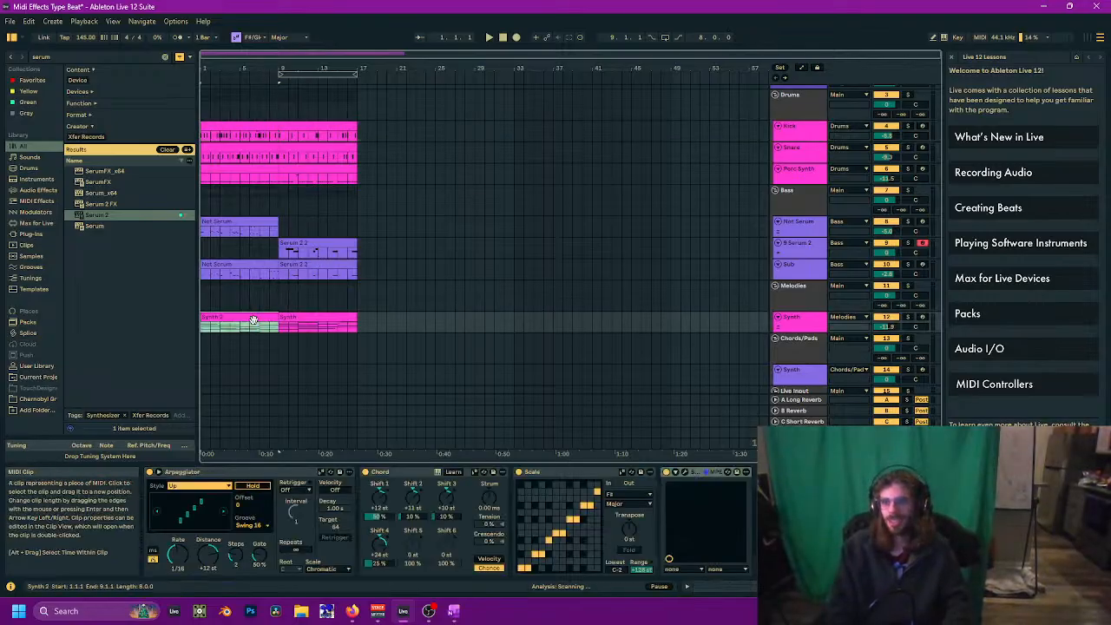
Step: Rename the two Kick clips K1 for the first eight-bar section and K2 for the second
click(225, 128)
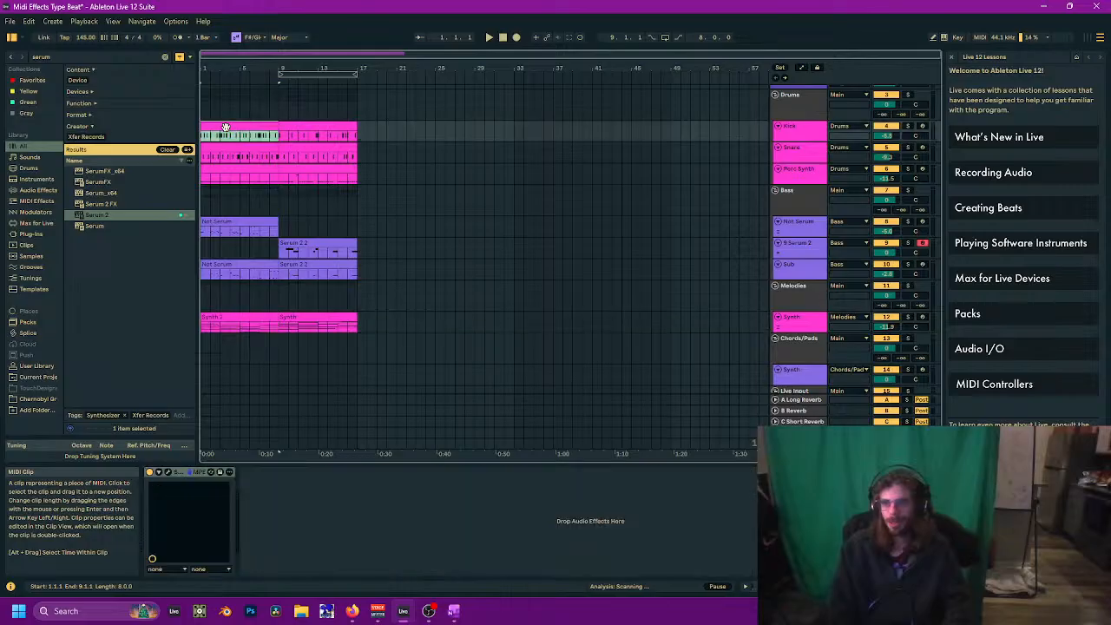
key(ctrl+r)
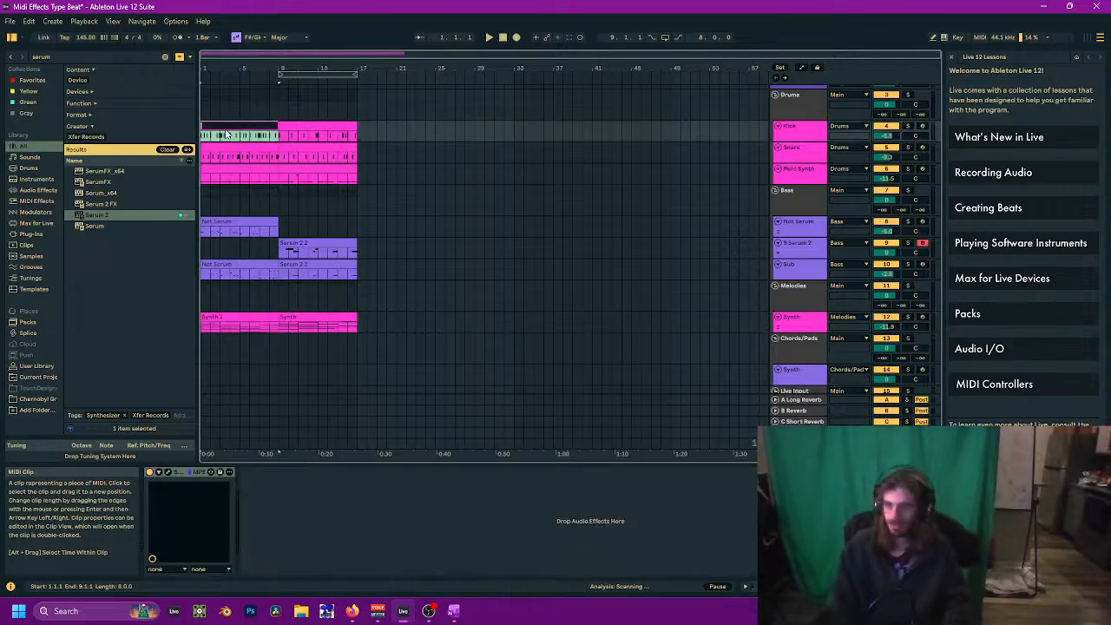
text(Ki)
key(Return)
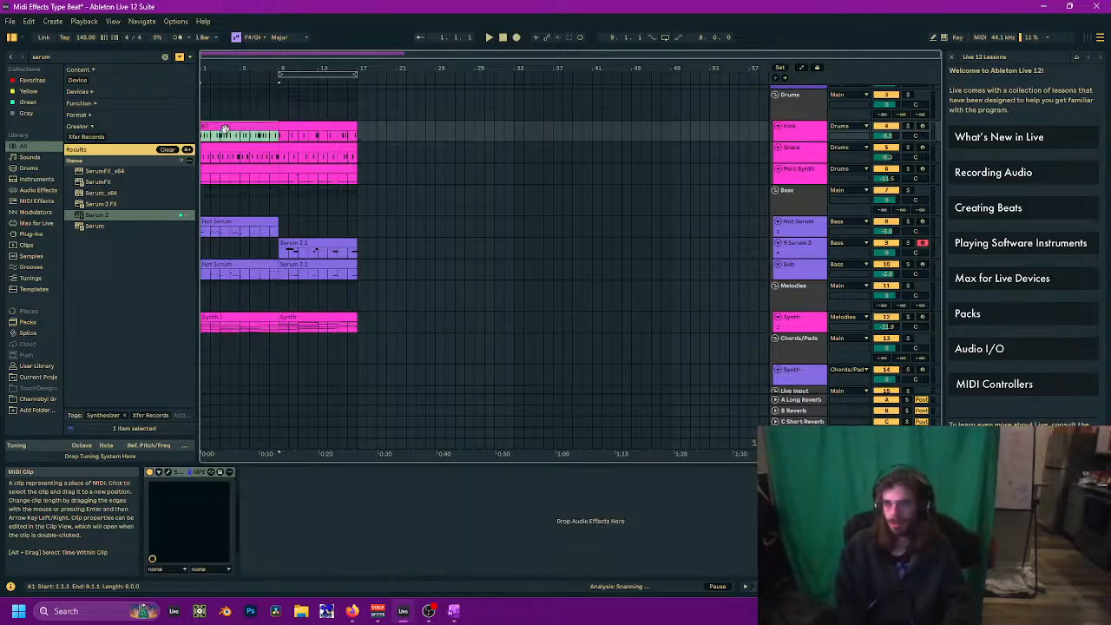
click(313, 127)
key(ctrl+r)
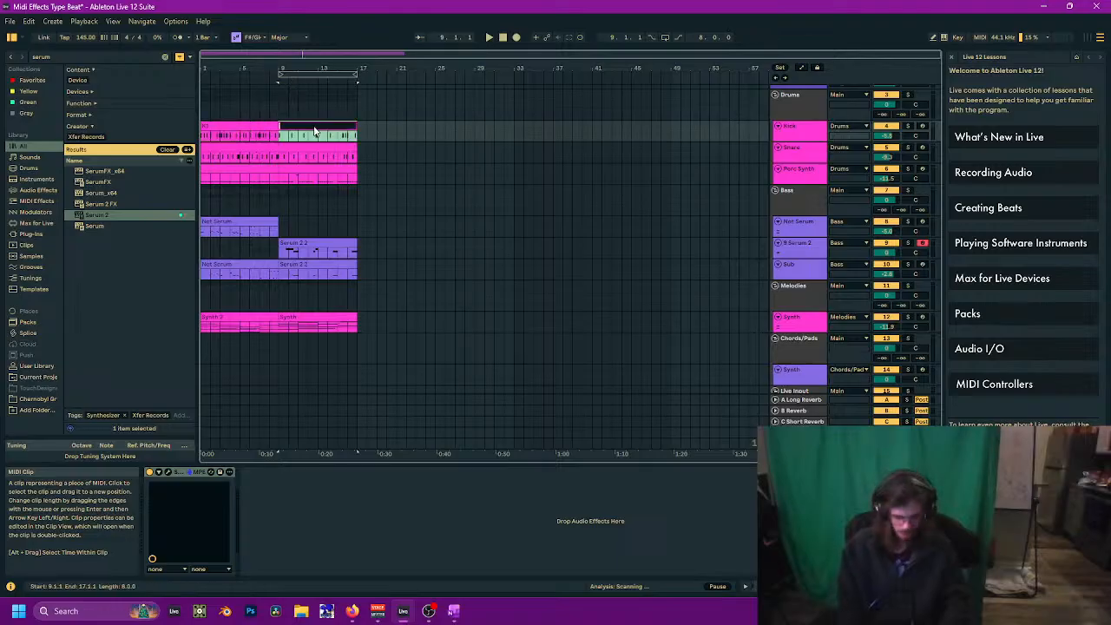
text(Ki)
key(Return)
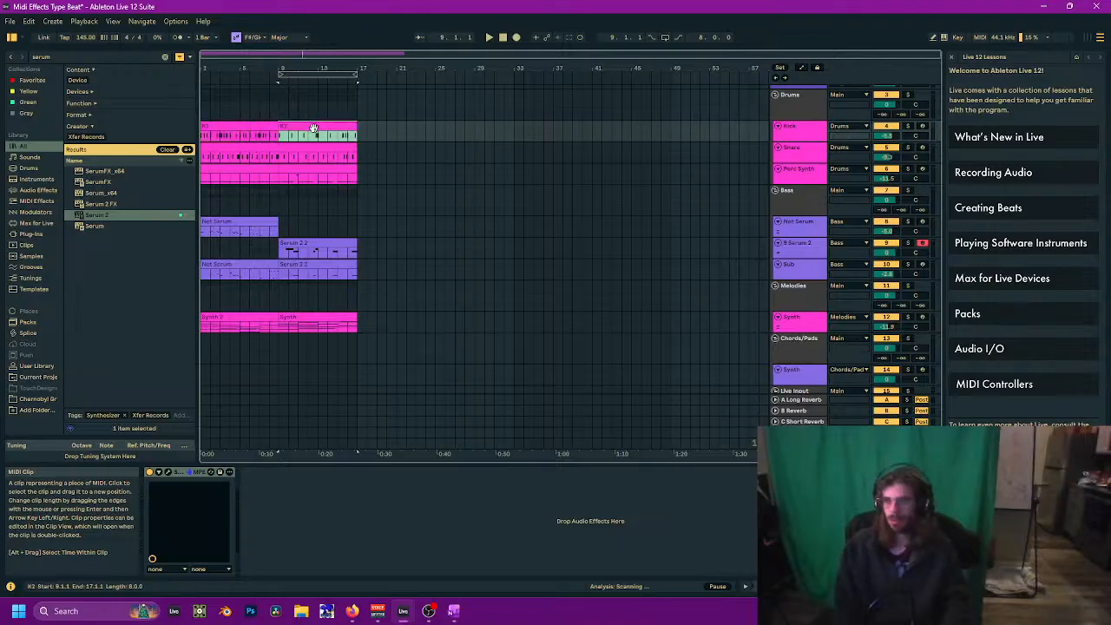
Step: Rename the two Snare clips S1 for the first section and S2 for the second
click(242, 156)
key(ctrl+r)
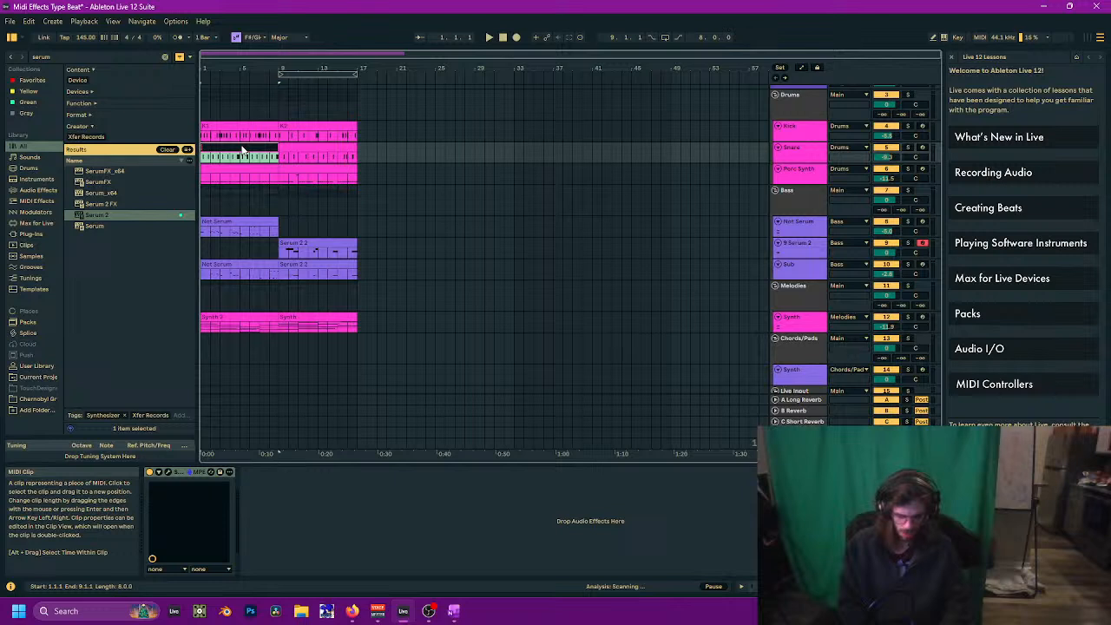
text(S1)
key(Return)
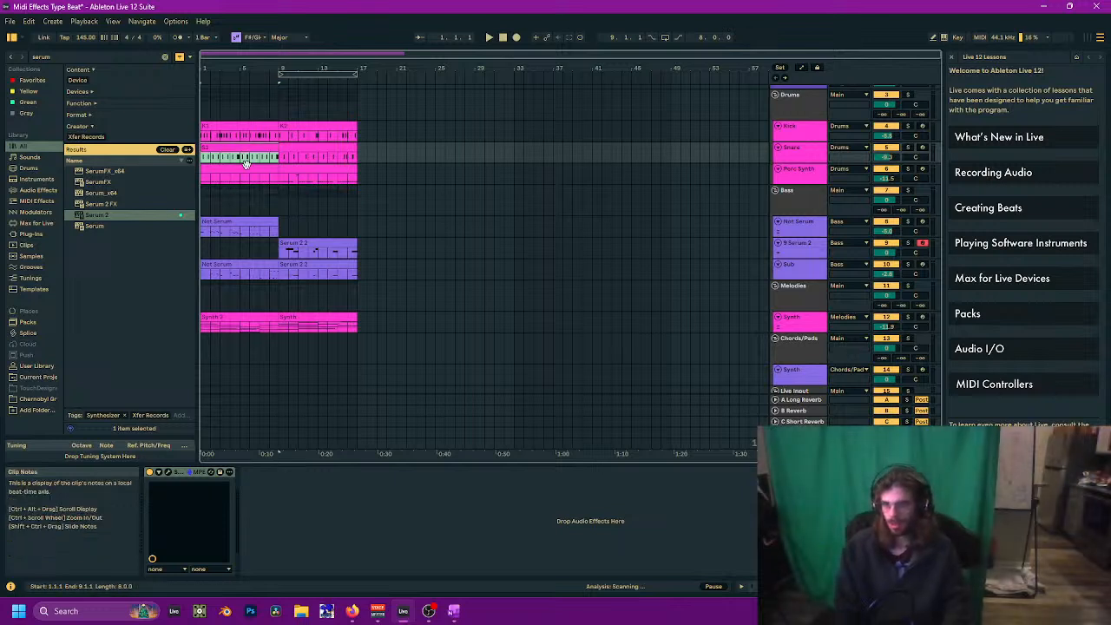
click(295, 154)
key(ctrl+r)
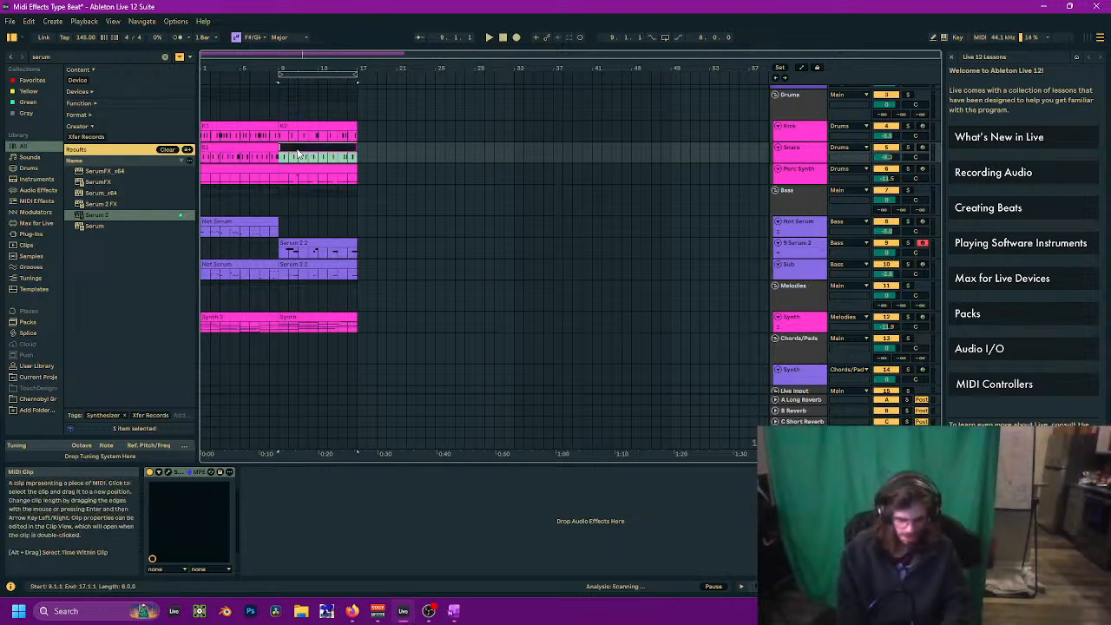
key(Return)
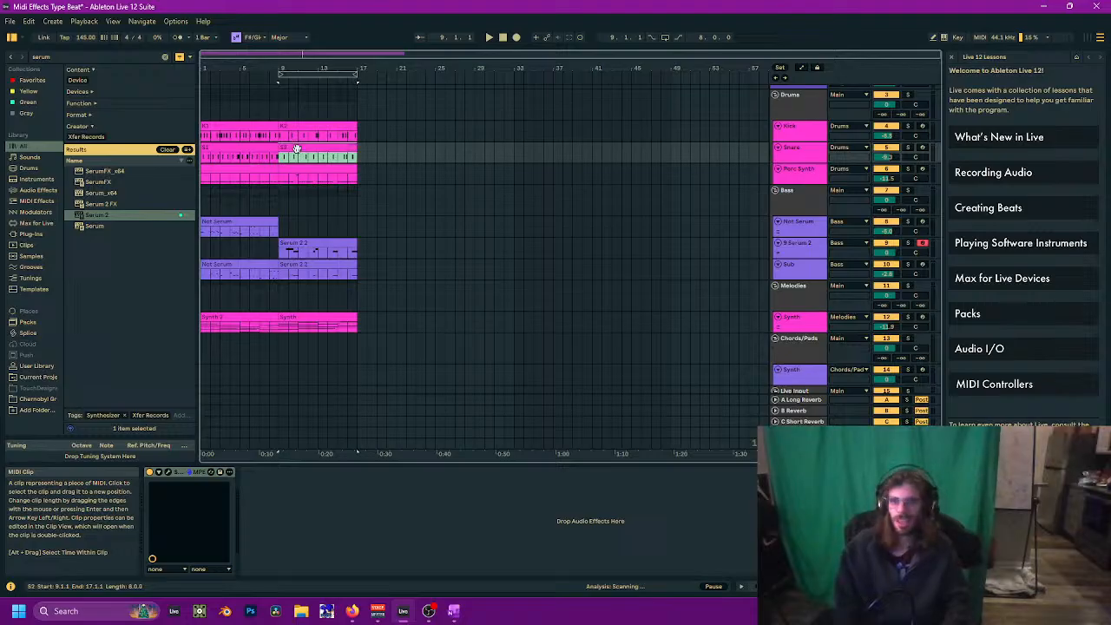
Step: Rename the two Perc Synth clips HH1 for the first section and HH2 for the second
click(236, 170)
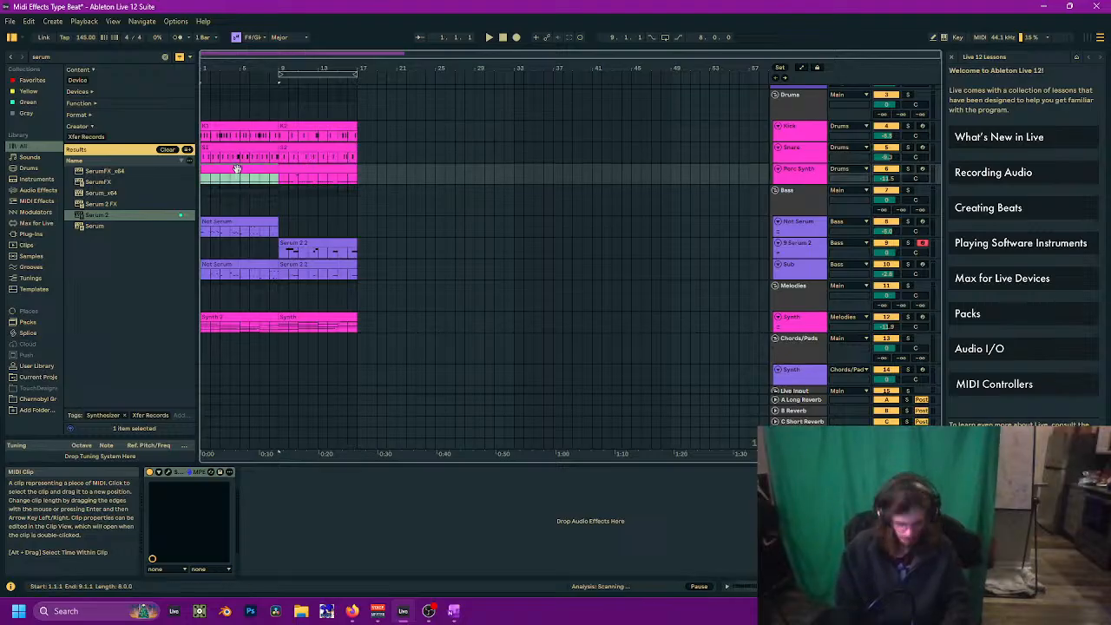
key(ctrl+r)
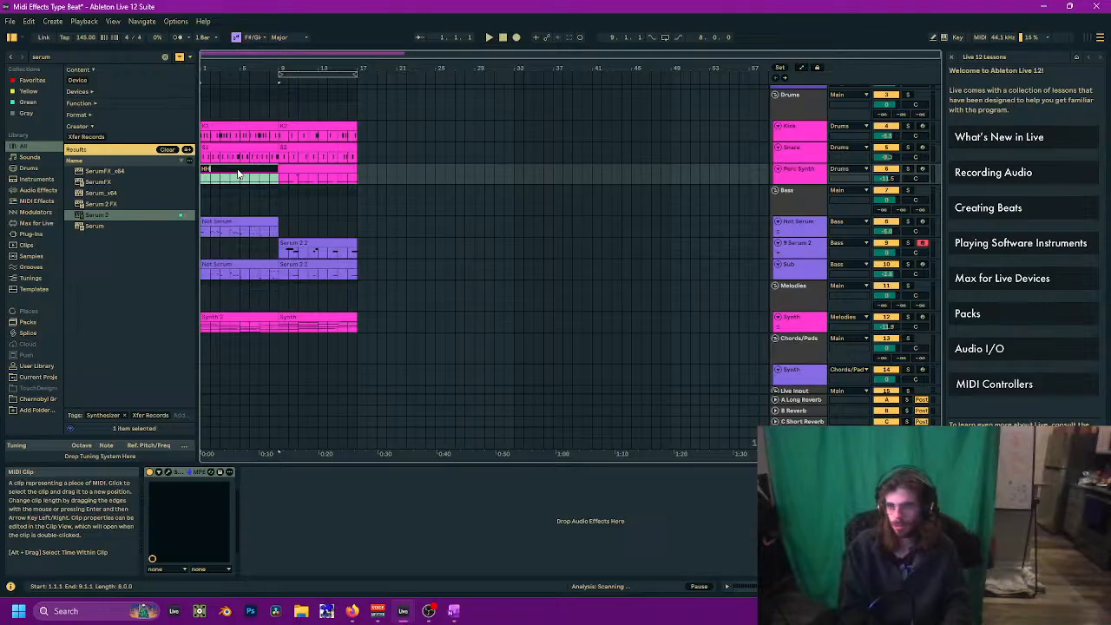
key(Return)
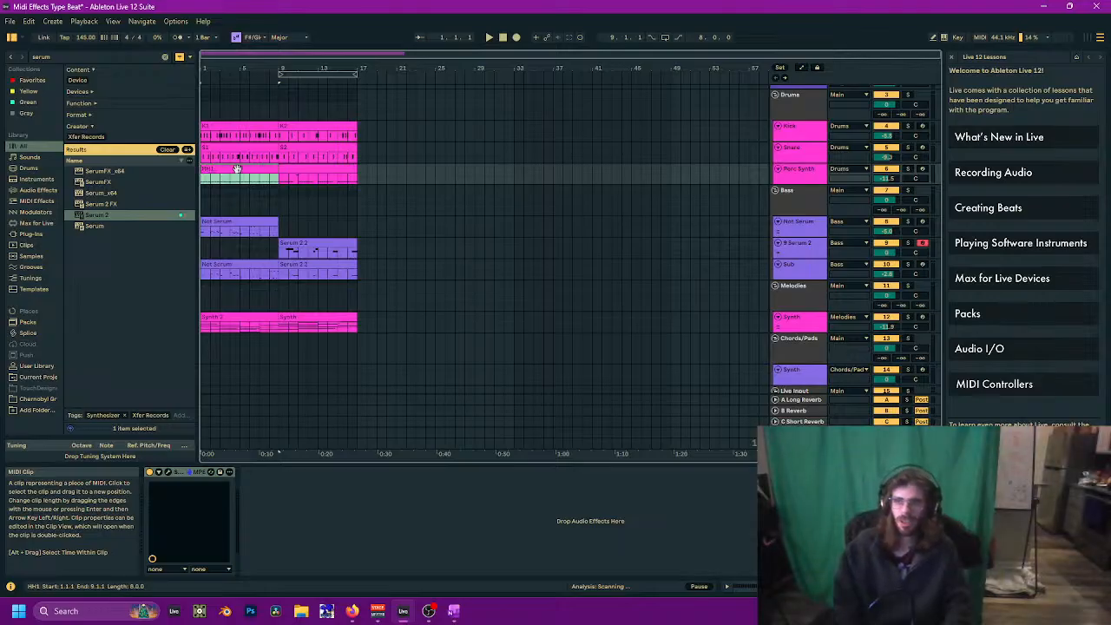
click(300, 170)
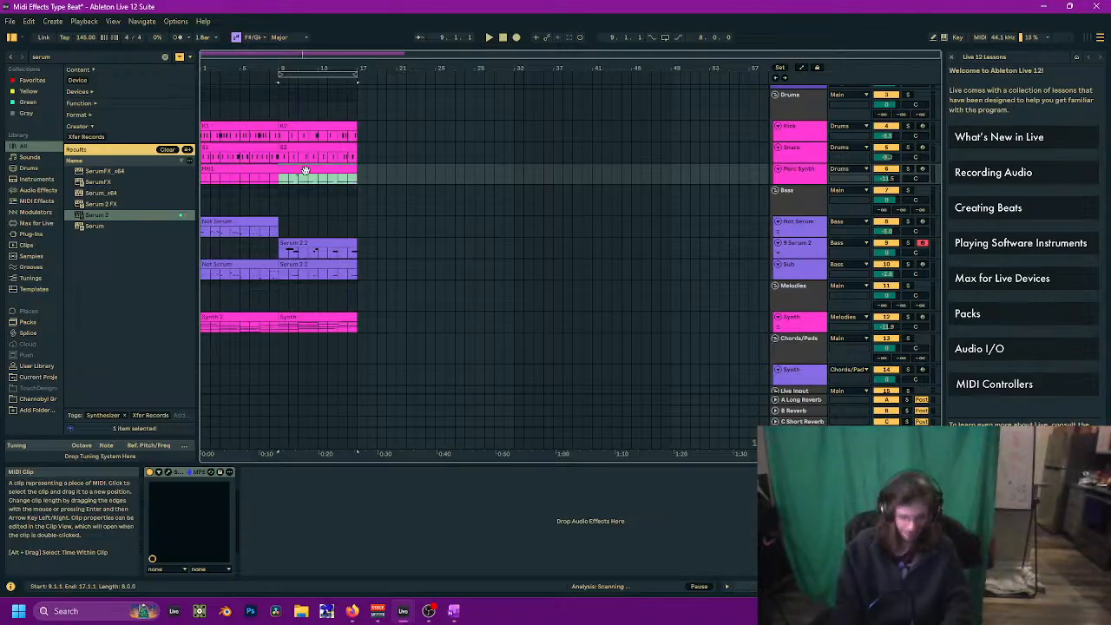
key(ctrl+r)
text(HH2)
key(Return)
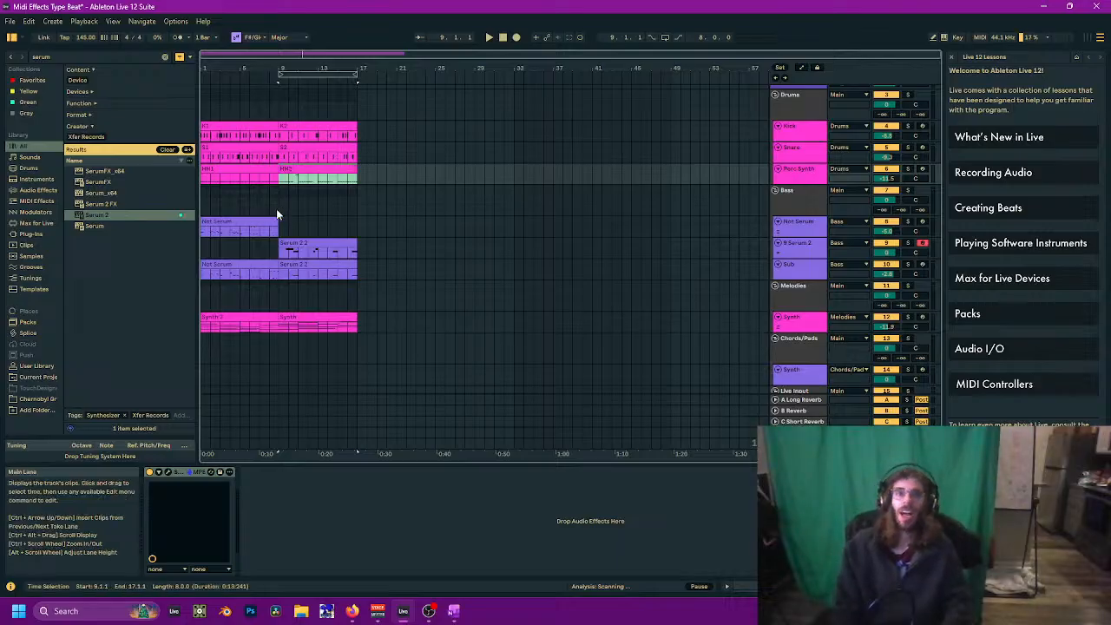
Step: Rename the bass clip on the Not Serum track Not Serum Bassline and the Serum 2 clip Serum Bassline
click(248, 223)
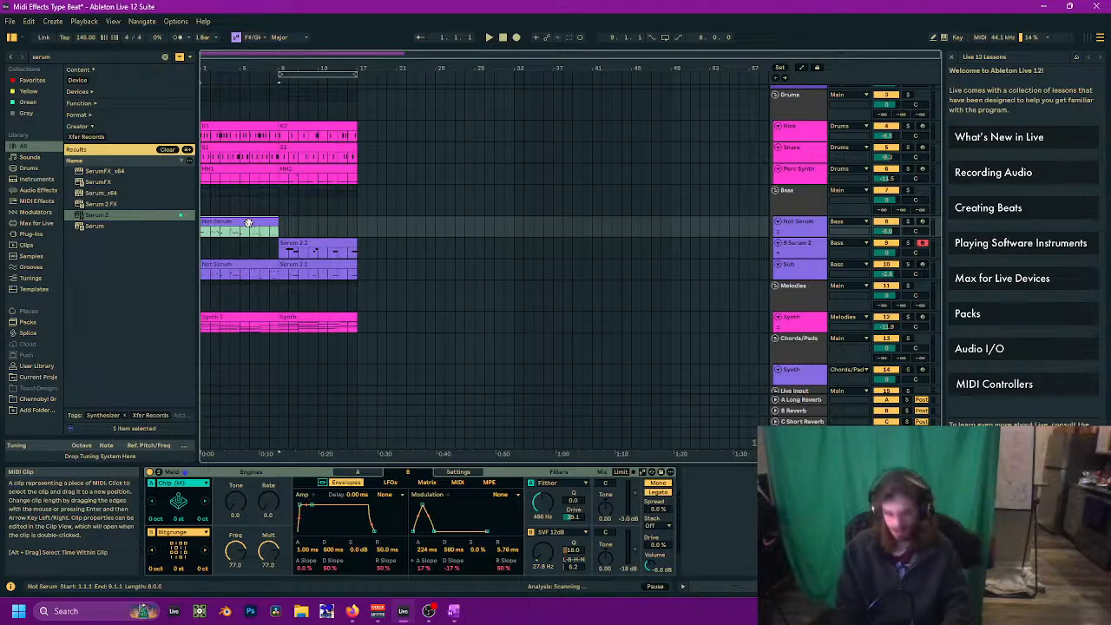
key(ctrl+r)
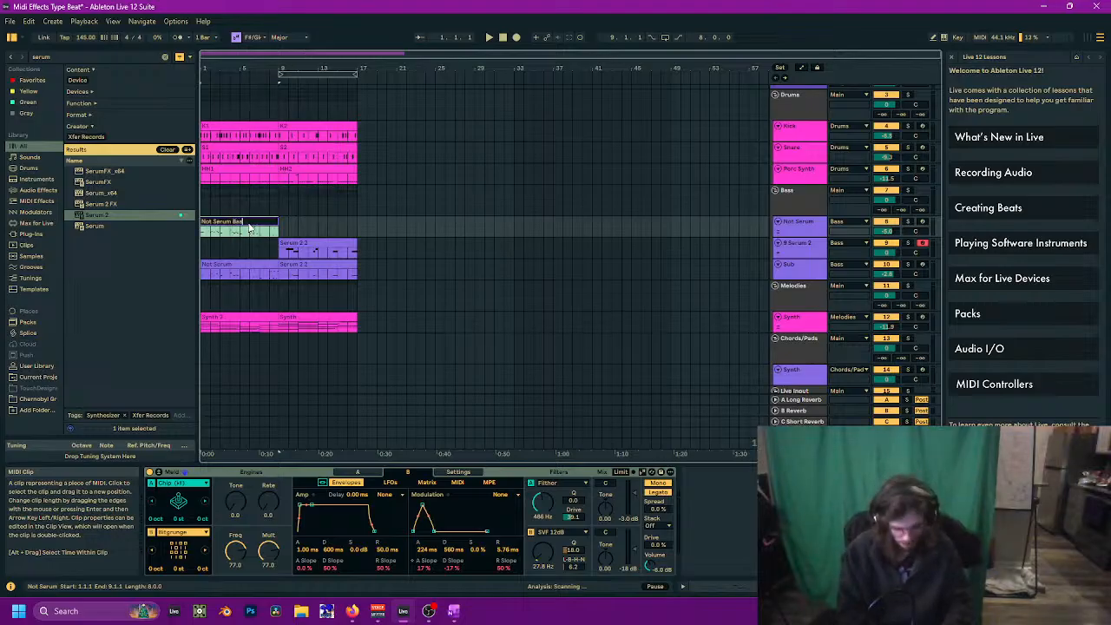
text(Bassline)
key(Return)
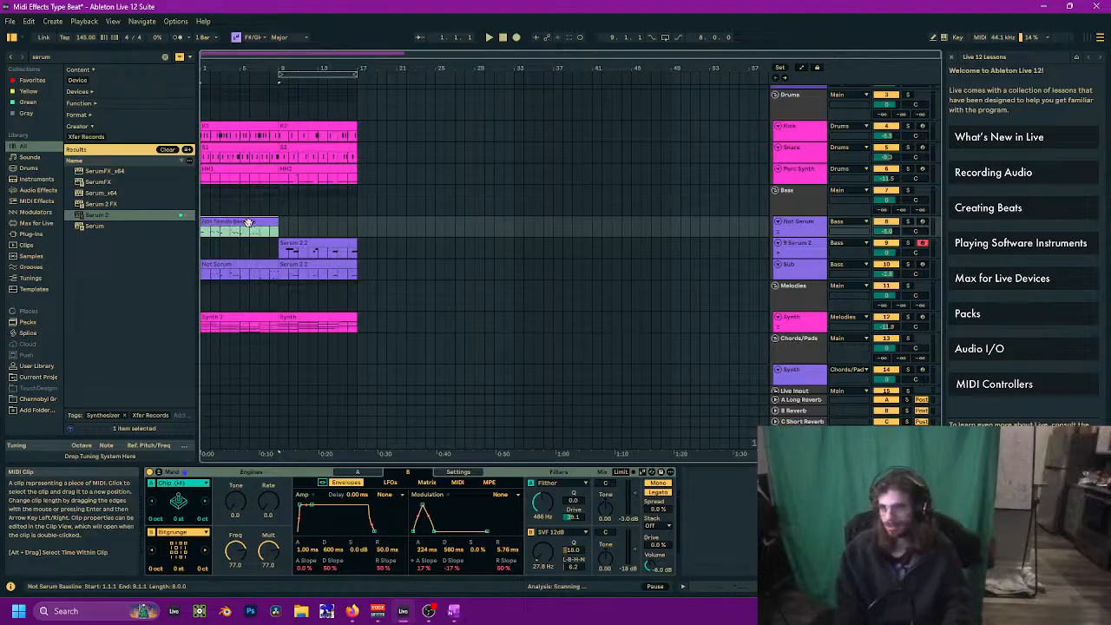
click(300, 251)
text(Serum Bassline)
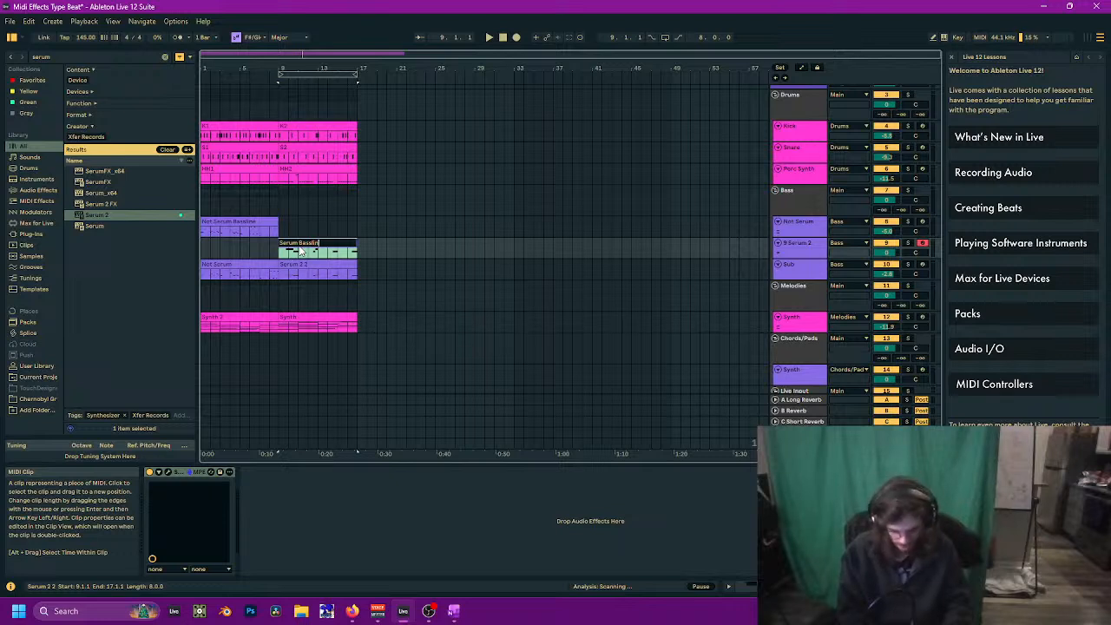
key(Return)
Step: Rename the two Sub clips Not Serum Sub for the first section and Serum Sub for the second
click(246, 265)
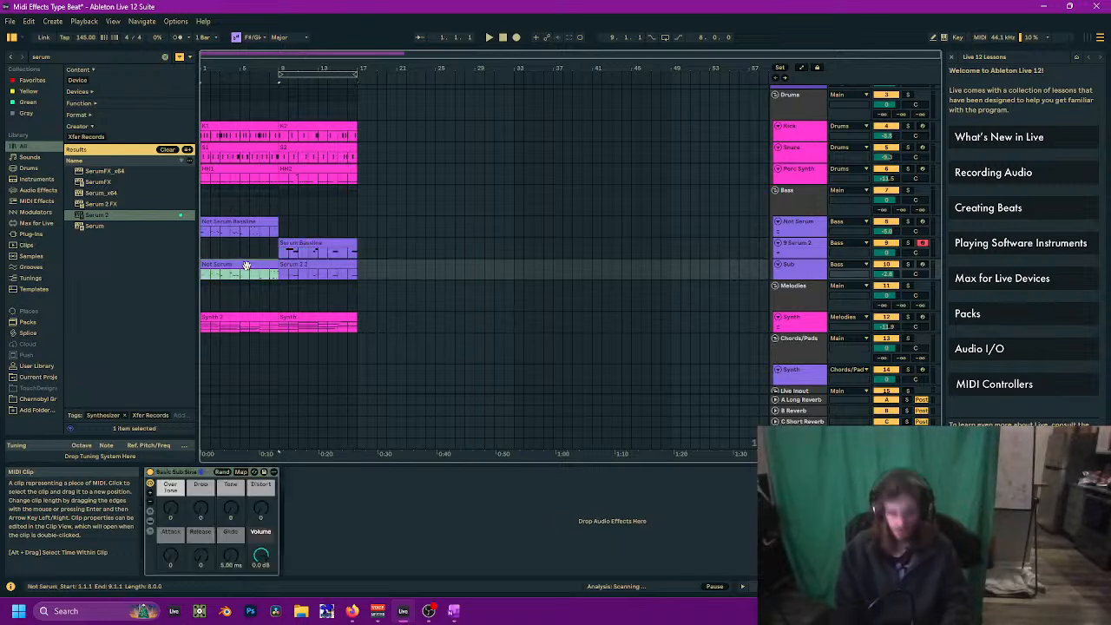
key(ctrl+r)
text(No)
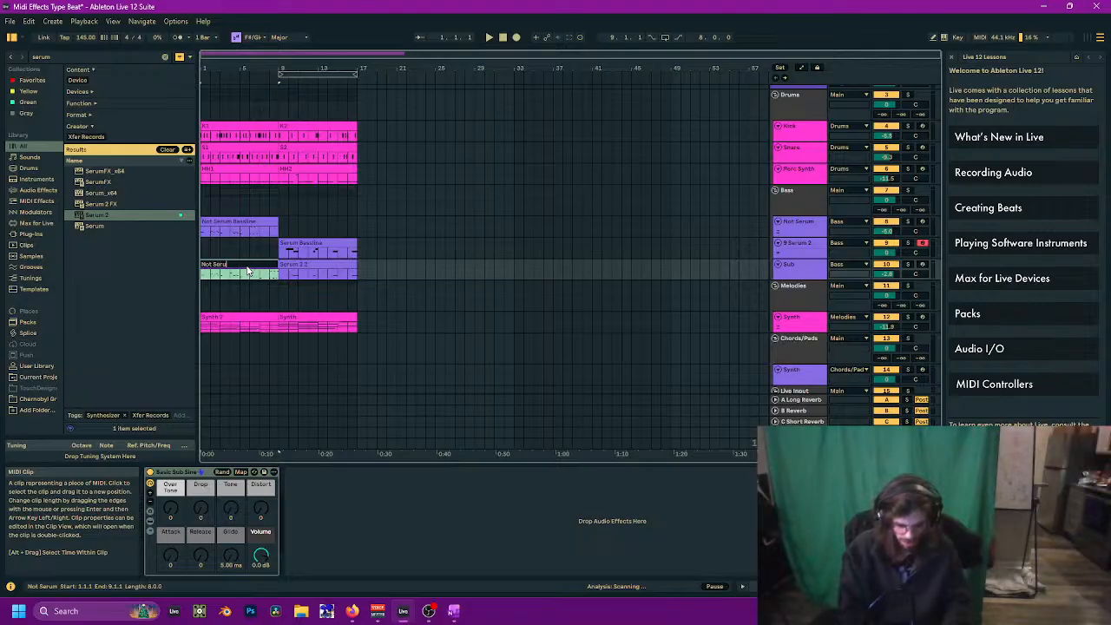
text(t Serum Sub)
key(Return)
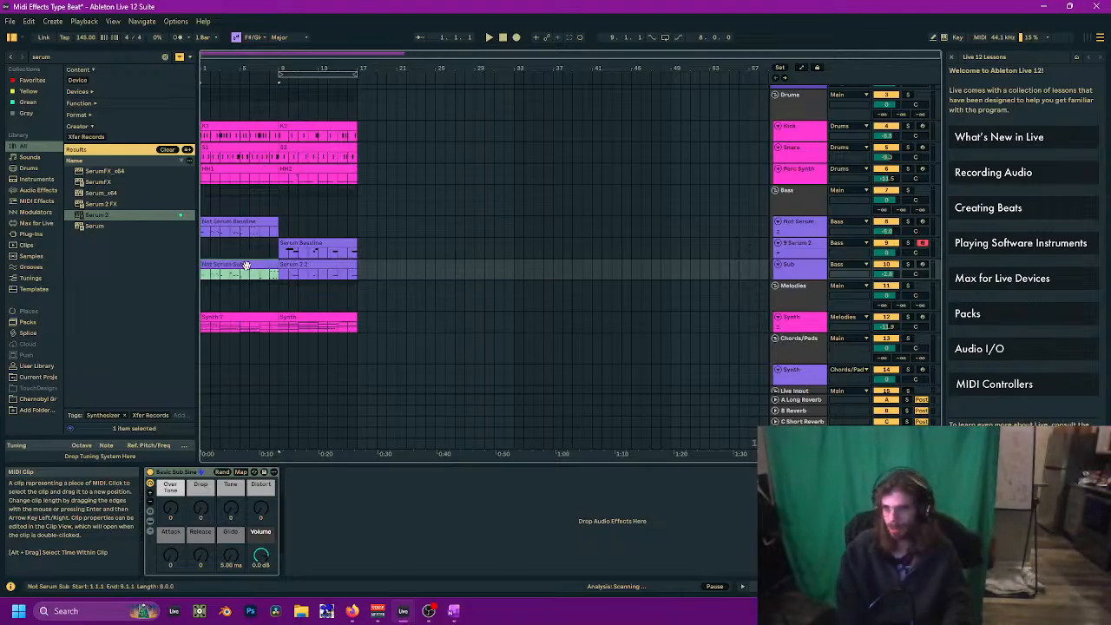
click(293, 267)
key(ctrl+r)
text(DS)
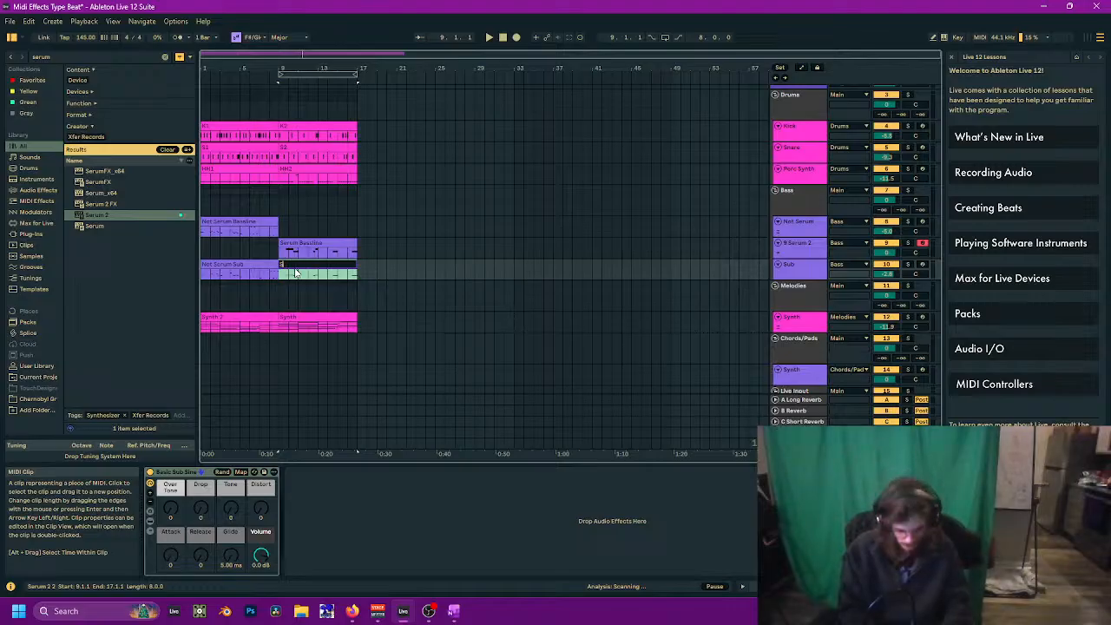
text( Sub)
key(Return)
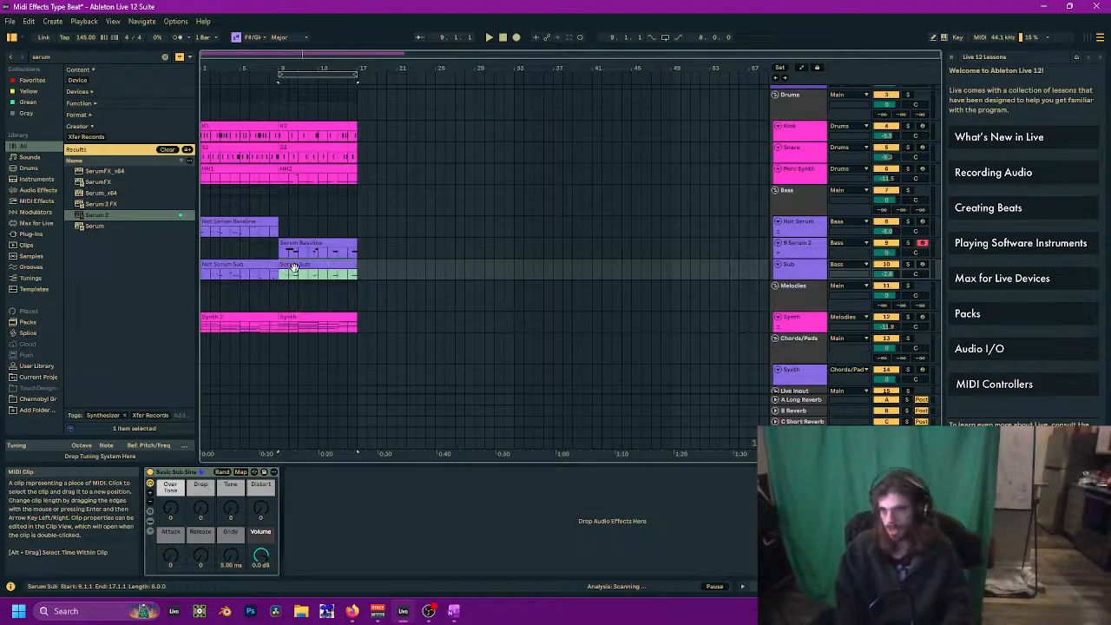
Step: Rename the two melody Synth clips Arp 1 for the first section and Arp 2 for the second
click(239, 321)
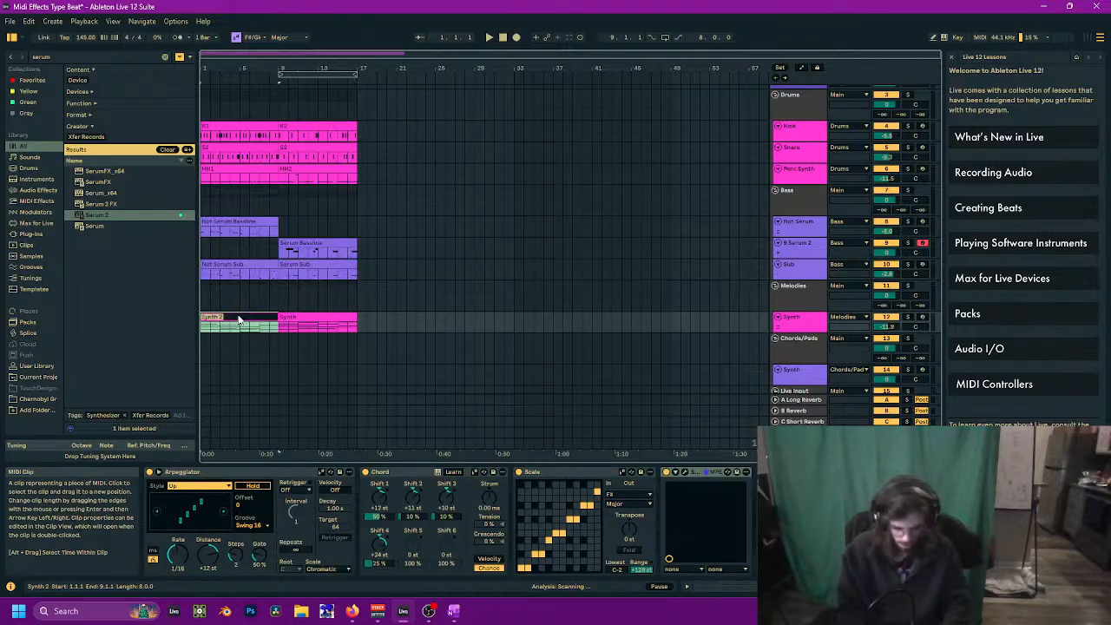
text(Arp 1)
key(Return)
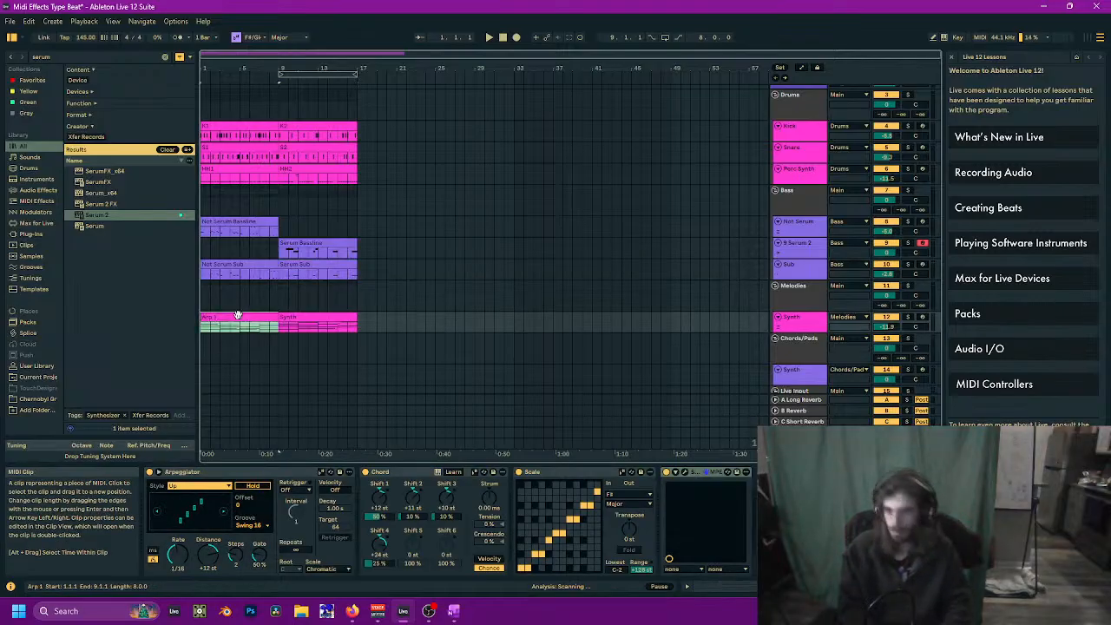
click(291, 316)
key(ctrl+r)
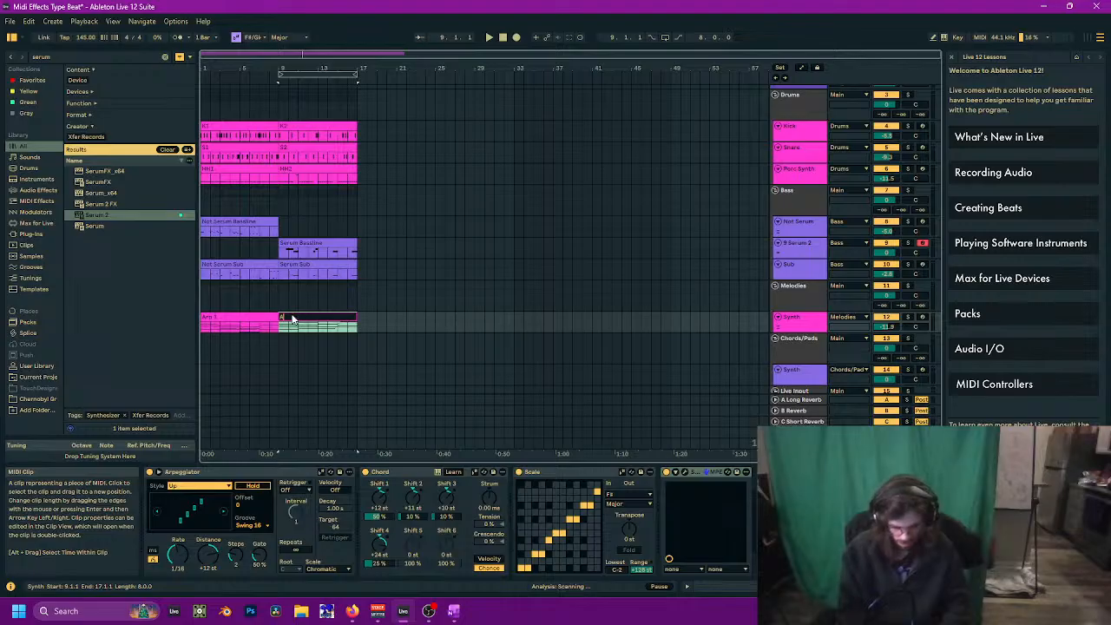
text(A)
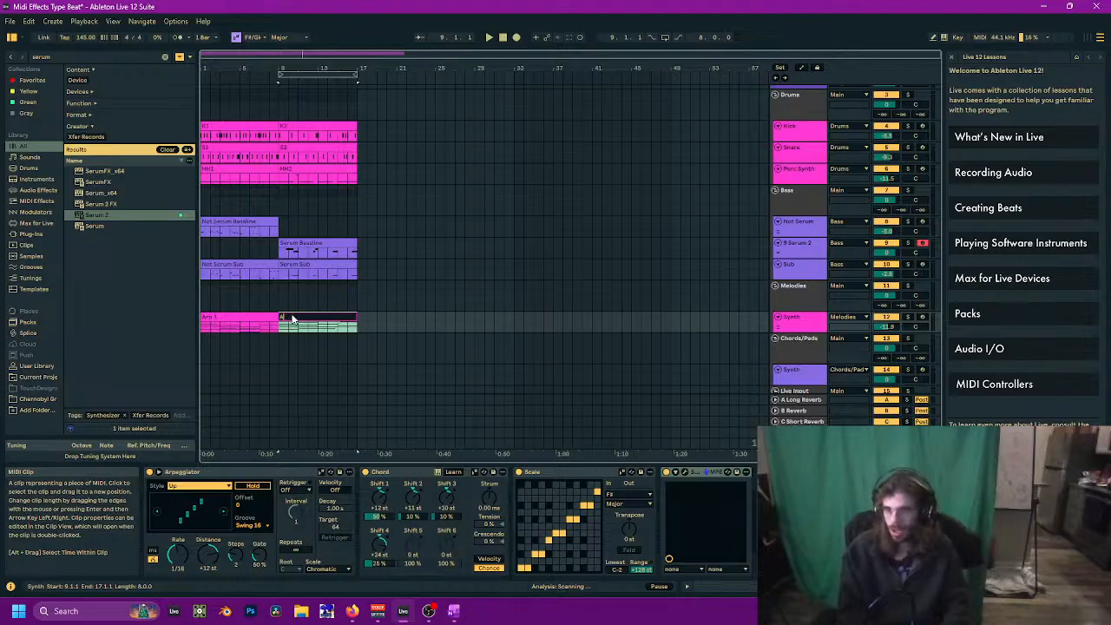
text(rp 2)
key(Return)
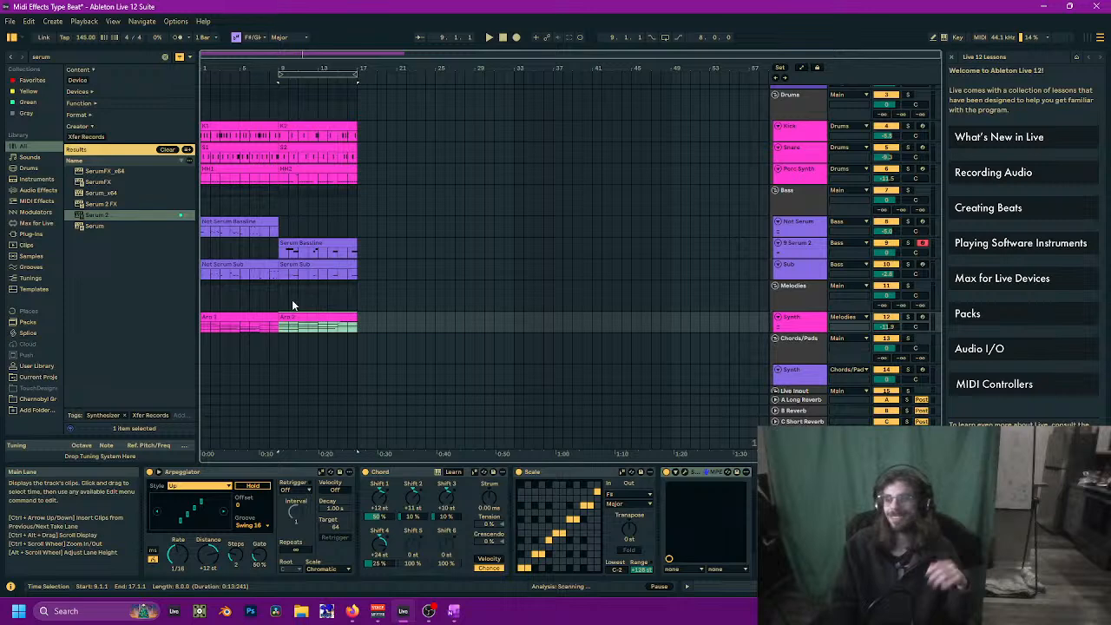
Step: Move all drum and bass clips eight bars later to start at bar 9, and move Arp 2 to bar 17
scroll(296, 193, up, 2)
click(249, 165)
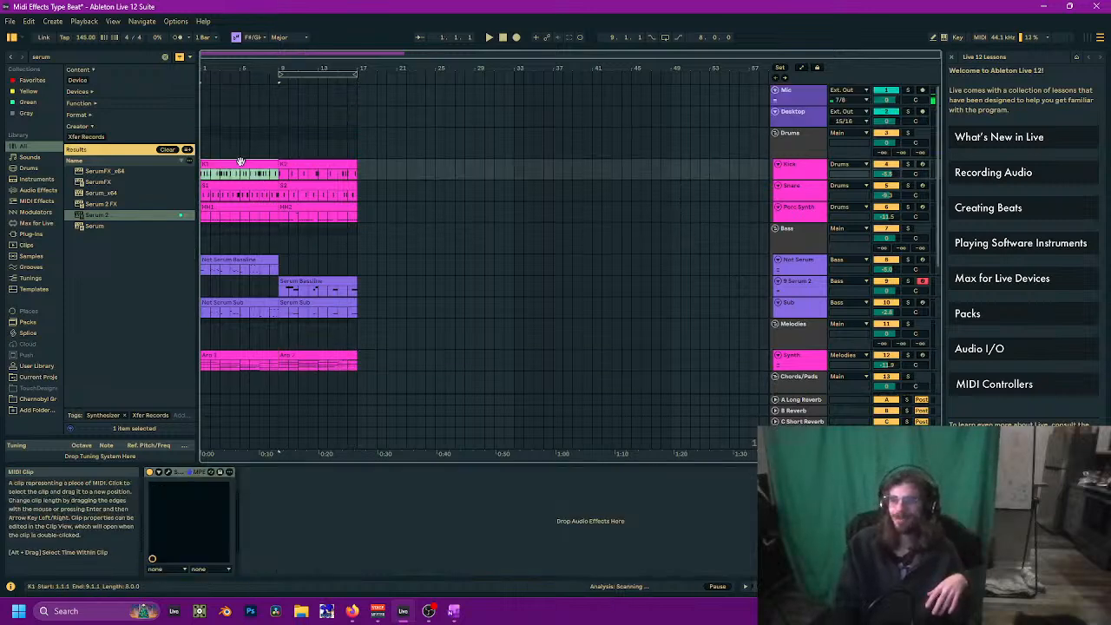
scroll(252, 163, down, 2)
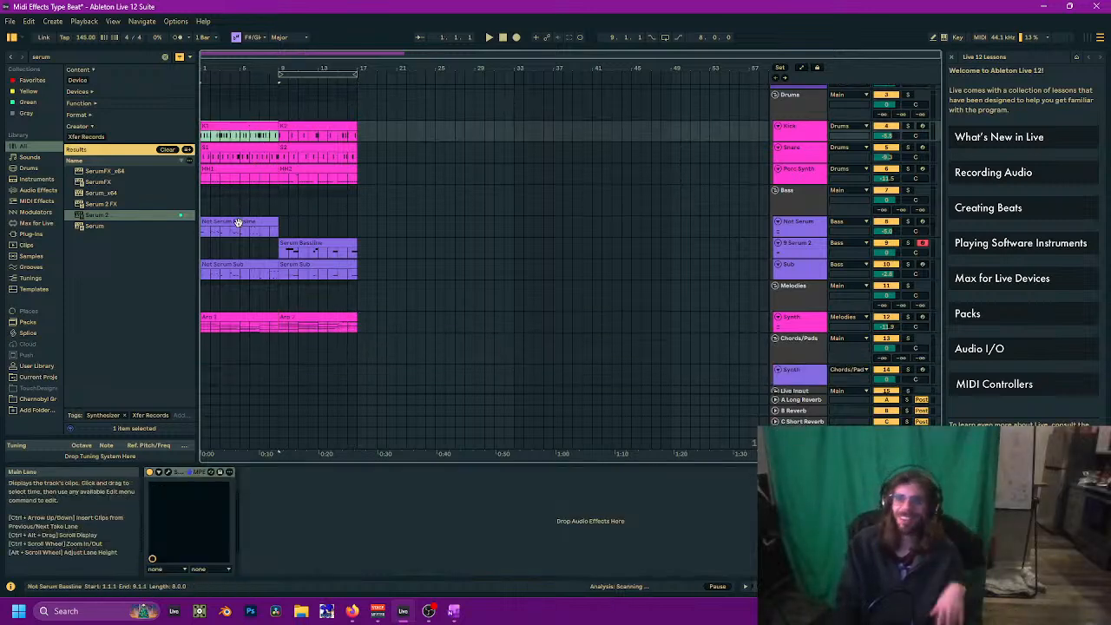
click(240, 272)
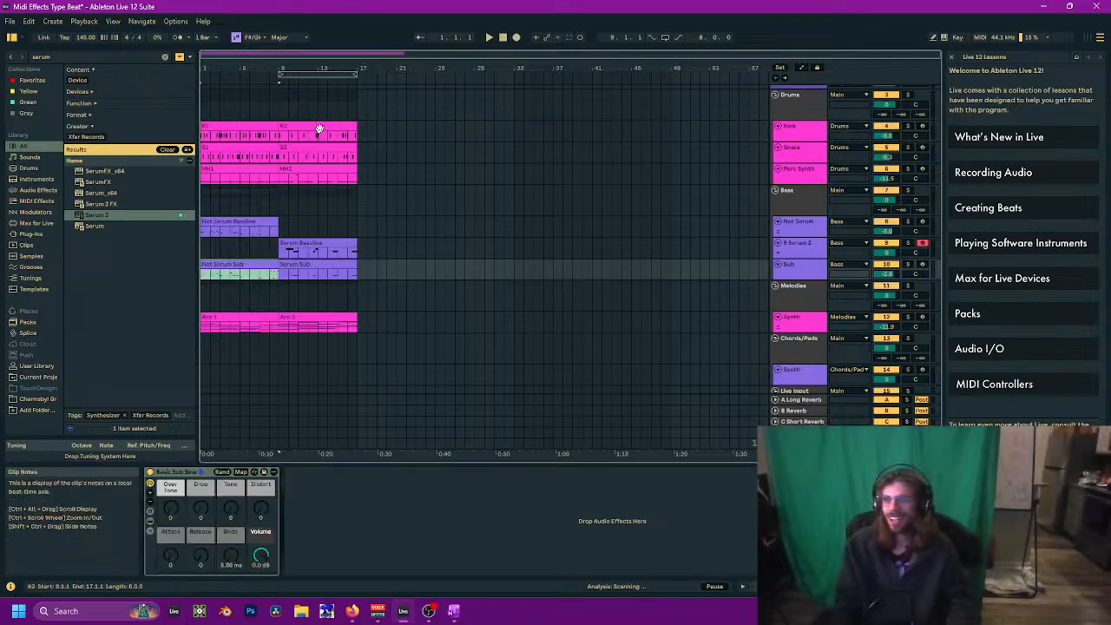
shift+click(293, 180)
drag(253, 265, 331, 265)
drag(328, 318, 402, 315)
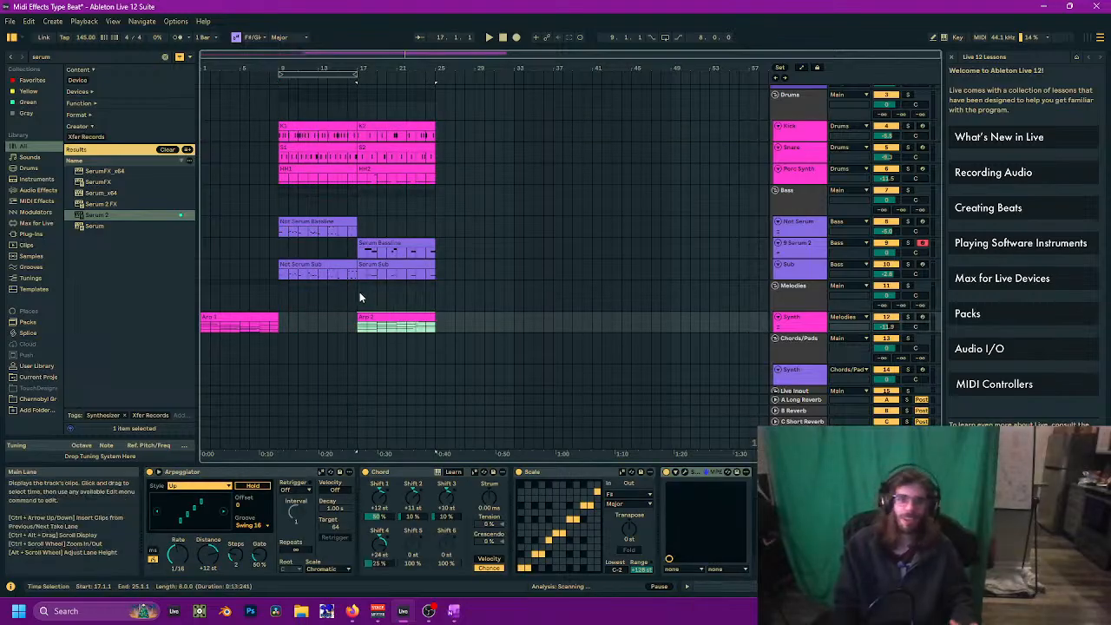
Step: Duplicate the Arp 1 clip into the gap at bar 9 on the Synth track
click(323, 303)
click(270, 314)
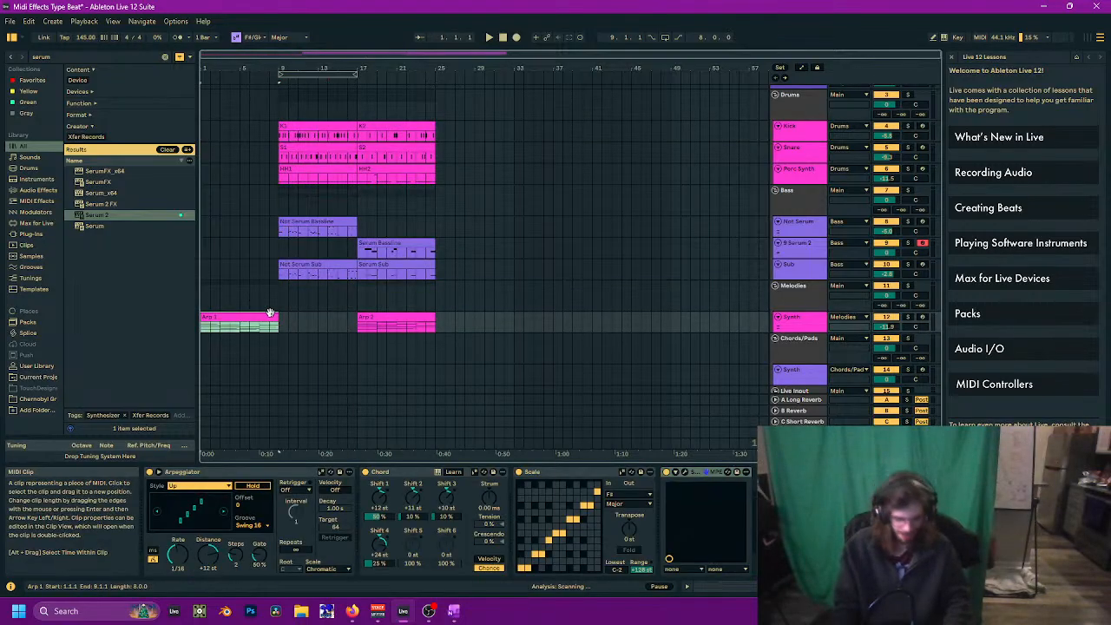
key(ctrl+d)
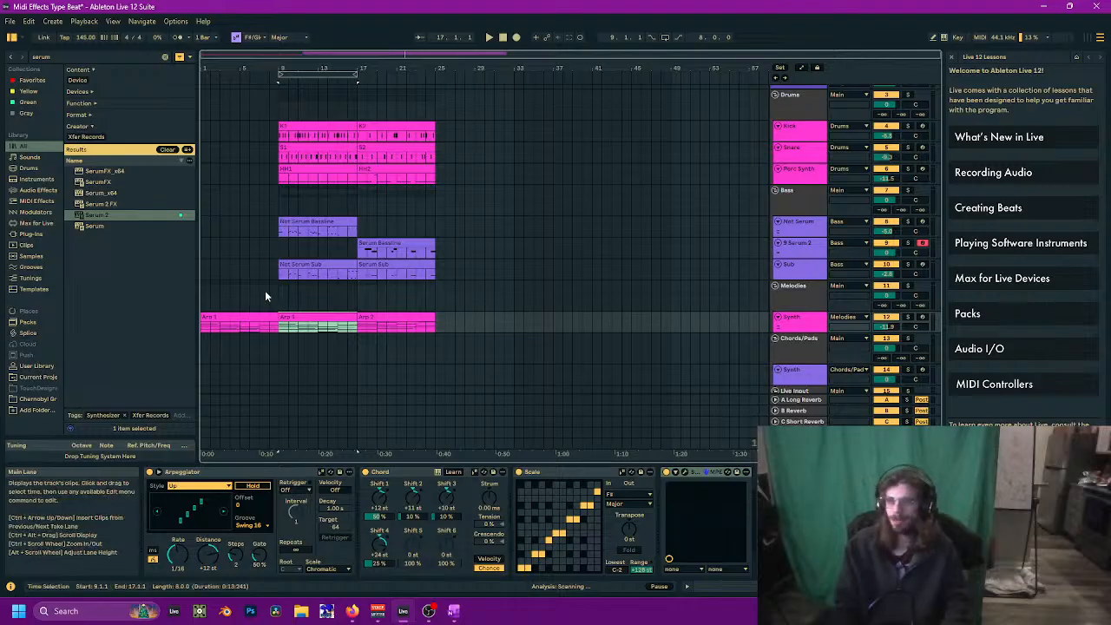
Step: Move all second-section drum, bass and arp clips from bar 17 to bar 36, and play the song from the beginning
click(382, 137)
shift+click(381, 317)
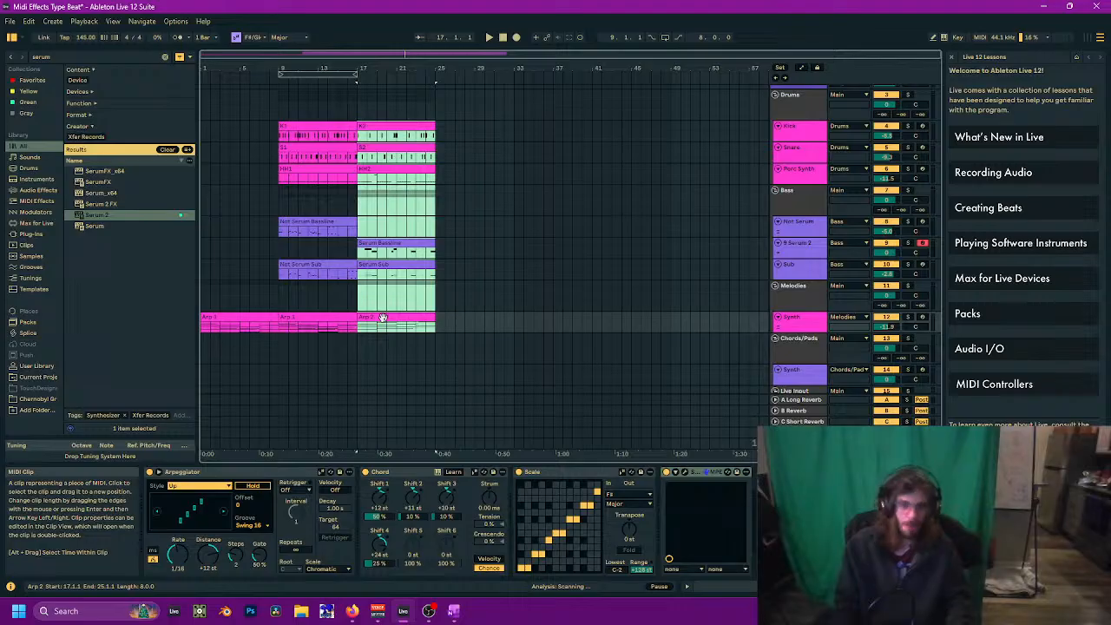
drag(381, 319, 563, 317)
click(474, 295)
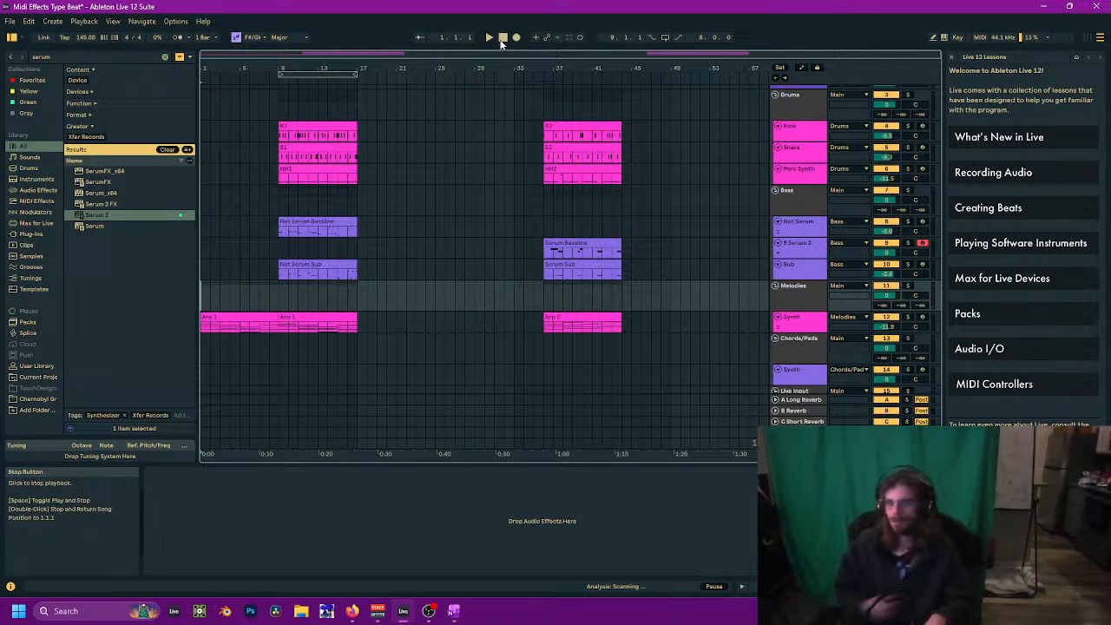
key(space)
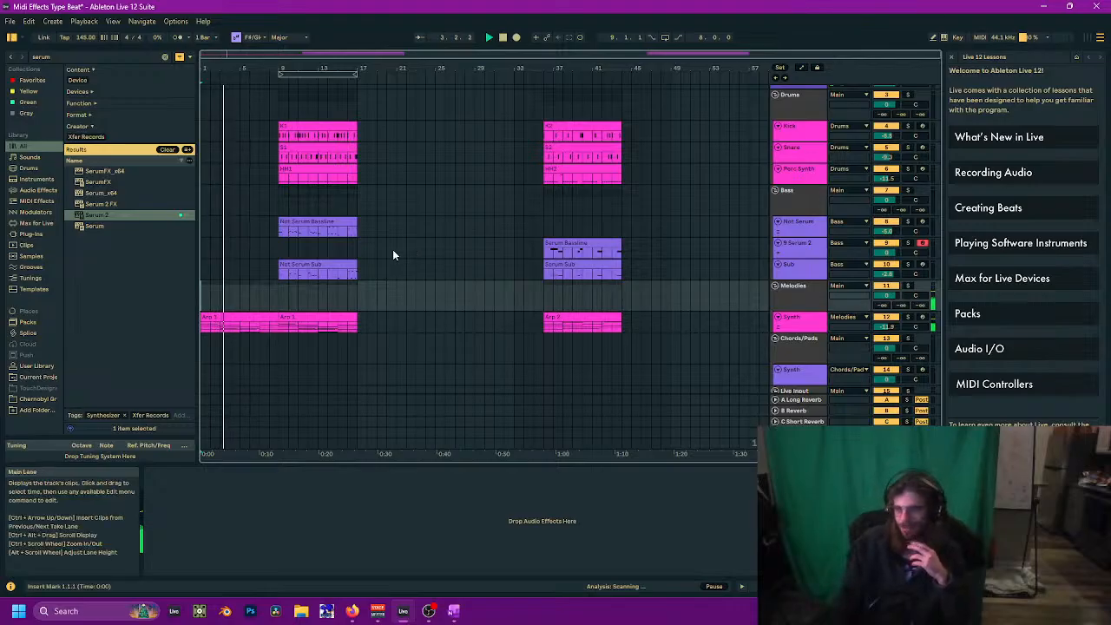
Step: Copy the HH1 clip into the intro on the Perc Synth track so that it starts at bar 5
click(302, 169)
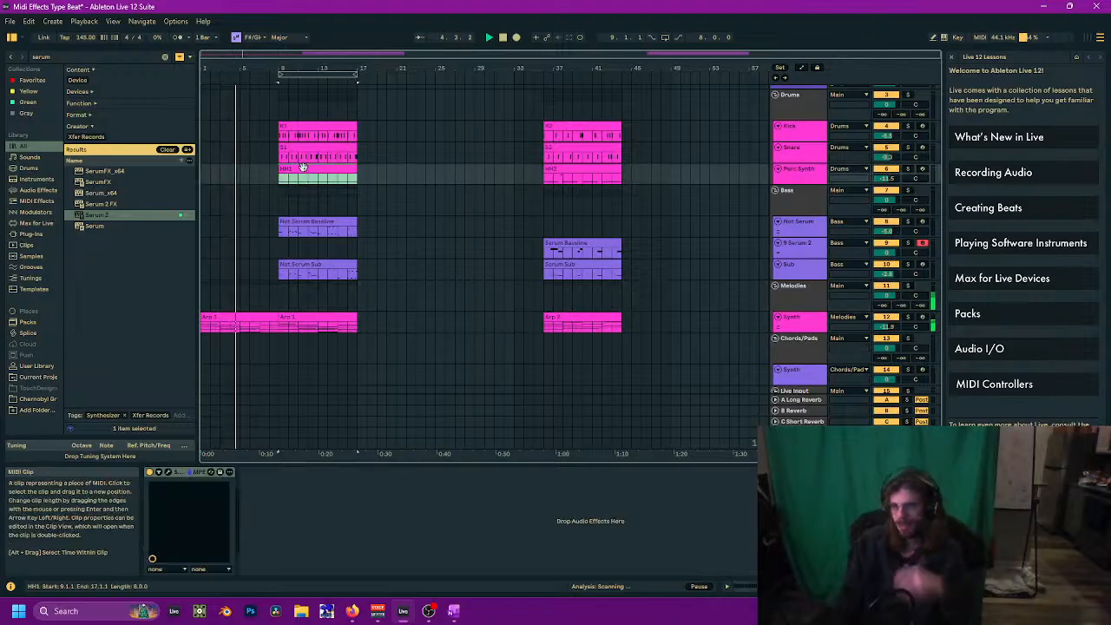
click(204, 178)
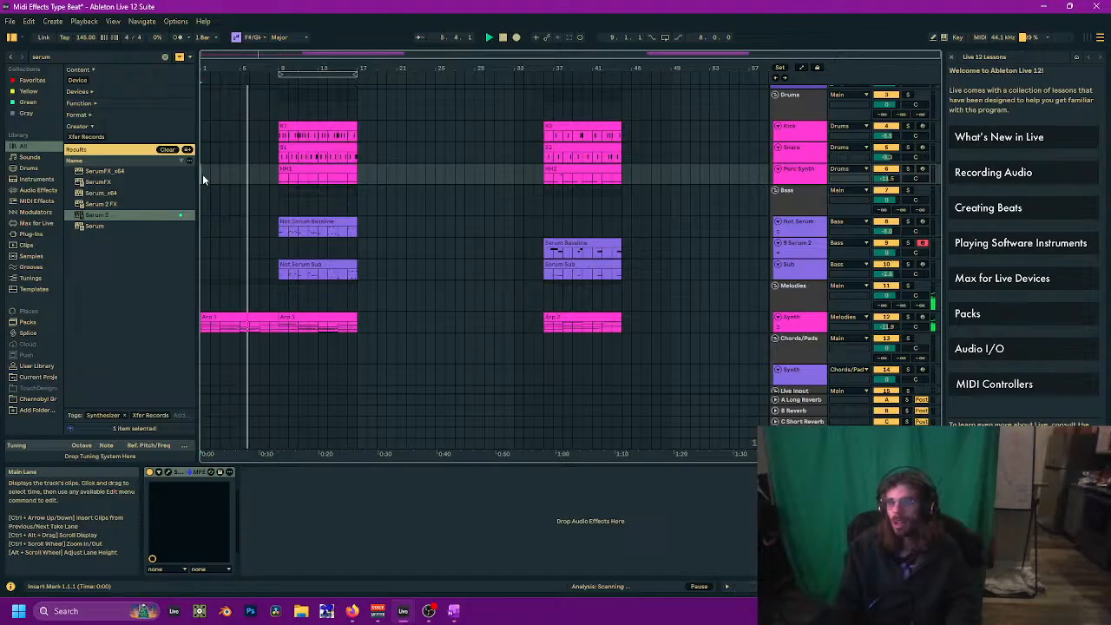
key(ctrl+v)
drag(201, 169, 239, 169)
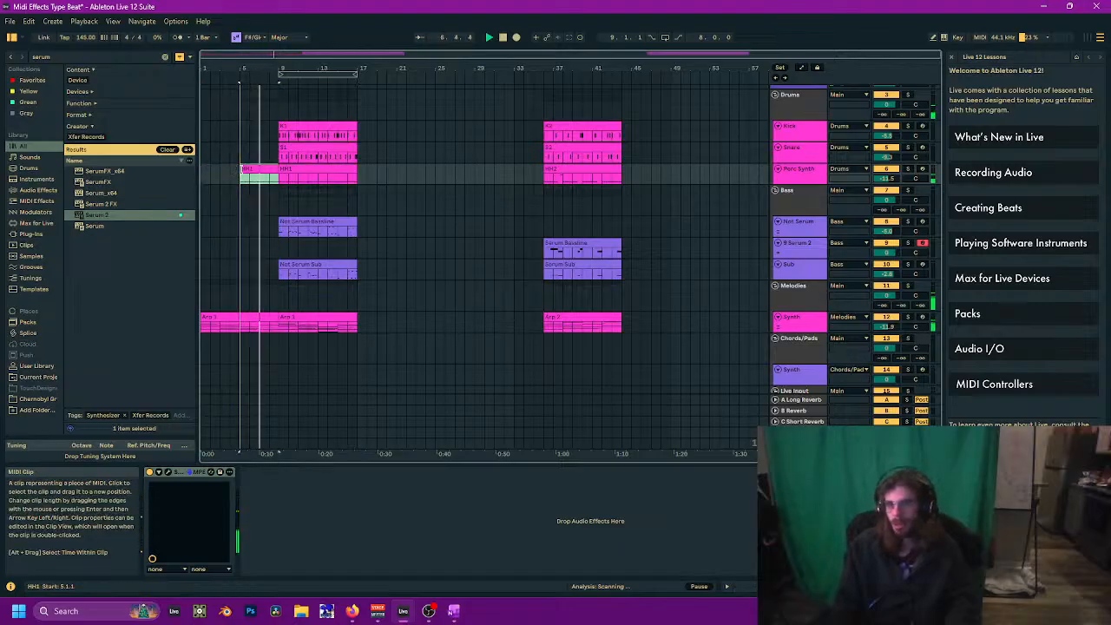
Step: Stop playback and copy the S1 clip to bar 1 on the Snare track
click(304, 153)
key(space)
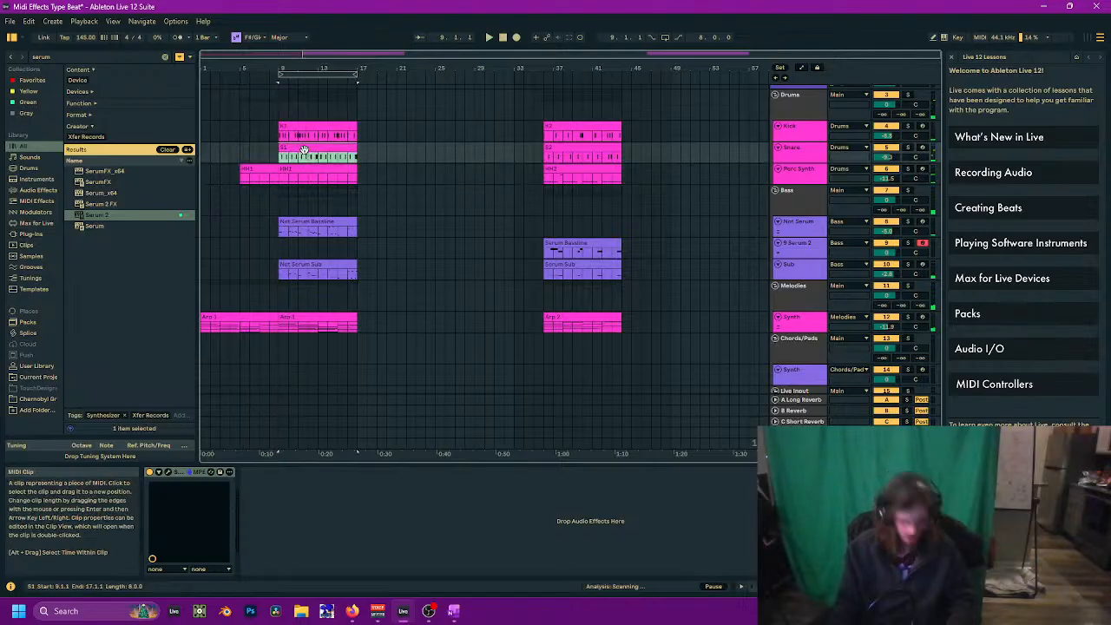
click(203, 149)
key(ctrl+v)
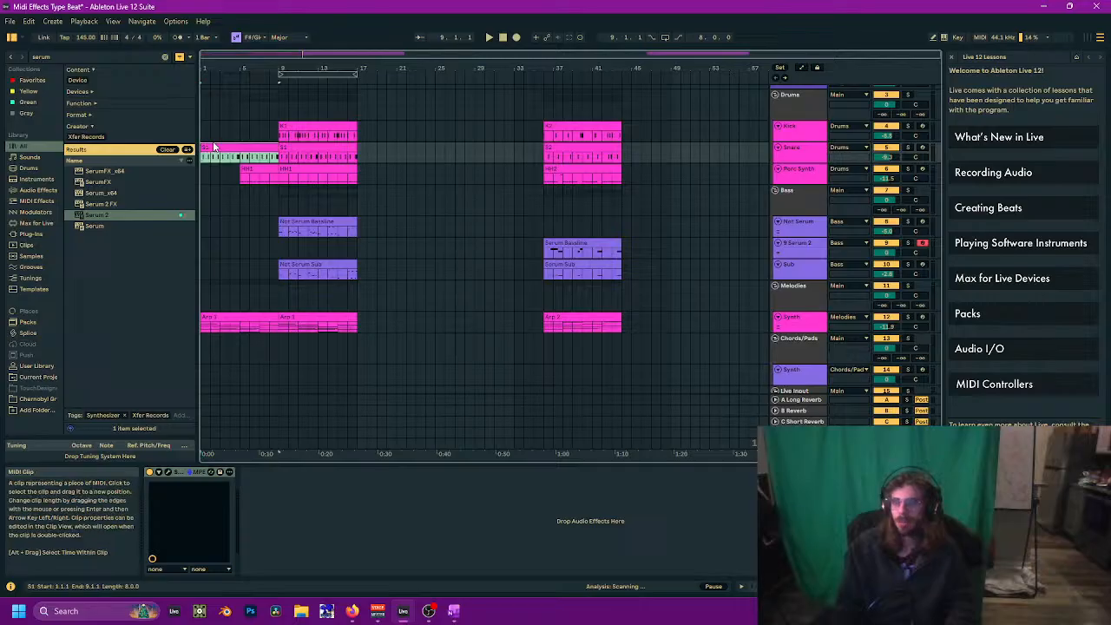
Step: Split the intro S1 clip at bar 8 and delete the part before it
drag(360, 55, 486, 164)
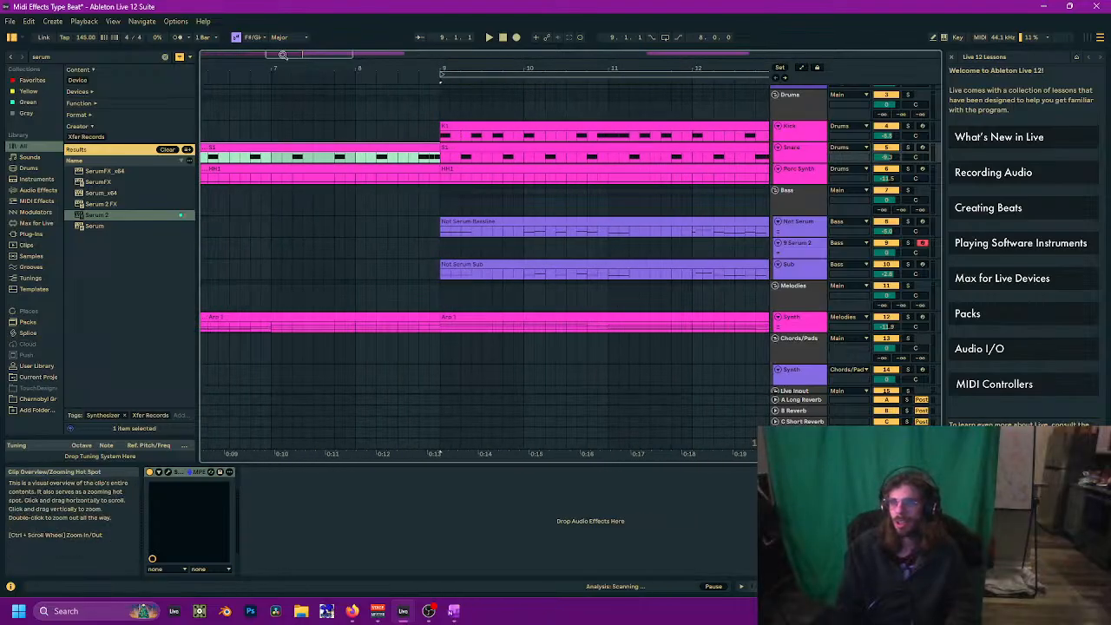
key(z)
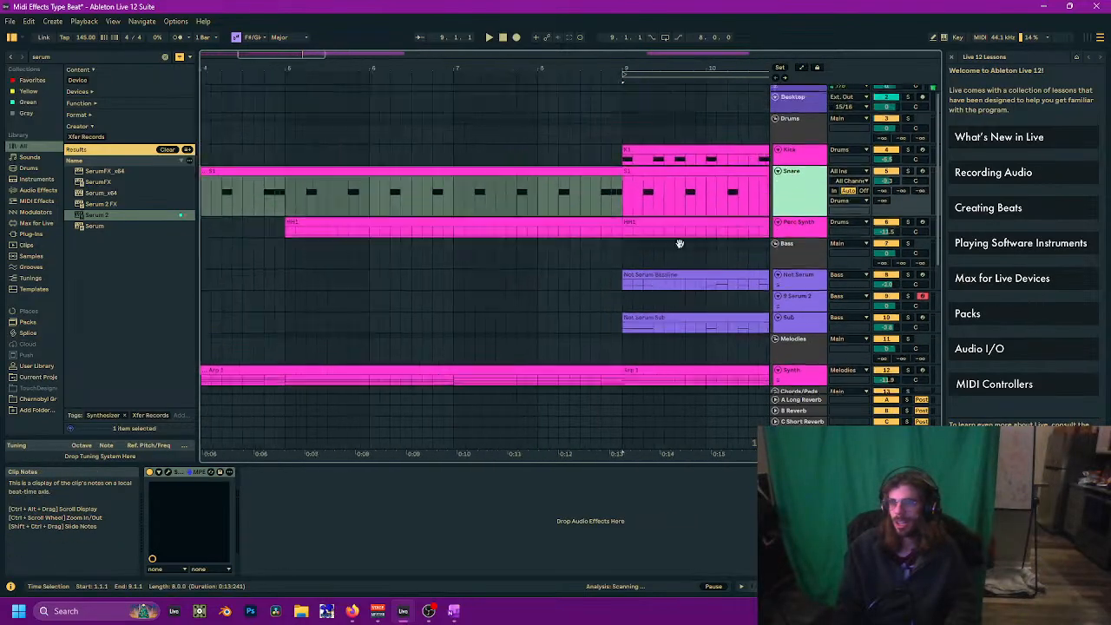
scroll(673, 217, right, 3)
click(577, 213)
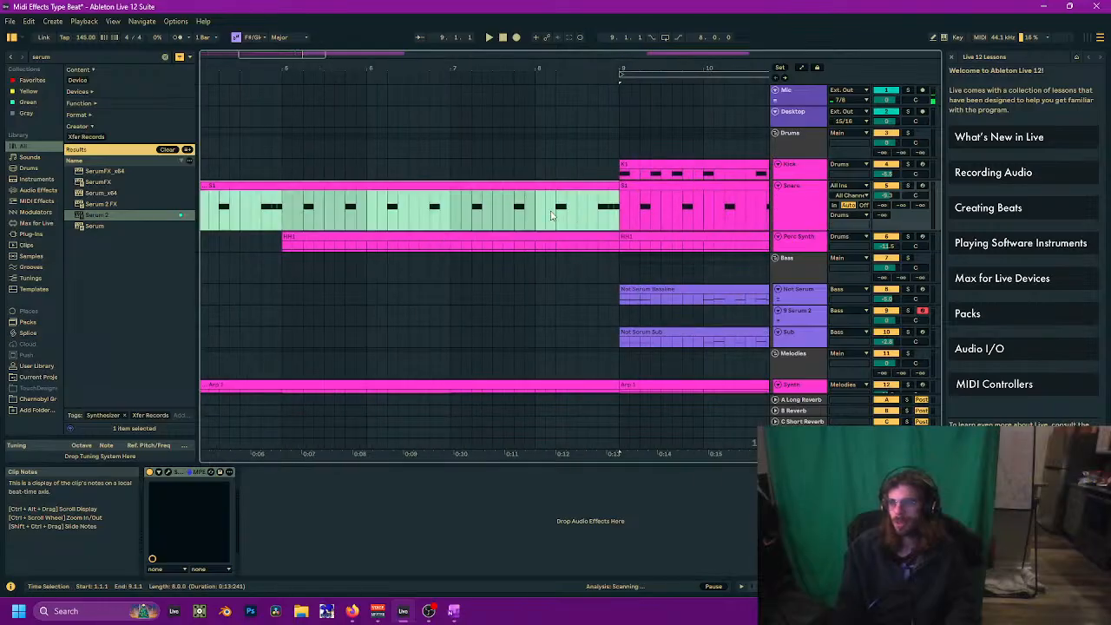
click(537, 217)
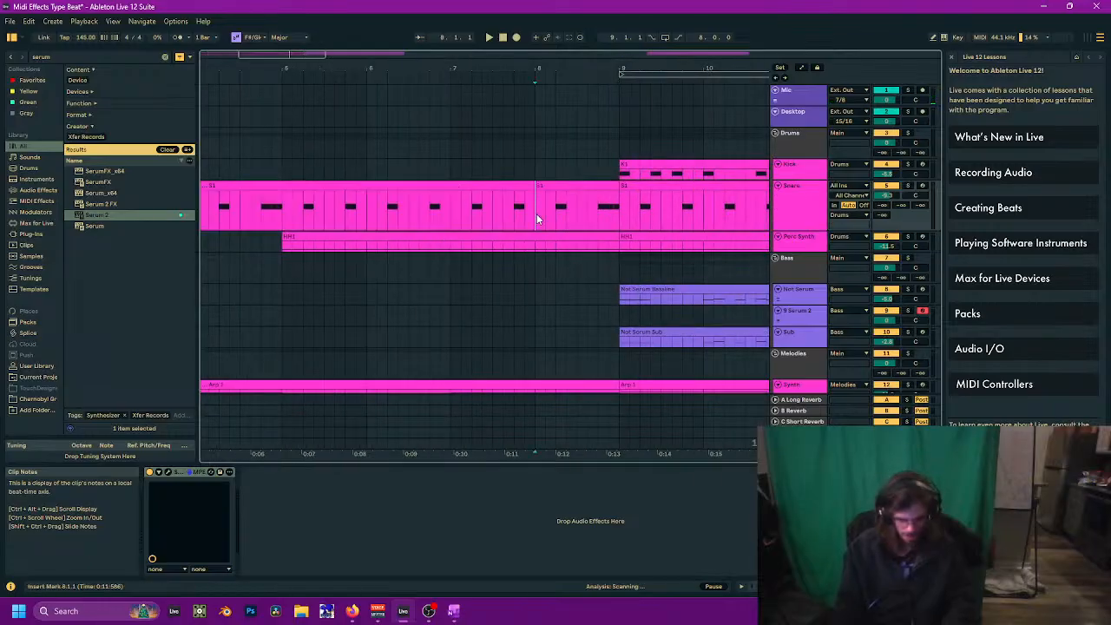
key(ctrl+e)
click(489, 184)
key(Delete)
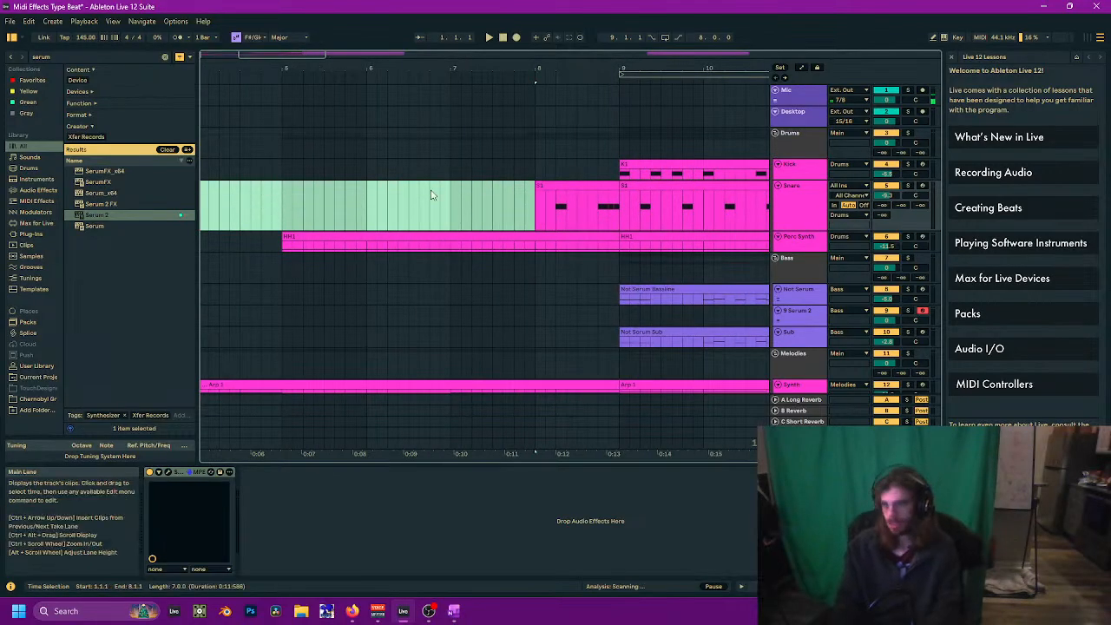
Step: Play the arrangement from bar 5 to check how the intro leads into the first section
click(283, 210)
key(space)
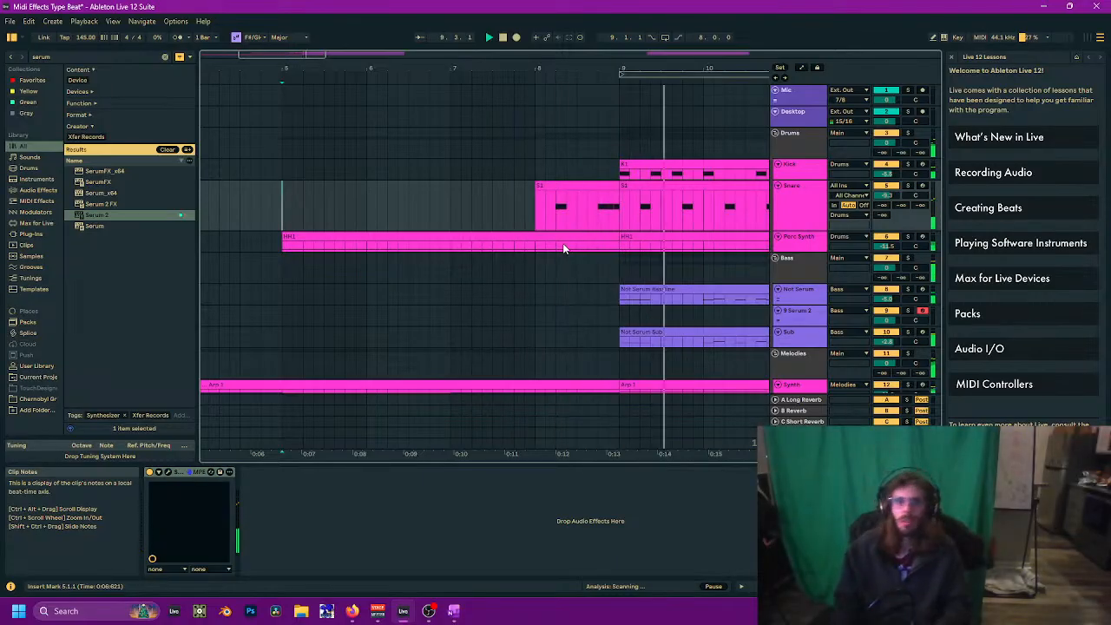
drag(292, 54, 292, 33)
scroll(526, 216, right, 2)
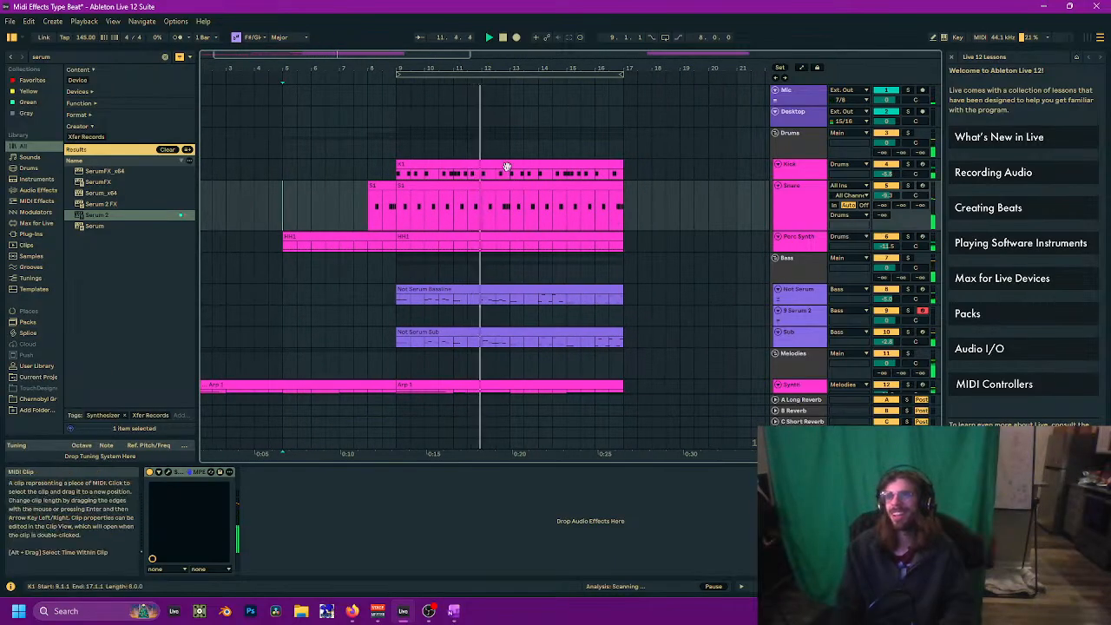
Step: Move the Not Serum Sub clip from bar 9 to bar 17 on the Sub track
scroll(507, 191, down, 3)
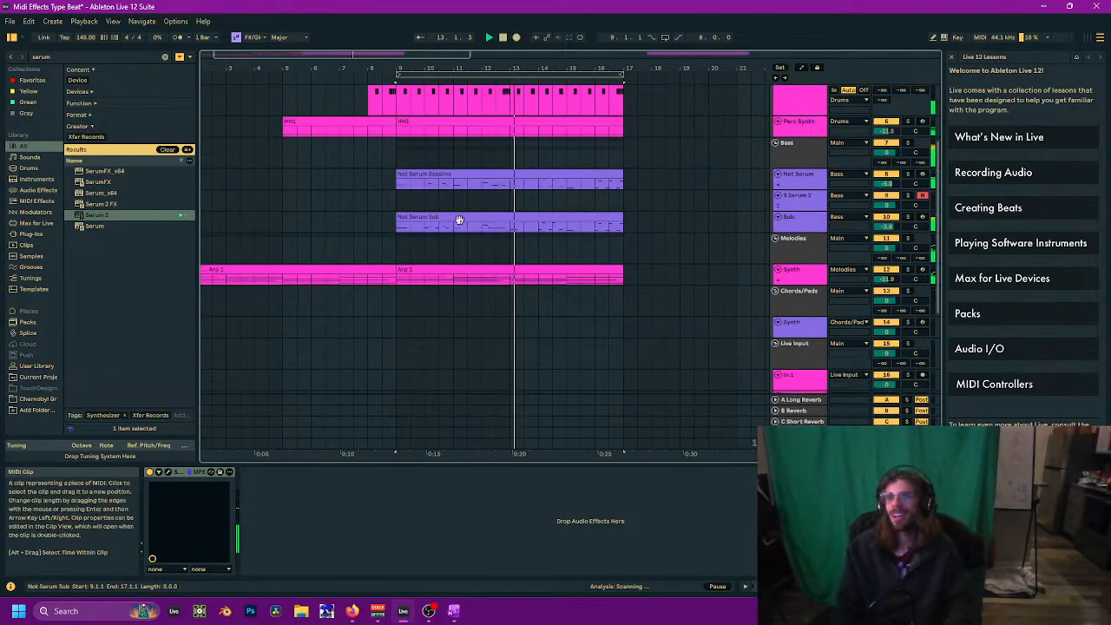
drag(459, 220, 692, 217)
drag(598, 207, 521, 284)
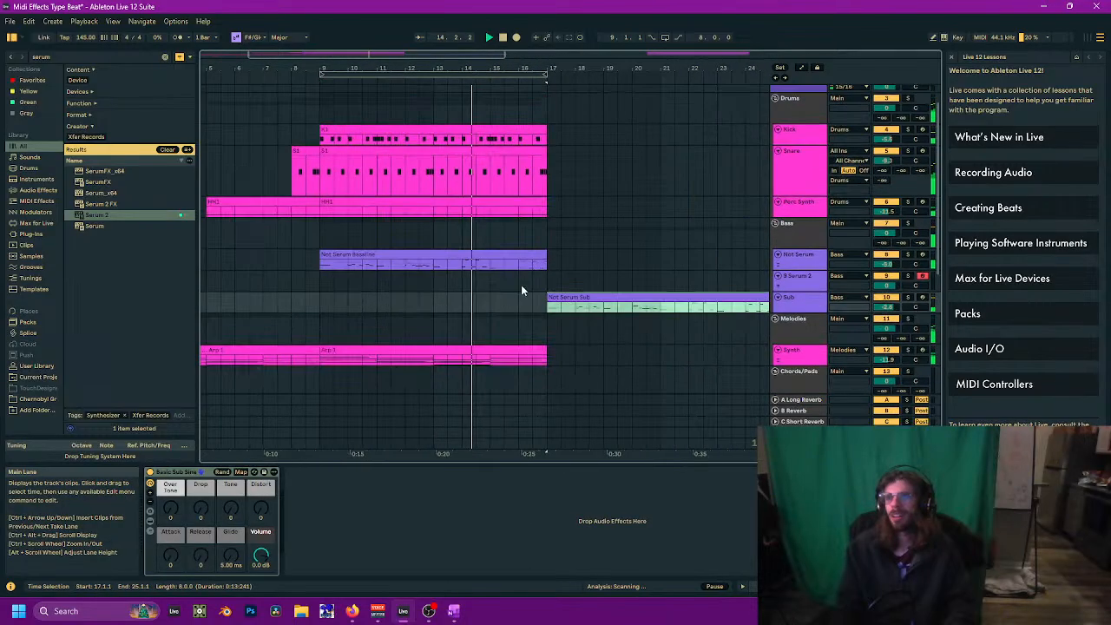
Step: Duplicate the K1, S1, HH1, Not Serum Bassline and Arp 1 clips at bar 9 to bar 17
click(513, 259)
shift+click(485, 127)
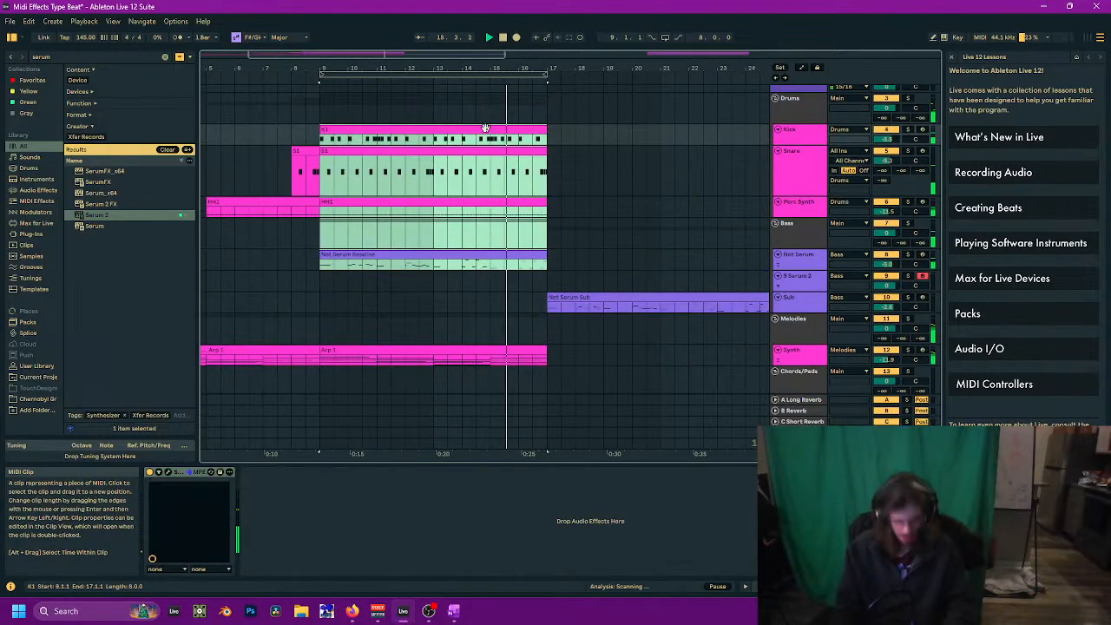
key(ctrl+d)
click(347, 353)
key(ctrl+d)
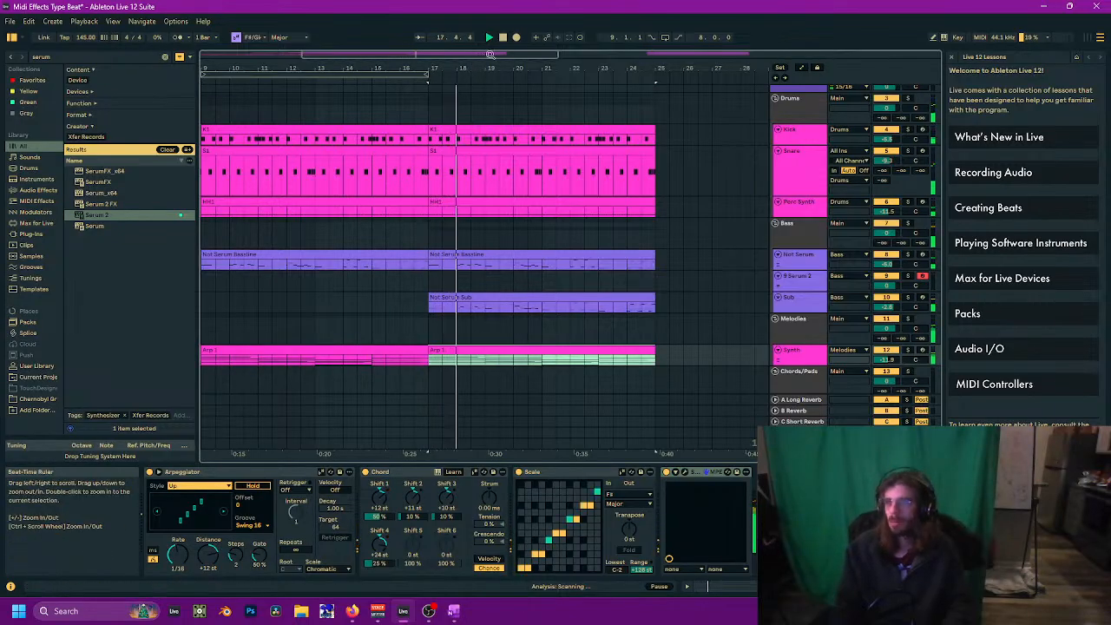
Step: Duplicate the whole bar 17 section, from the Kick to the melody Synth track, to bar 25
drag(490, 54, 491, 13)
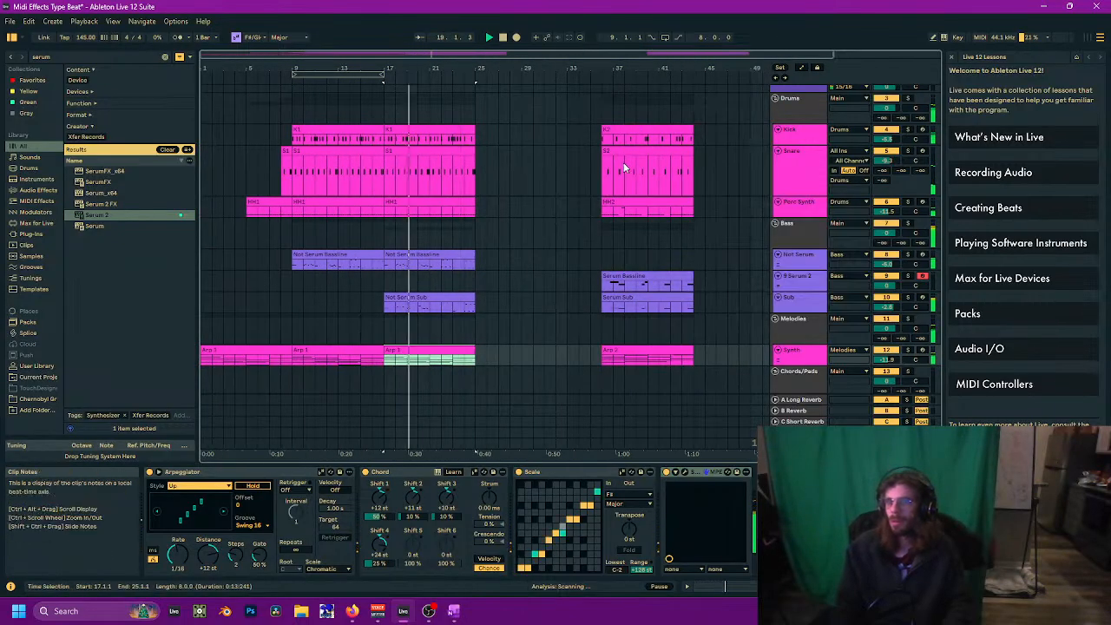
drag(545, 224, 486, 218)
click(387, 124)
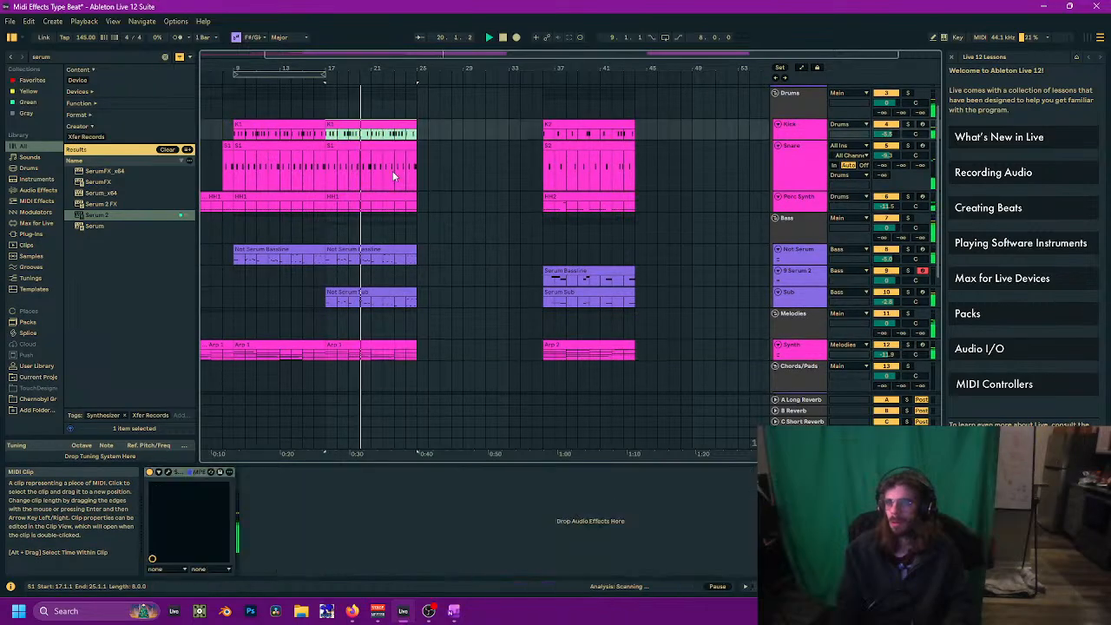
shift+click(386, 345)
key(ctrl+d)
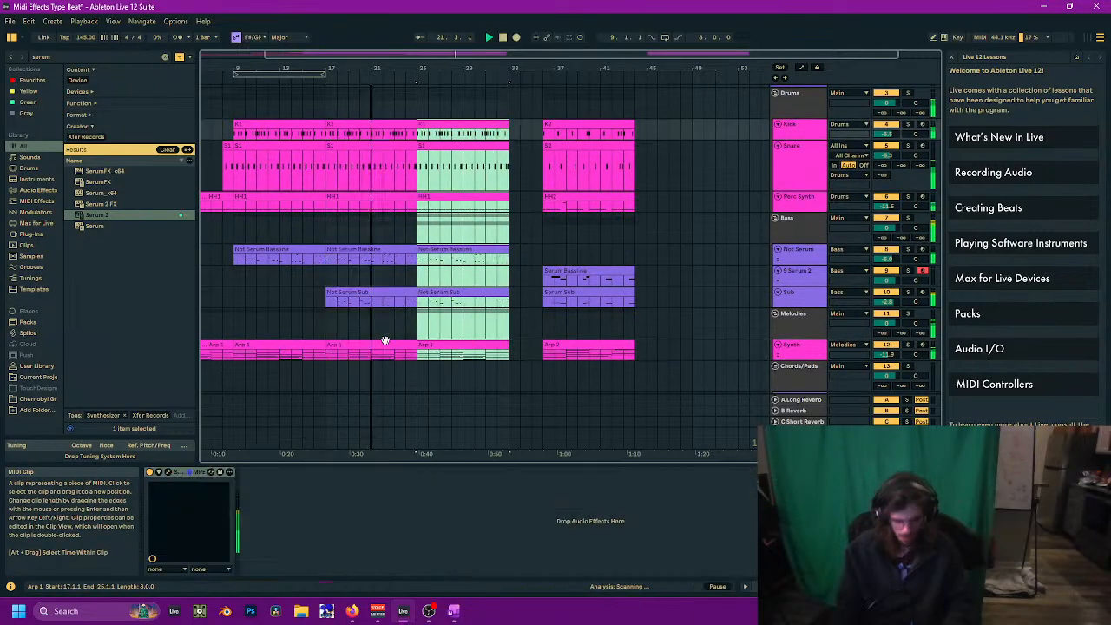
Step: Move the K2, S2, HH2, Arp 2 and Serum Bassline clips to bar 33, and the Serum Sub clip to bar 41
click(573, 124)
shift+click(570, 197)
drag(570, 197, 545, 206)
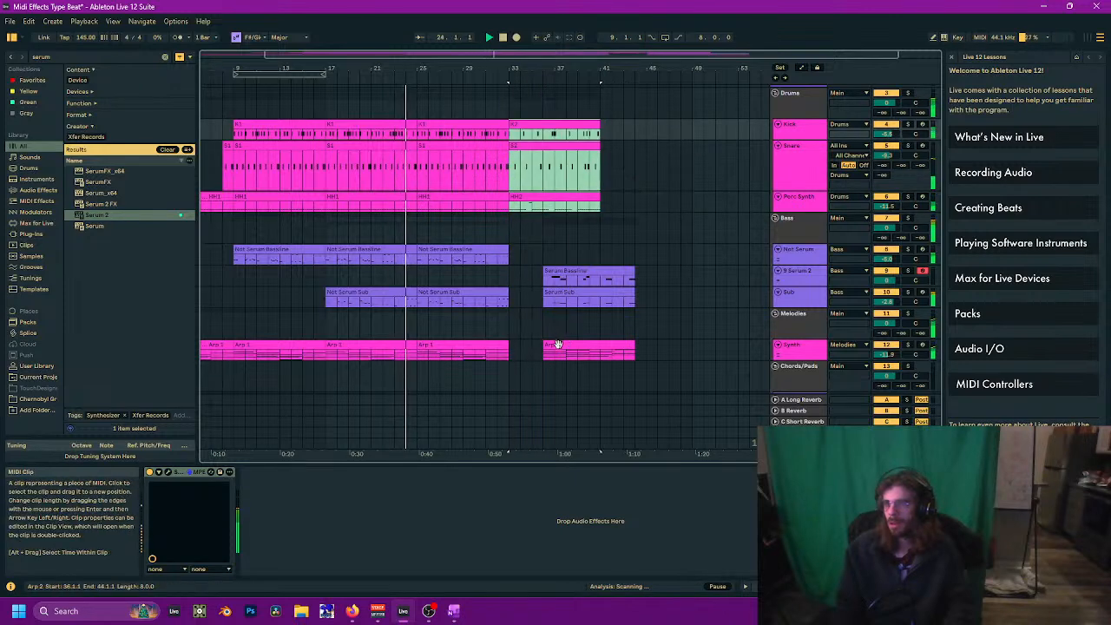
drag(558, 345, 526, 349)
drag(556, 273, 621, 293)
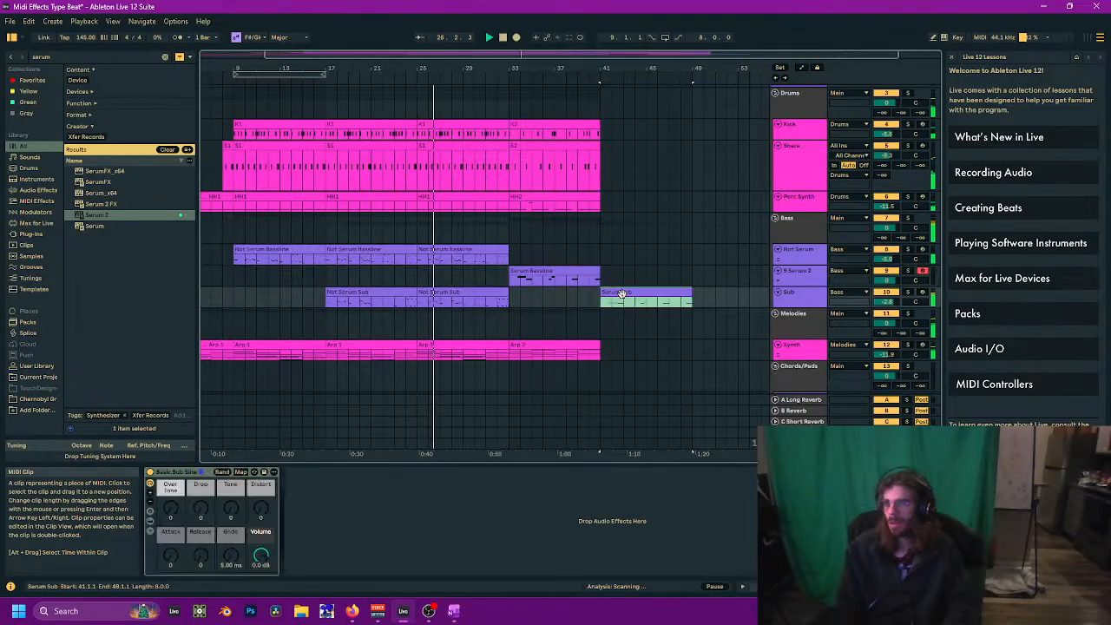
click(583, 270)
Step: Duplicate the bar 33 drum, Serum Bassline and Arp 2 clips to bar 41, keeping the Serum Sub clip there
click(574, 125)
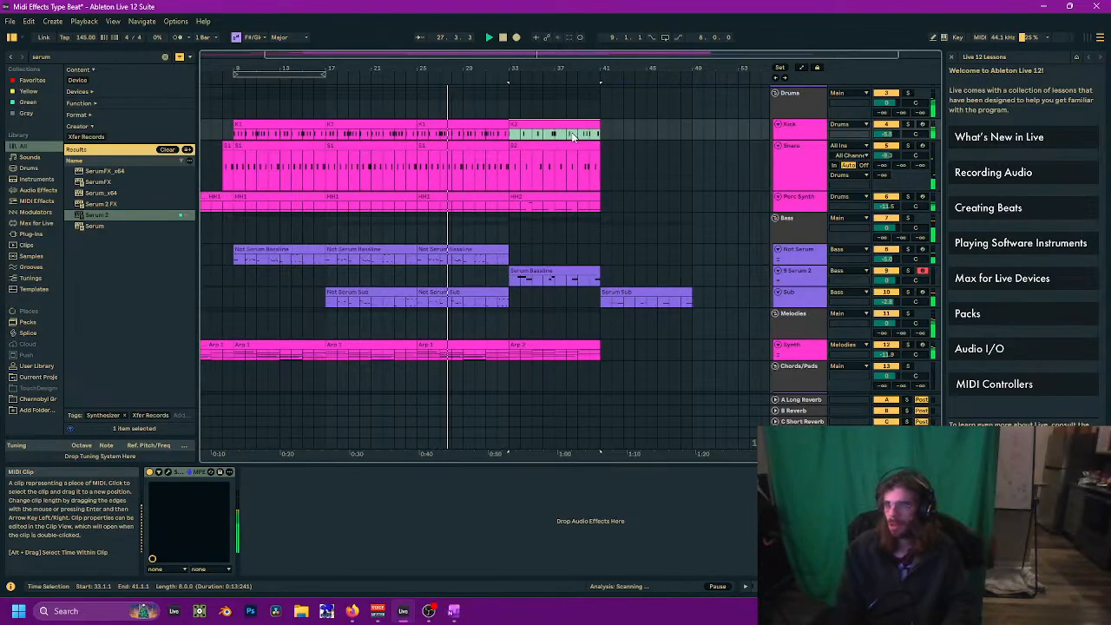
scroll(569, 156, down, 2)
shift+click(545, 307)
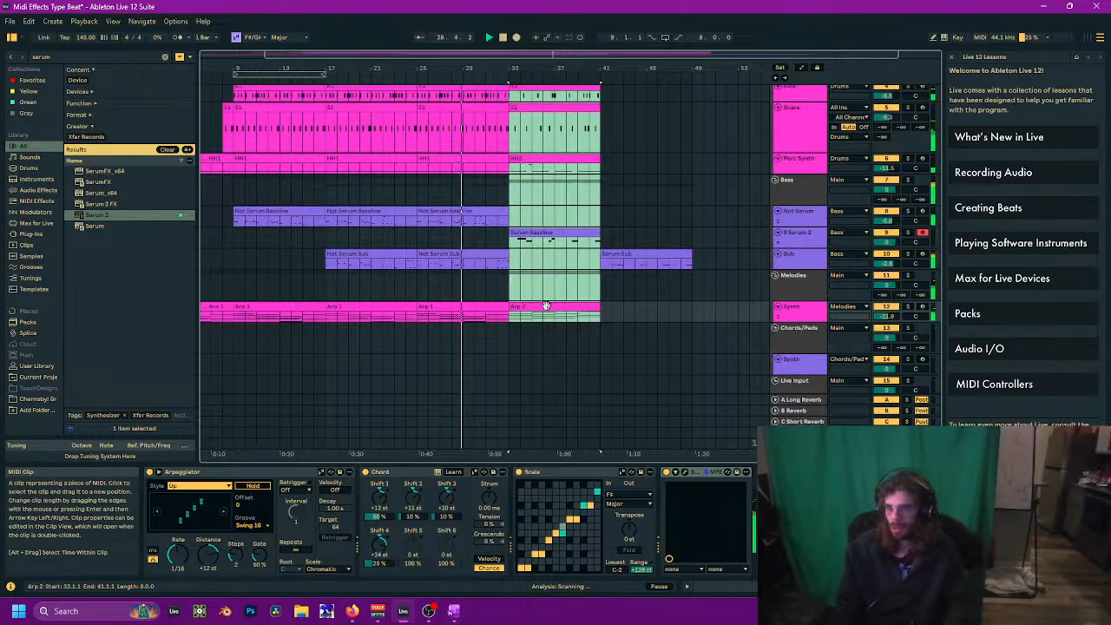
key(ctrl+d)
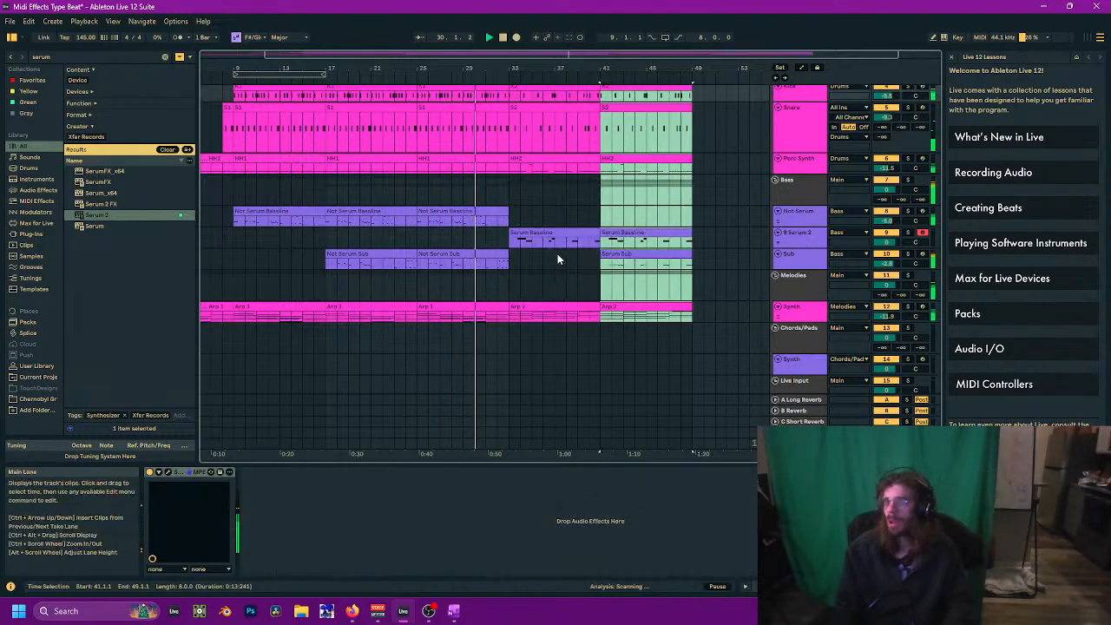
Step: Trim the start of the first K2 clip to bar 36 and play the transition from bar 31
scroll(559, 261, up, 4)
click(565, 287)
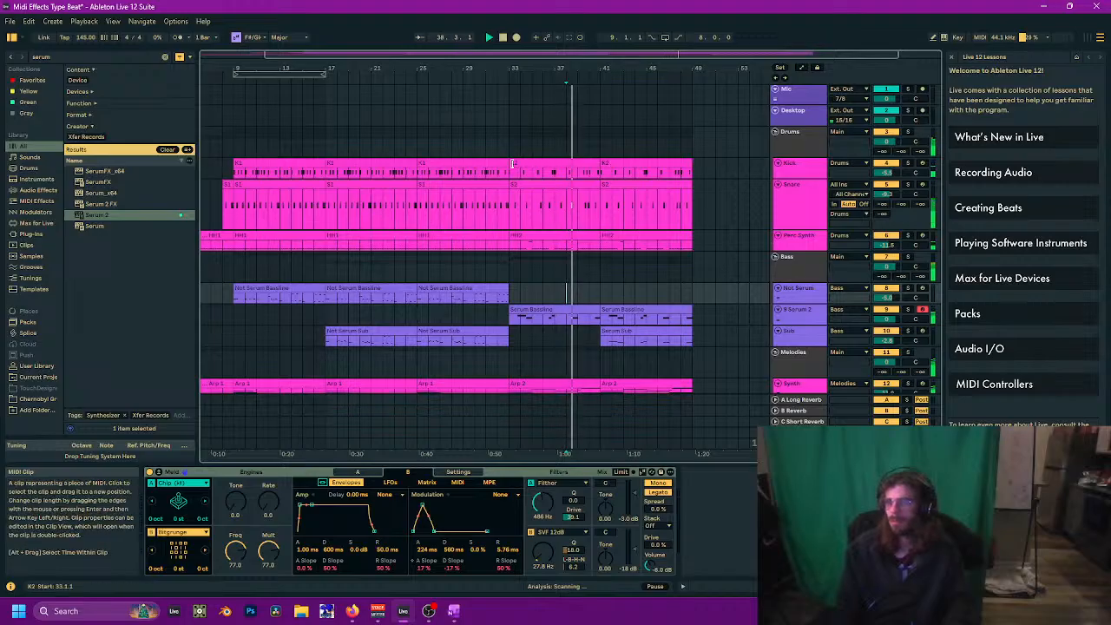
key(space)
drag(511, 163, 537, 163)
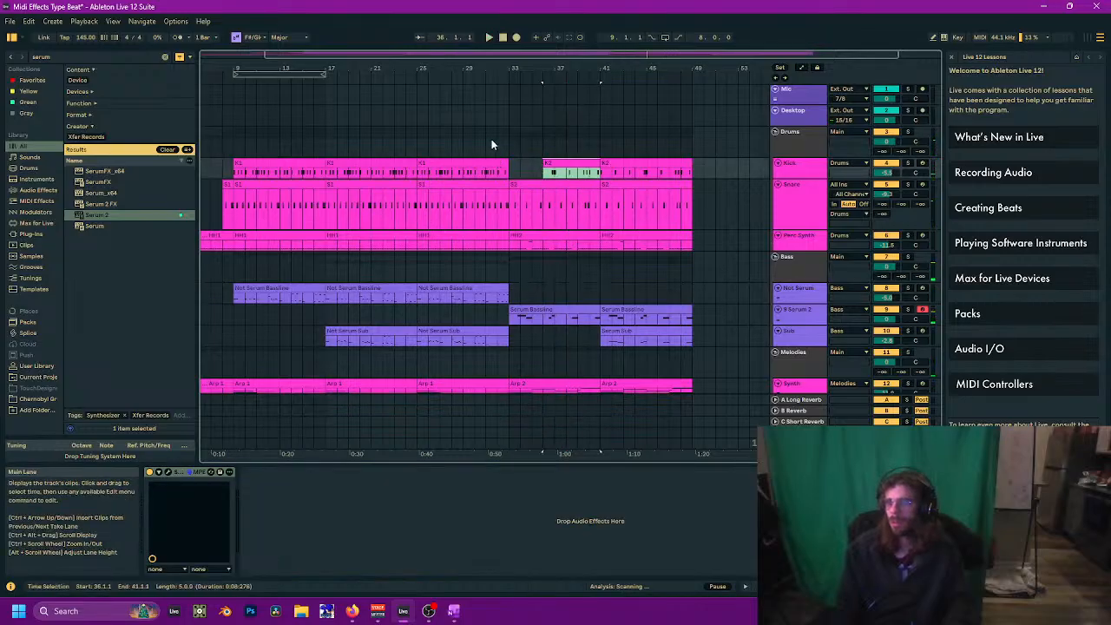
click(492, 139)
key(space)
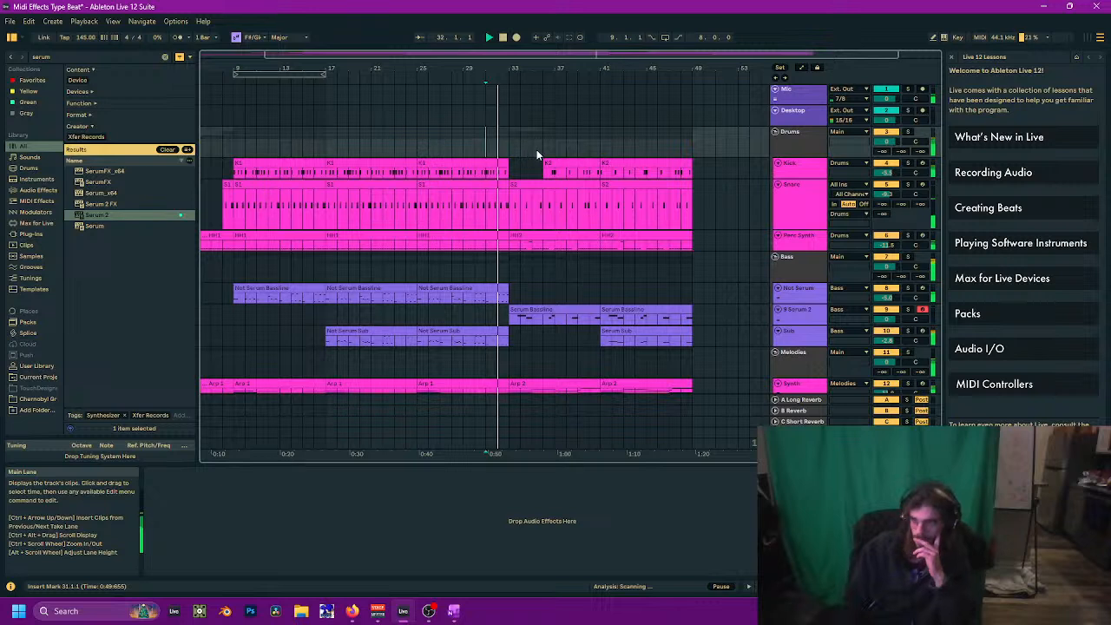
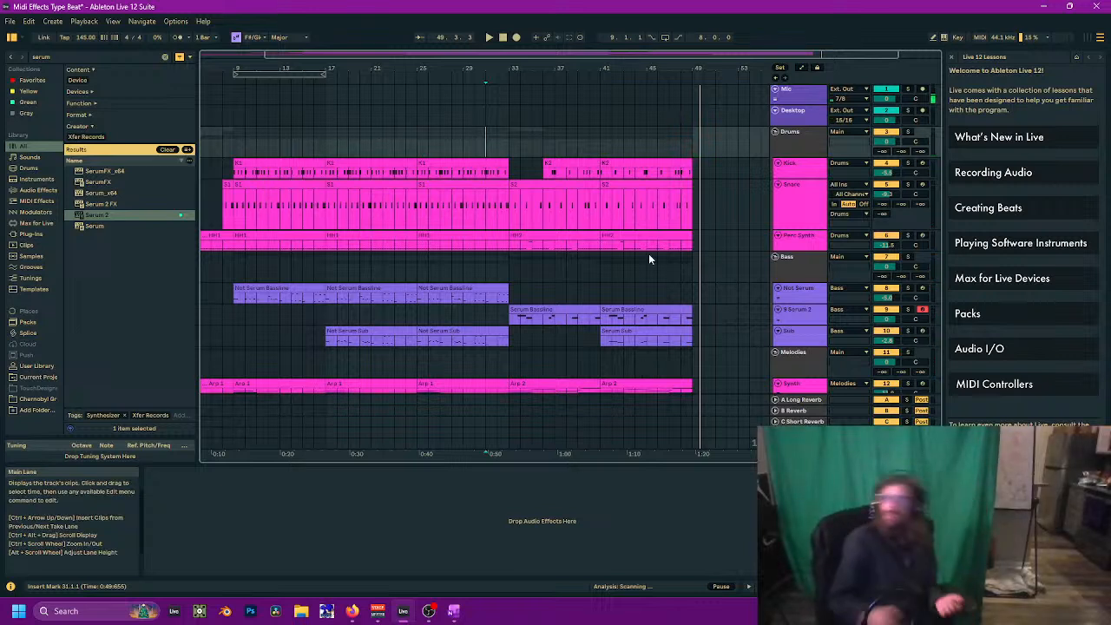
Step: Duplicate the Serum Bassline and Arp 2 clips at bar 41 to bar 49, and play from bar 49
drag(587, 148, 498, 85)
click(619, 265)
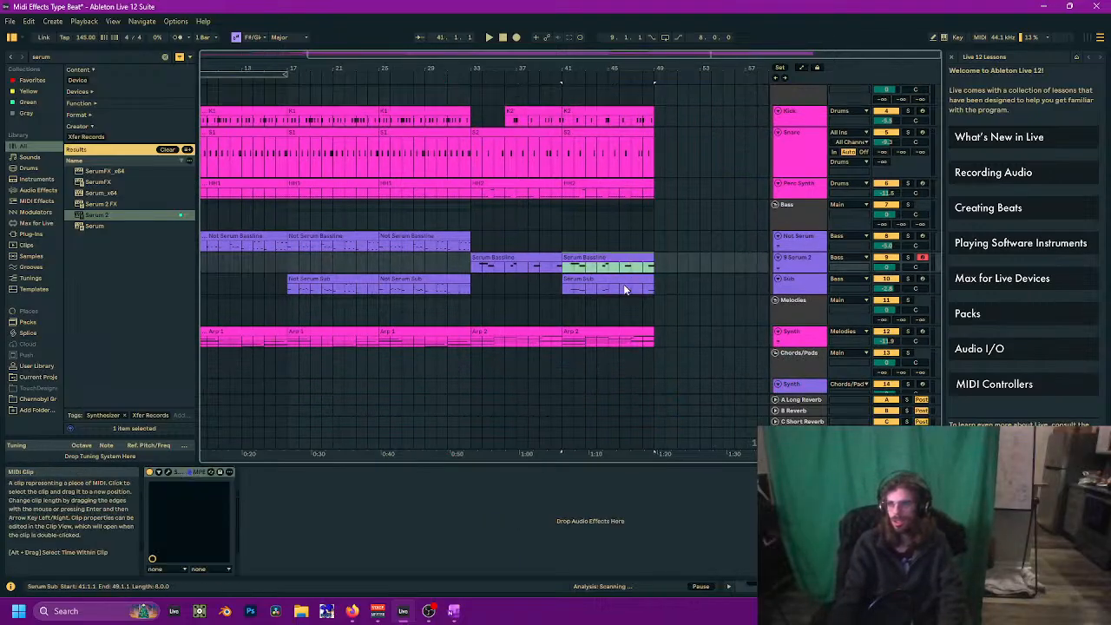
click(610, 334)
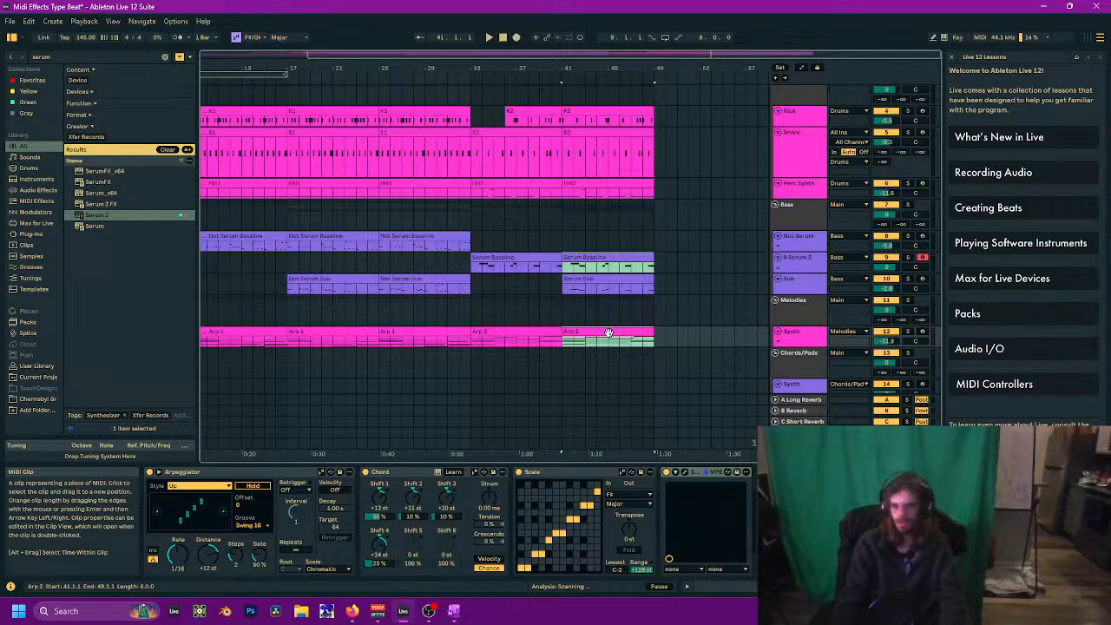
key(ctrl+d)
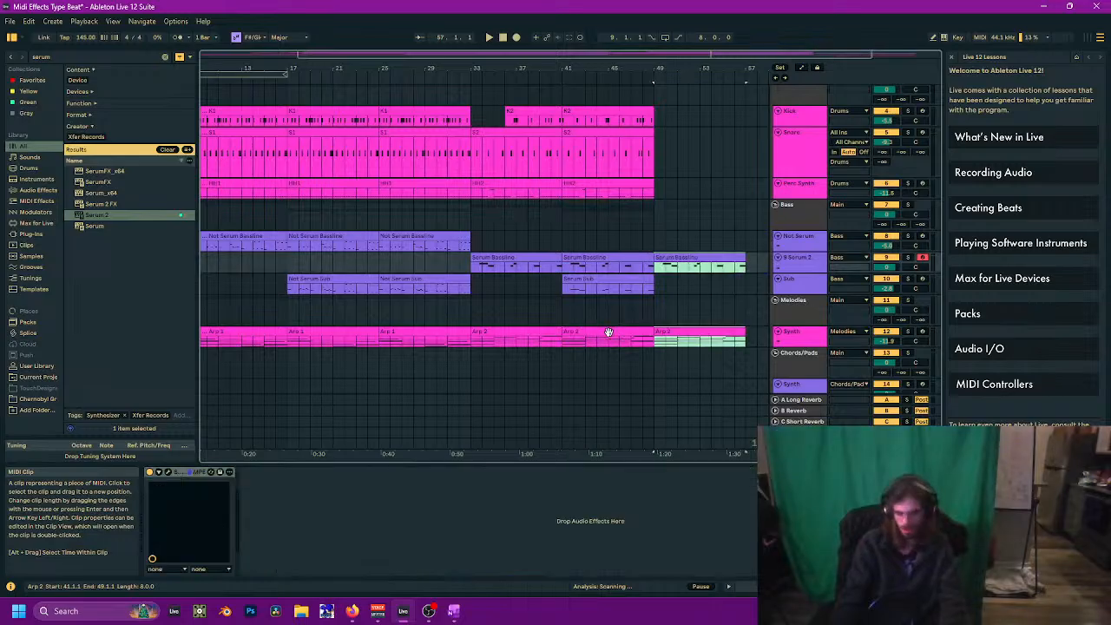
click(655, 265)
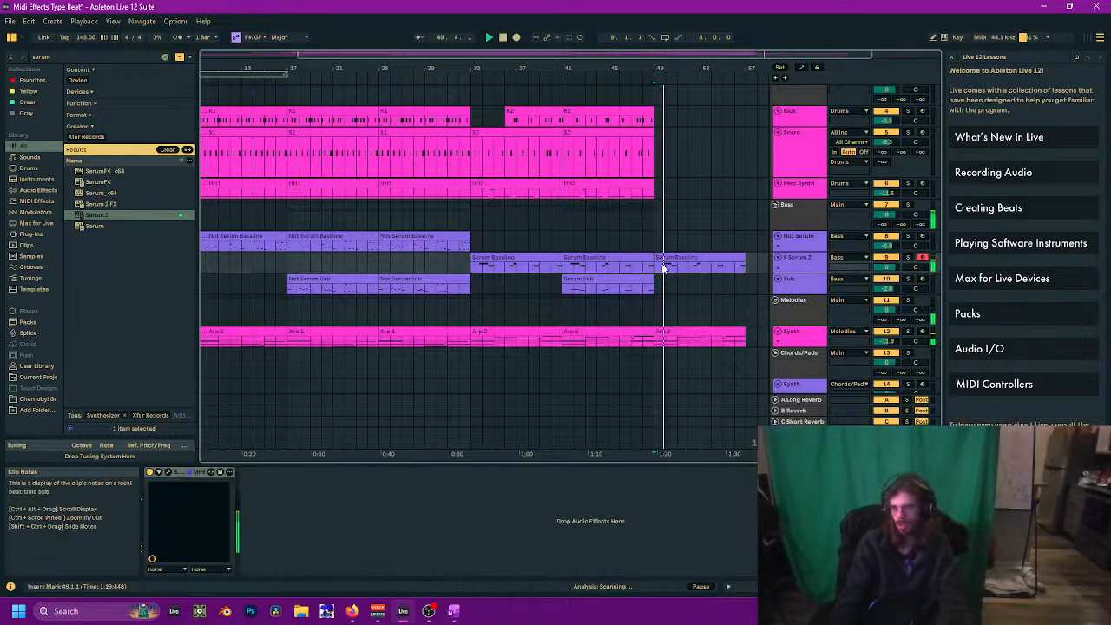
Step: Duplicate the bar 41 Serum Sub, K2, S2 and HH2 clips to bar 49, and play from bar 49
drag(662, 267, 593, 255)
click(521, 268)
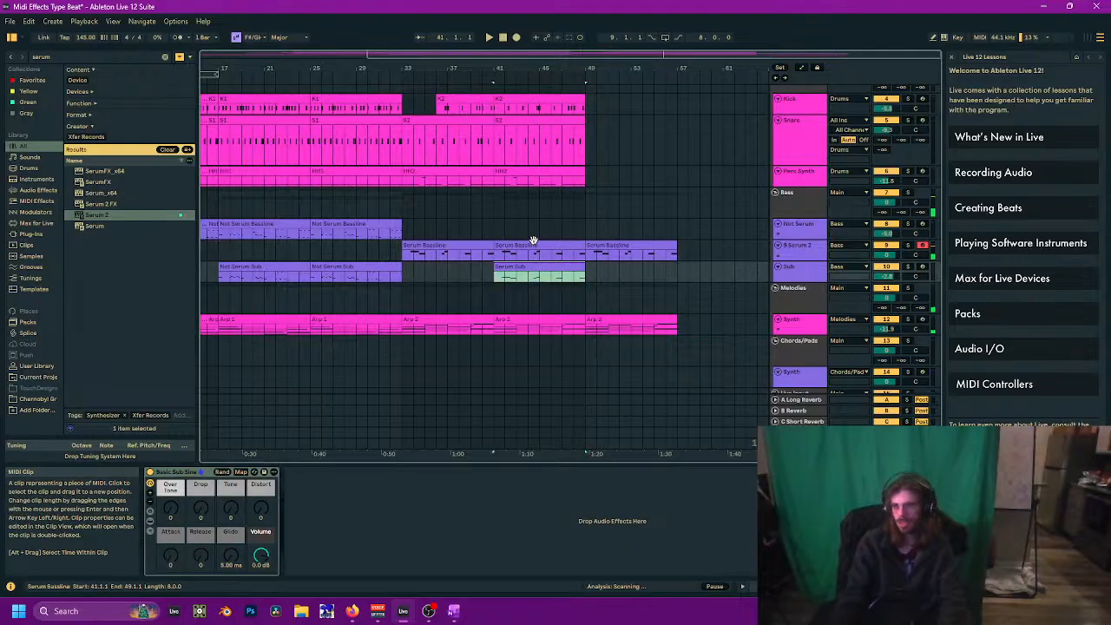
key(ctrl+d)
scroll(556, 228, up, 1)
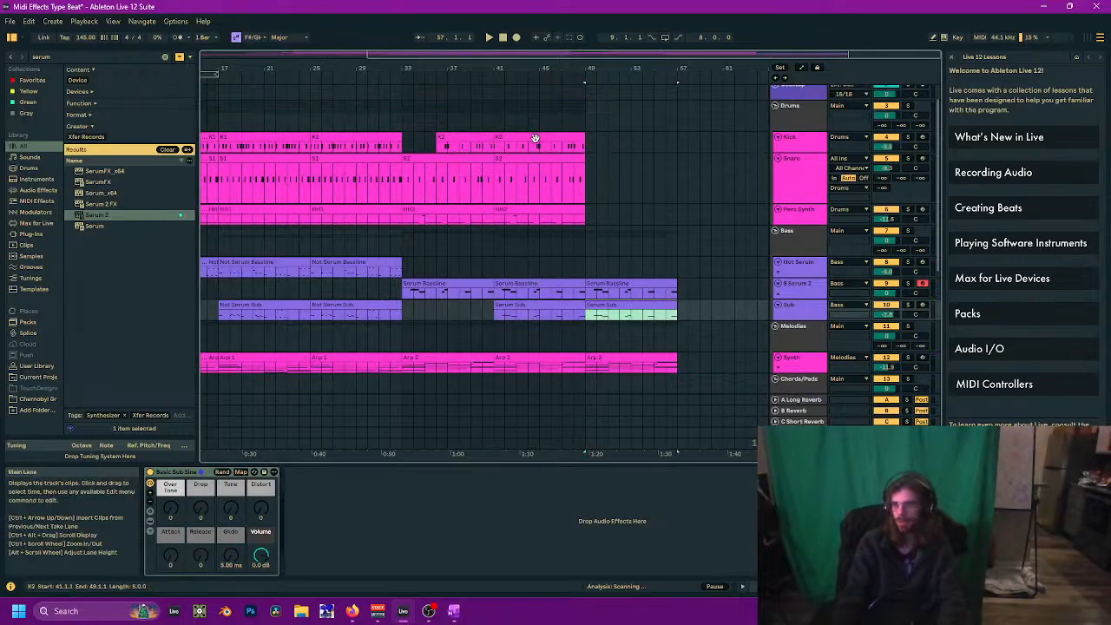
click(535, 137)
shift+click(549, 213)
key(ctrl+d)
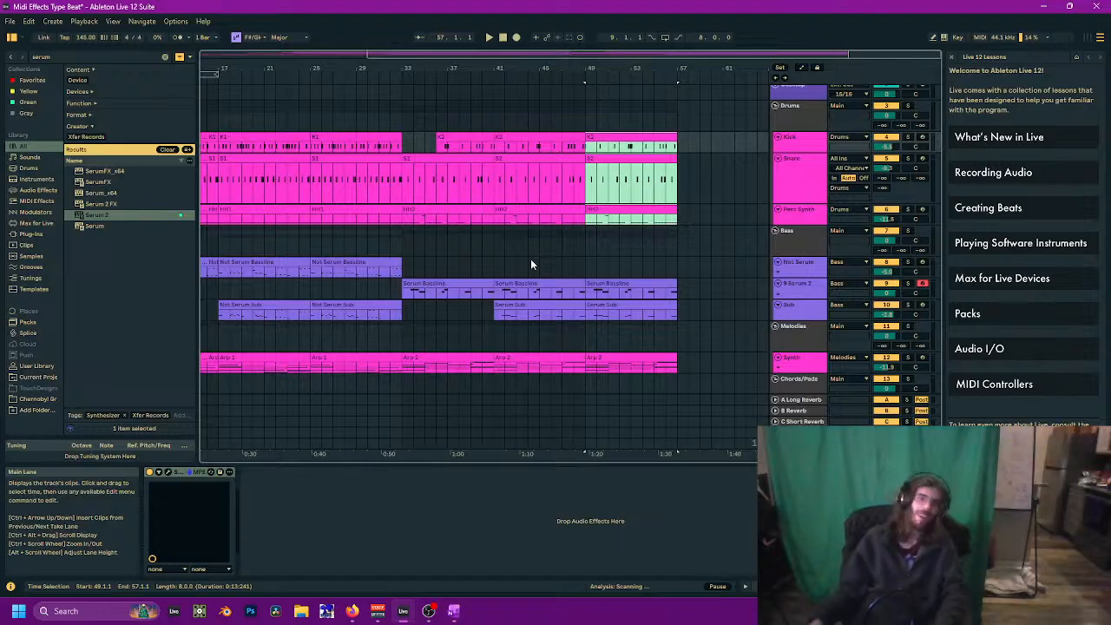
key(space)
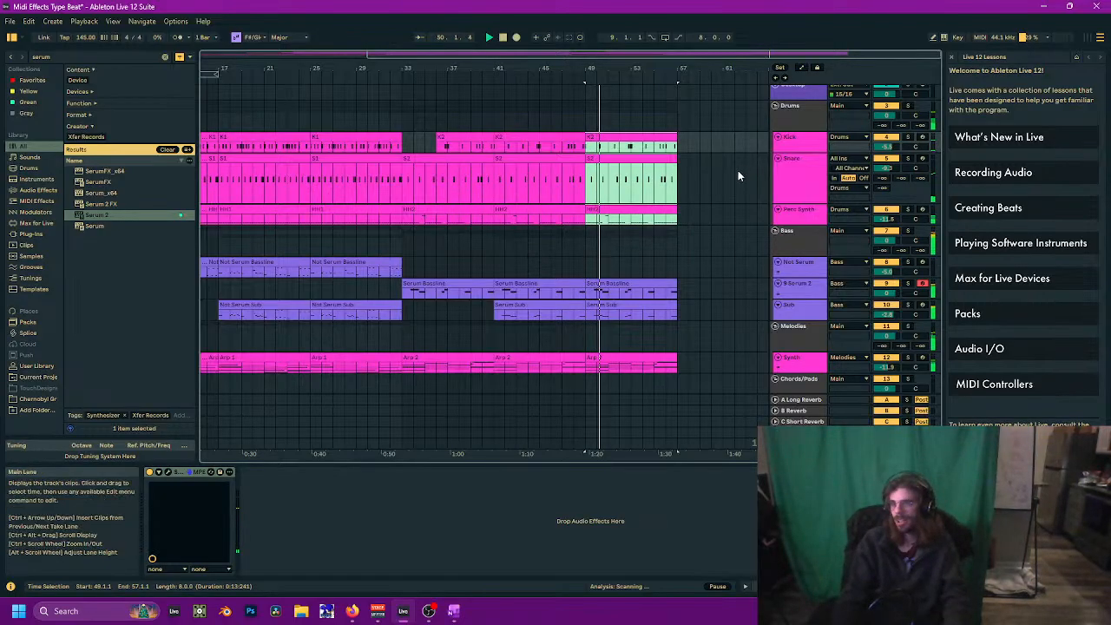
Step: Duplicate the bar 49 Serum Bassline and Arp 2 clips to bar 57, leaving no Serum Sub clip there
scroll(744, 217, down, 1)
click(641, 272)
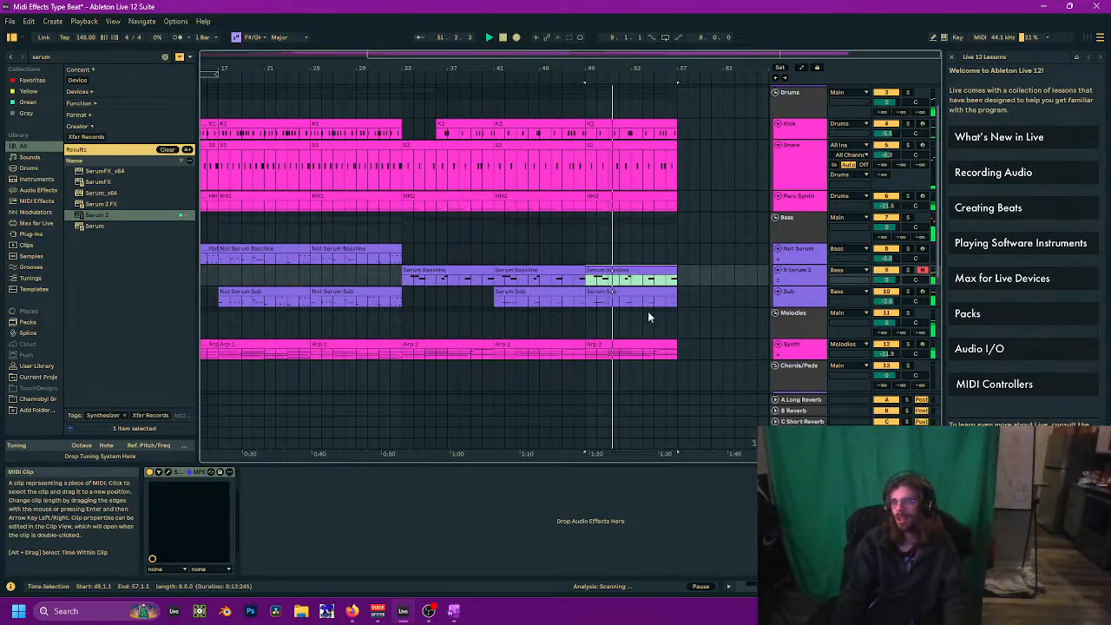
shift+click(636, 344)
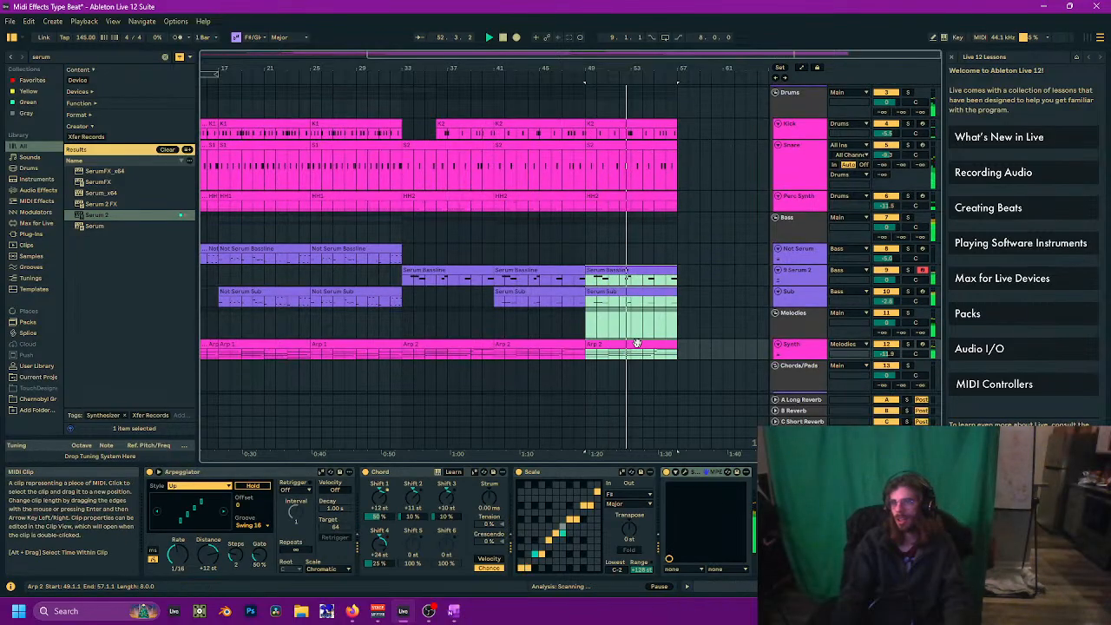
key(ctrl+d)
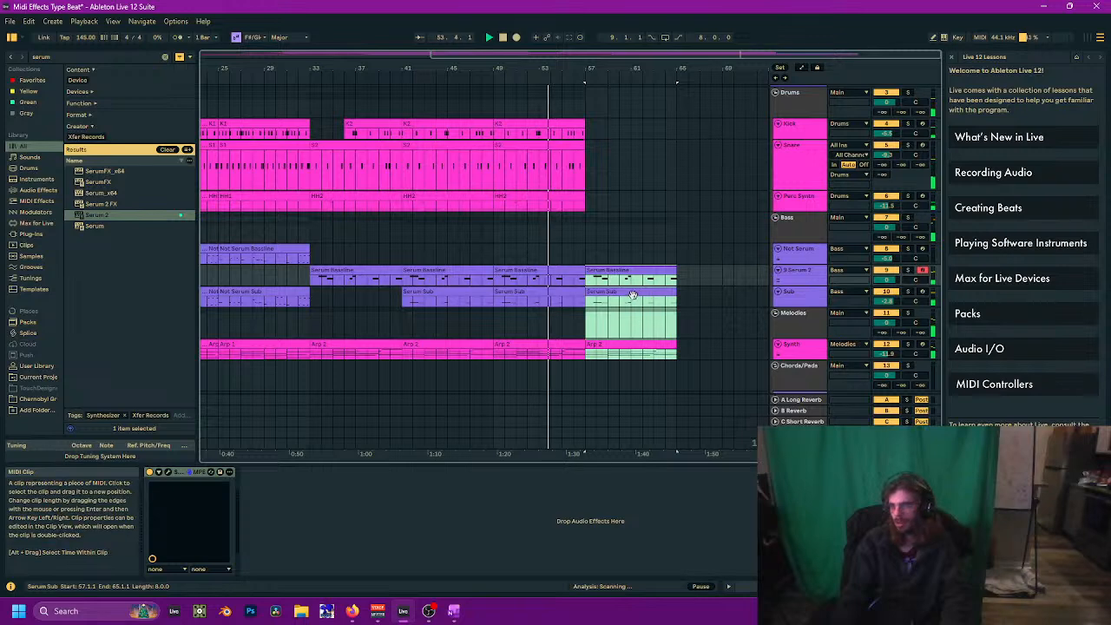
click(609, 295)
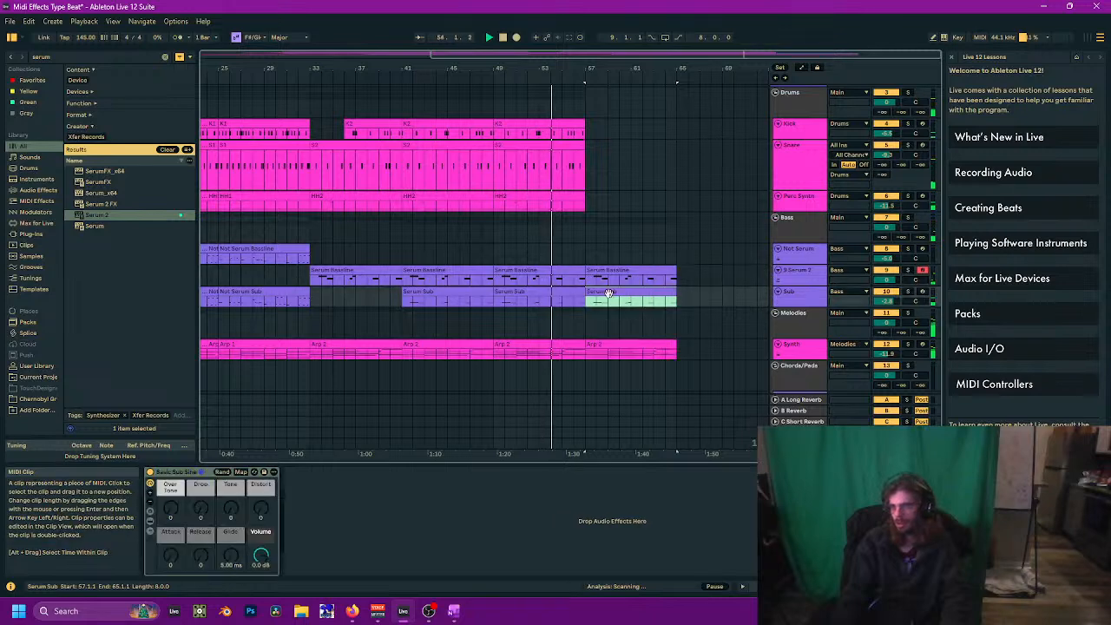
Step: Duplicate the bar 49 S2 clip to bar 57, leaving the Kick track empty there
click(557, 145)
shift+click(549, 132)
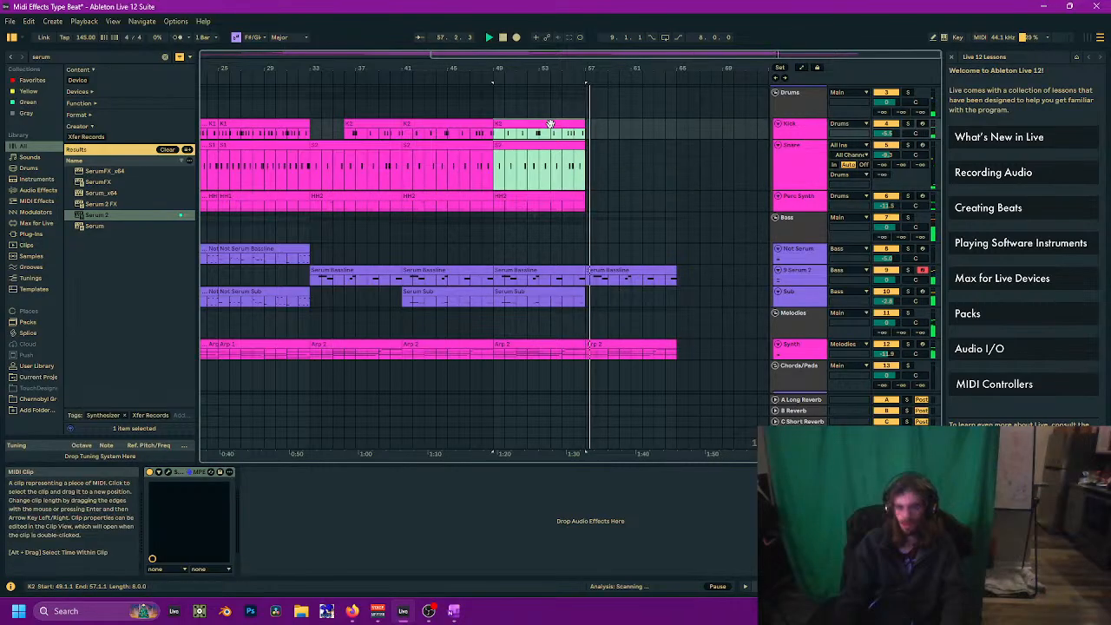
key(ctrl+d)
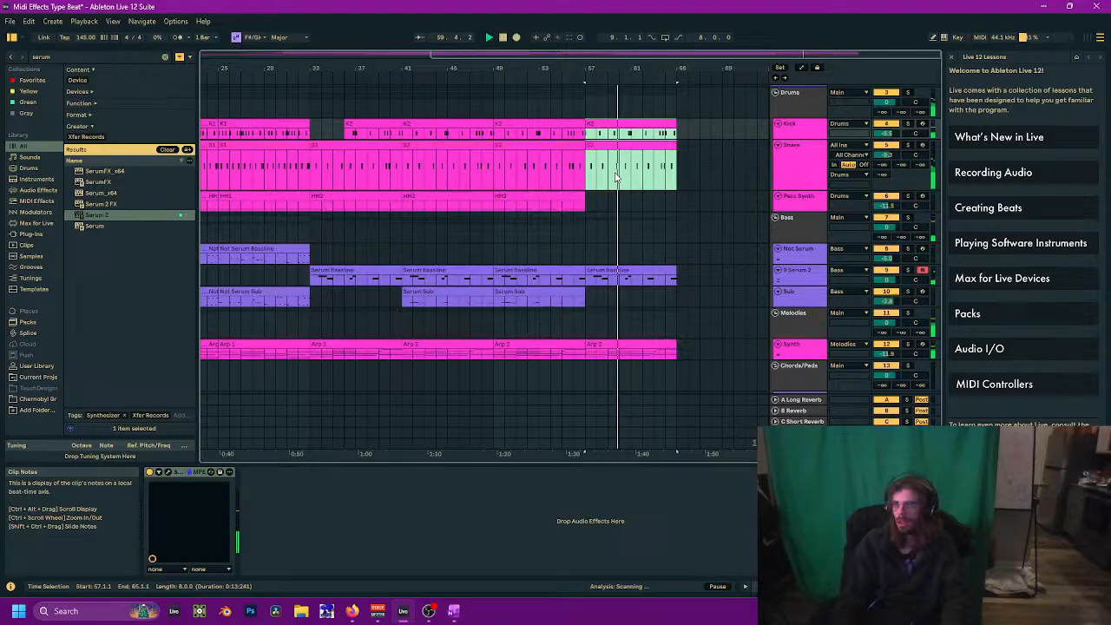
click(614, 125)
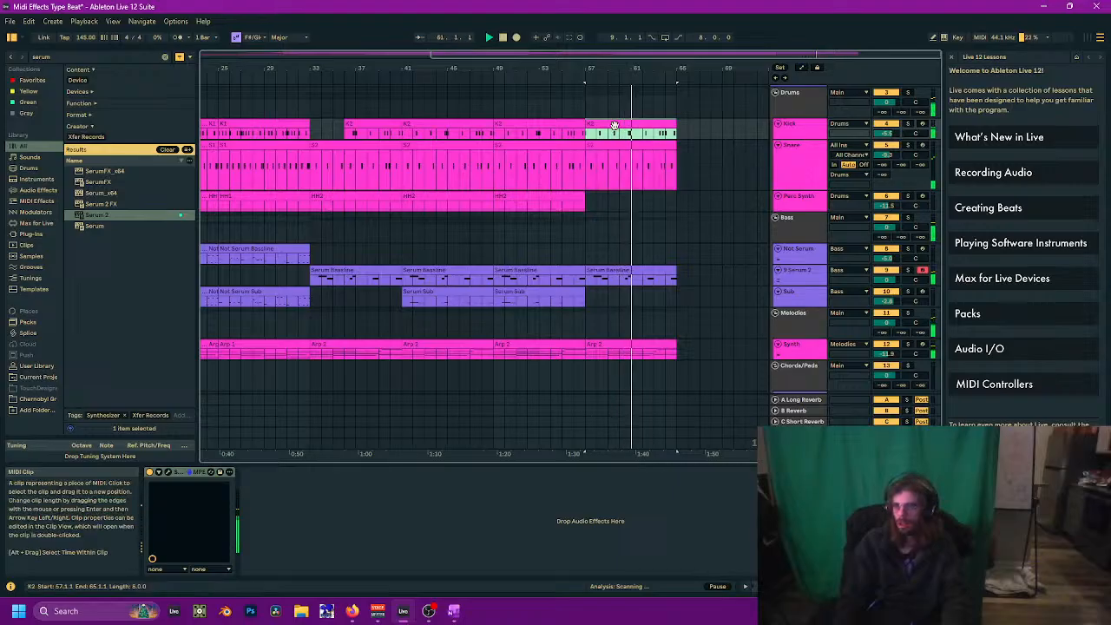
key(Delete)
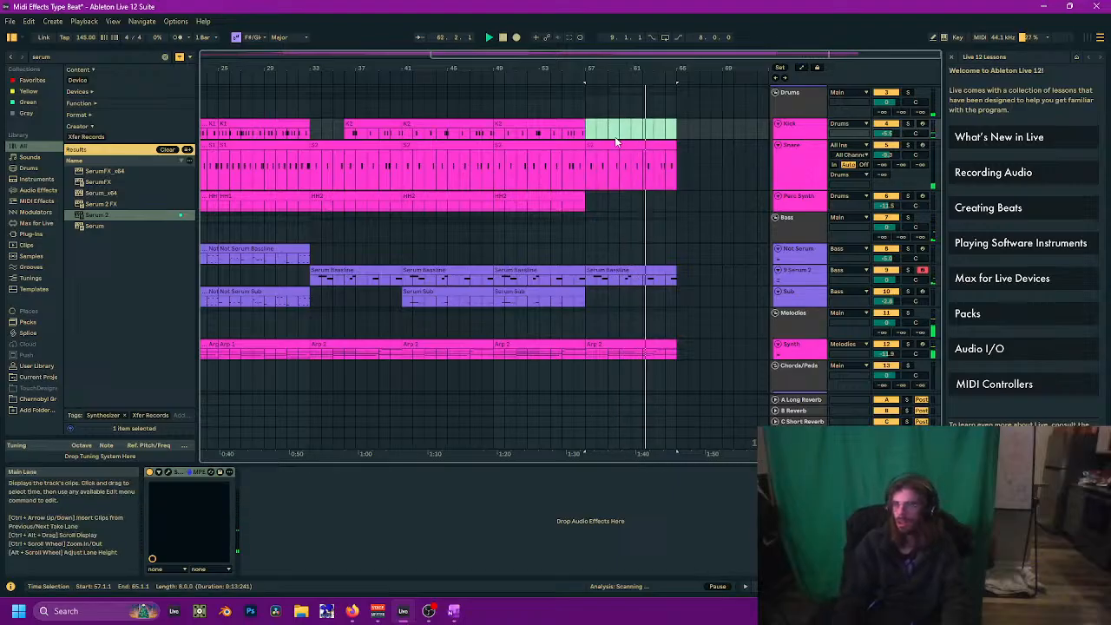
Step: Try to copy all drum, bass and arp clips from bars 17 to 33 to bar 65
drag(581, 176, 700, 190)
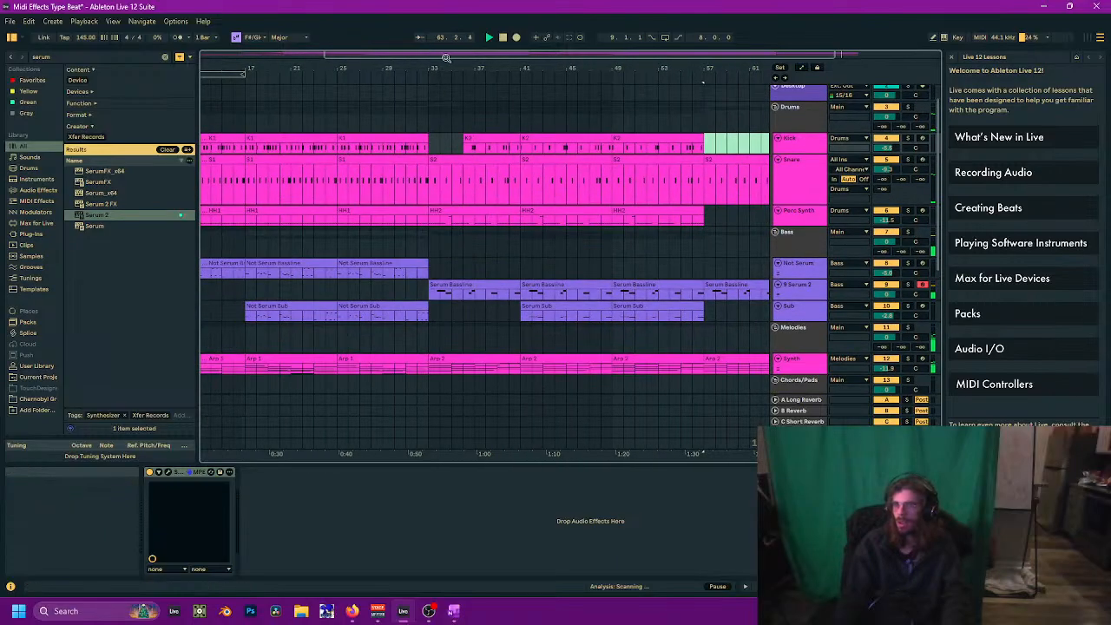
drag(441, 63, 435, 30)
click(342, 137)
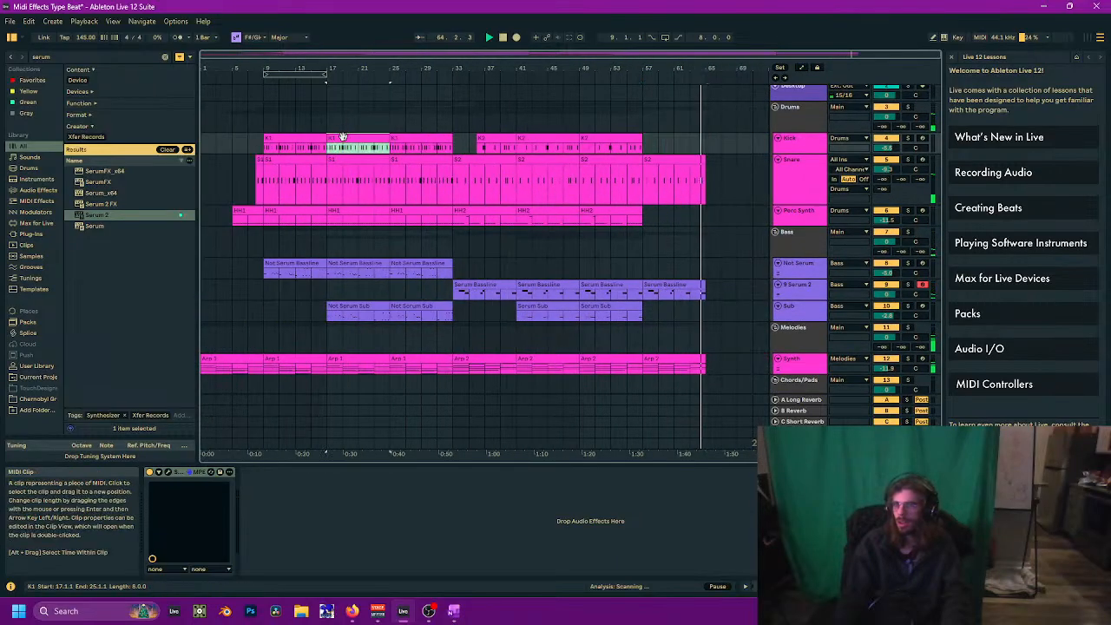
shift+click(416, 356)
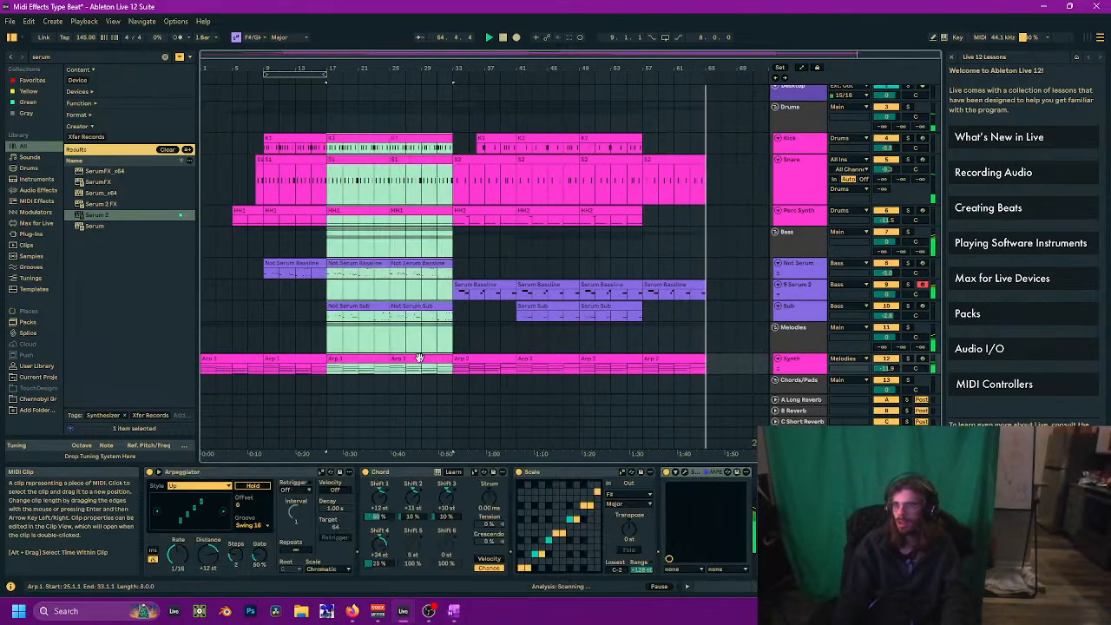
click(706, 142)
key(ctrl+v)
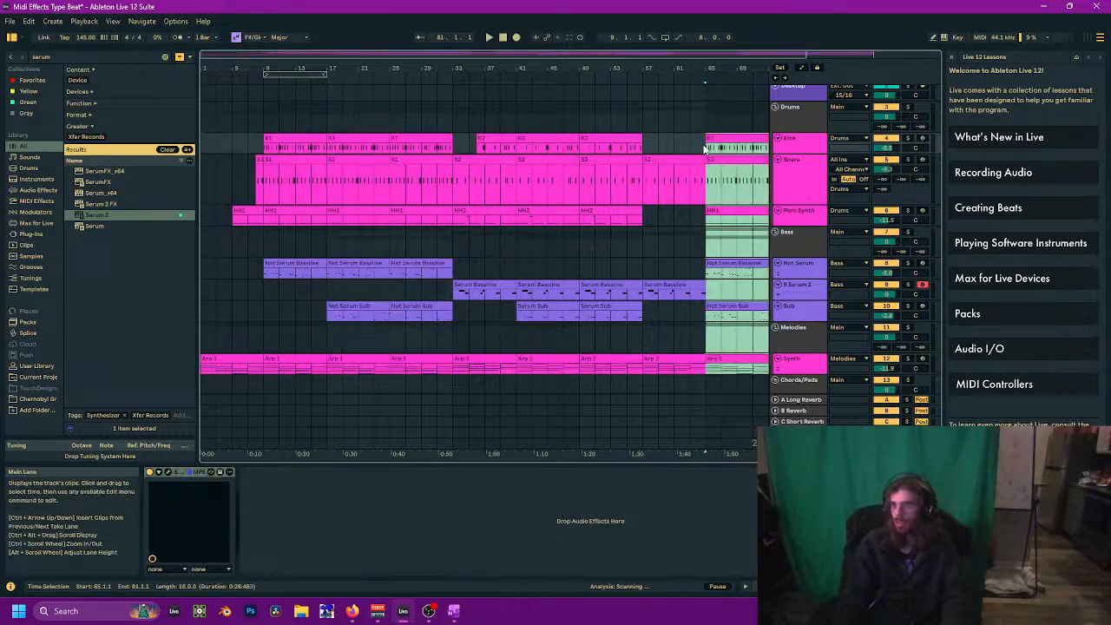
key(ctrl+z)
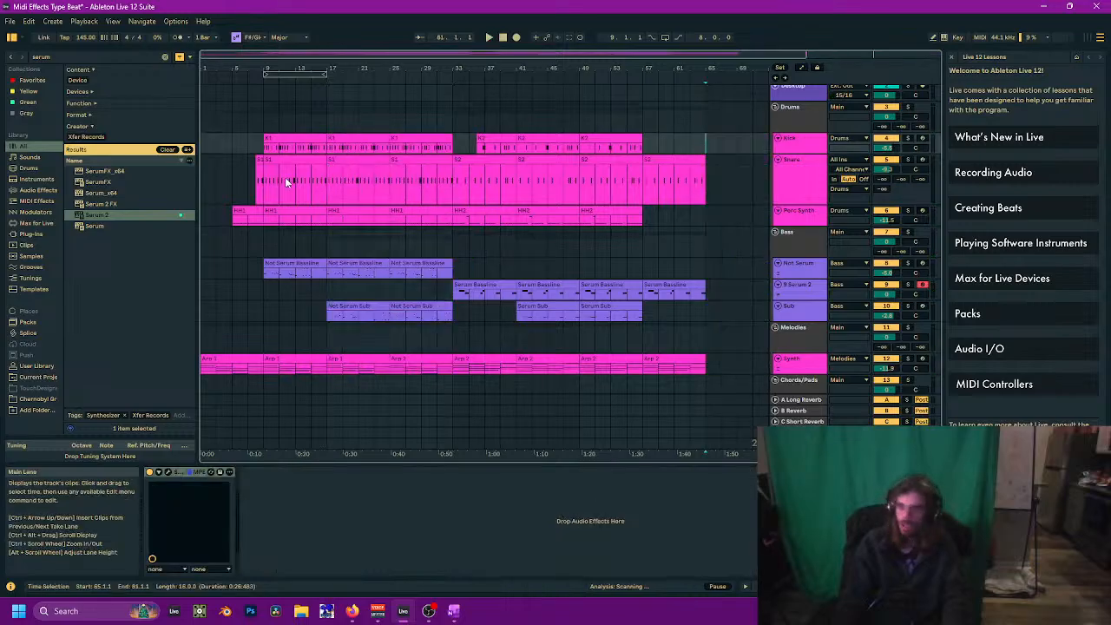
Step: Copy all drum, bass and arp clips from bars 17 to 57 and paste them at bar 65
click(358, 142)
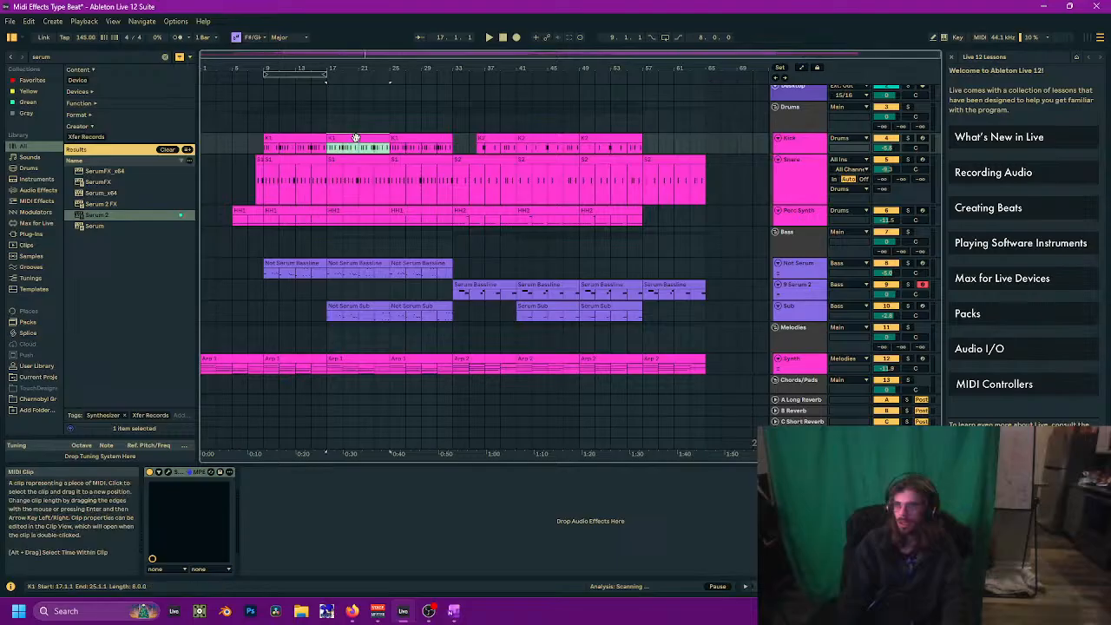
shift+click(599, 362)
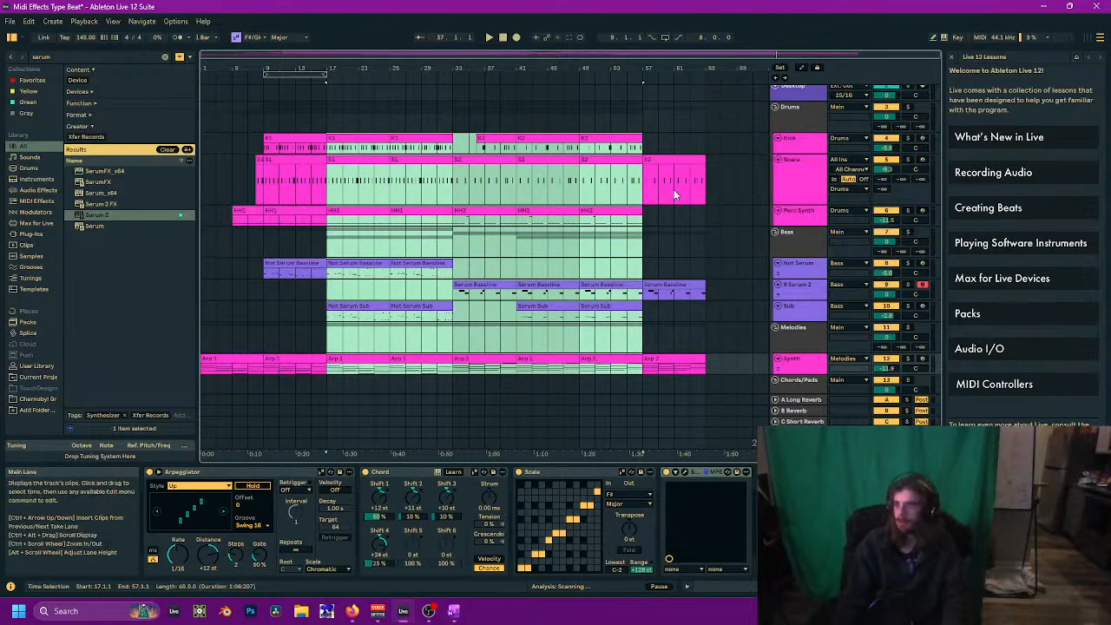
click(703, 135)
key(ctrl+v)
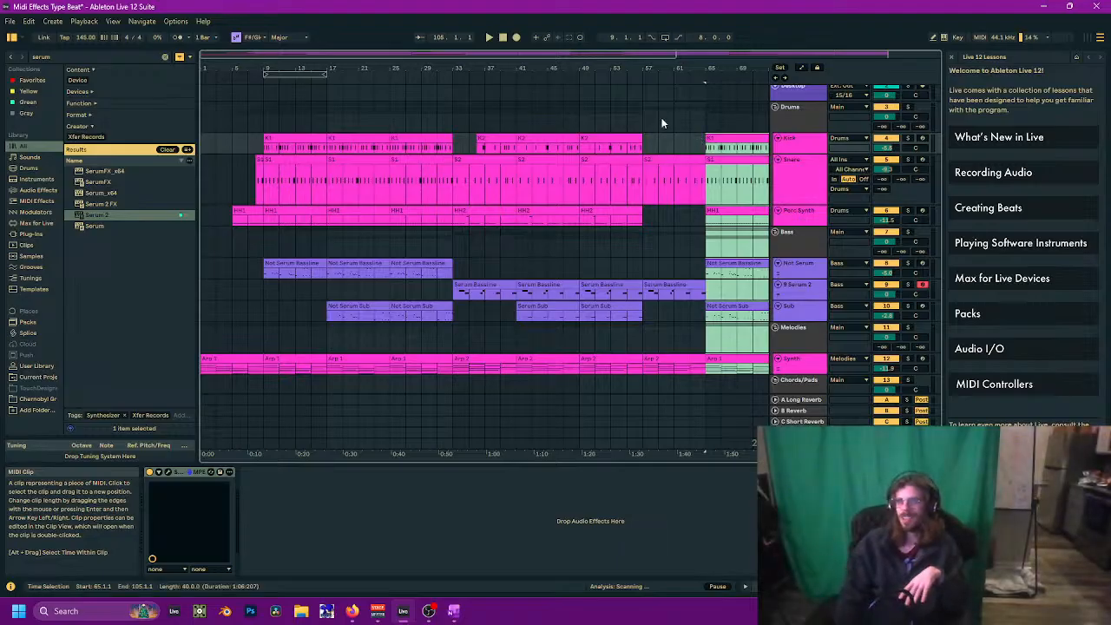
Step: Review the pasted section from bar 65 and fit the whole arrangement to the view's height and width
scroll(451, 128, up, 2)
scroll(461, 130, right, 4)
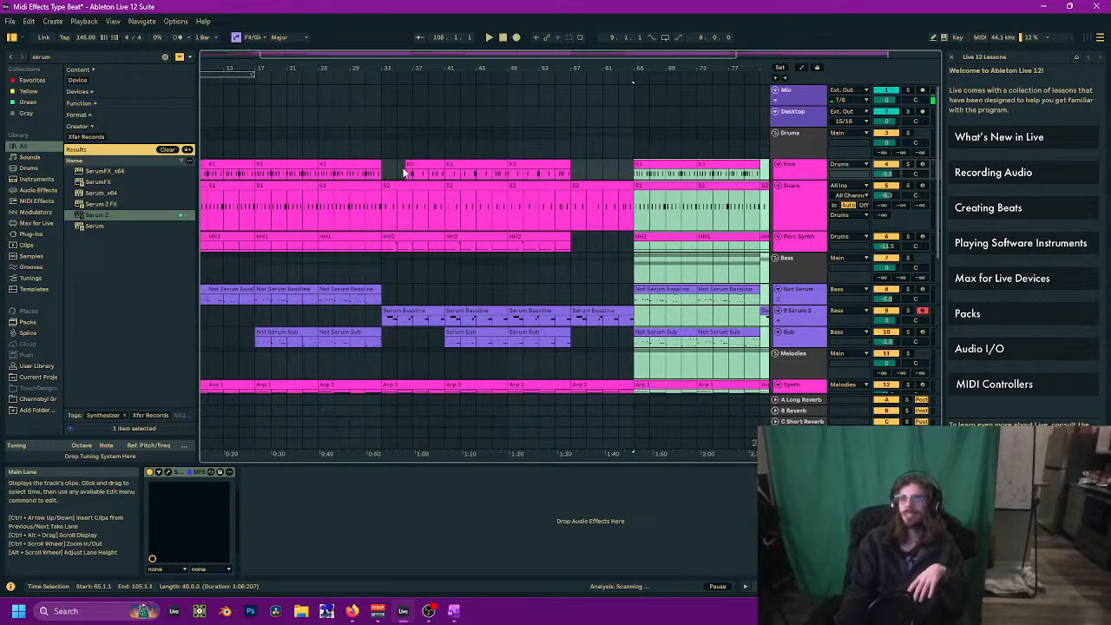
scroll(644, 232, right, 6)
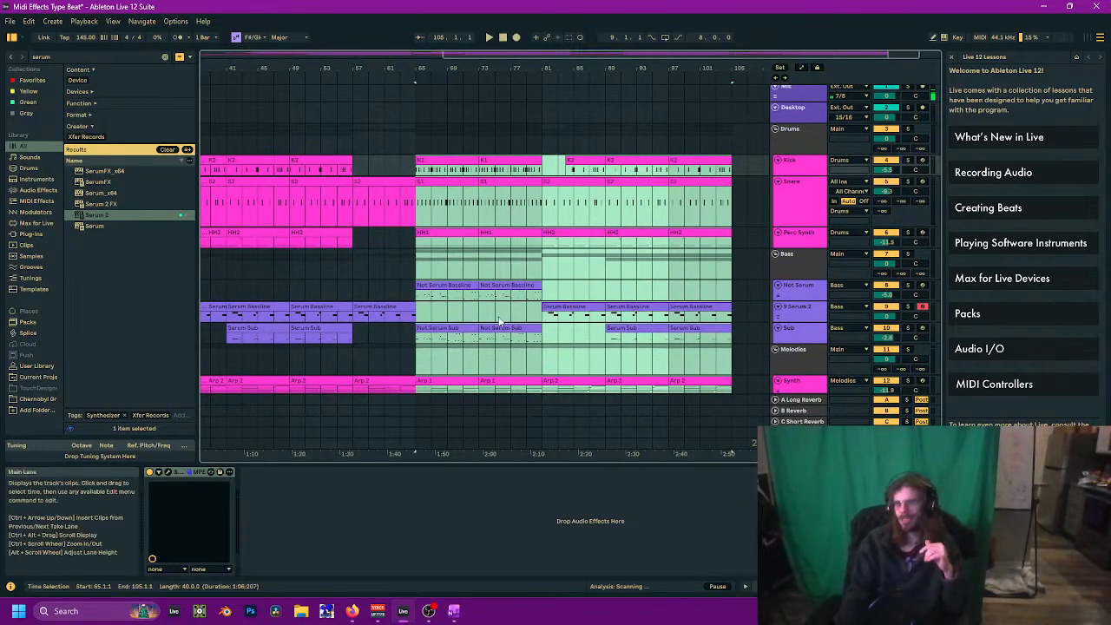
scroll(474, 275, down, 3)
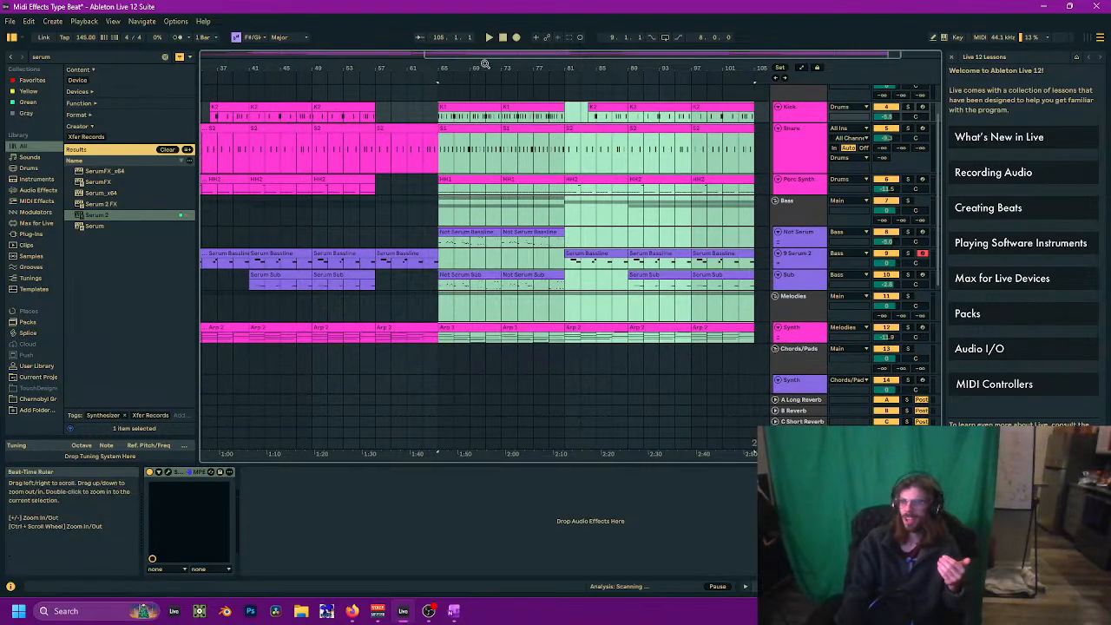
drag(485, 54, 292, 56)
key(h)
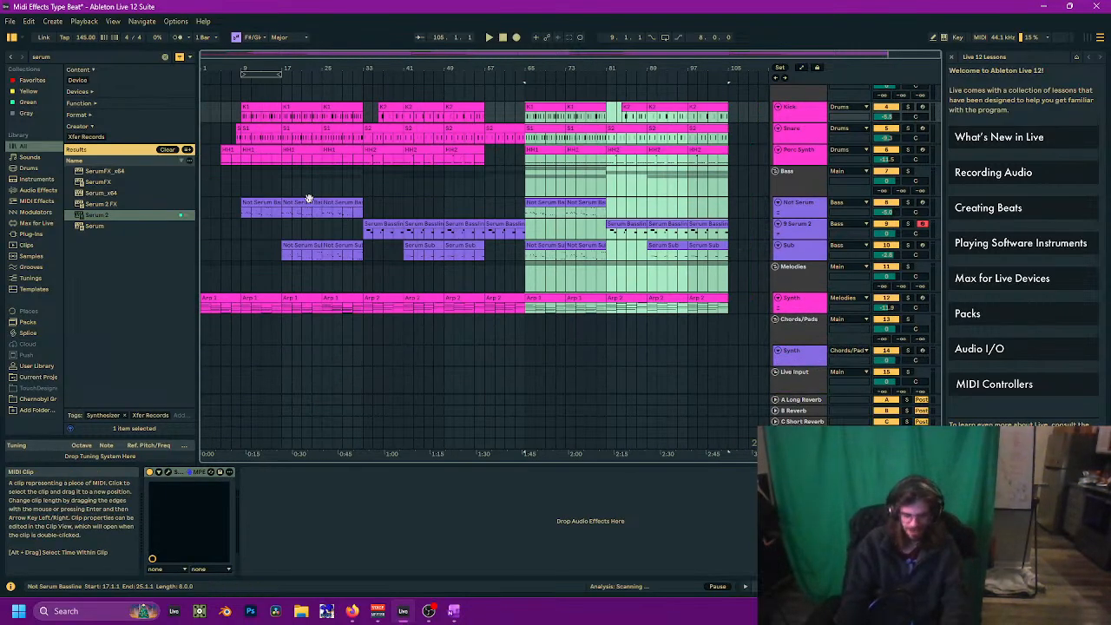
key(w)
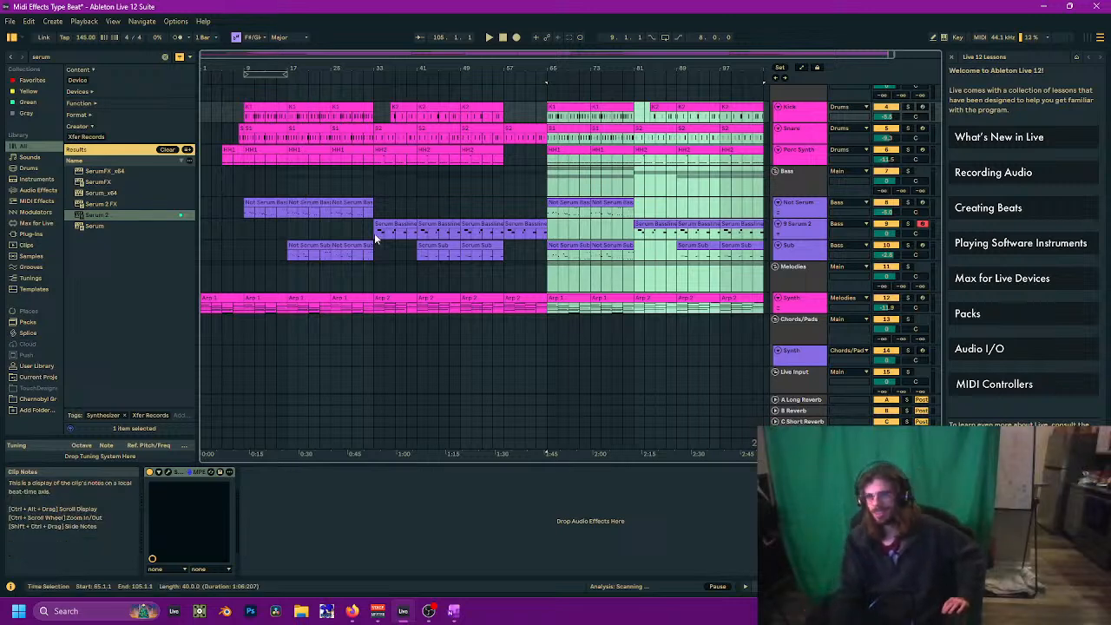
Step: Highlight the section transitions around bars 33 and 81 across the tracks to examine them
click(369, 180)
drag(353, 170, 389, 167)
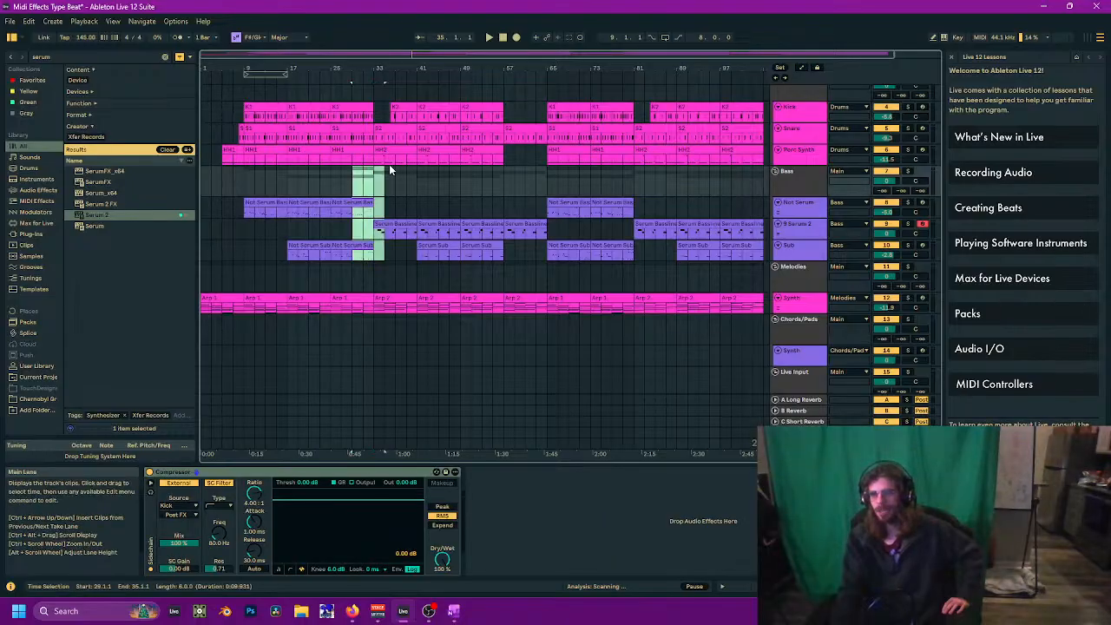
drag(363, 91, 406, 302)
drag(623, 92, 686, 318)
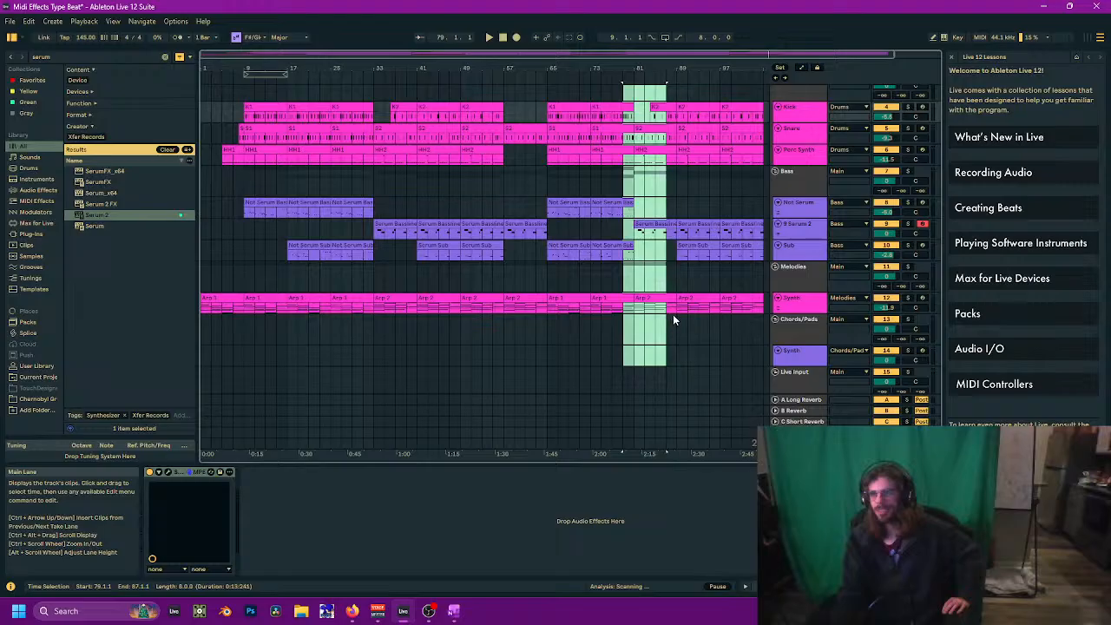
click(699, 363)
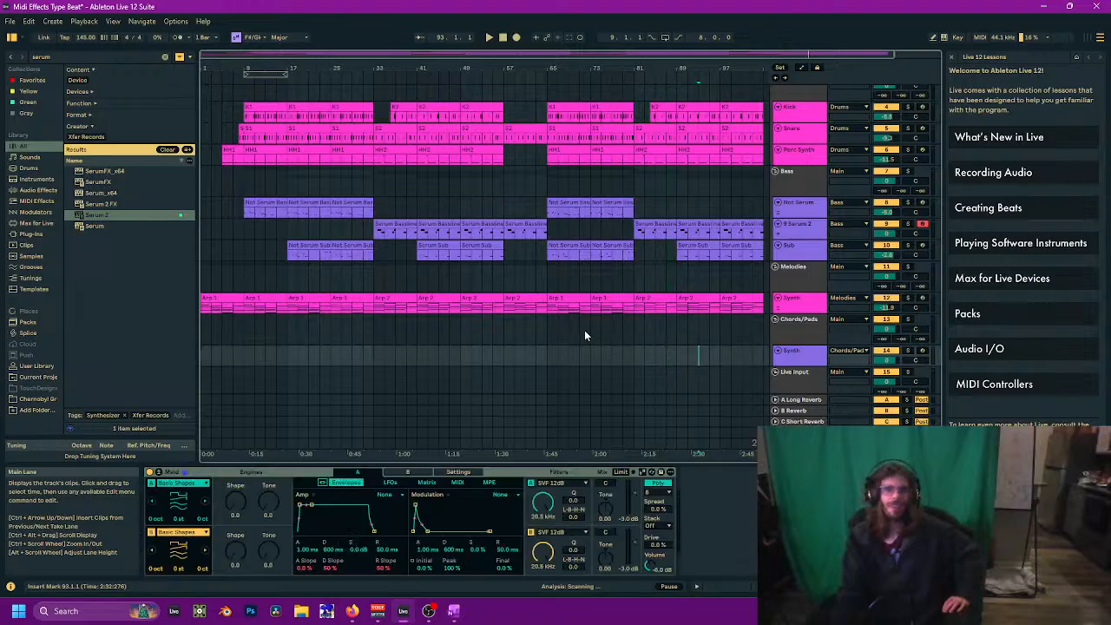
Step: Look over the complete arrangement and save the Live set
scroll(557, 312, down, 1)
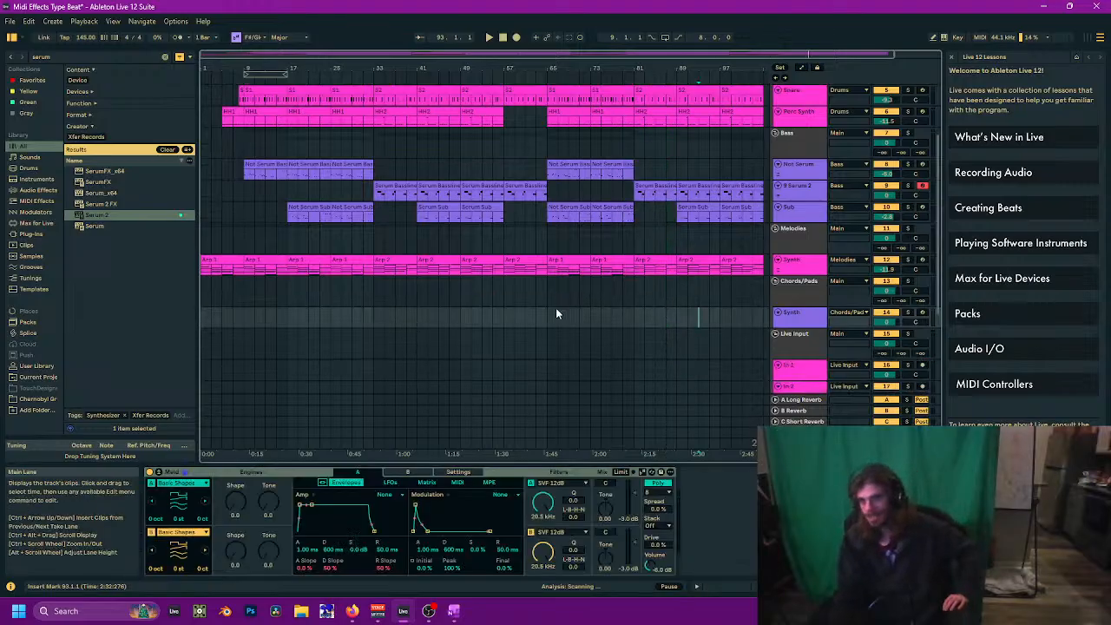
drag(556, 312, 412, 309)
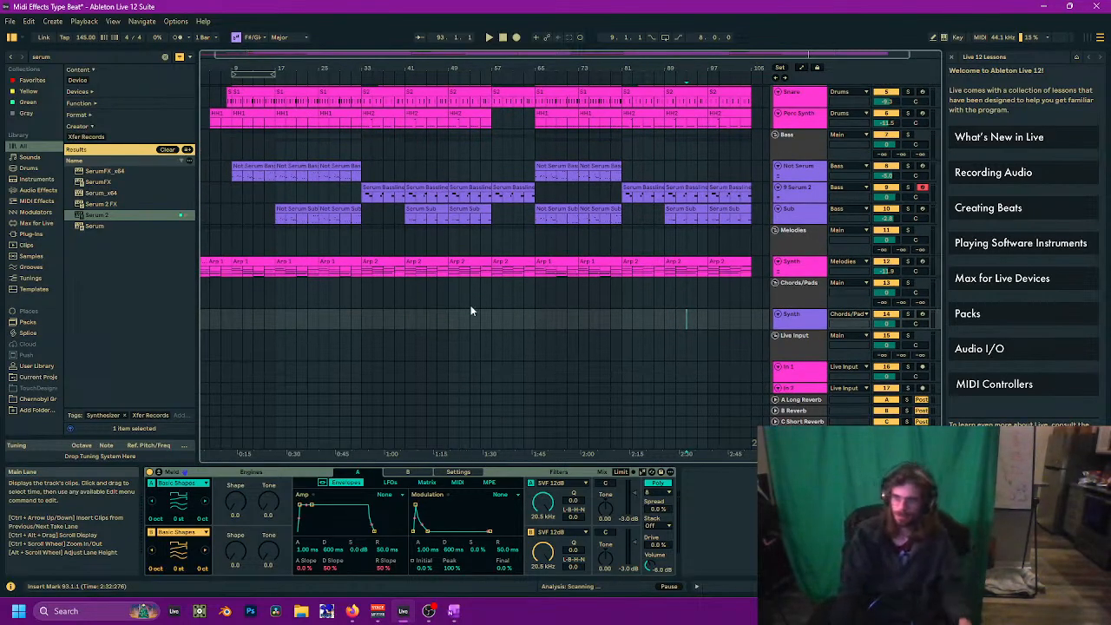
scroll(564, 169, up, 2)
scroll(583, 178, down, 2)
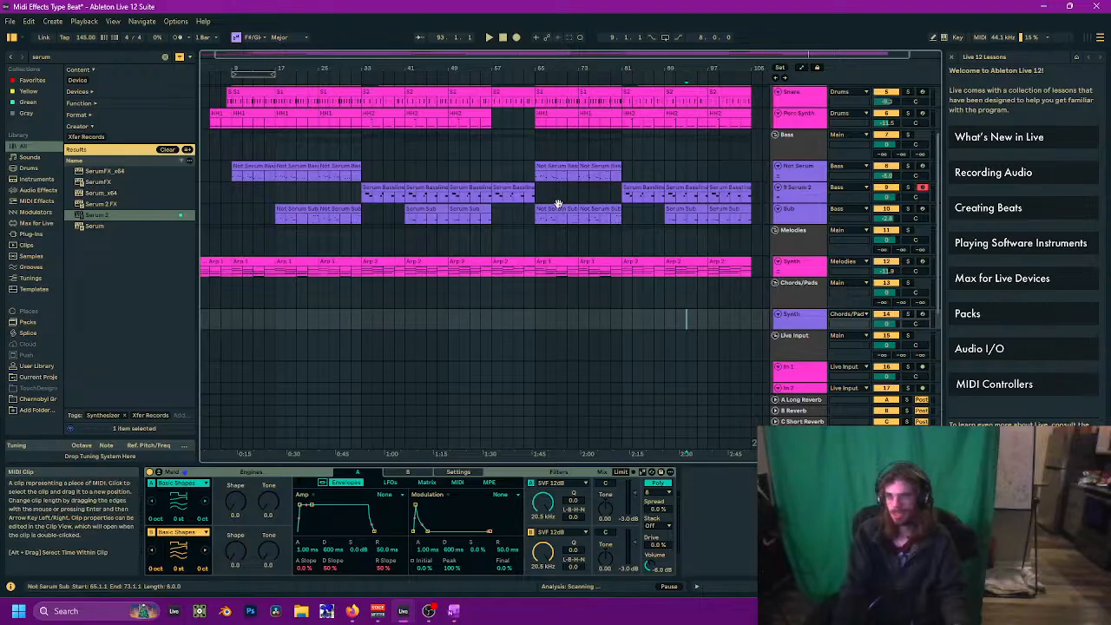
drag(558, 203, 674, 275)
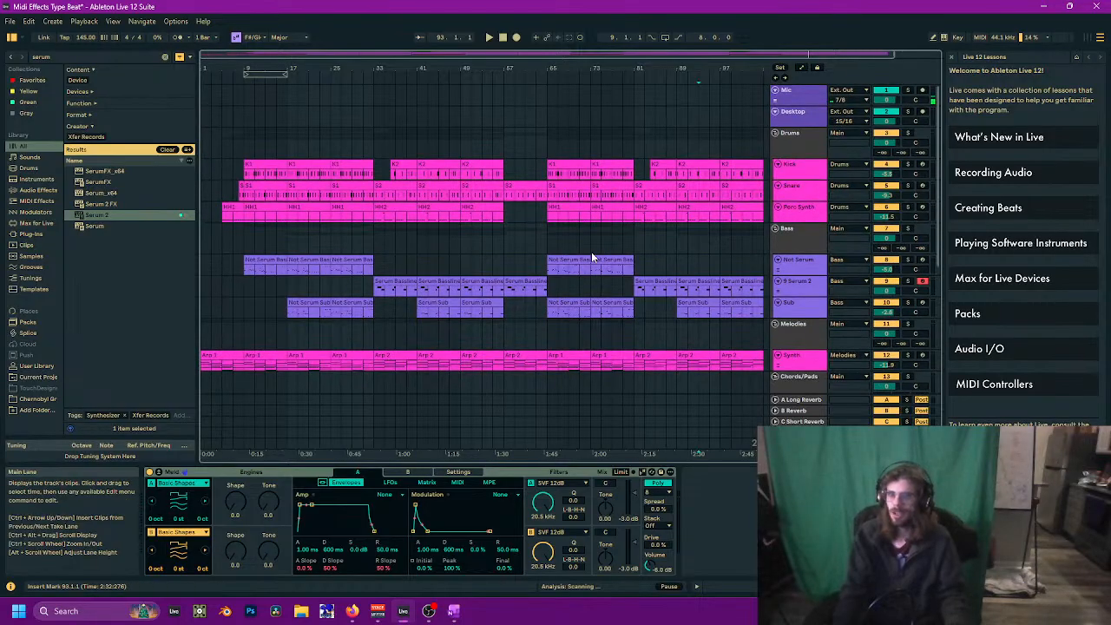
mouse_move(592, 253)
mouse_down()
mouse_move(511, 246)
mouse_move(558, 243)
mouse_move(584, 258)
mouse_up()
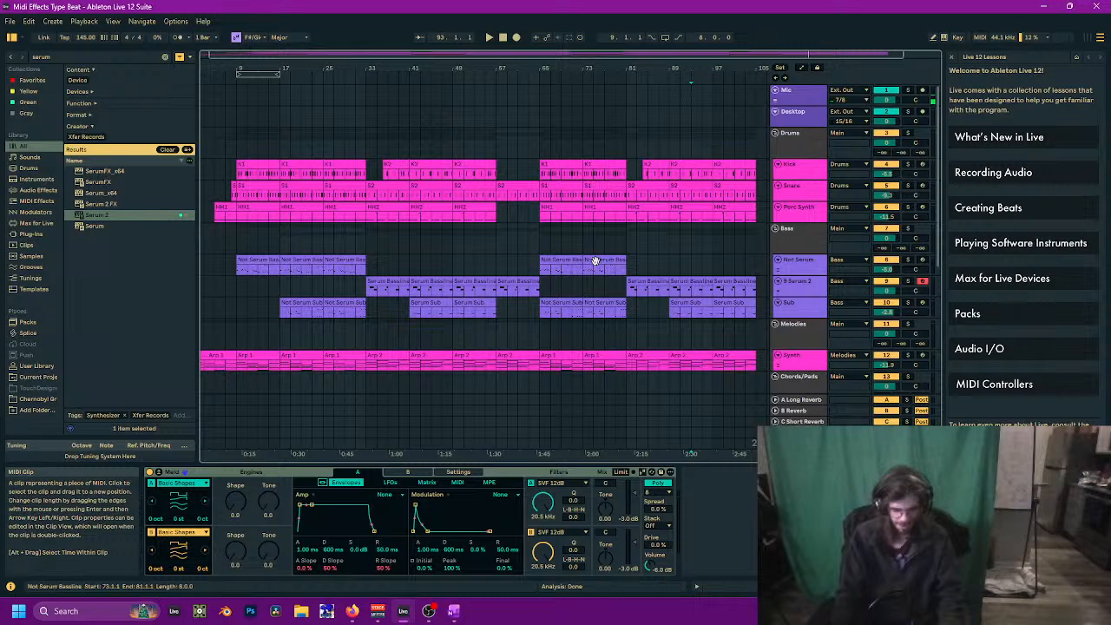